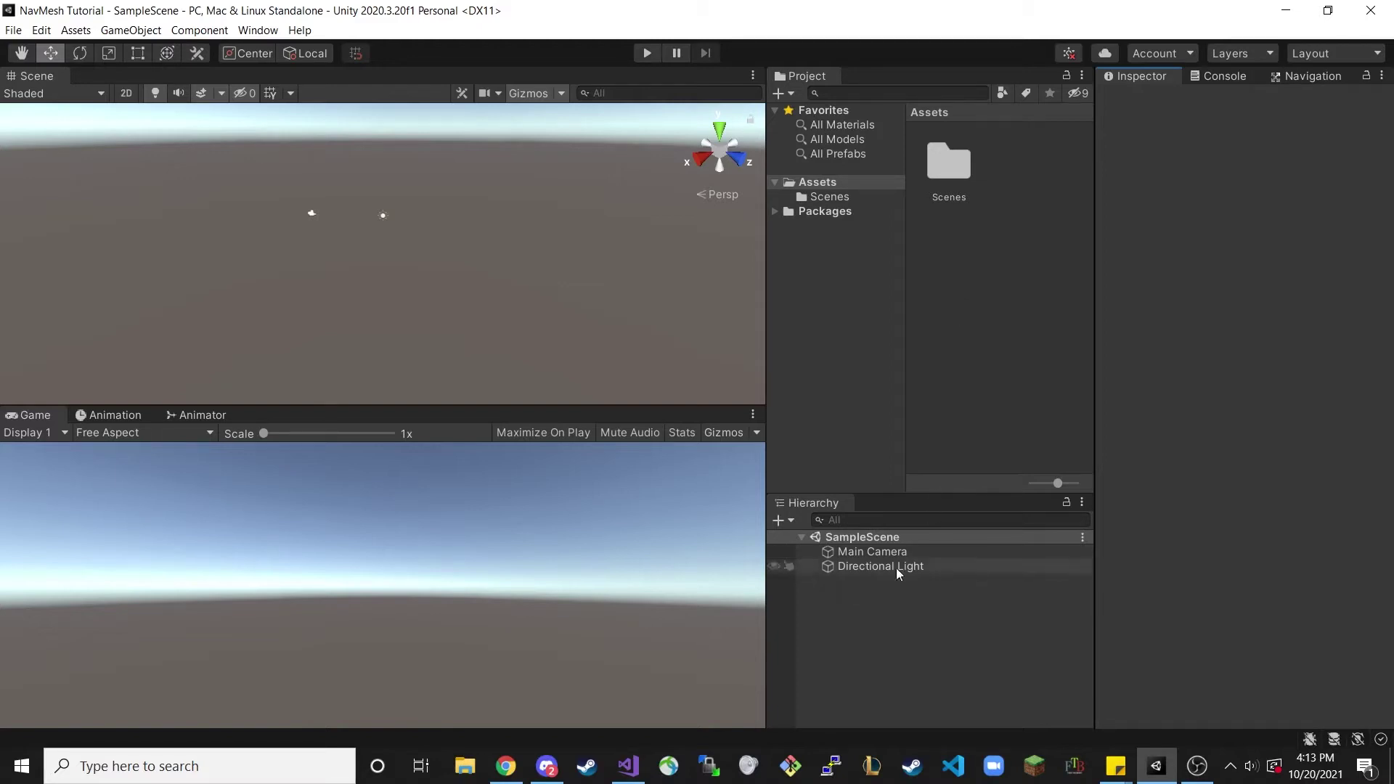
- Add a plane named Floor to SampleScene and reset its transform
right_click(863, 598)
mouse_move(923, 483)
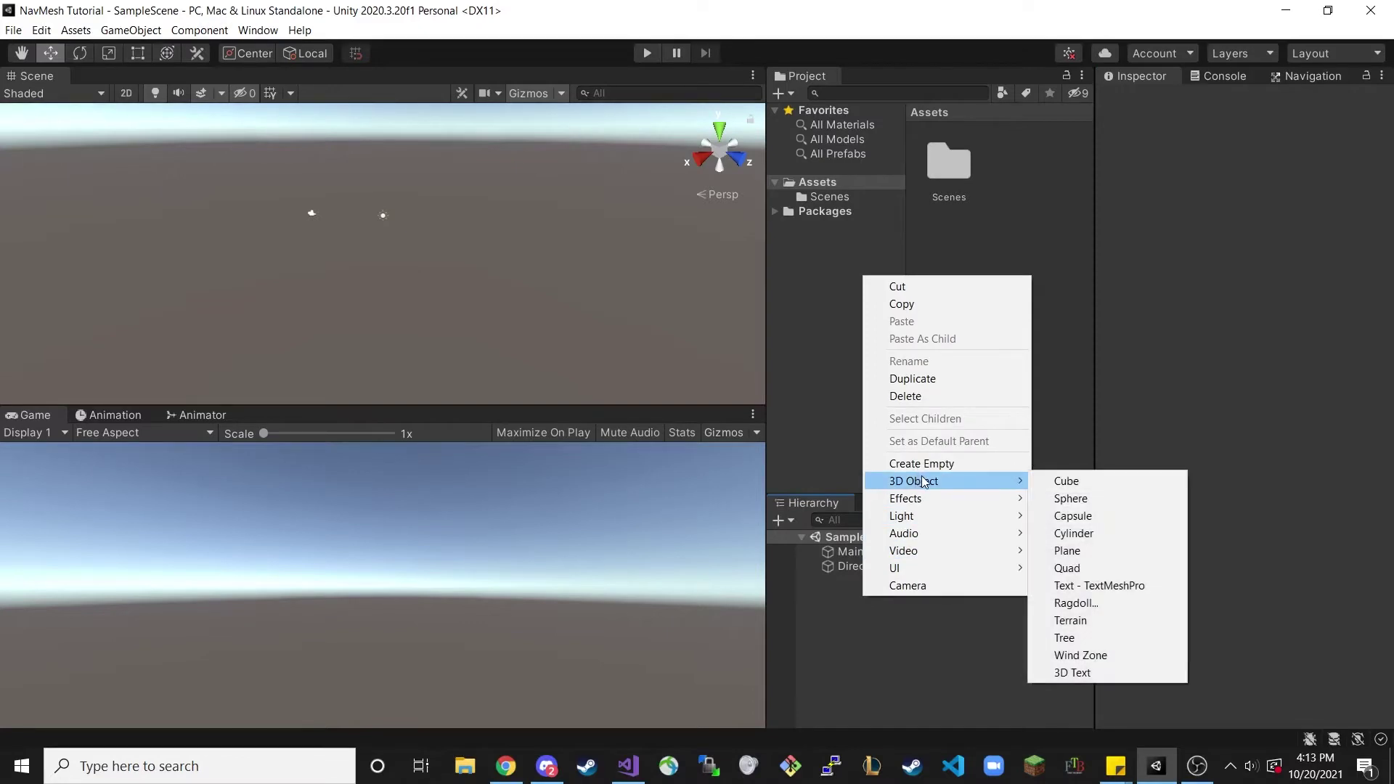
click(1092, 551)
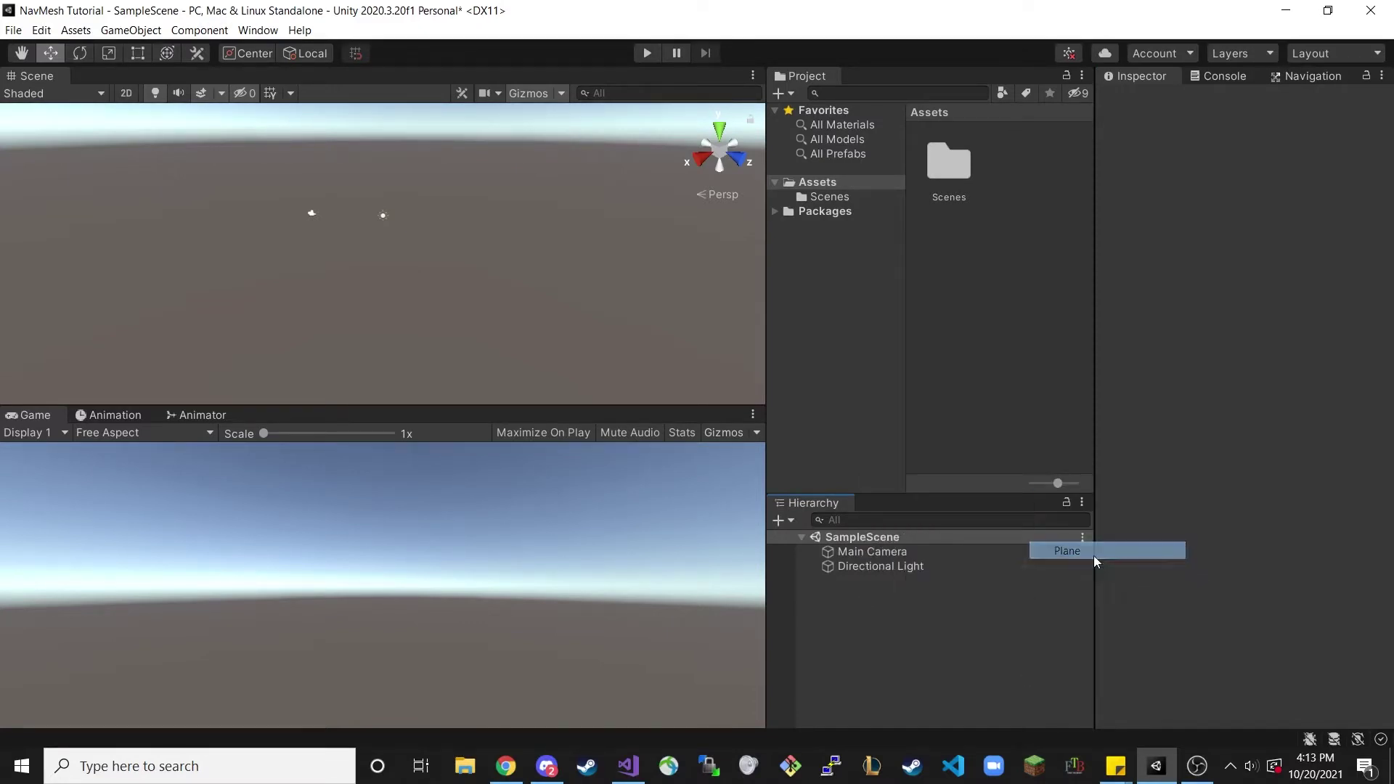
text(Floor)
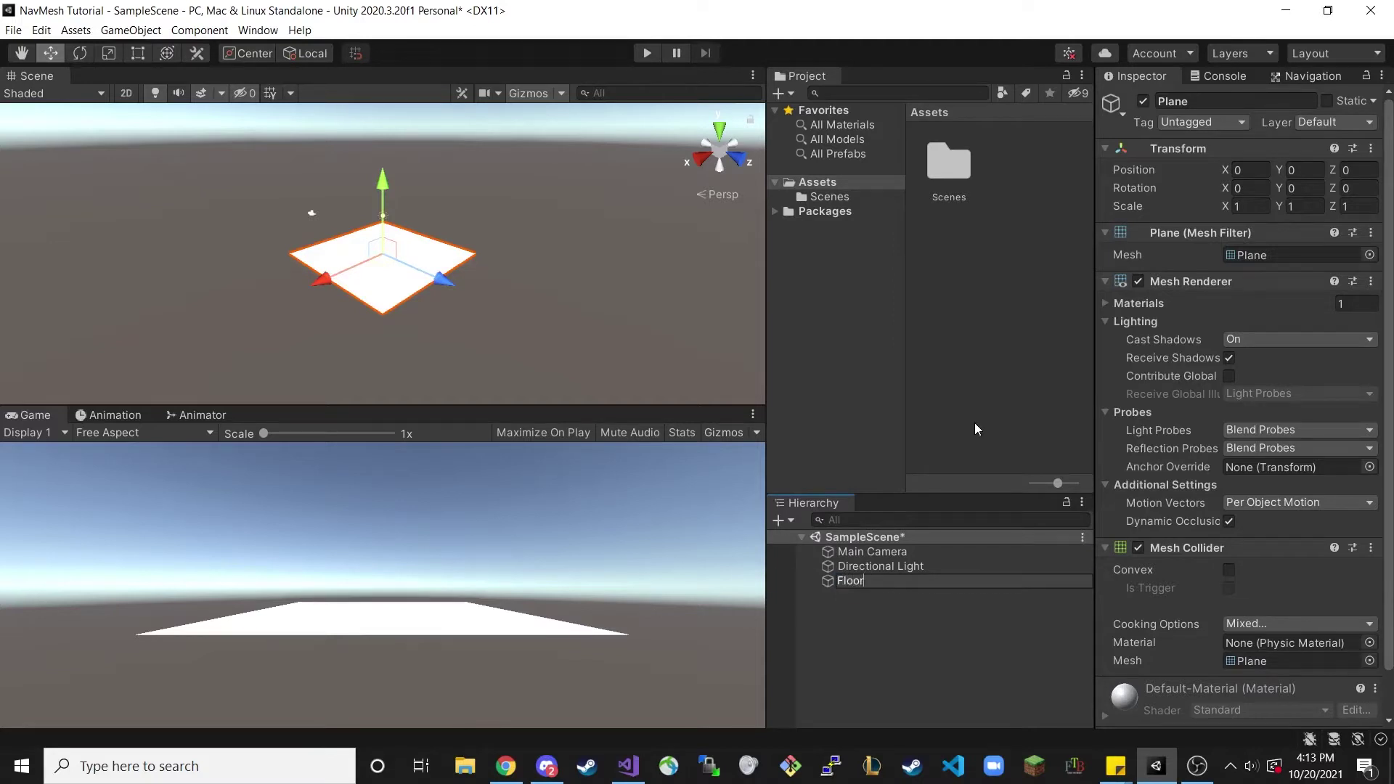
key(Return)
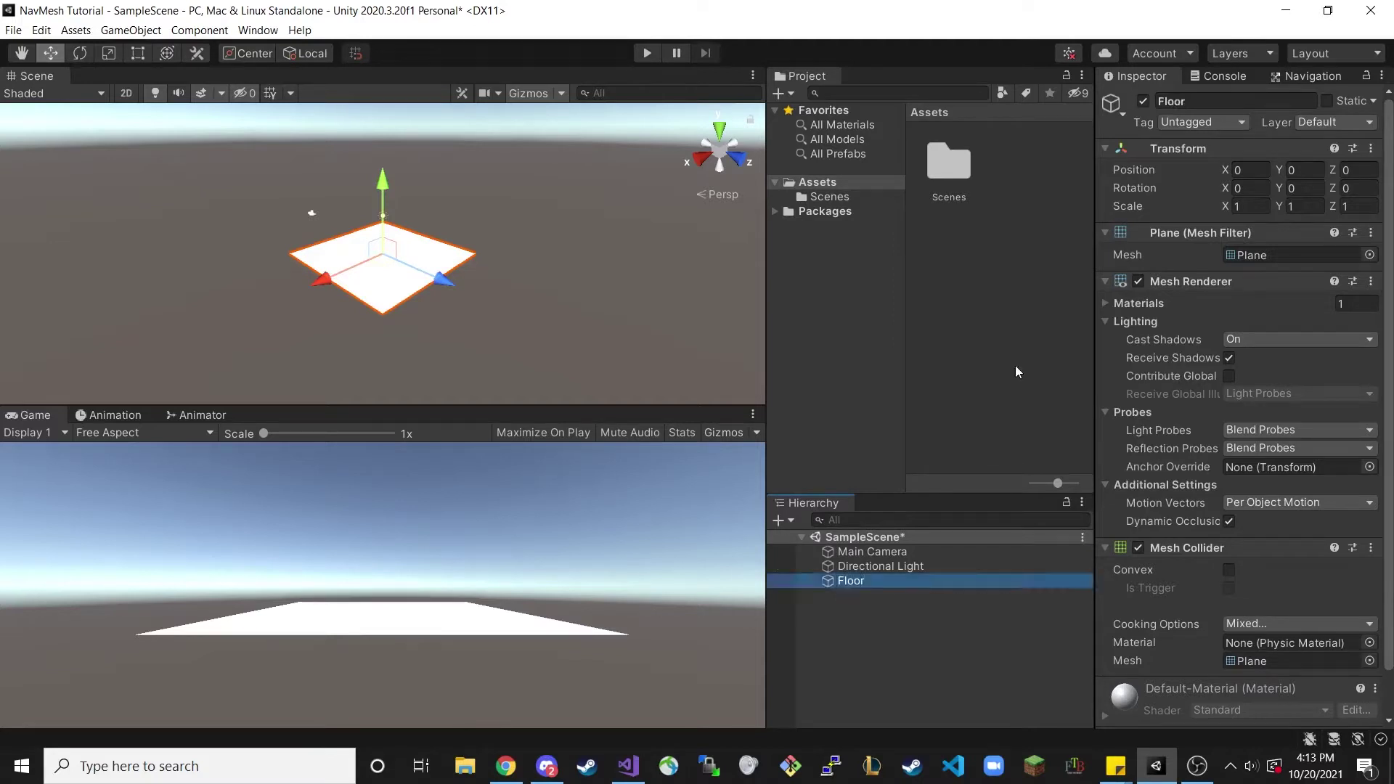
click(1371, 148)
click(1281, 168)
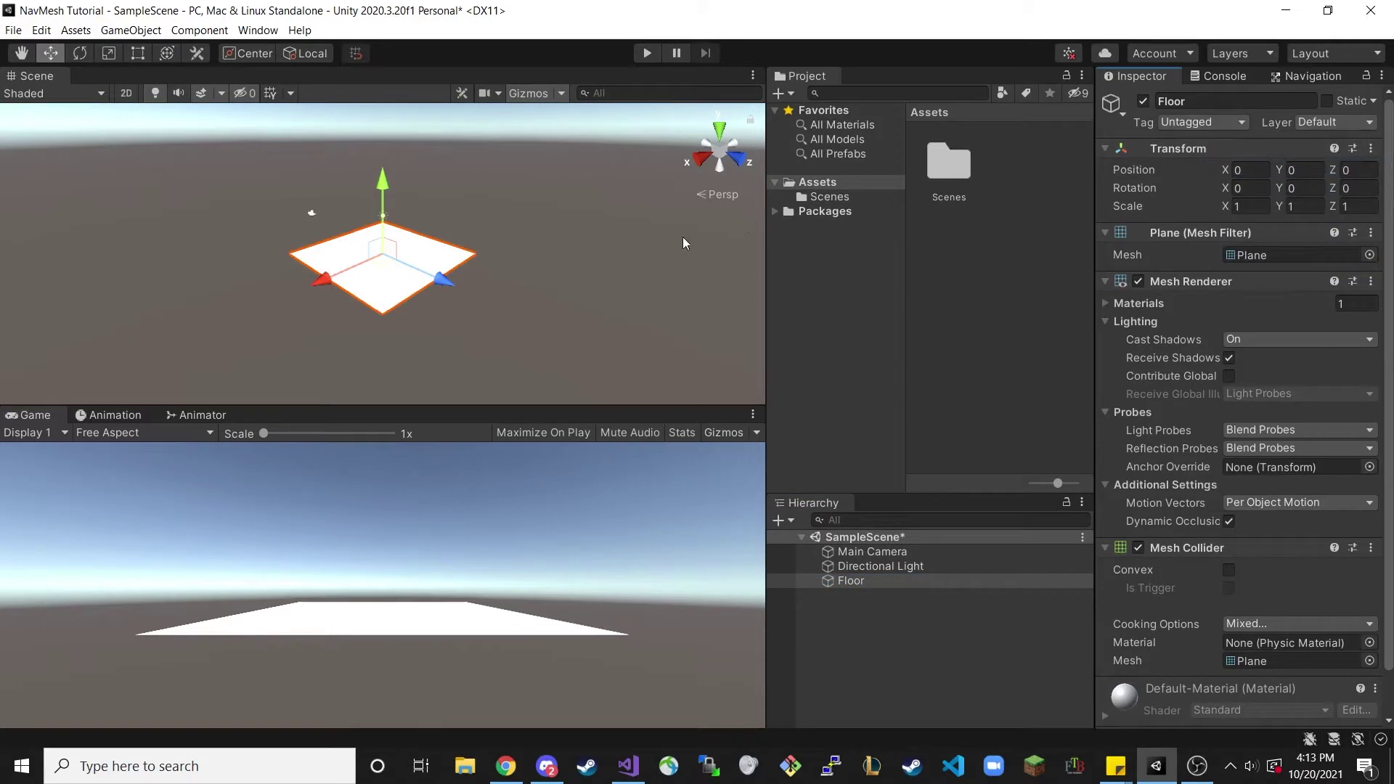
- Set the Floor's scale to 5 on the X, Y and Z axes
click(1251, 203)
text(5)
click(1307, 206)
text(5)
key(Tab)
text(5)
- Set the Floor's scale to 3 on X, 1 on Y and 3 on Z
click(1309, 206)
key(BackSpace)
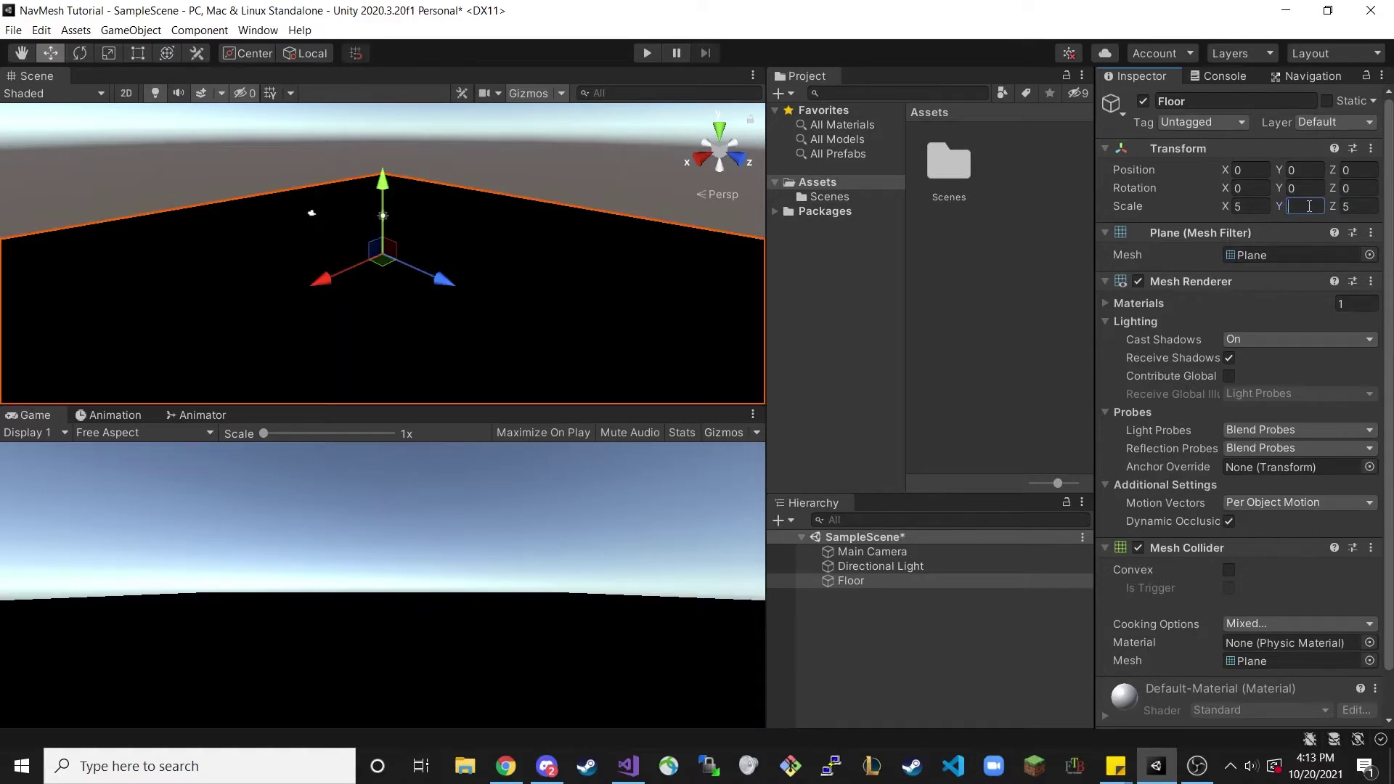
text(3)
click(1249, 206)
text(3)
click(1346, 206)
text(3)
click(1303, 206)
text(1)
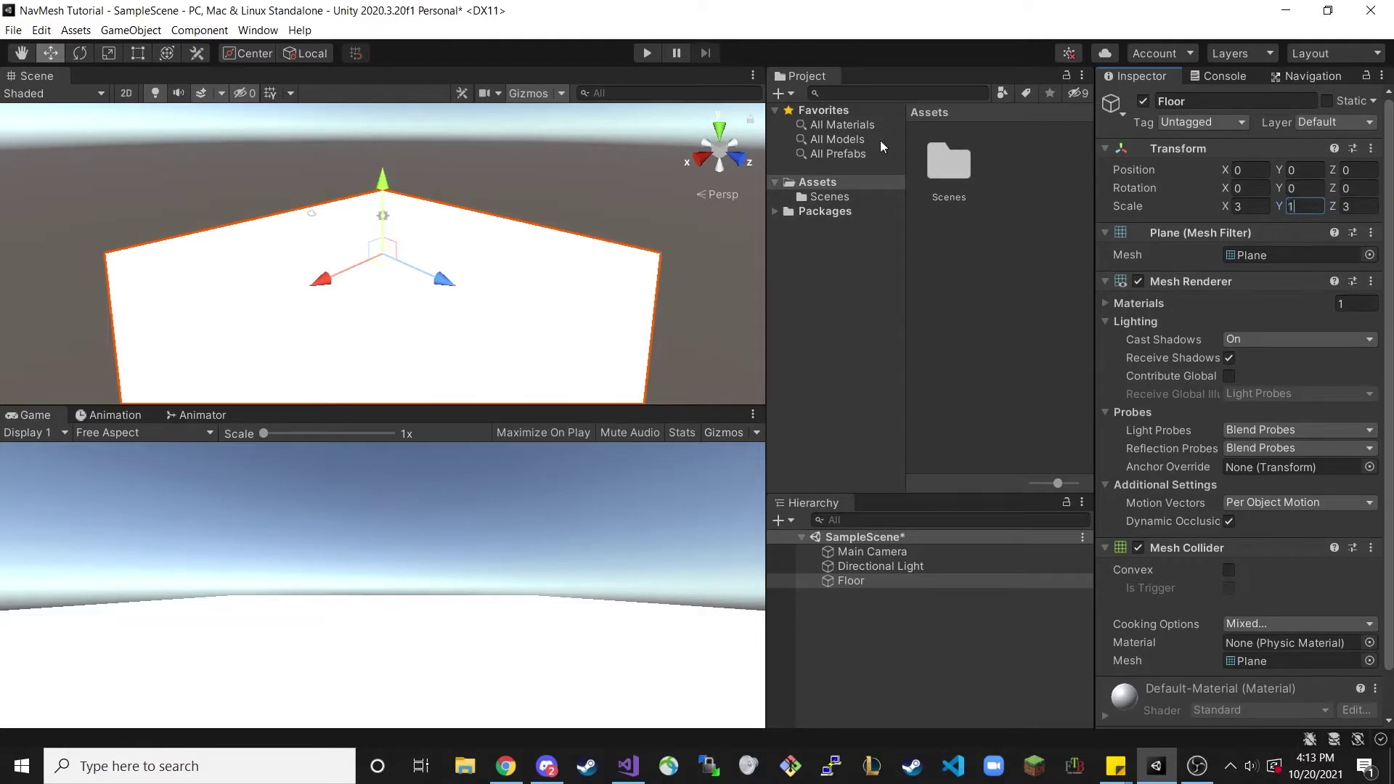
click(587, 161)
scroll(523, 170, down, 5)
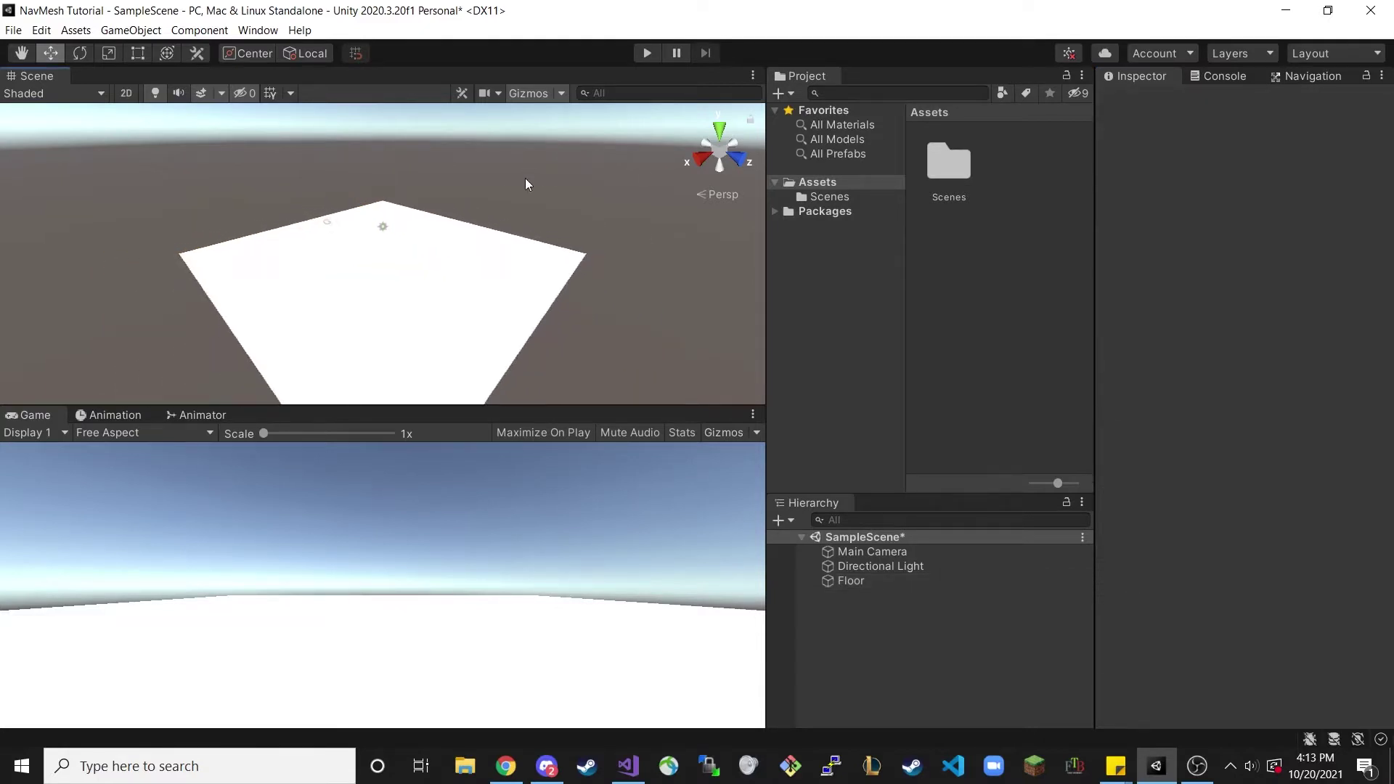
right_drag(586, 194, 475, 270)
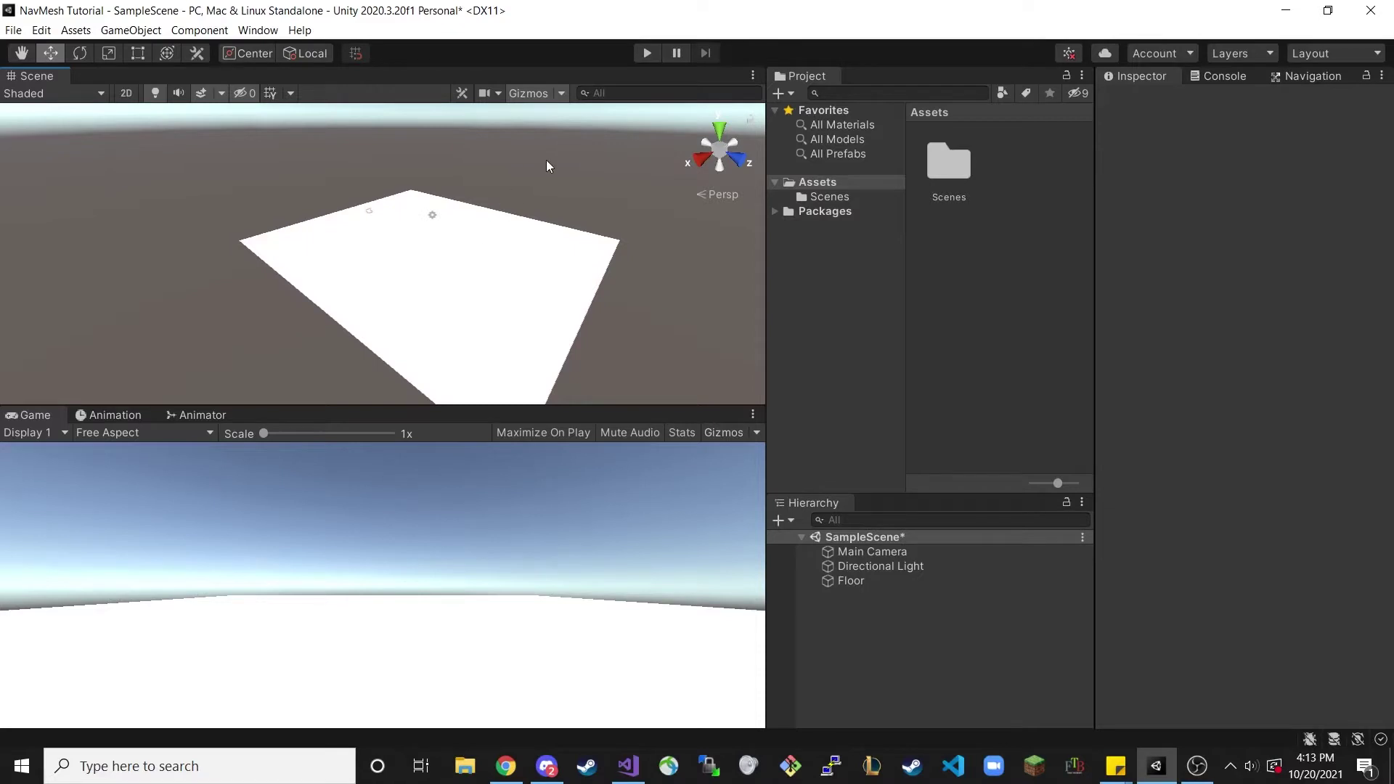
- Open the AI Navigation window
click(1313, 76)
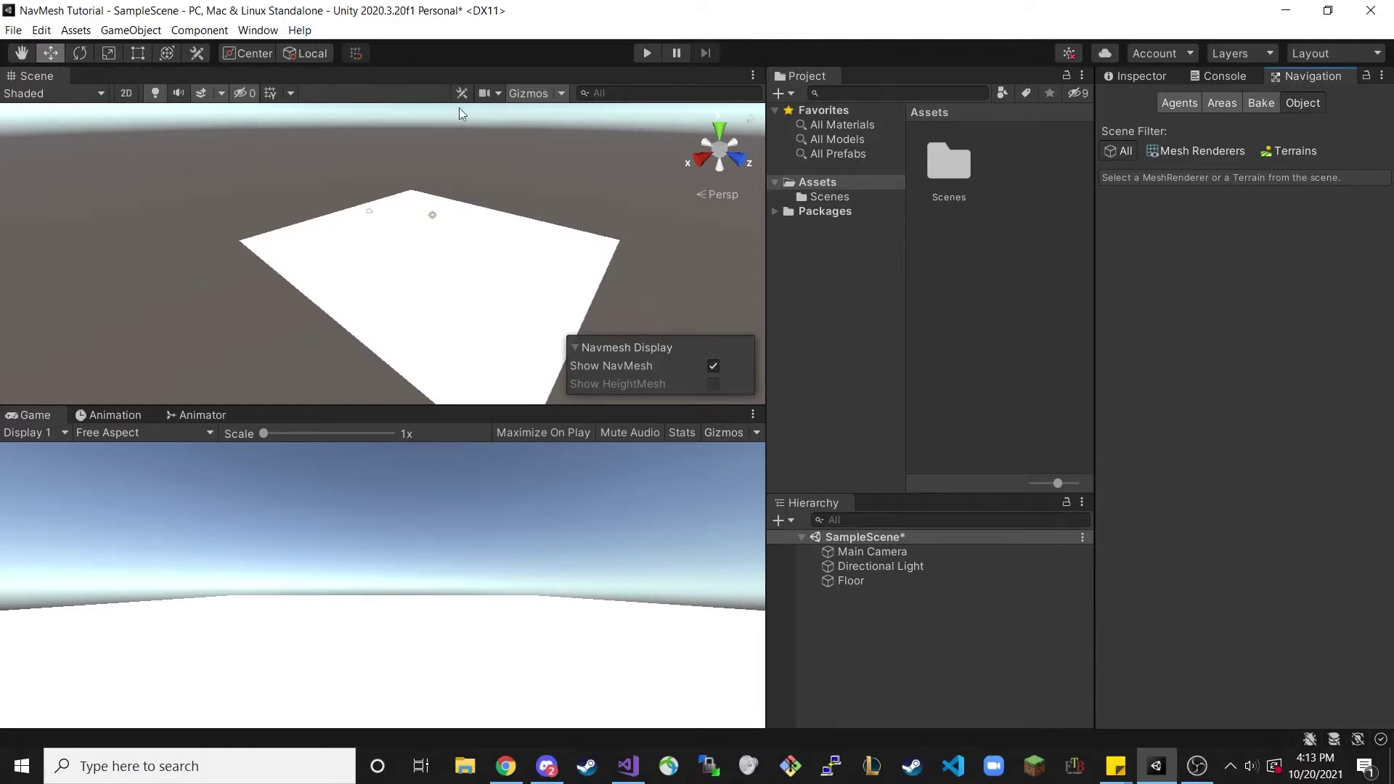
click(252, 31)
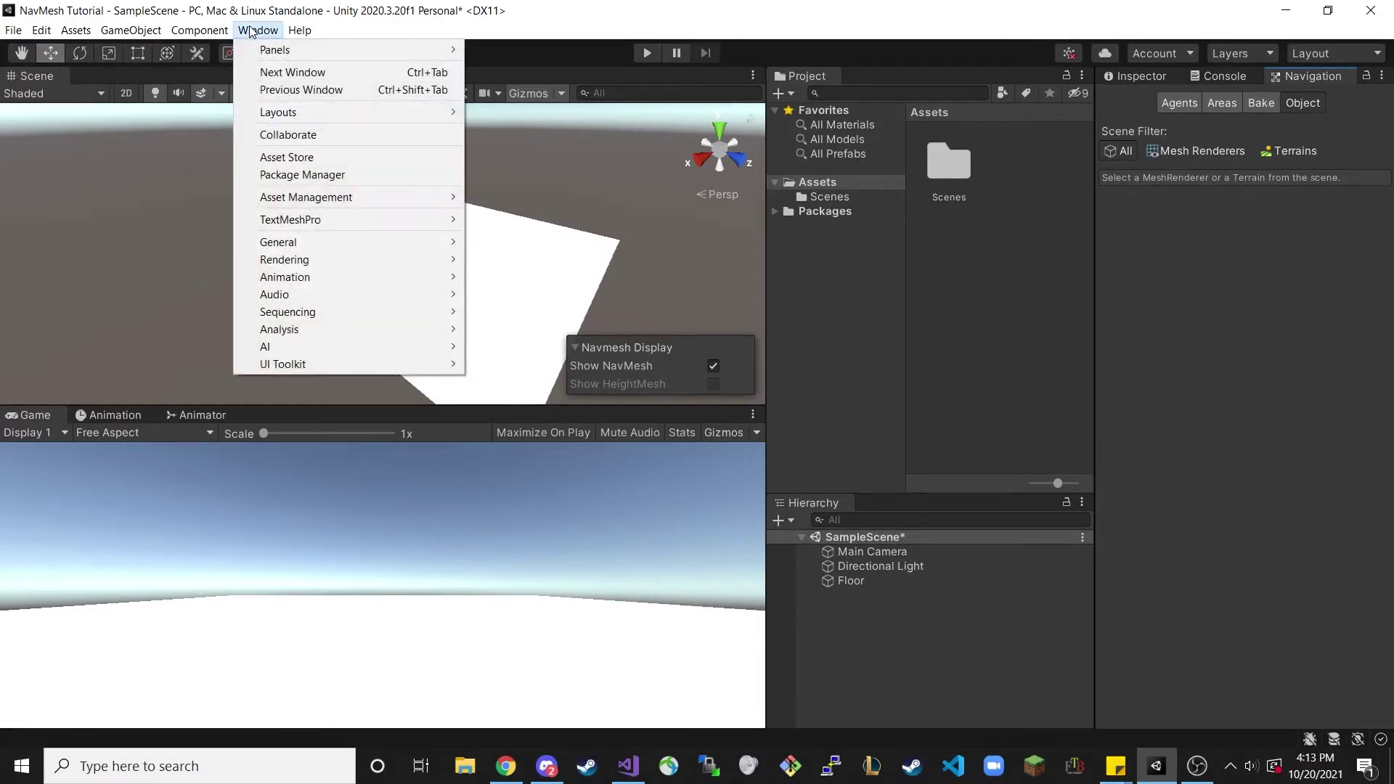
mouse_move(280, 50)
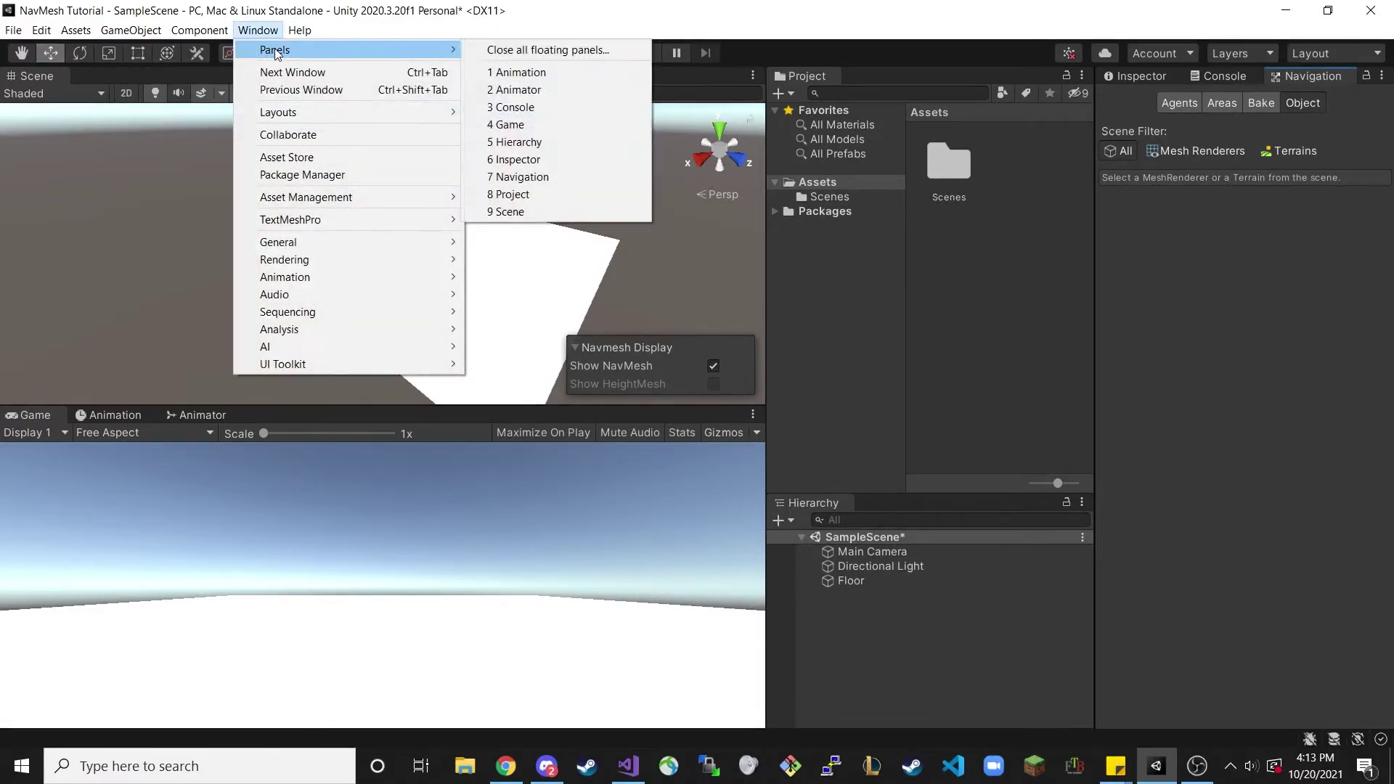
click(552, 177)
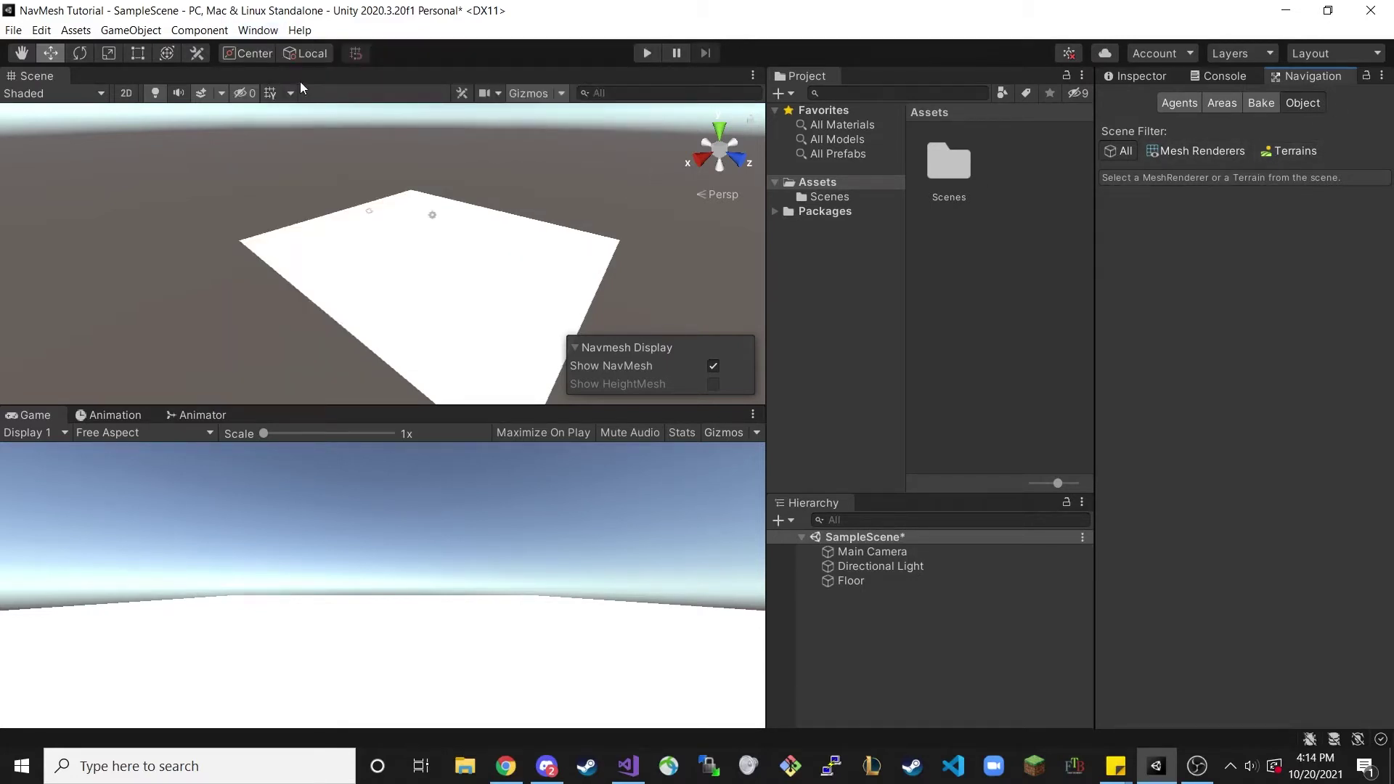
click(257, 30)
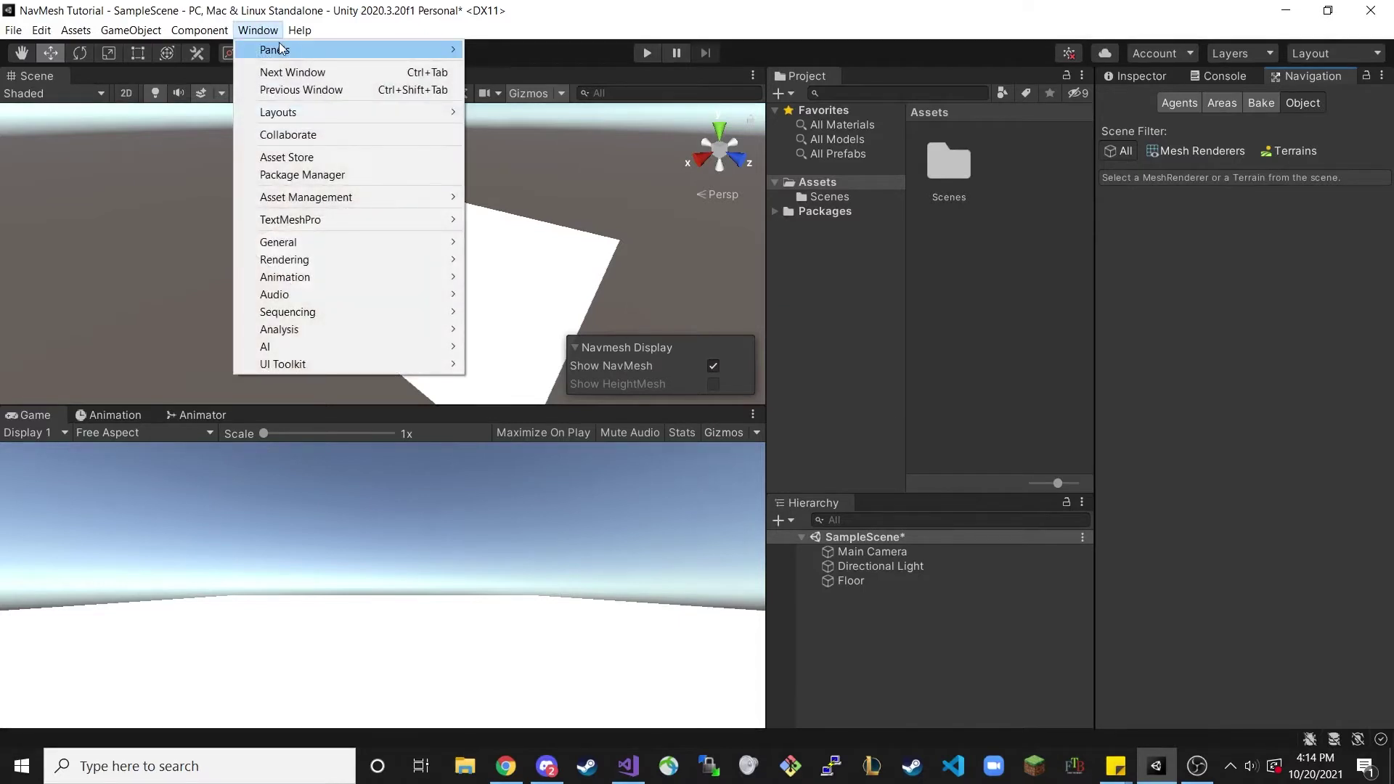
mouse_move(282, 48)
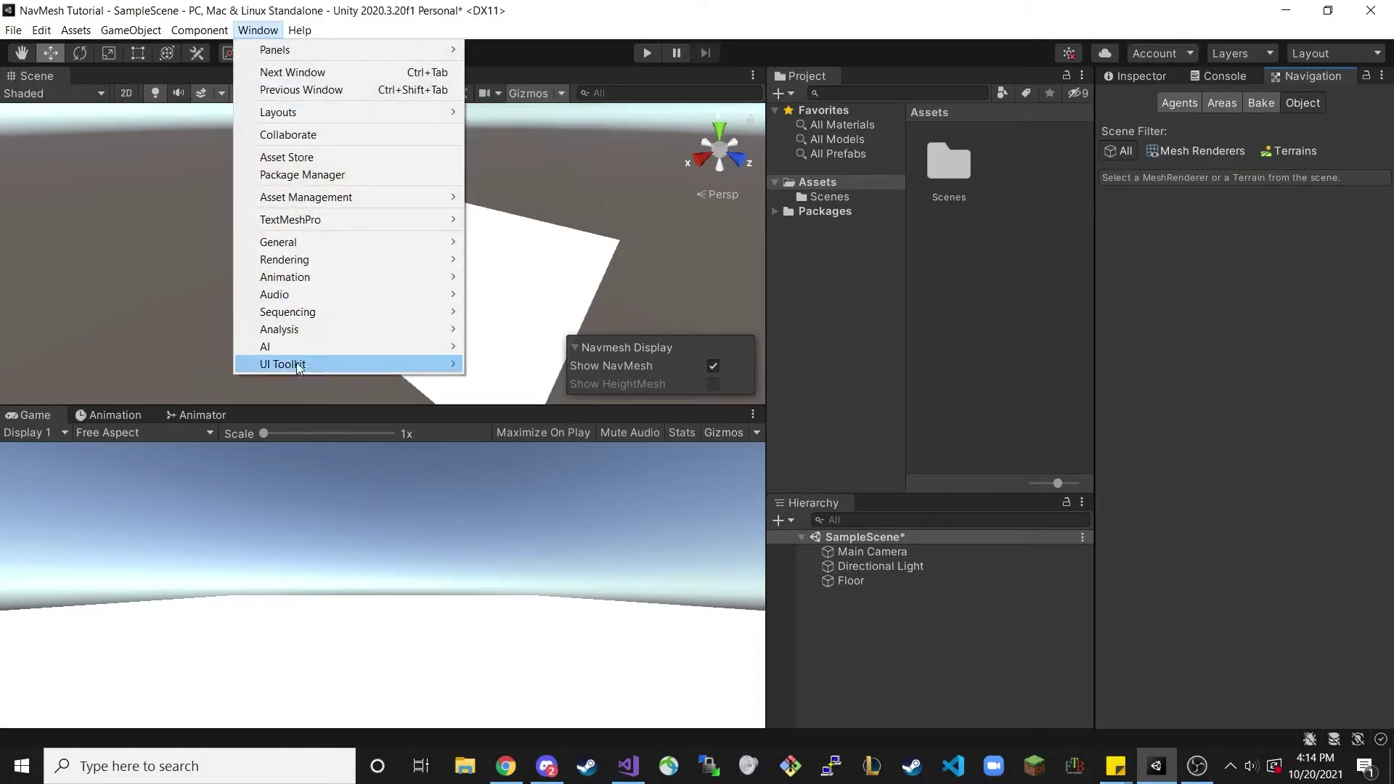
mouse_move(286, 343)
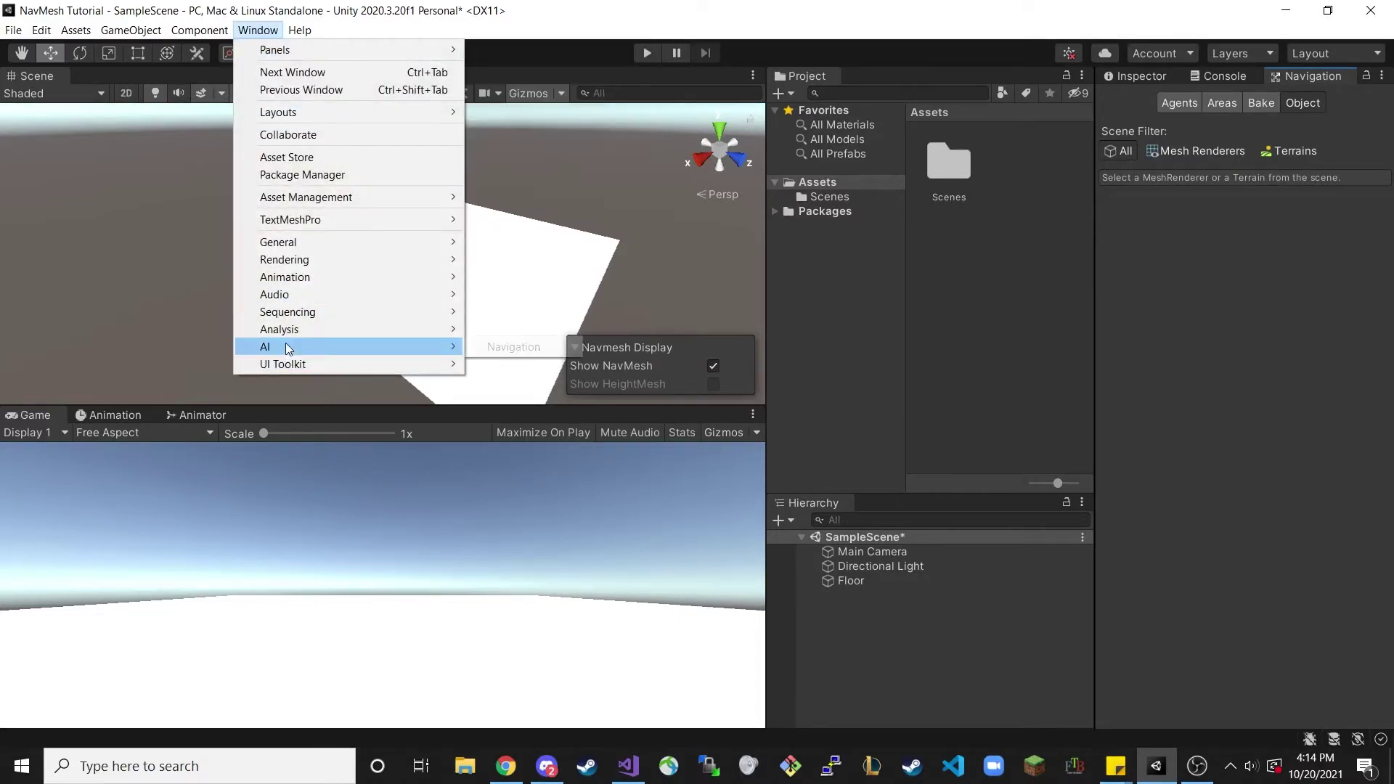
click(504, 346)
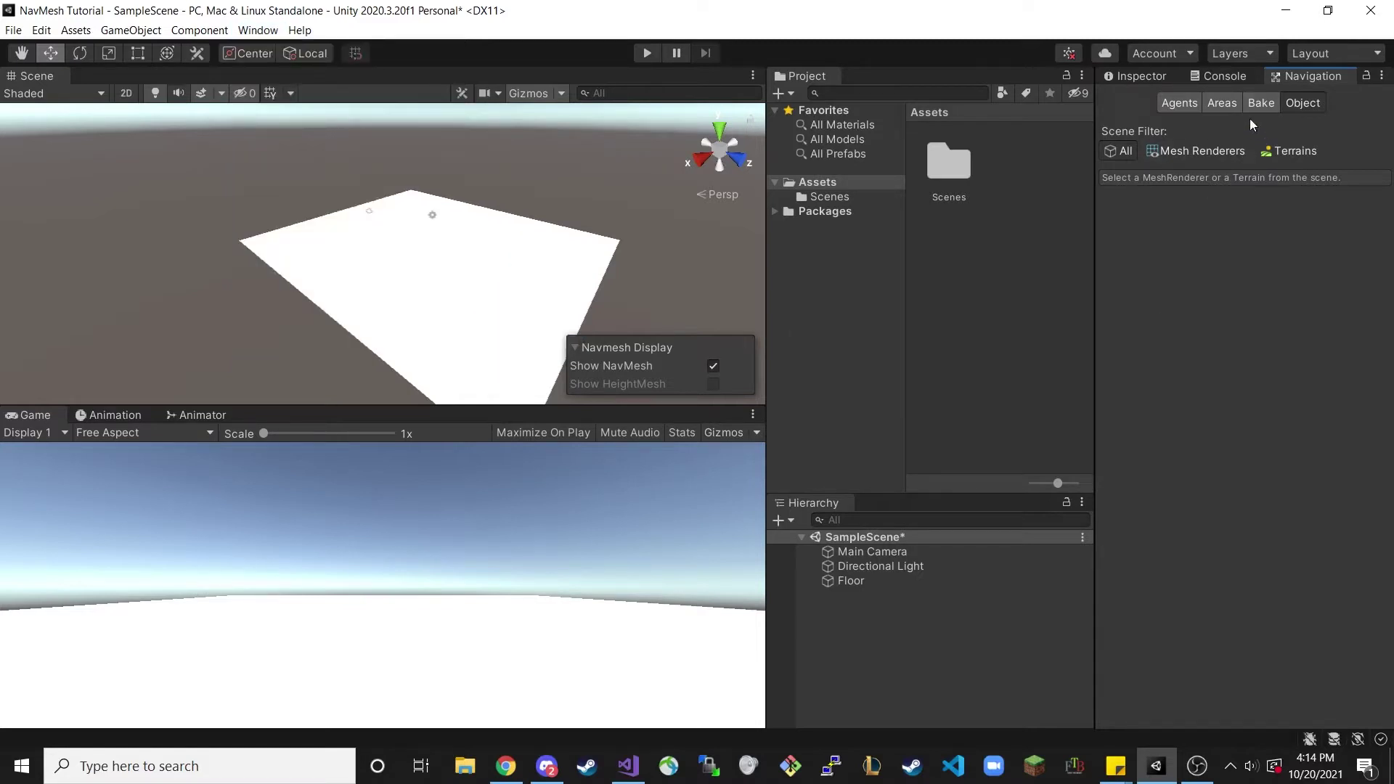
- Review the navigation settings for agent types, area costs and NavMesh baking
click(1179, 102)
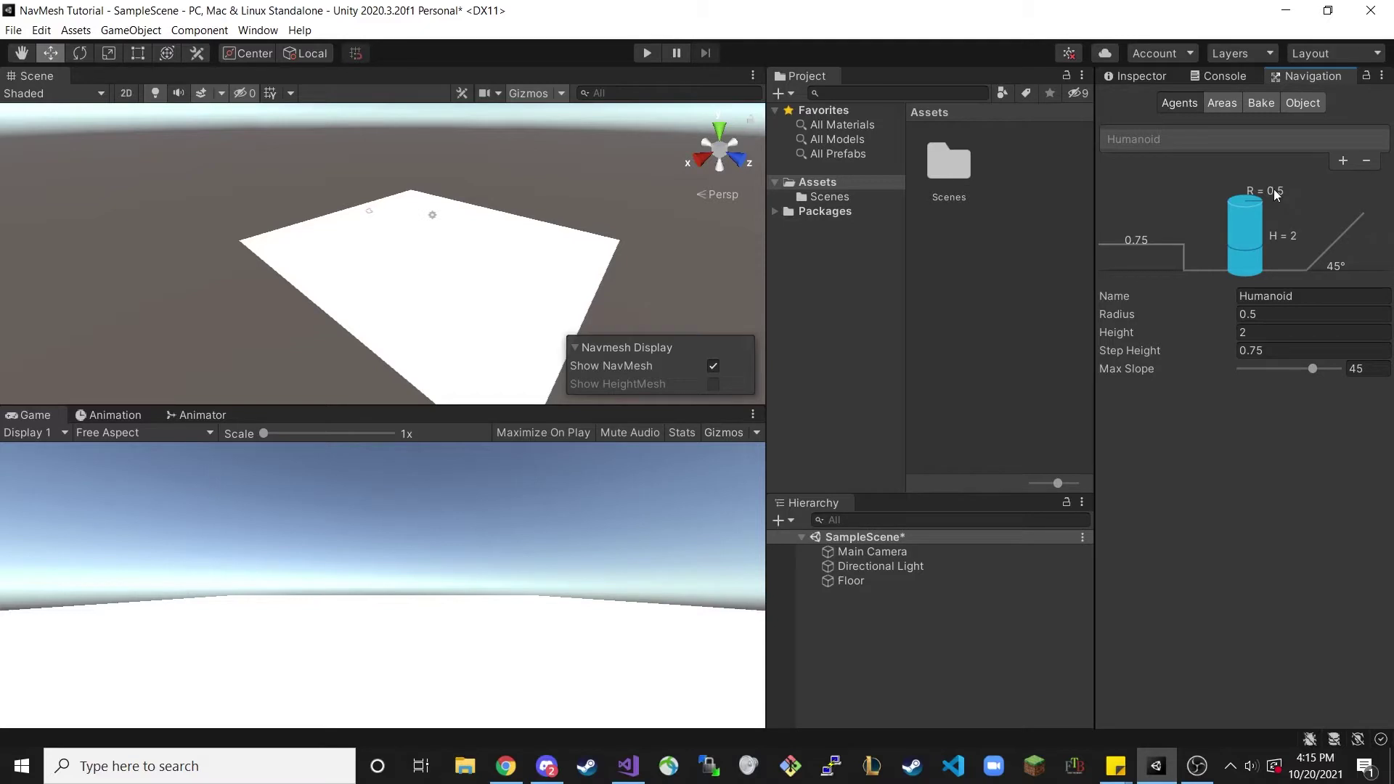
click(1222, 98)
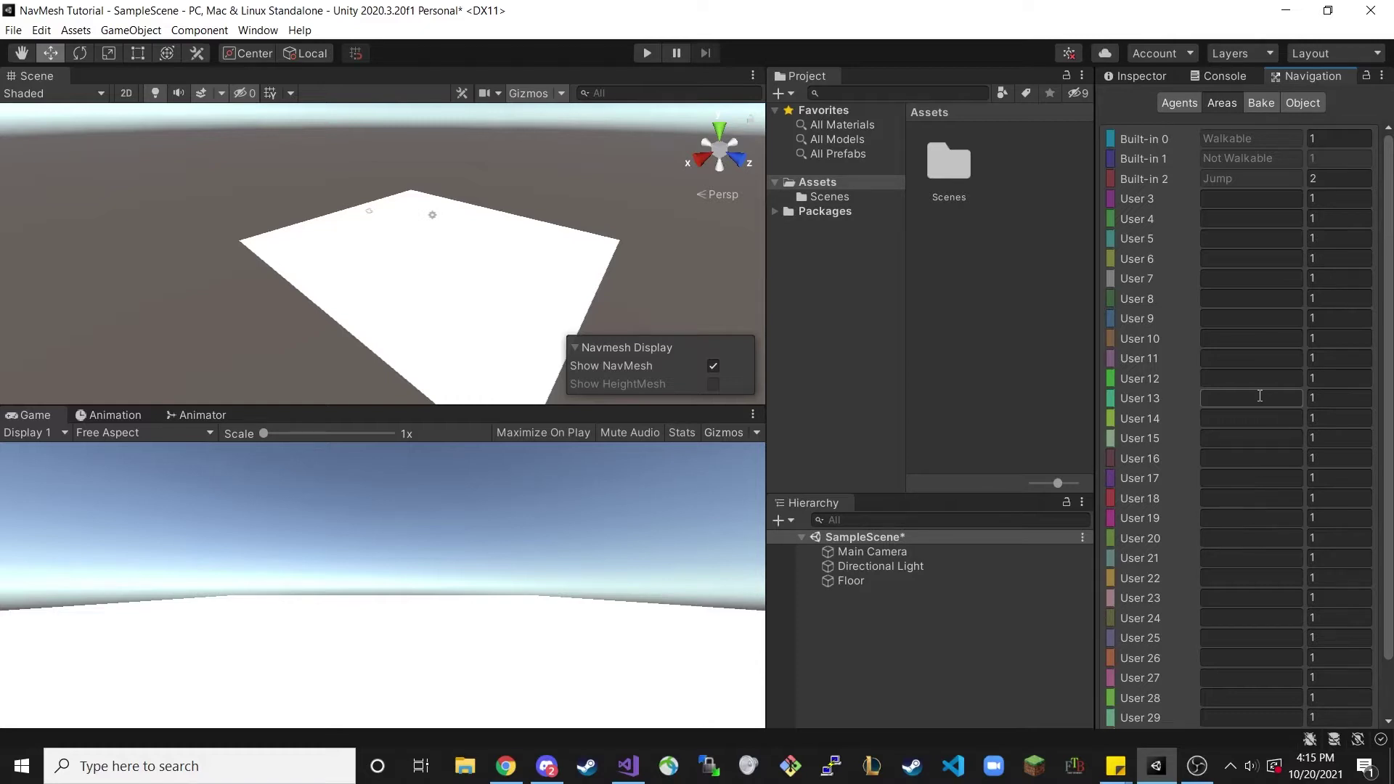
click(1258, 108)
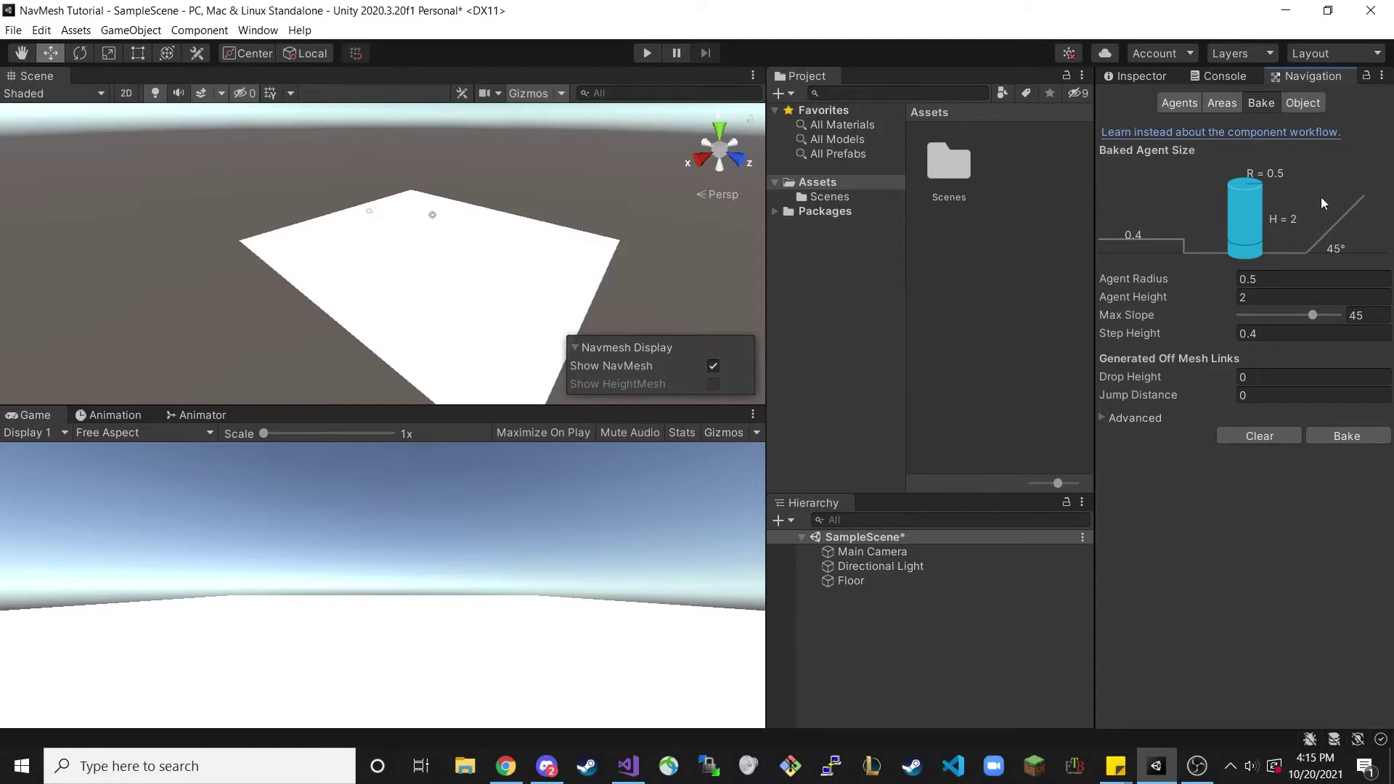
- Mark the Floor as Navigation Static with its Navigation Area set to Walkable
click(1310, 103)
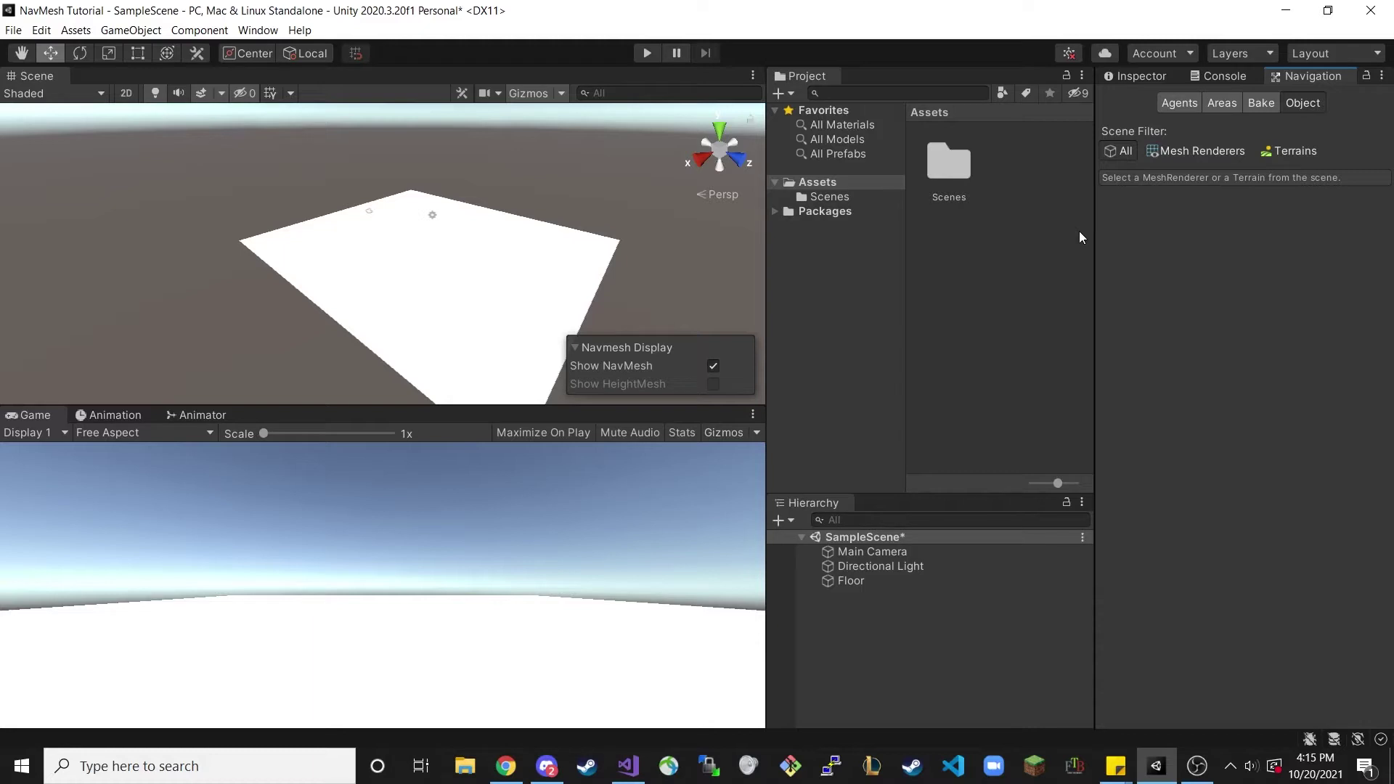
click(422, 299)
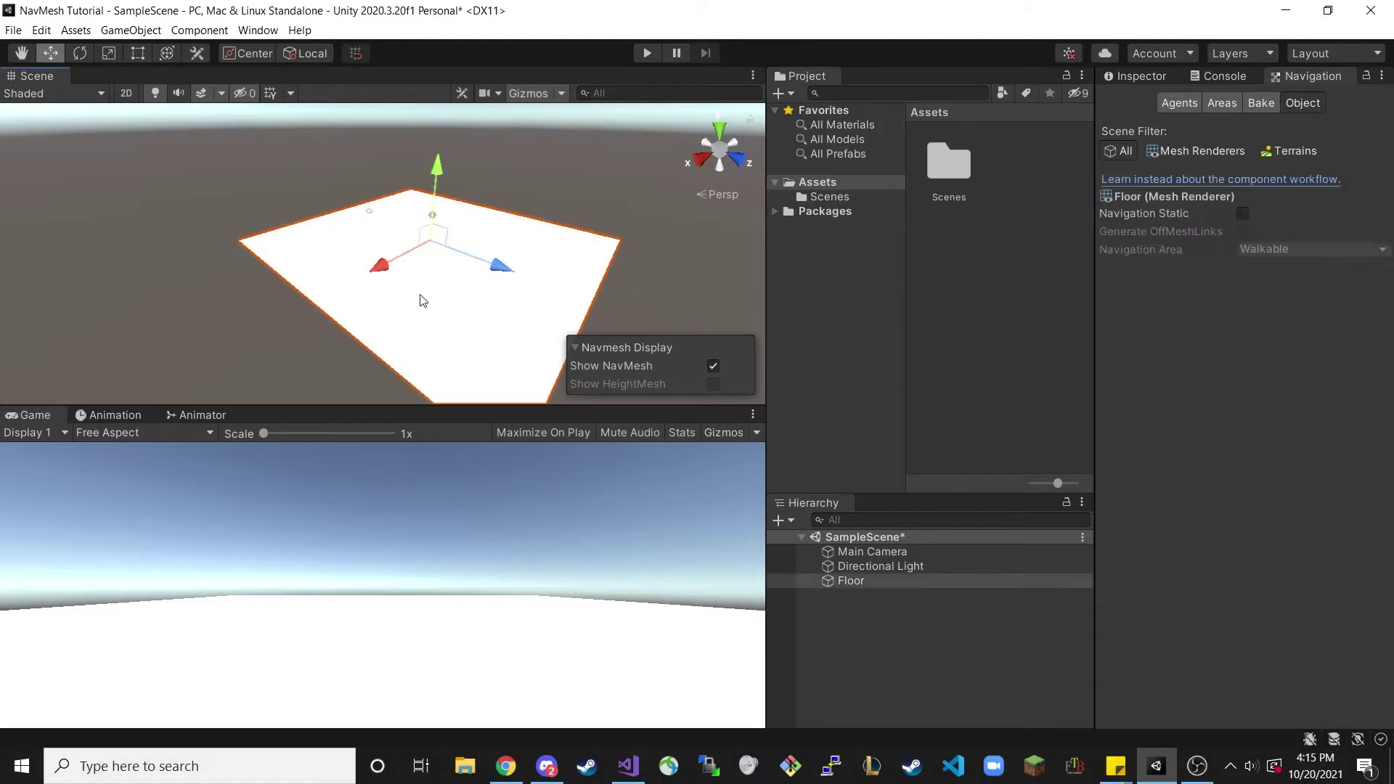
click(1242, 215)
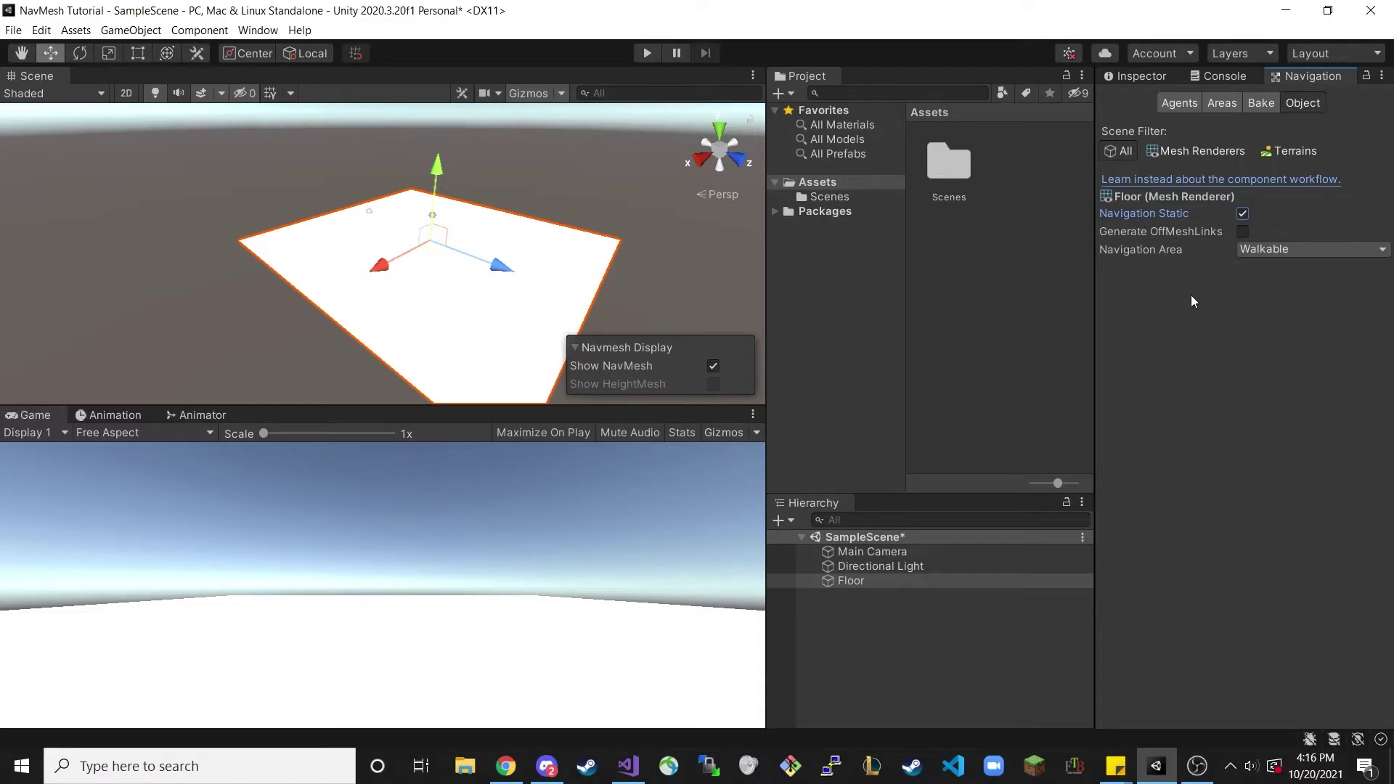
click(1275, 251)
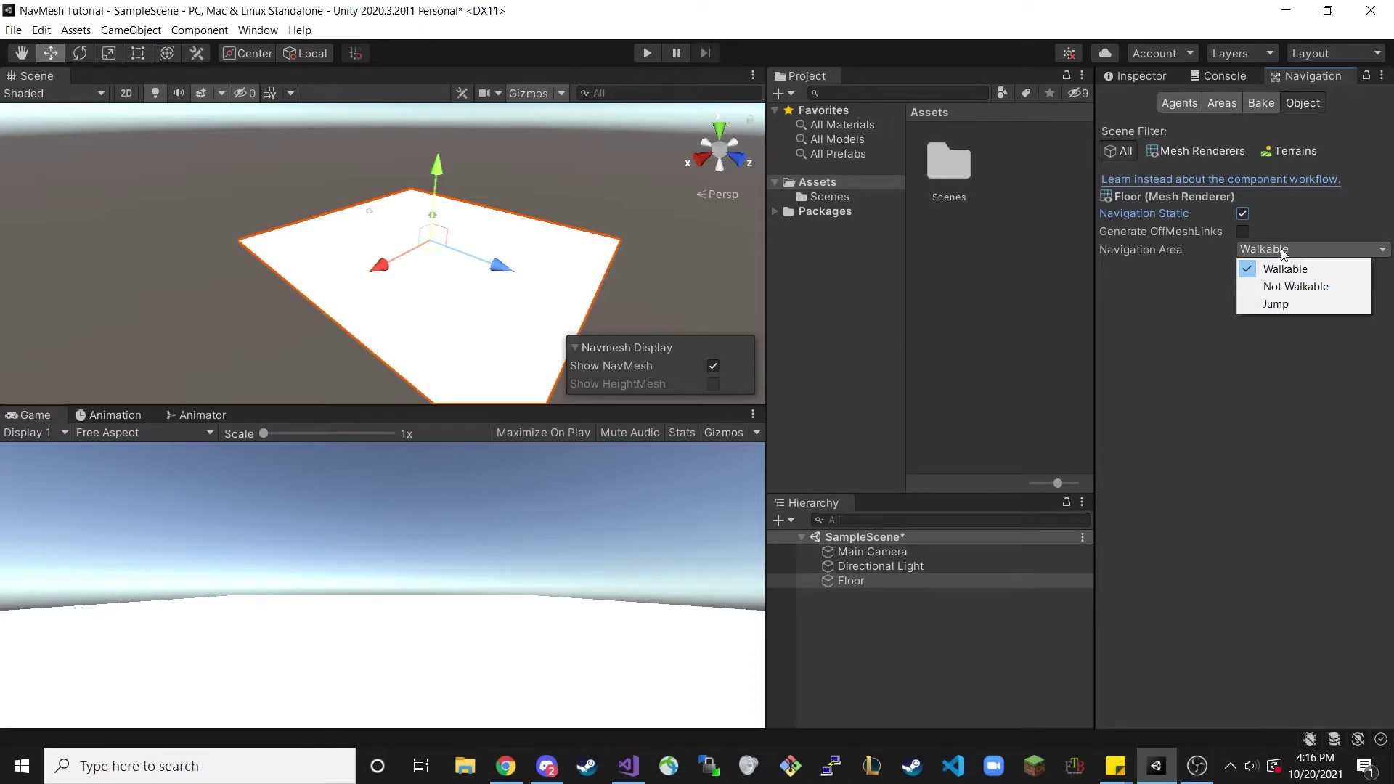
click(1292, 271)
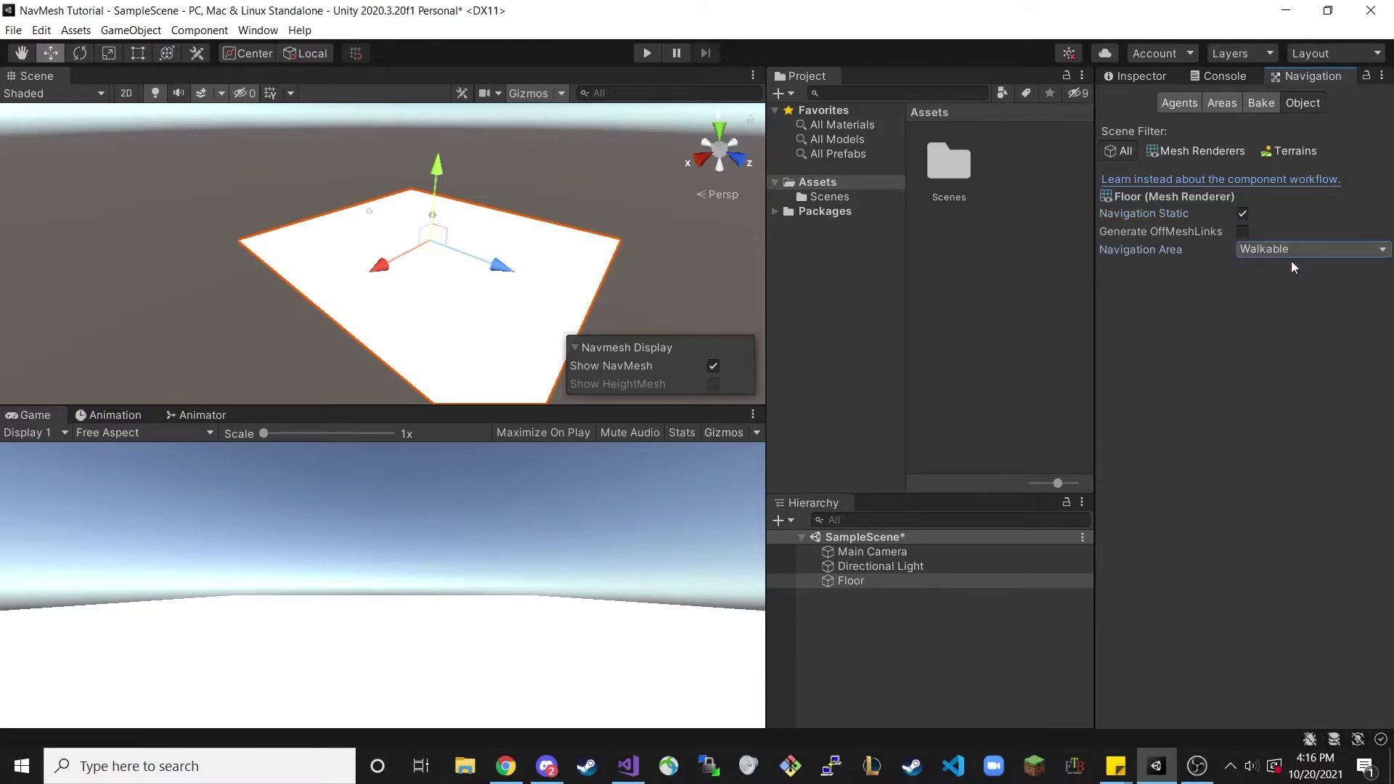
- Bake the NavMesh for the scene and inspect the baked area on the Floor
click(1260, 103)
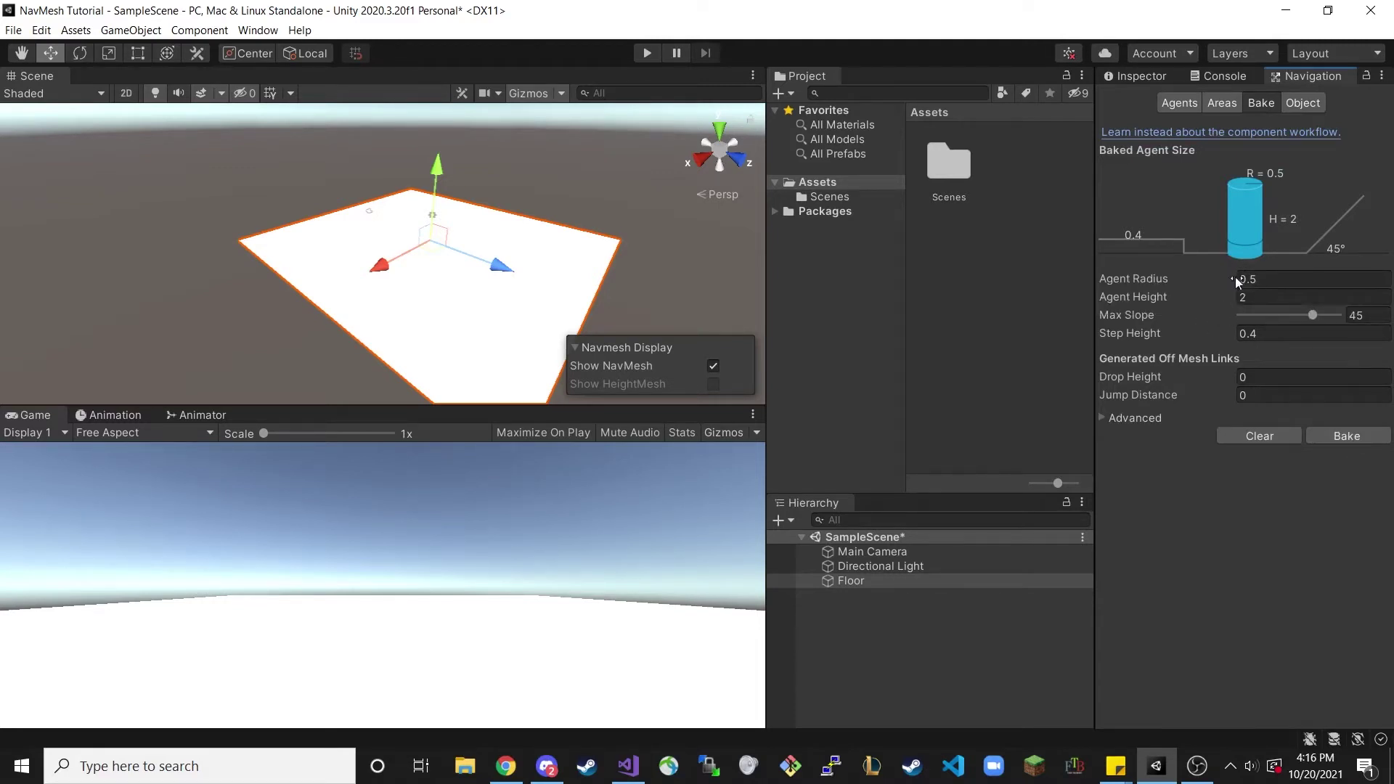
click(1336, 438)
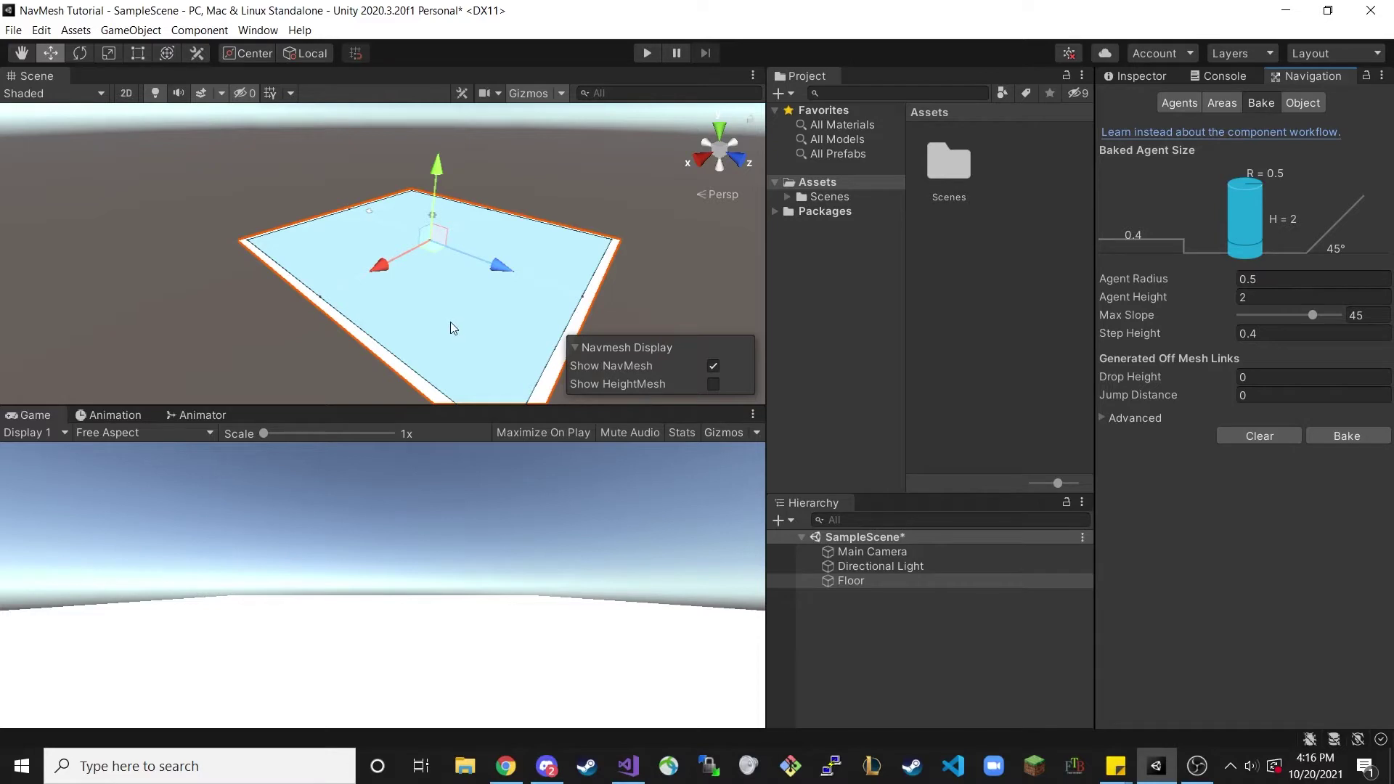
click(1225, 75)
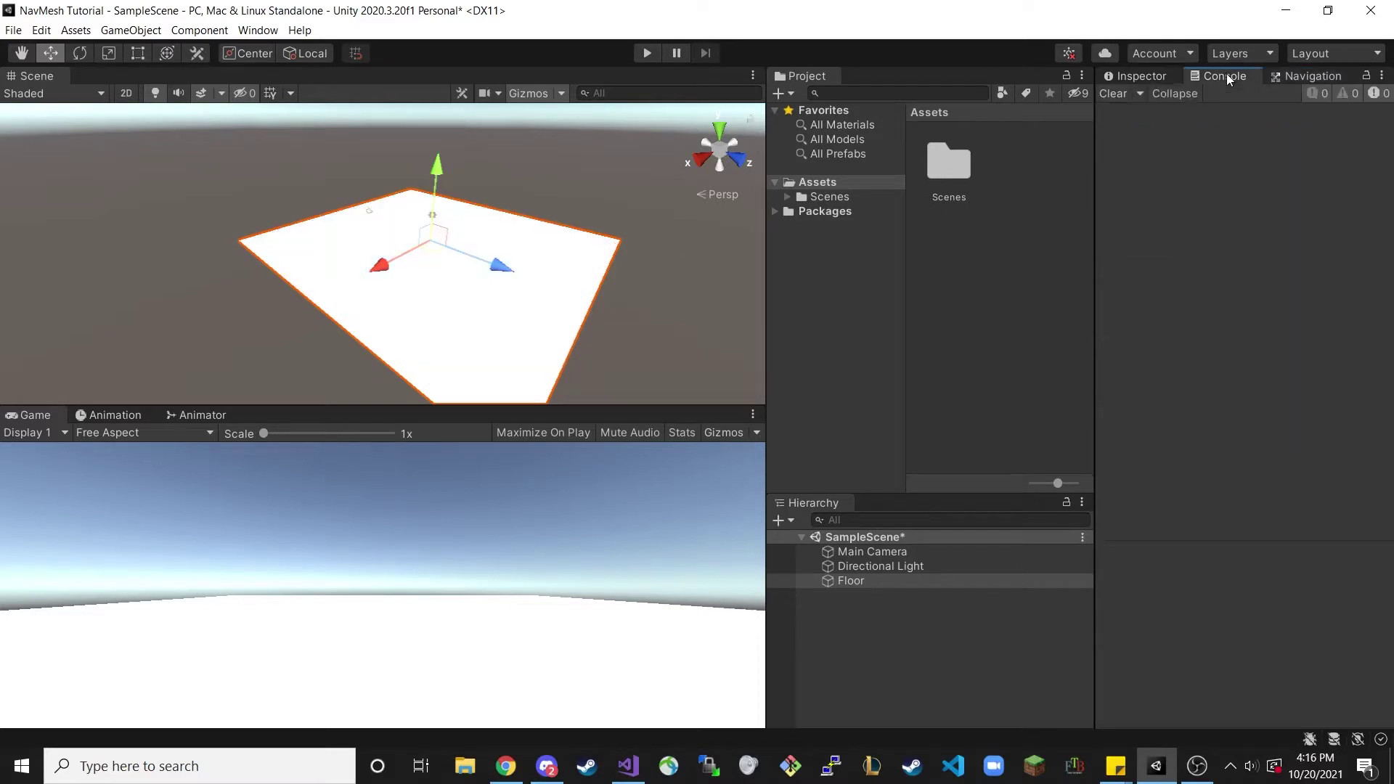
click(1300, 74)
alt+drag(584, 182, 581, 250)
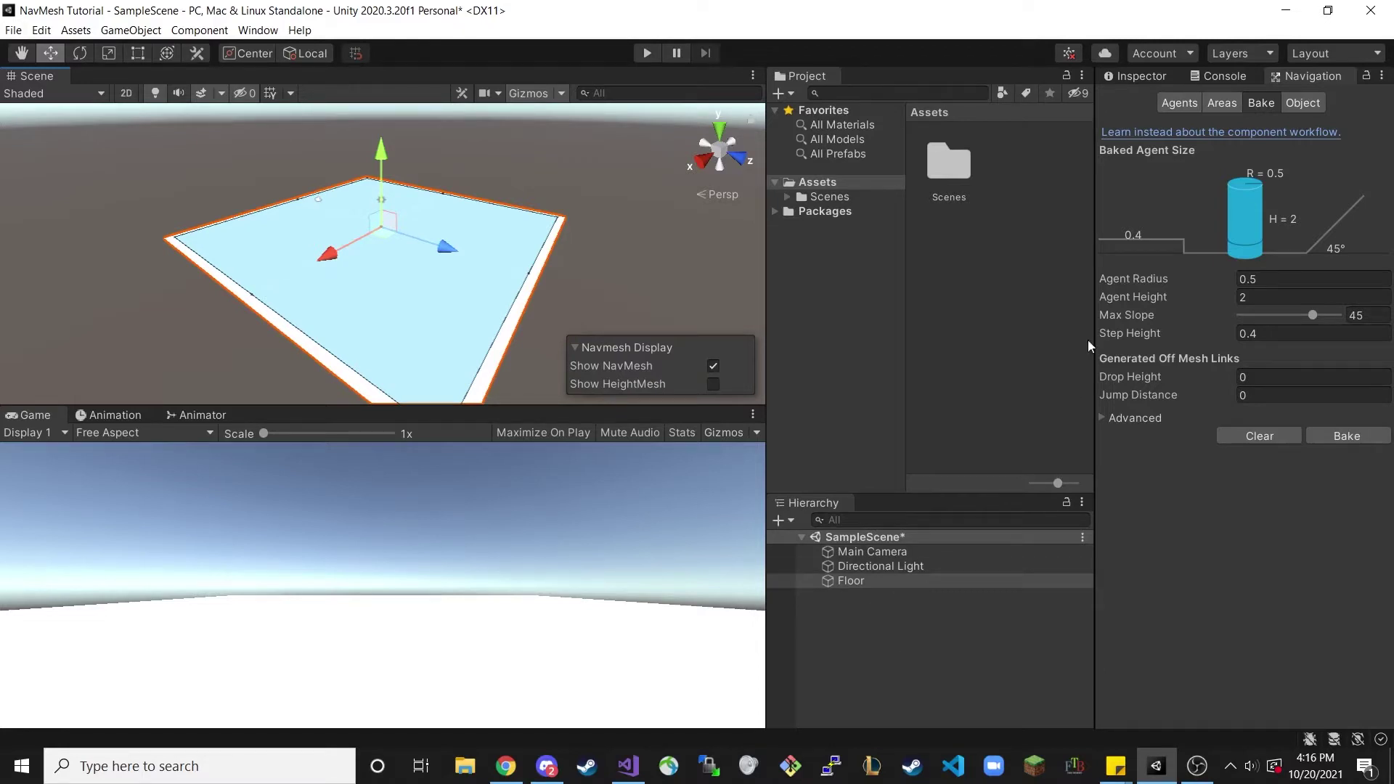
- Add a cube named Agent to the scene
click(1135, 76)
right_click(875, 616)
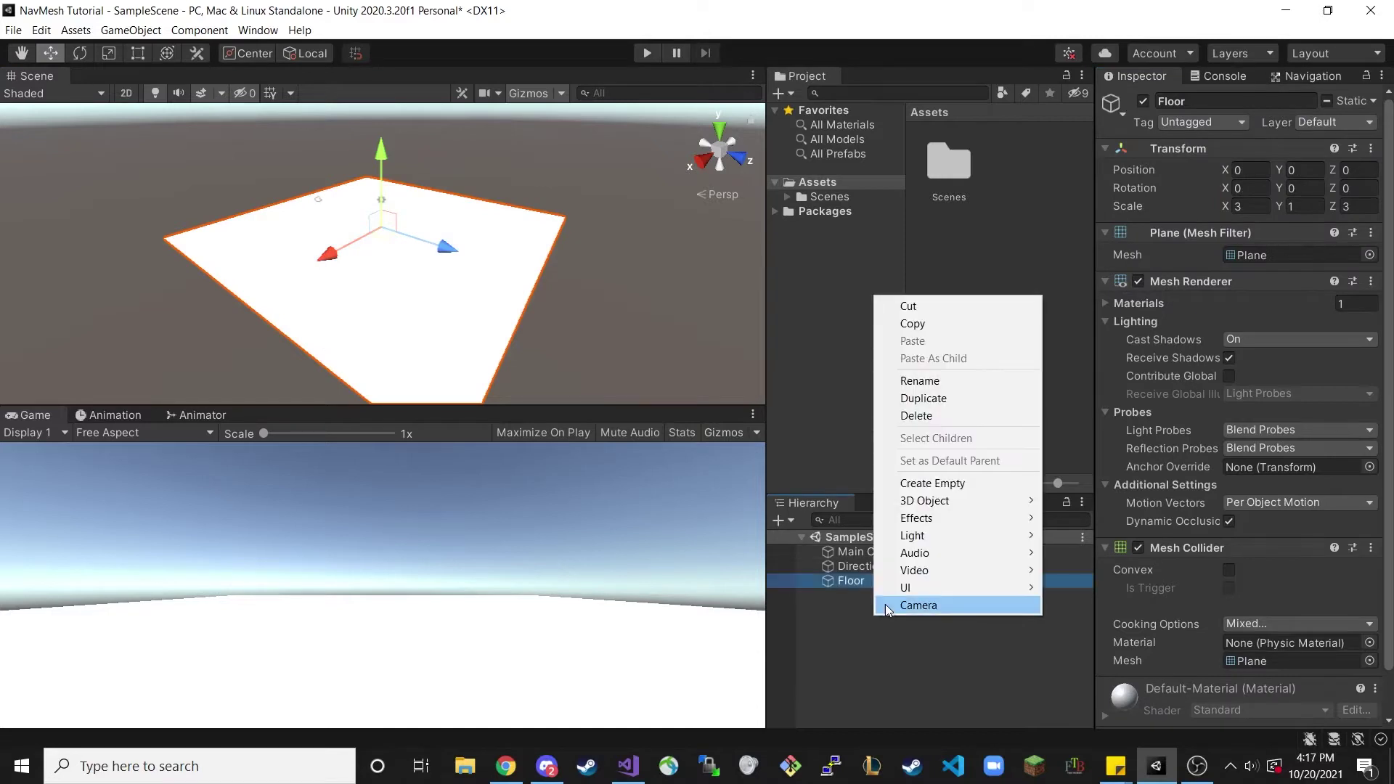
mouse_move(941, 508)
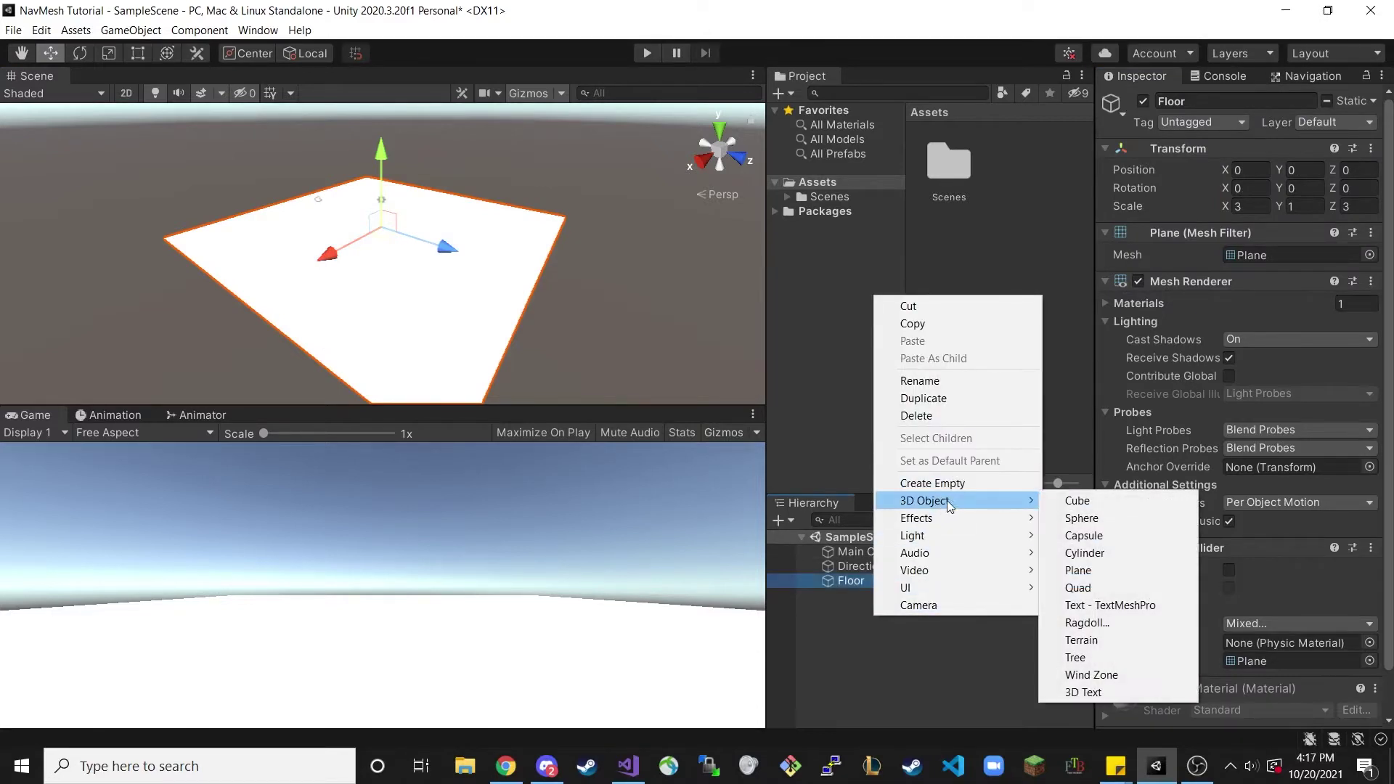
click(1068, 500)
text(Agent)
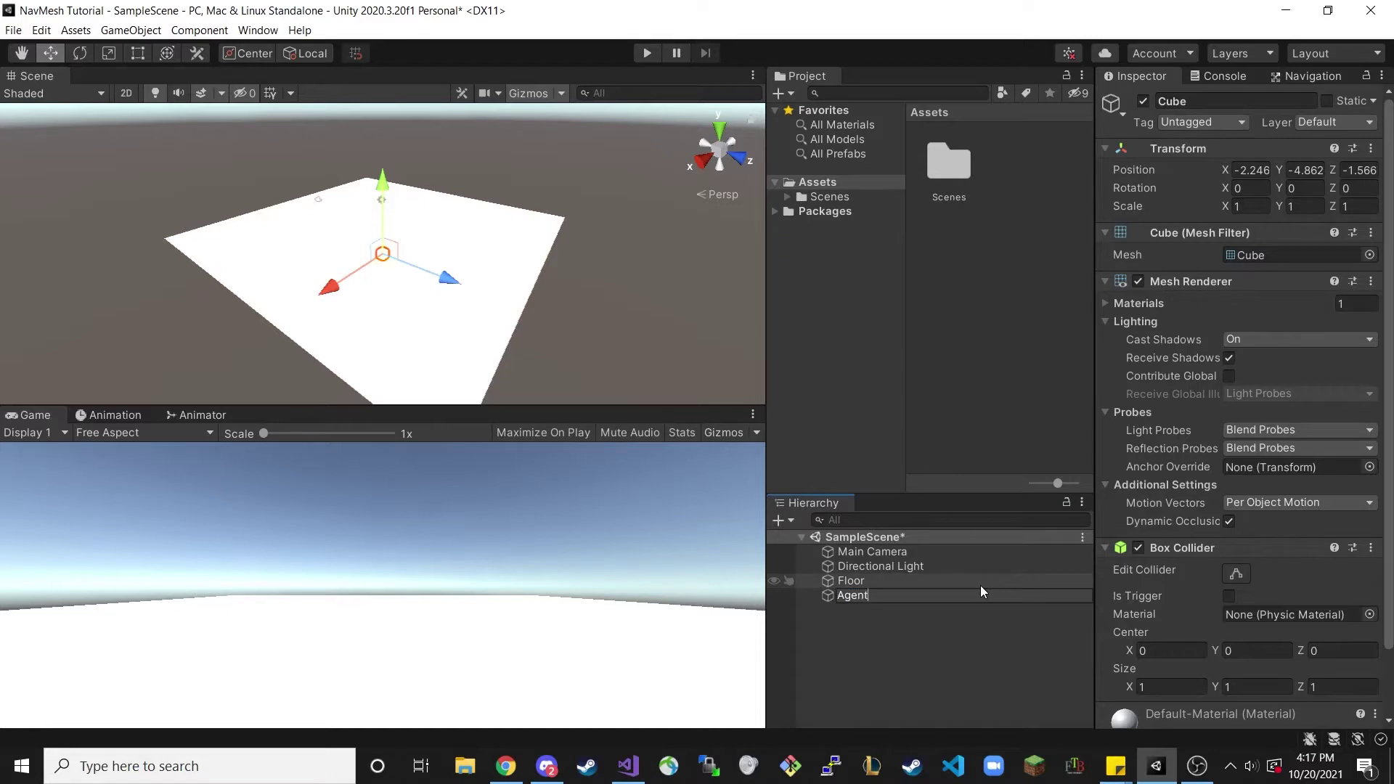
key(Return)
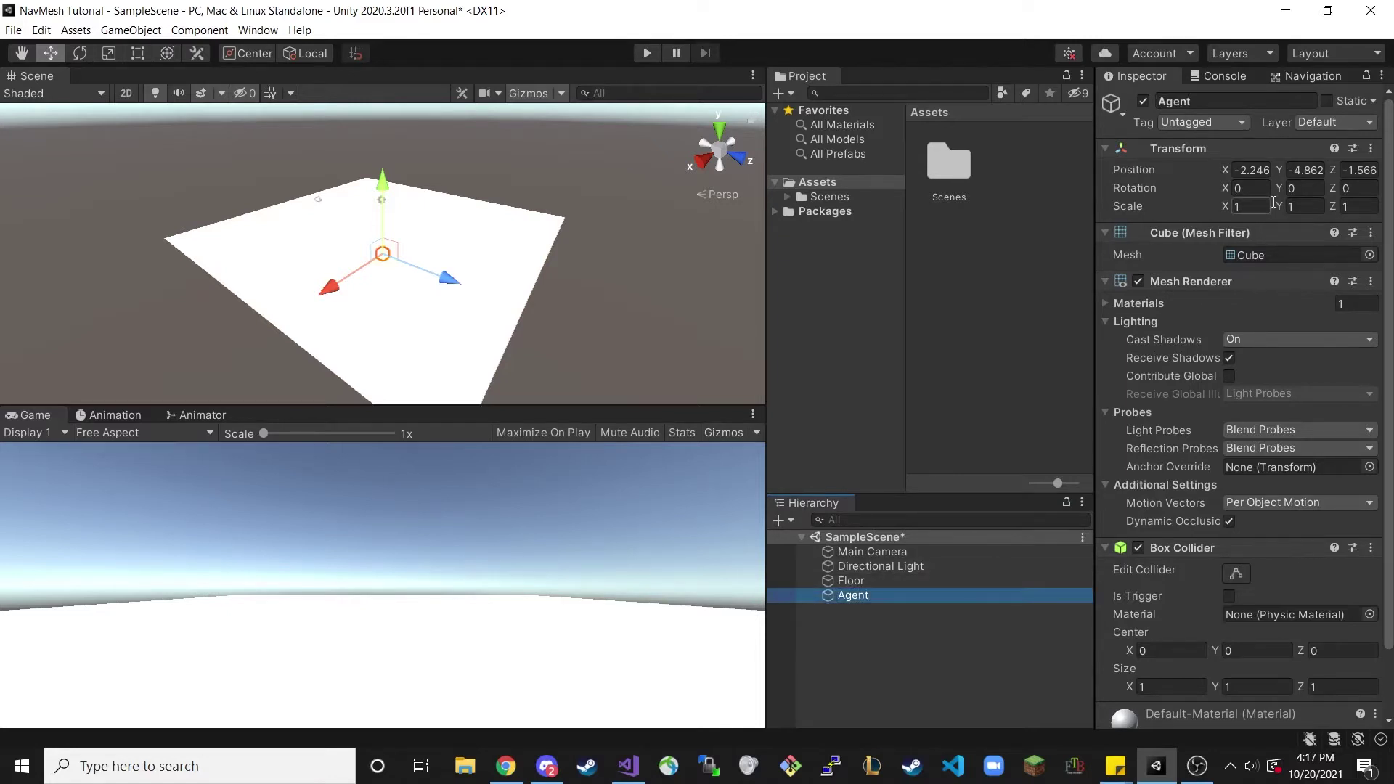
- Reset the Agent cube's transform and raise it above the Floor to about Y 0.96
click(1371, 148)
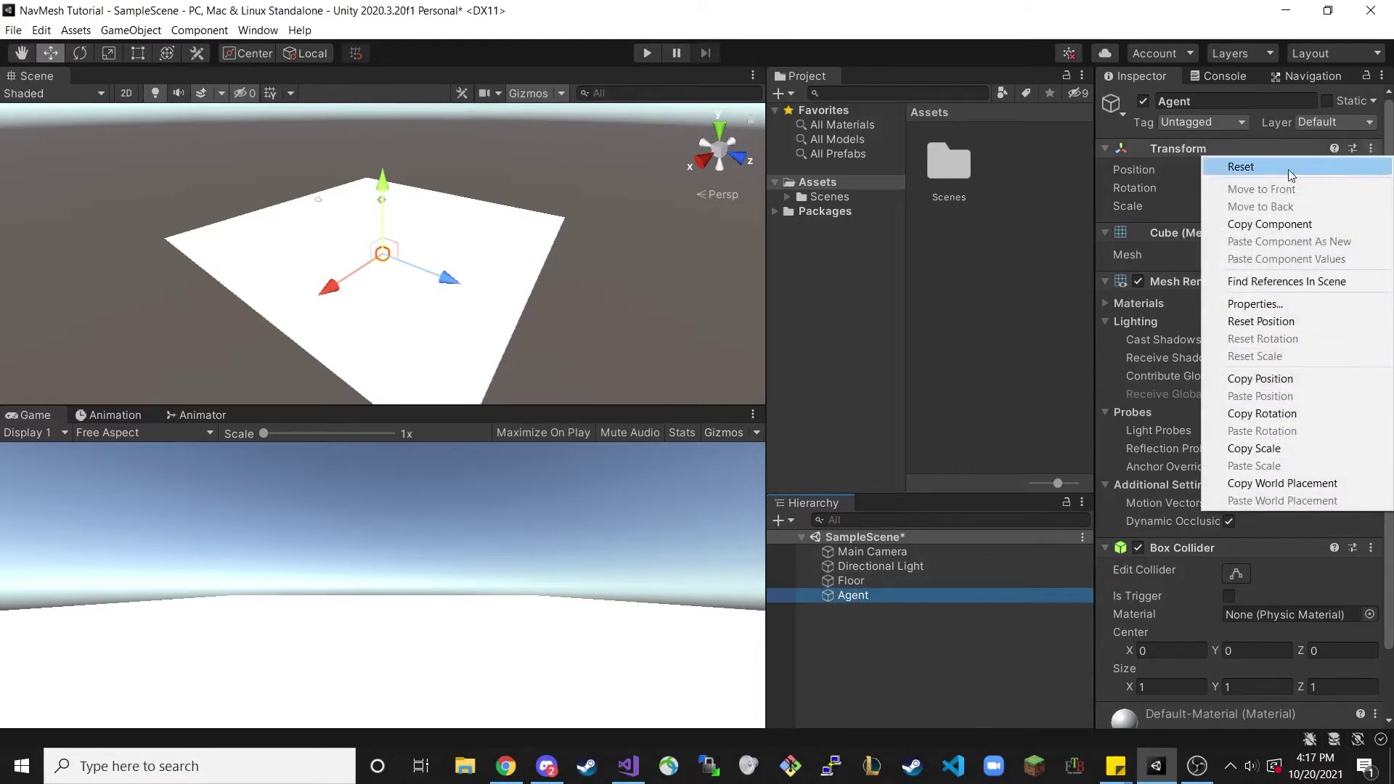
click(1344, 167)
drag(381, 150, 380, 141)
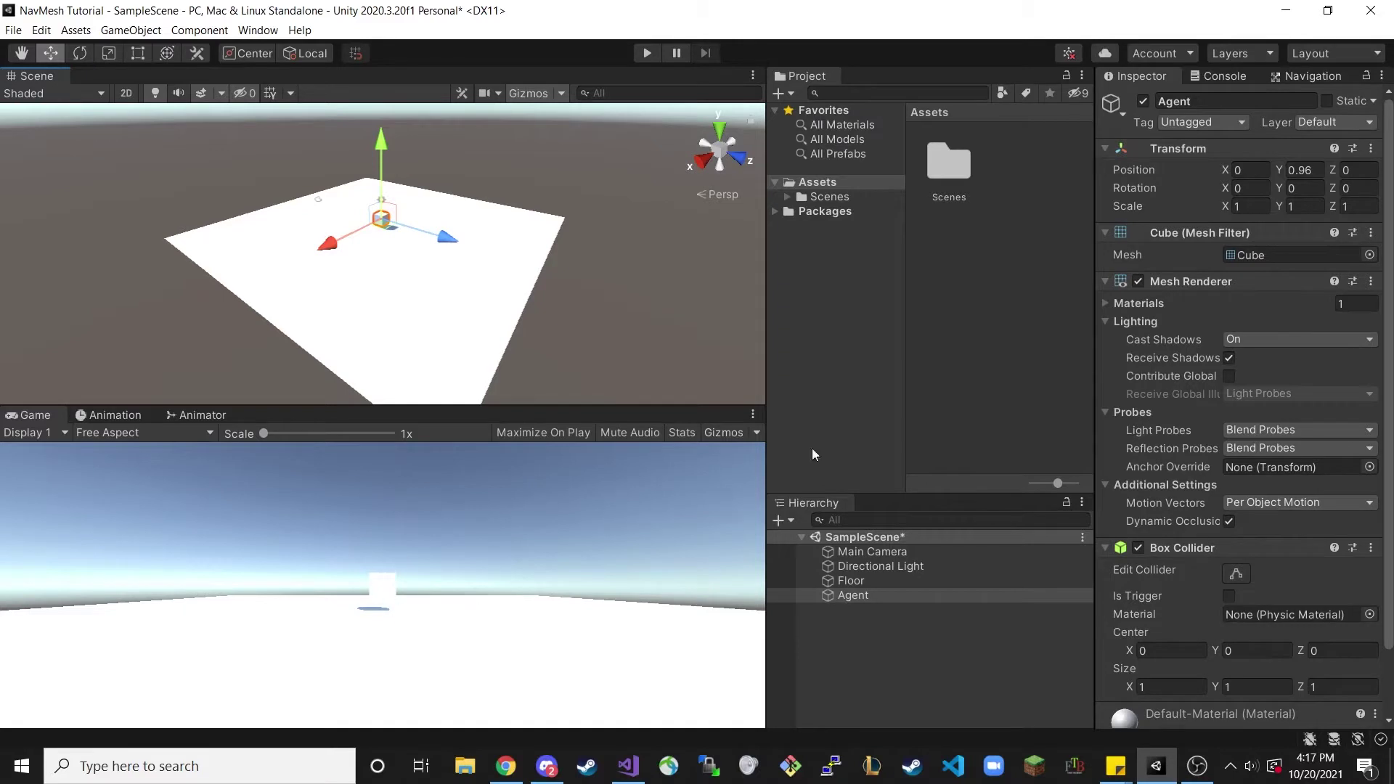
- Create a new material named AgentMat in the project's Assets folder
right_click(972, 279)
click(966, 250)
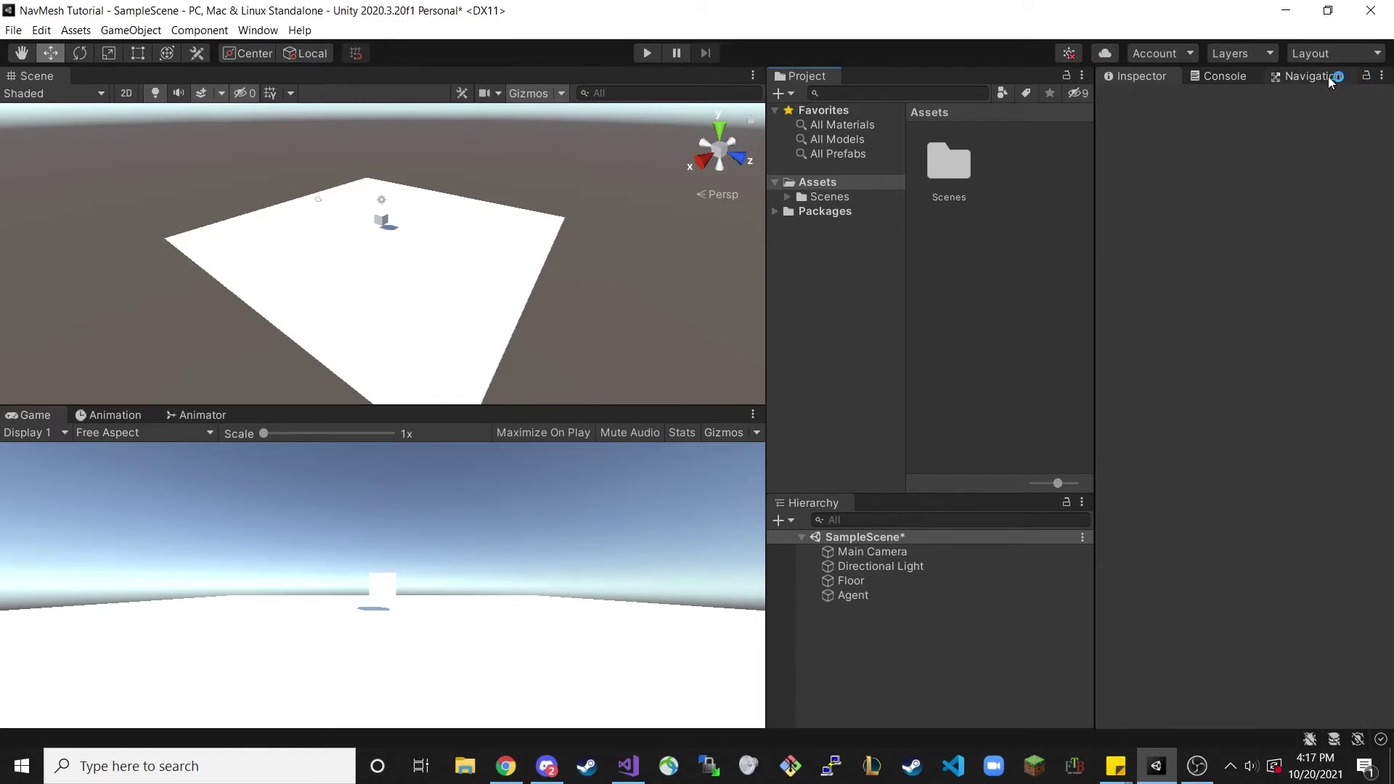
right_click(935, 269)
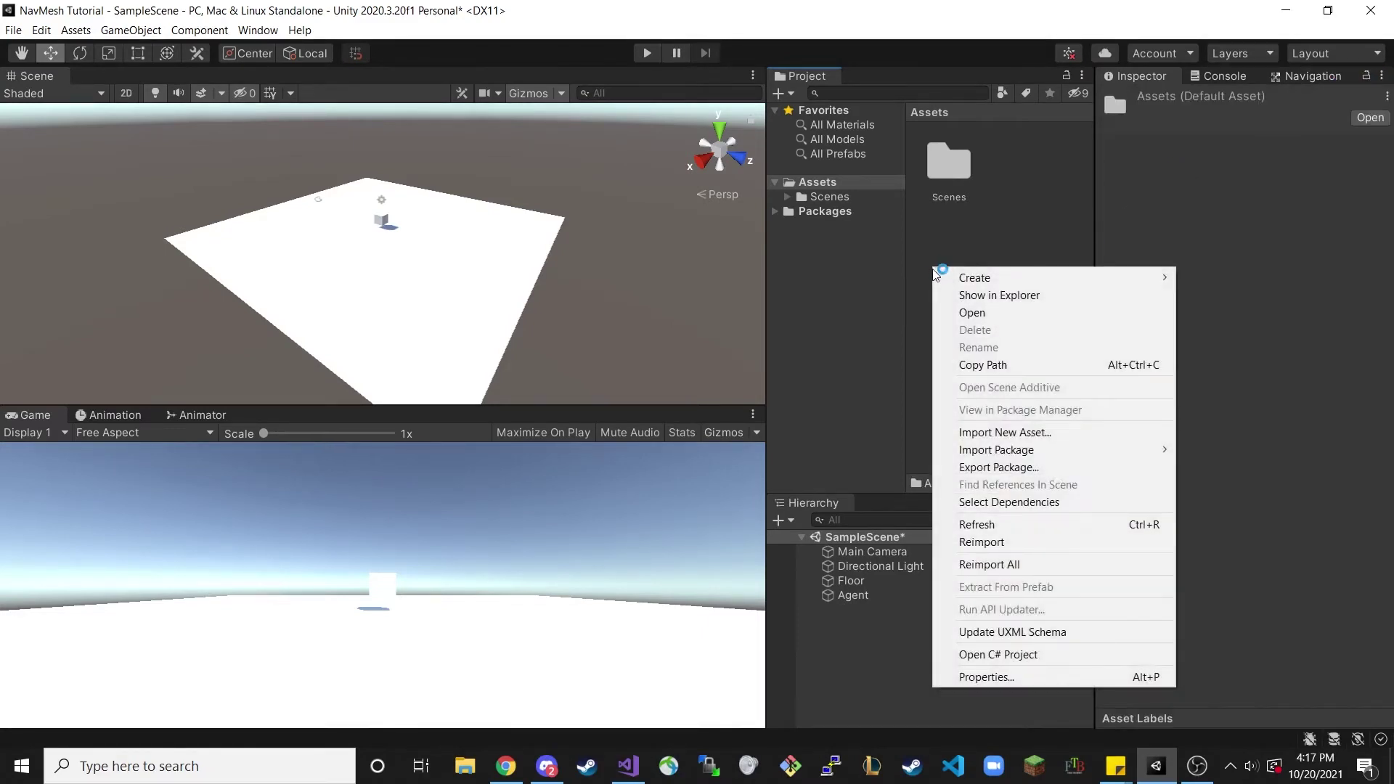
mouse_move(994, 279)
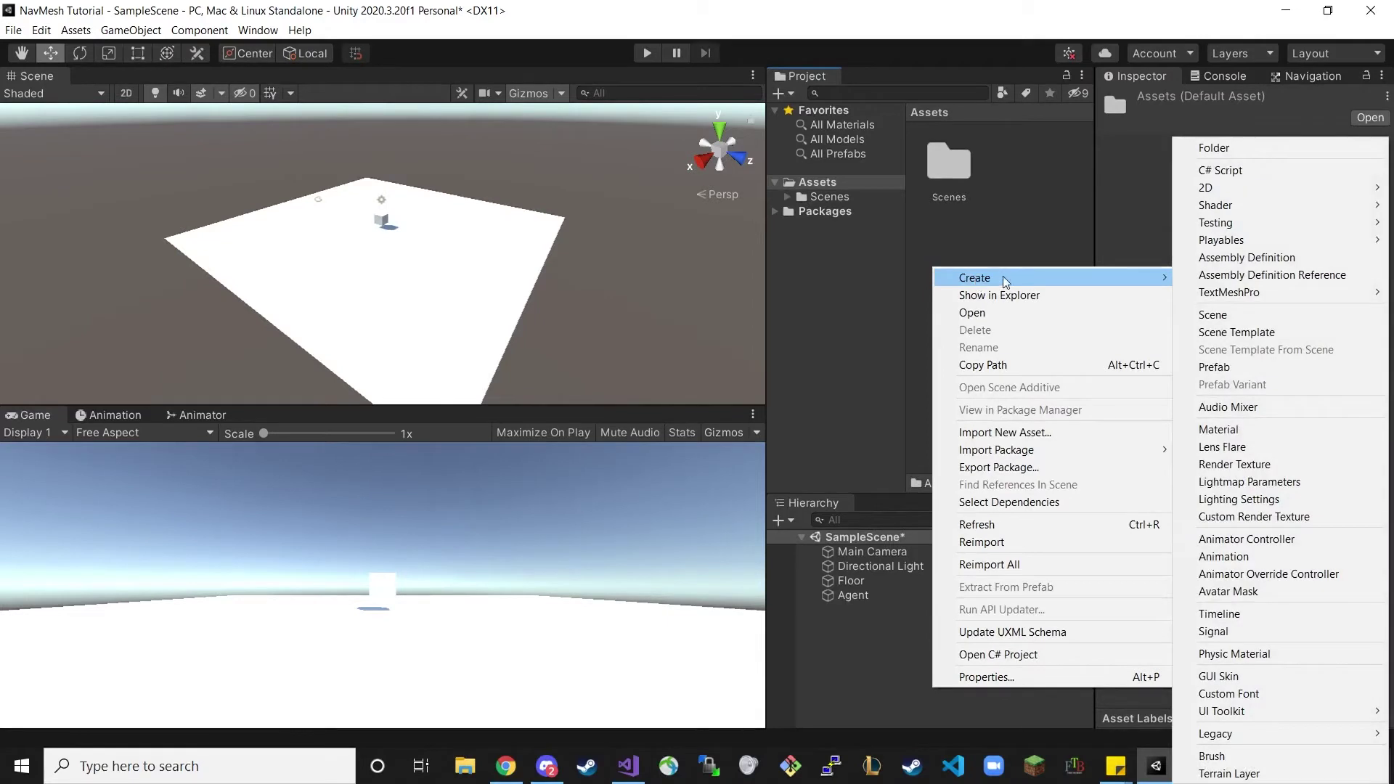
click(1245, 435)
text(AgentMat)
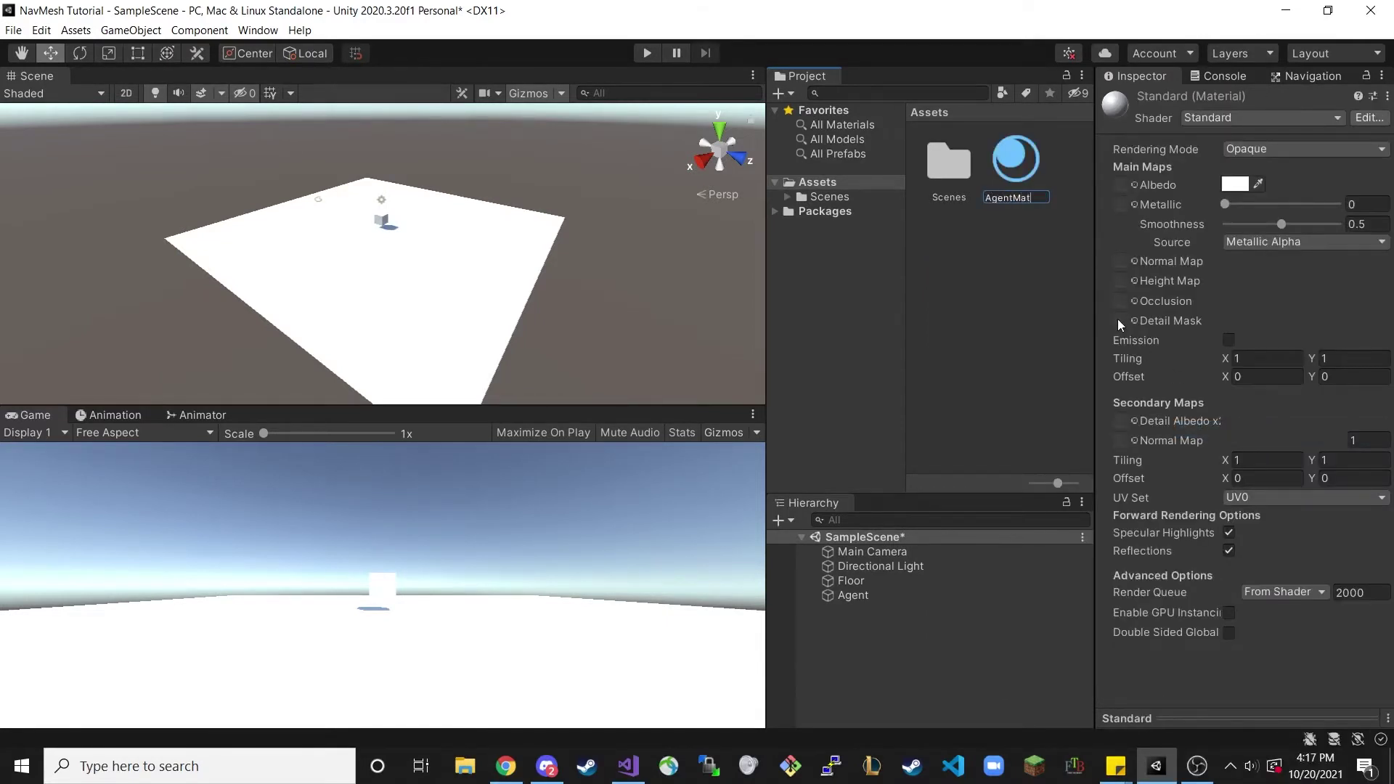
key(Return)
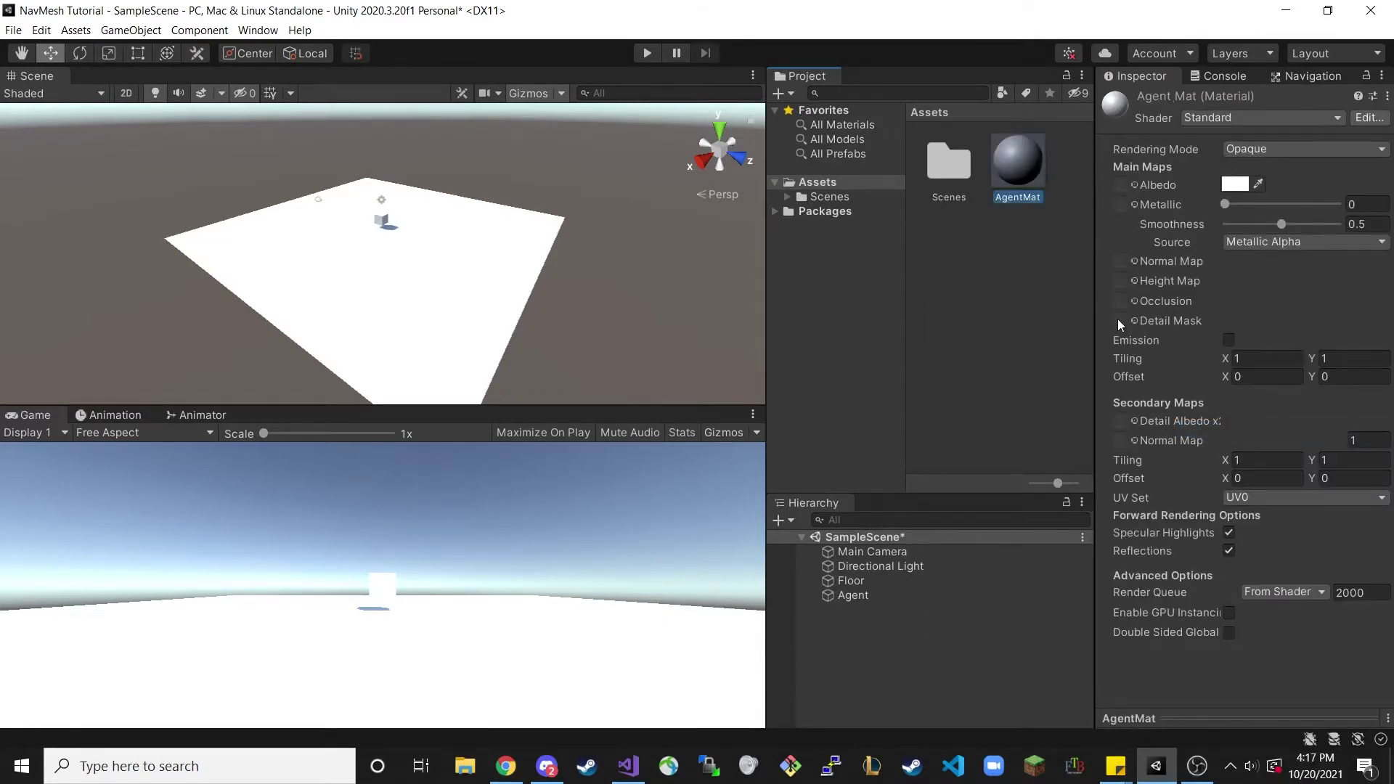
- Set AgentMat's albedo color to pure red and apply the material to the Agent cube
click(1239, 186)
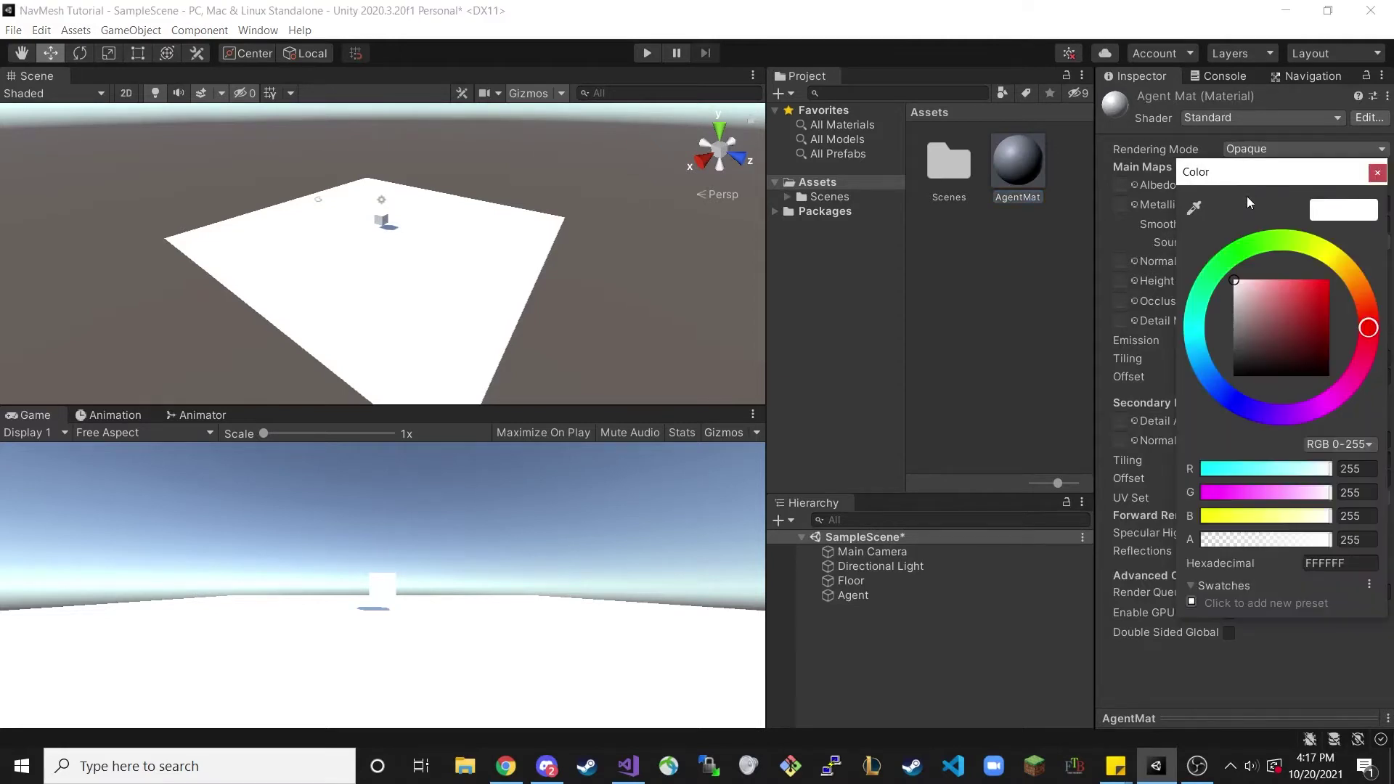
click(1328, 281)
click(1378, 172)
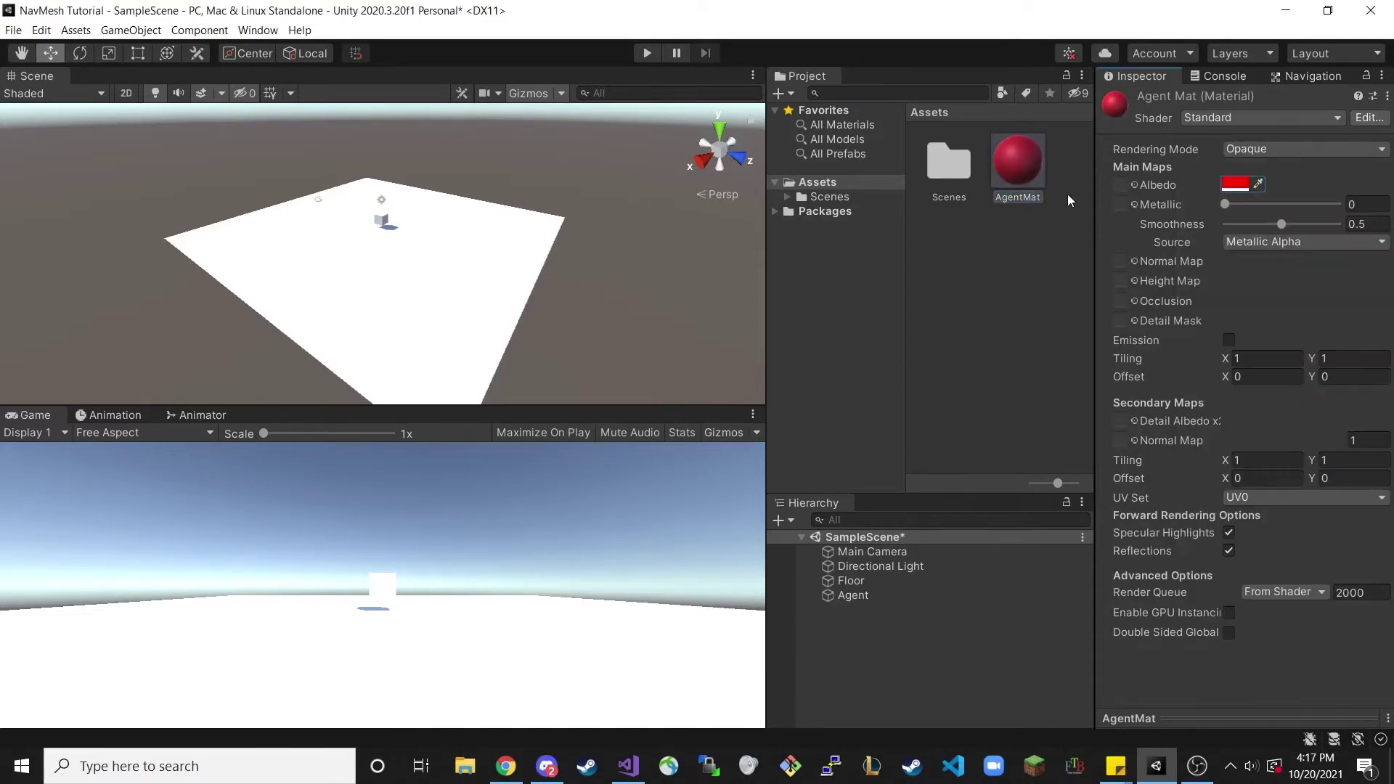
drag(1019, 160, 857, 600)
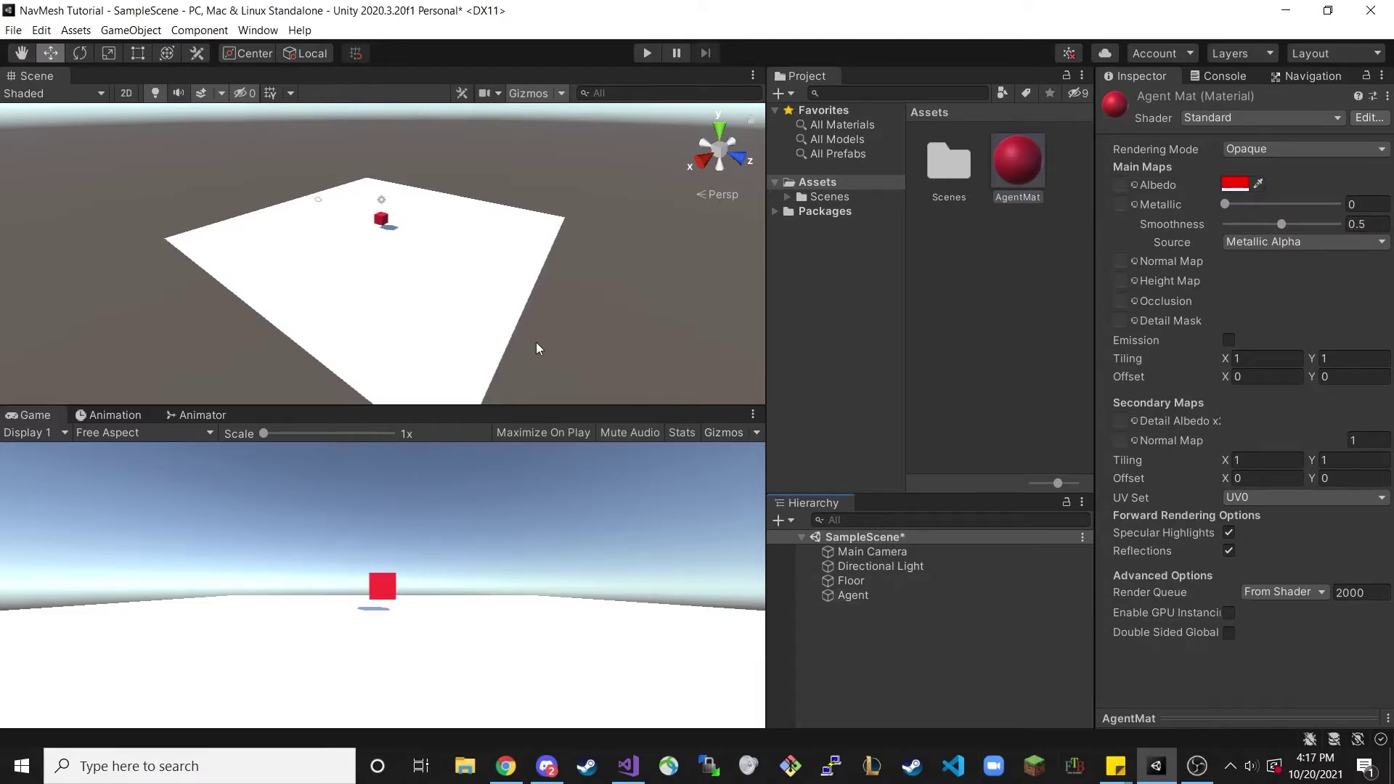
scroll(475, 196, up, 2)
alt+drag(475, 196, 455, 227)
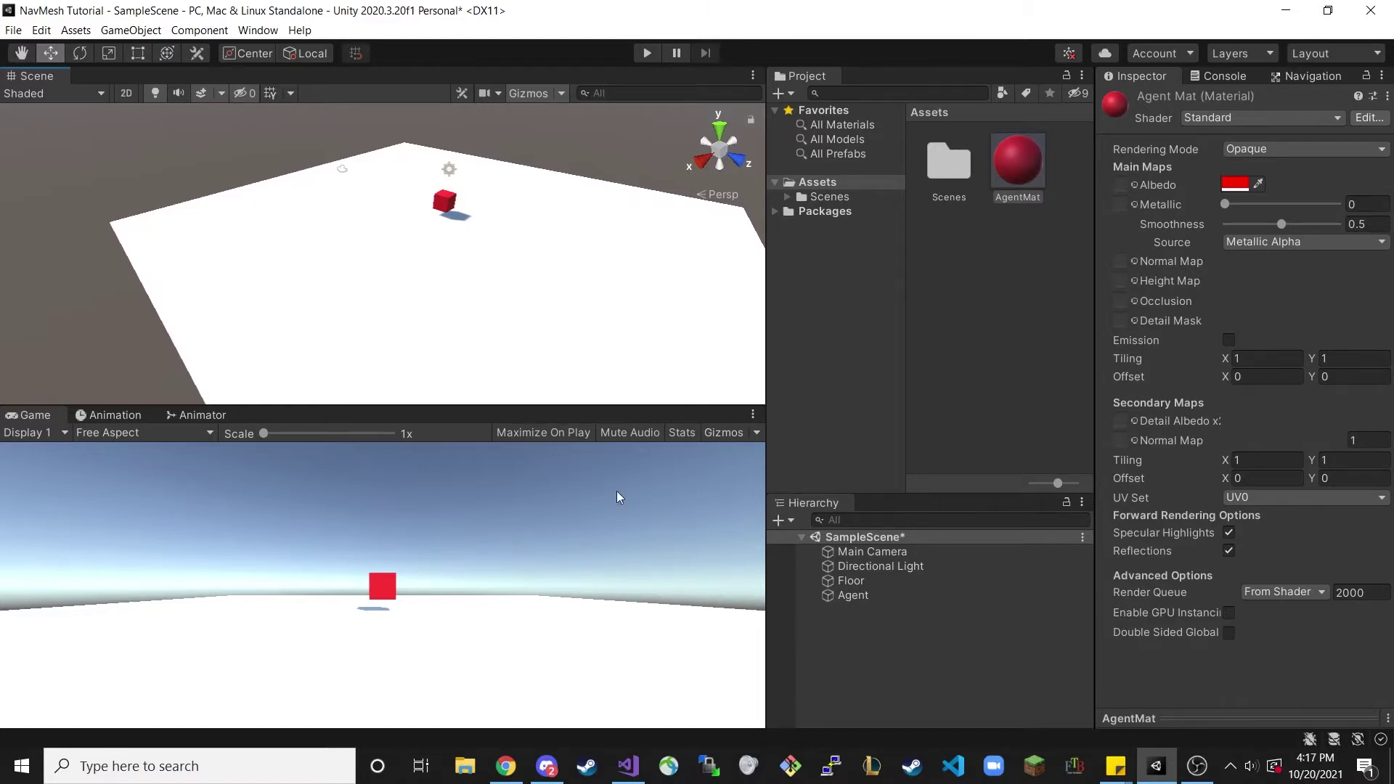
- Add a Nav Mesh Agent component to the Agent cube and look over its agent type and obstacle avoidance settings
click(873, 594)
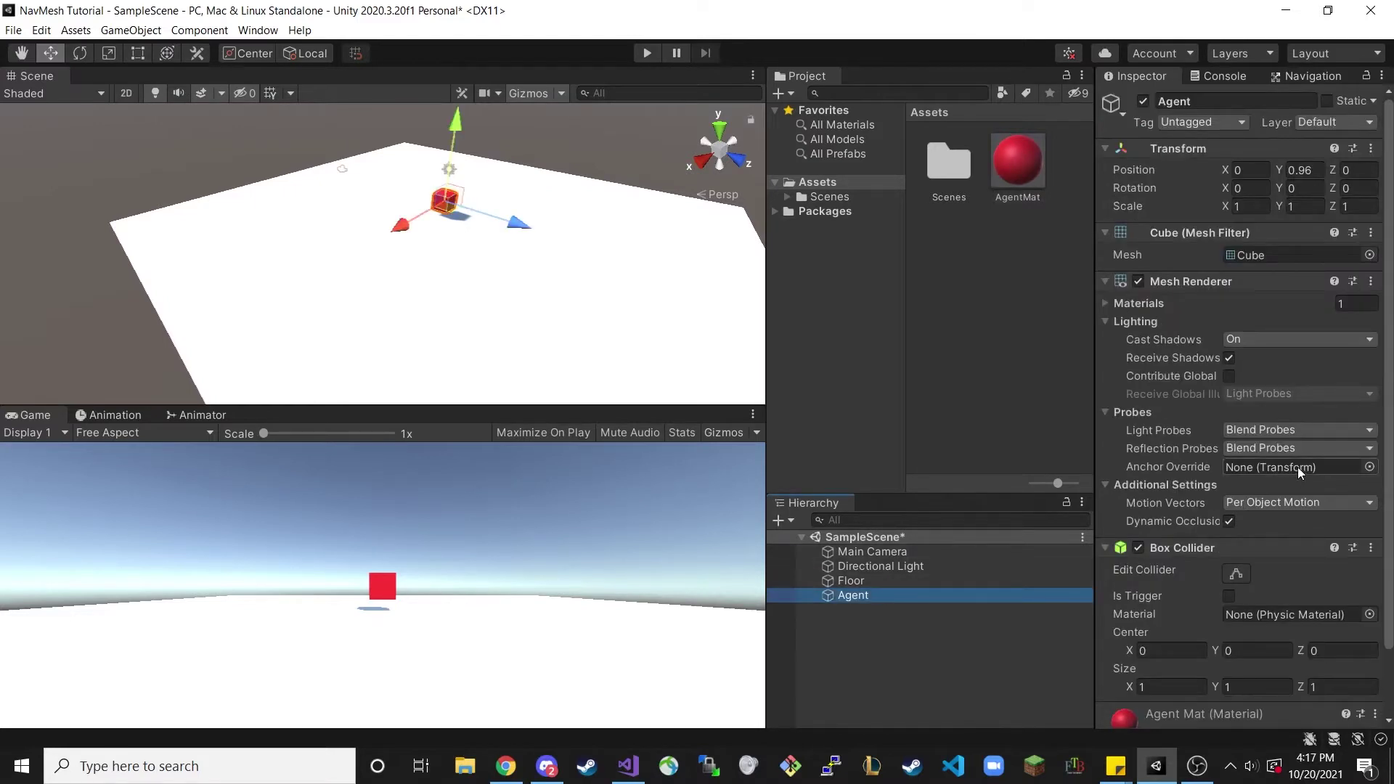
scroll(1297, 468, down, 2)
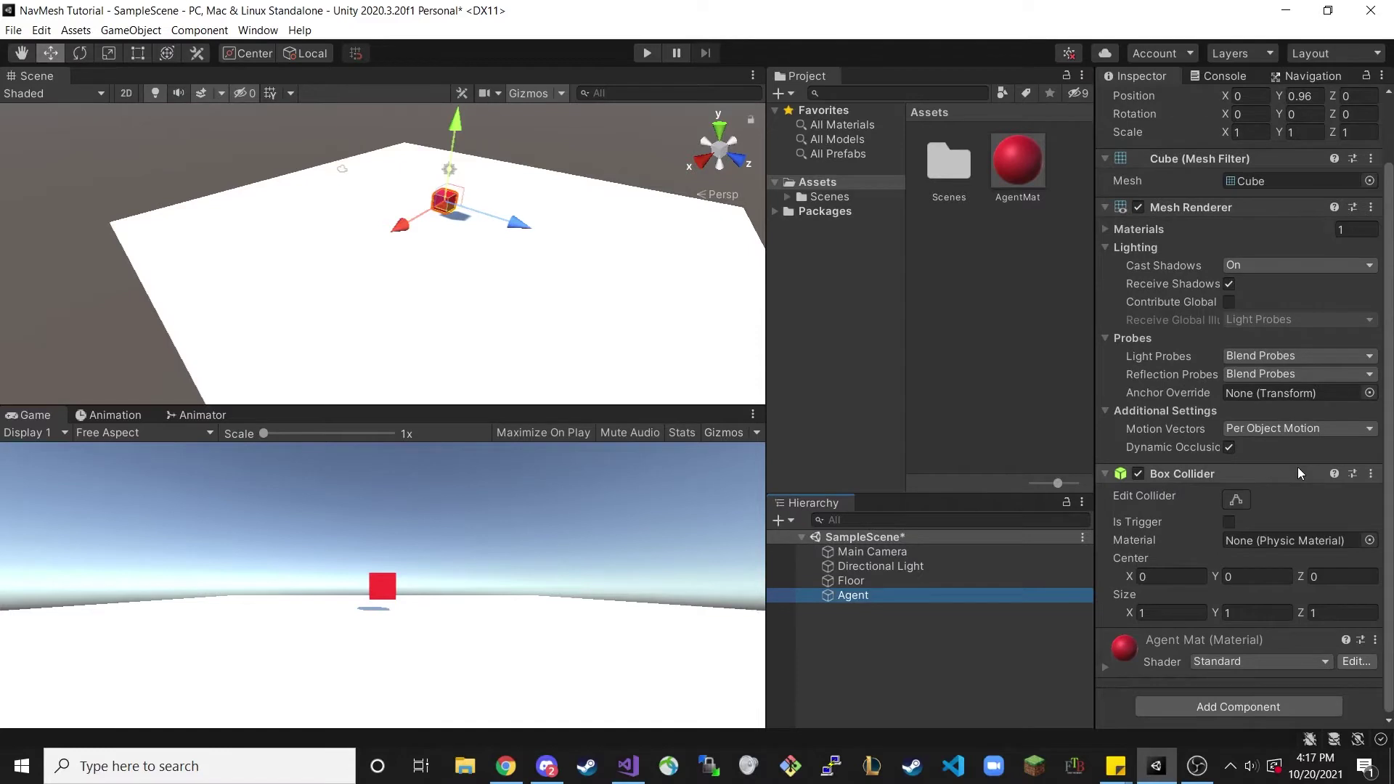
click(1219, 714)
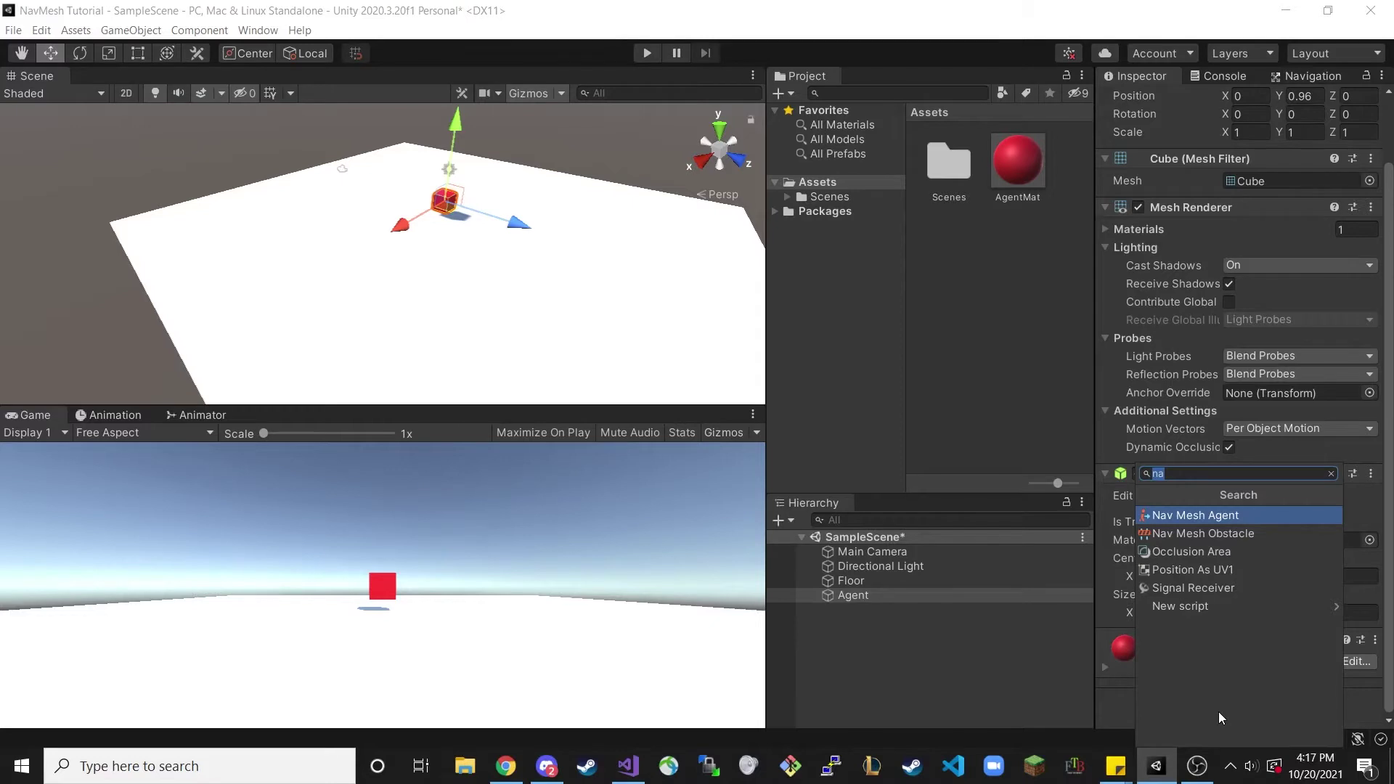
key(BackSpace)
text(nav)
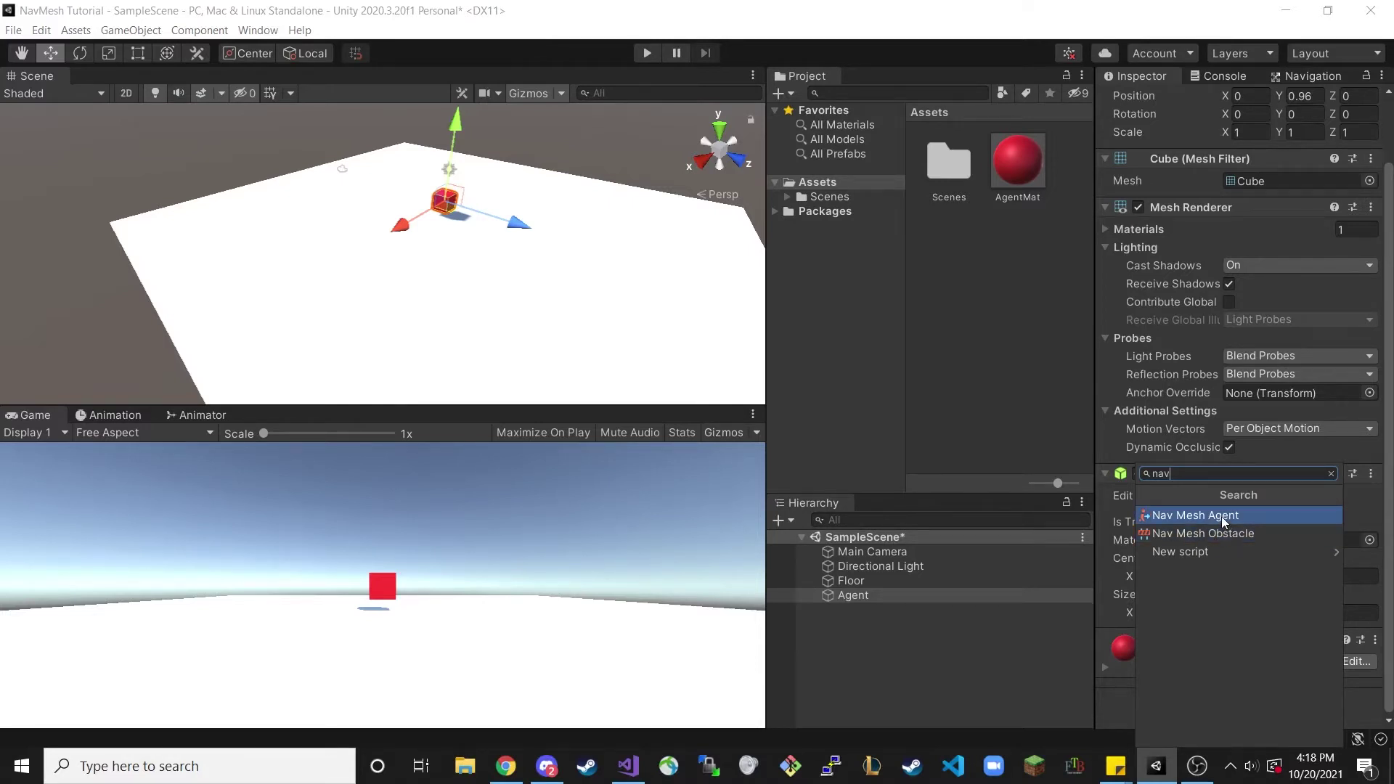
click(1221, 516)
scroll(1245, 494, down, 5)
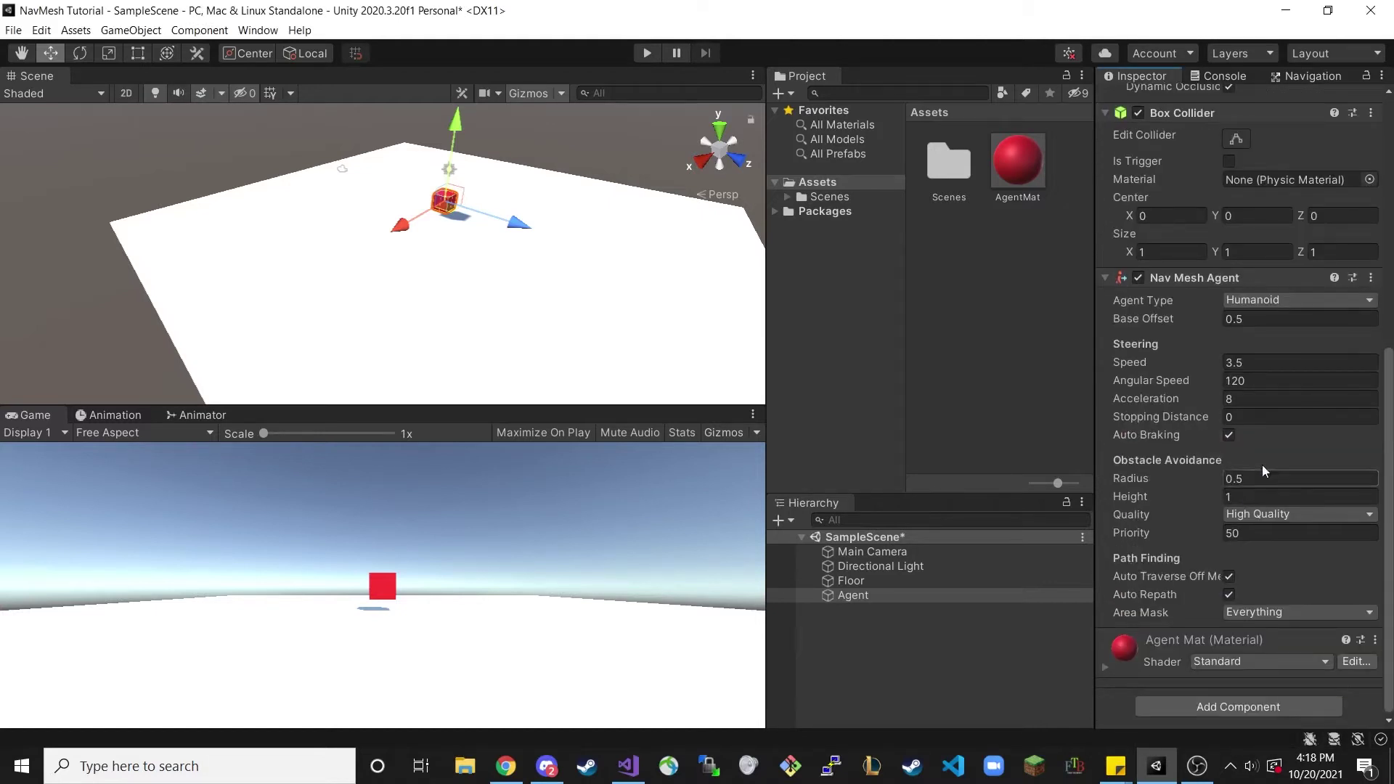
click(1288, 304)
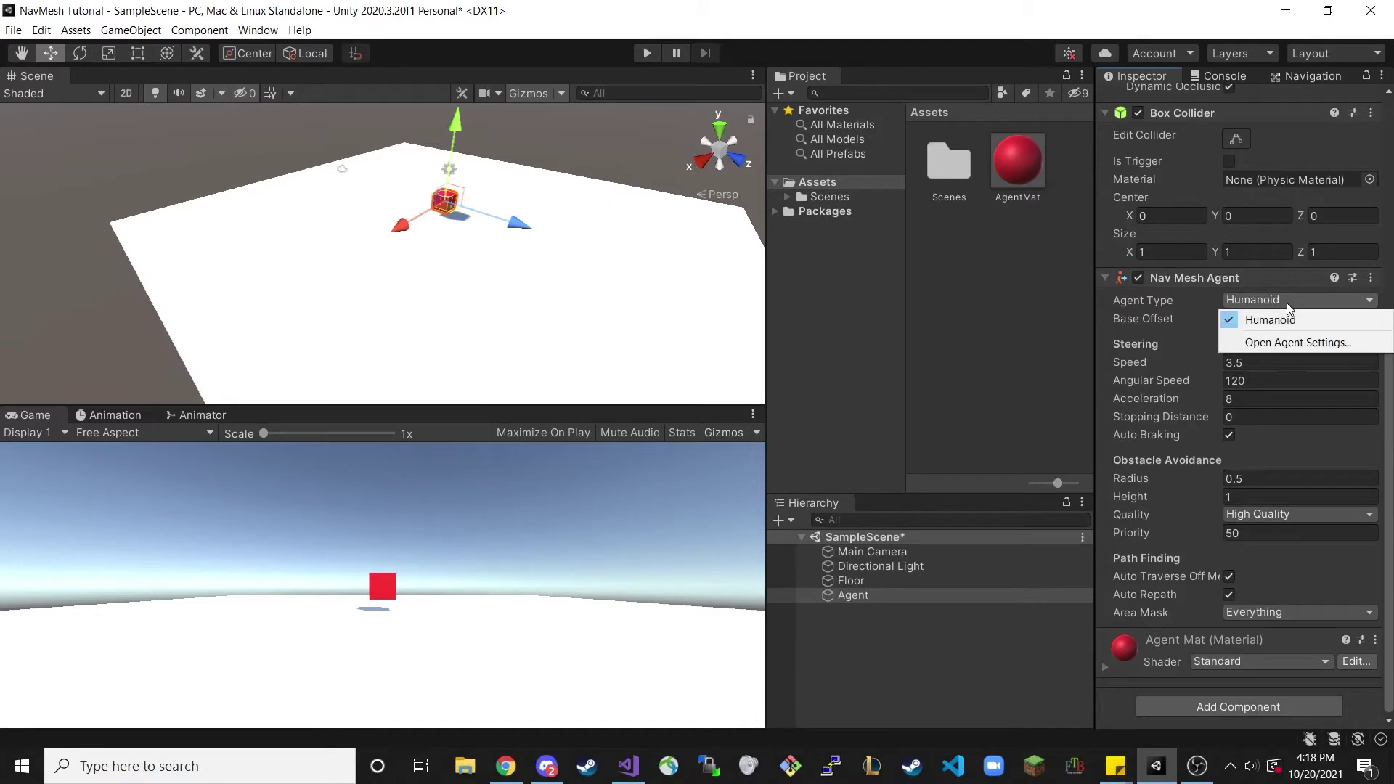
click(1176, 323)
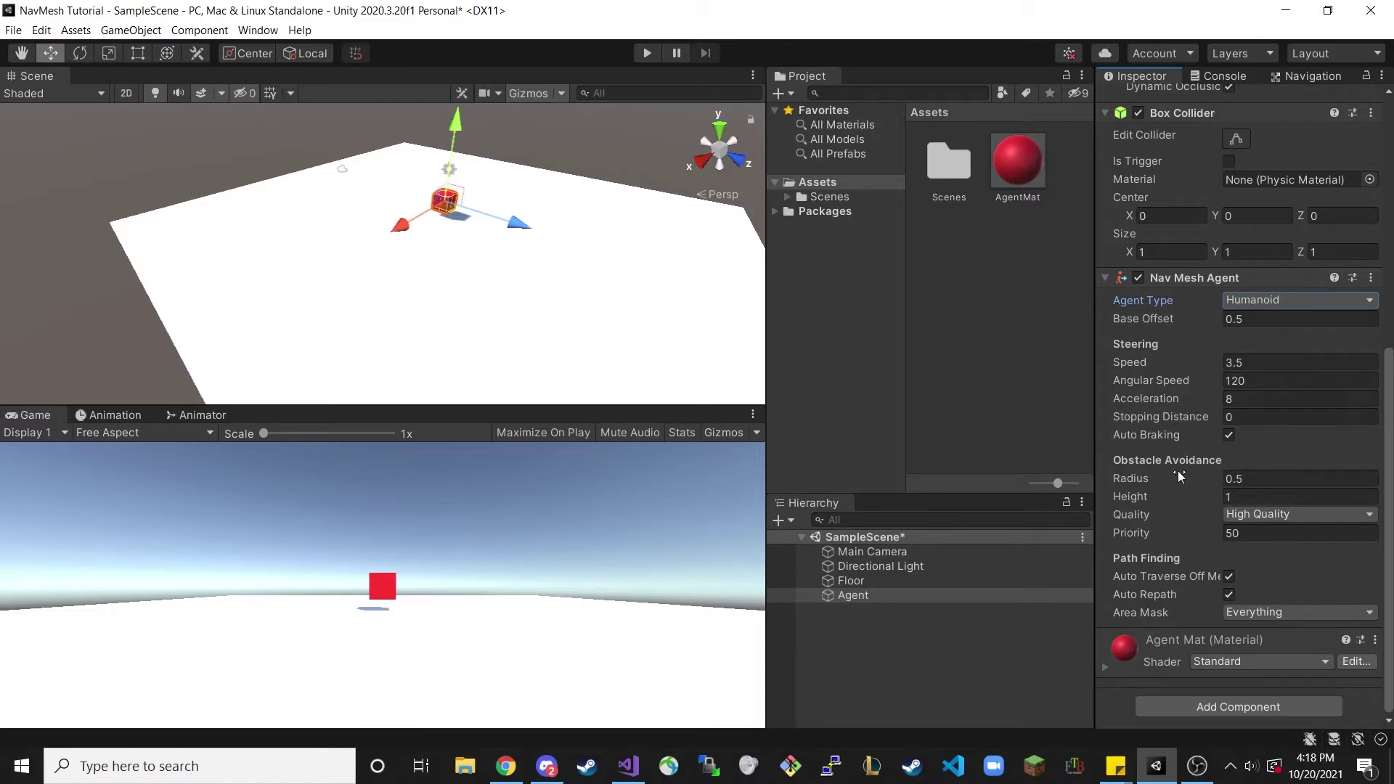
mouse_move(1179, 475)
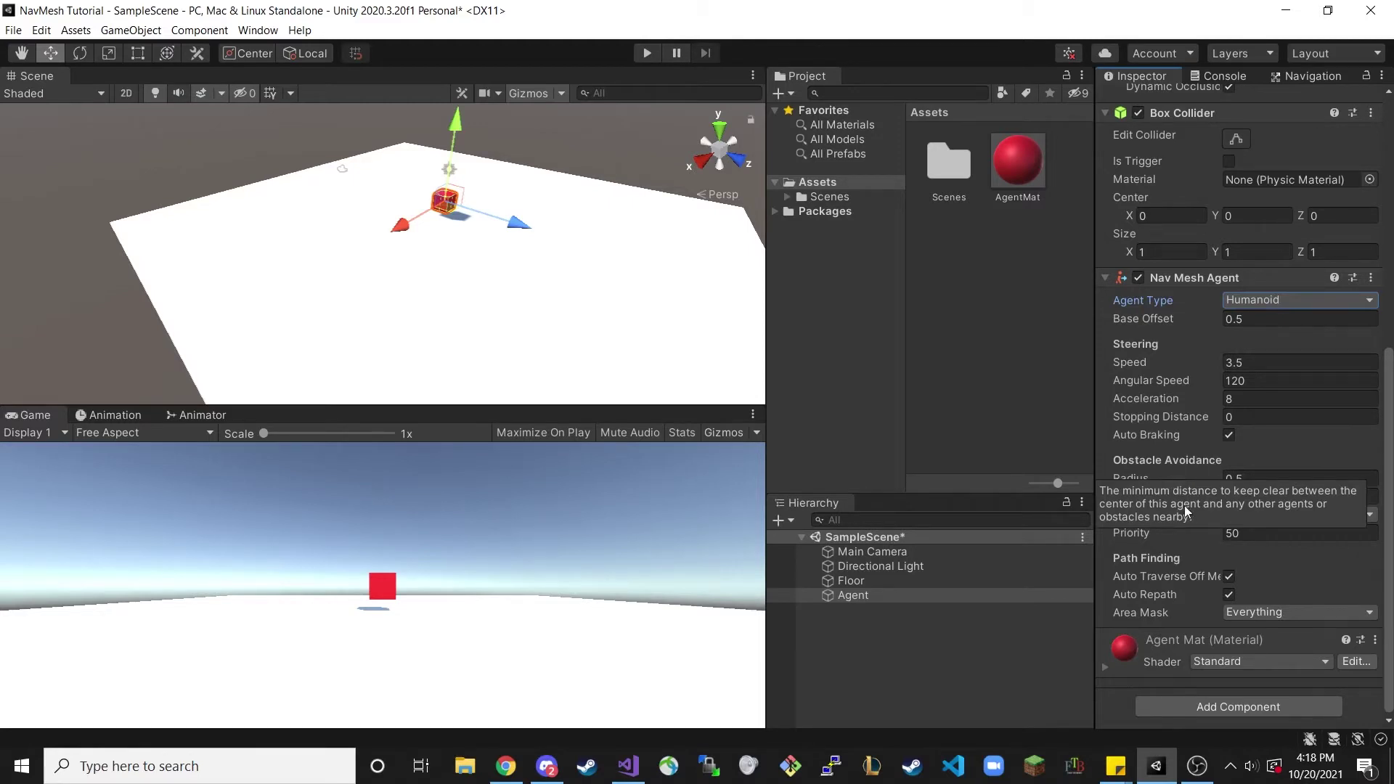
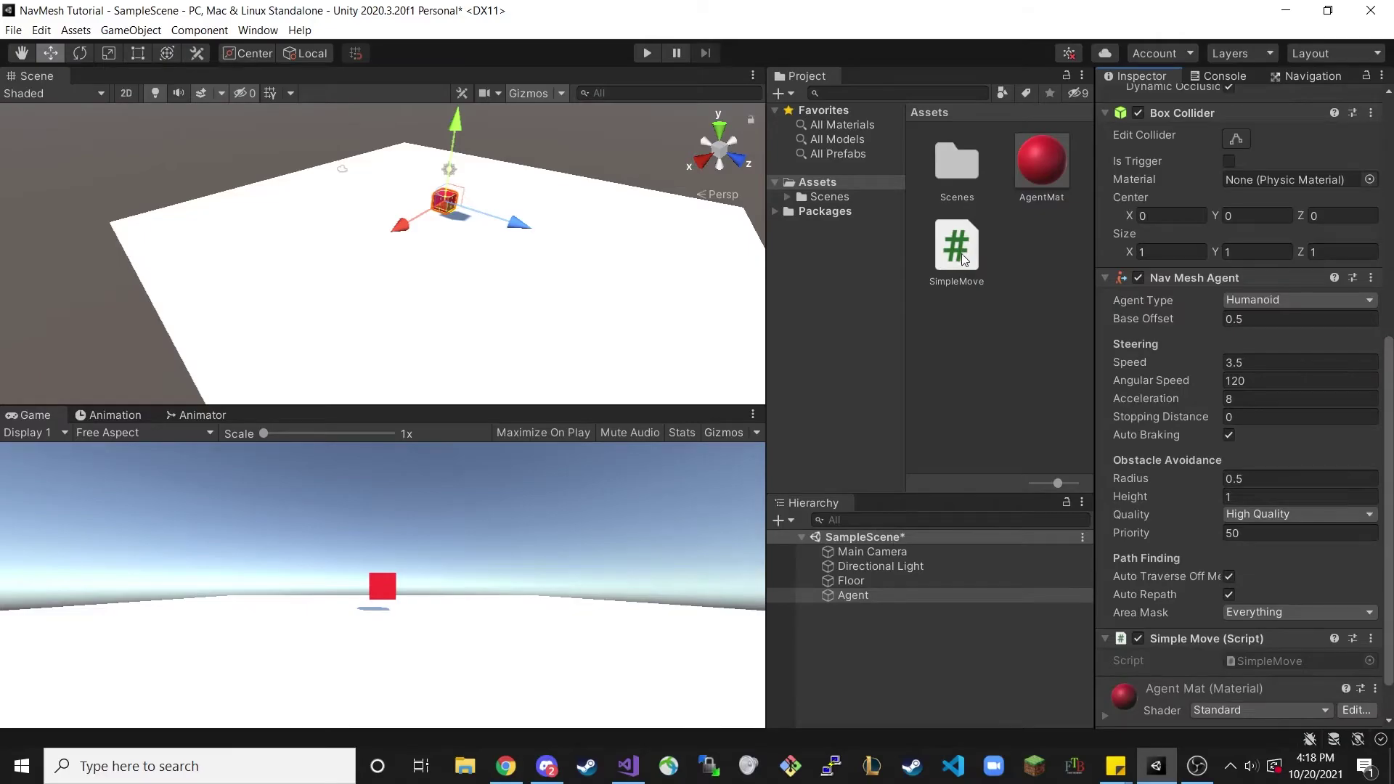
- Open the SimpleMove script in Visual Studio and delete its Update method together with the comment above it
double_click(961, 252)
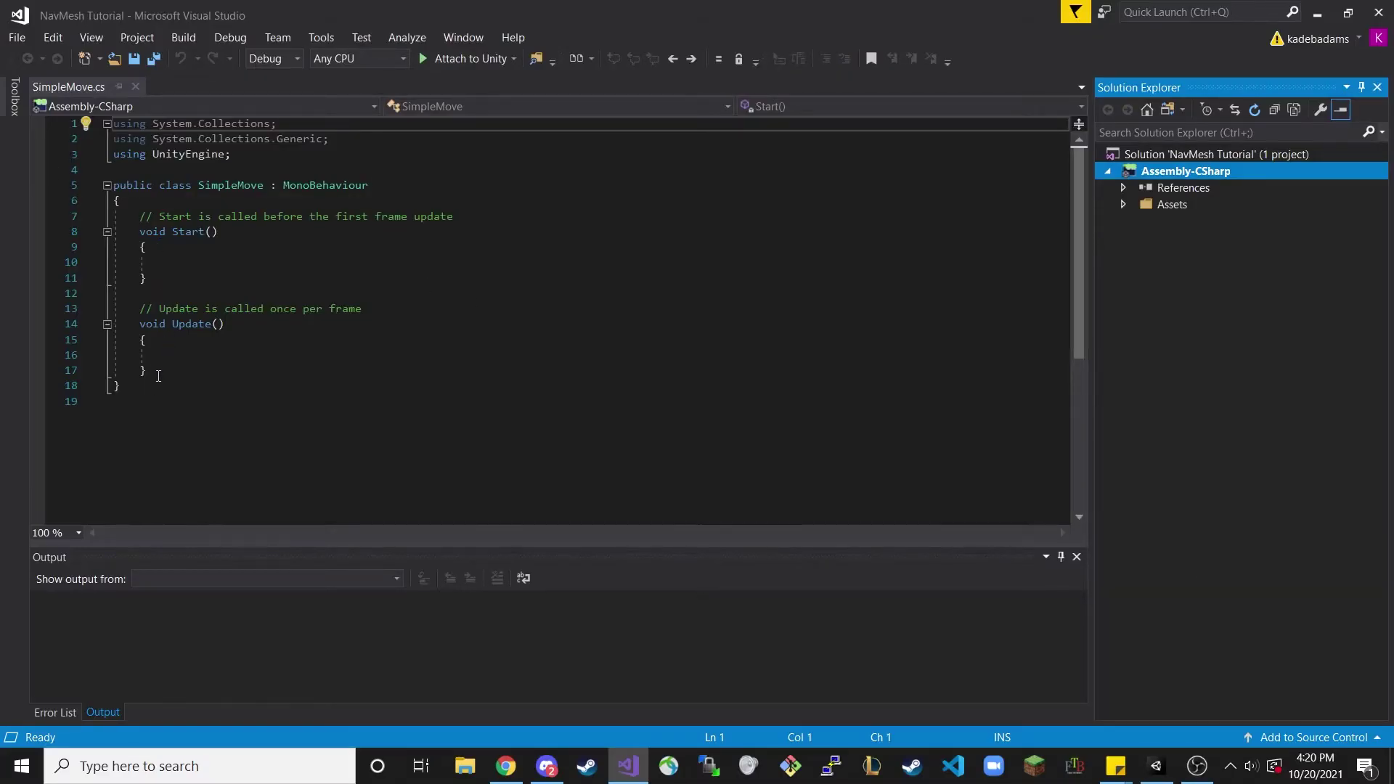
drag(158, 376, 136, 307)
key(BackSpace)
key(BackSpace)
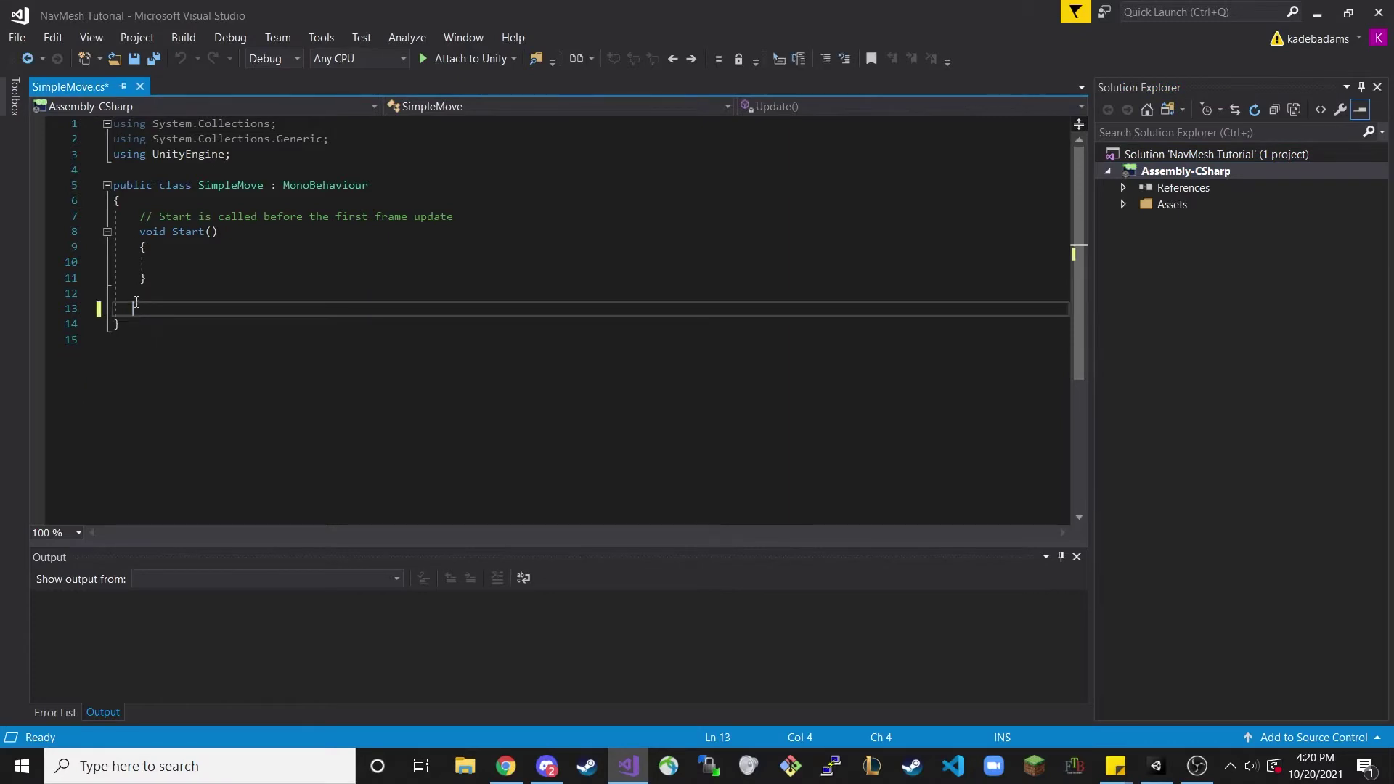
key(BackSpace)
key(BackSpace)
key(BackSpace)
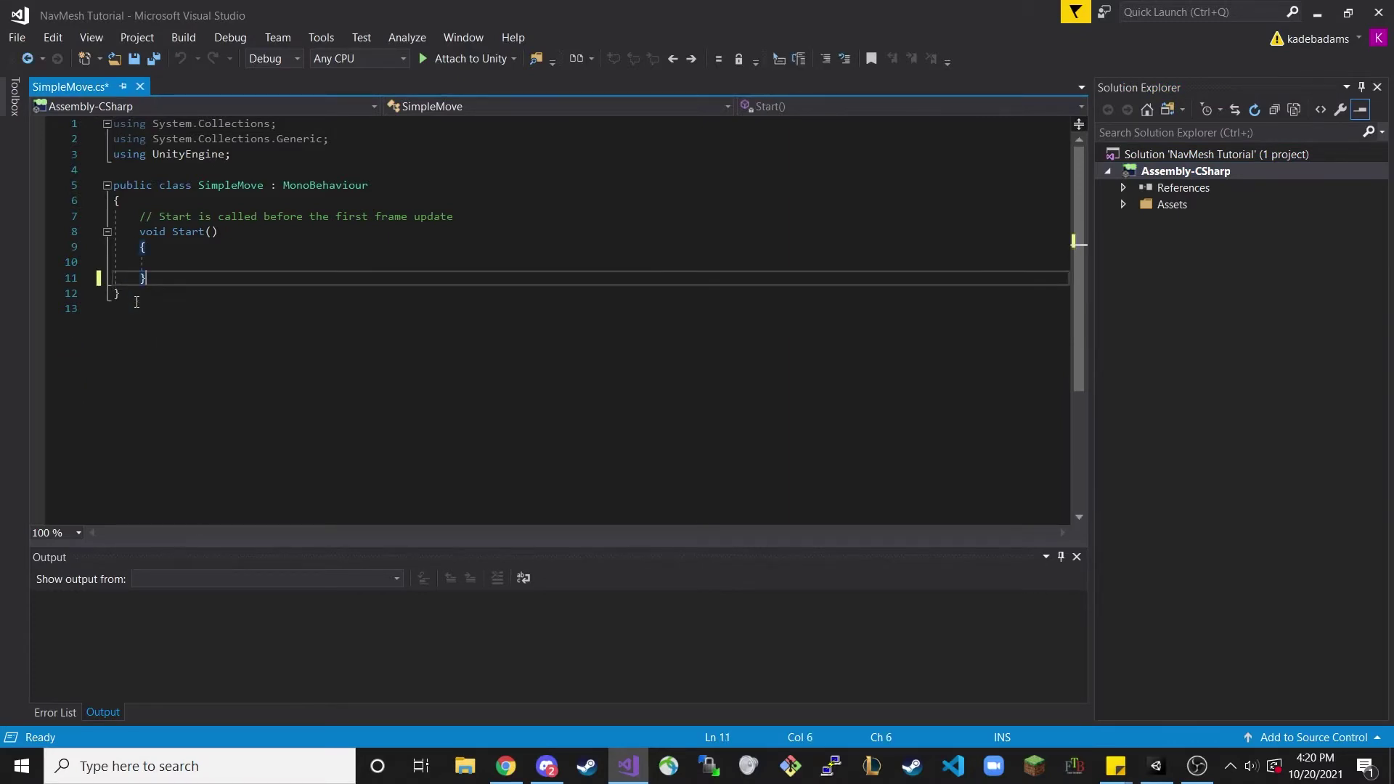
- Declare a Transform field named dest at the start of the SimpleMove class, above the Start method
click(147, 197)
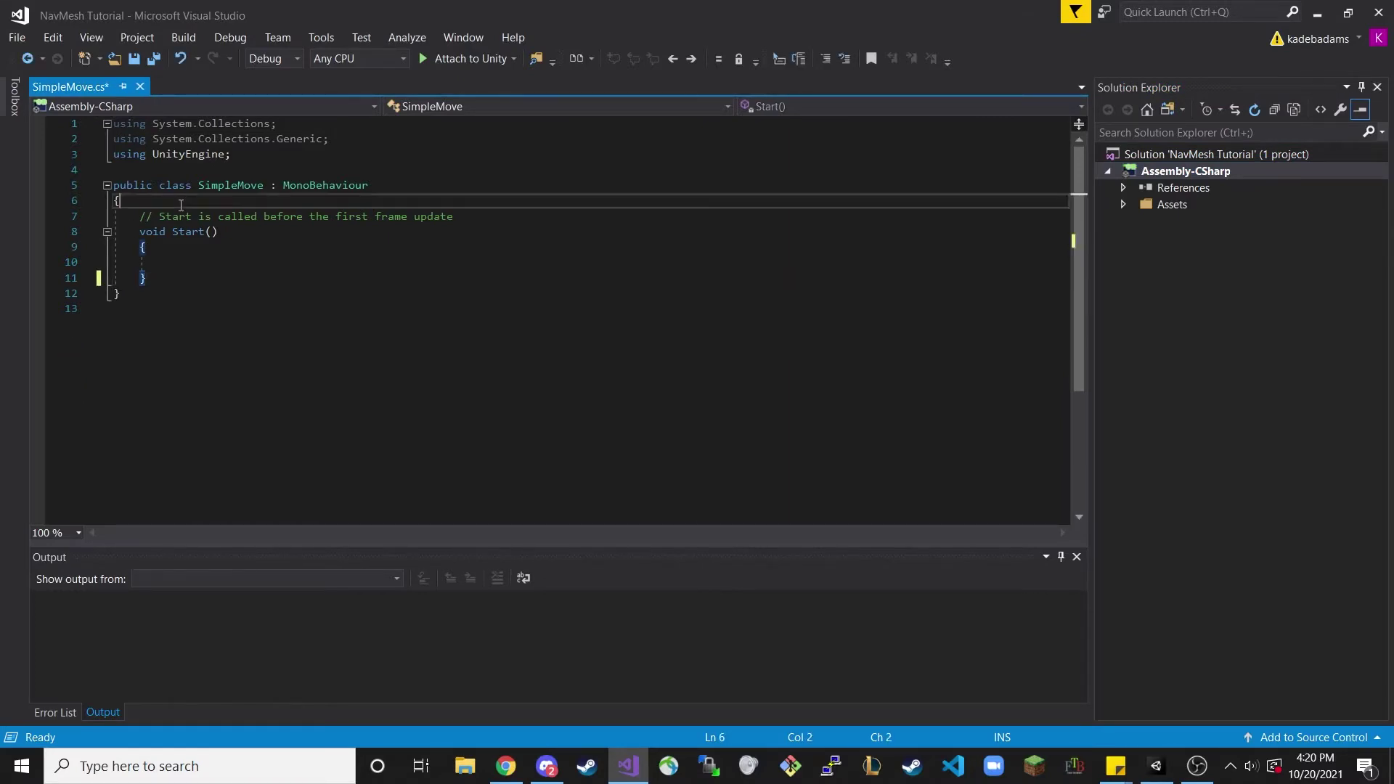
key(Return)
key(Return)
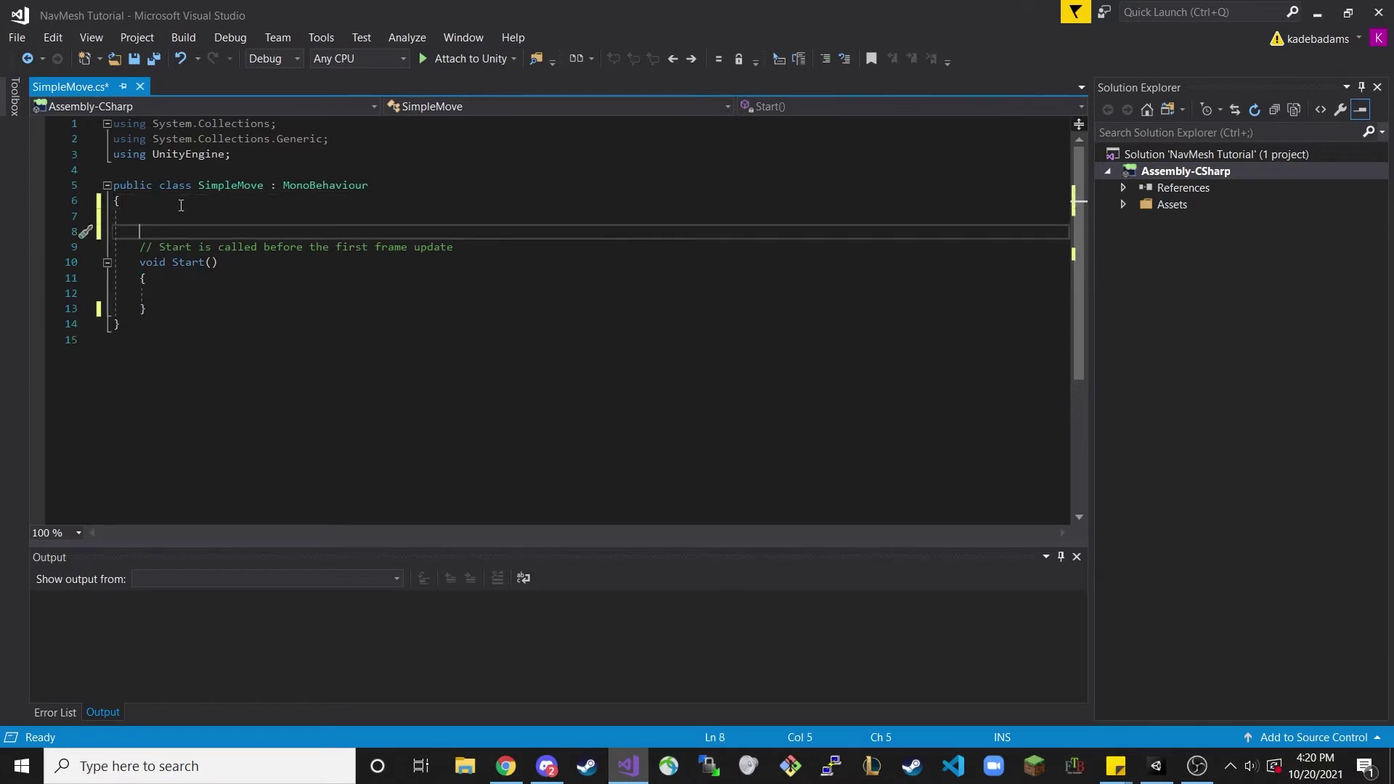
text(Tran)
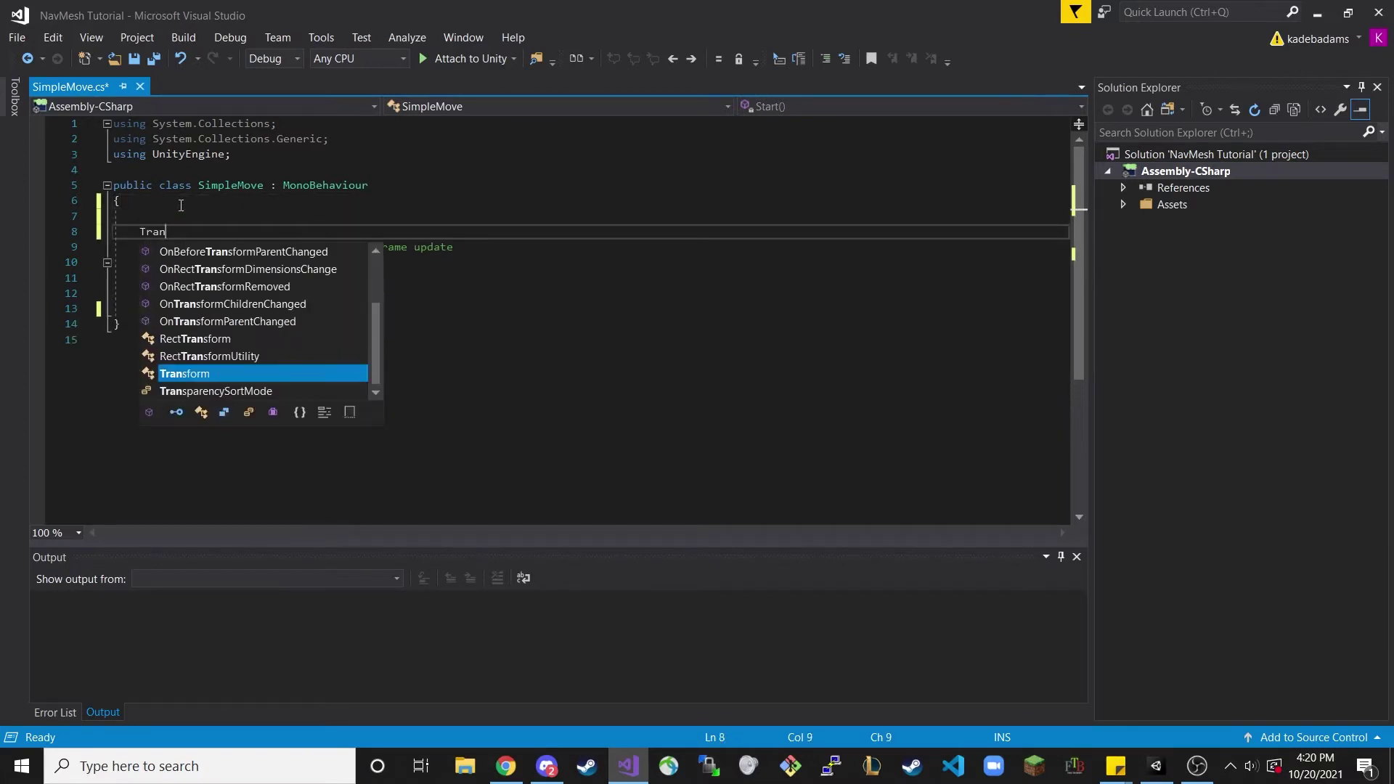
key(Tab)
text(dest)
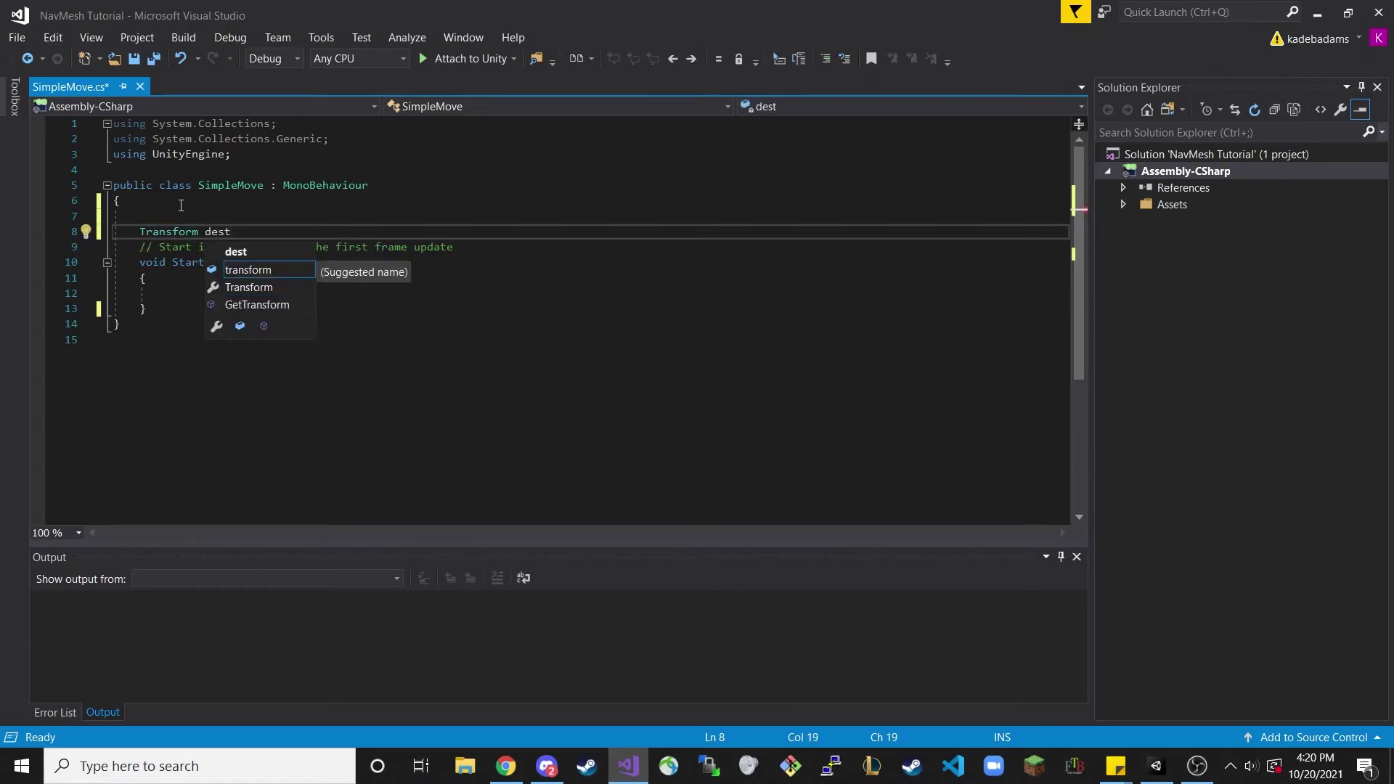
text(;)
key(Return)
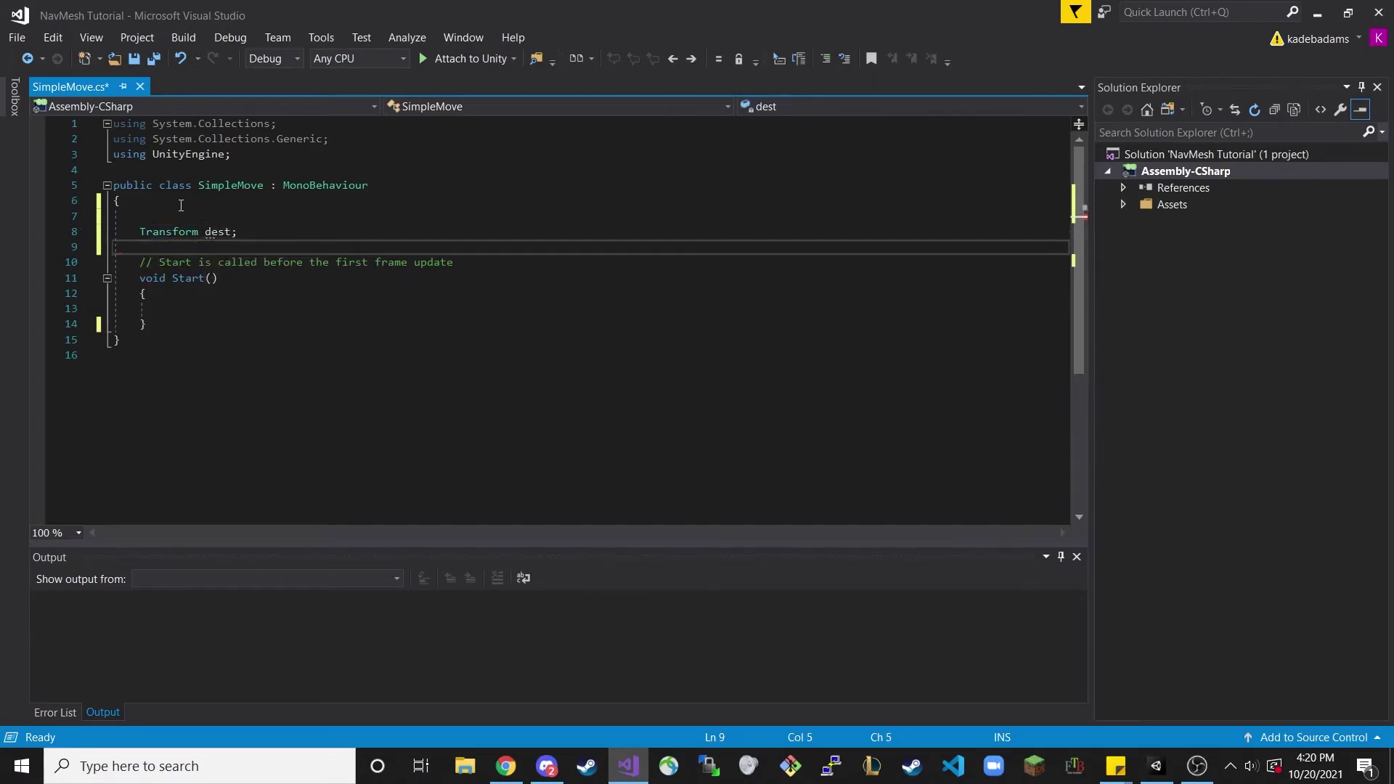
- Declare a NavMeshAgent field named agent below dest, importing the UnityEngine.AI namespace for it
key(Return)
text(Nav)
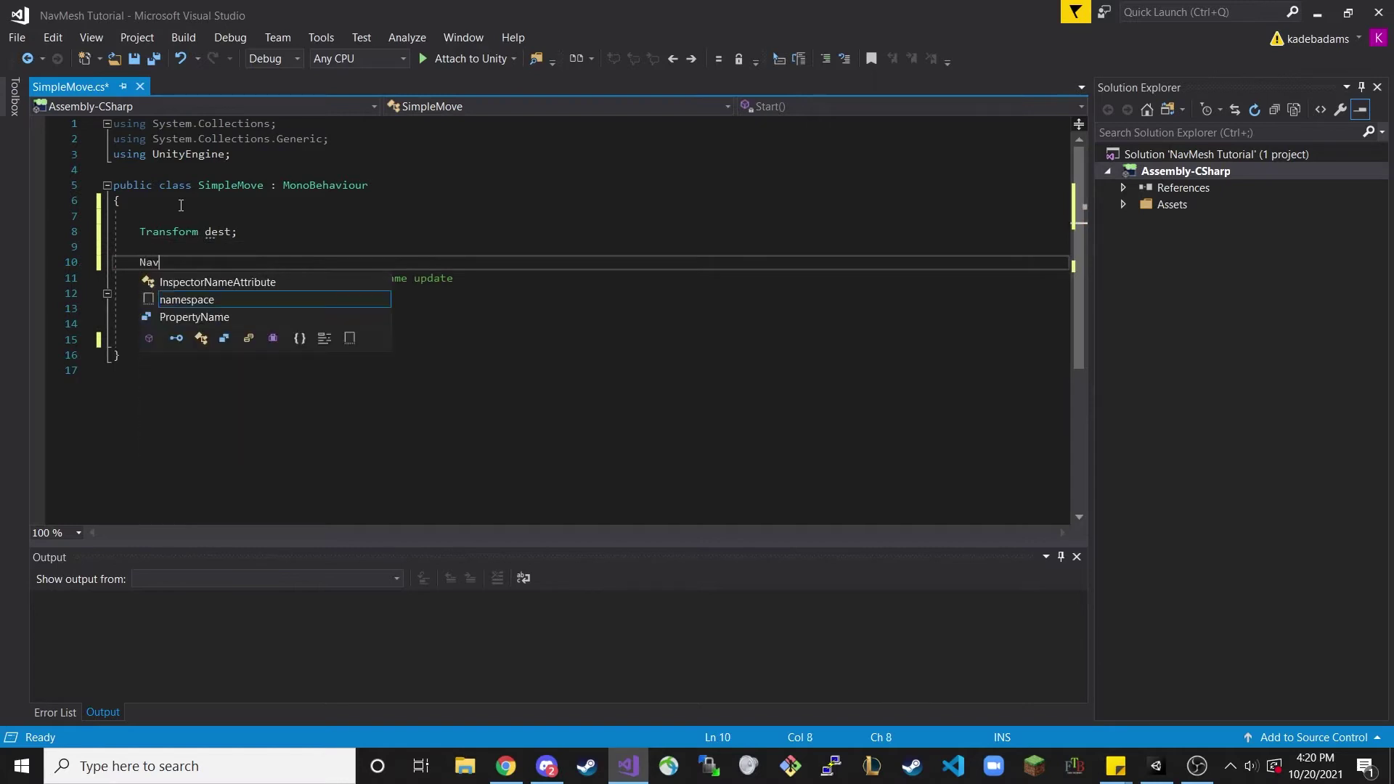
text(MeshAgent)
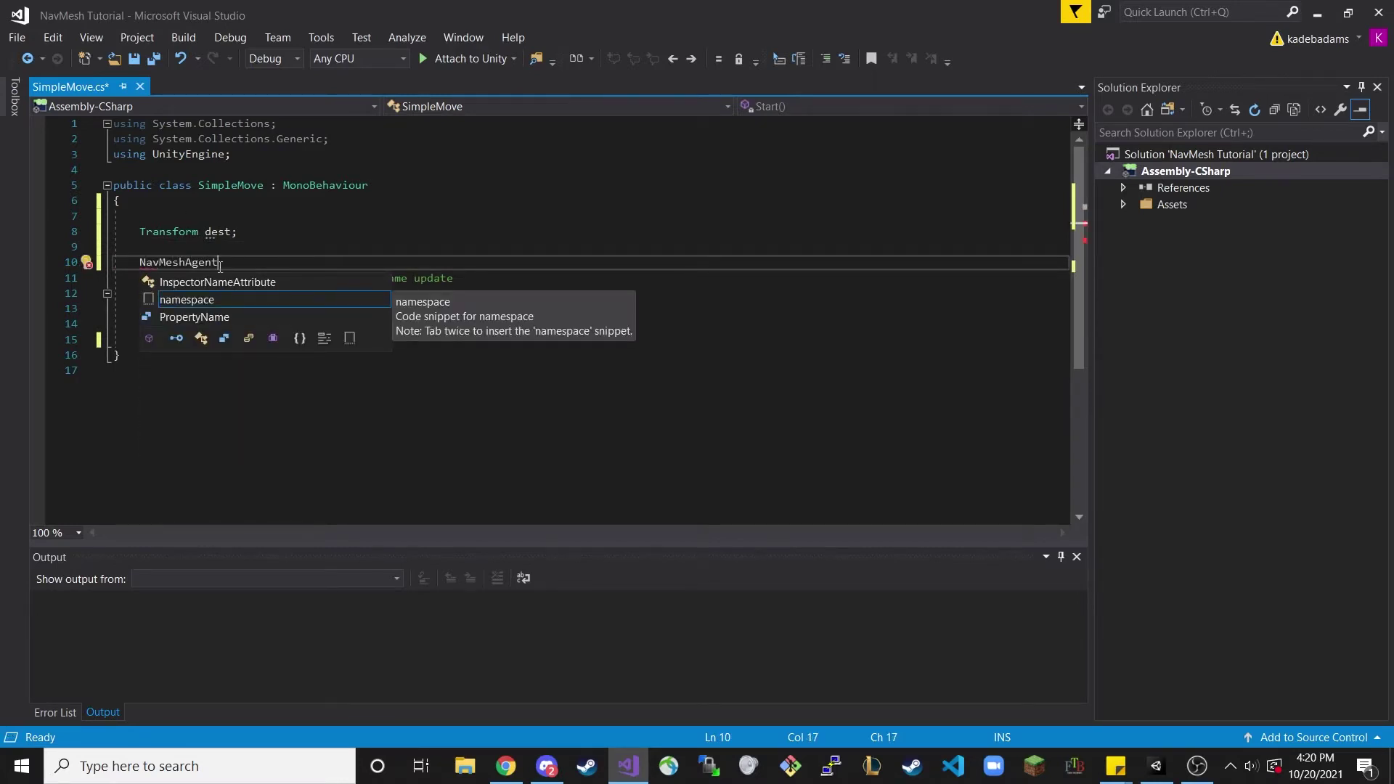
click(246, 156)
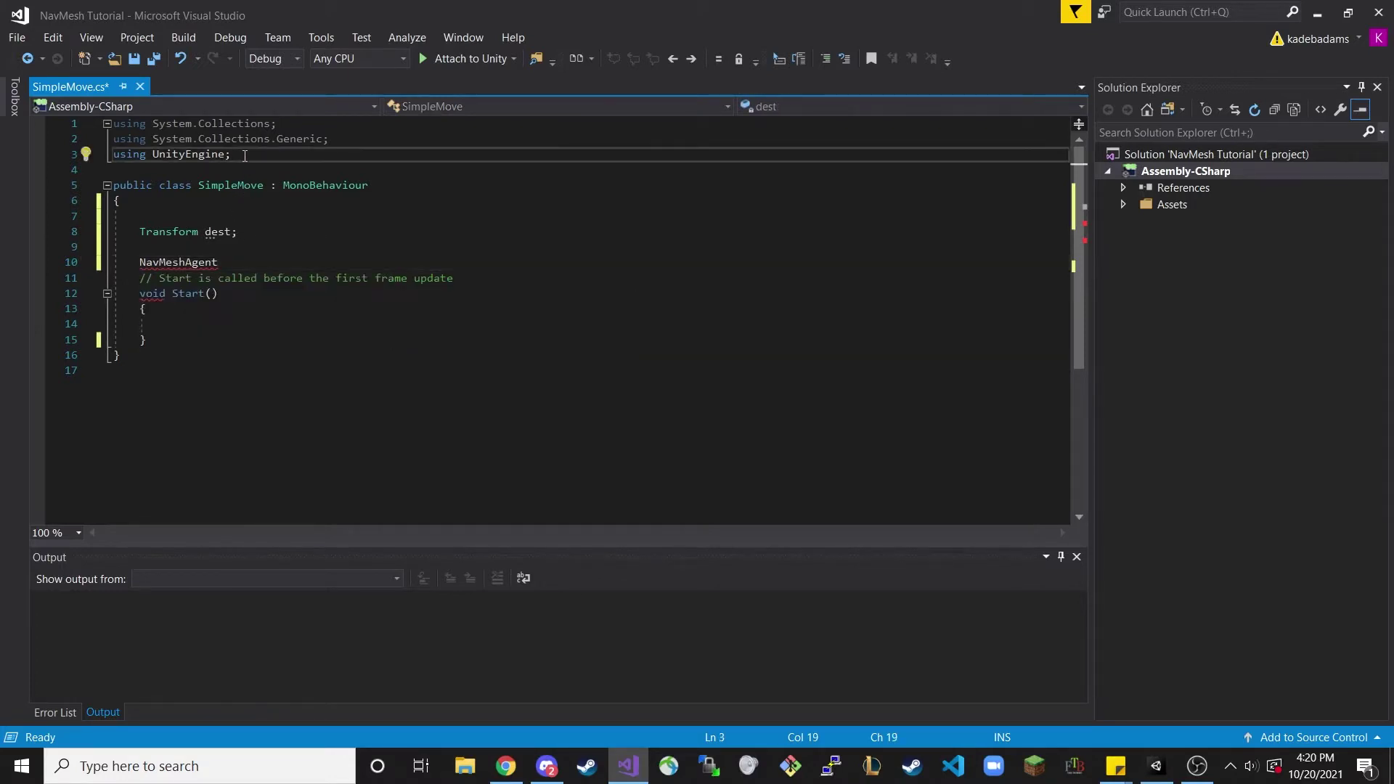
key(Return)
text(using)
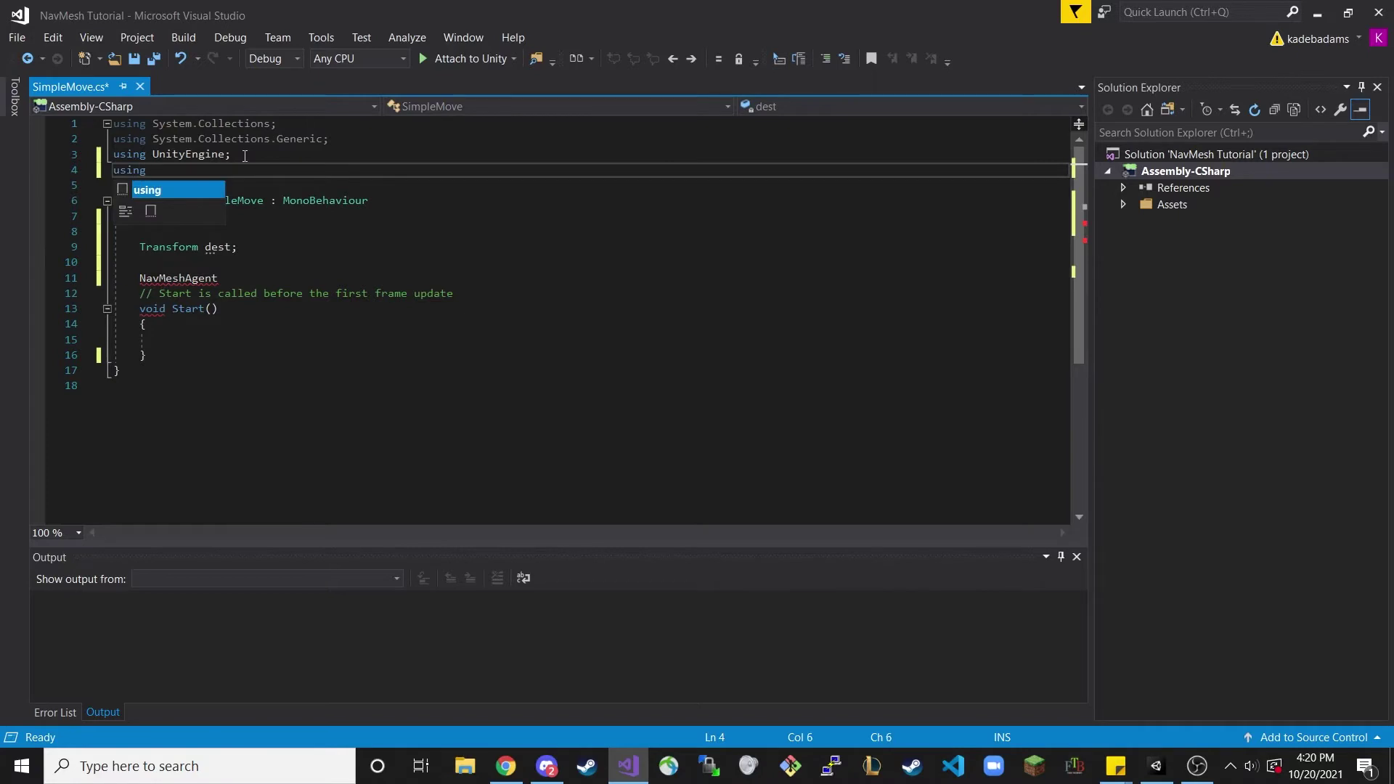
text( Unity)
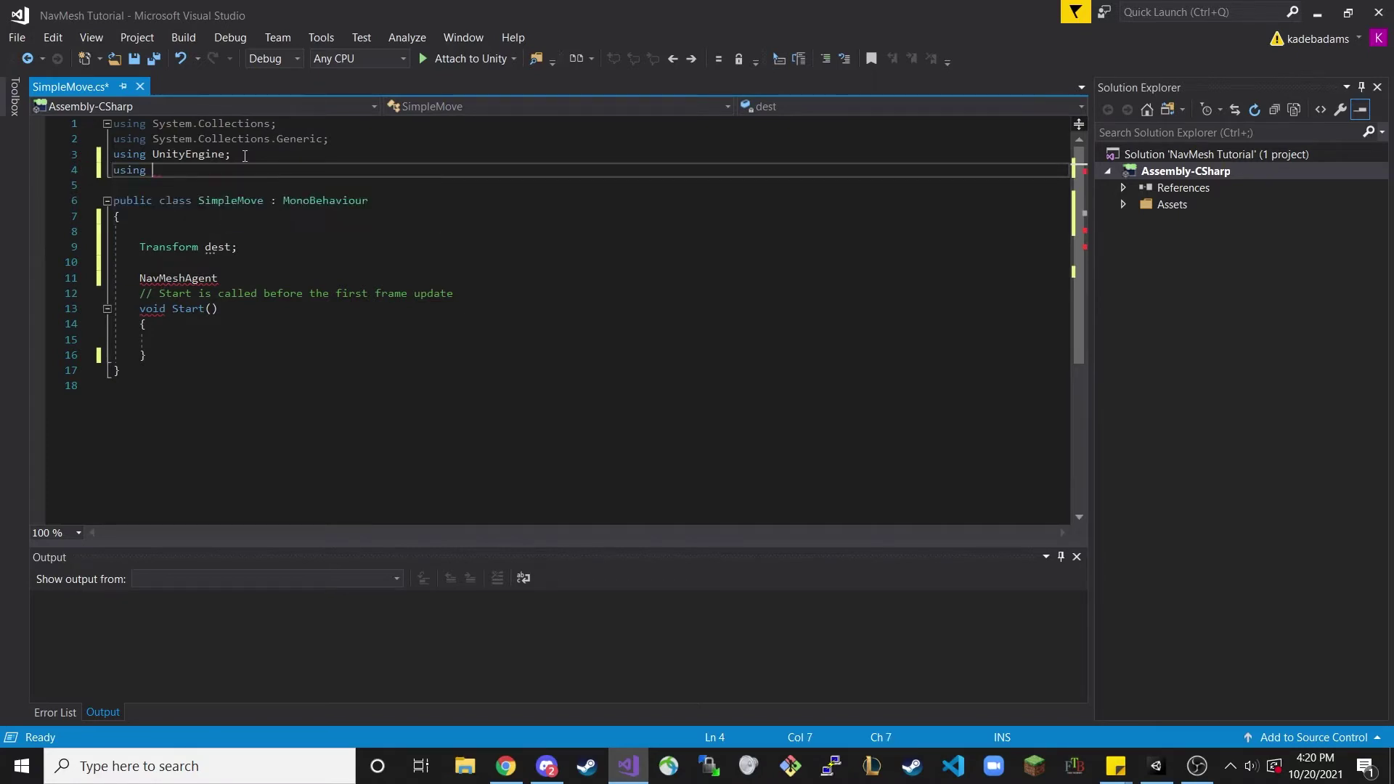
text(Engine.AI)
key(Escape)
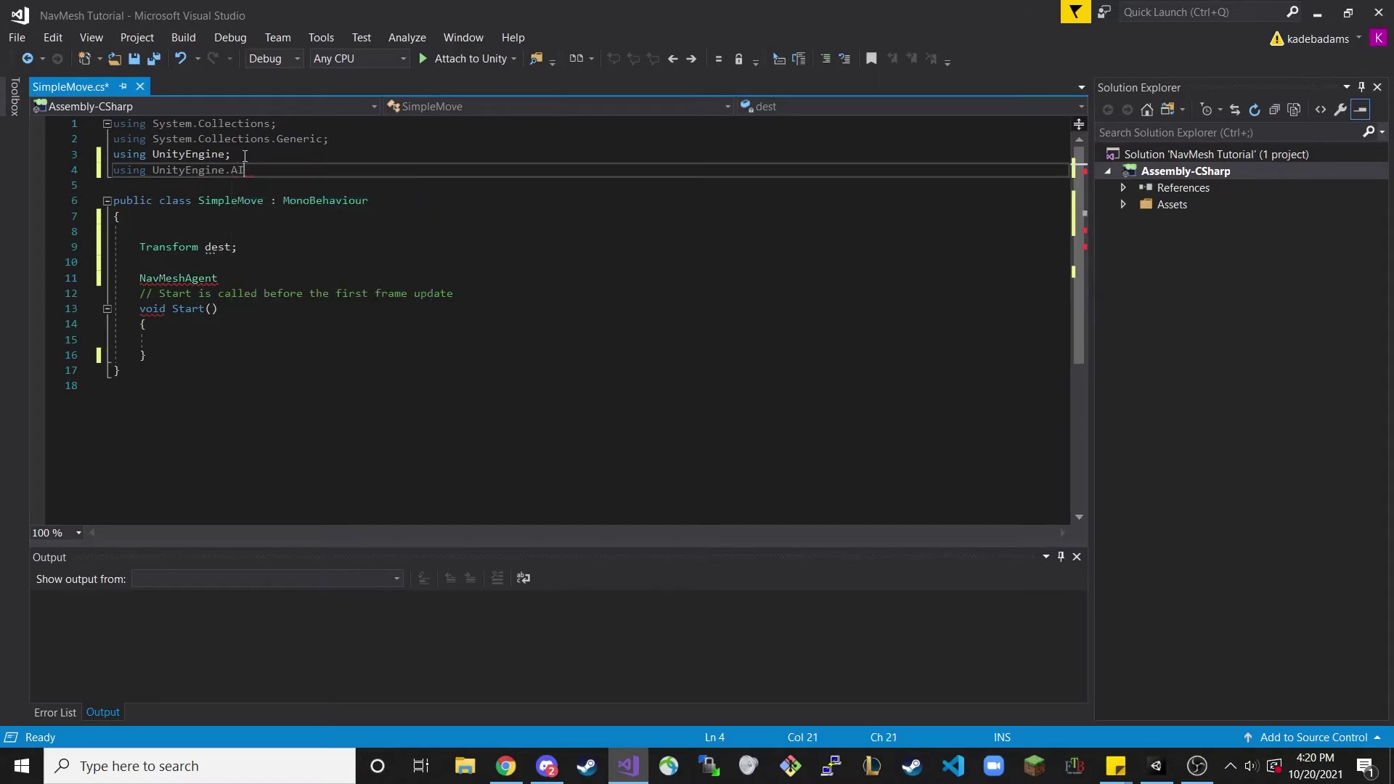
text(;)
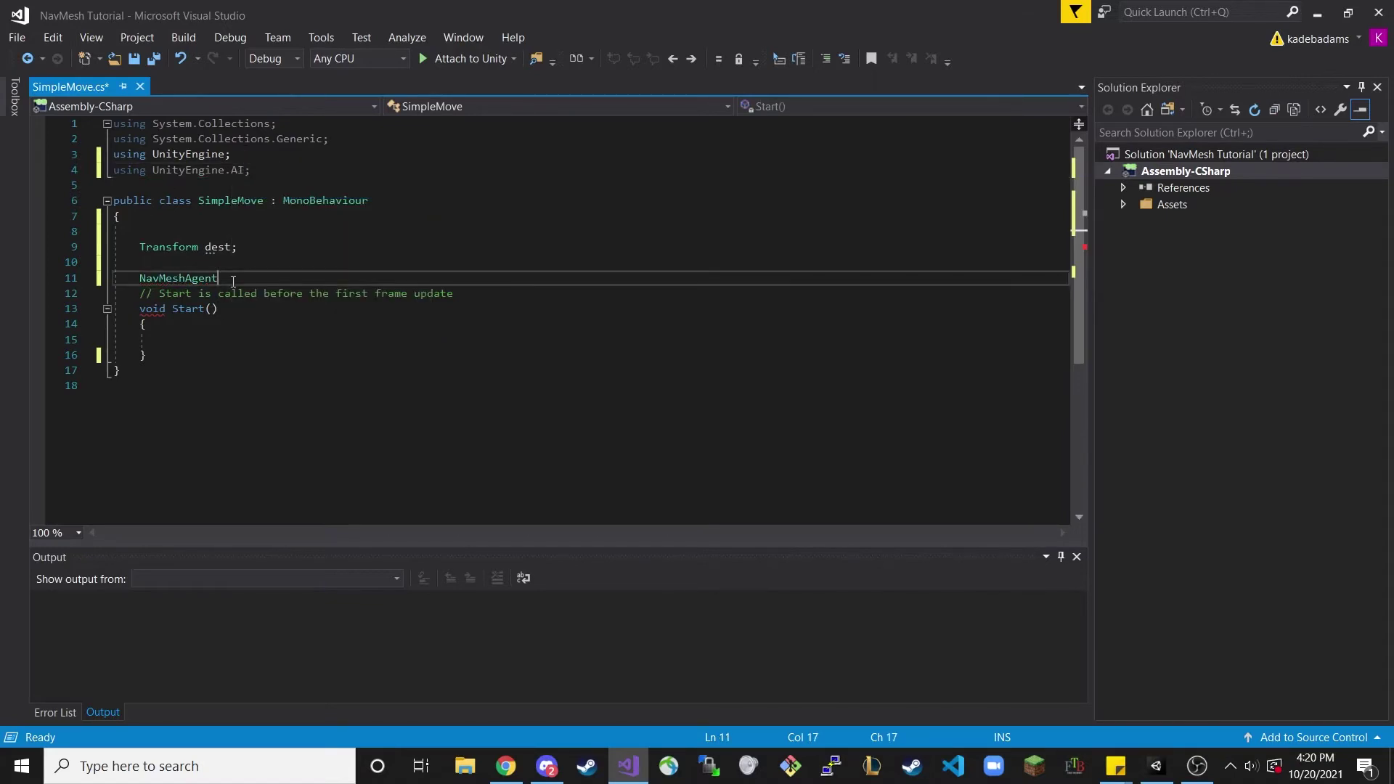
click(233, 280)
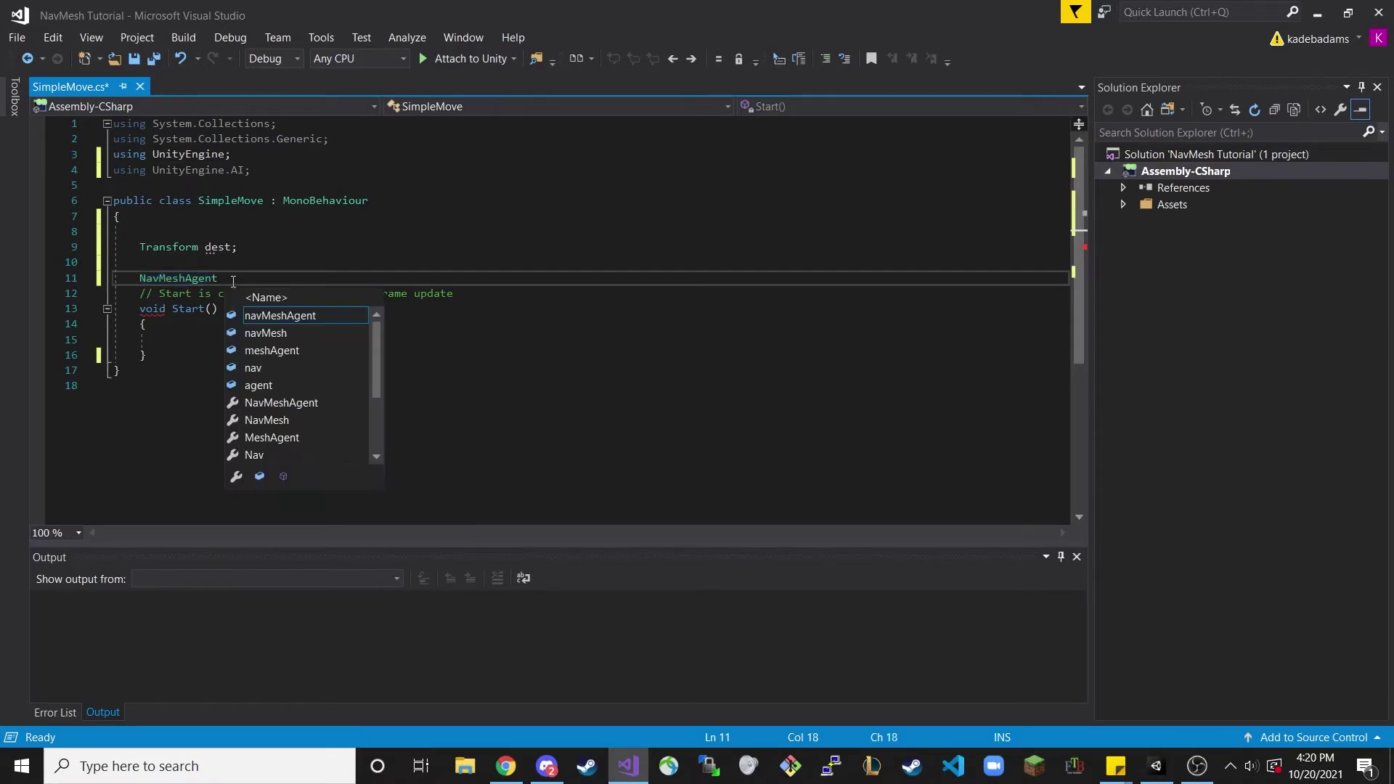
text(agent;)
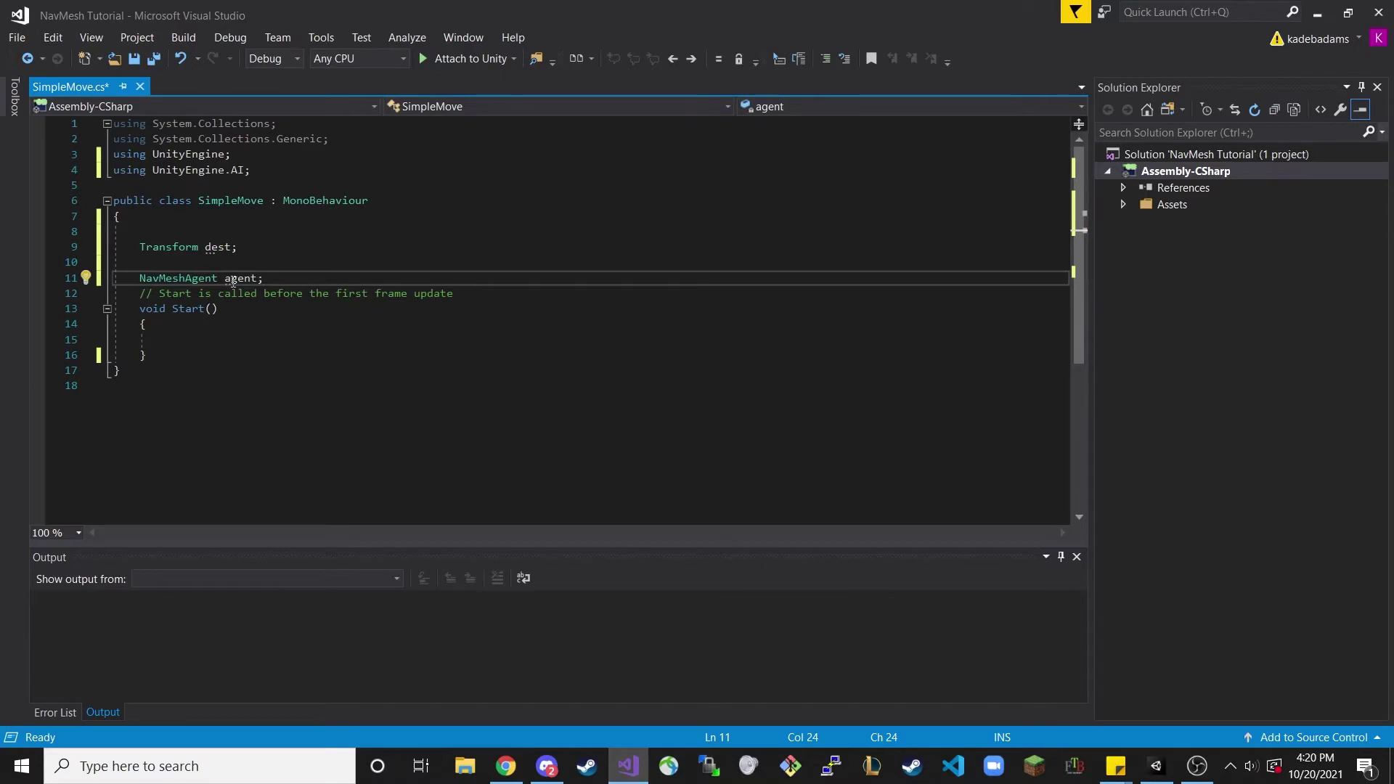
- Mark the dest field with the [SerializeField] attribute on the line above its declaration
click(198, 232)
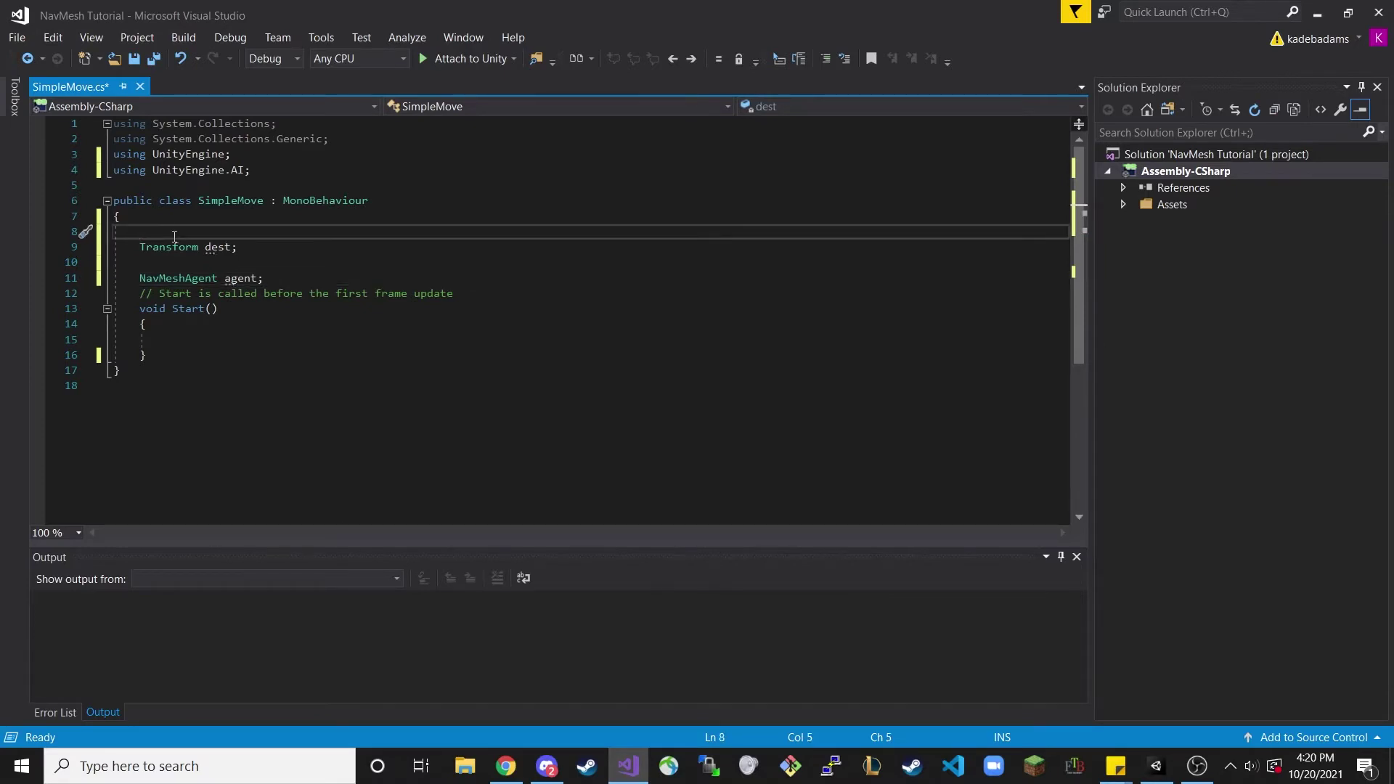
text([SerializeField])
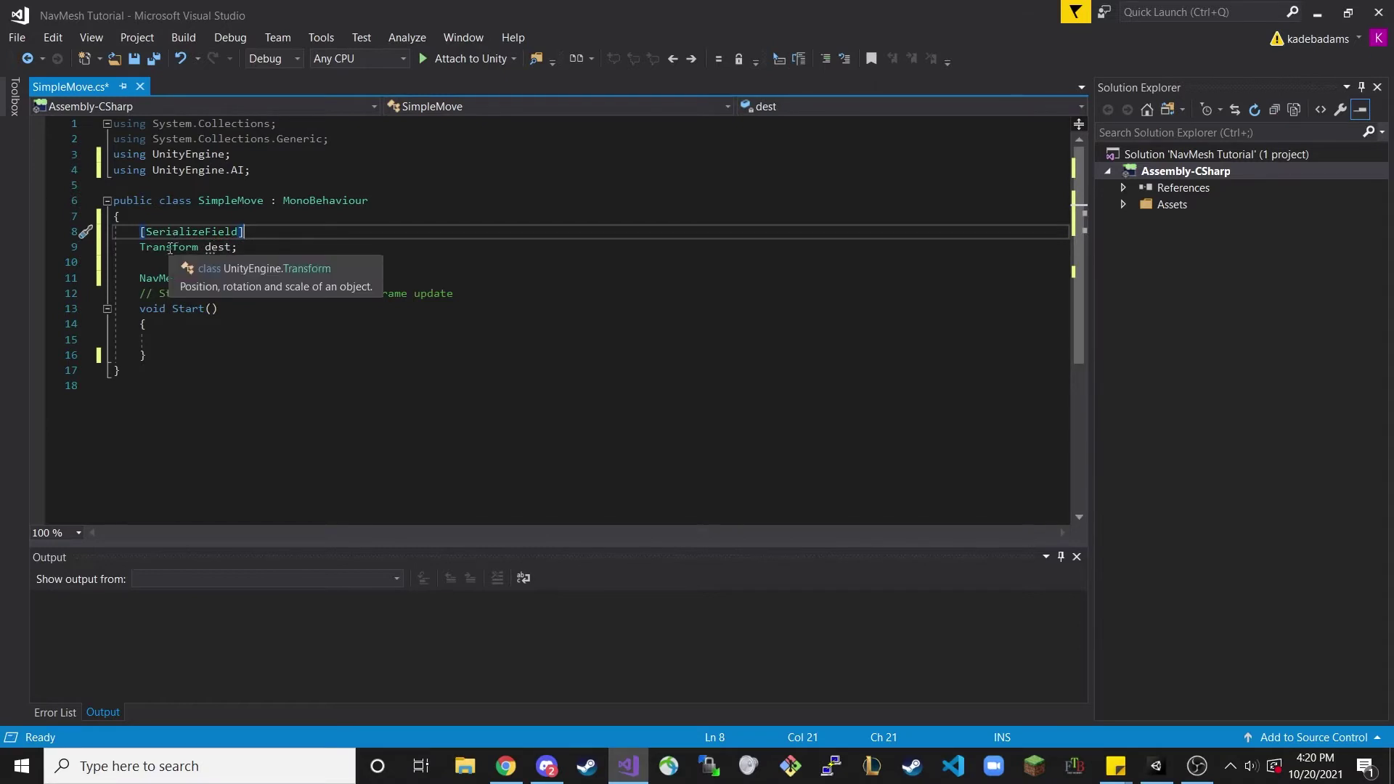
- In the Start method, assign agent with this.GetComponent<NavMeshAgent>(); and leave blank lines after it
click(175, 343)
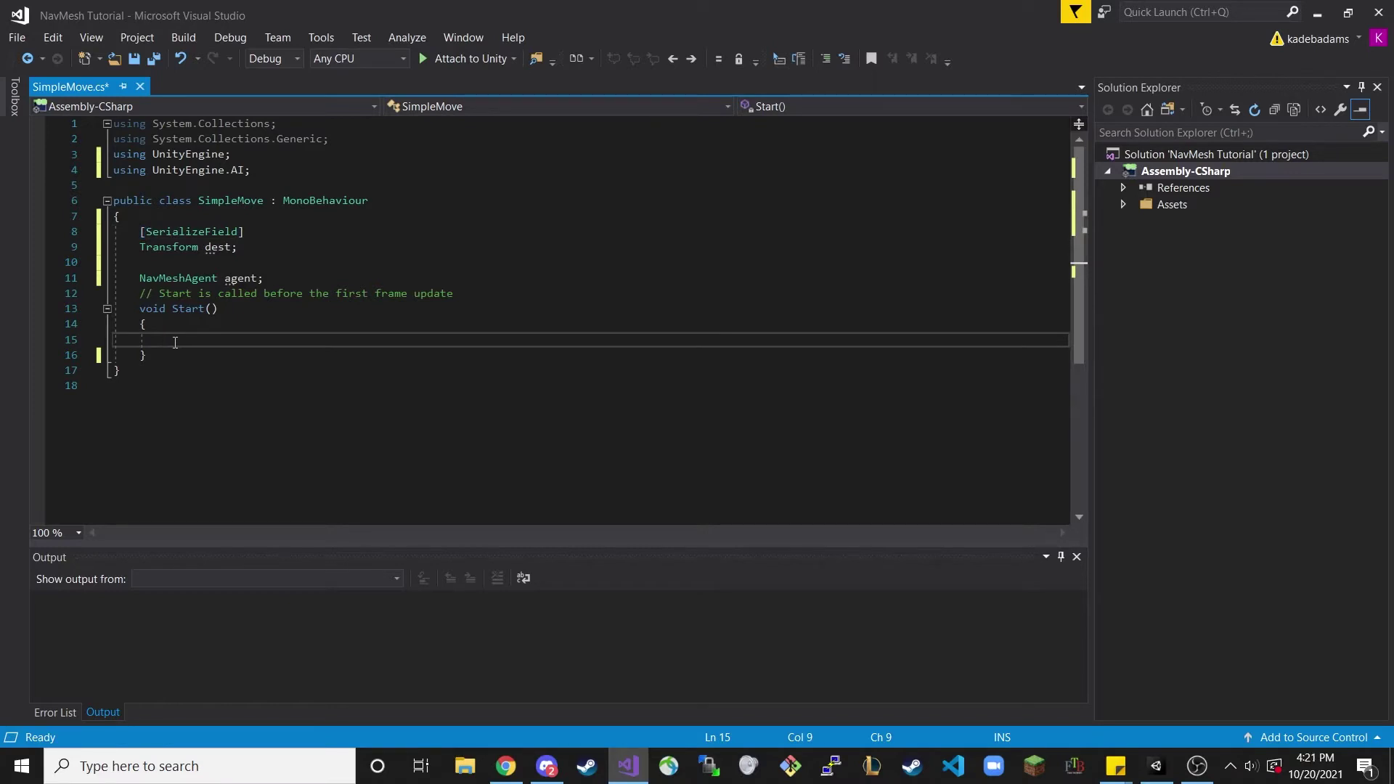
text(agent )
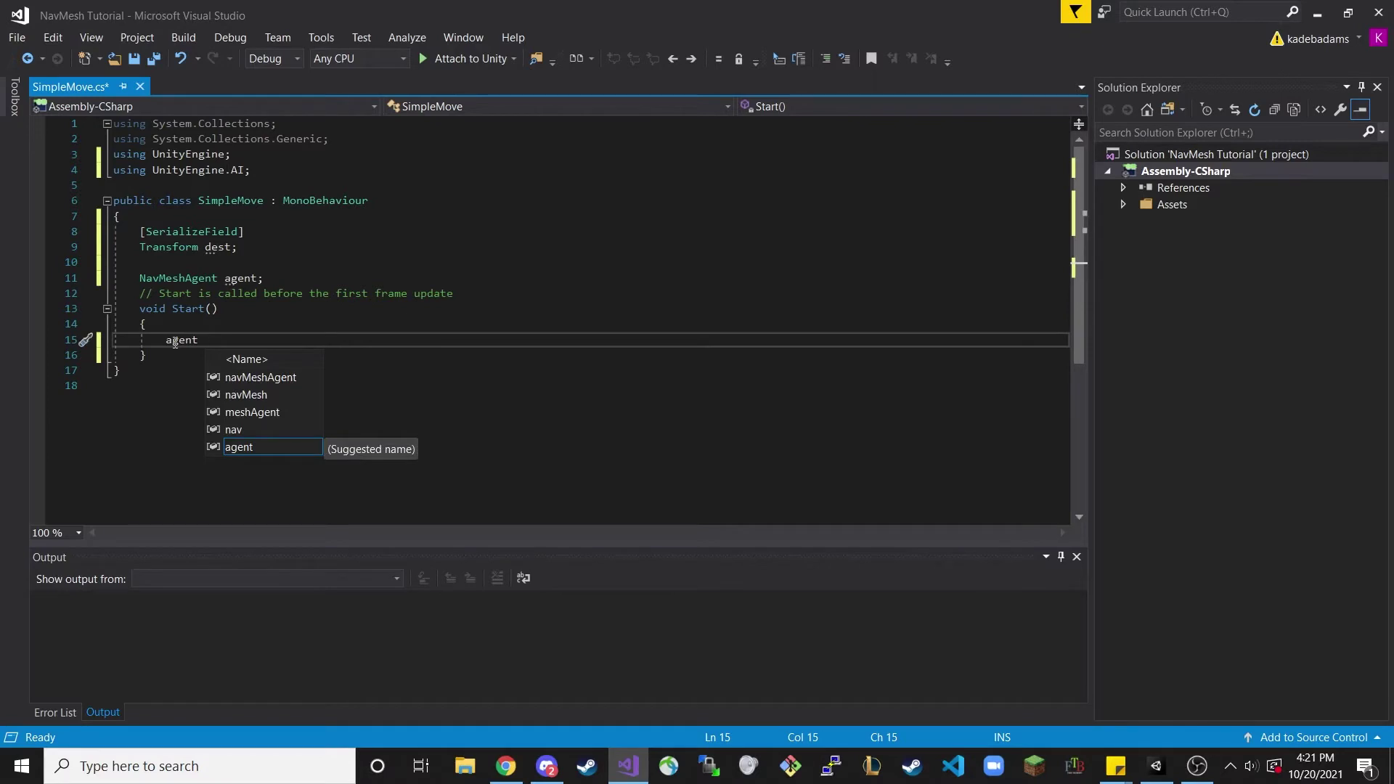
text(= thisl)
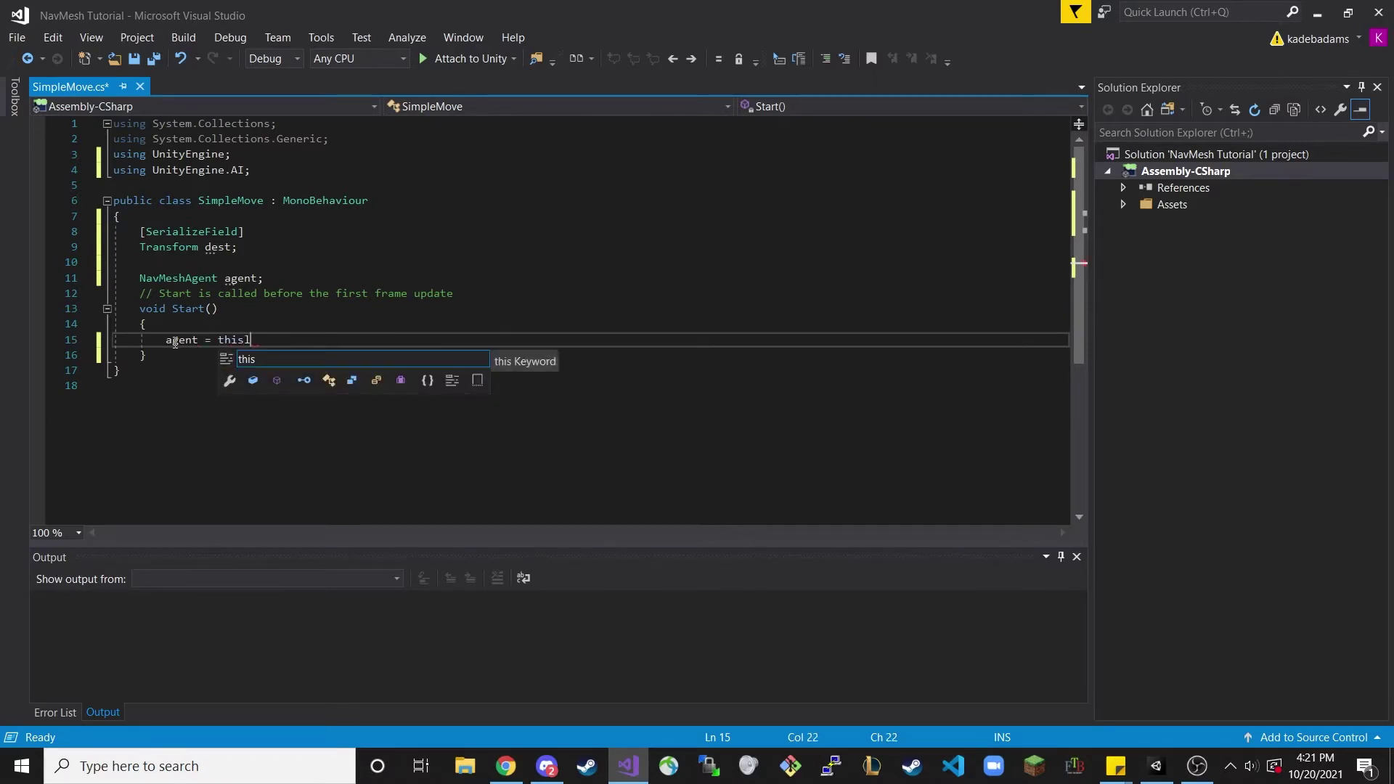
key(BackSpace)
text(.get)
key(Tab)
text(<)
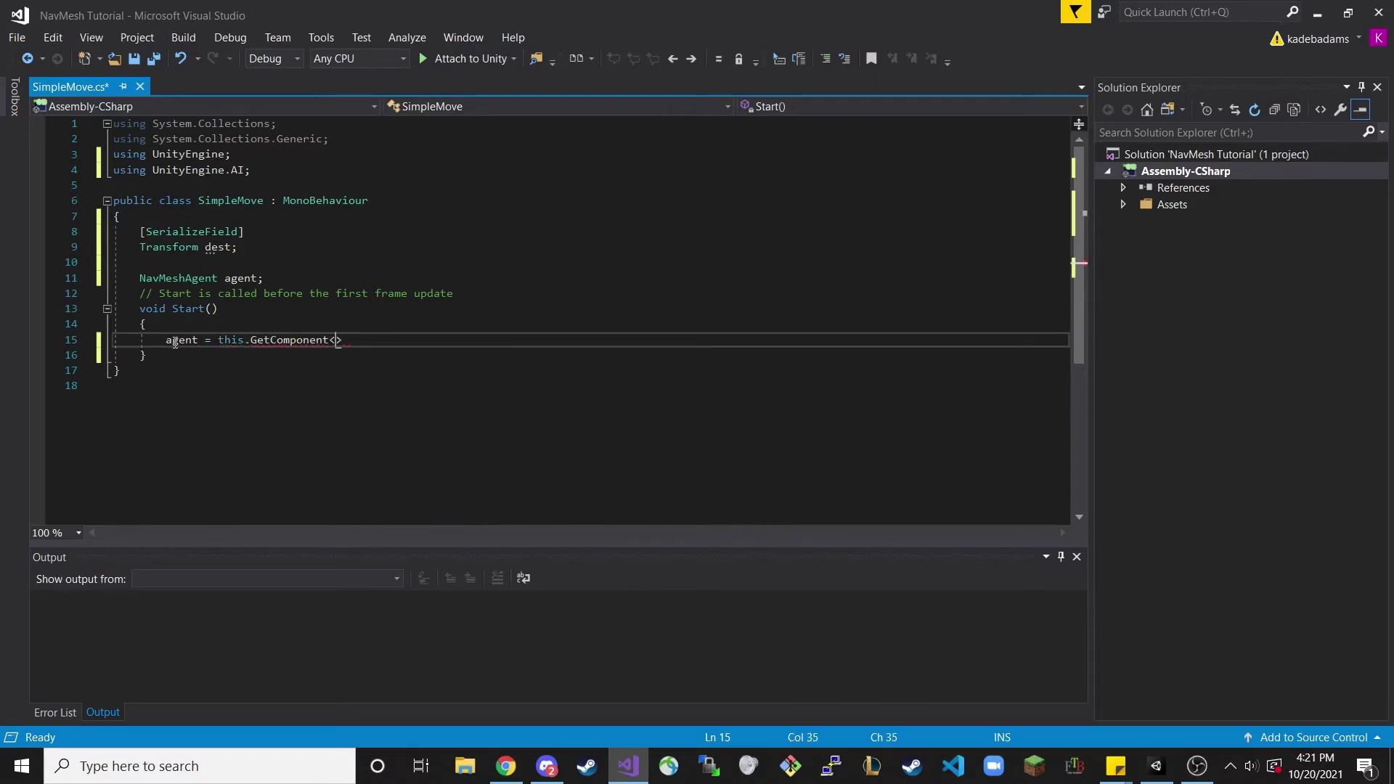
text(Nav)
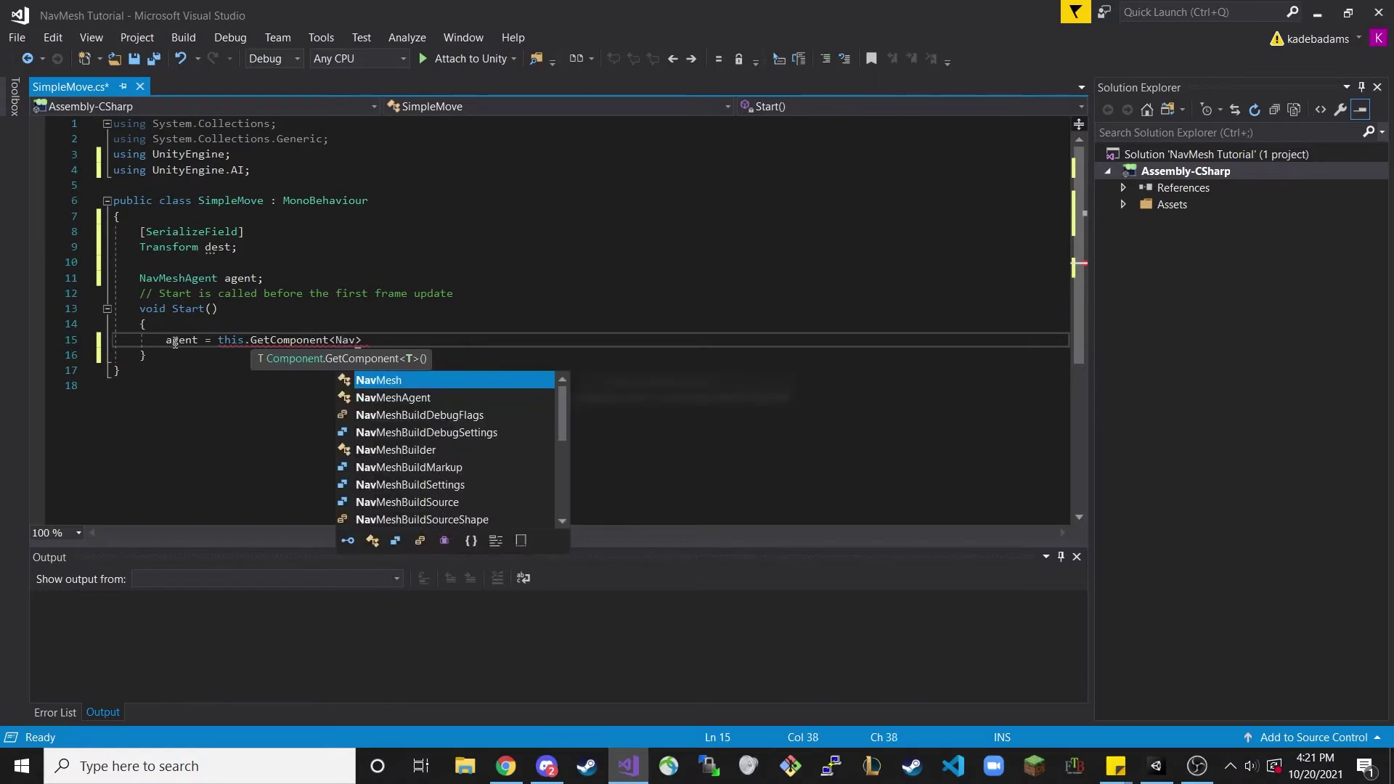
key(Down)
text(>)
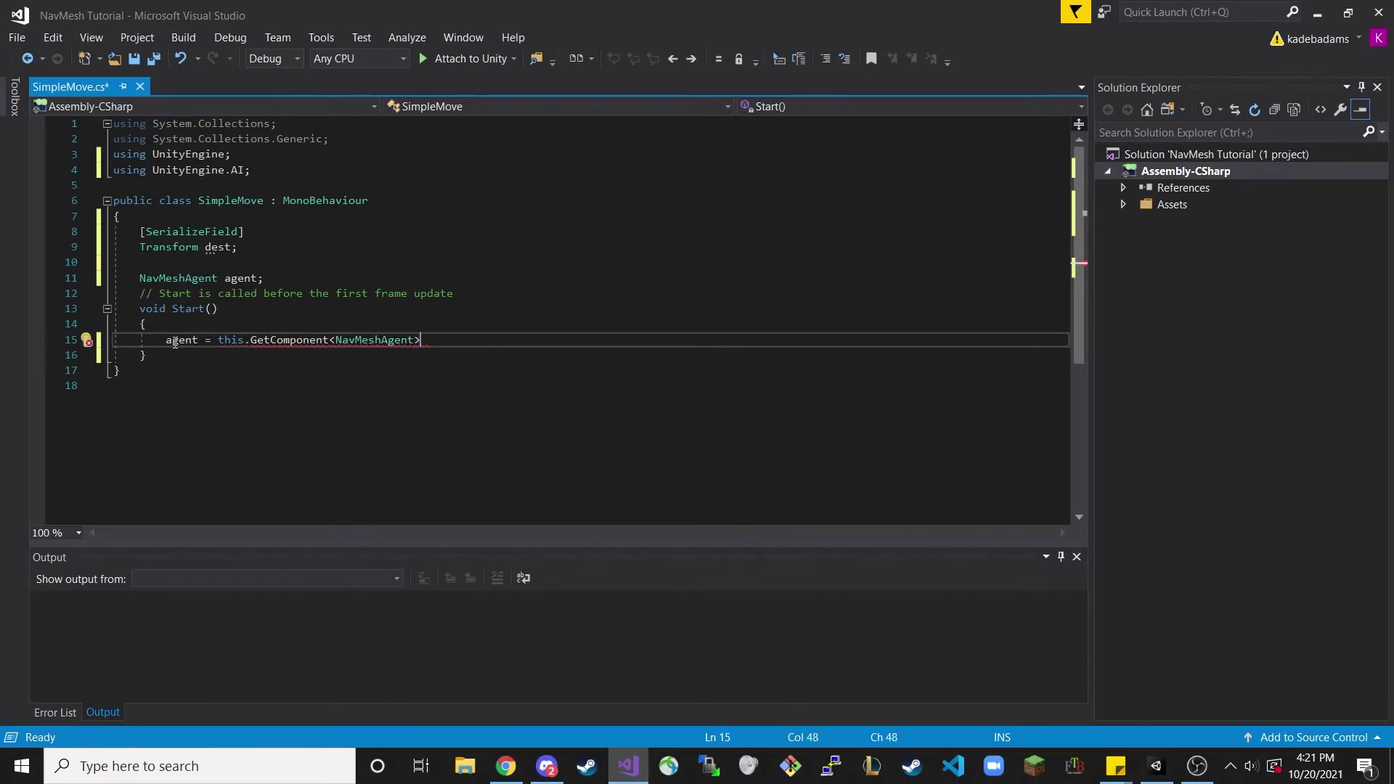
text(();)
key(Return)
key(Return)
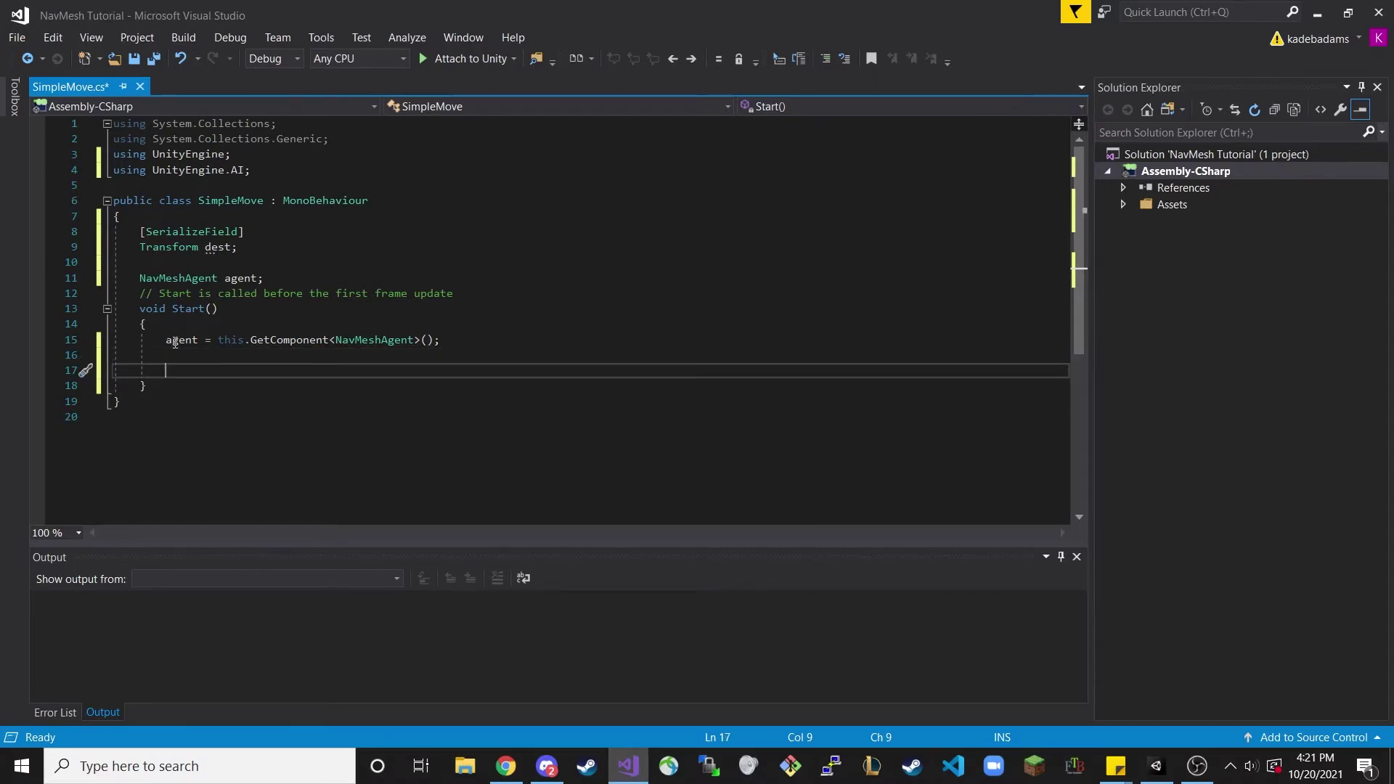
- Add a private void method named SetDestination, without parameters, below the Start method
click(176, 386)
key(Return)
key(Return)
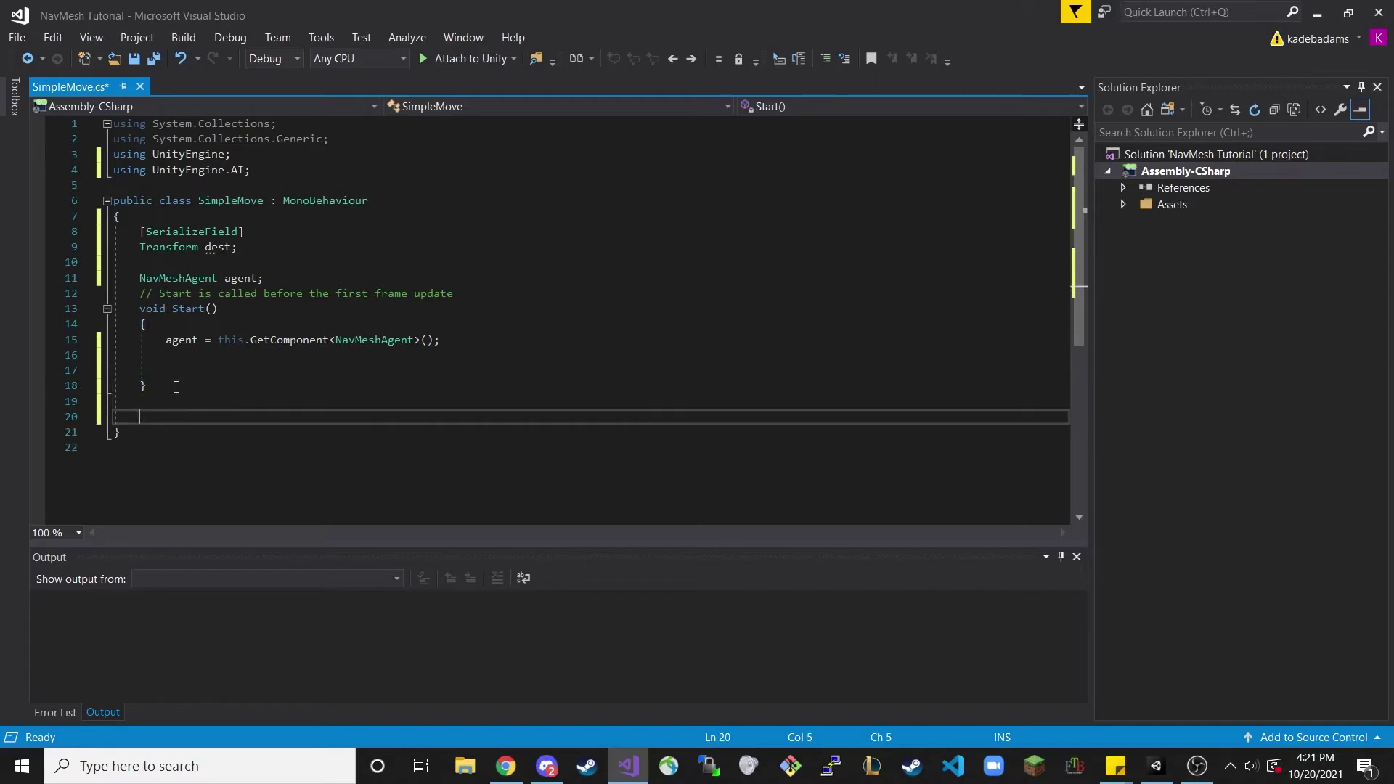
text(pri)
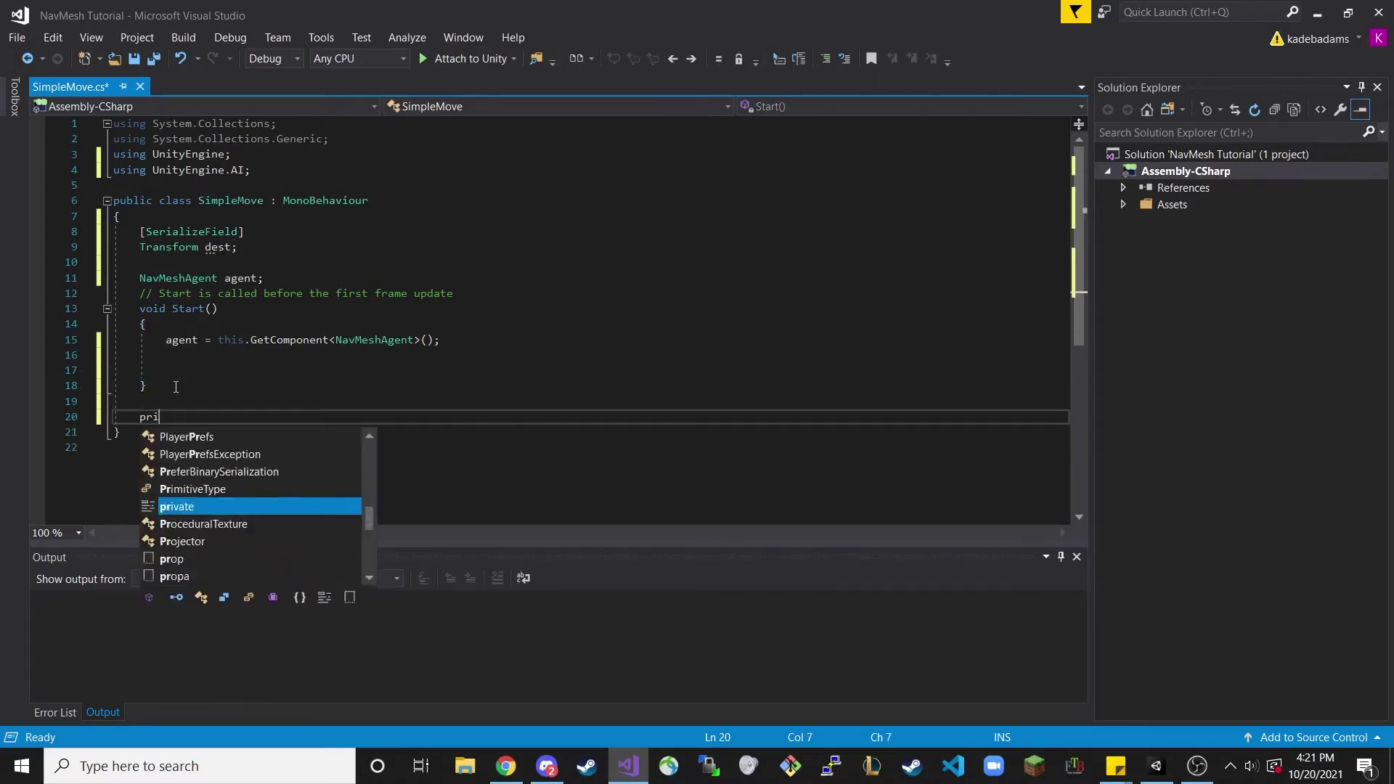
text(vate void)
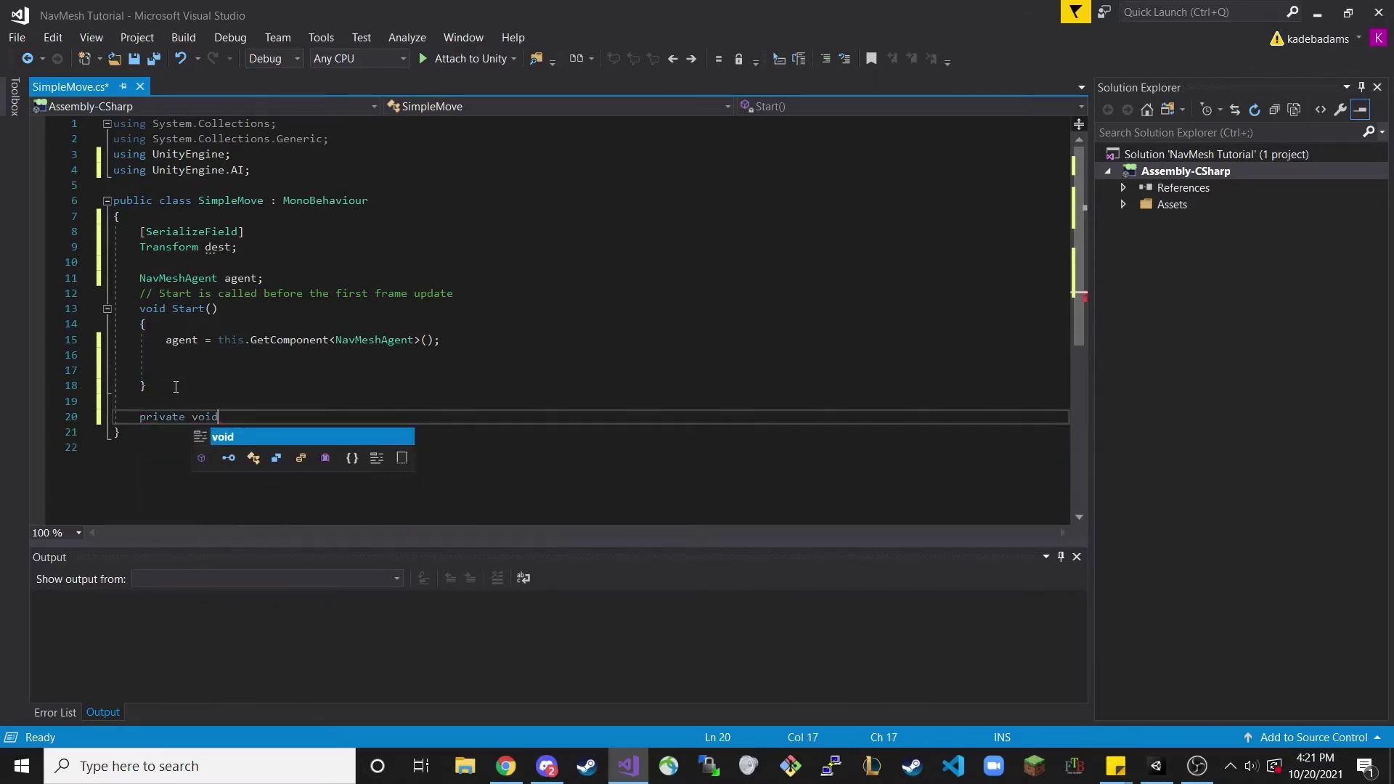
text( SetDestia)
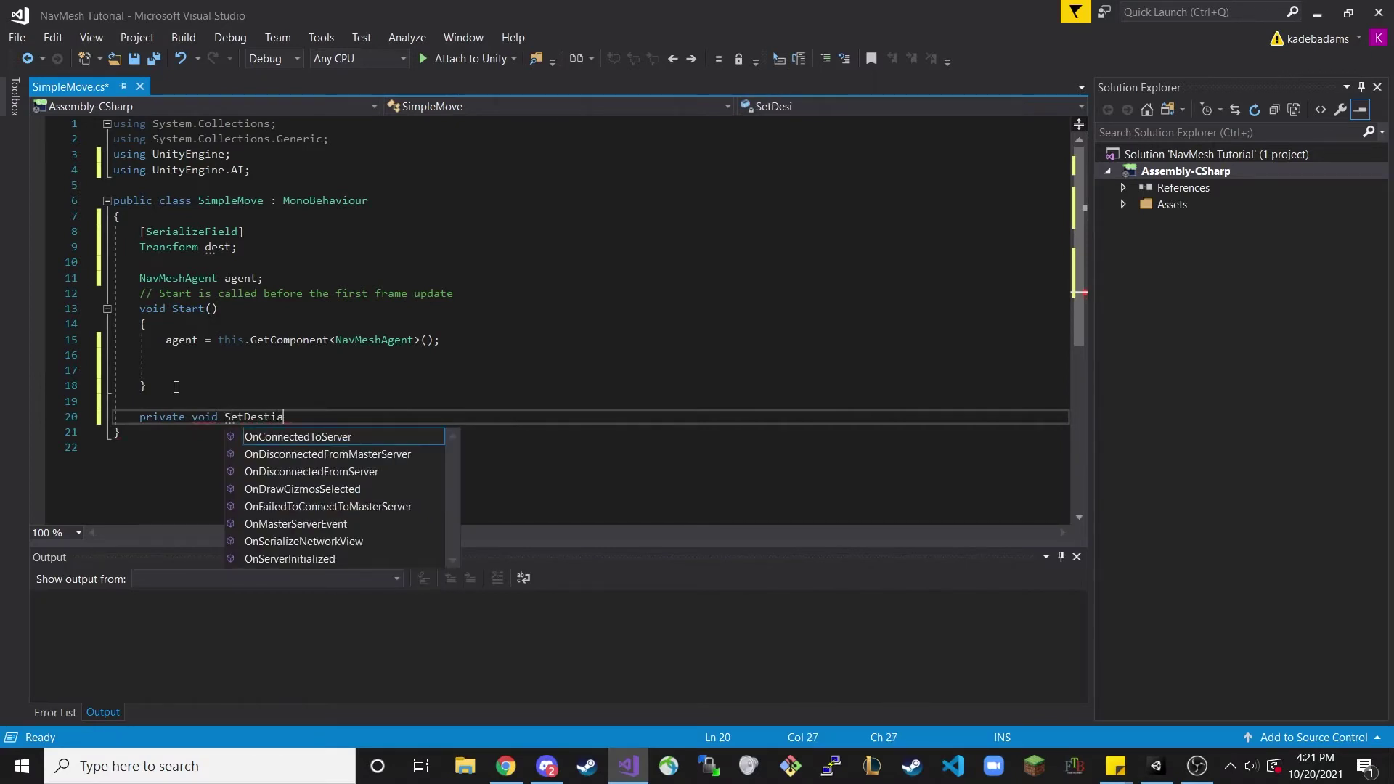
key(BackSpace)
text(nation() {)
key(Return)
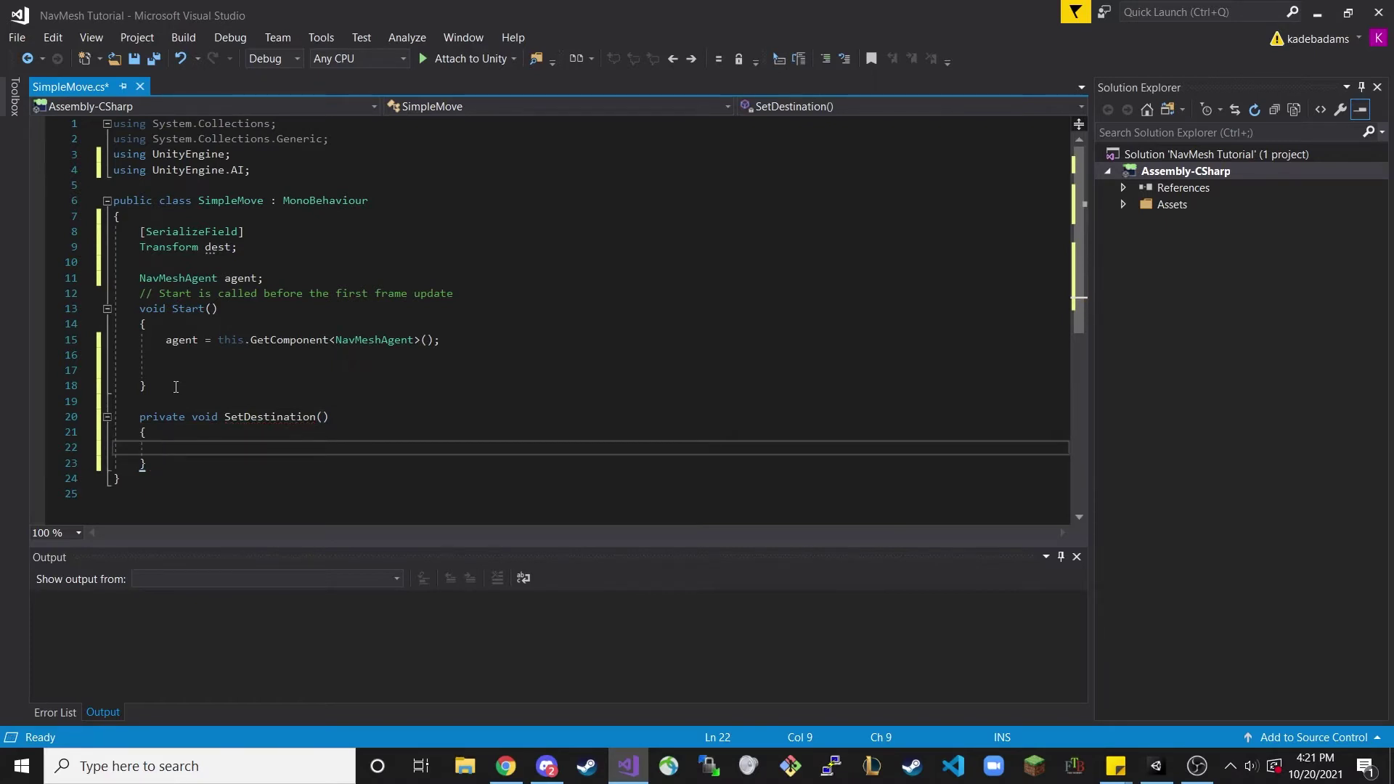
- Inside the SetDestination method, add an if block that checks dest != null
text(if(dest != null)
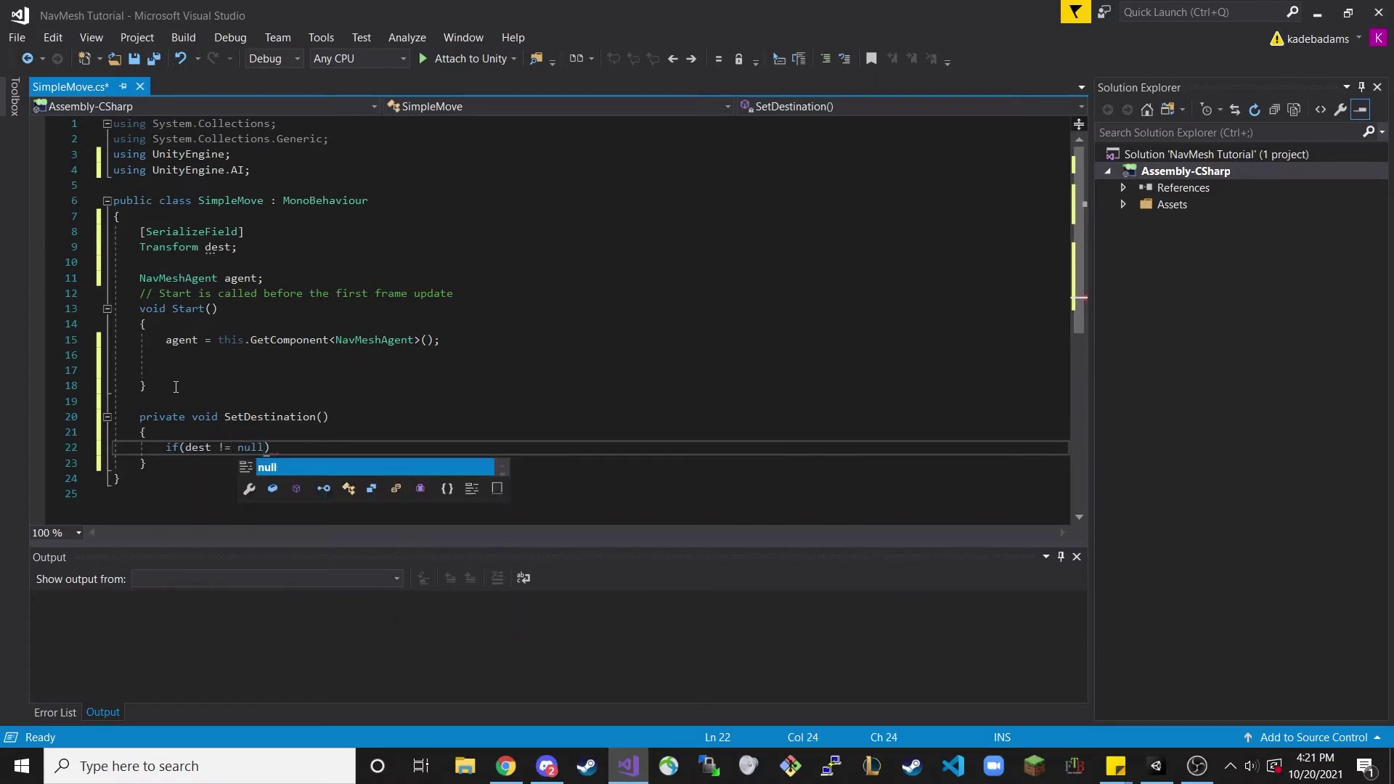
text())
key(Return)
text({)
key(Return)
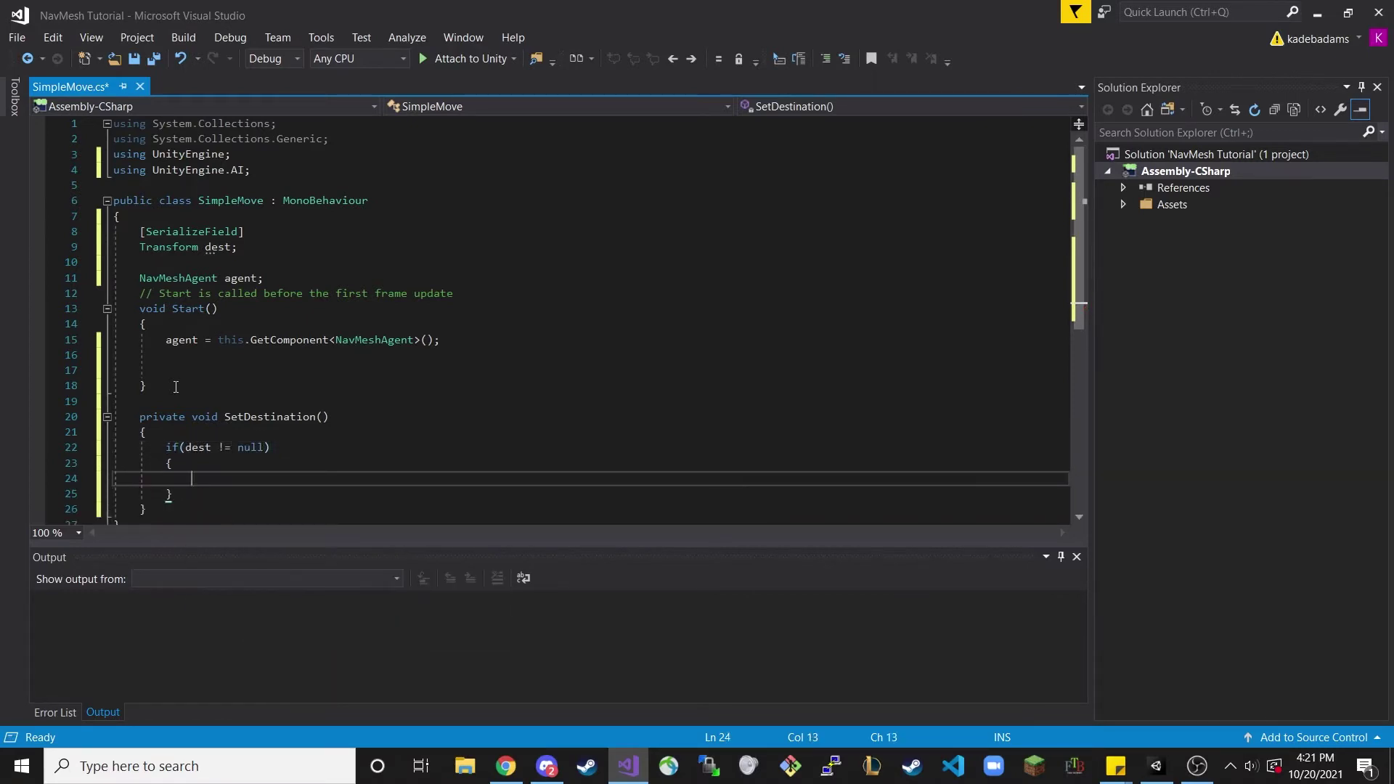
- In the if block, declare a Vector3 named target and assign it dest.transform.position
text(Vector3)
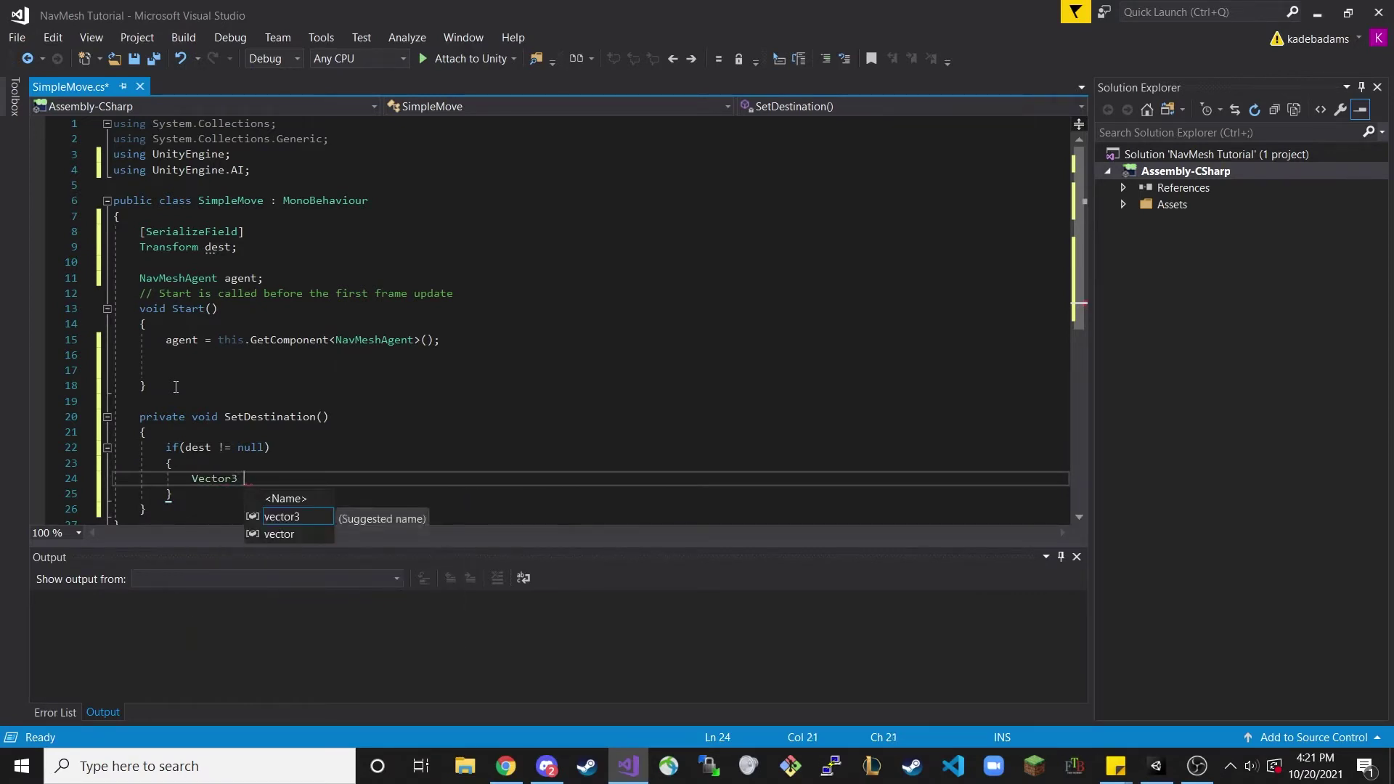
text( target = )
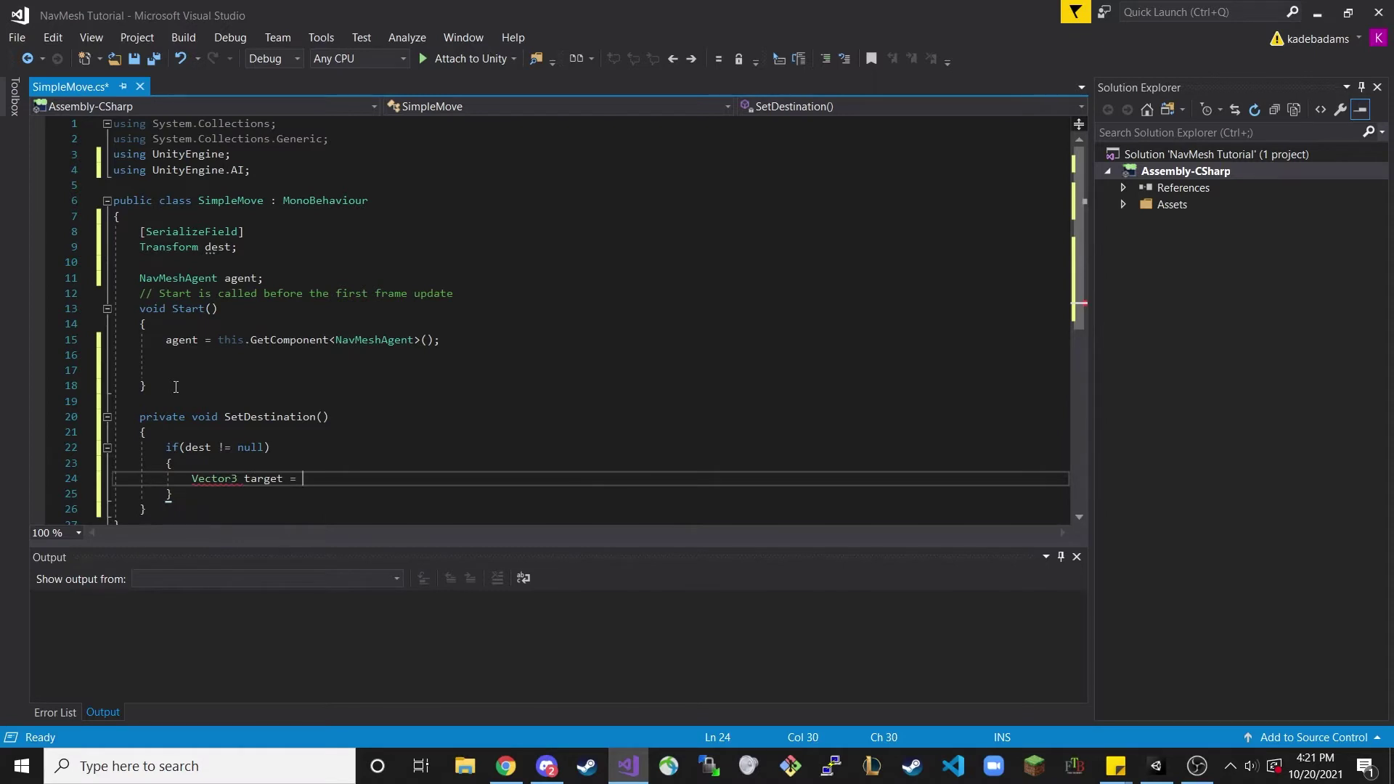
text(dest)
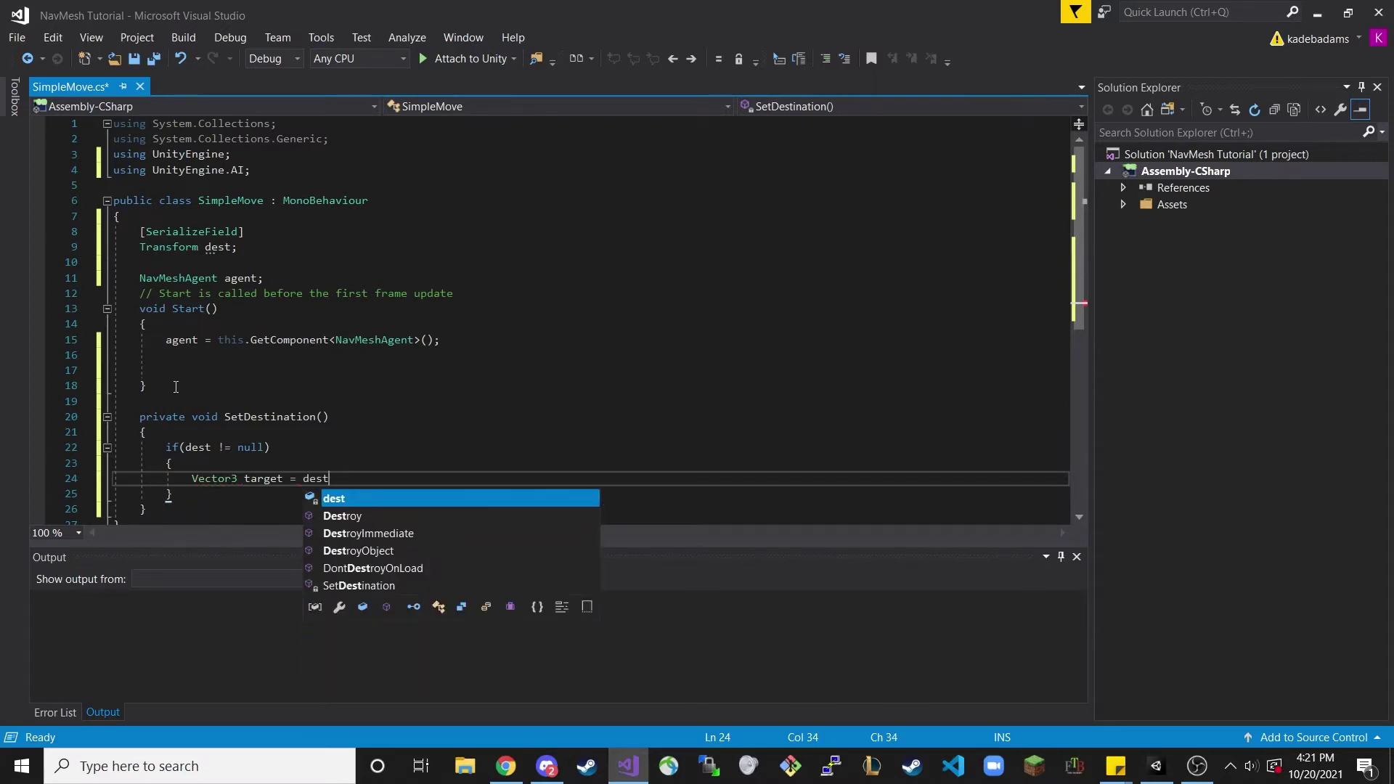
text(.tran)
key(Tab)
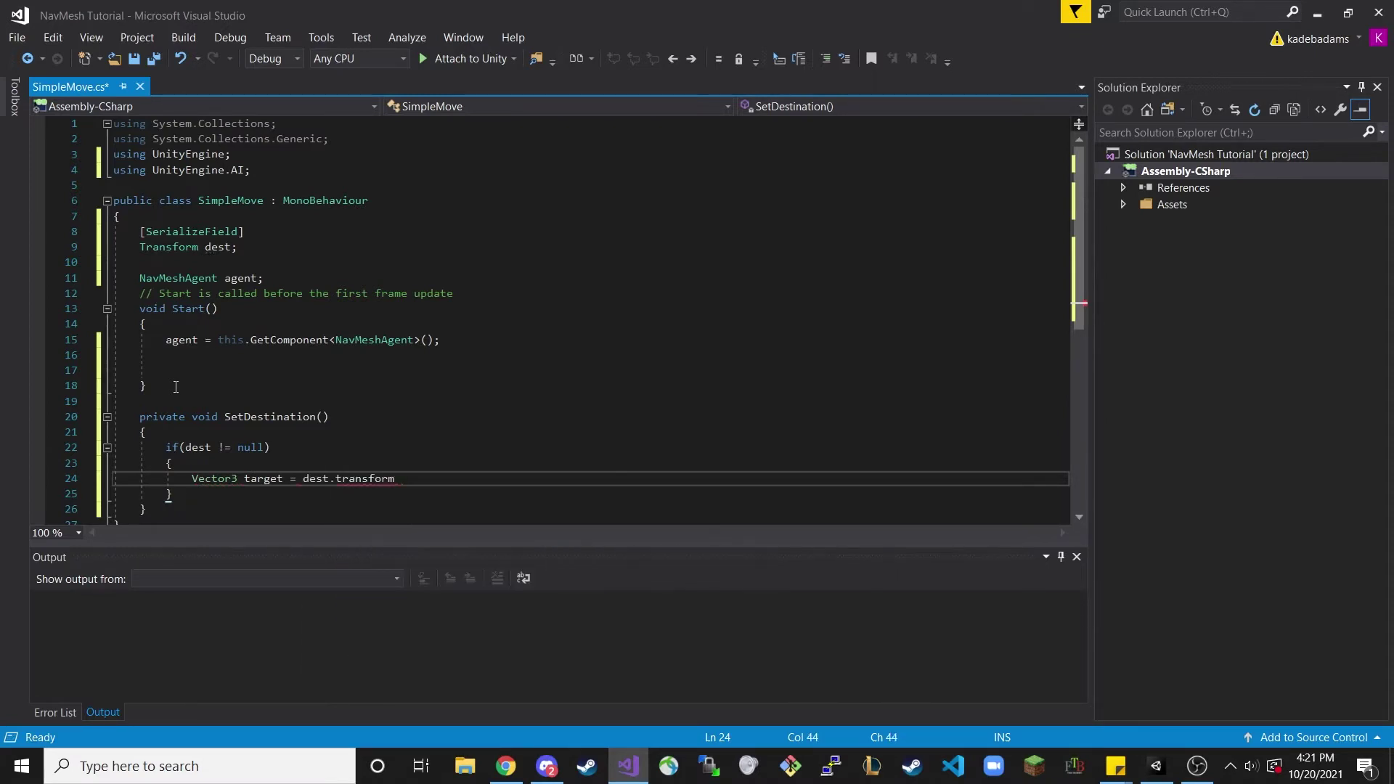
text(.po)
key(Tab)
text(;)
key(Return)
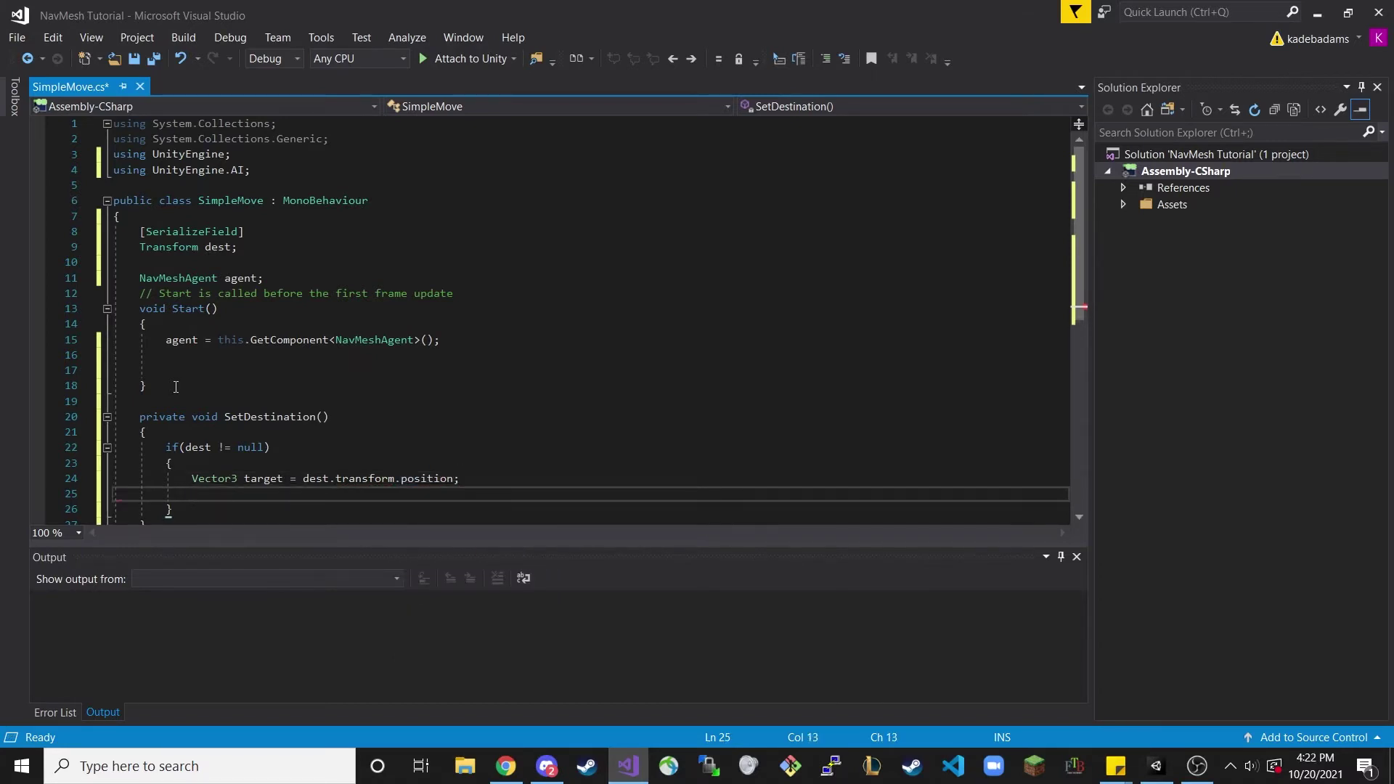
- Below the target declaration, call agent.SetDestination with target as its argument
text(agen)
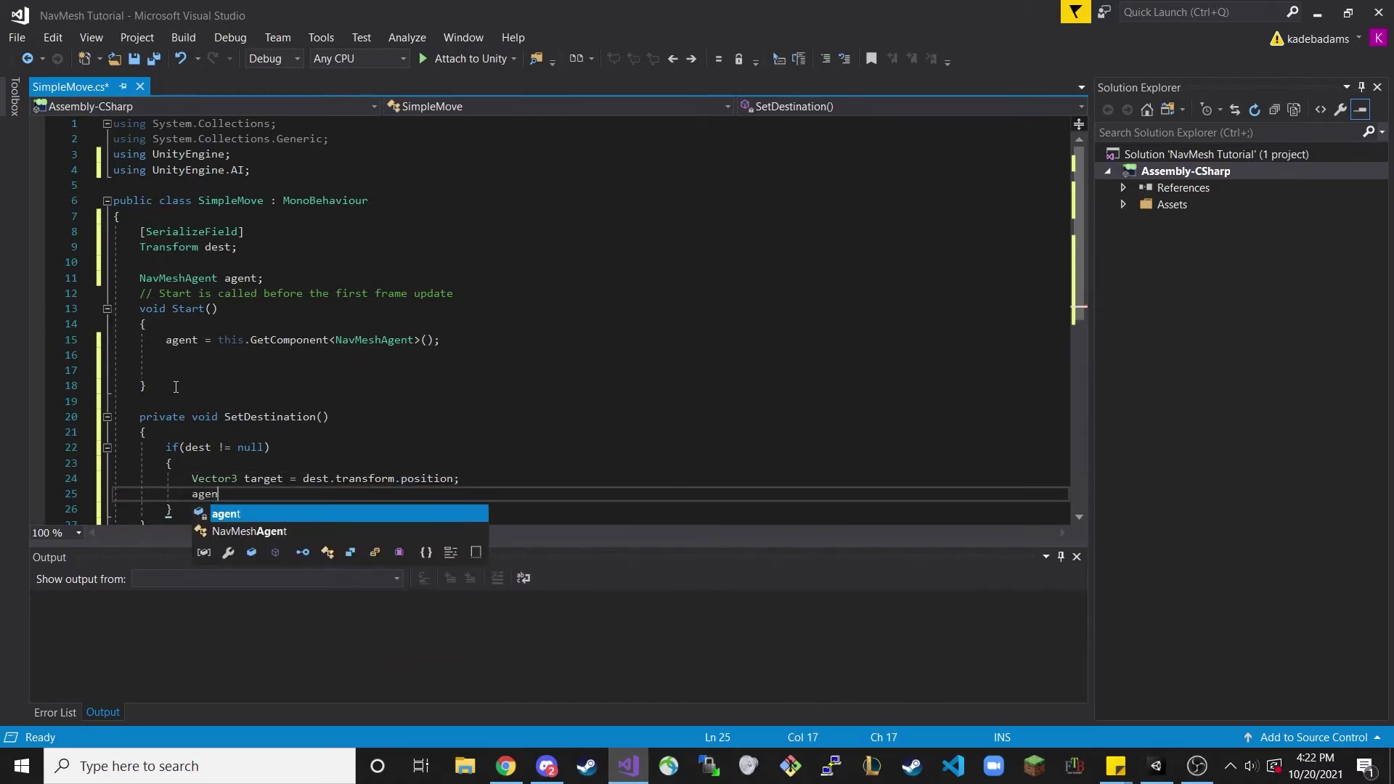
text(t.)
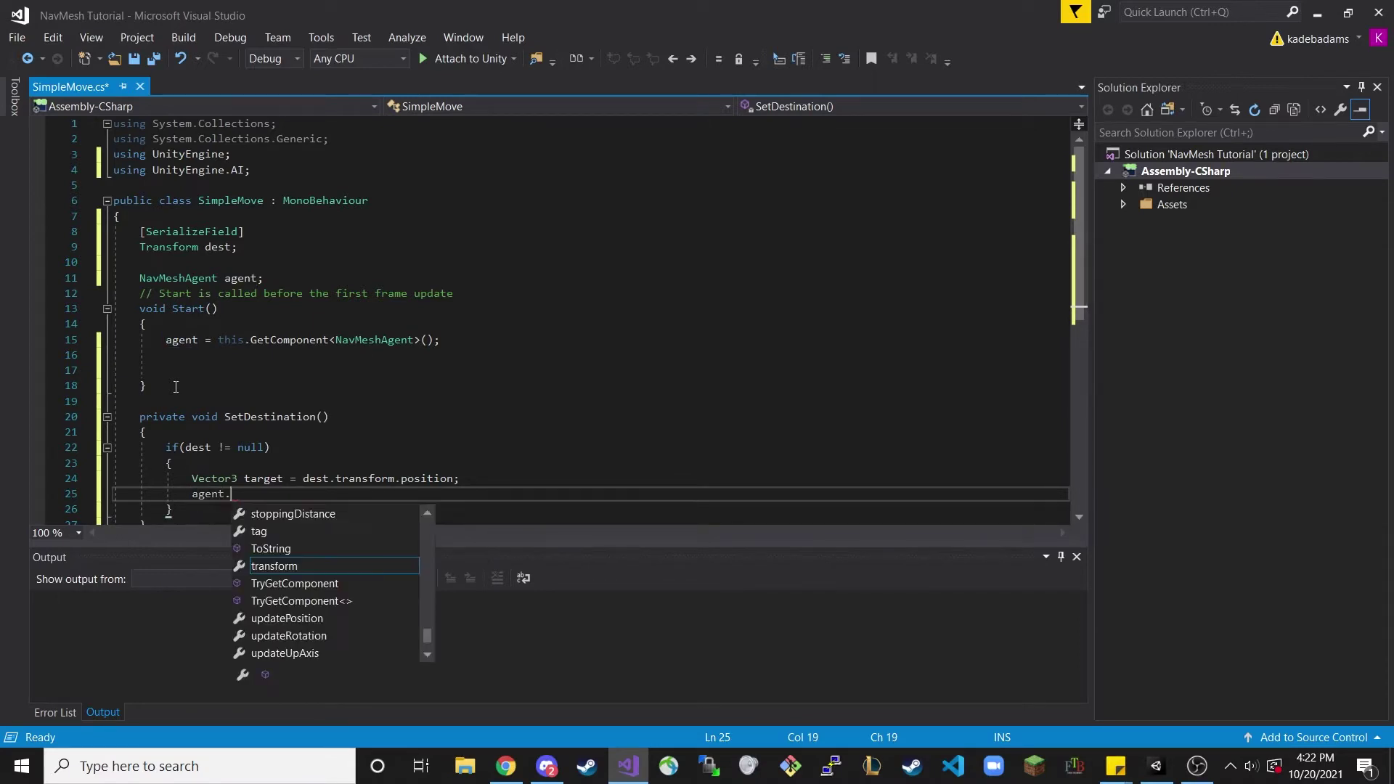
text(Set)
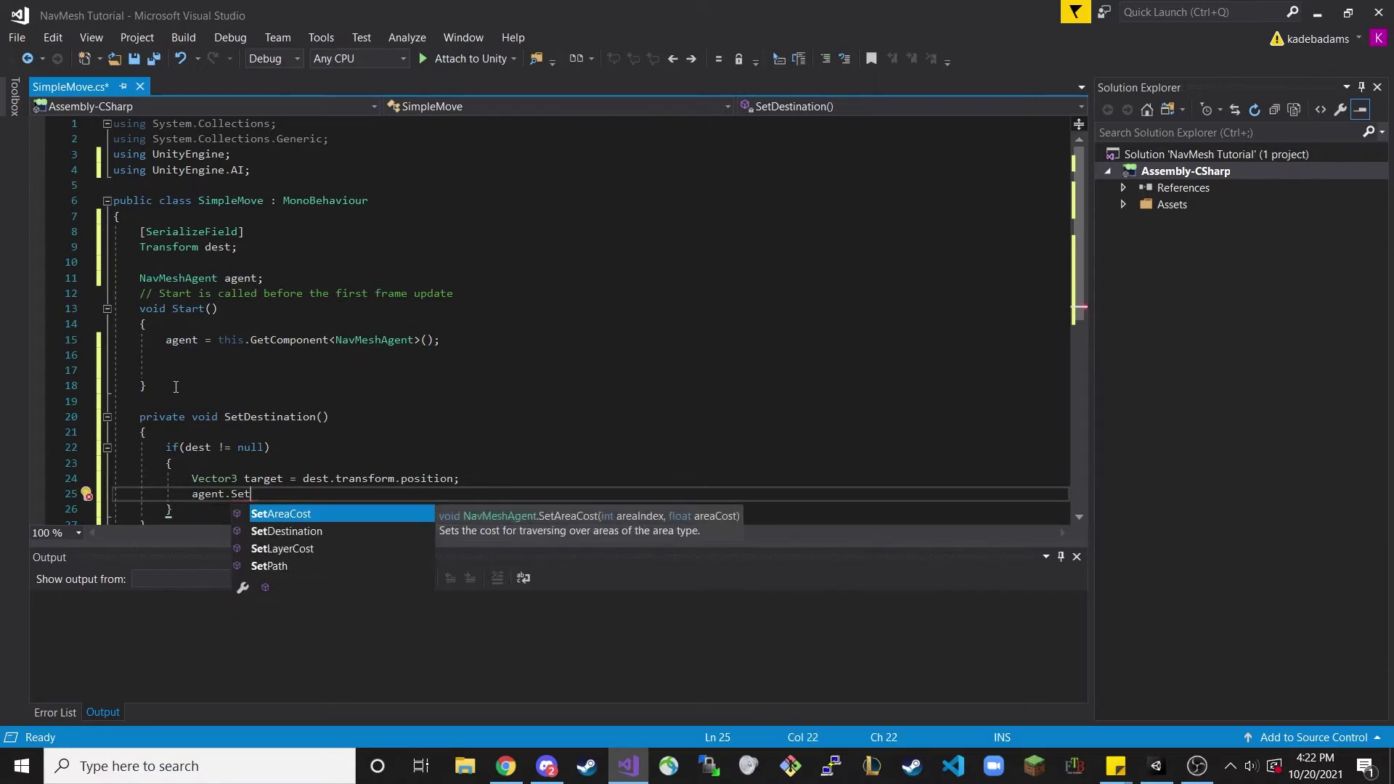
text(D)
key(Tab)
text(()
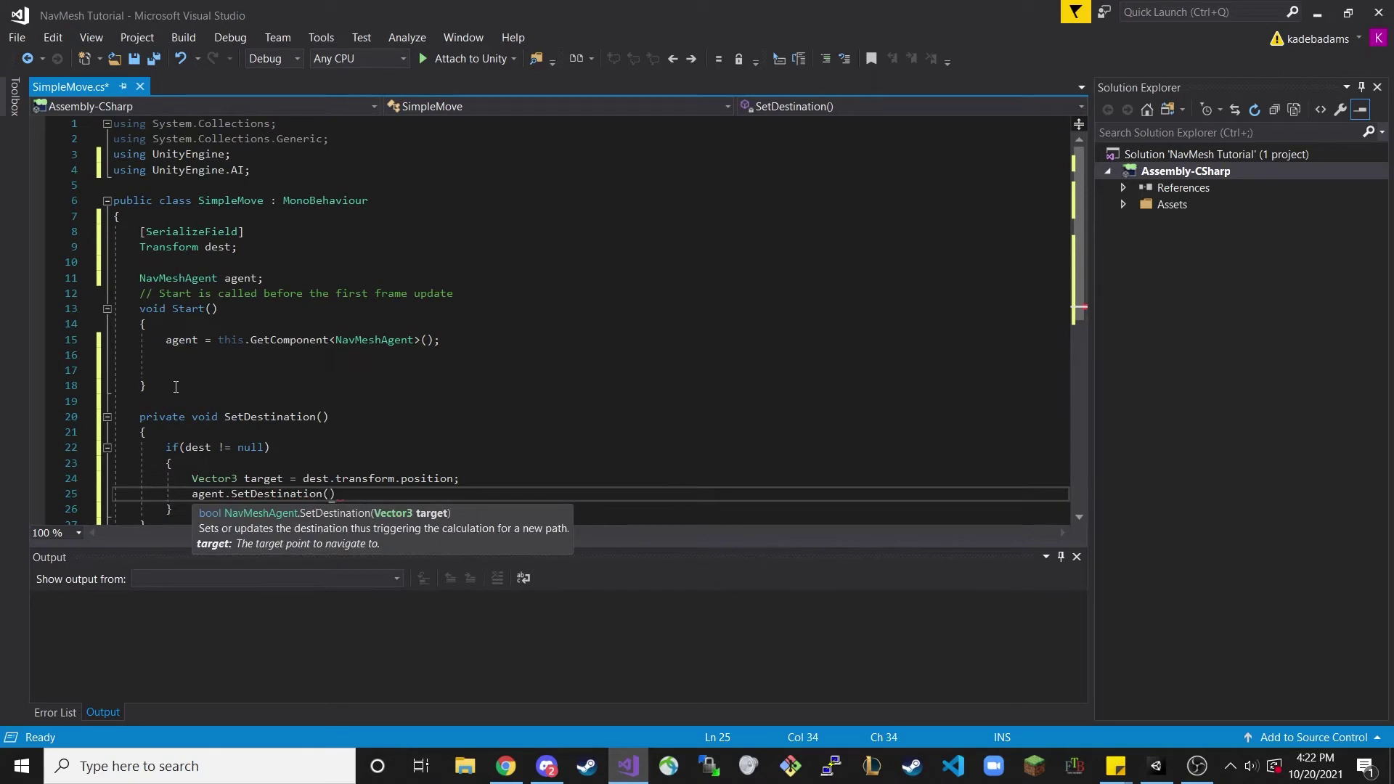
text(target);)
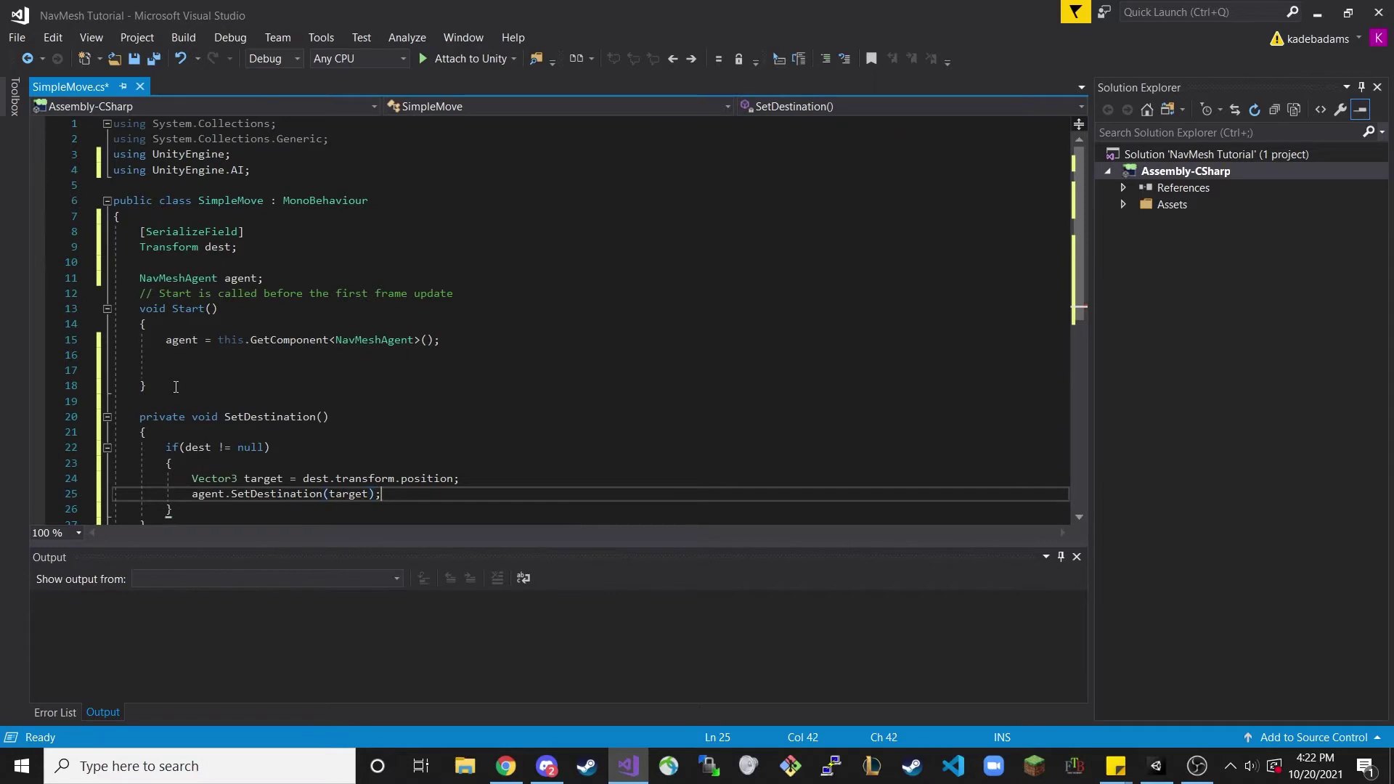
- Call SetDestination(); in the Start method below the agent assignment and save the script
click(185, 359)
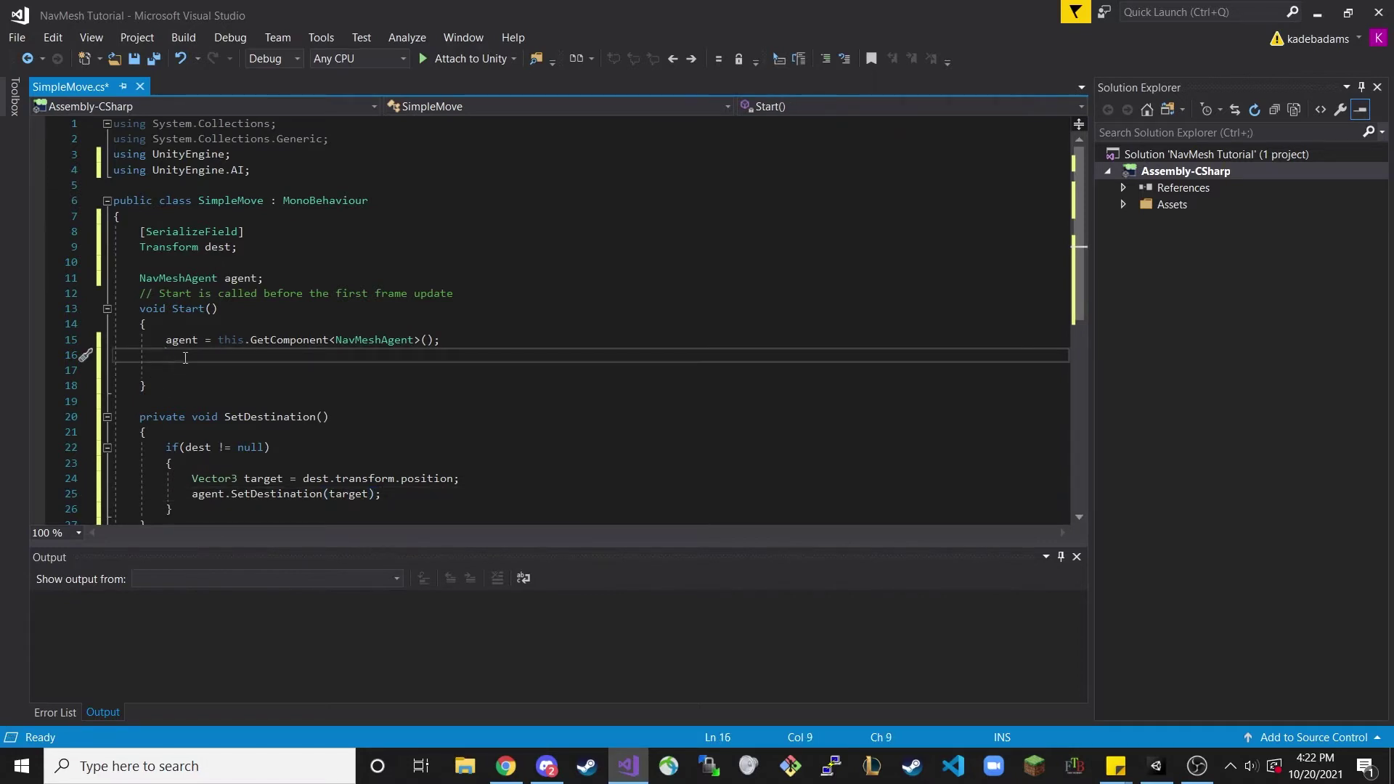
text(SetDestination()
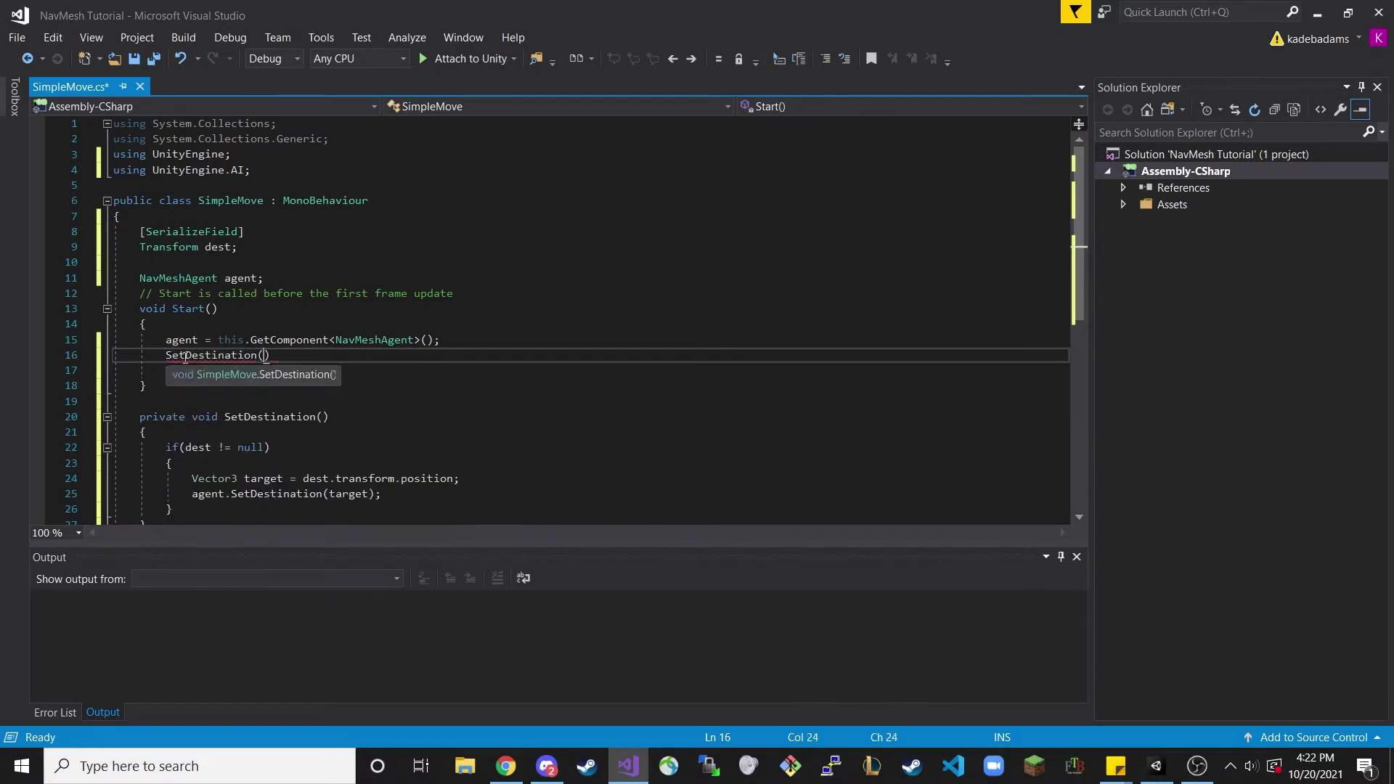
text();)
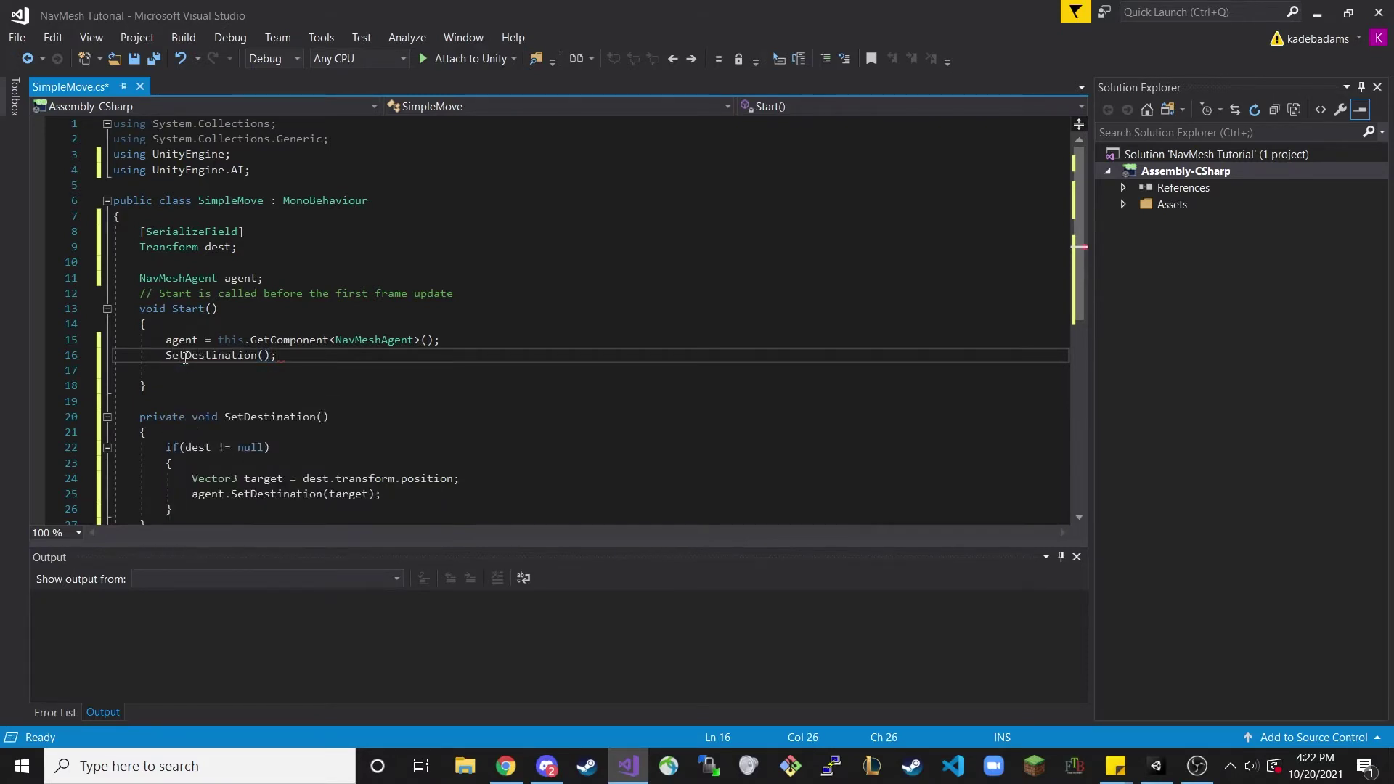
scroll(266, 289, down, 1)
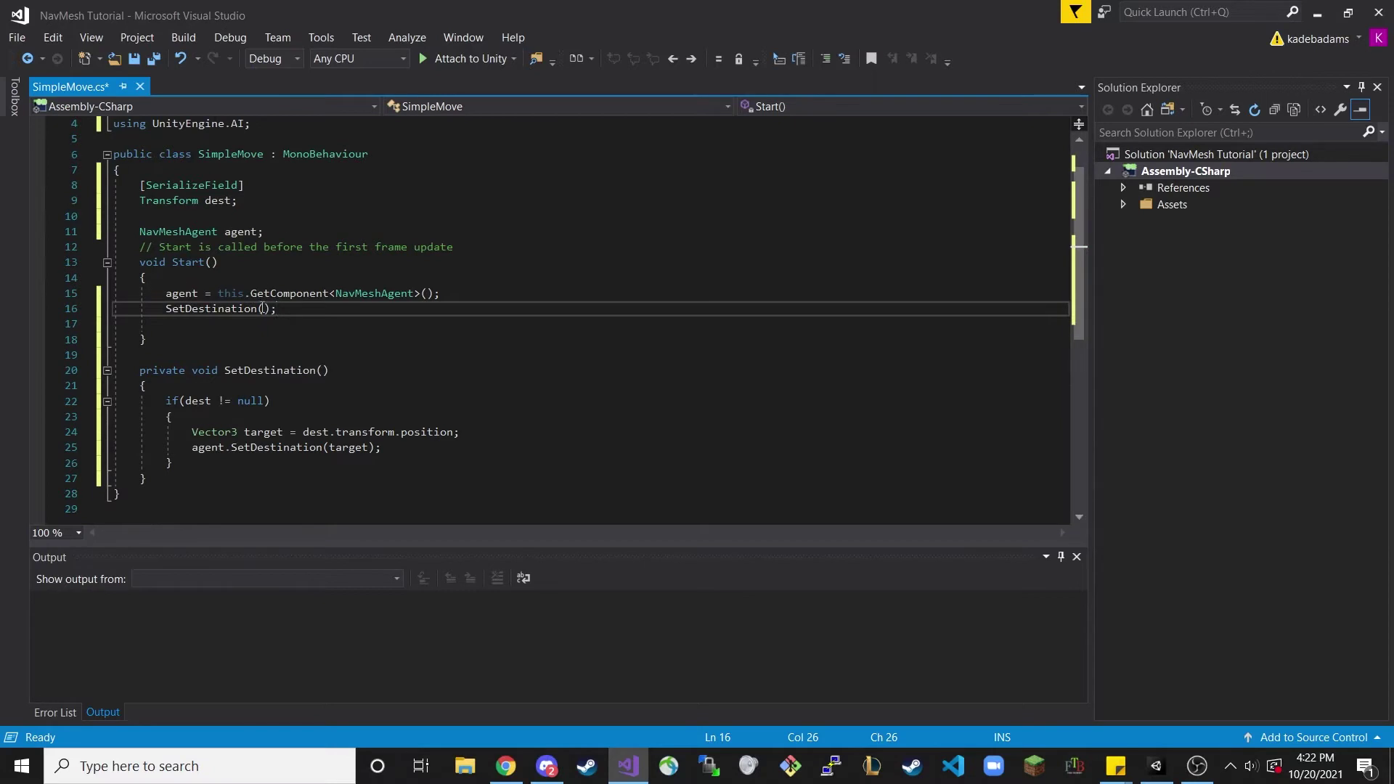
key(ctrl+s)
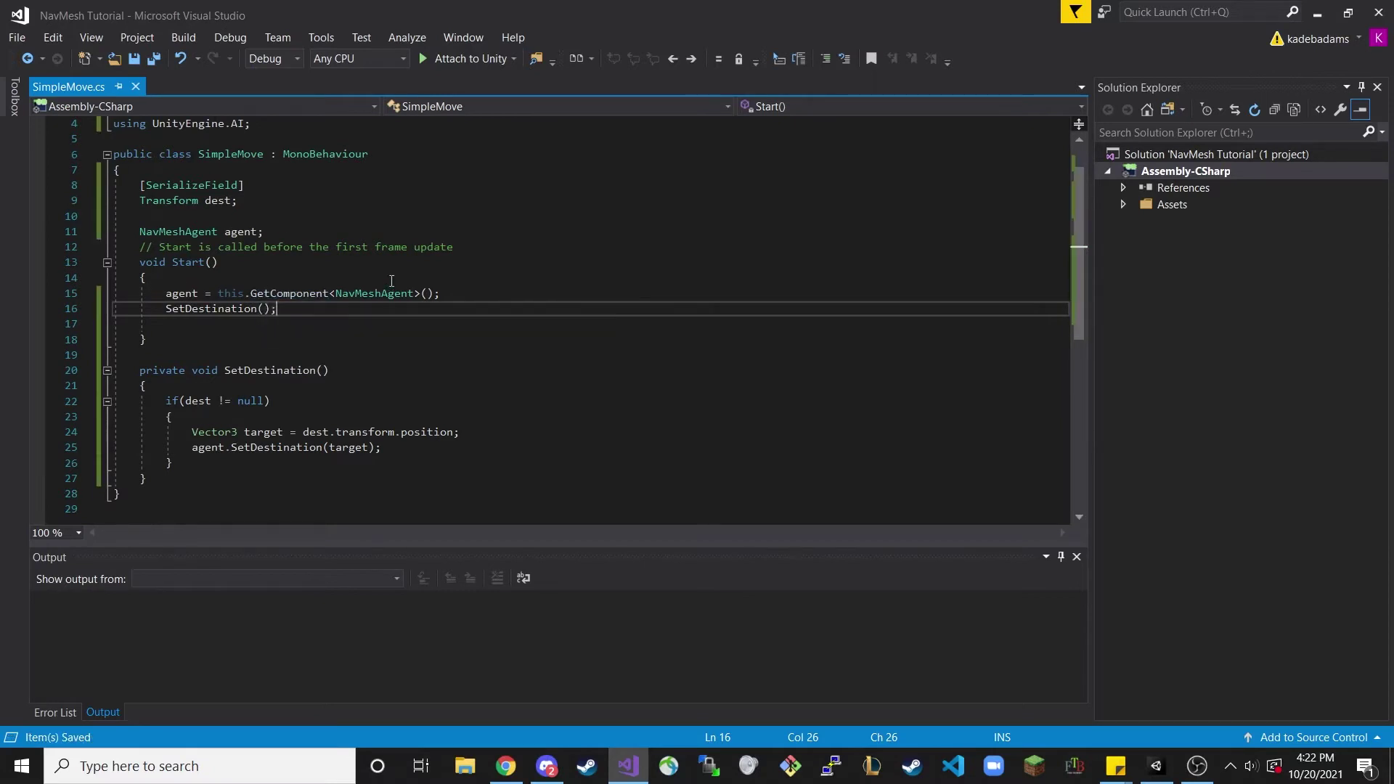
- Switch to Unity and add a 3D sphere to SampleScene
click(1156, 766)
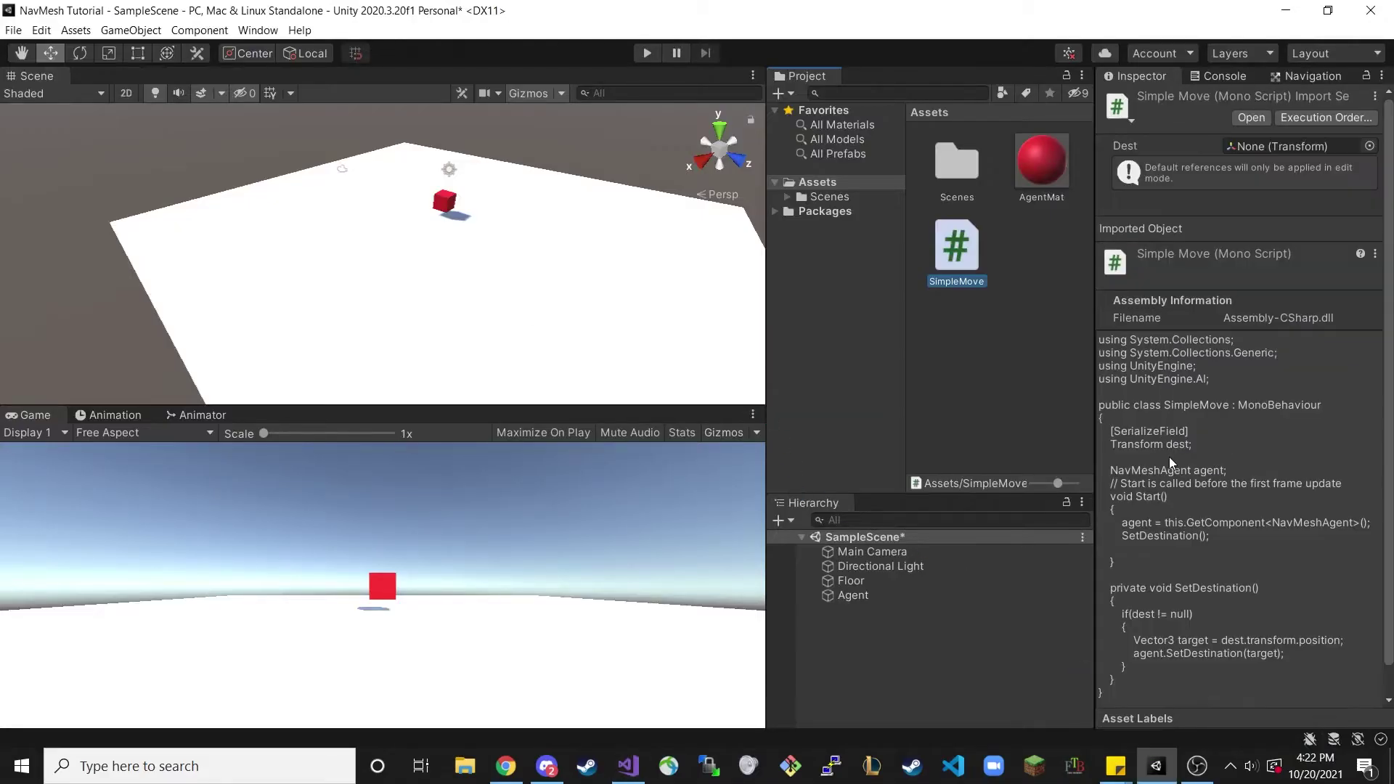
click(987, 365)
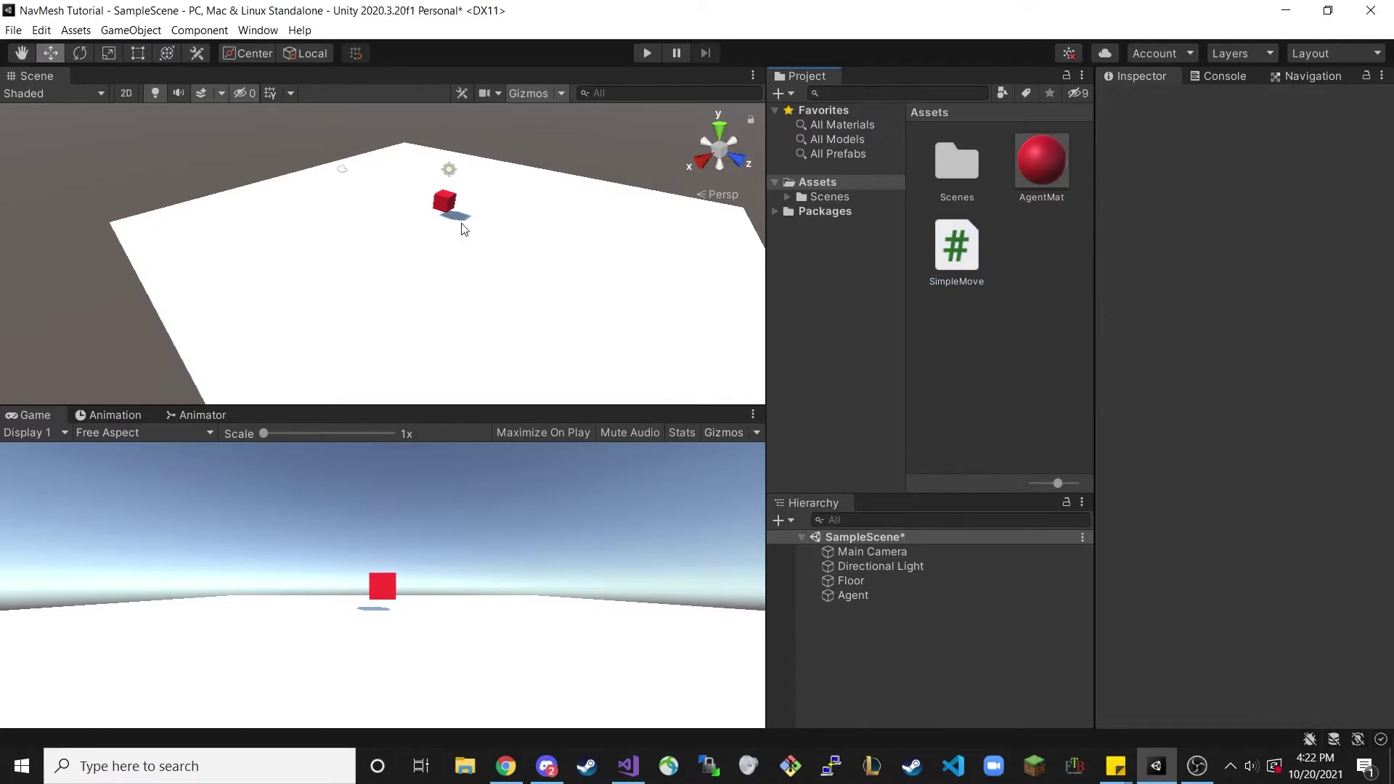
right_click(885, 630)
mouse_move(944, 517)
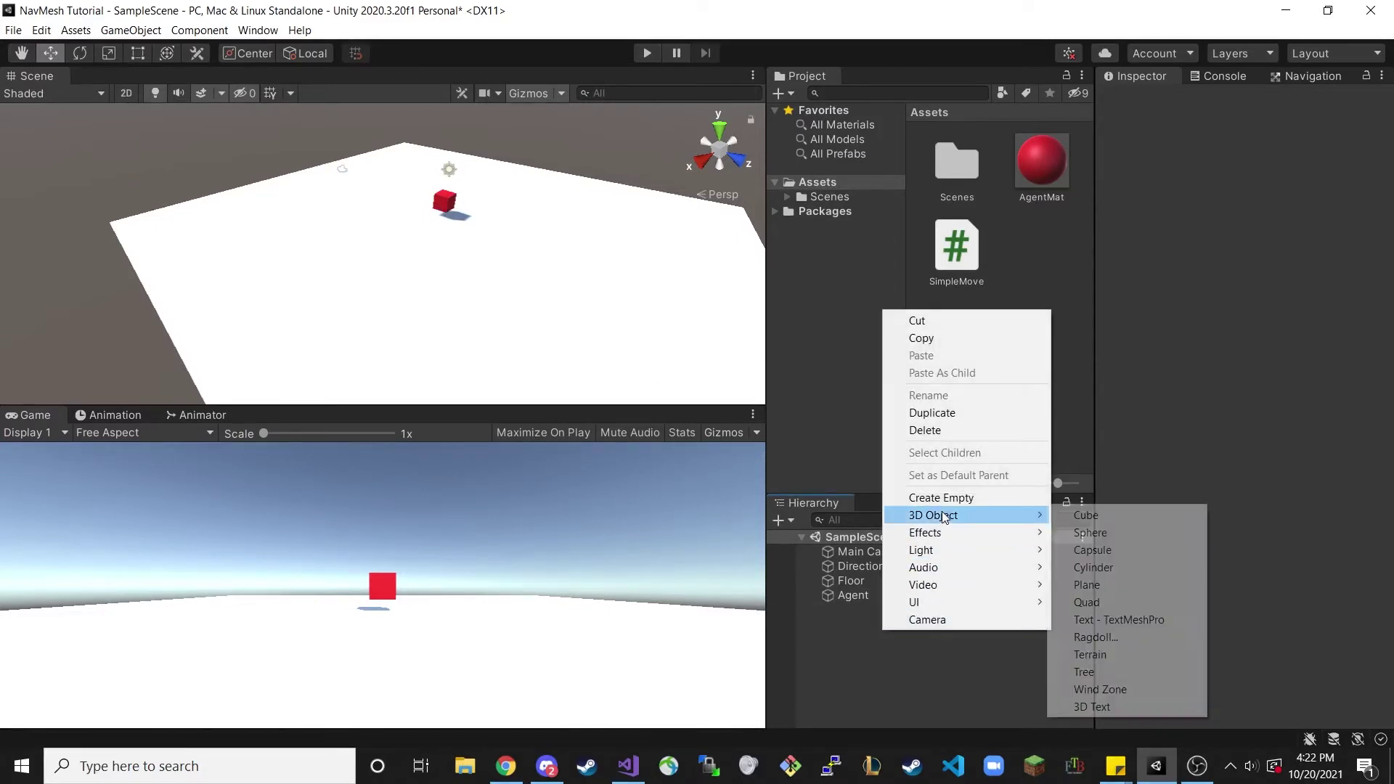
click(1091, 532)
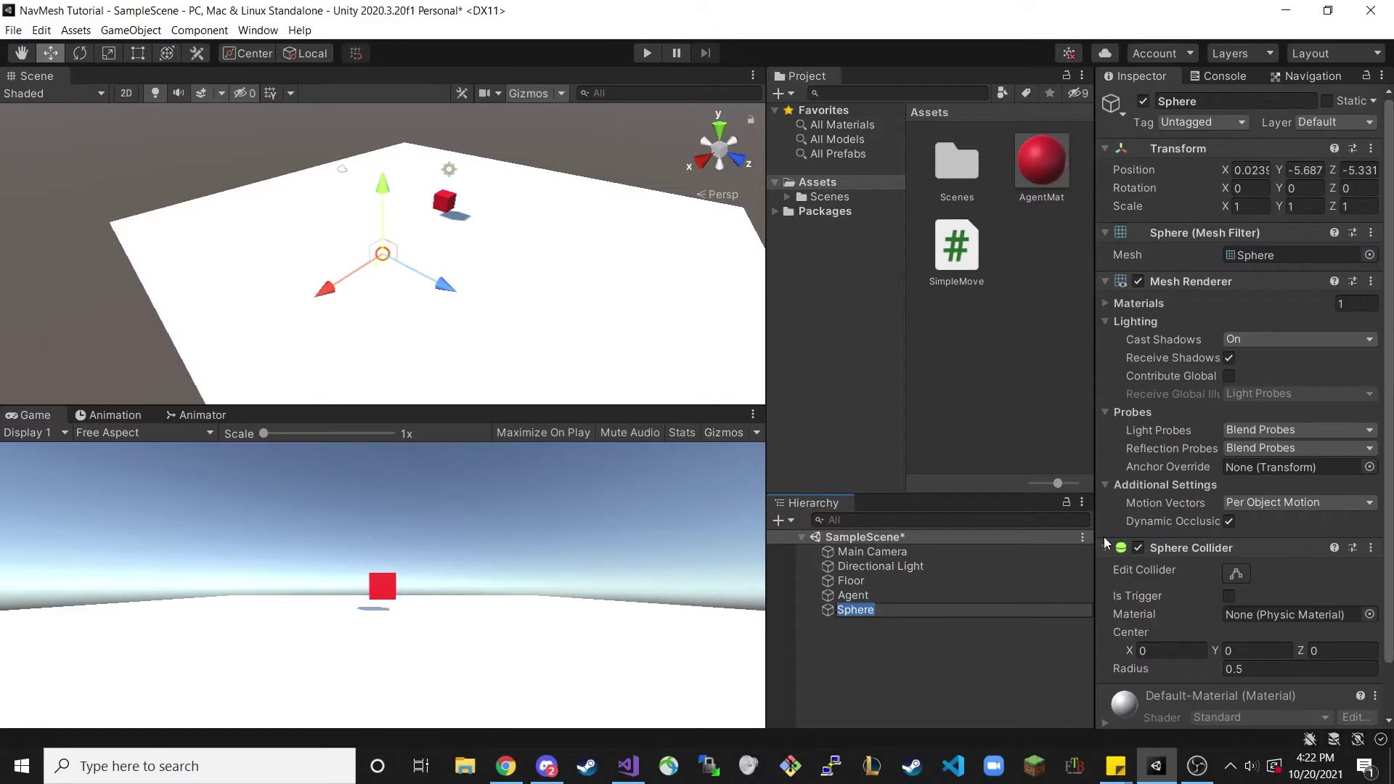
- Rename the new sphere to Target and reset its transform
text(Target)
key(Return)
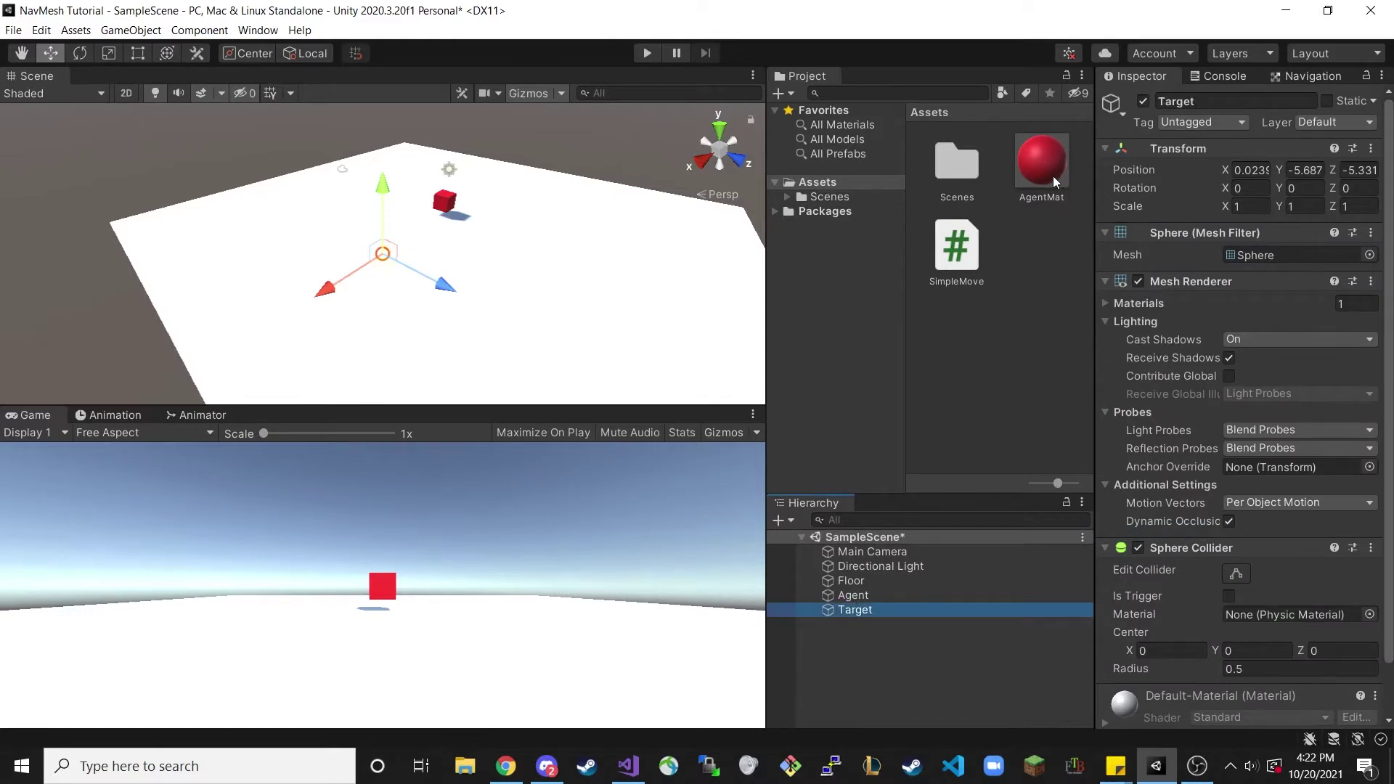
click(1371, 148)
click(1309, 169)
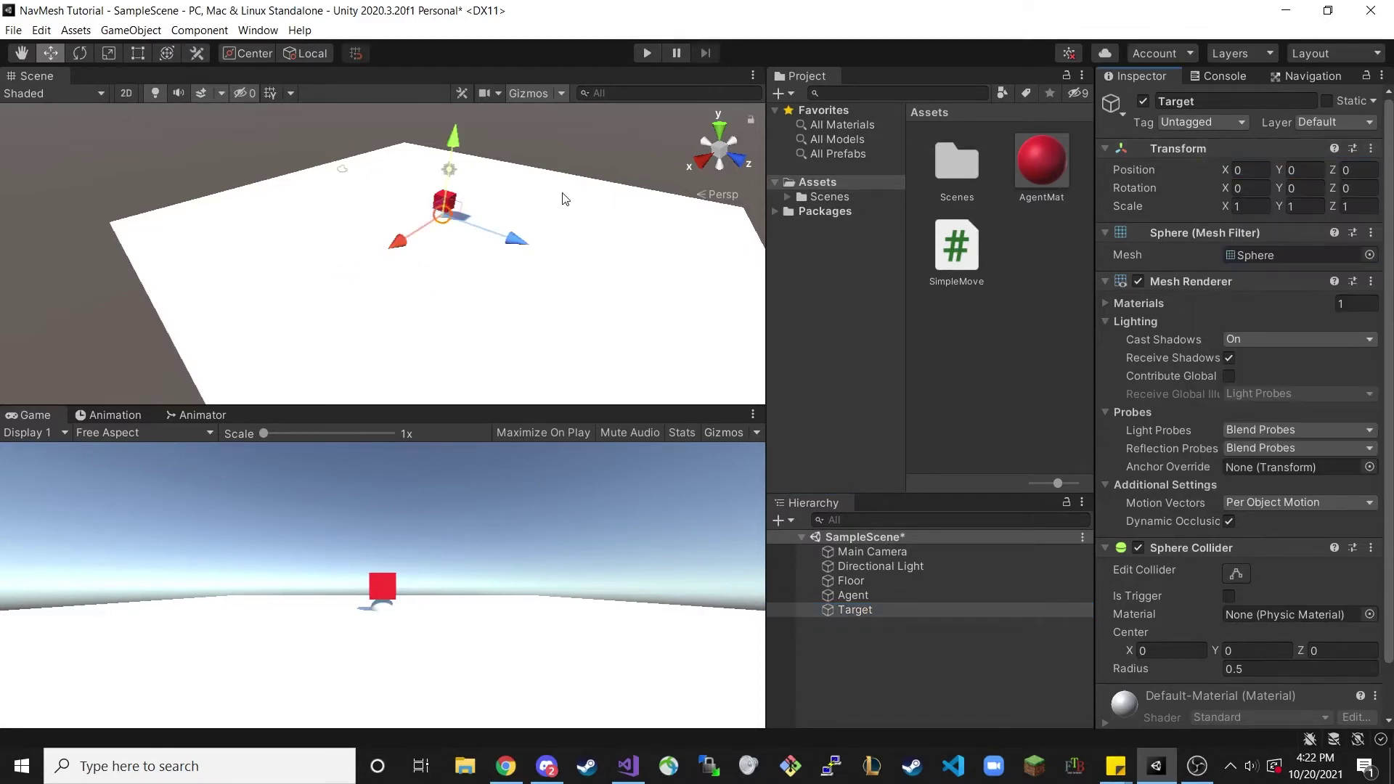
- Raise the Target sphere above the floor and move it well away from the red Agent cube along X and Z
click(447, 116)
click(855, 610)
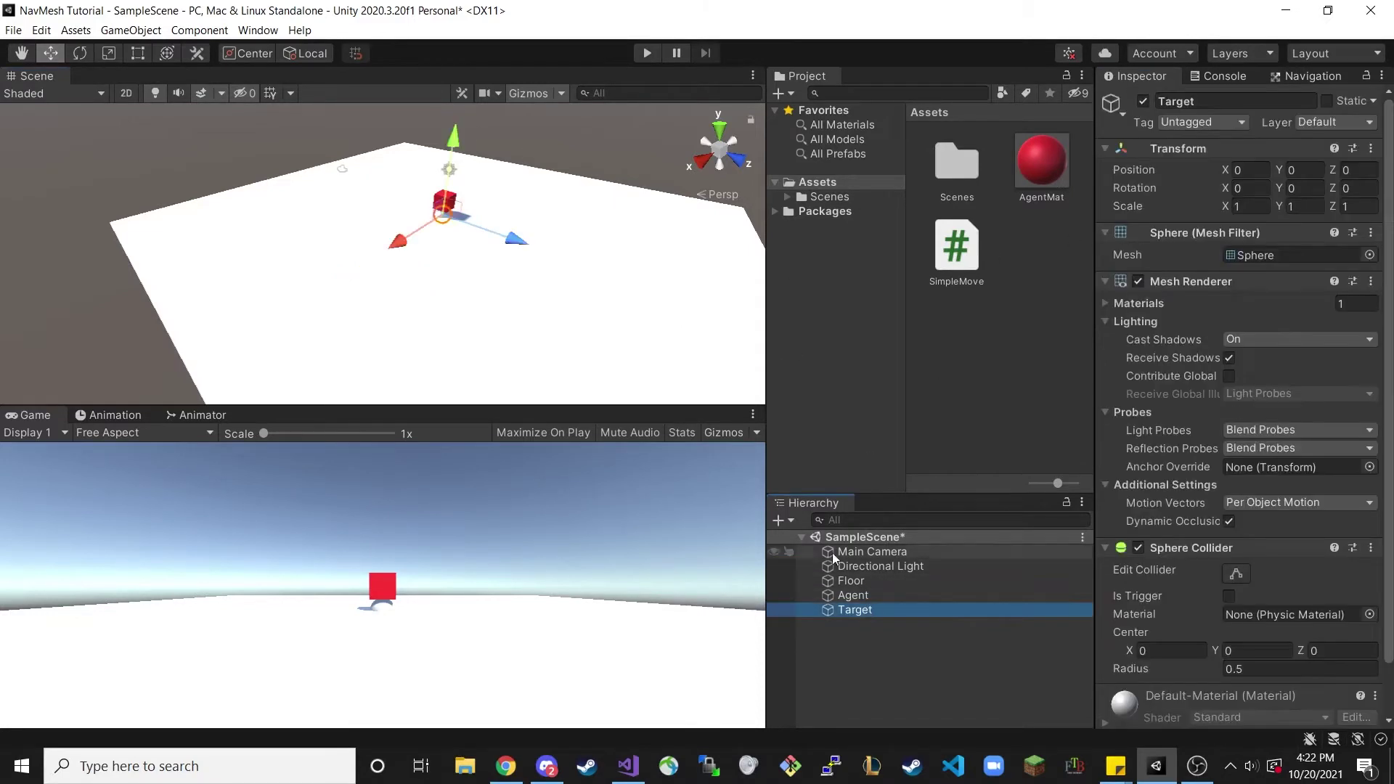
drag(448, 136, 450, 116)
drag(517, 222, 662, 182)
drag(605, 293, 593, 338)
- Create a new material named TargetMat in the Assets folder
right_click(1031, 312)
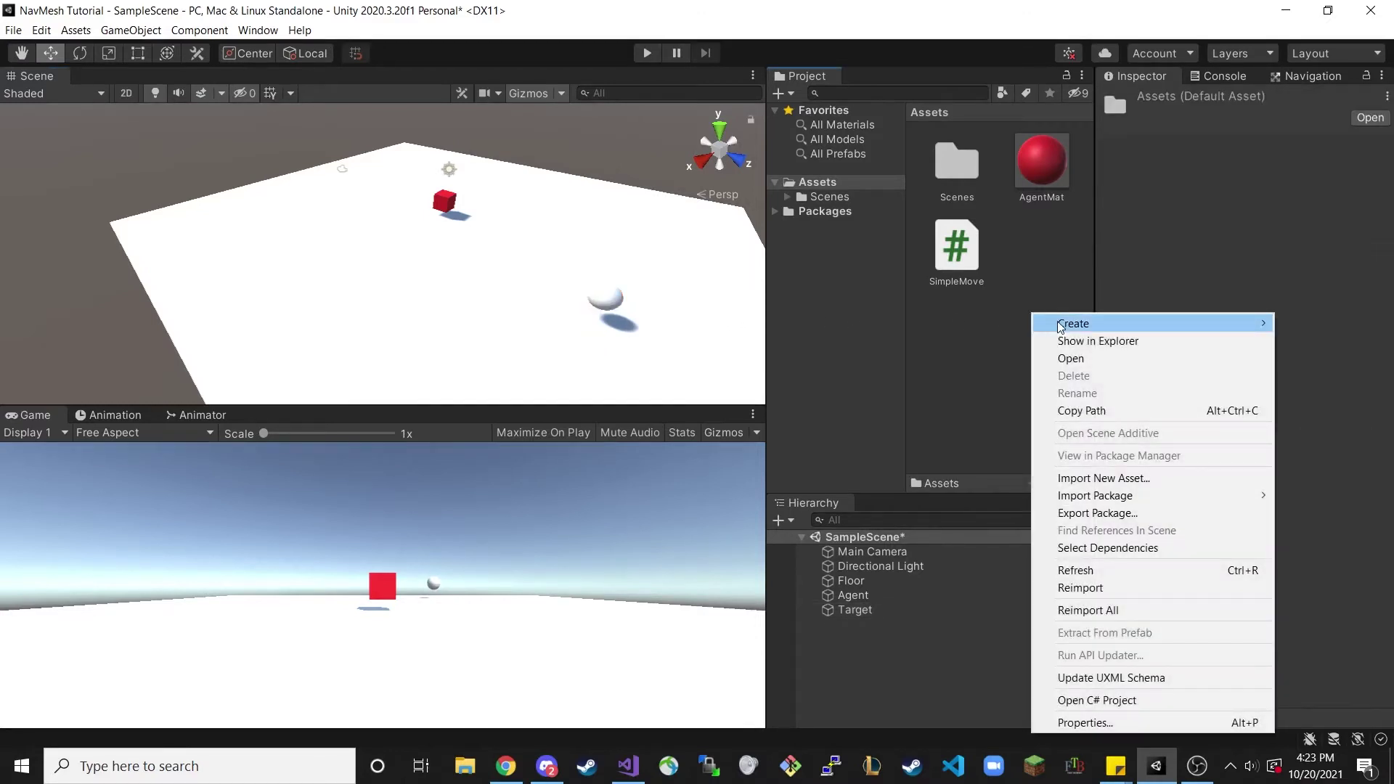
mouse_move(1060, 325)
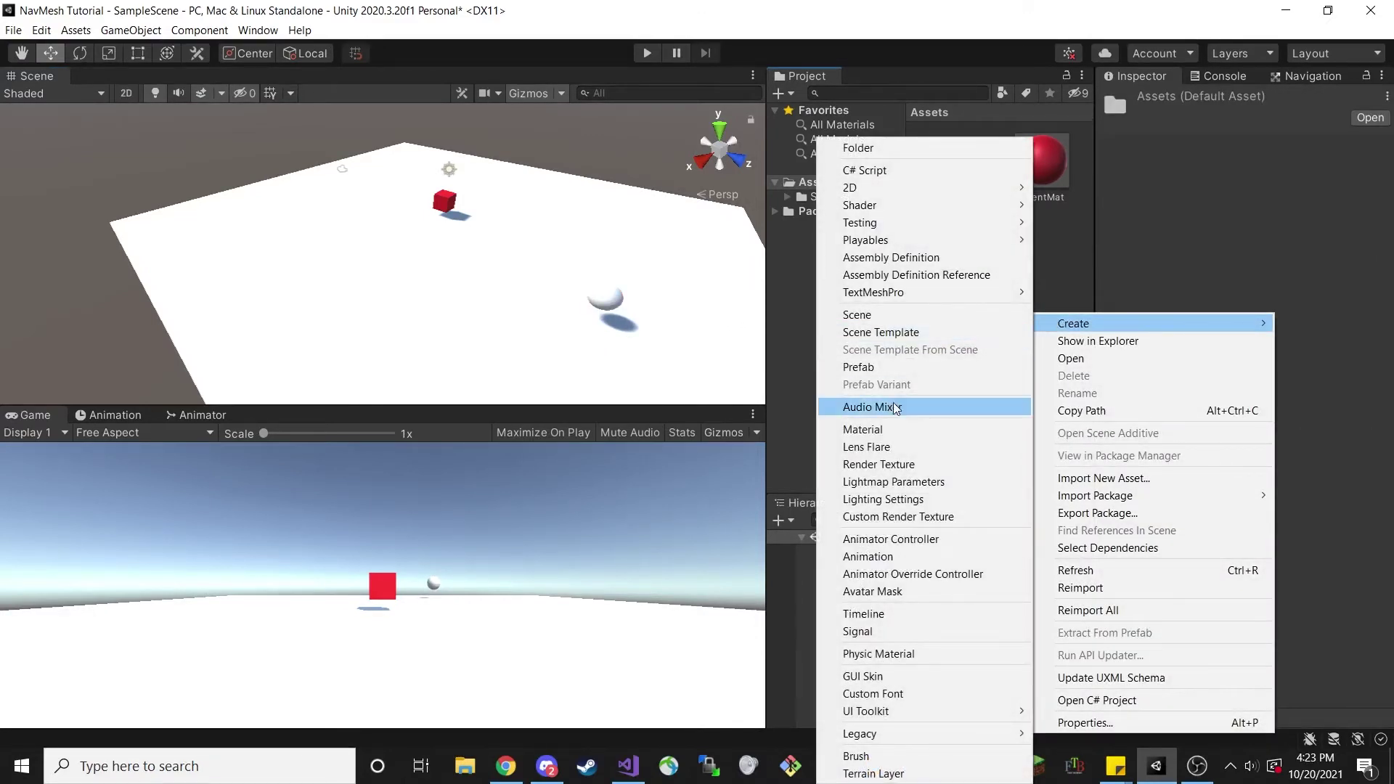
click(1002, 430)
text(TargetMat)
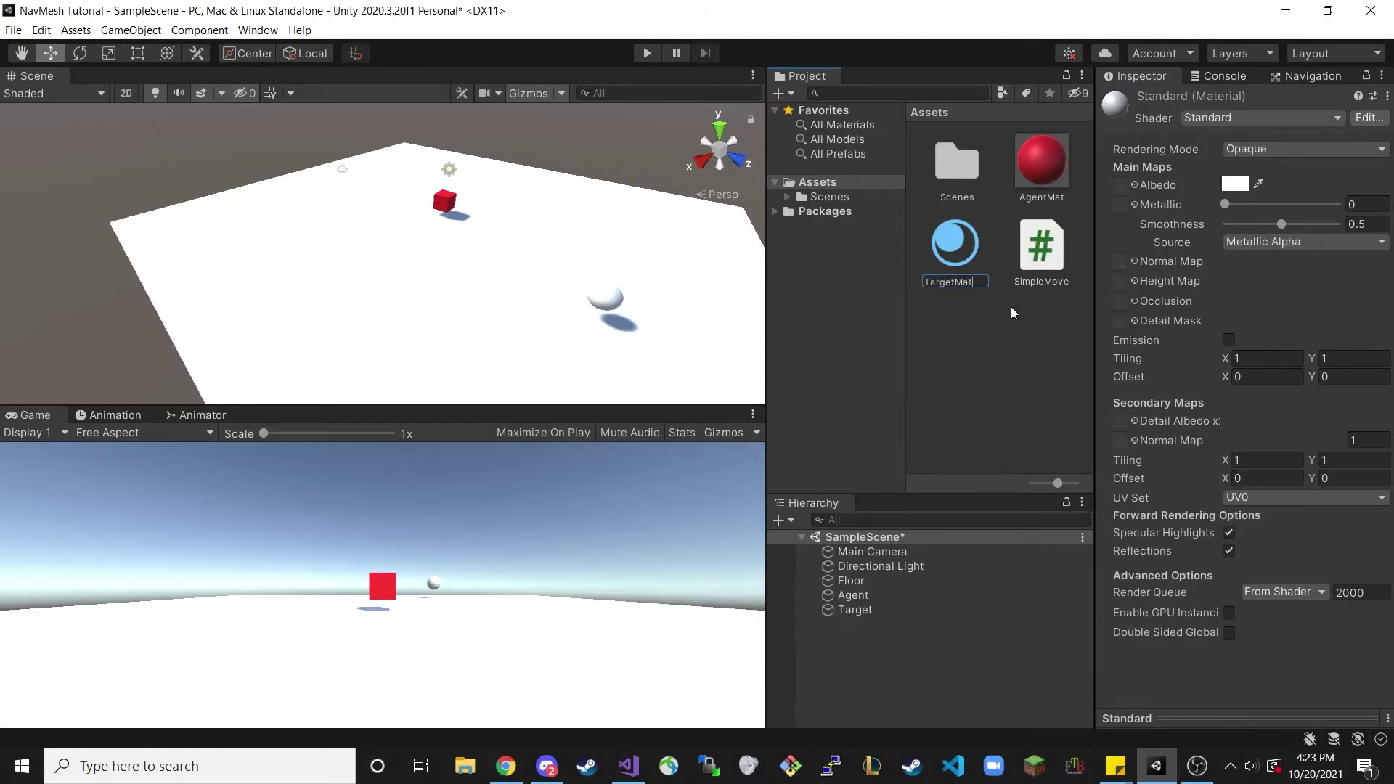
key(Return)
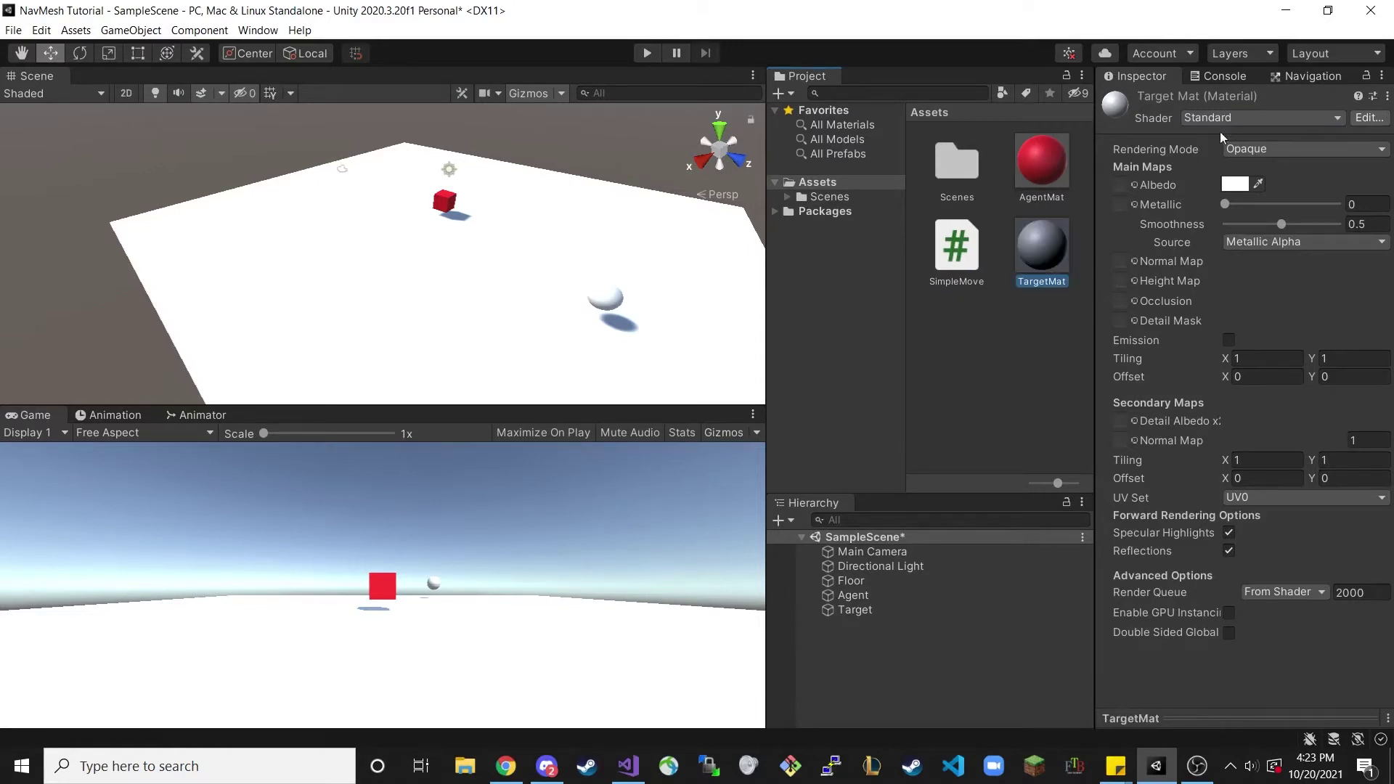
- Set TargetMat's albedo to a saturated blue and apply the material to the Target sphere
click(1237, 183)
click(1218, 401)
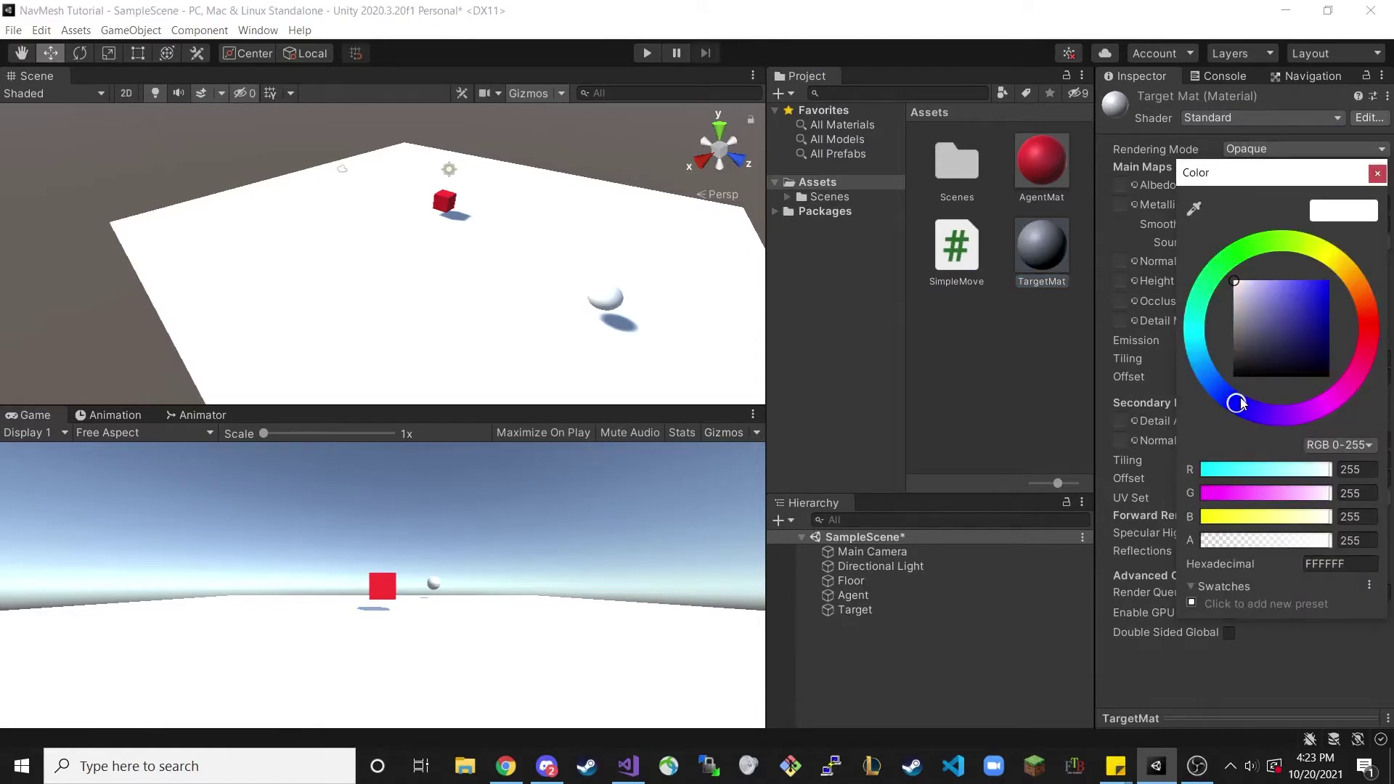
click(1326, 284)
click(1377, 174)
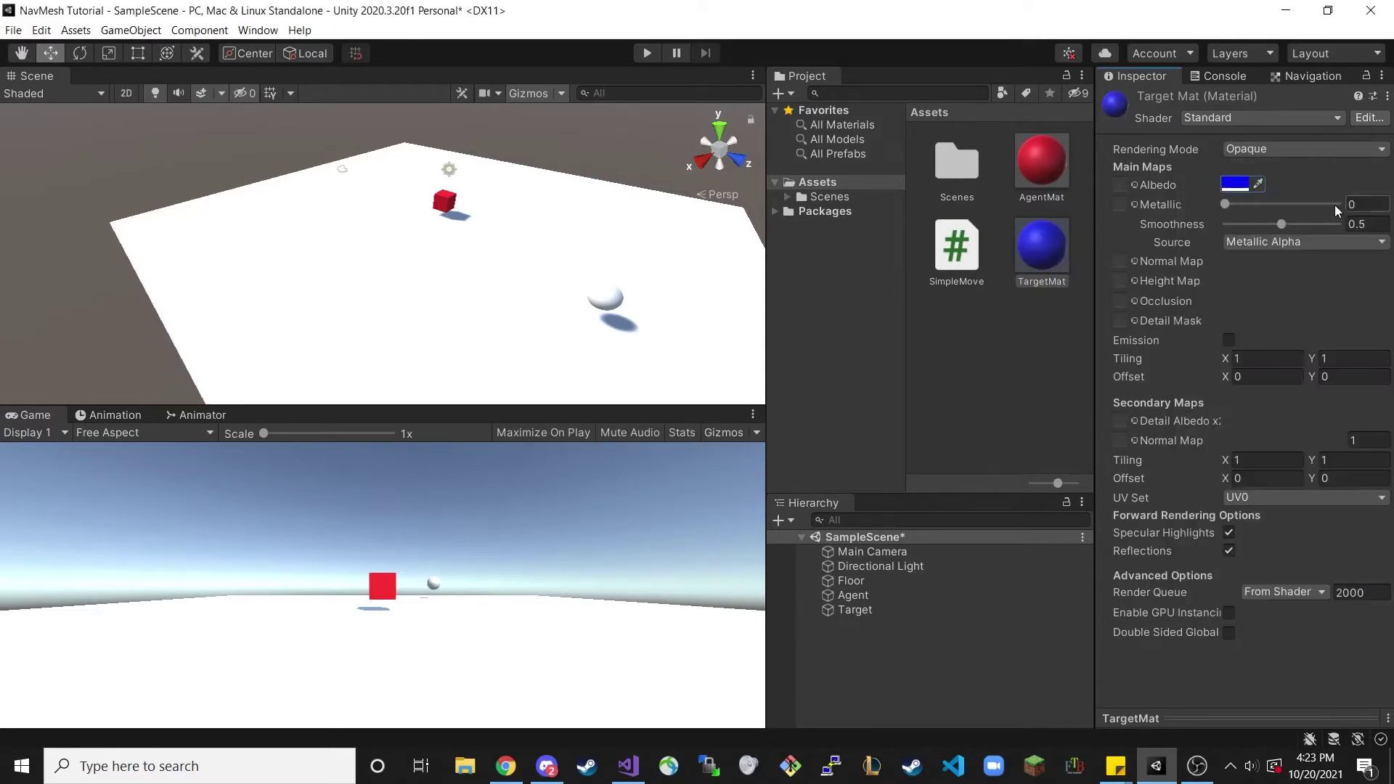
drag(1044, 251, 869, 613)
- Assign the Target object as Dest in the Agent's Simple Move script component
click(863, 599)
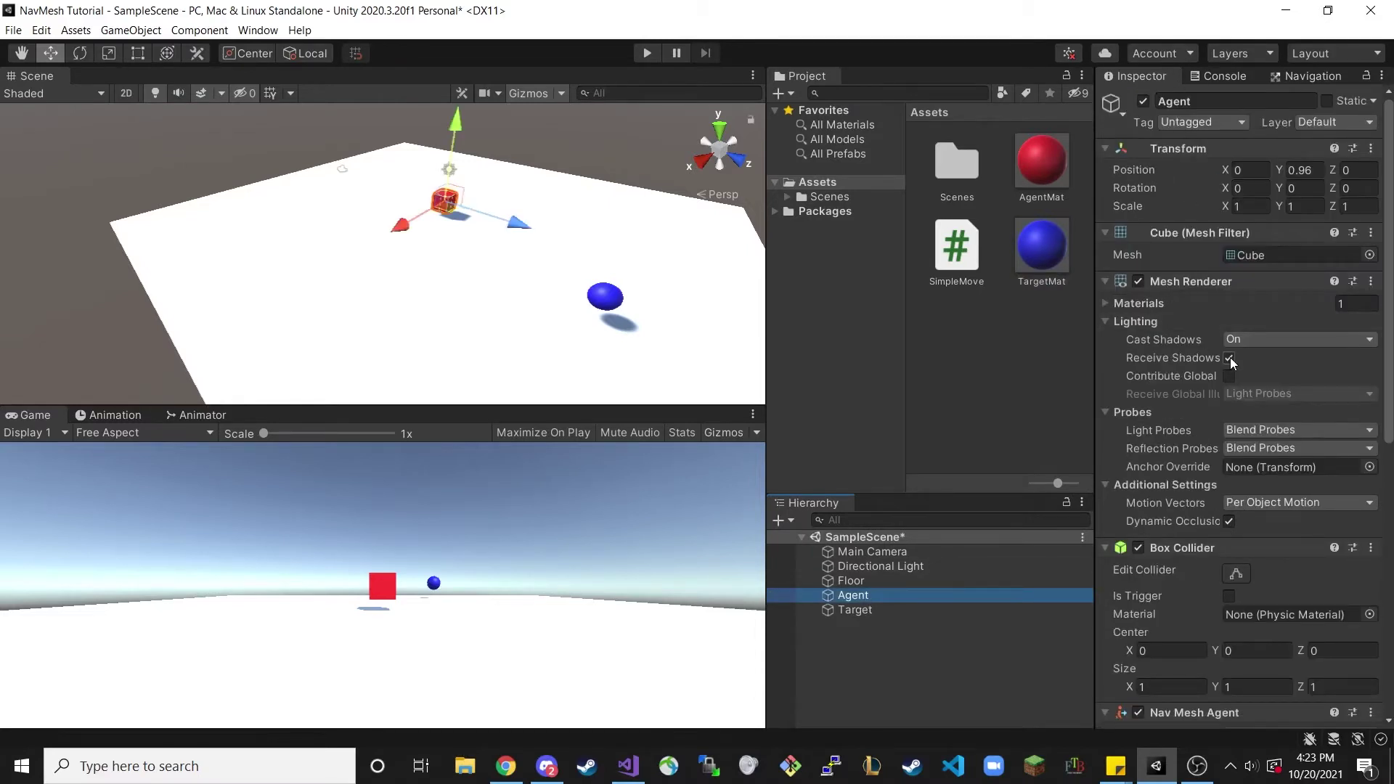
scroll(1230, 357, down, 10)
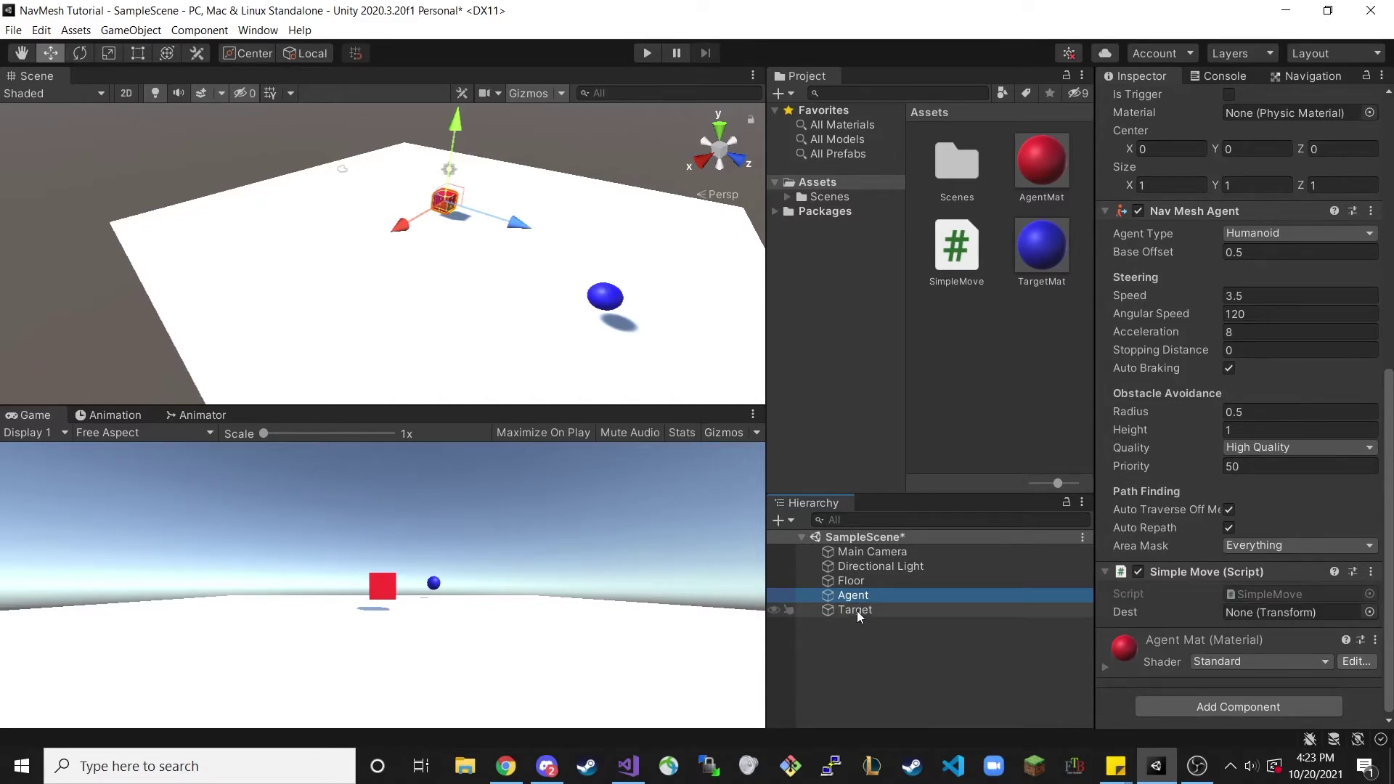
drag(857, 612, 1257, 617)
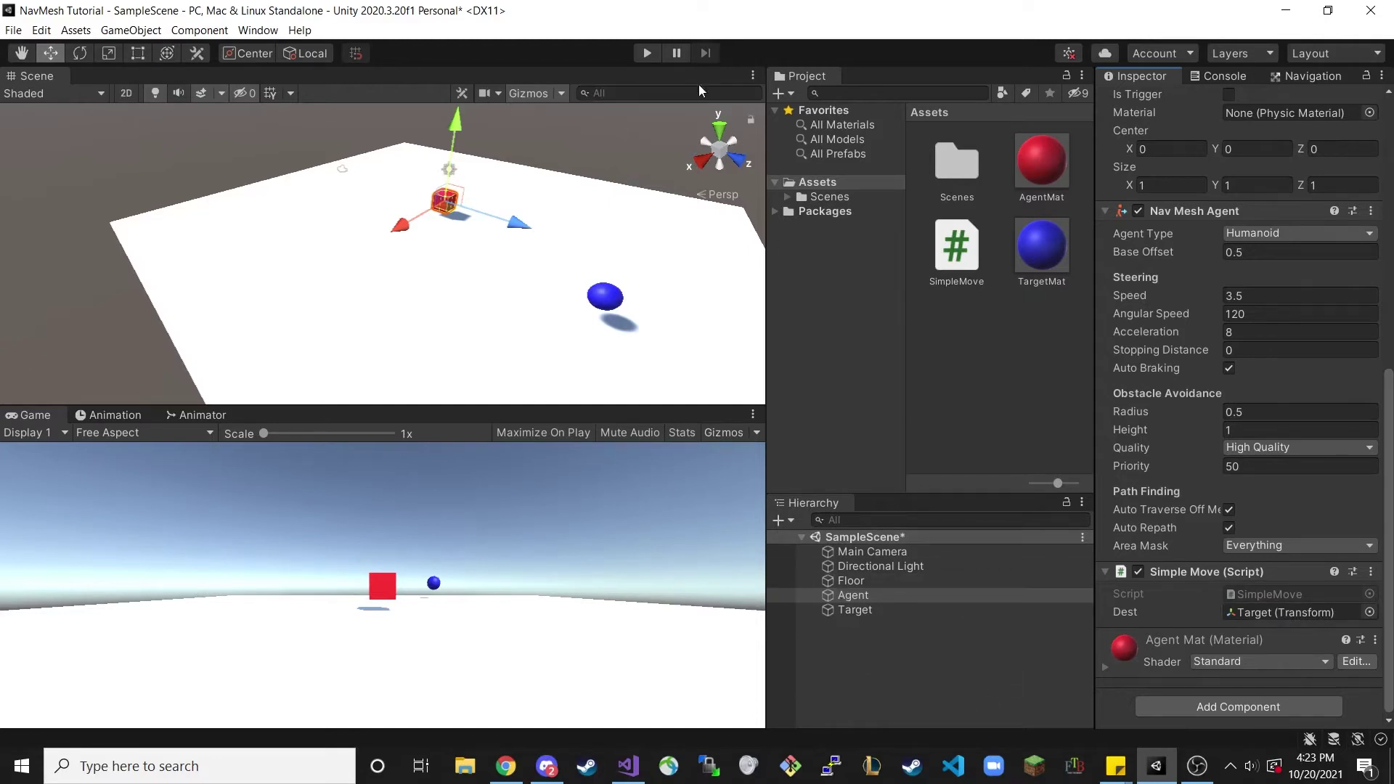
- Run the scene to check whether the Agent moves to the Target, and stop play mode
click(646, 53)
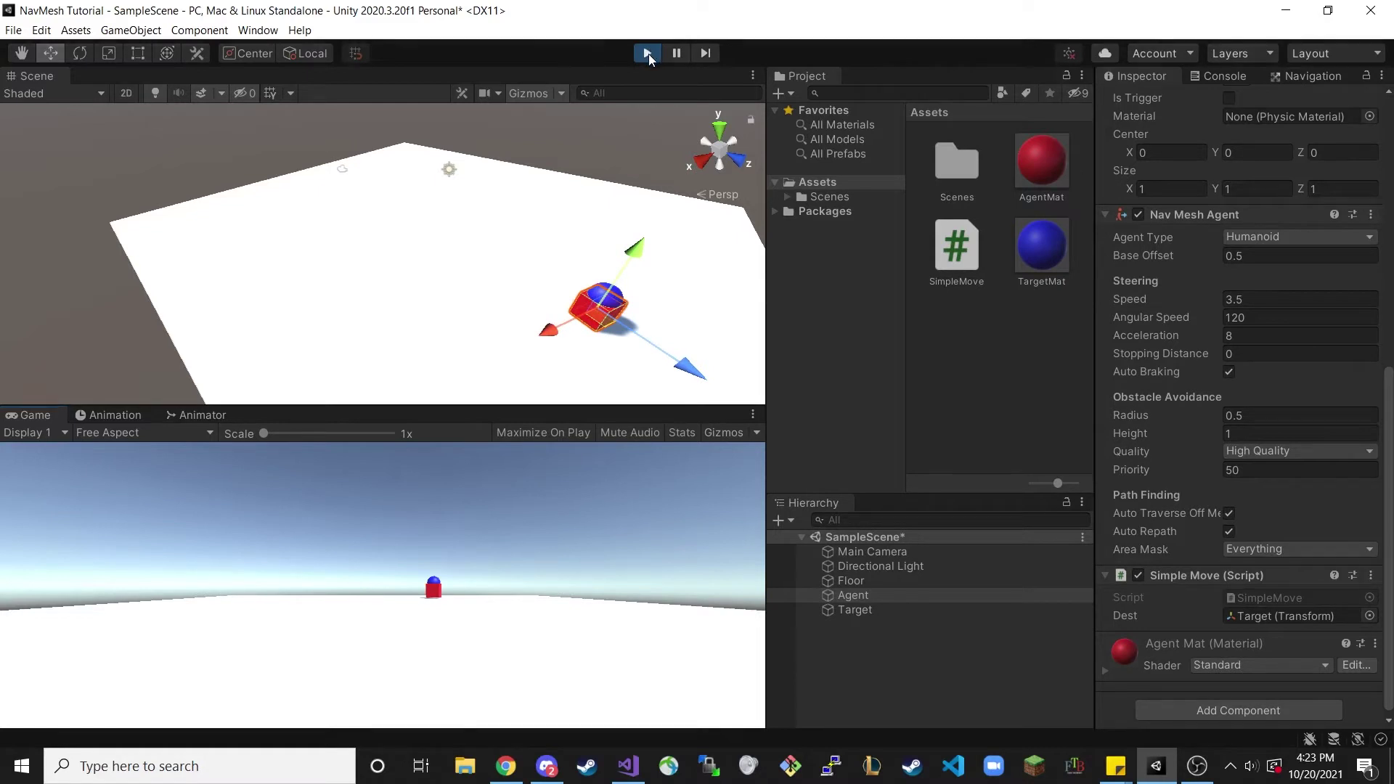
click(647, 54)
- Lower the Target sphere slightly to a Y position of about 0.91
click(1035, 247)
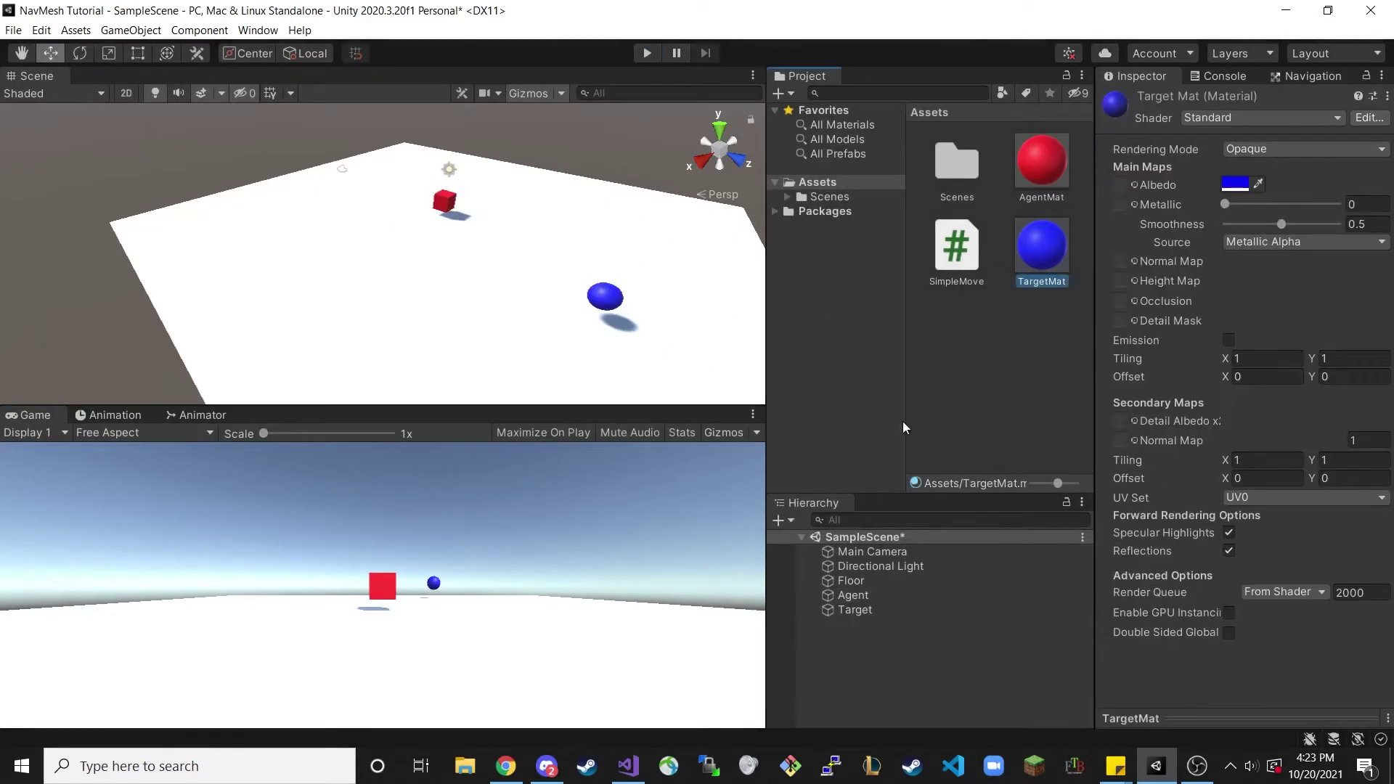
click(854, 610)
drag(648, 238, 650, 247)
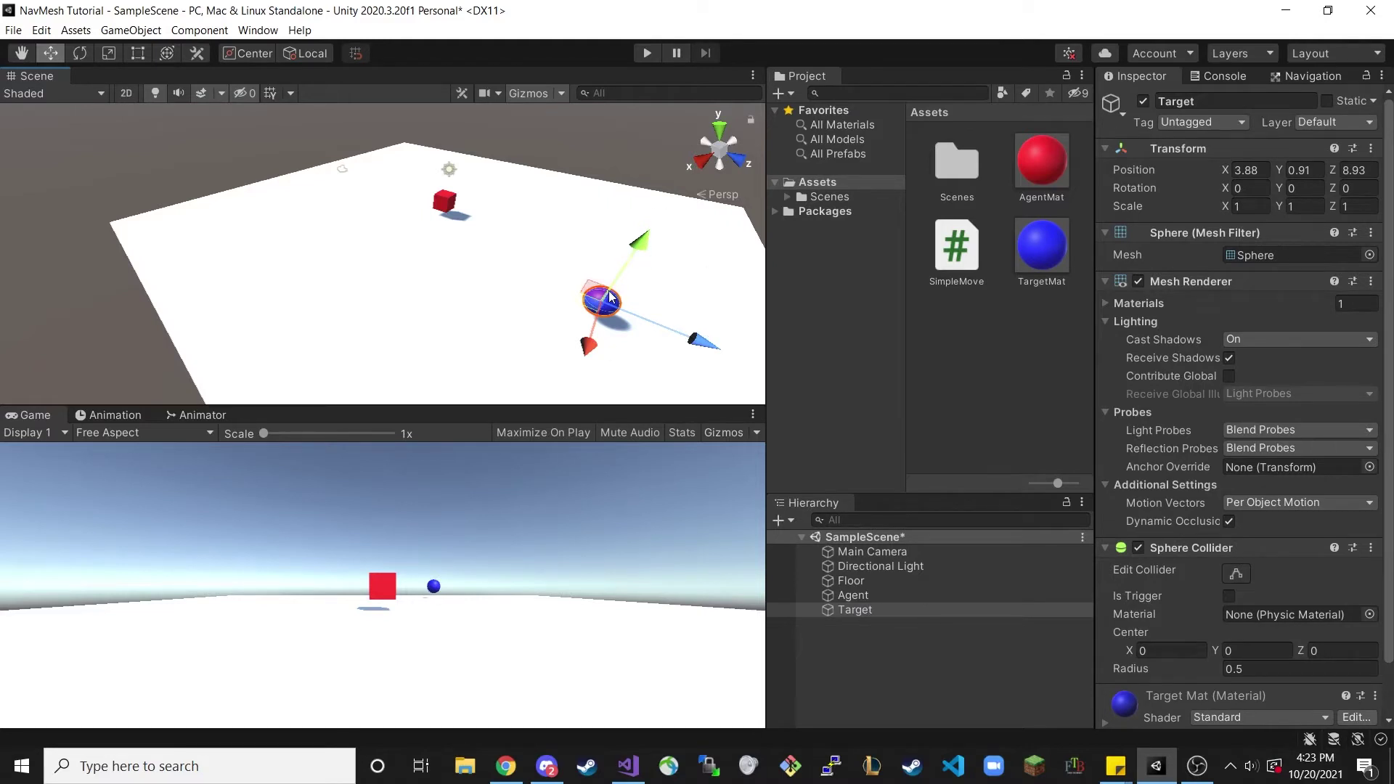
- Add a 3D cube to the scene and reset its transform
right_click(858, 656)
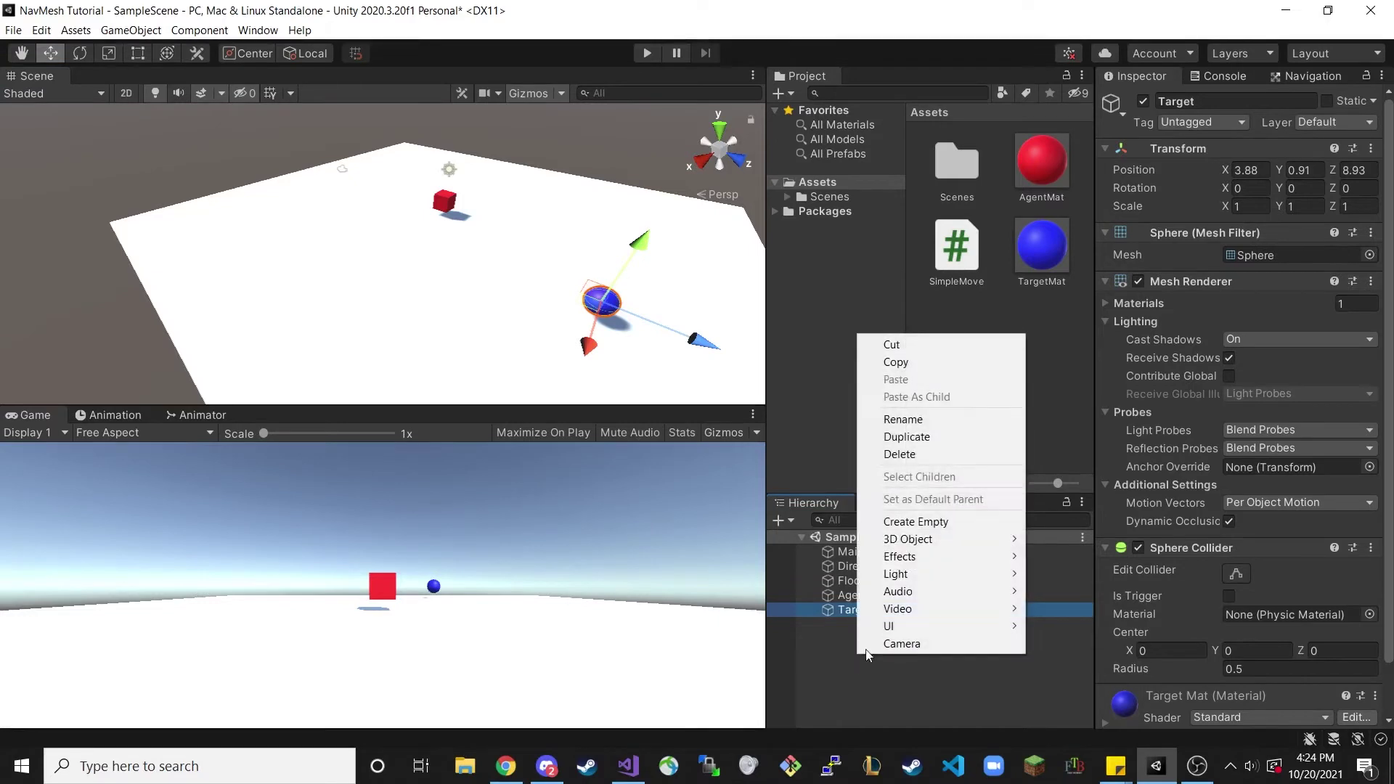
mouse_move(907, 547)
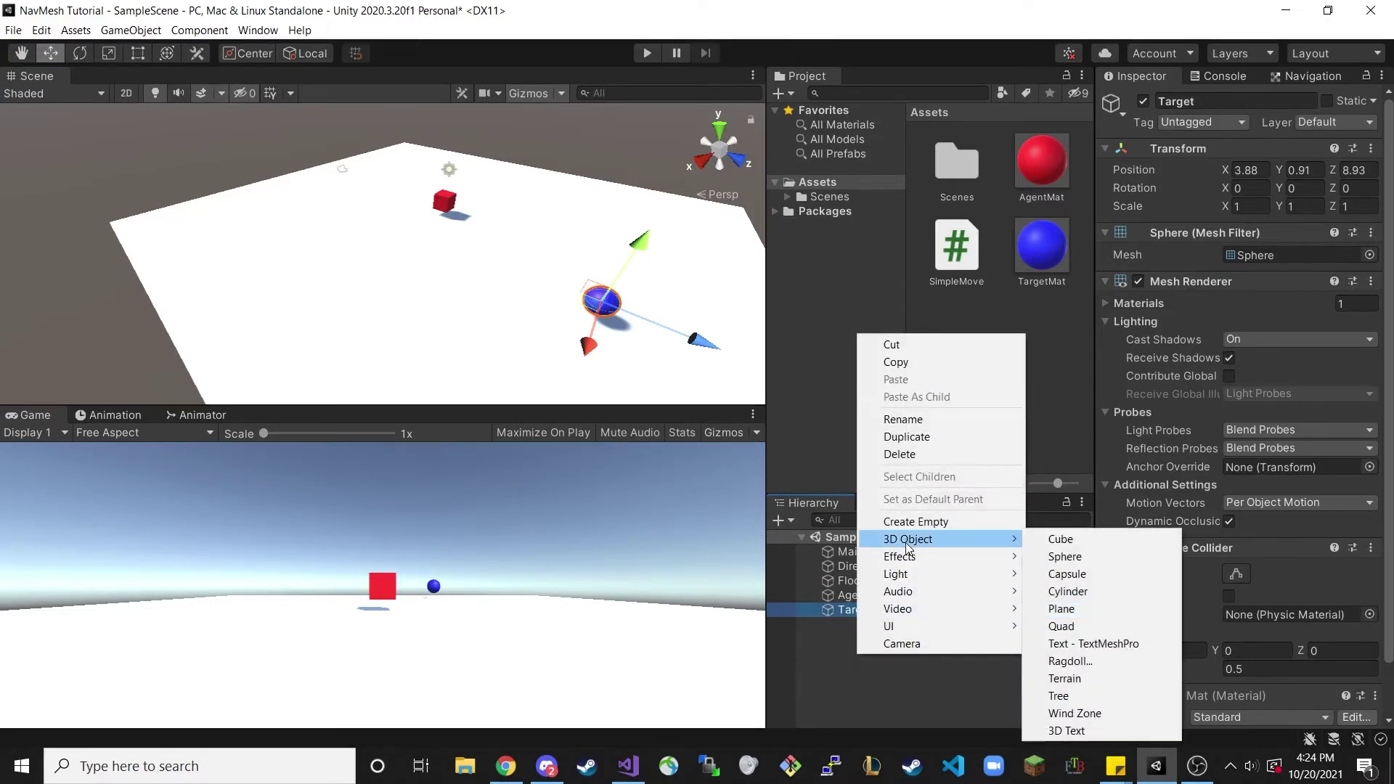
click(1061, 539)
click(1371, 149)
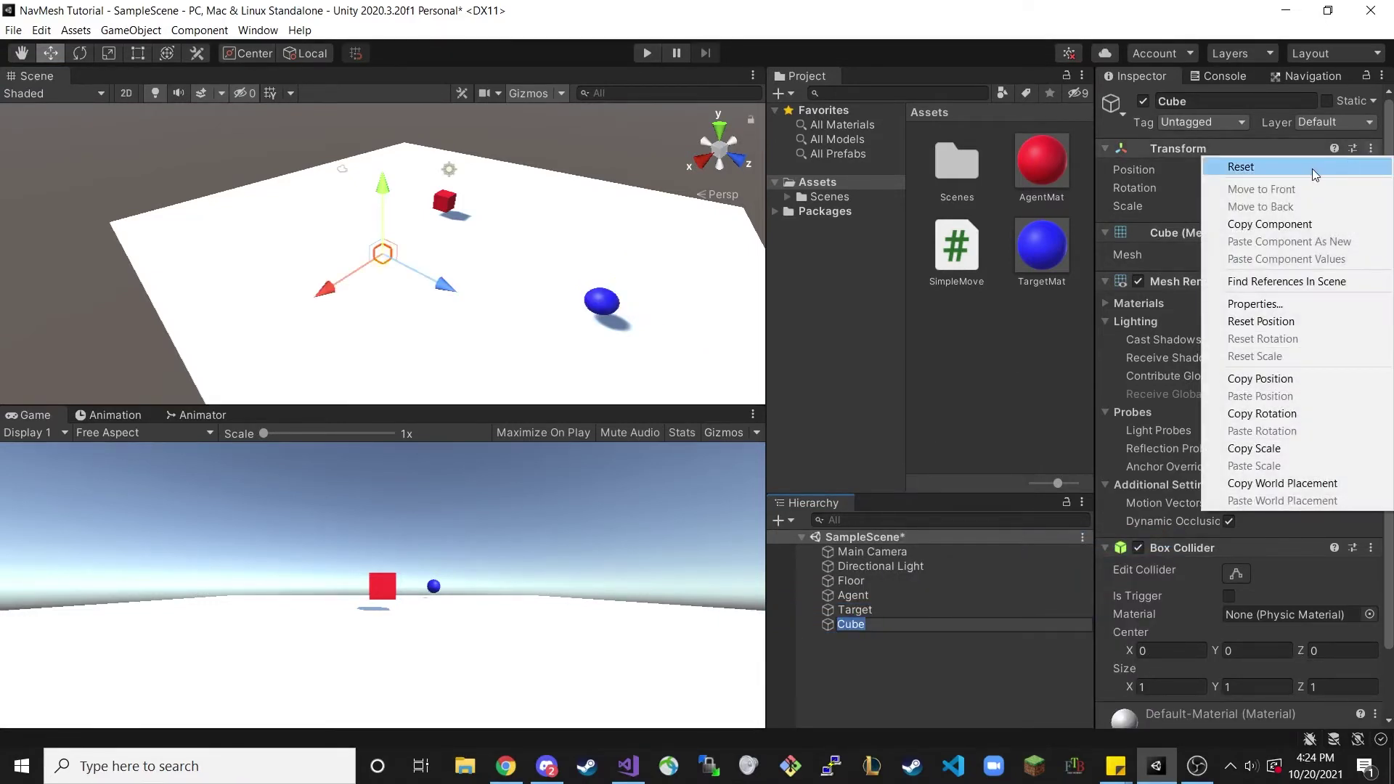
click(1300, 164)
- Move the new cube between the Agent and the Target, to about X 3.61, Y 1.29, Z 5.7
drag(457, 146, 456, 121)
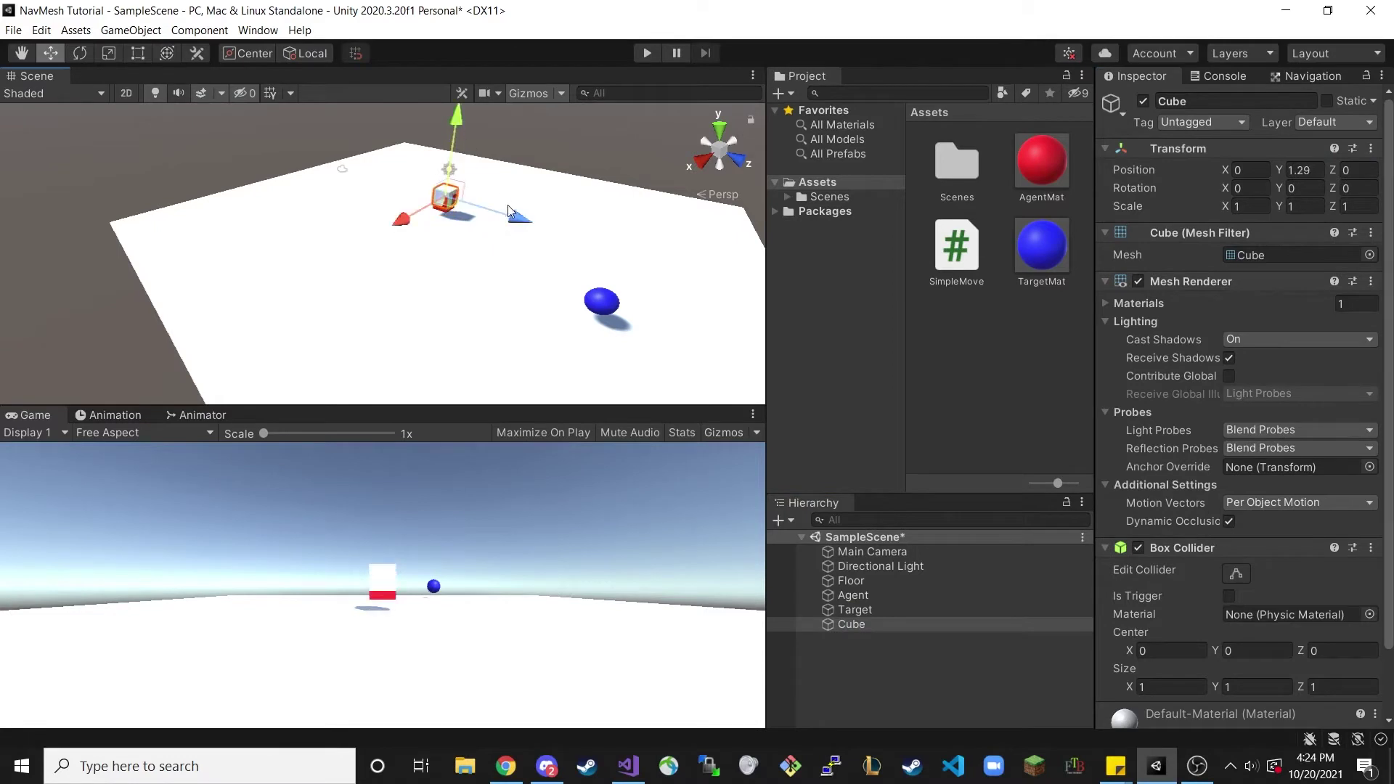
drag(508, 205, 624, 266)
drag(512, 260, 491, 286)
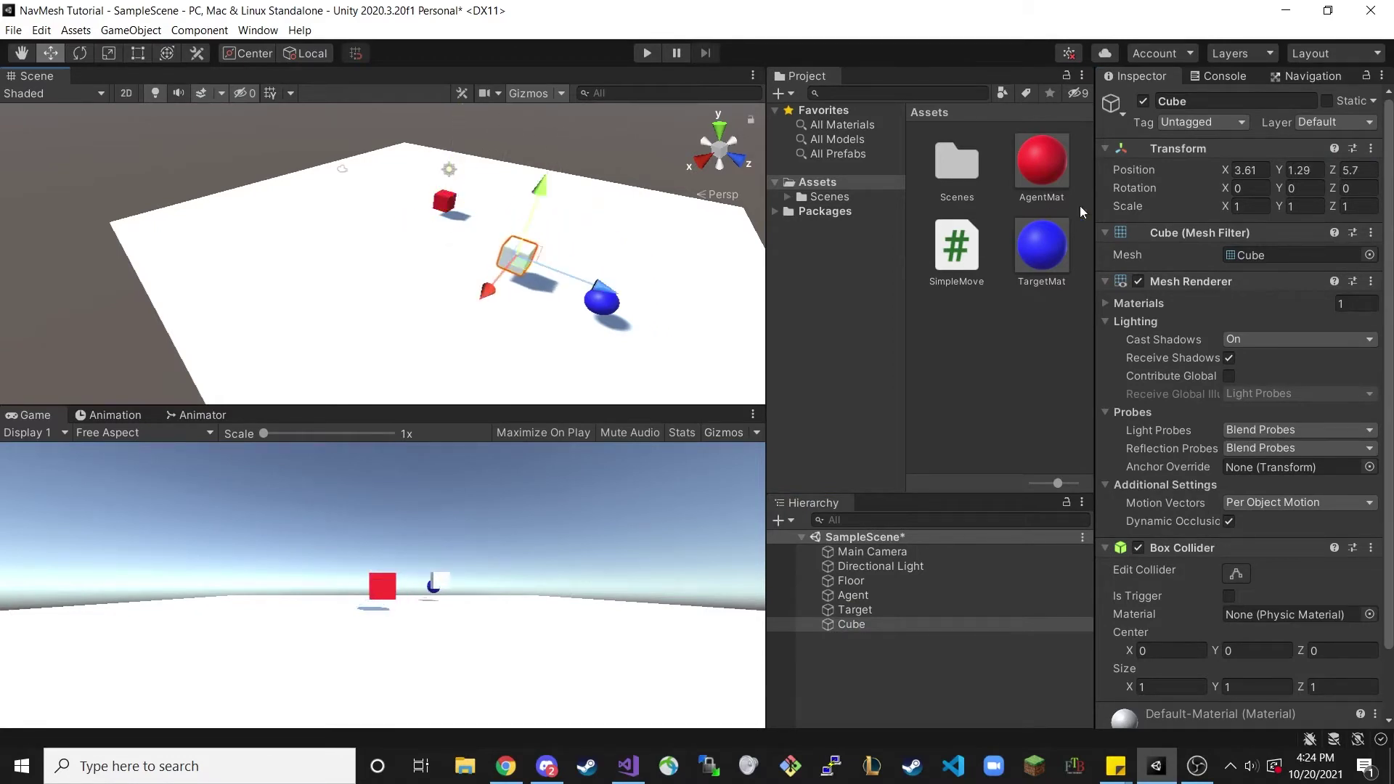
- Set the cube's scale to X 5, Y 5, Z 10
click(1252, 207)
text(5)
key(Tab)
text(5)
click(1358, 207)
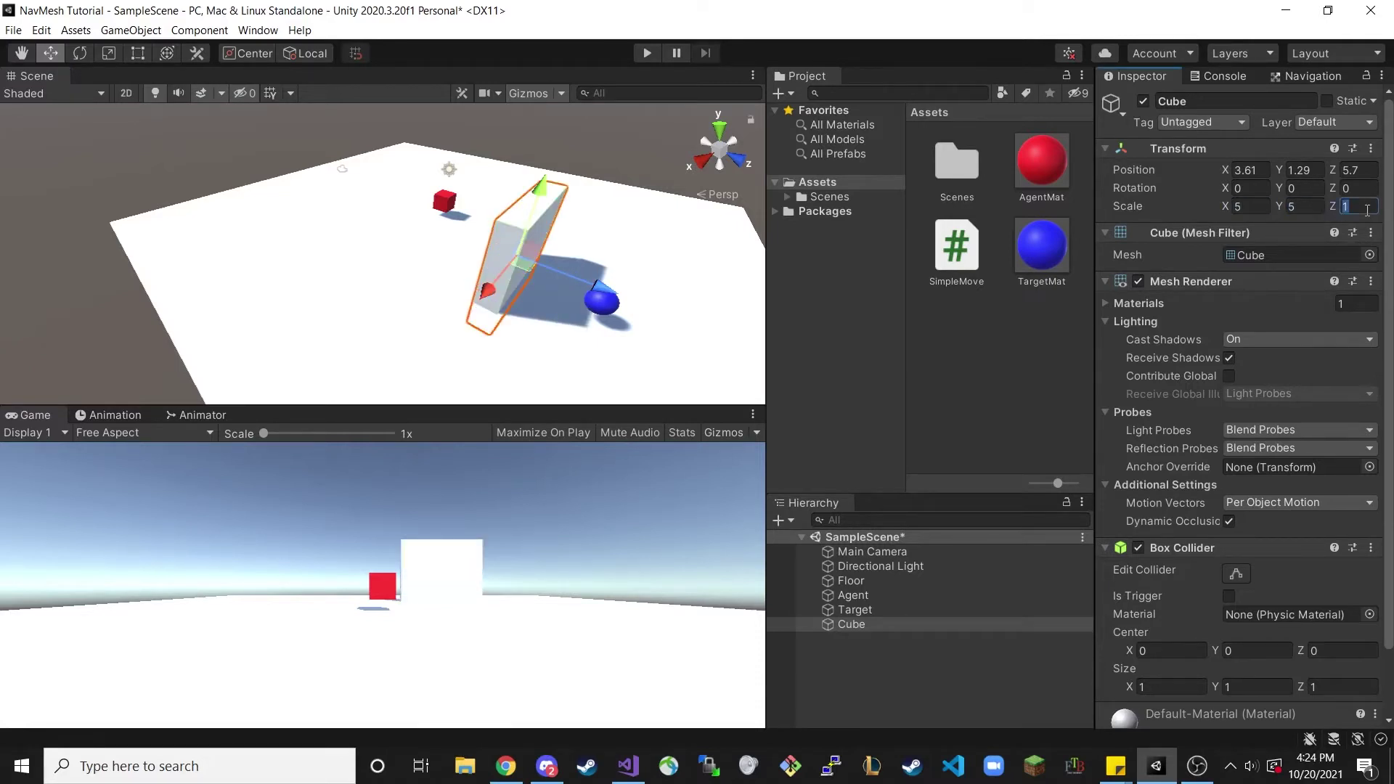
text(10)
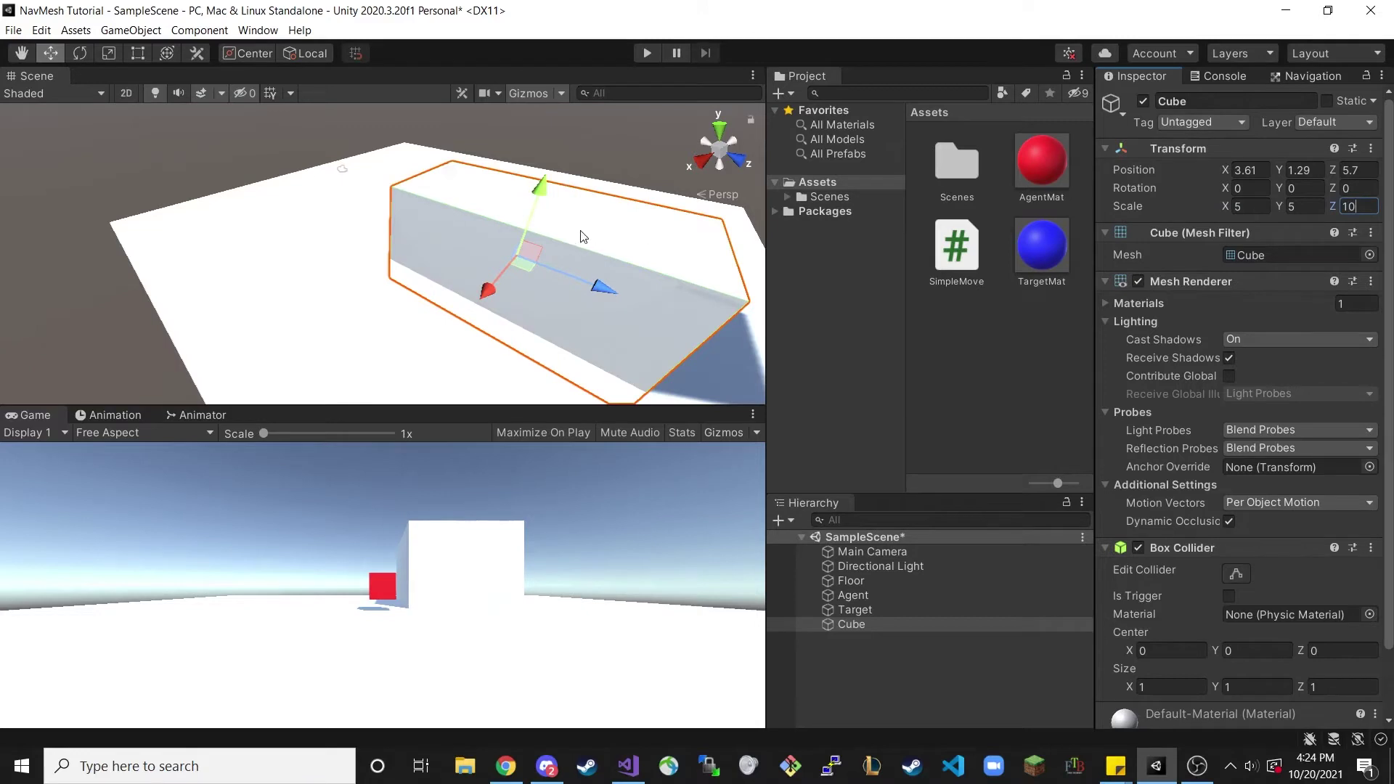
- Rotate the cube to -90 degrees about Y and move it to about X 1.82, Z 4.43
alt+drag(581, 238, 314, 299)
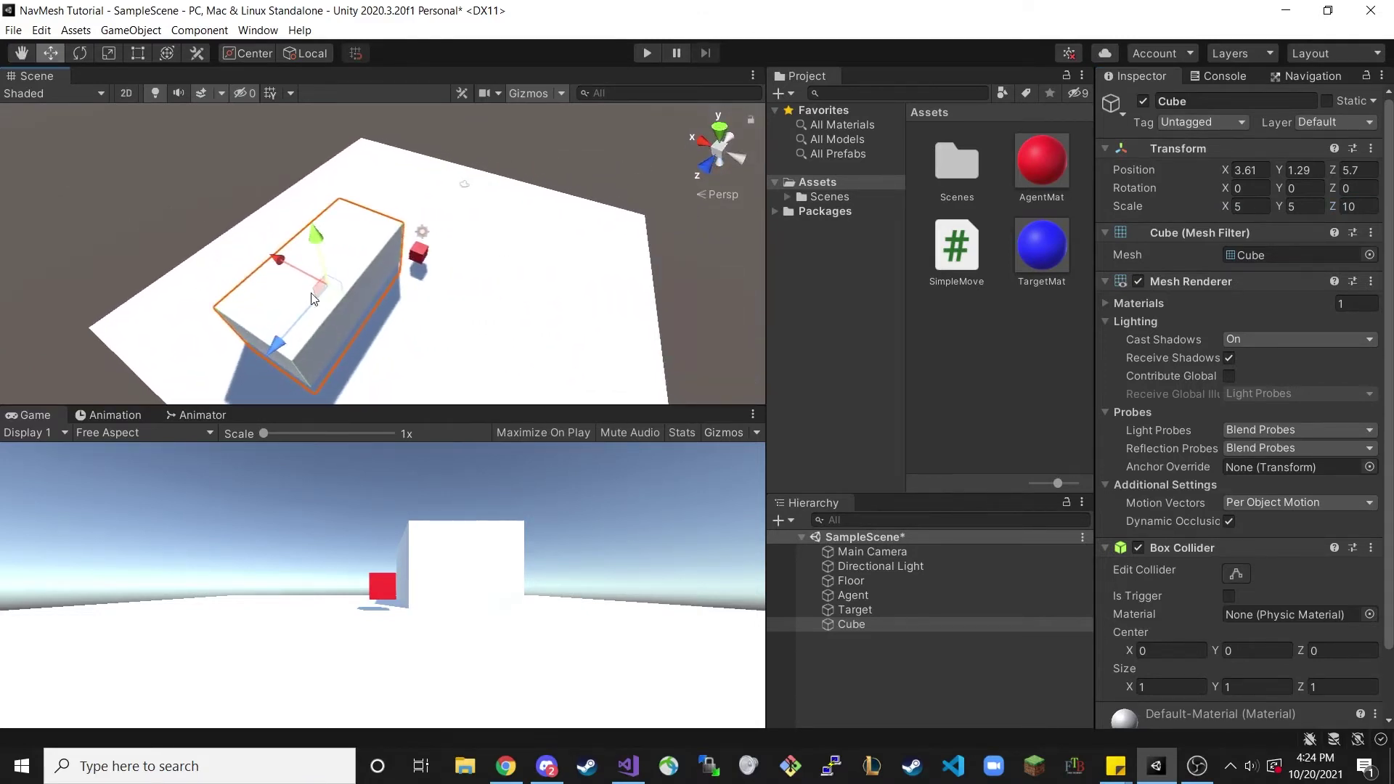
click(80, 53)
drag(304, 360, 420, 303)
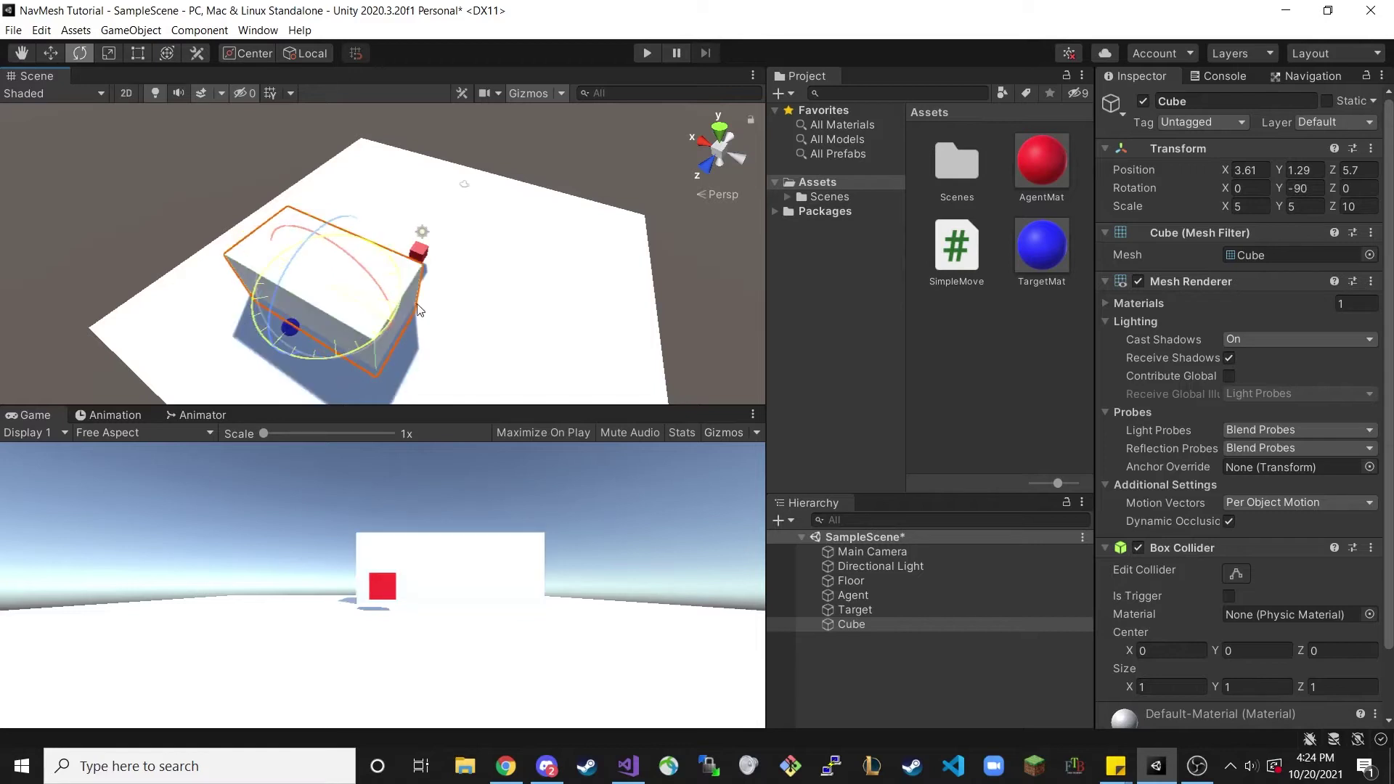
click(48, 53)
drag(332, 308, 413, 278)
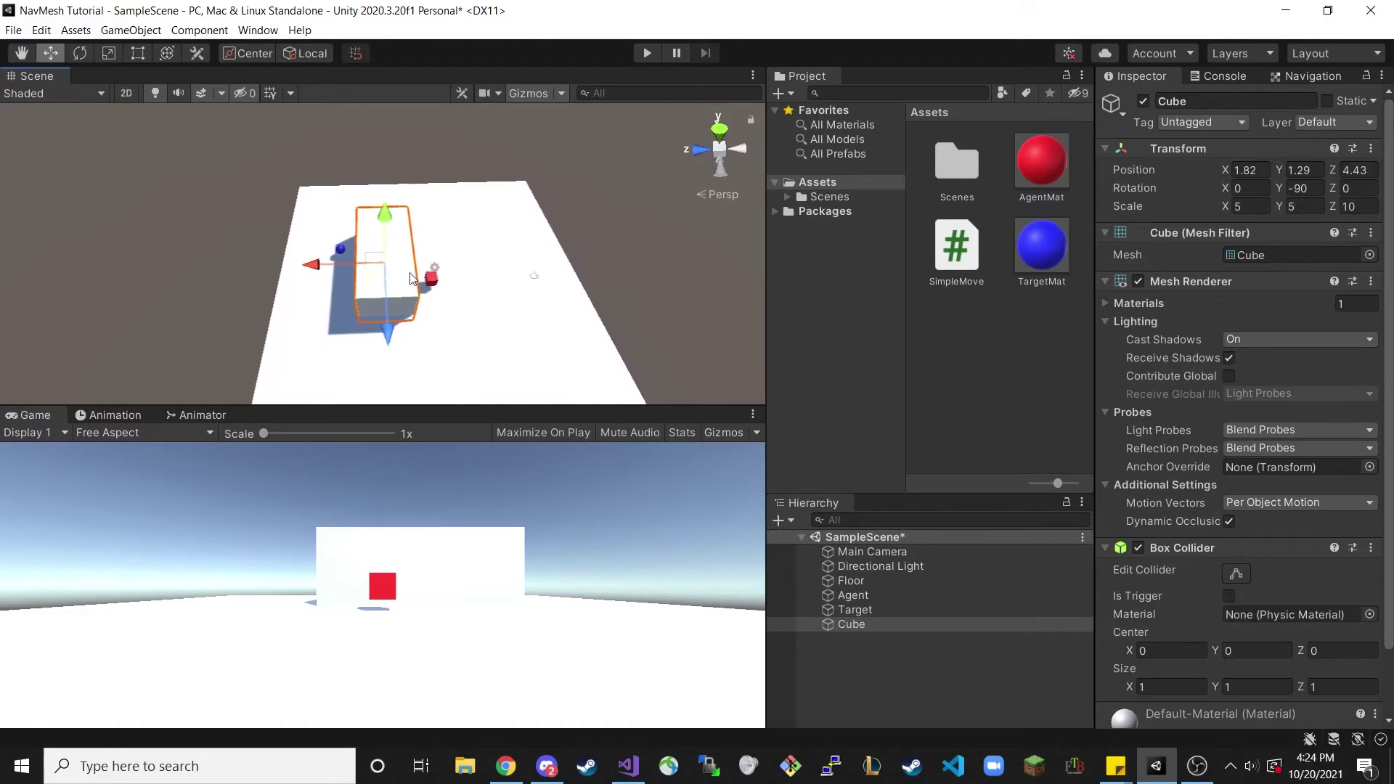
- Move the Agent away from the cube to about Z -3.32 and the Target behind it to about X 0.98, Z 12.09
click(443, 288)
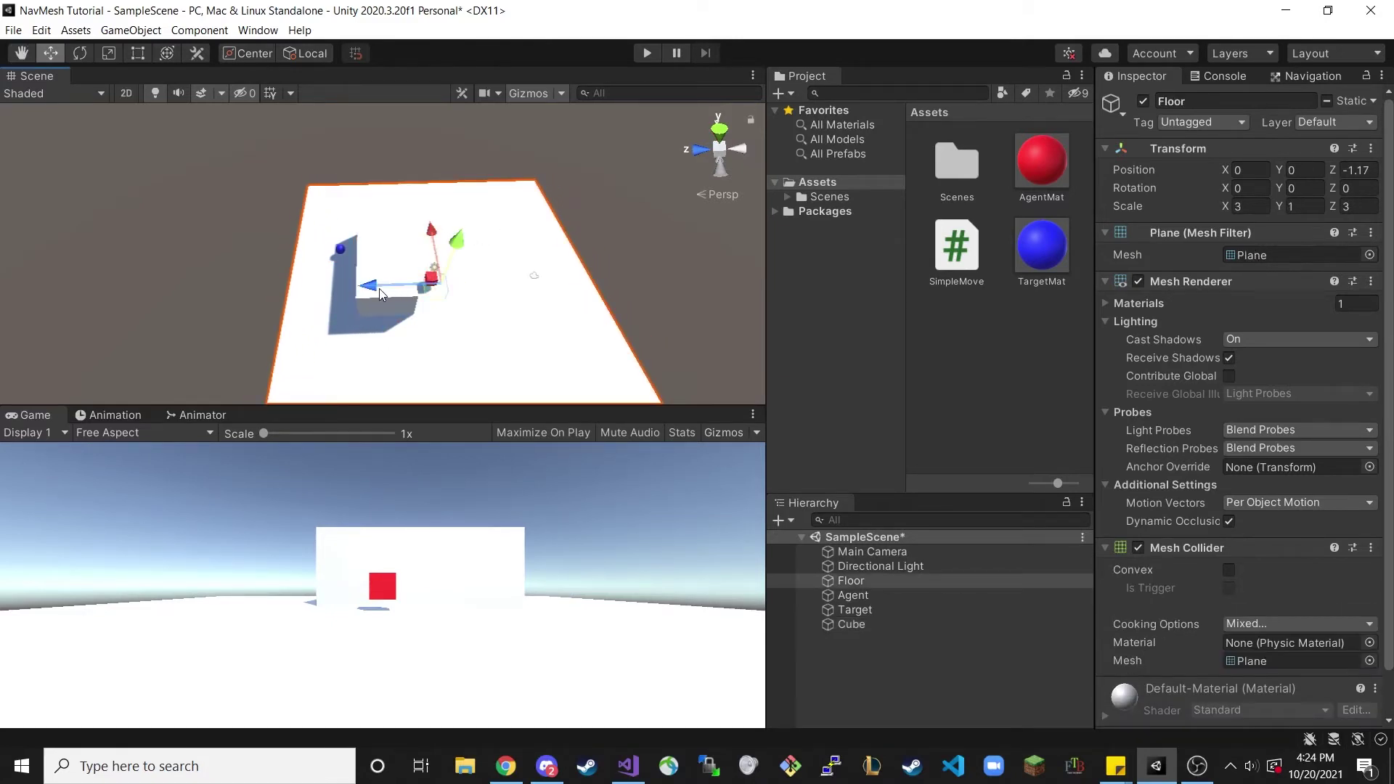
click(862, 596)
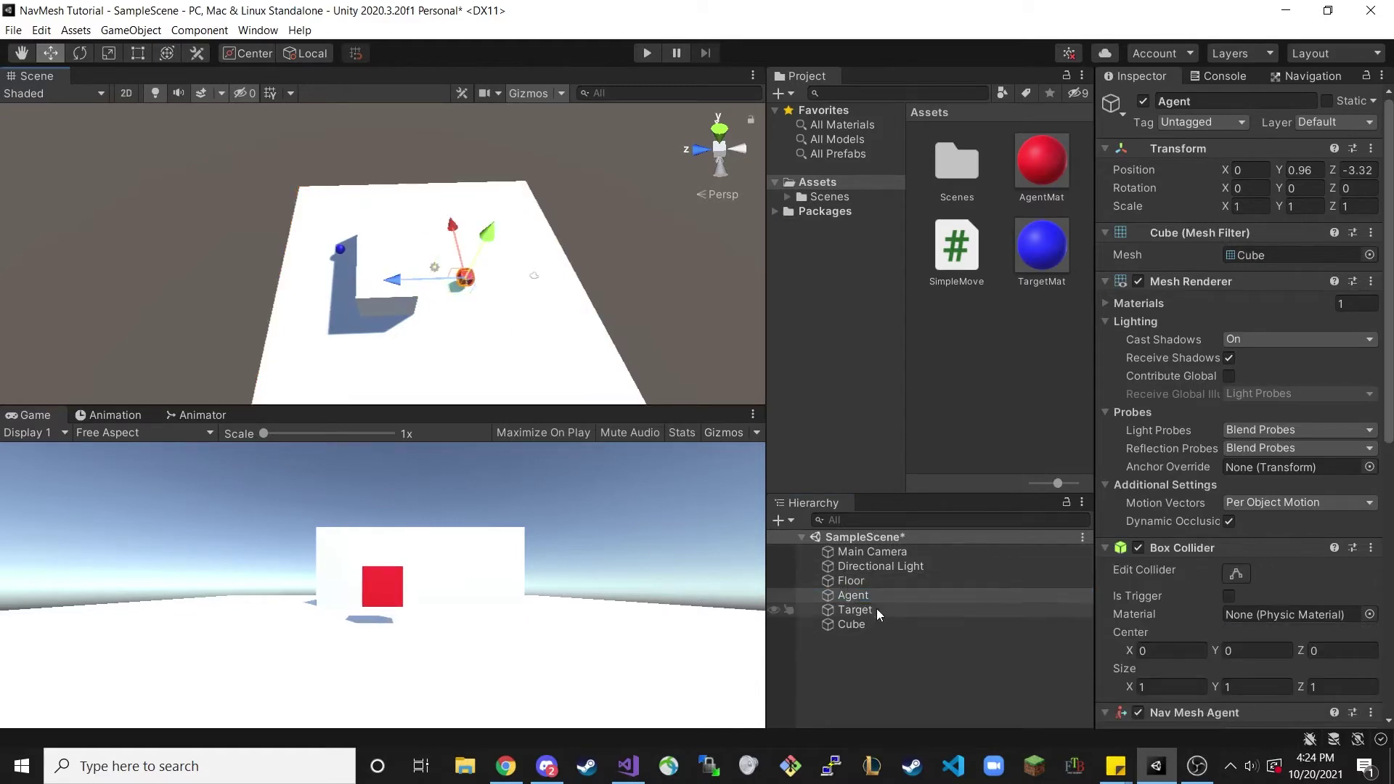
click(854, 610)
drag(324, 253, 317, 295)
alt+drag(320, 295, 631, 310)
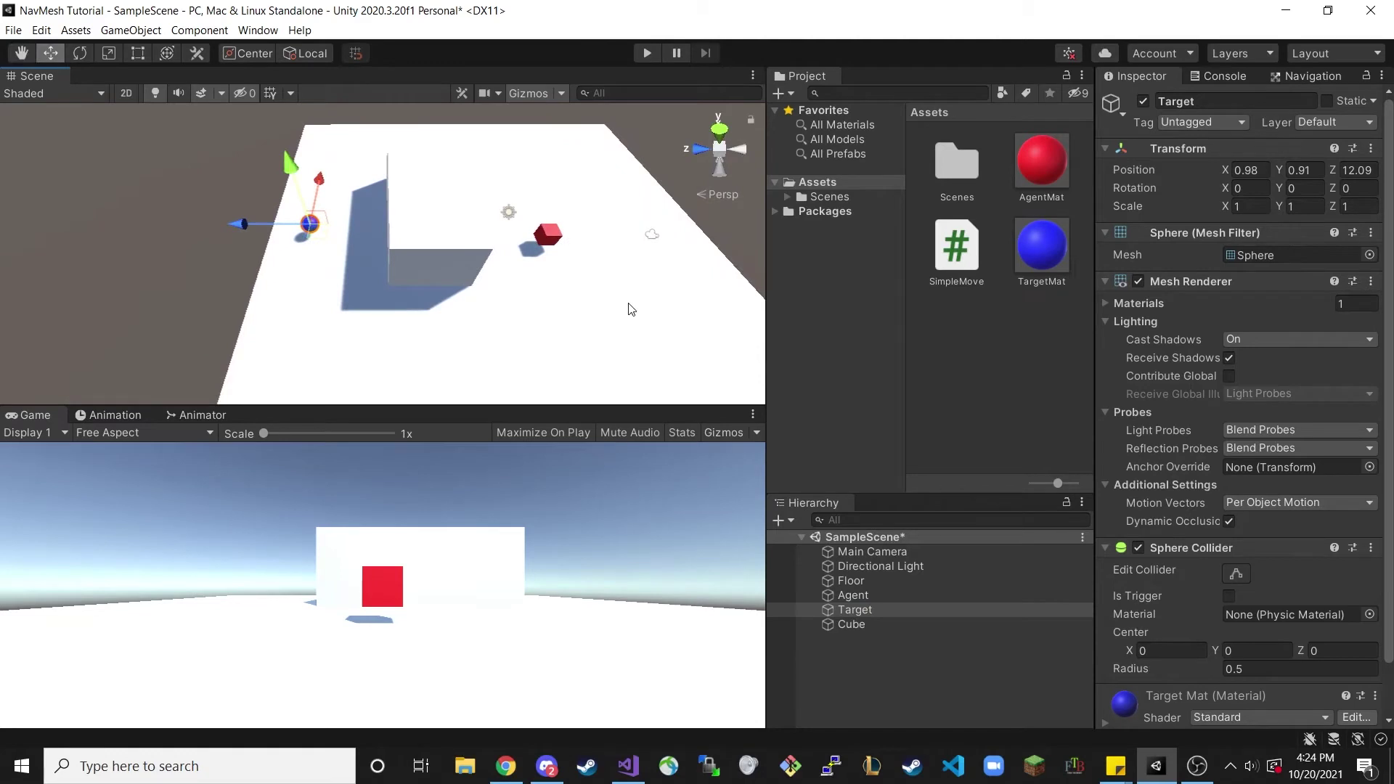
- Run the scene to see how the Agent handles the cube obstacle, and stop play mode
click(646, 53)
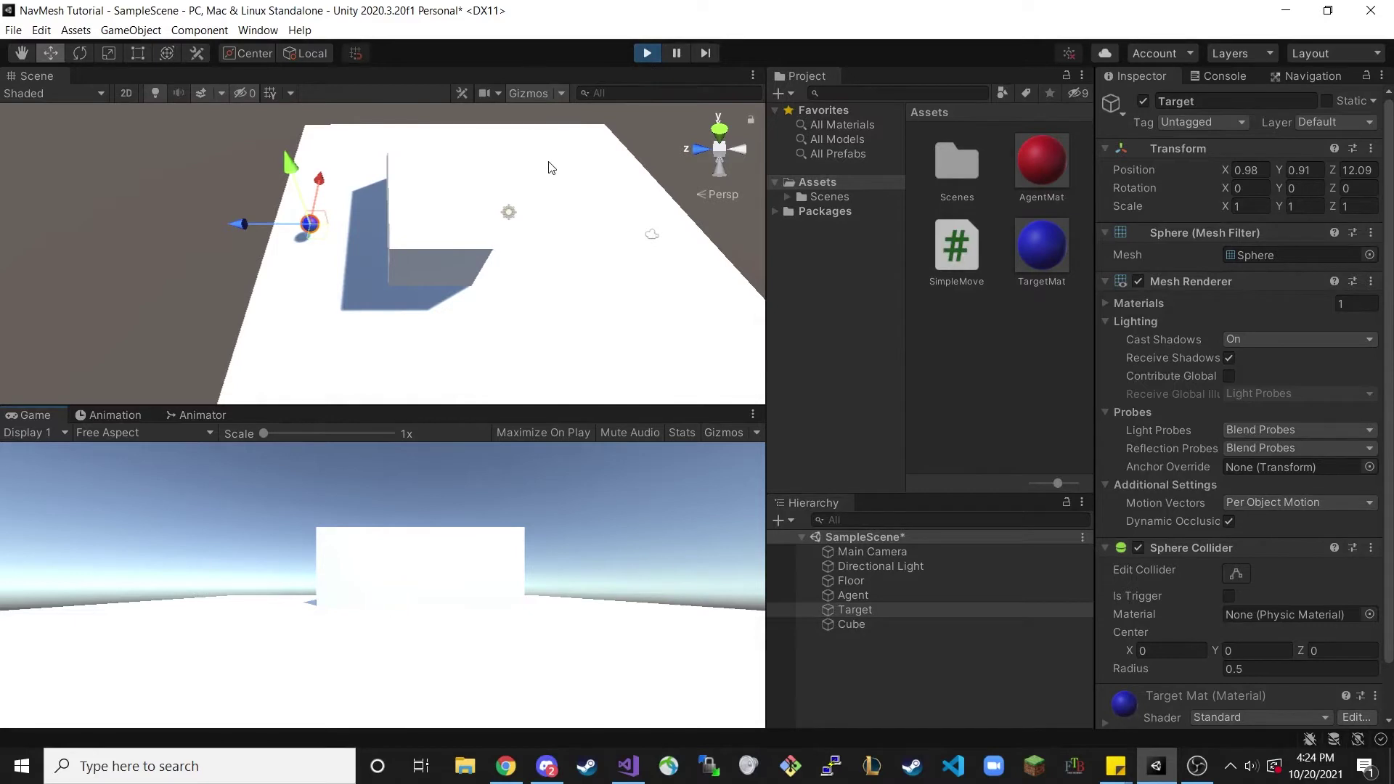
click(647, 52)
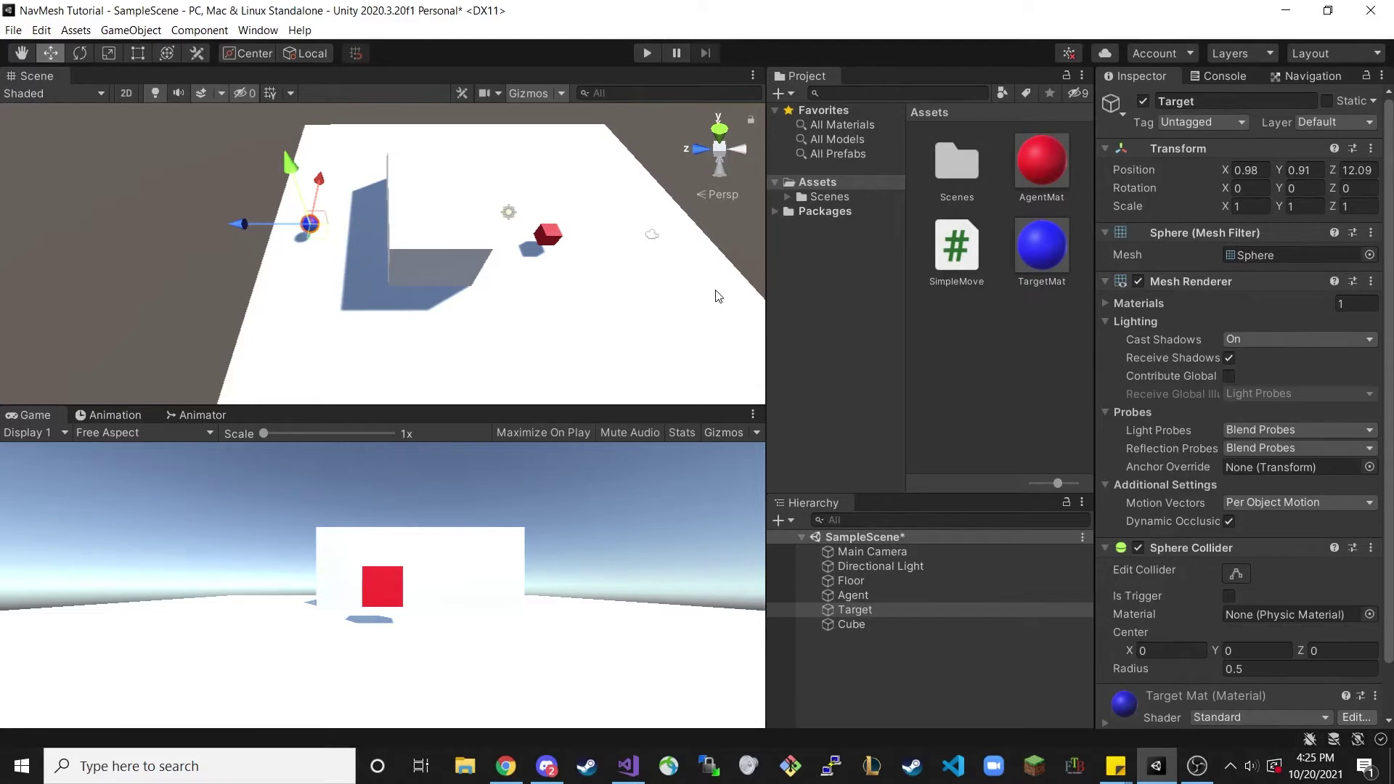
- Add a Rigidbody component to the Agent
click(875, 595)
scroll(1178, 528, down, 10)
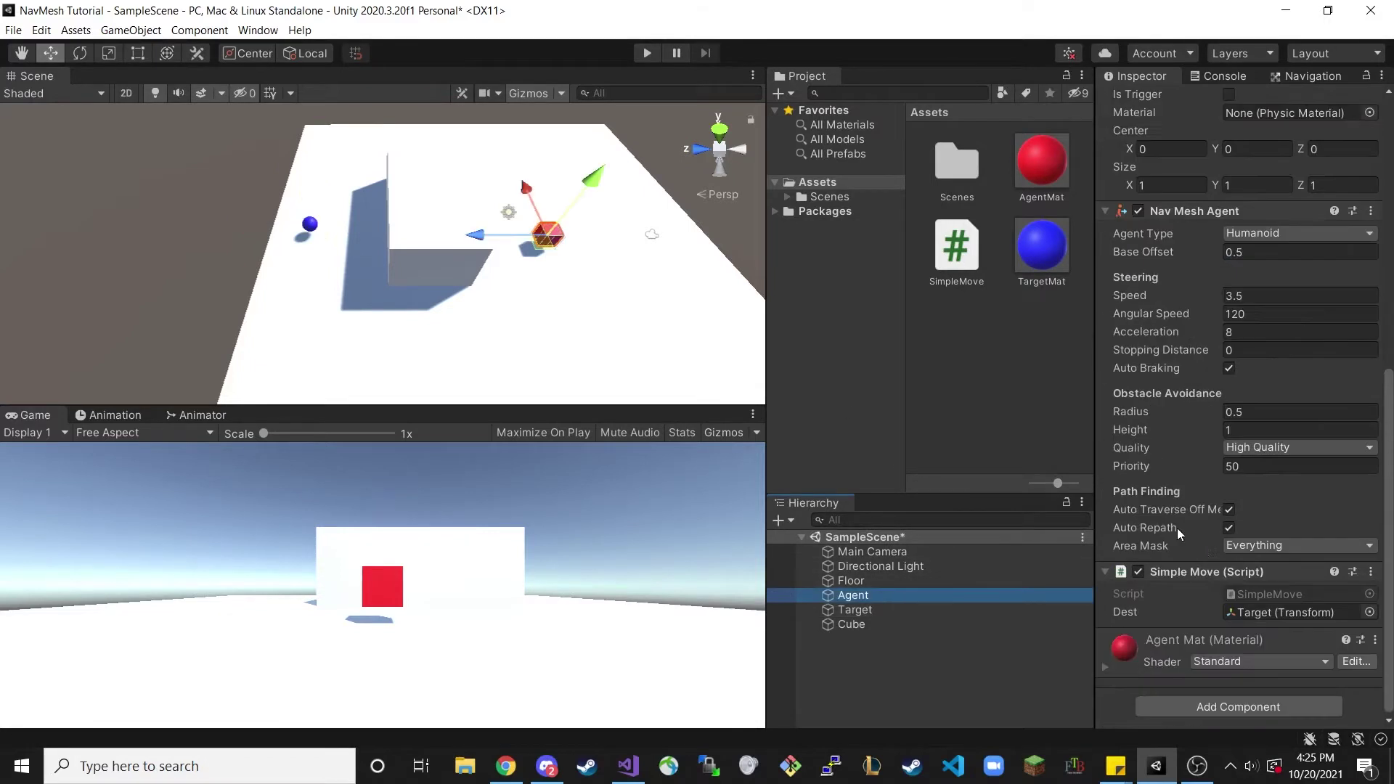
click(1251, 711)
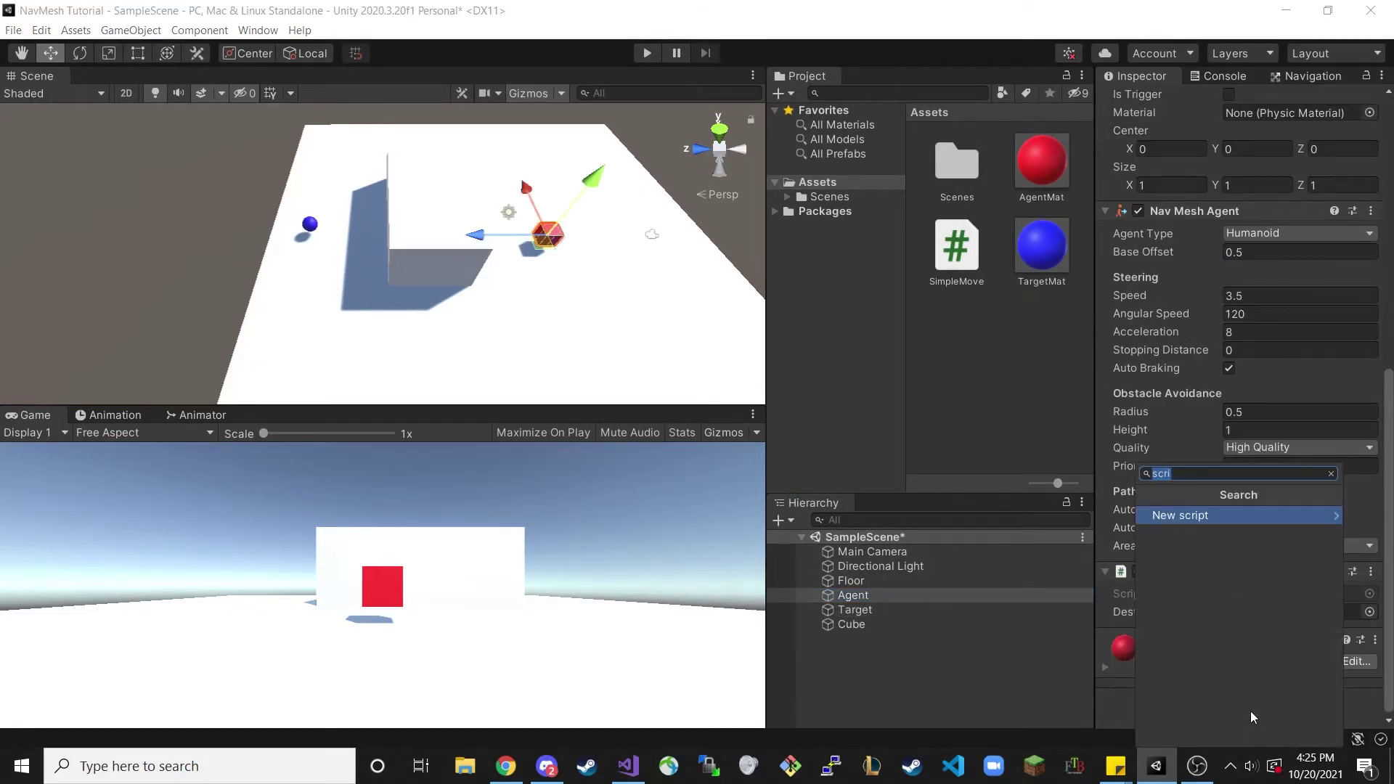
text(rigi)
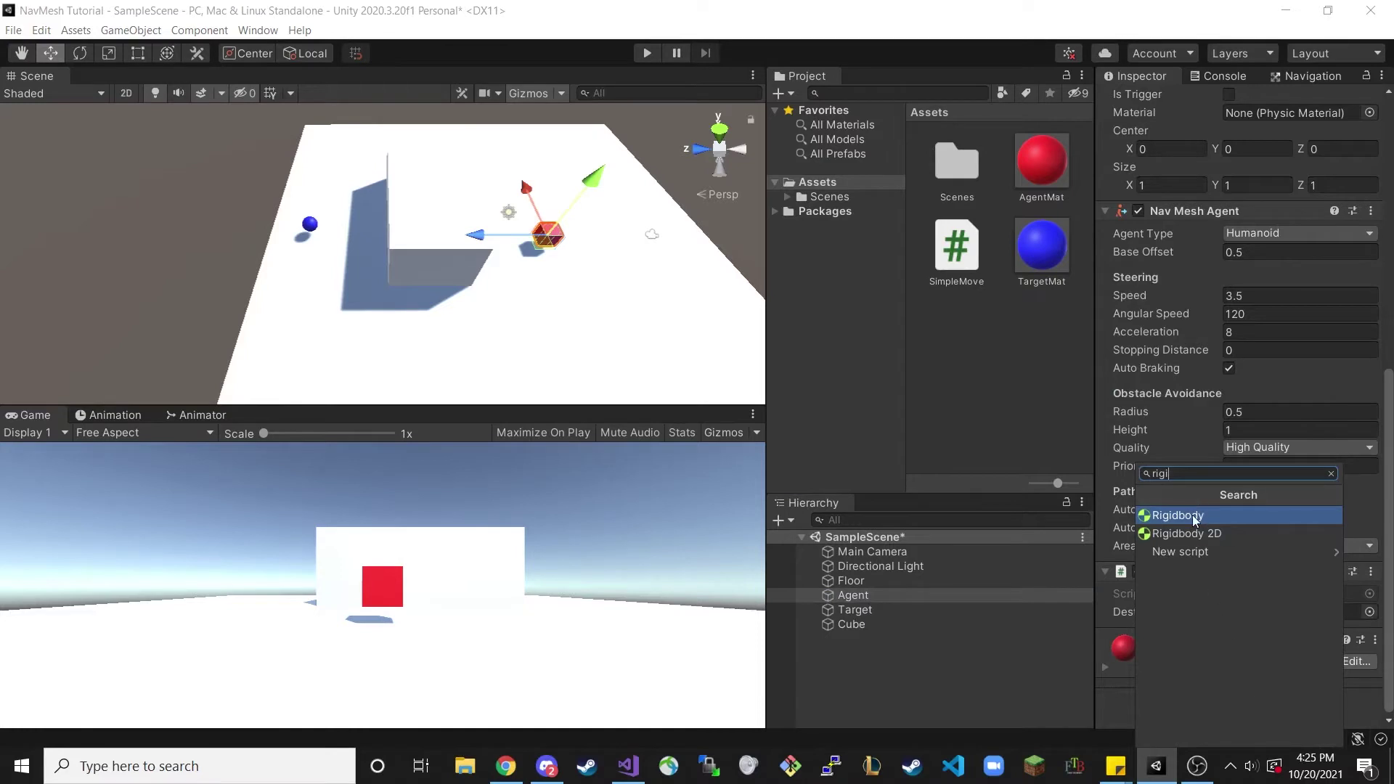
key(Return)
- Run the scene to see how the Agent with its Rigidbody handles the cube, and stop play mode
click(647, 53)
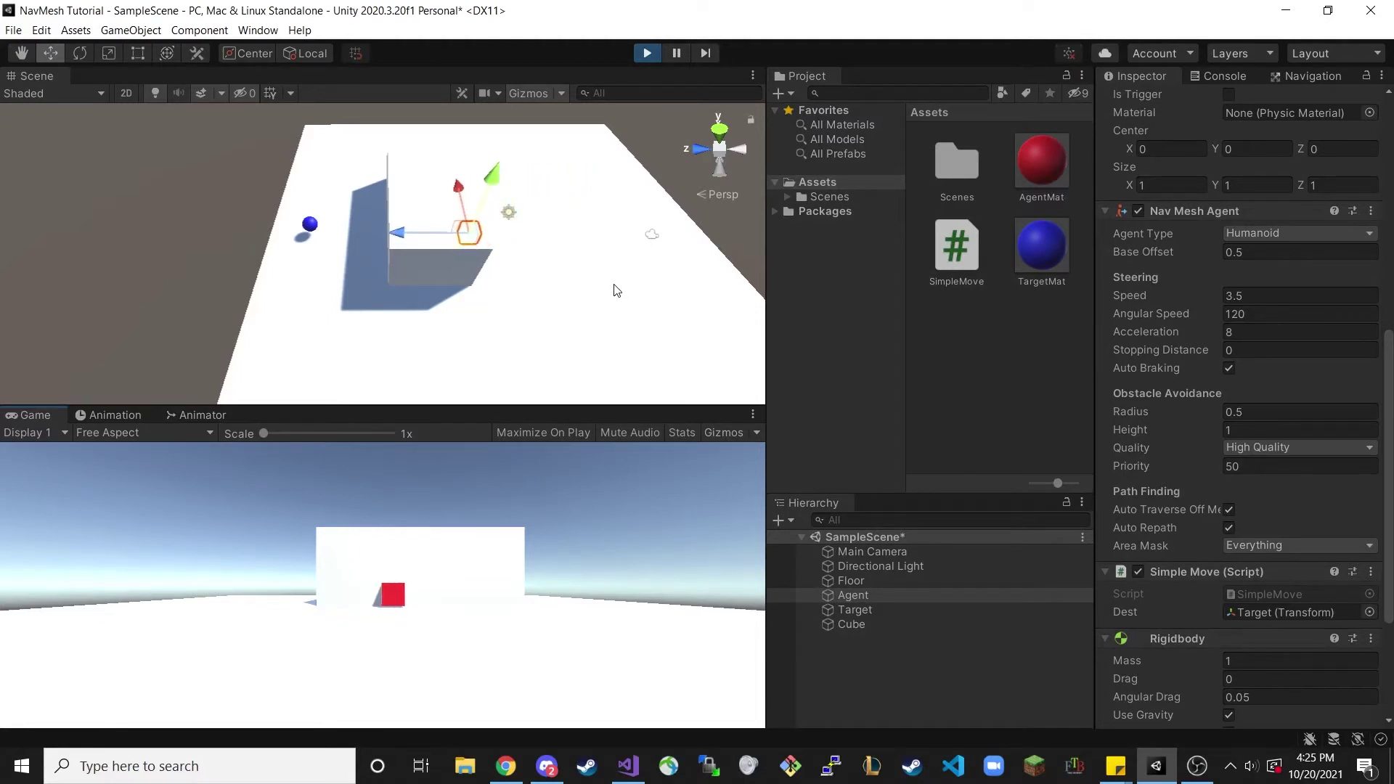
alt+drag(616, 290, 512, 293)
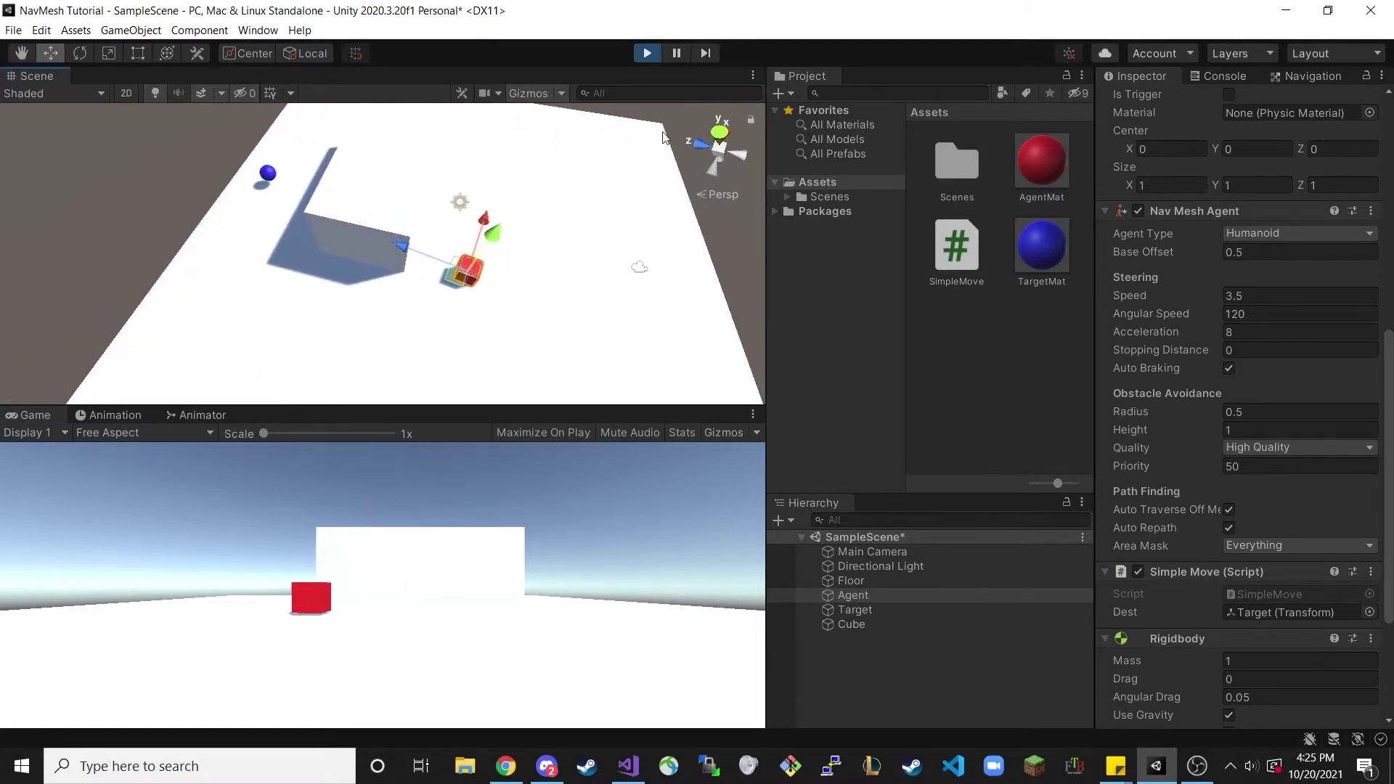
click(638, 53)
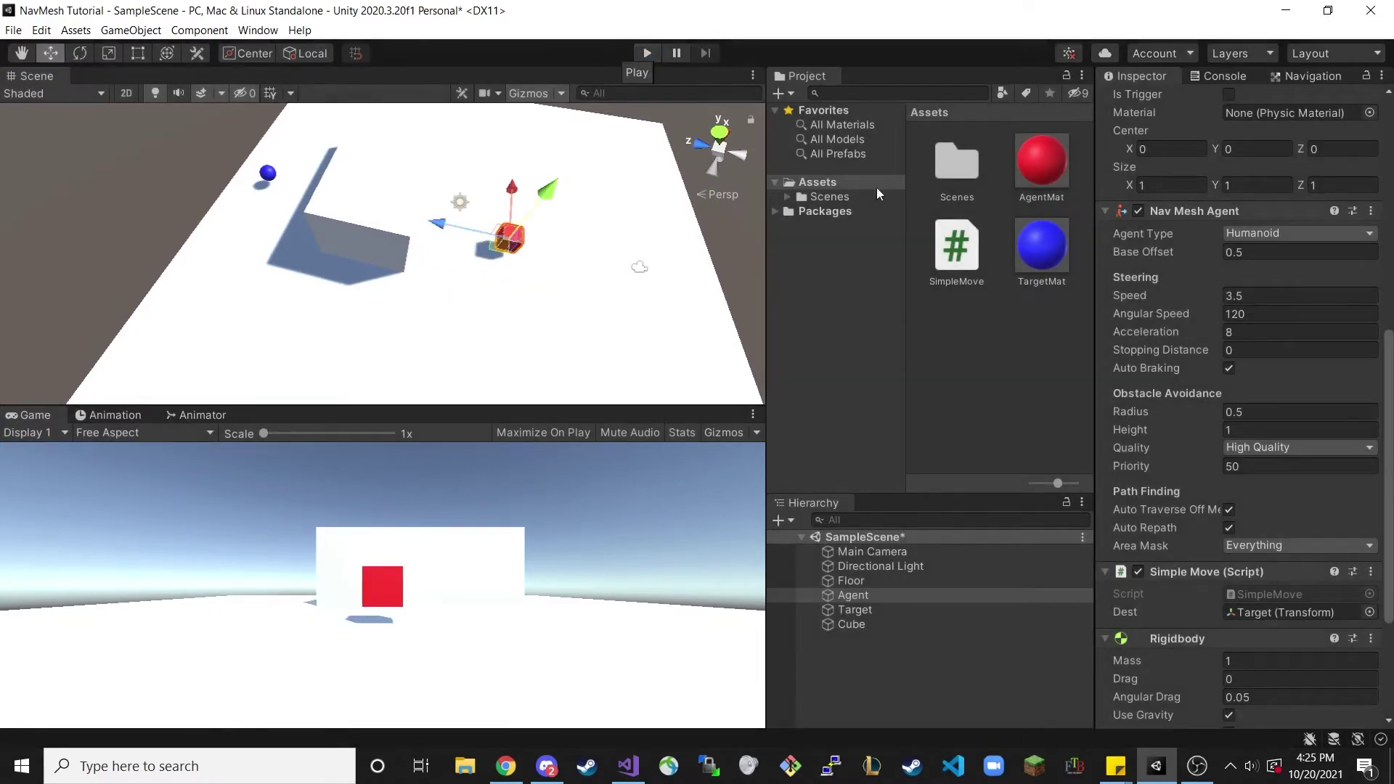
- Display the NavMesh around the cube and bake it again with the existing agent settings
click(1313, 77)
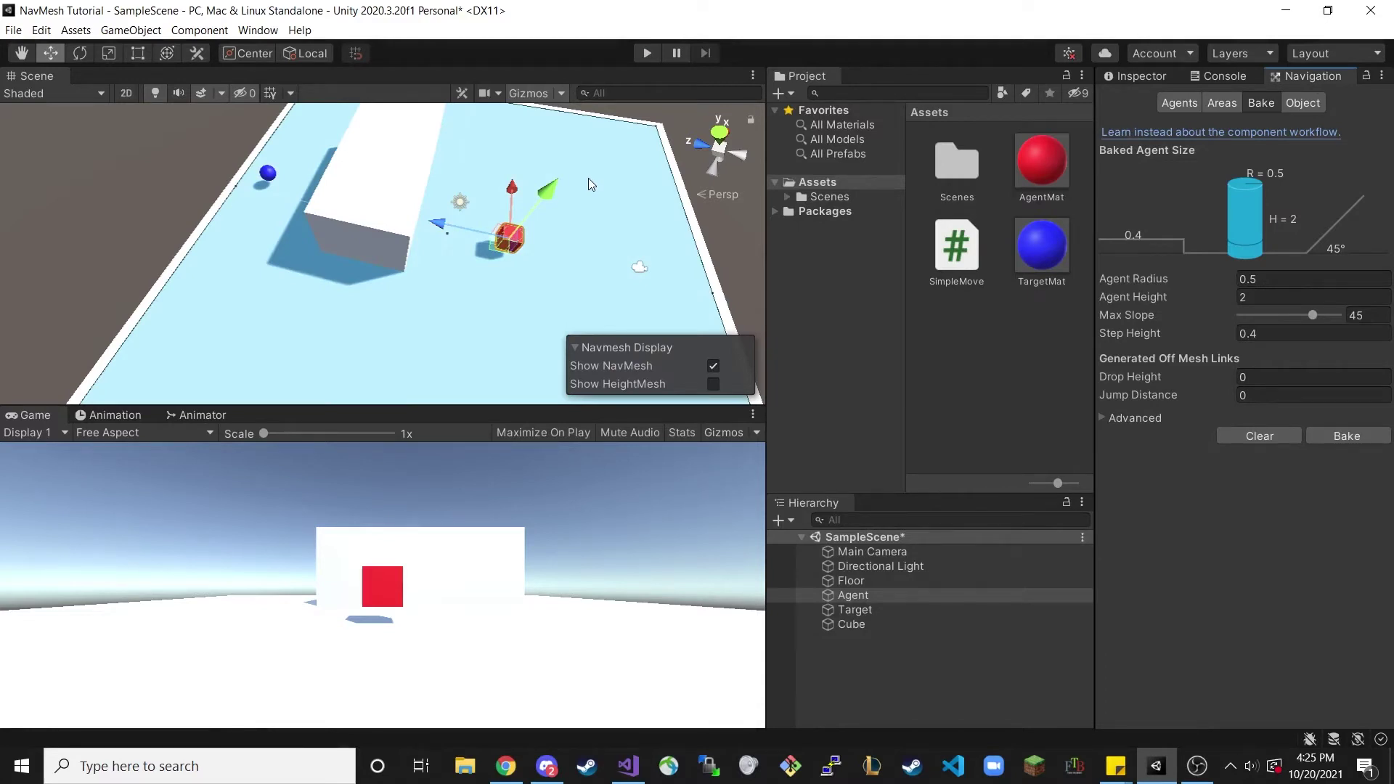
mouse_move(588, 177)
alt+mouse_down()
mouse_move(512, 172)
mouse_move(610, 177)
alt+mouse_up()
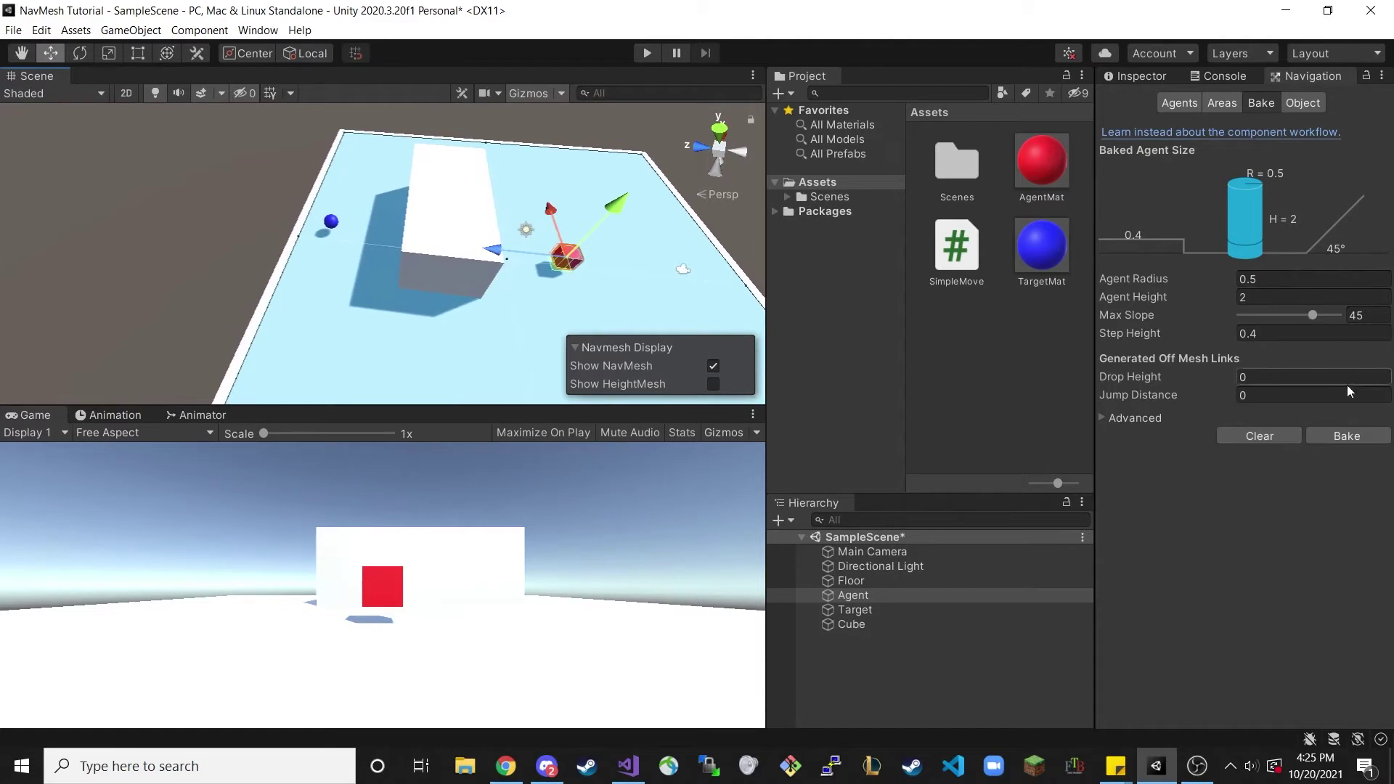
click(1348, 437)
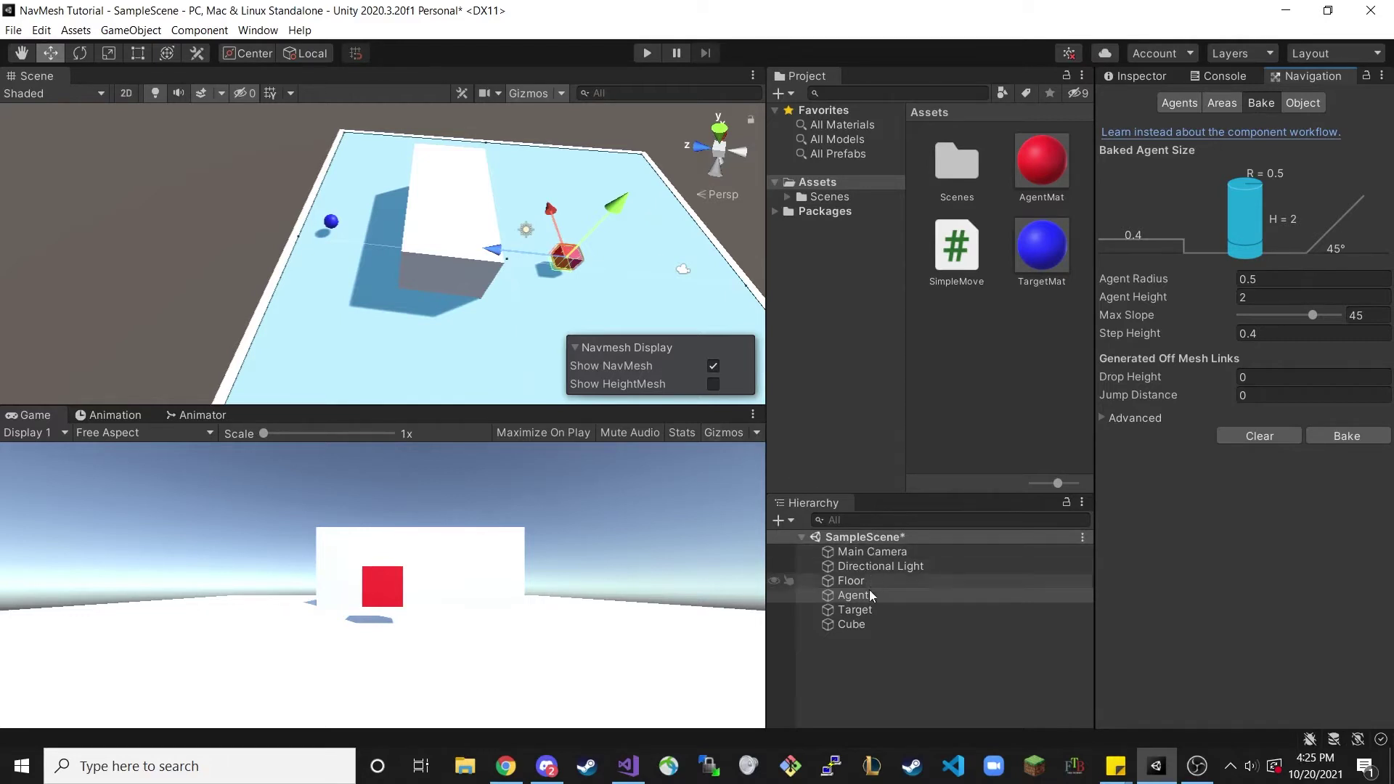
- Remove the Rigidbody component from the Agent
click(1143, 76)
scroll(1264, 345, down, 5)
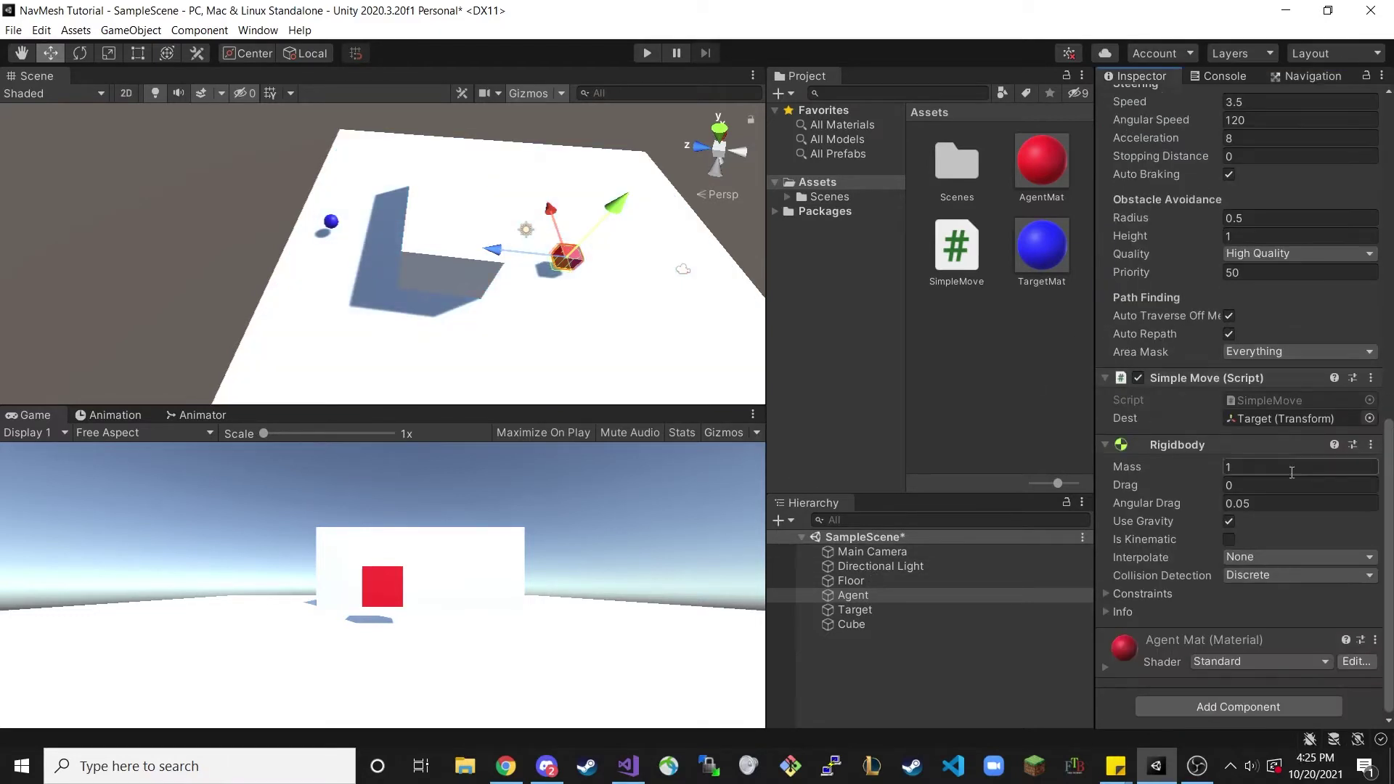
click(1371, 445)
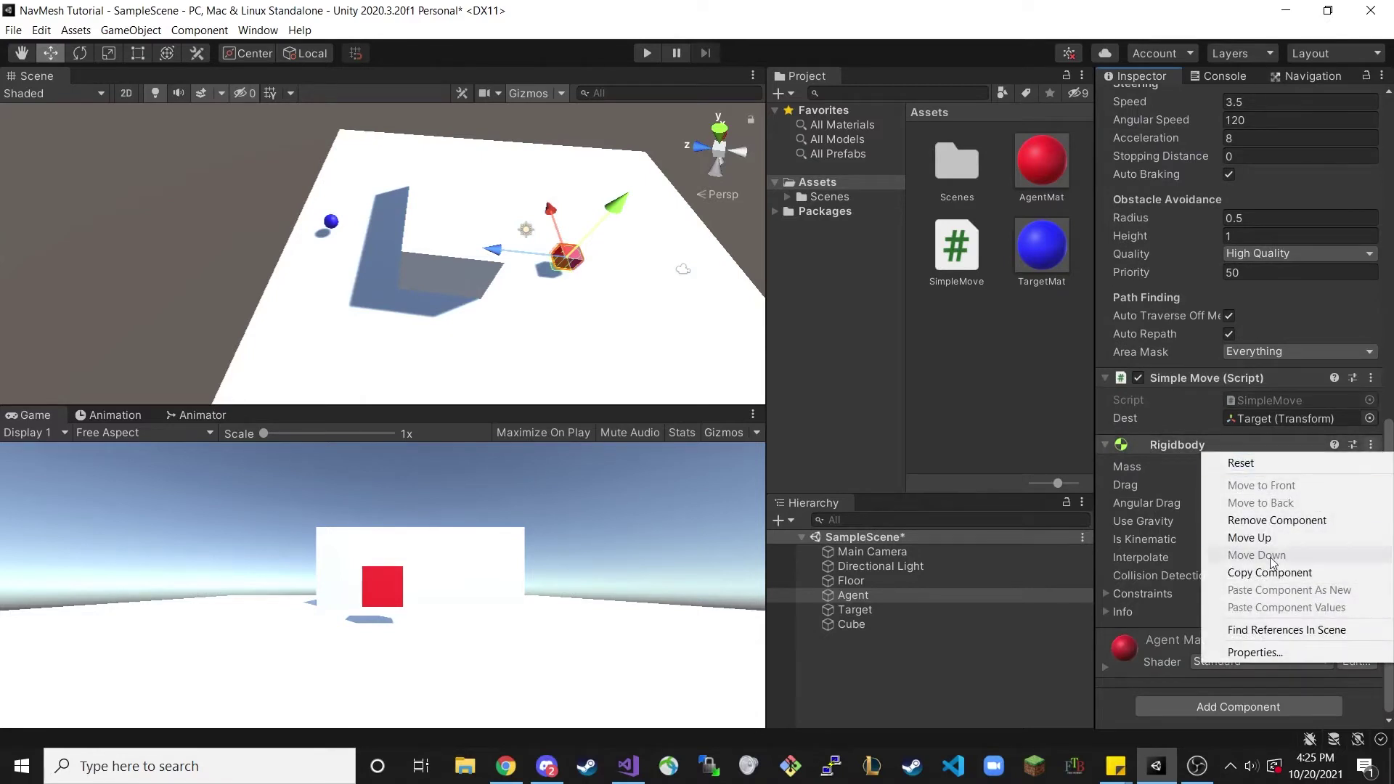
click(1282, 520)
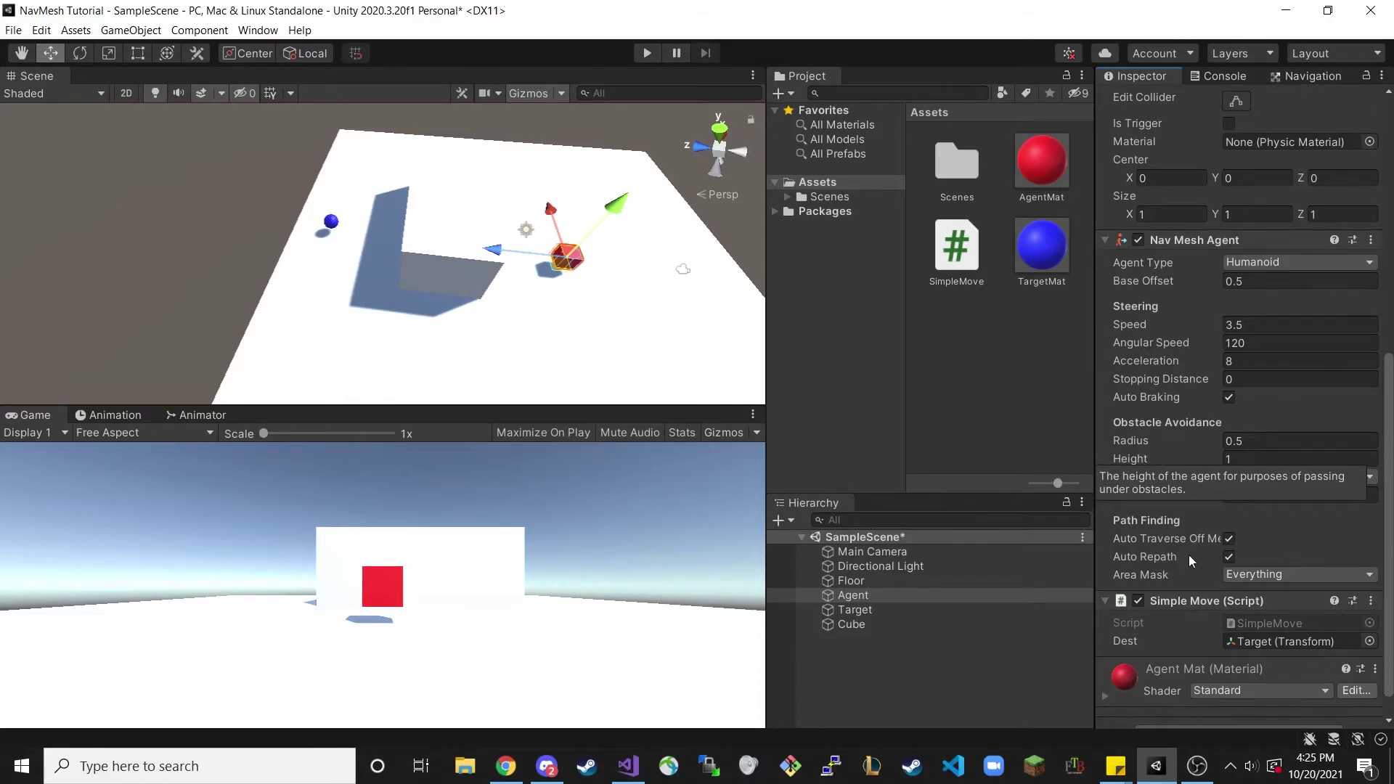
- Add a Nav Mesh Obstacle component to the Cube and keep its shape as Box
click(881, 626)
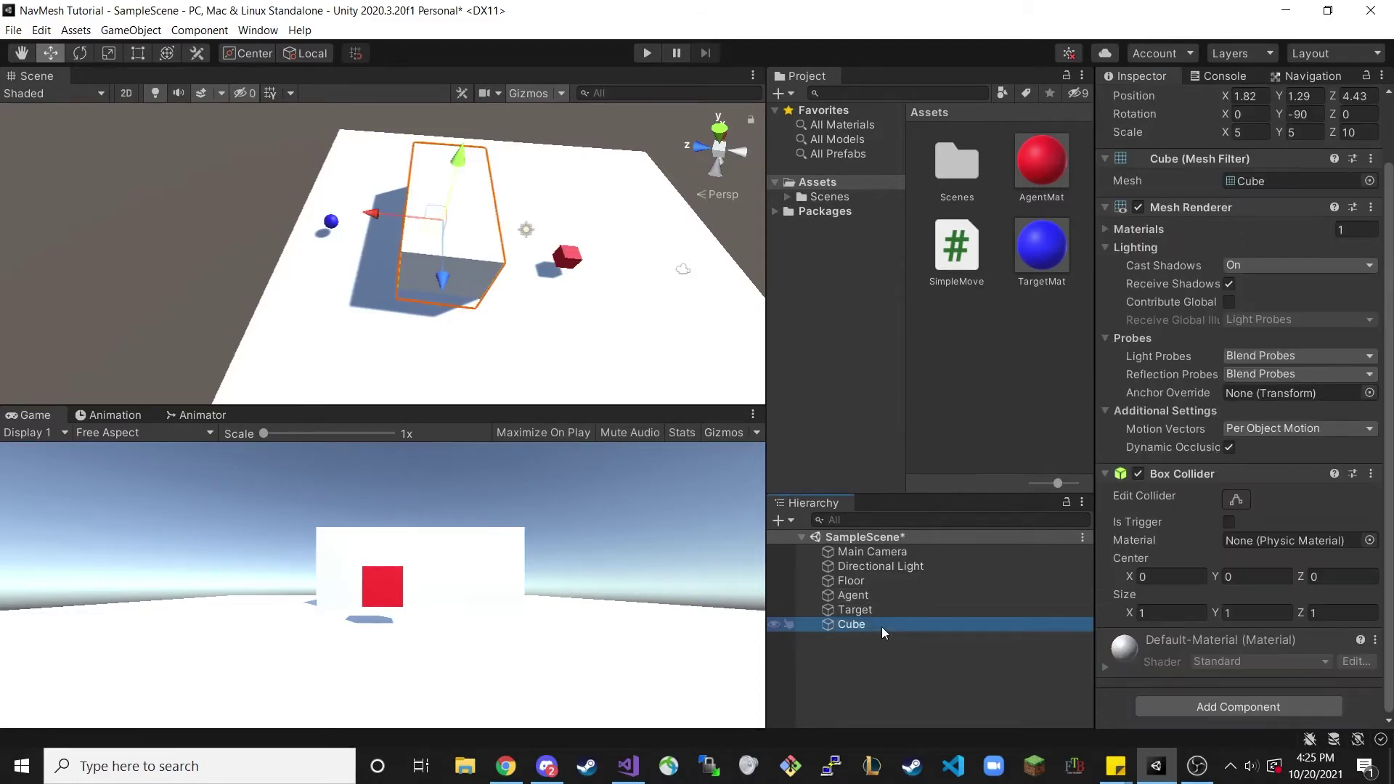
click(1240, 706)
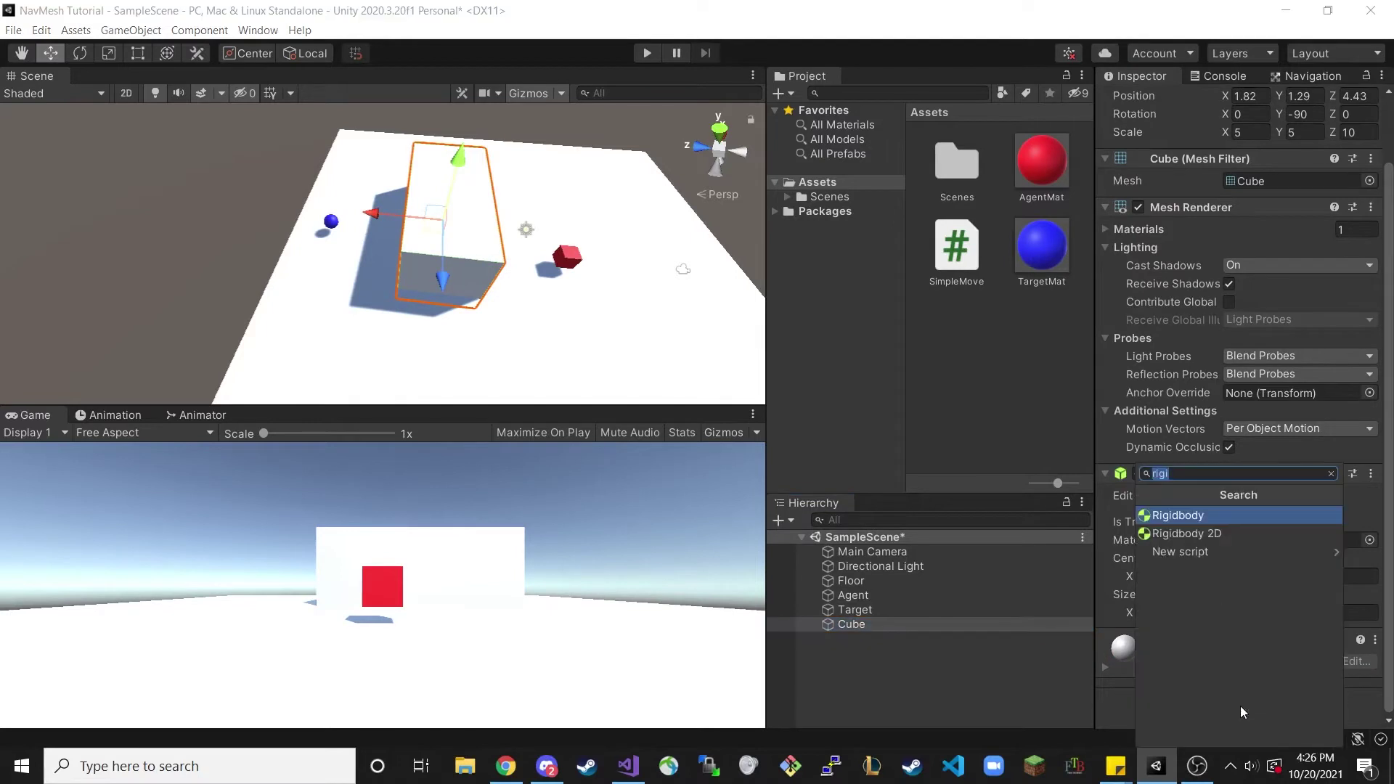
text(nav)
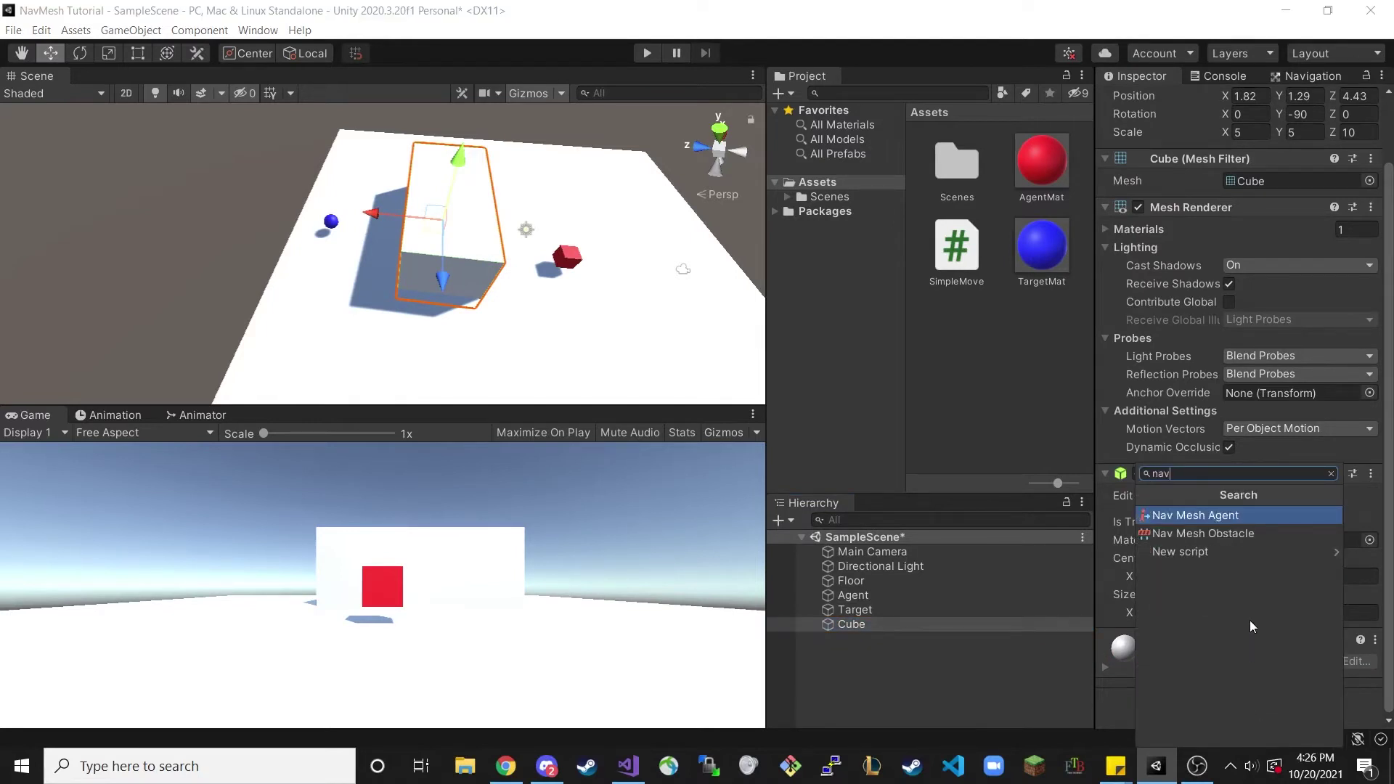
click(1228, 538)
scroll(1227, 539, down, 4)
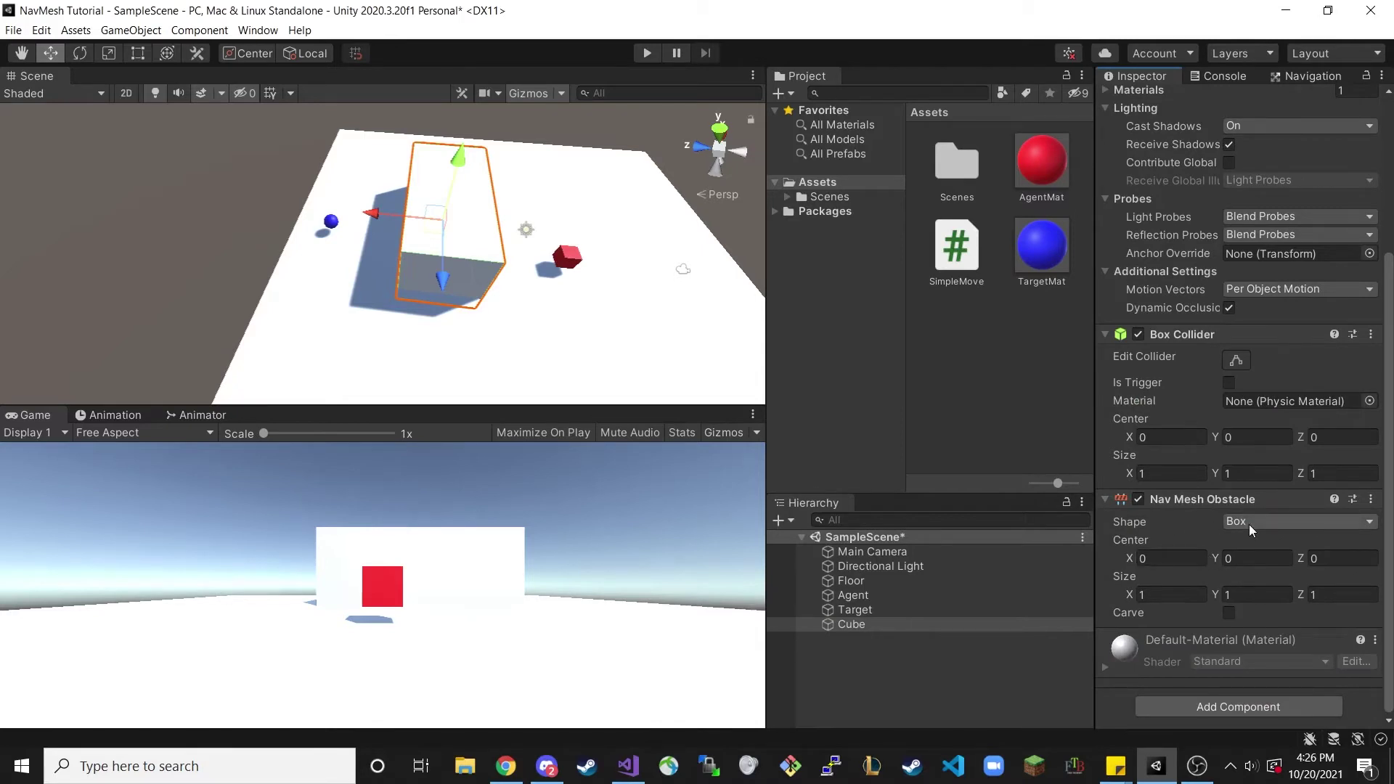
click(1249, 525)
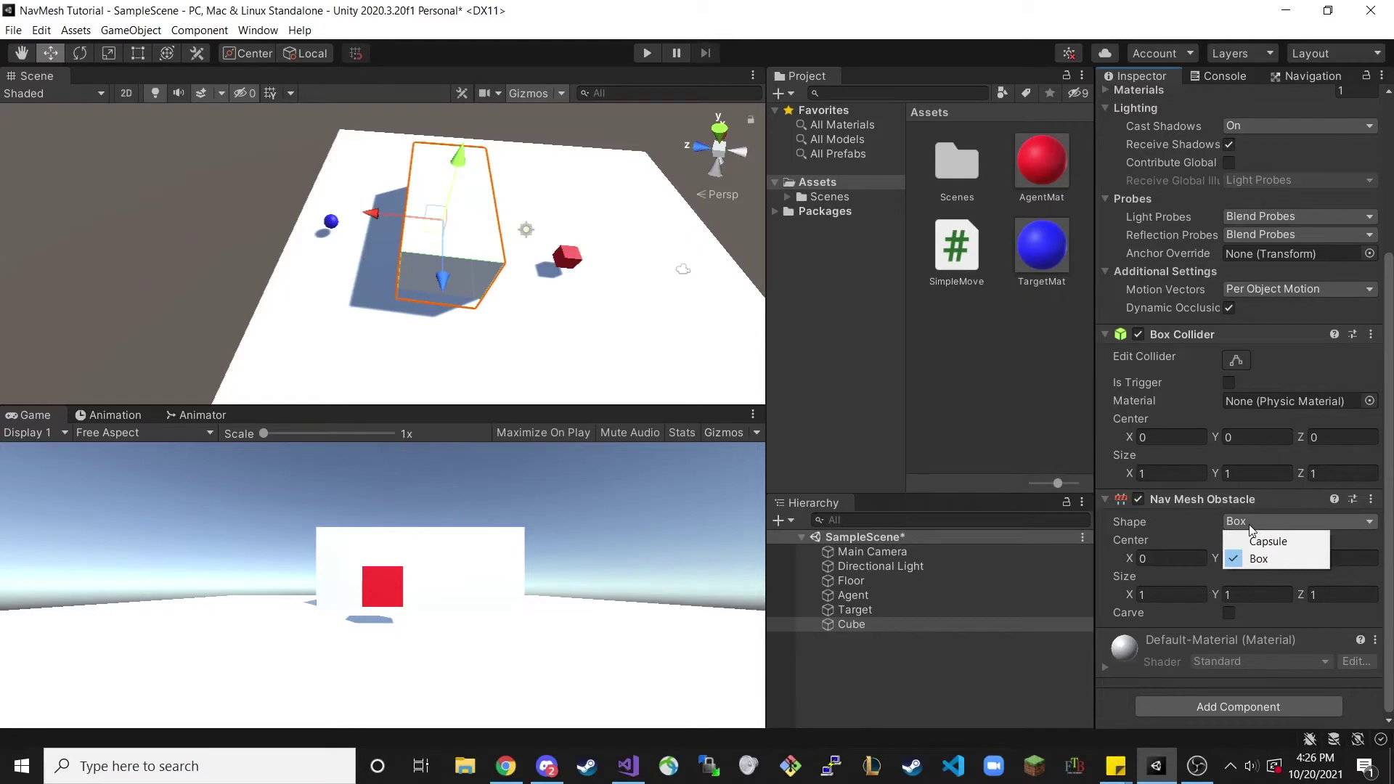
click(1201, 524)
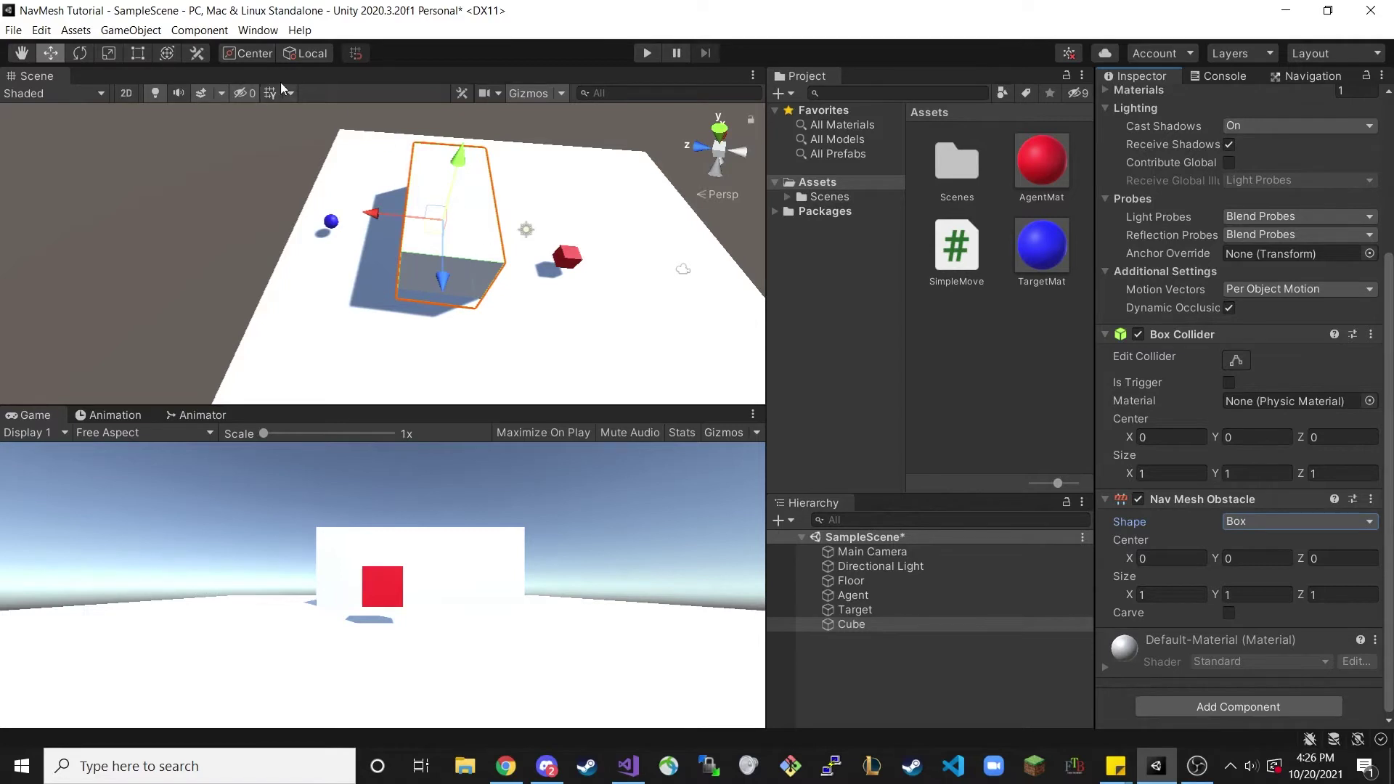
- Switch the Scene view's shading mode to Wireframe
click(54, 98)
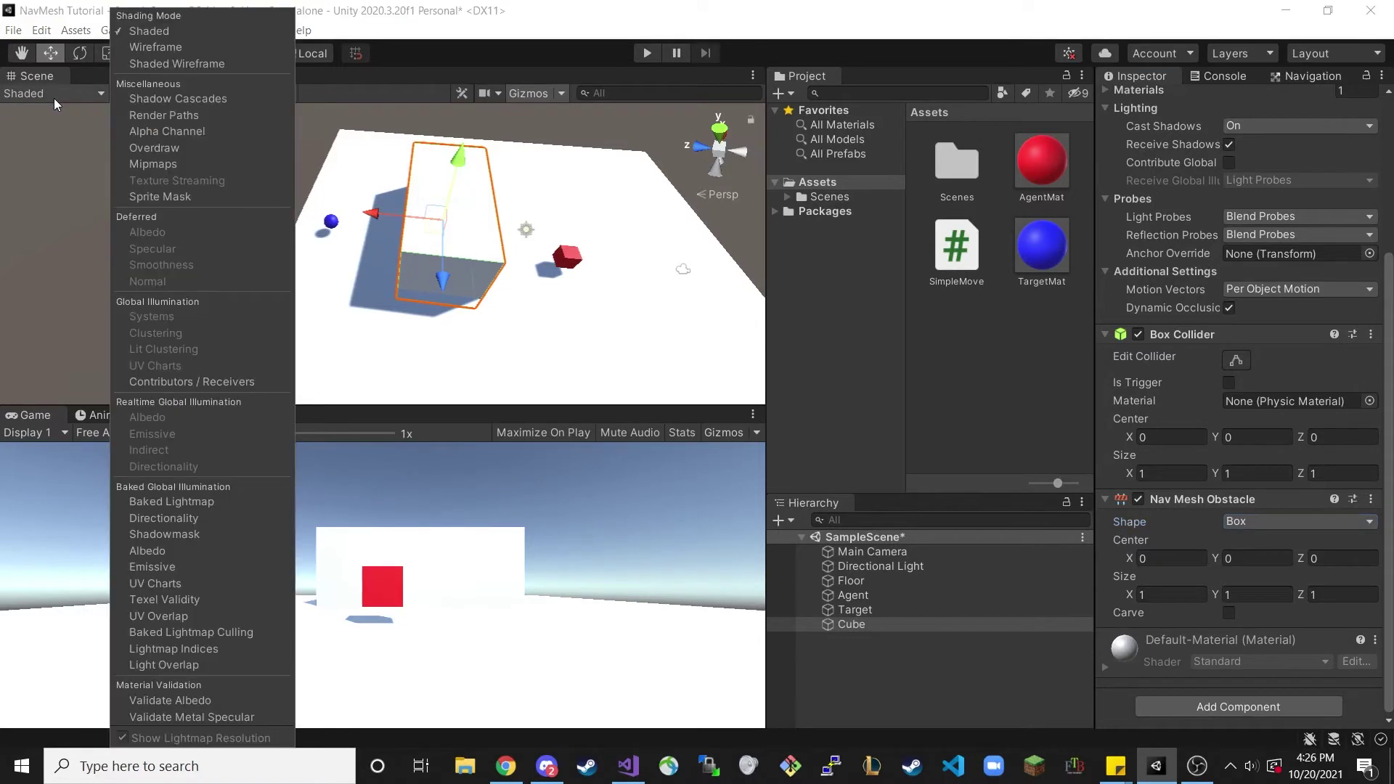
click(176, 47)
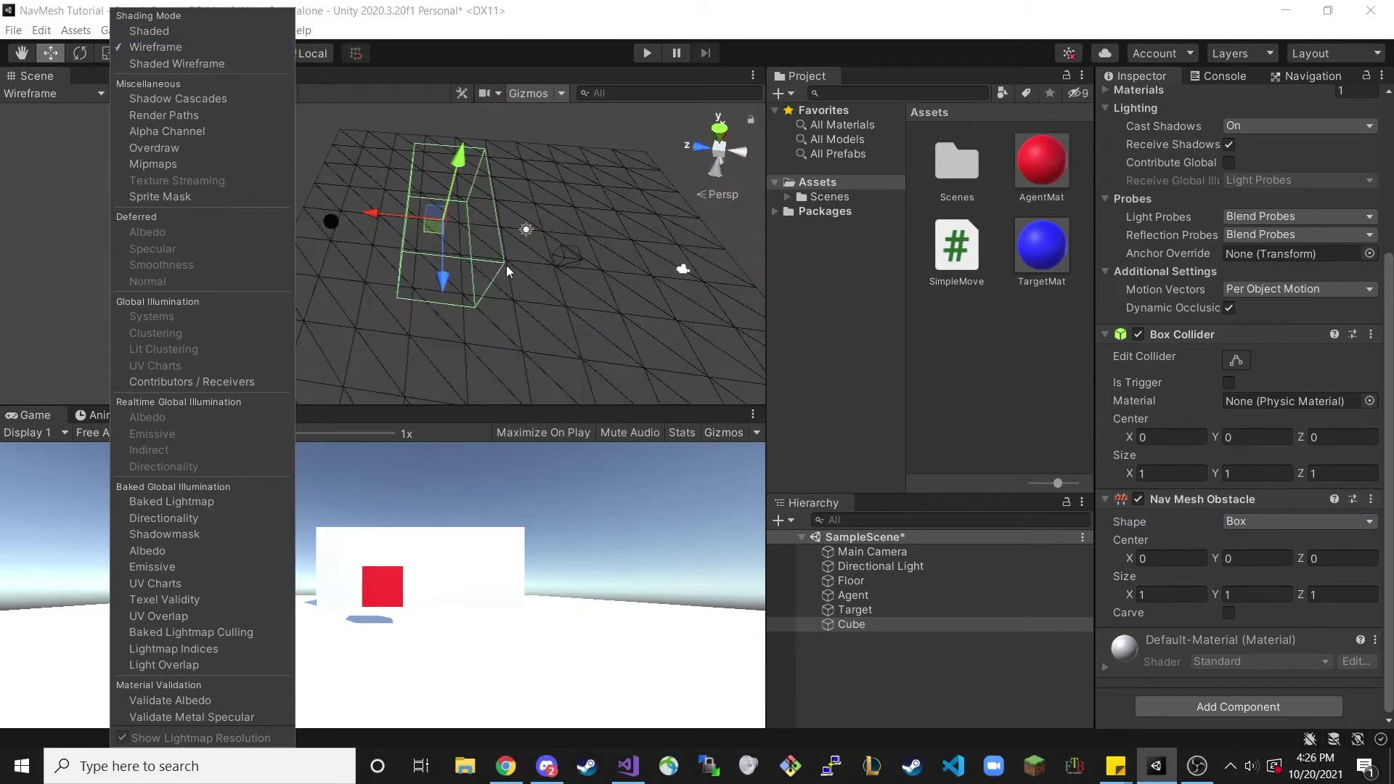
click(1206, 535)
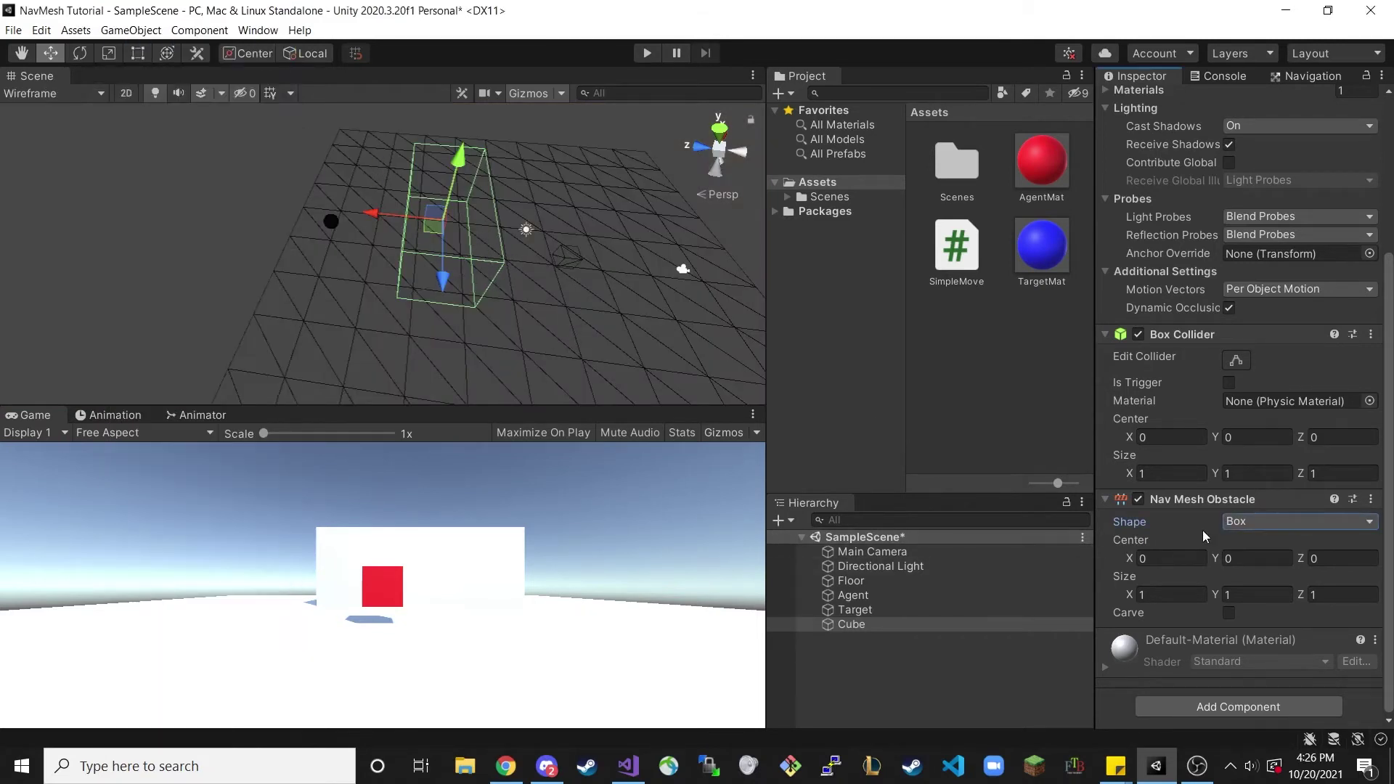
- Try enlarging the Cube's Nav Mesh Obstacle size along X to about 2.55, and set it back to 1
drag(1130, 596, 1166, 590)
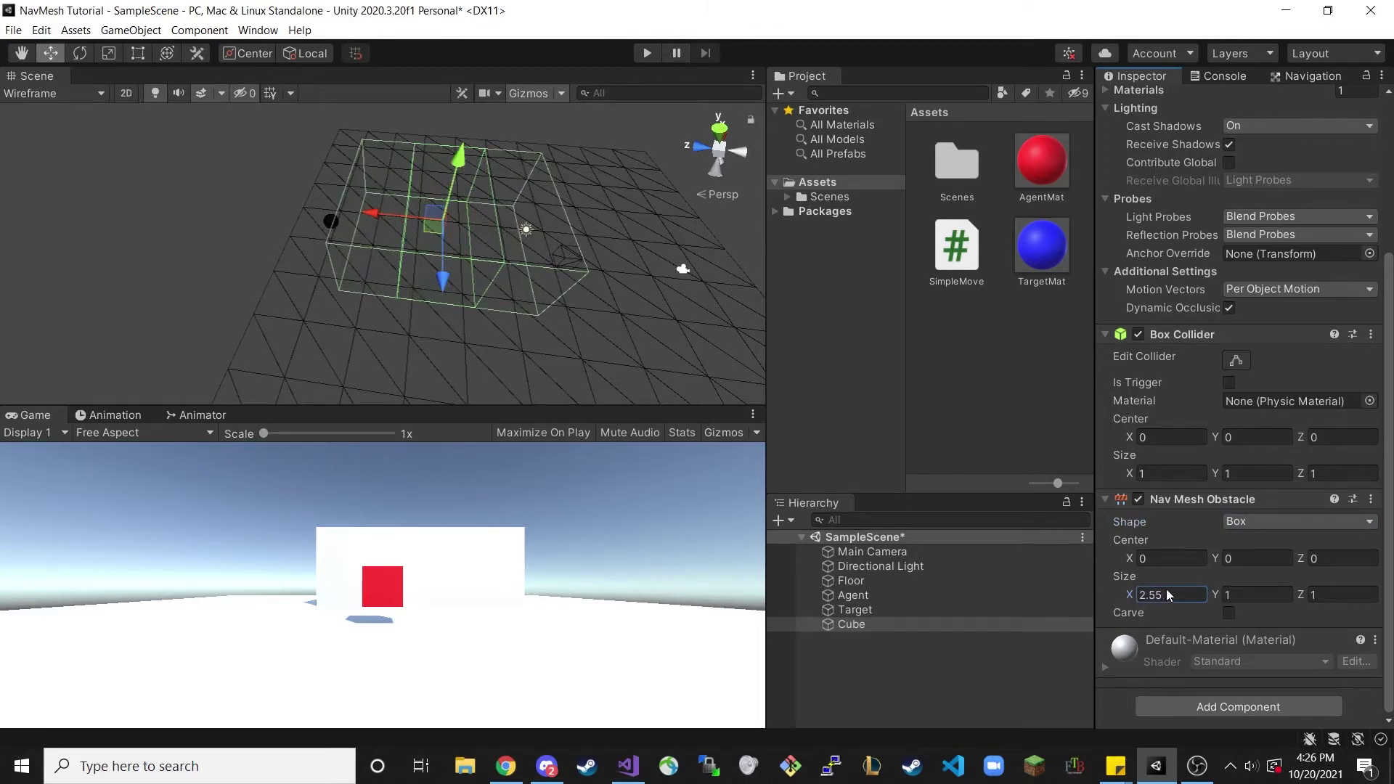
drag(1166, 590, 1155, 593)
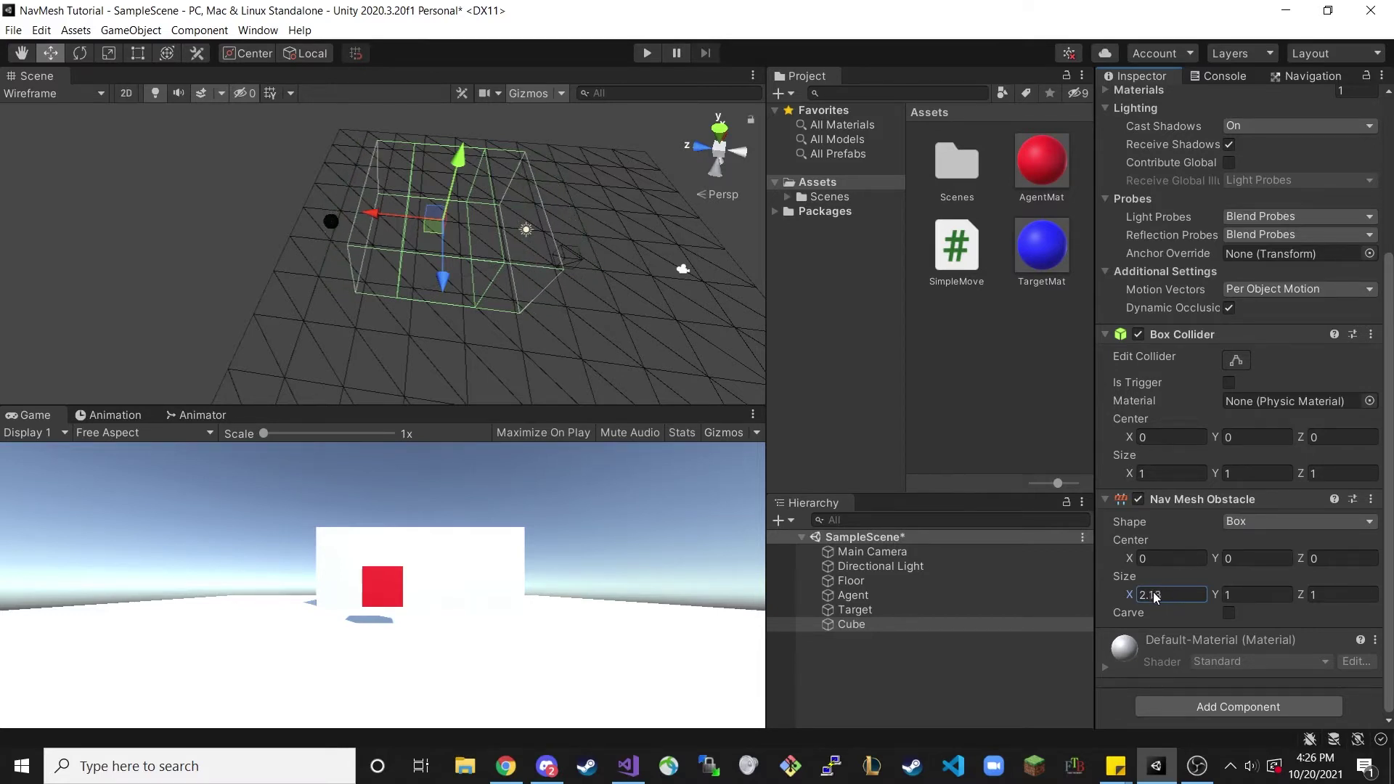
key(BackSpace)
key(BackSpace)
key(BackSpace)
key(BackSpace)
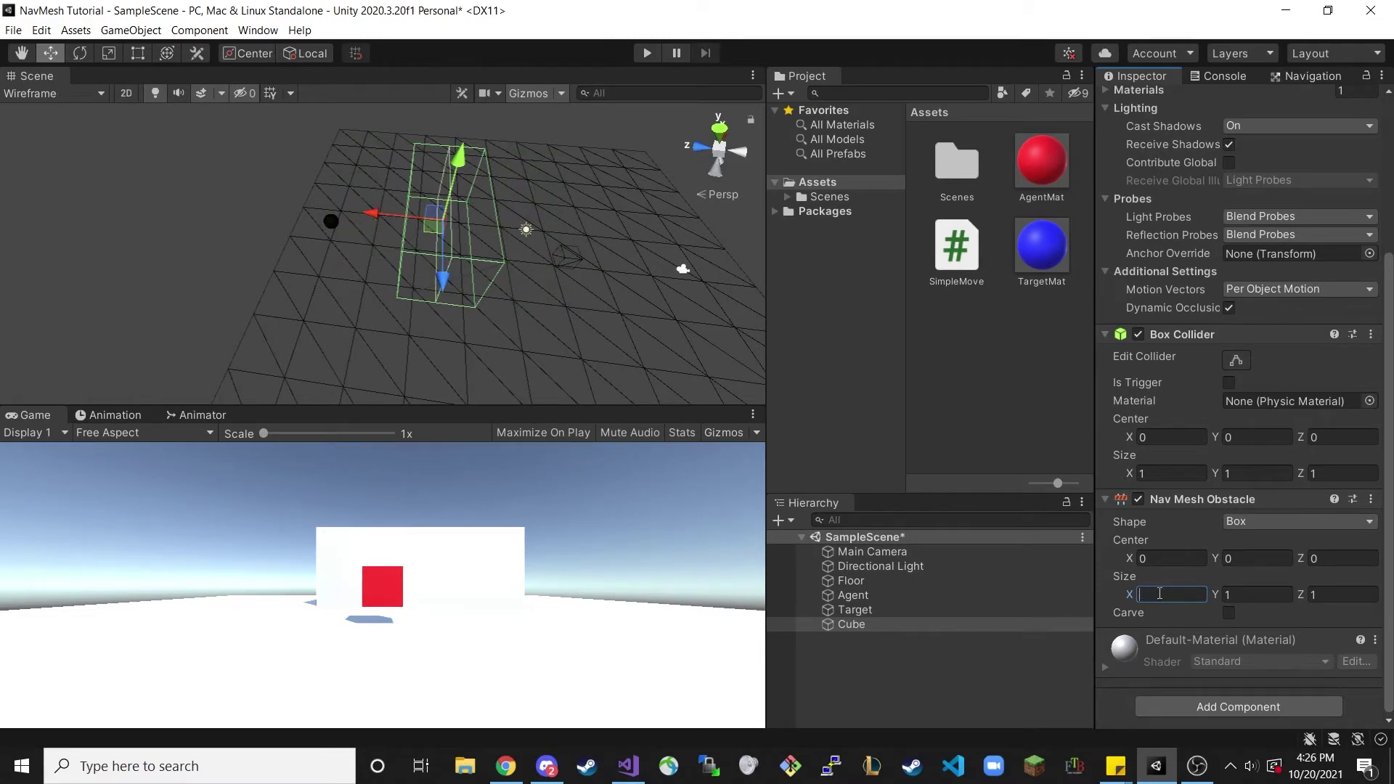
text(1)
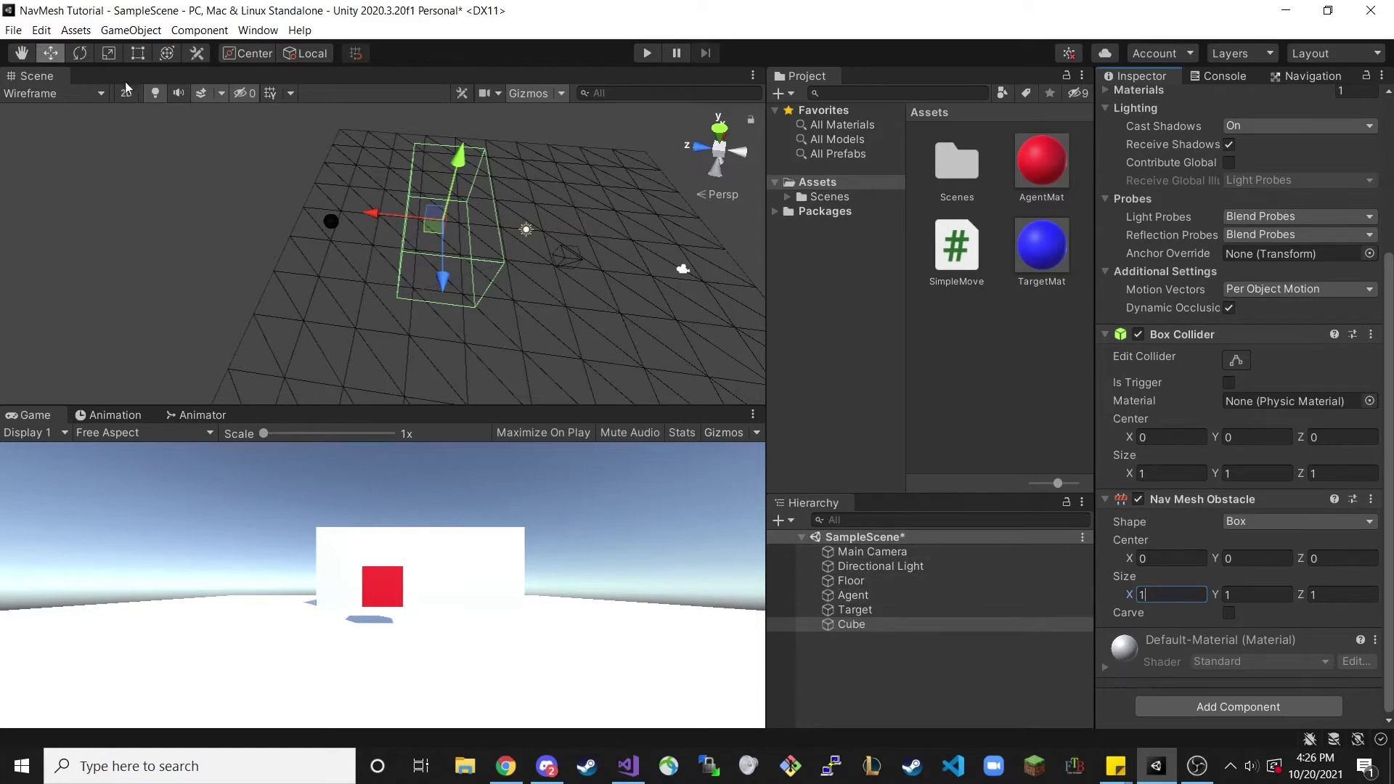
- Return the Scene view's shading mode to Shaded
click(45, 93)
click(164, 31)
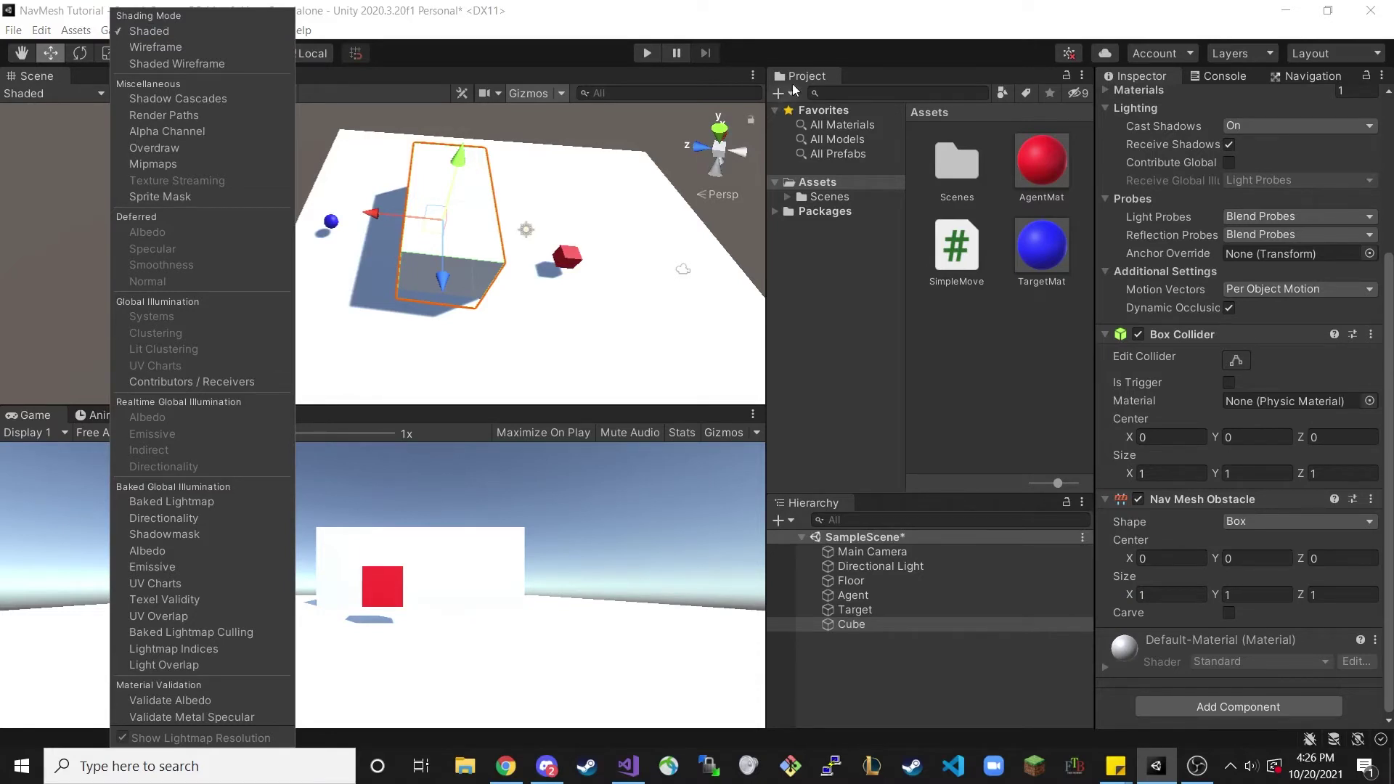
click(818, 58)
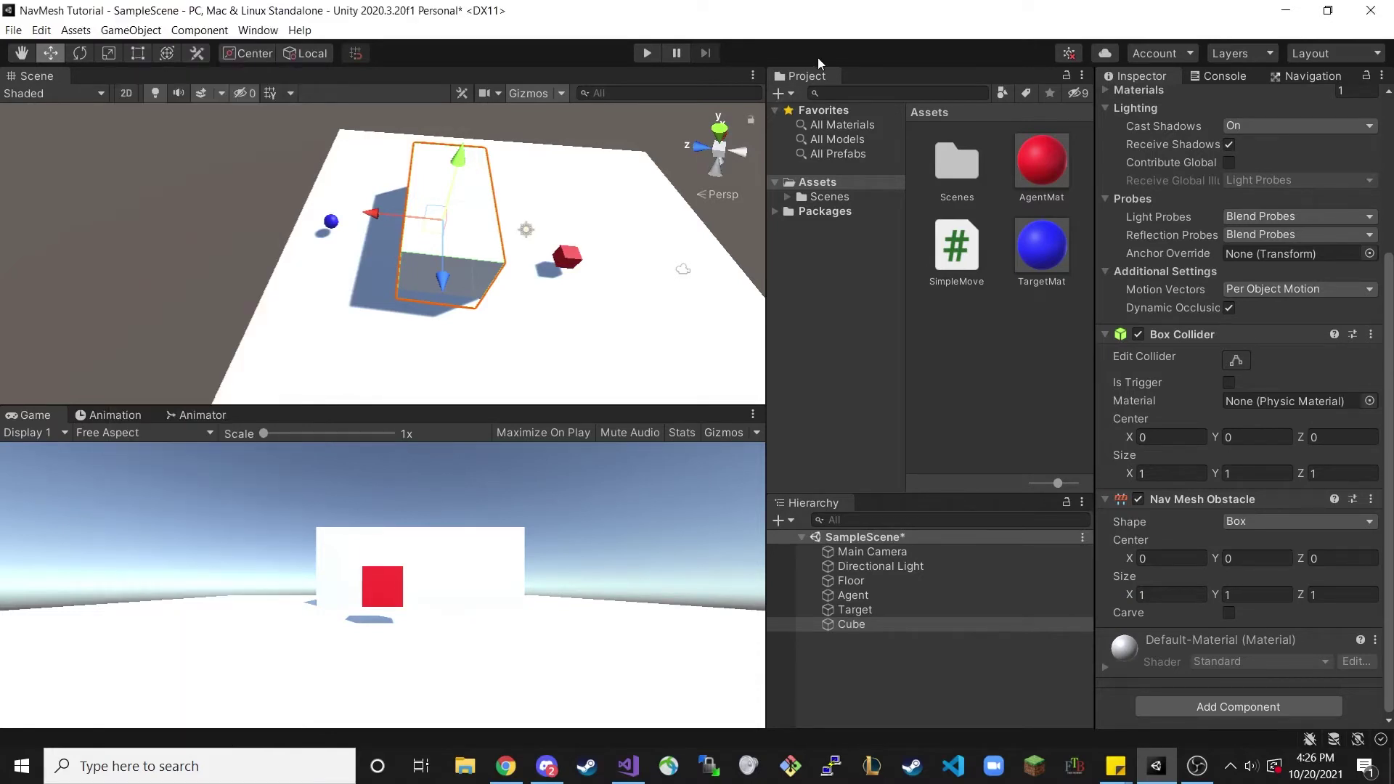
- Check the NavMesh around the Cube and enable Carve on its Nav Mesh Obstacle
click(1328, 79)
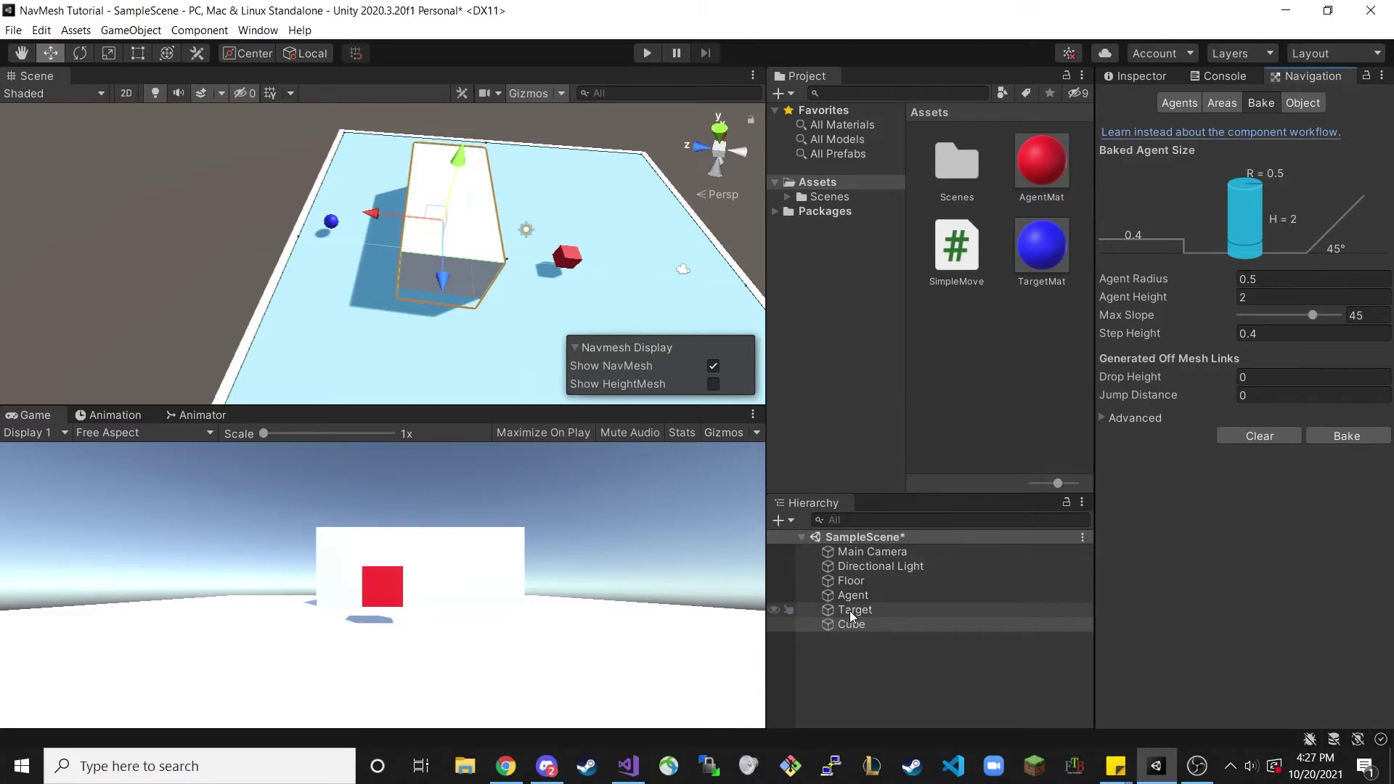
click(1149, 75)
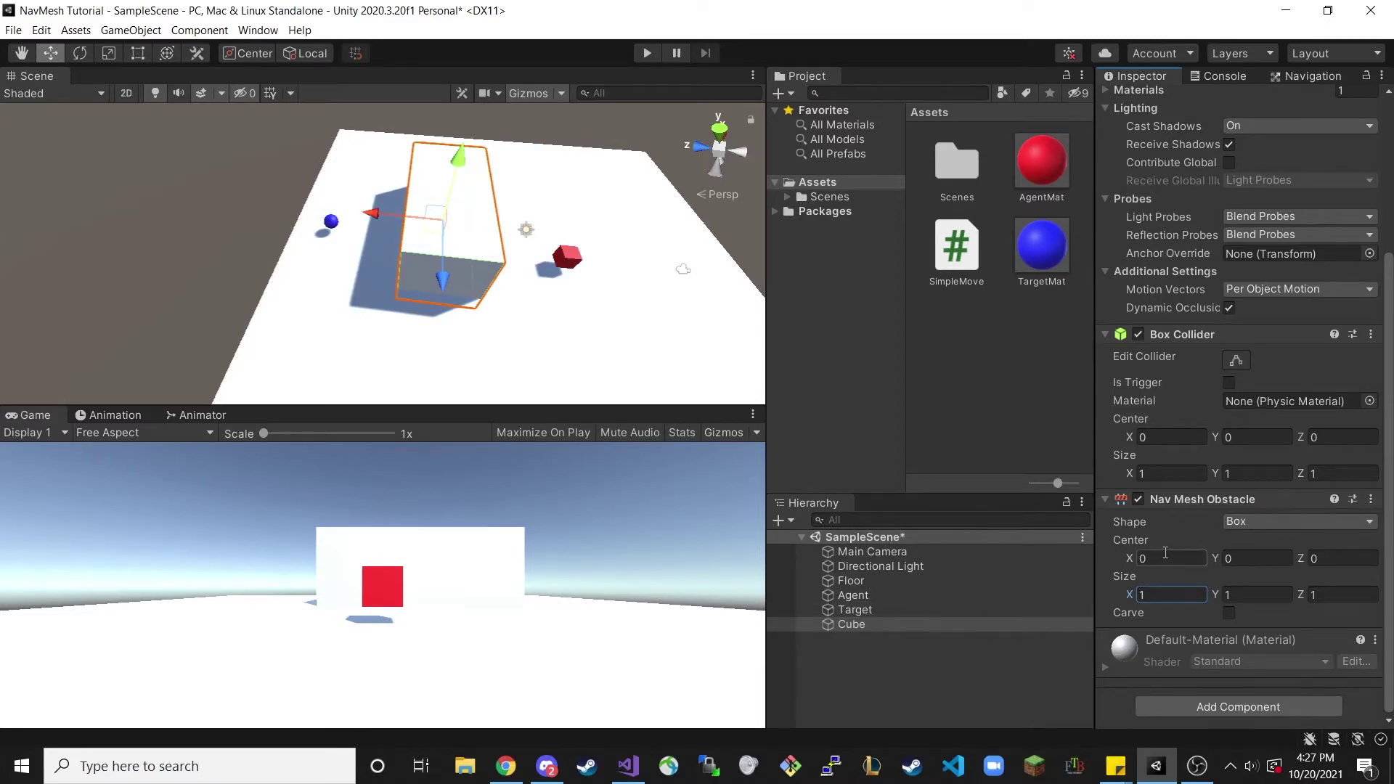
click(1228, 613)
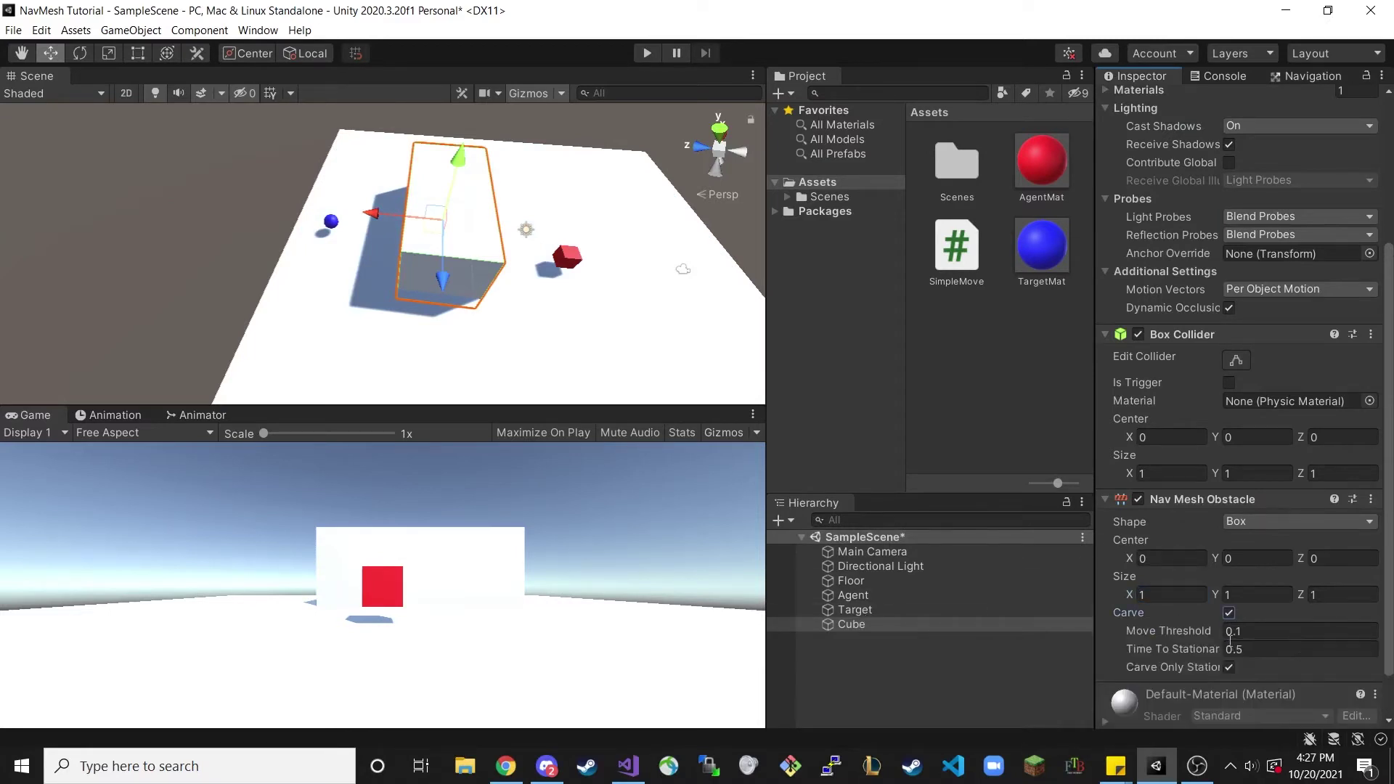
scroll(1177, 623, down, 1)
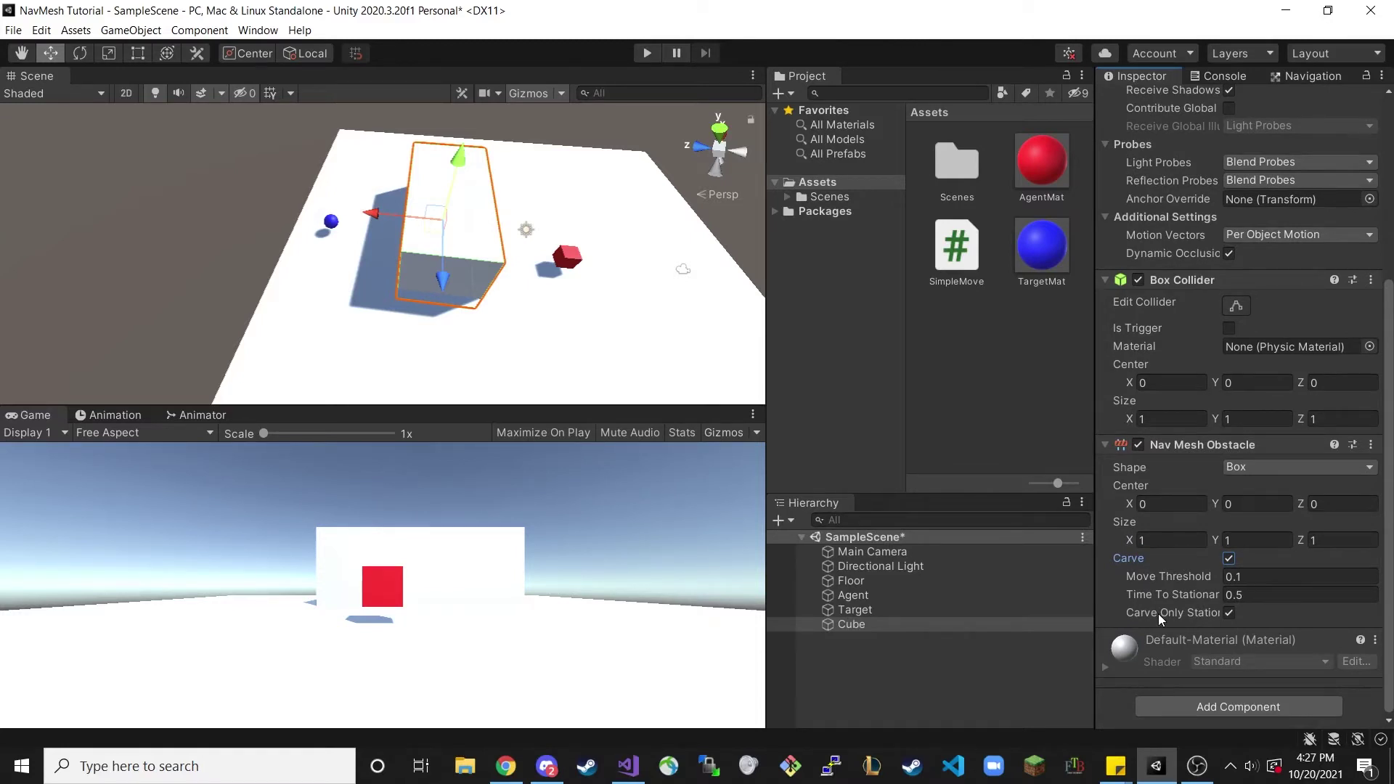
- Display the carved NavMesh and run the scene to test the Agent's path around the Cube, and stop play mode
click(1305, 76)
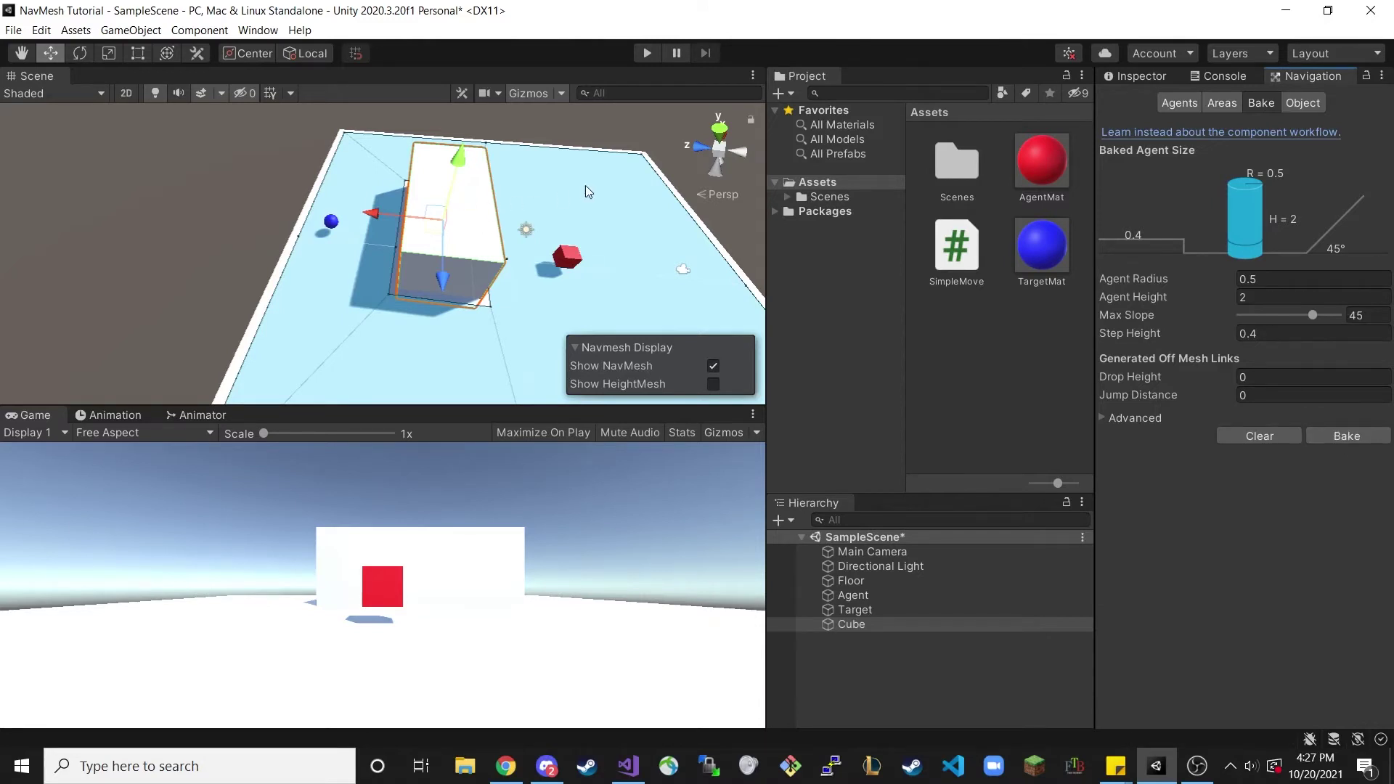
alt+drag(588, 190, 430, 243)
click(642, 54)
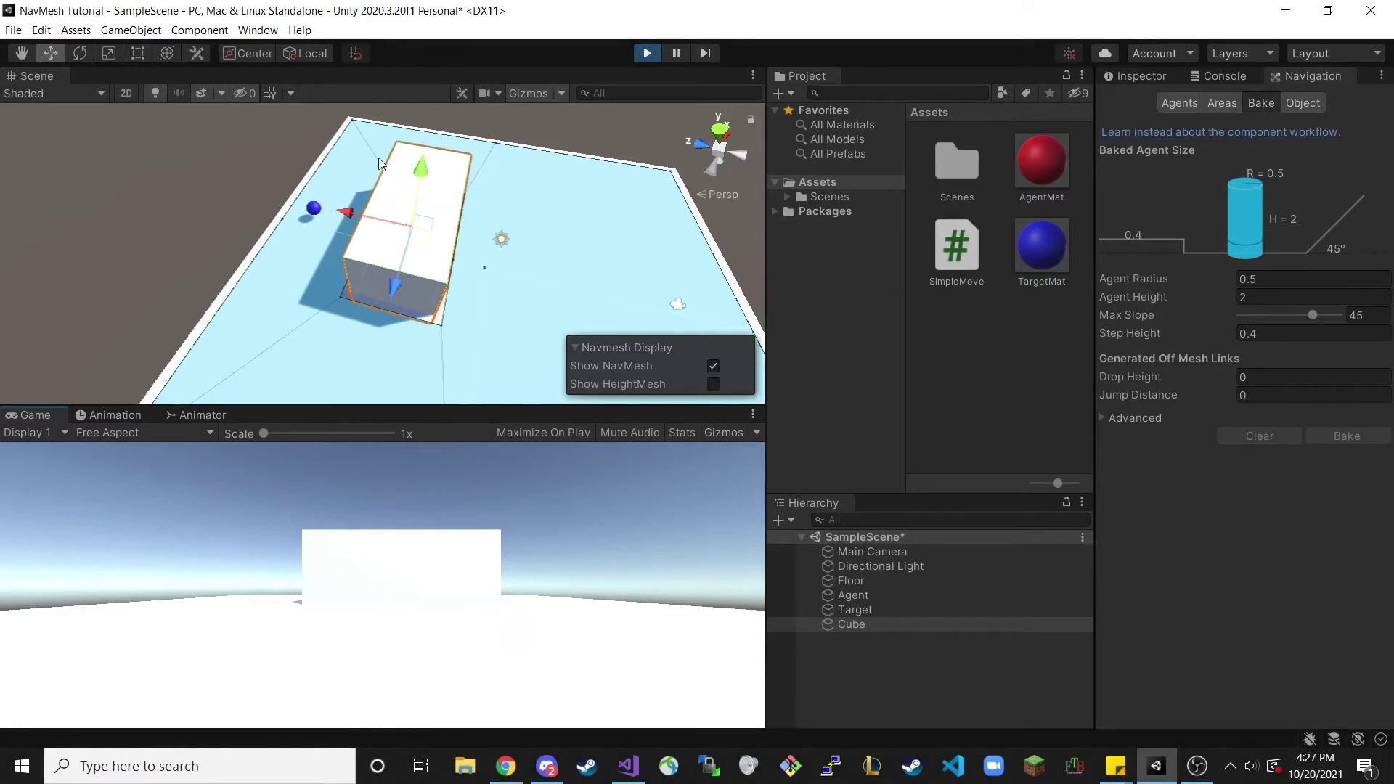
click(647, 53)
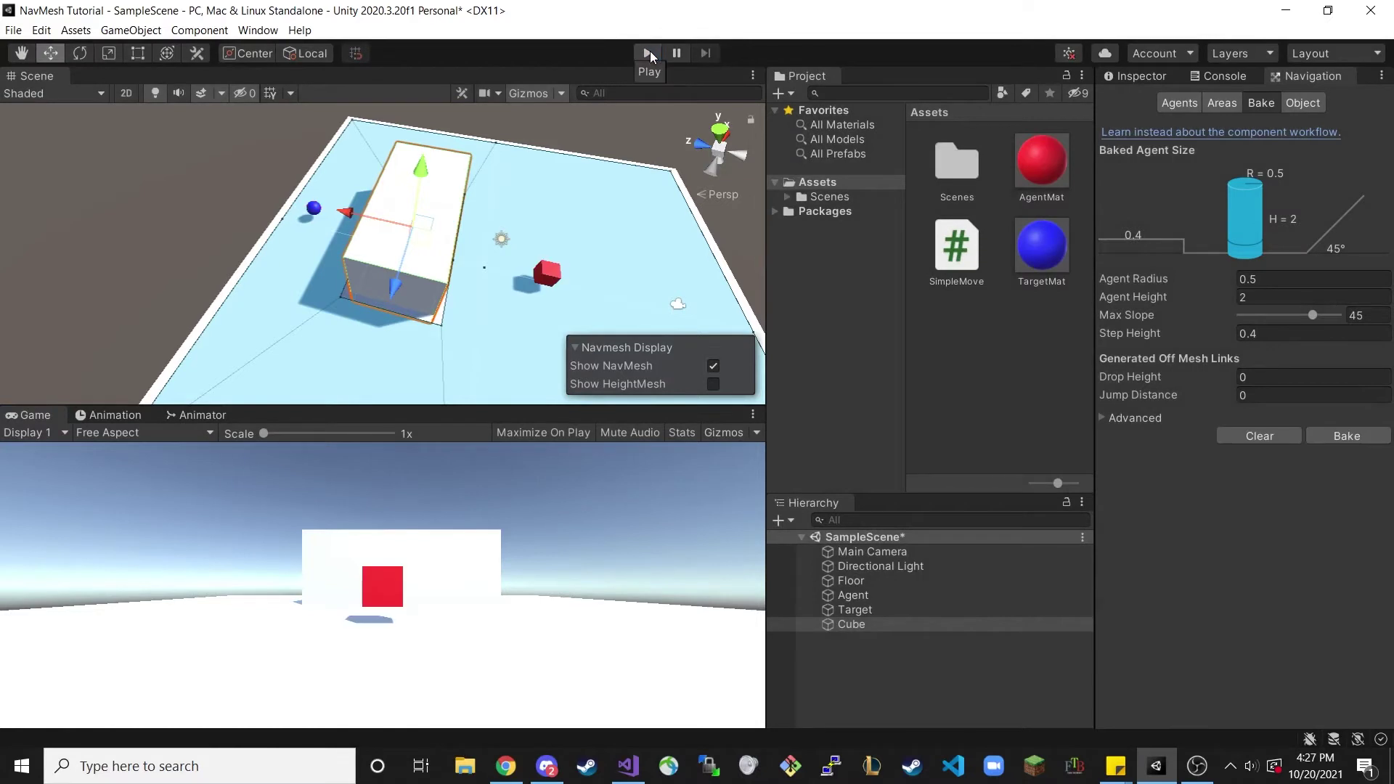
- Run the scene again, shift the Cube slightly while the Agent is moving, and stop play mode
click(647, 53)
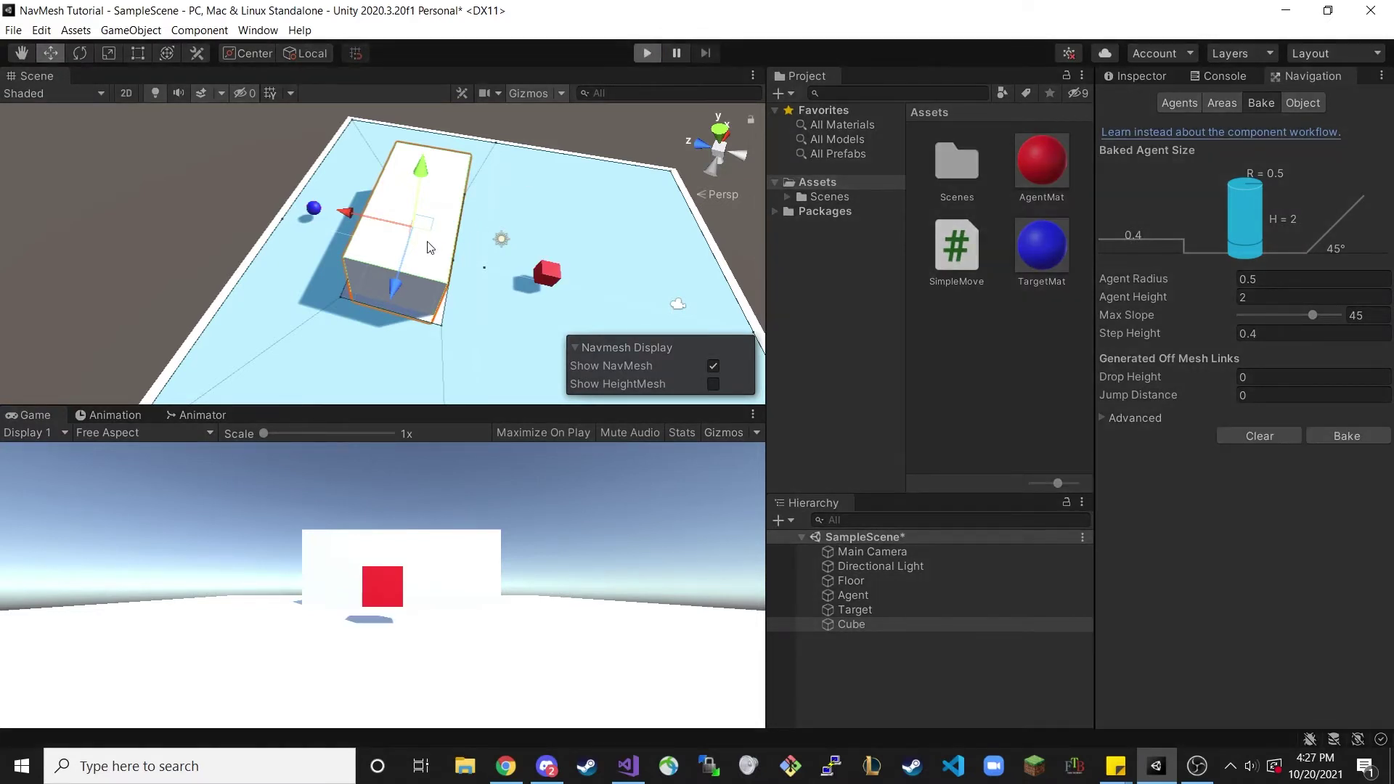
drag(424, 225, 419, 226)
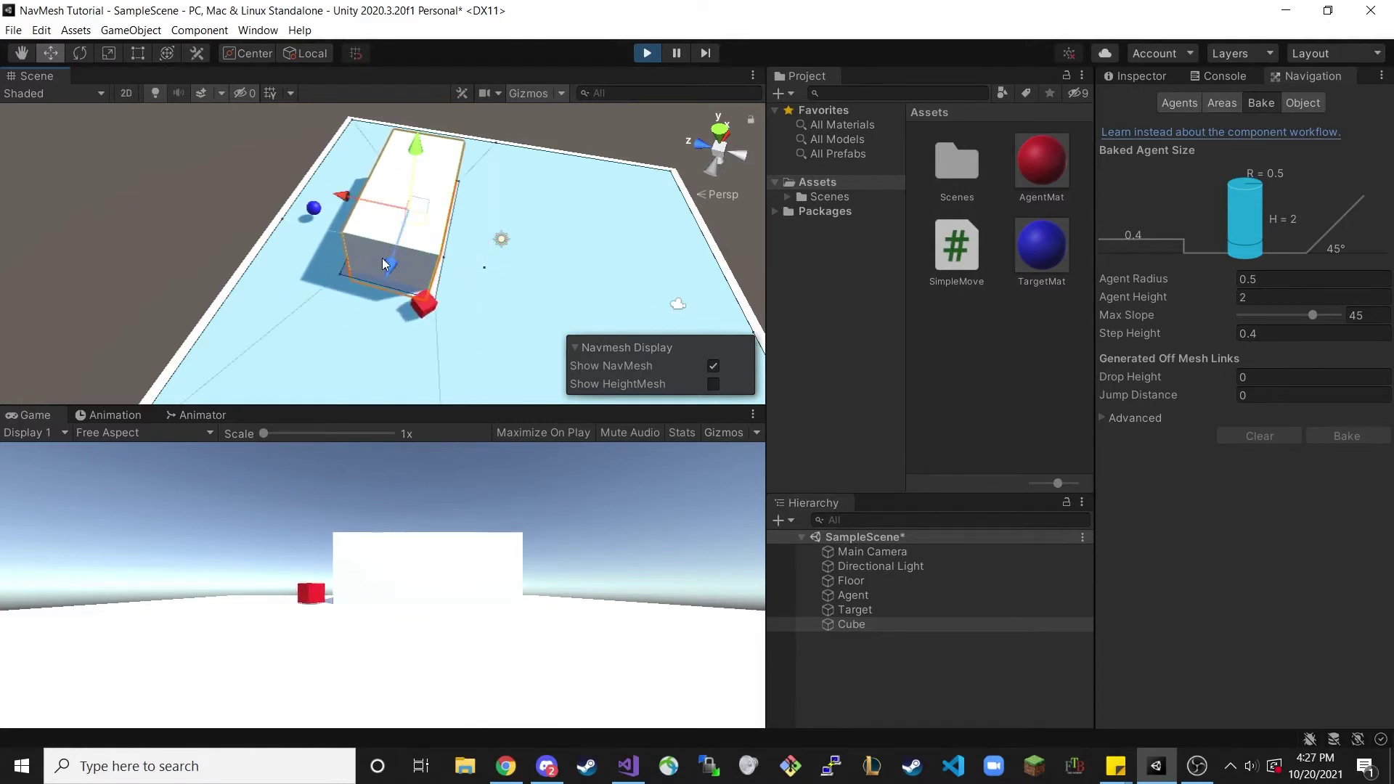
click(646, 53)
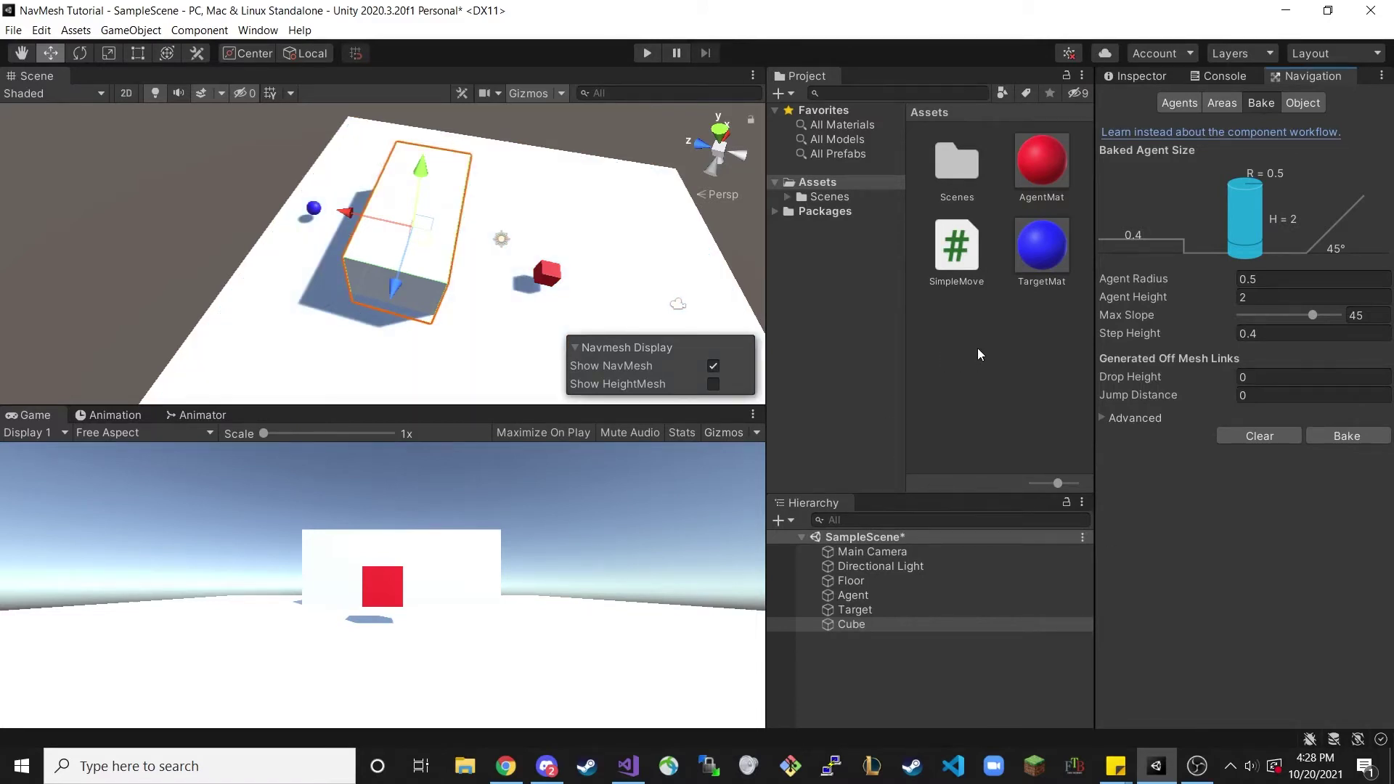
- Create a scene named Links! in the Scenes folder and open it, saving the changes to SampleScene
double_click(957, 166)
right_click(994, 277)
mouse_move(1032, 286)
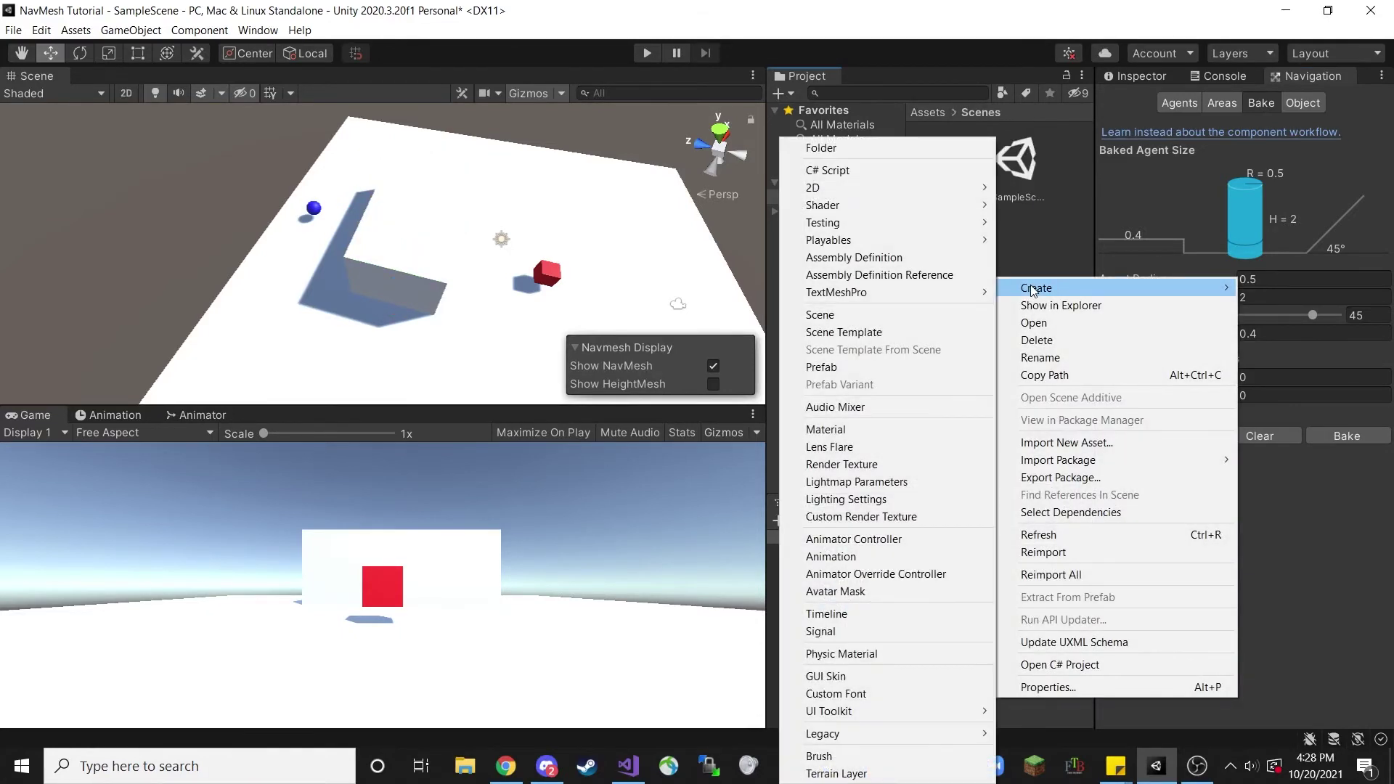
click(863, 314)
text(Links)
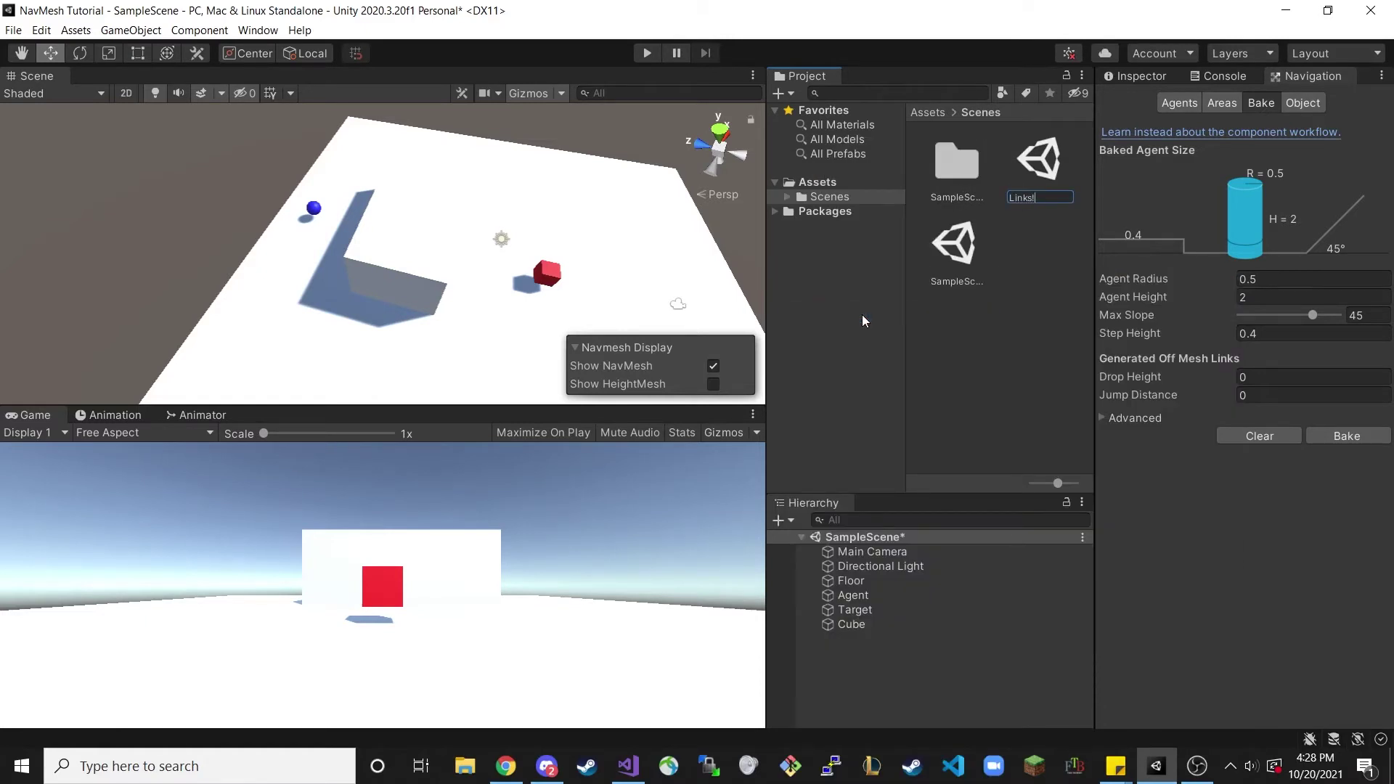
key(Return)
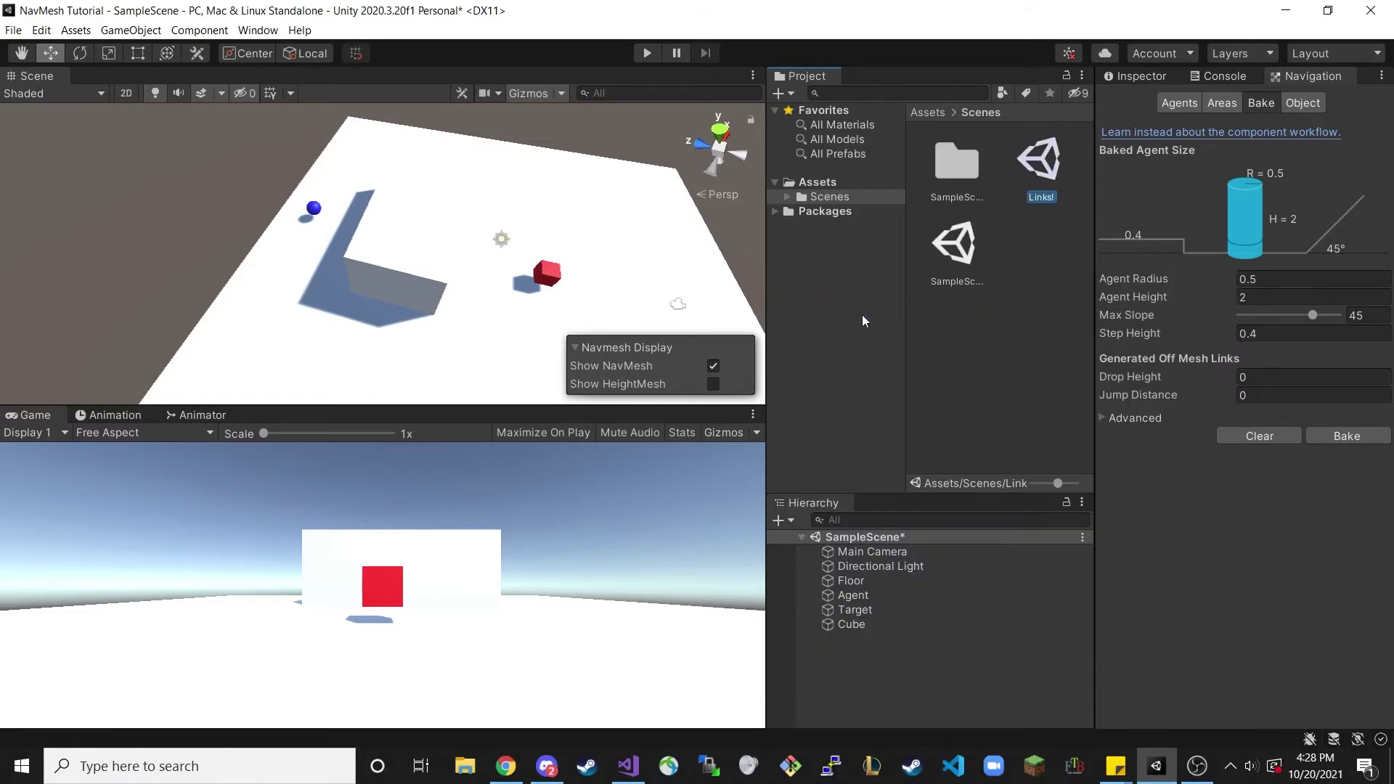
double_click(1047, 150)
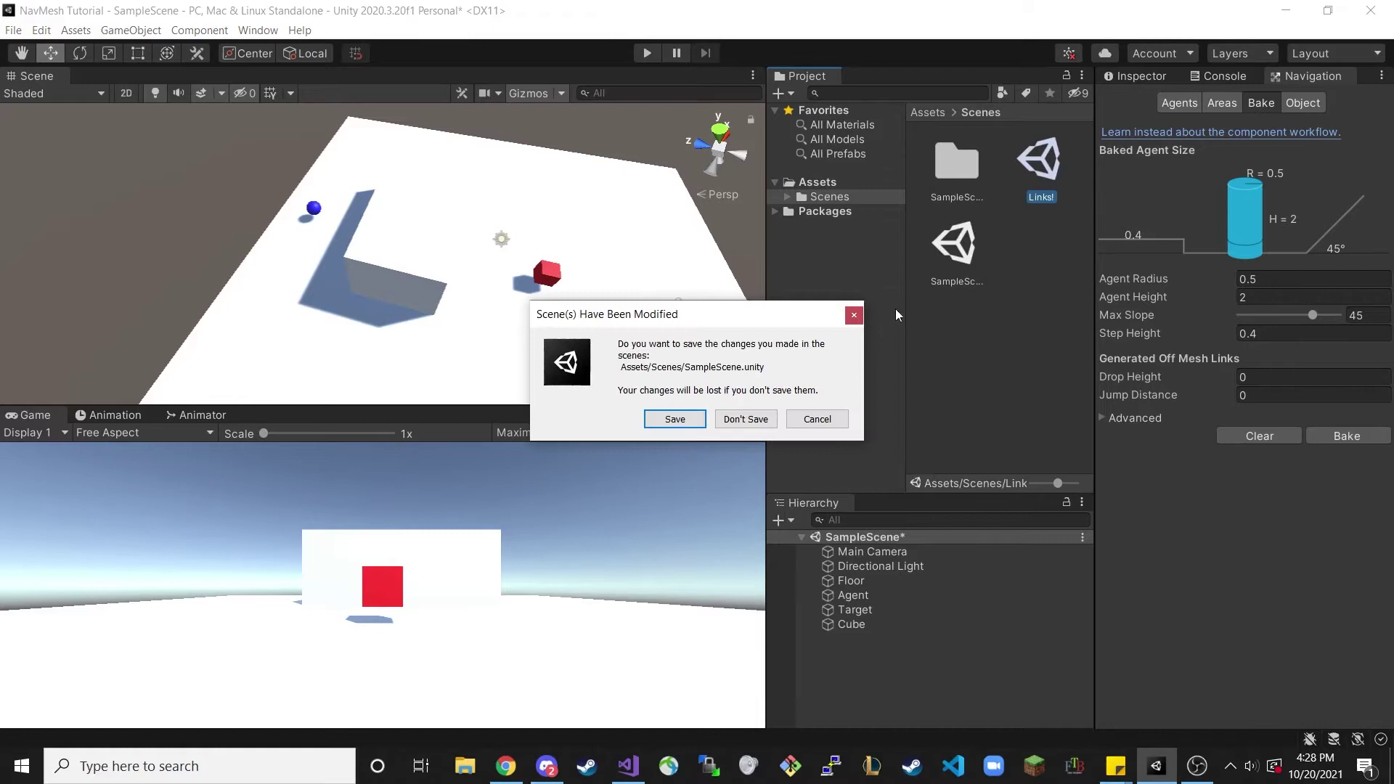
click(687, 422)
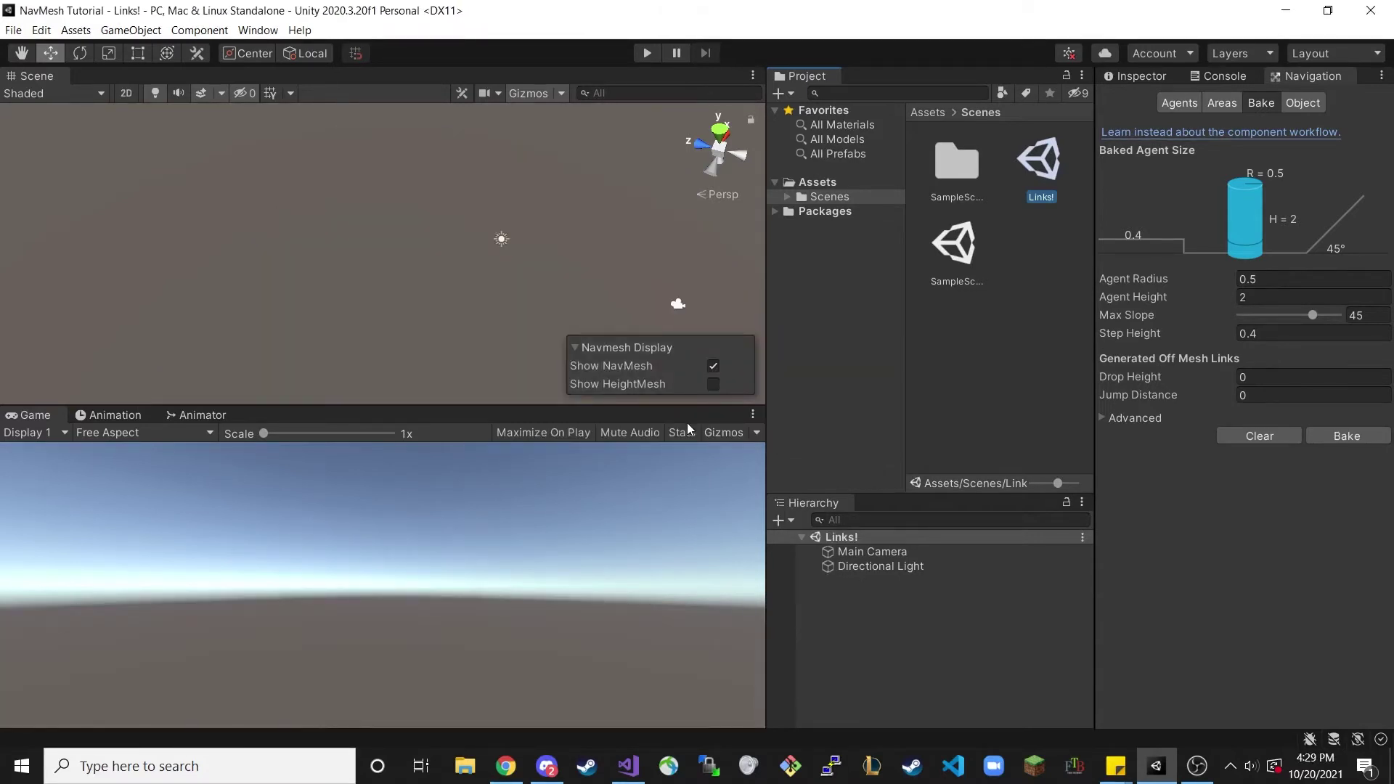
- Add a Plane to the Links! scene and reset its Transform
right_click(854, 607)
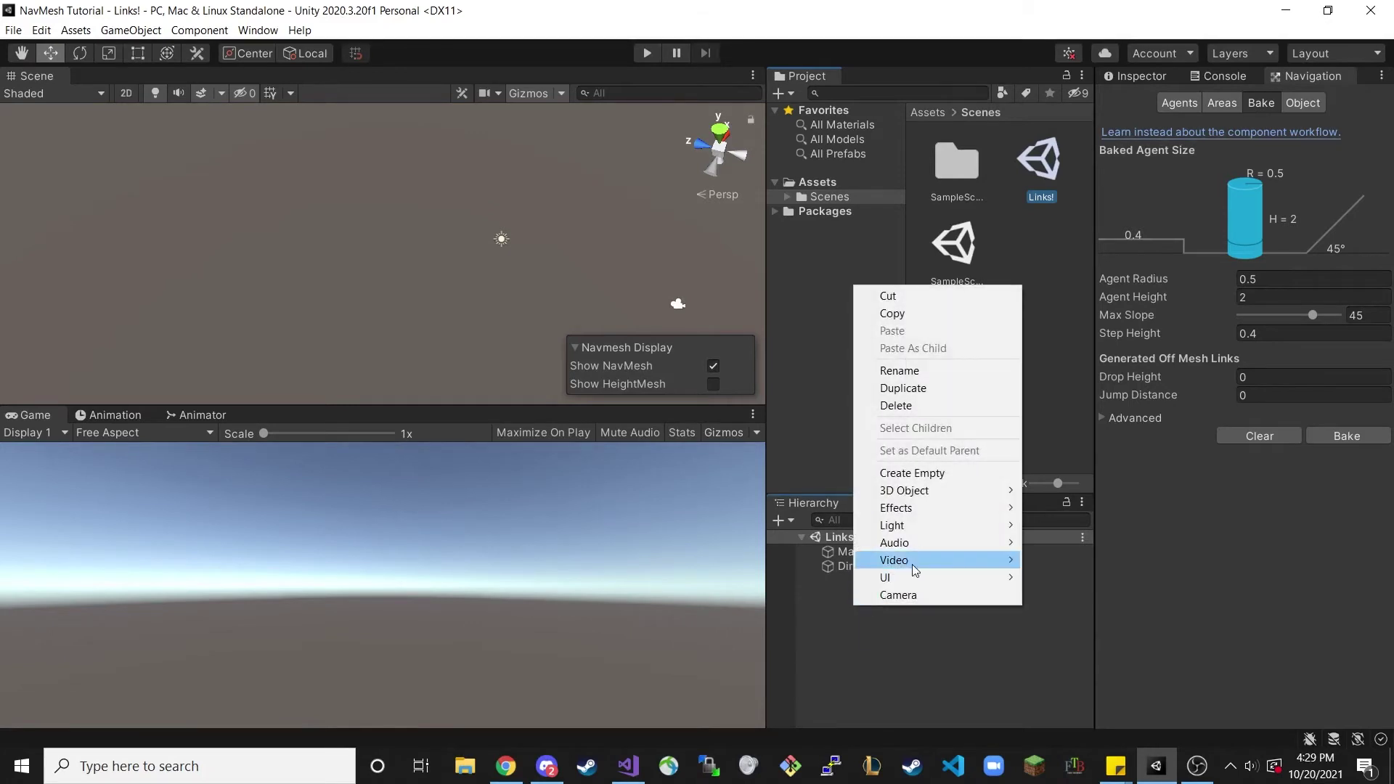
mouse_move(938, 490)
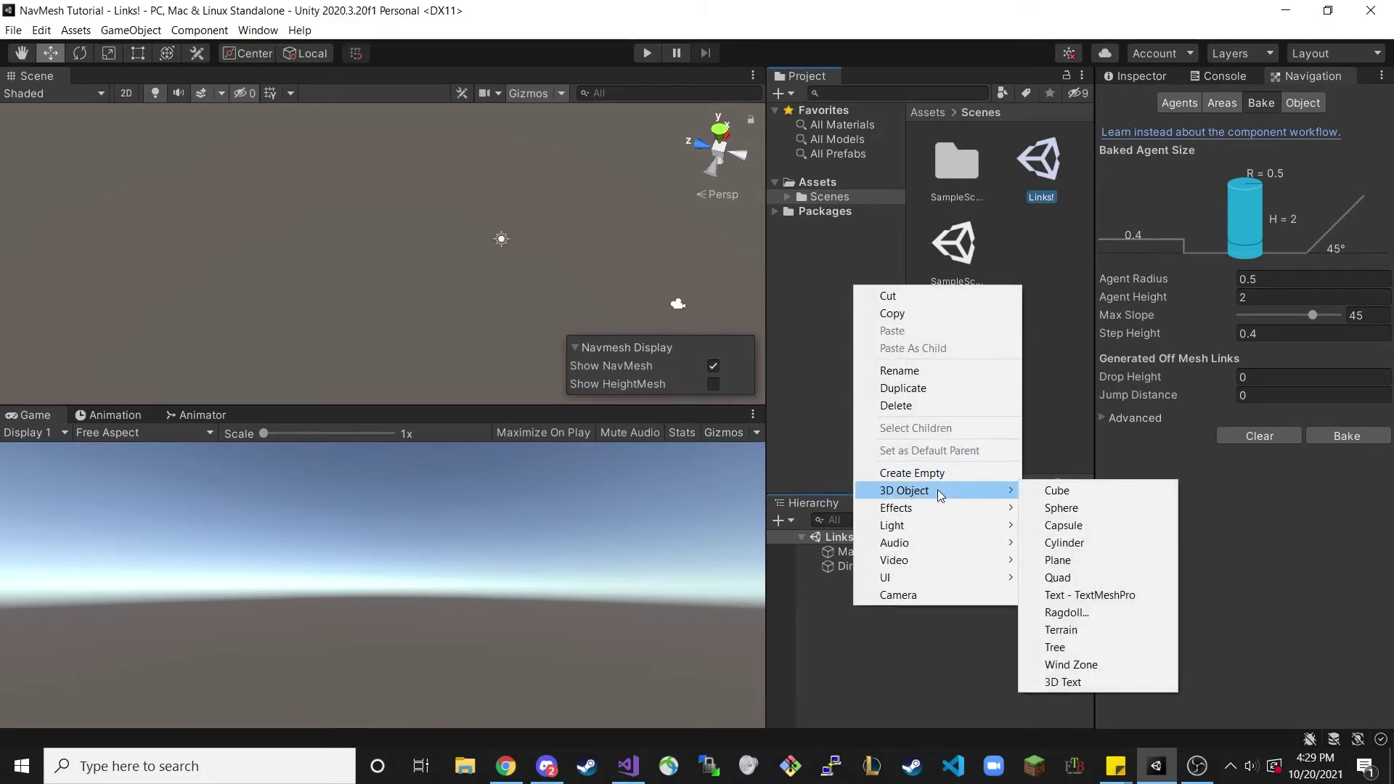
click(1058, 559)
click(1152, 77)
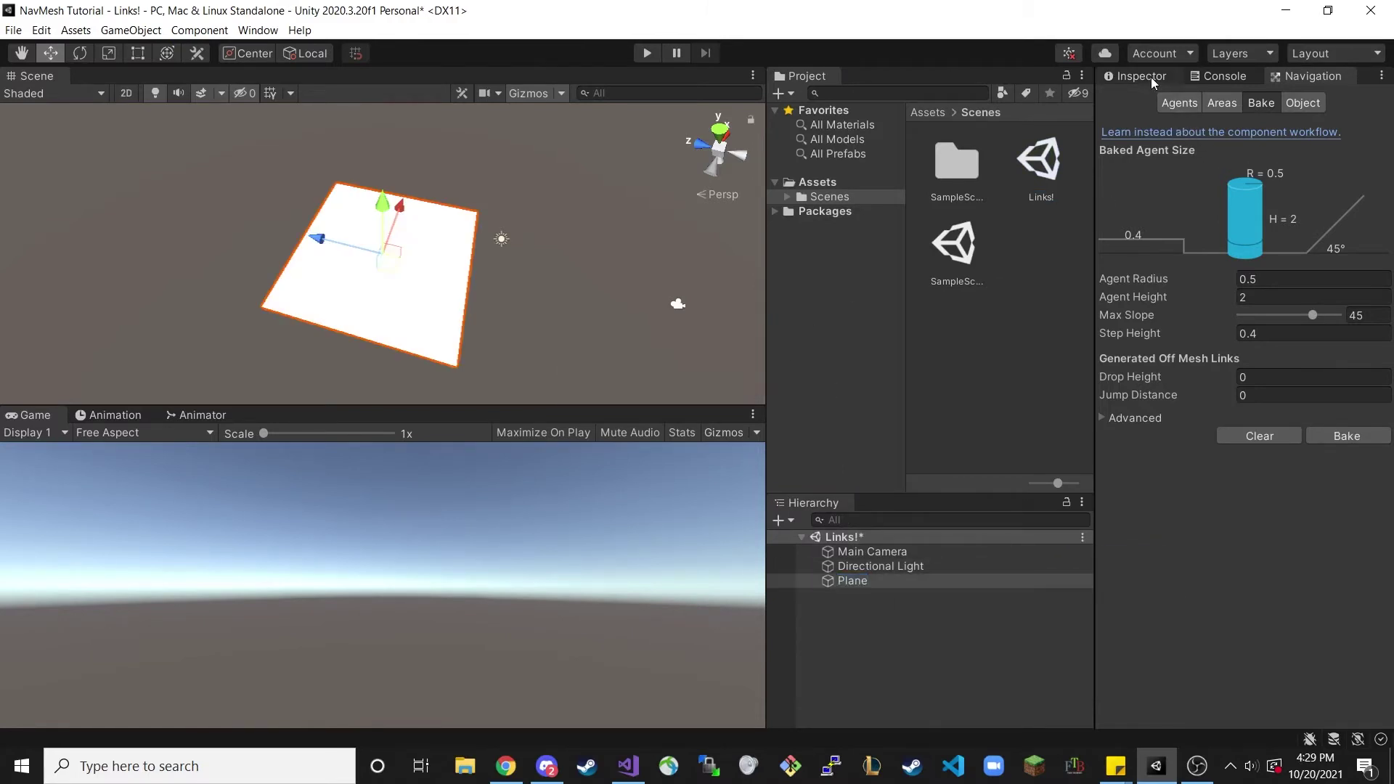
click(1371, 148)
click(1199, 165)
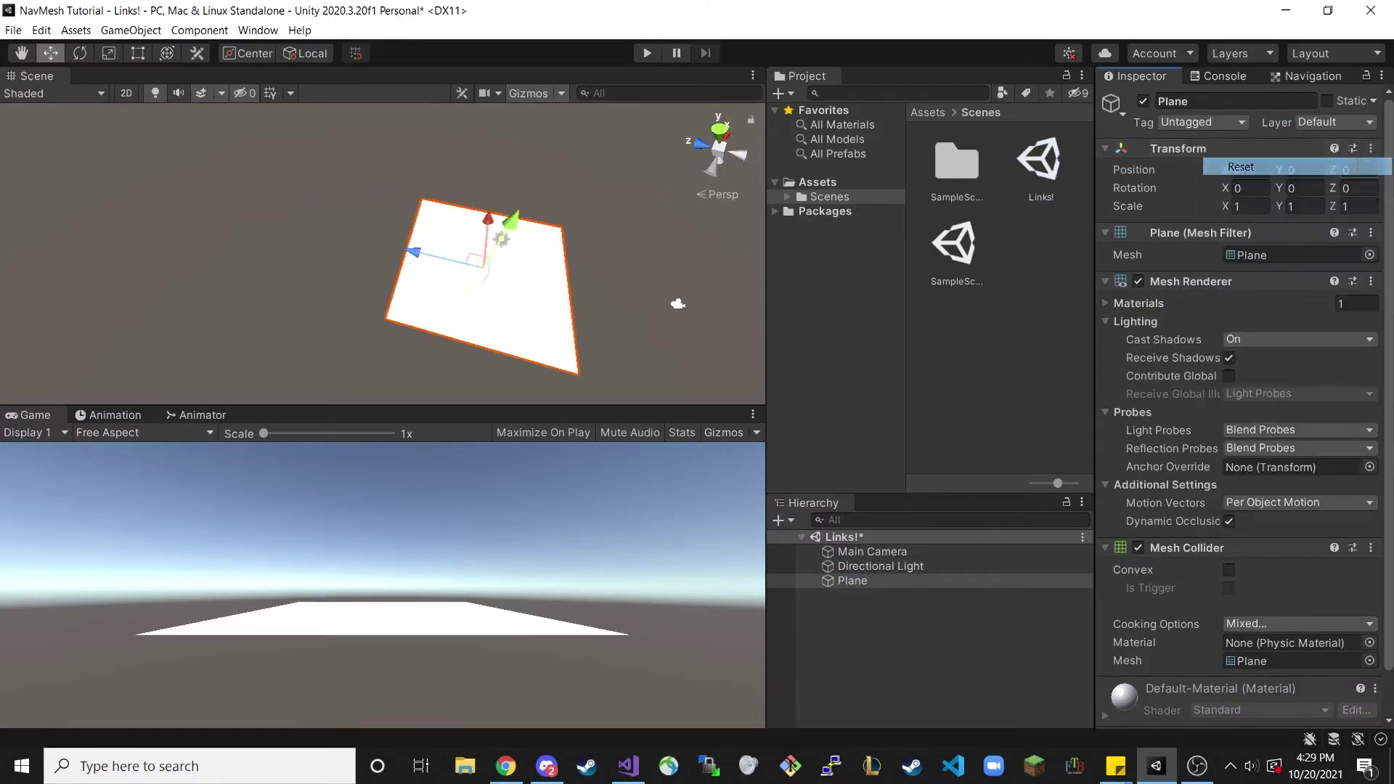
- Mark the Plane as Navigation Static and bake the NavMesh
alt+drag(602, 277, 580, 250)
click(1305, 76)
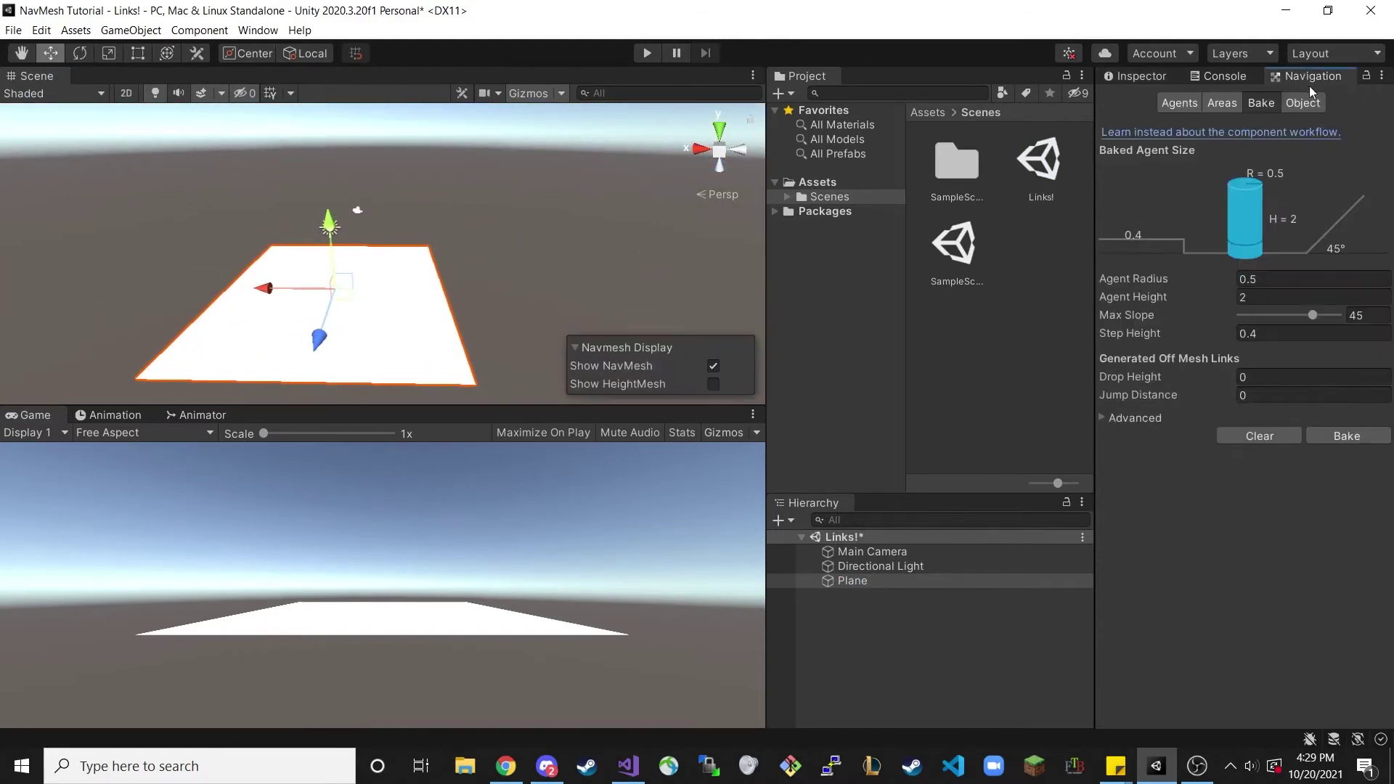
click(1307, 103)
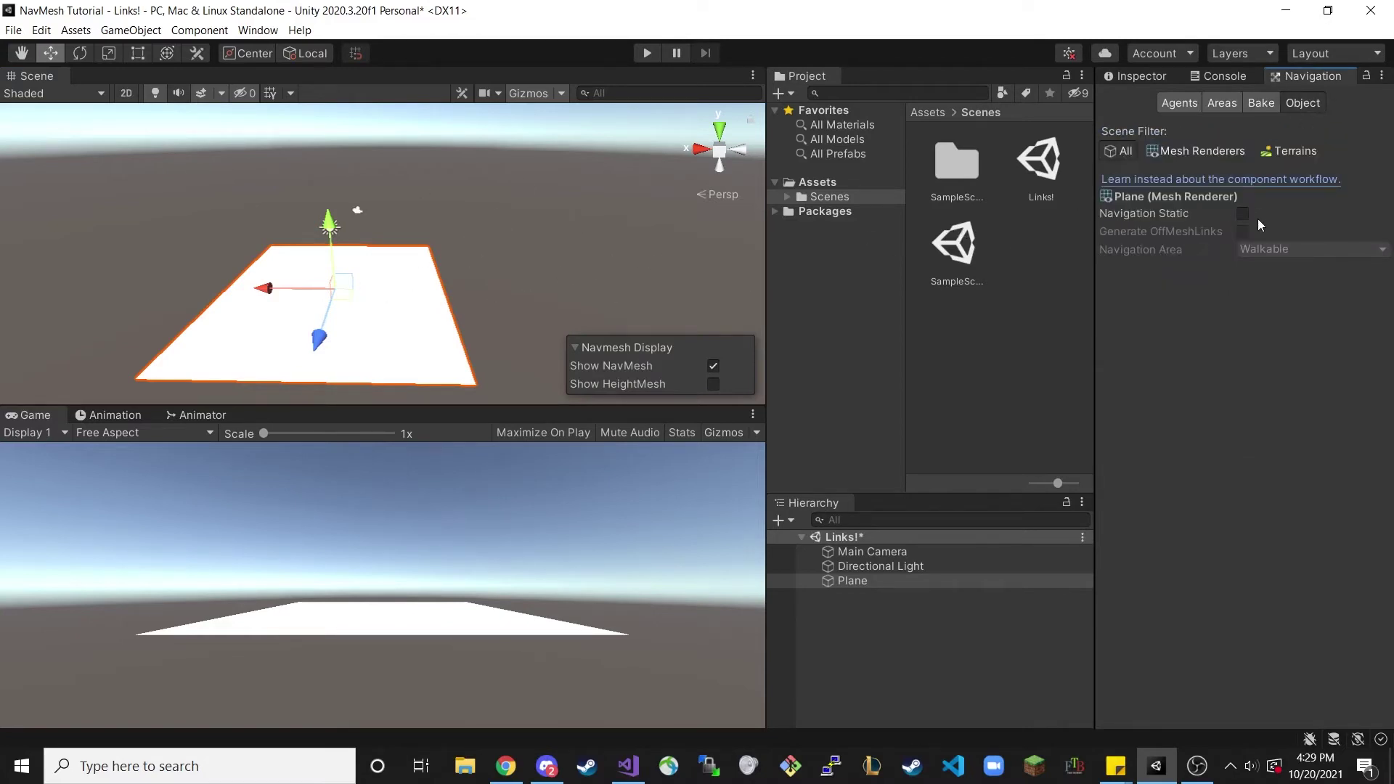
click(1242, 214)
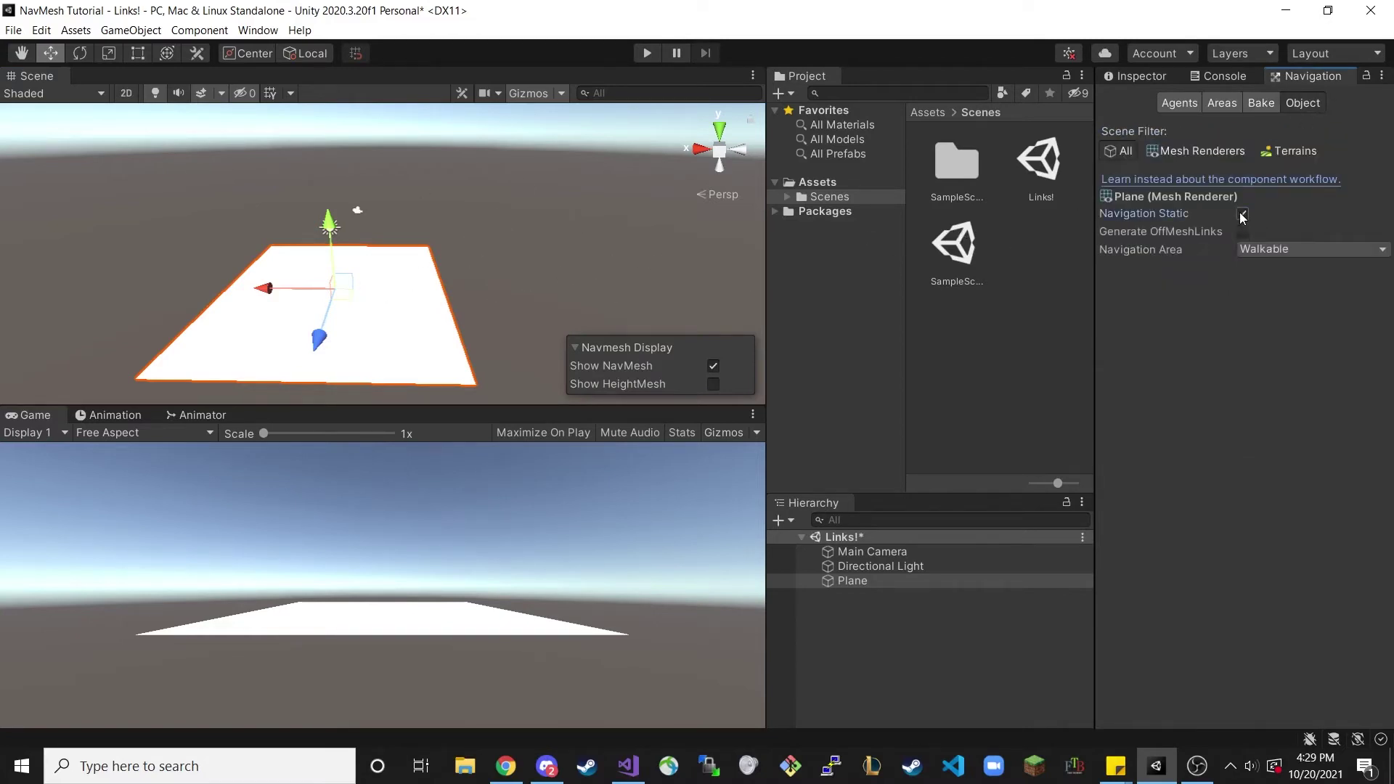
click(1264, 102)
click(1358, 438)
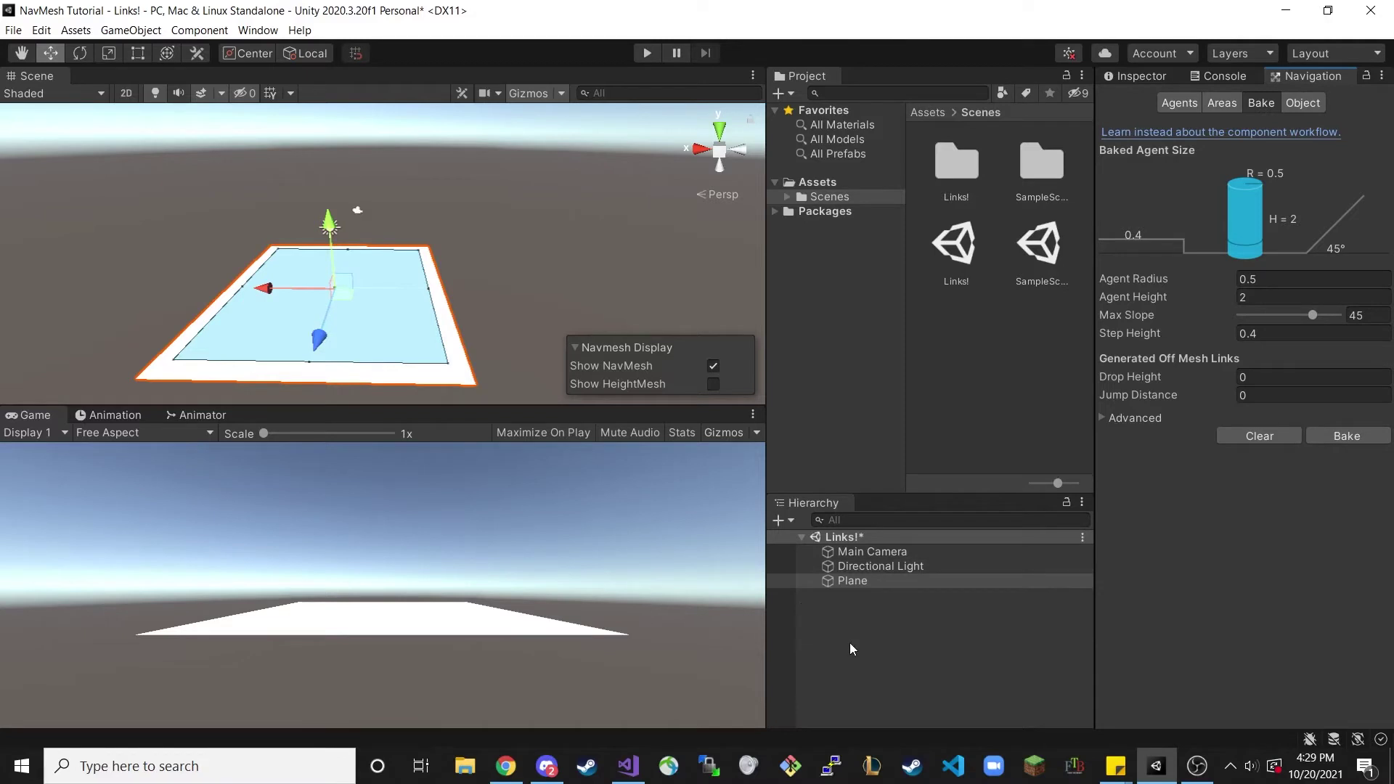
- Add a Cube named Agent to the scene and reset its Transform
click(861, 621)
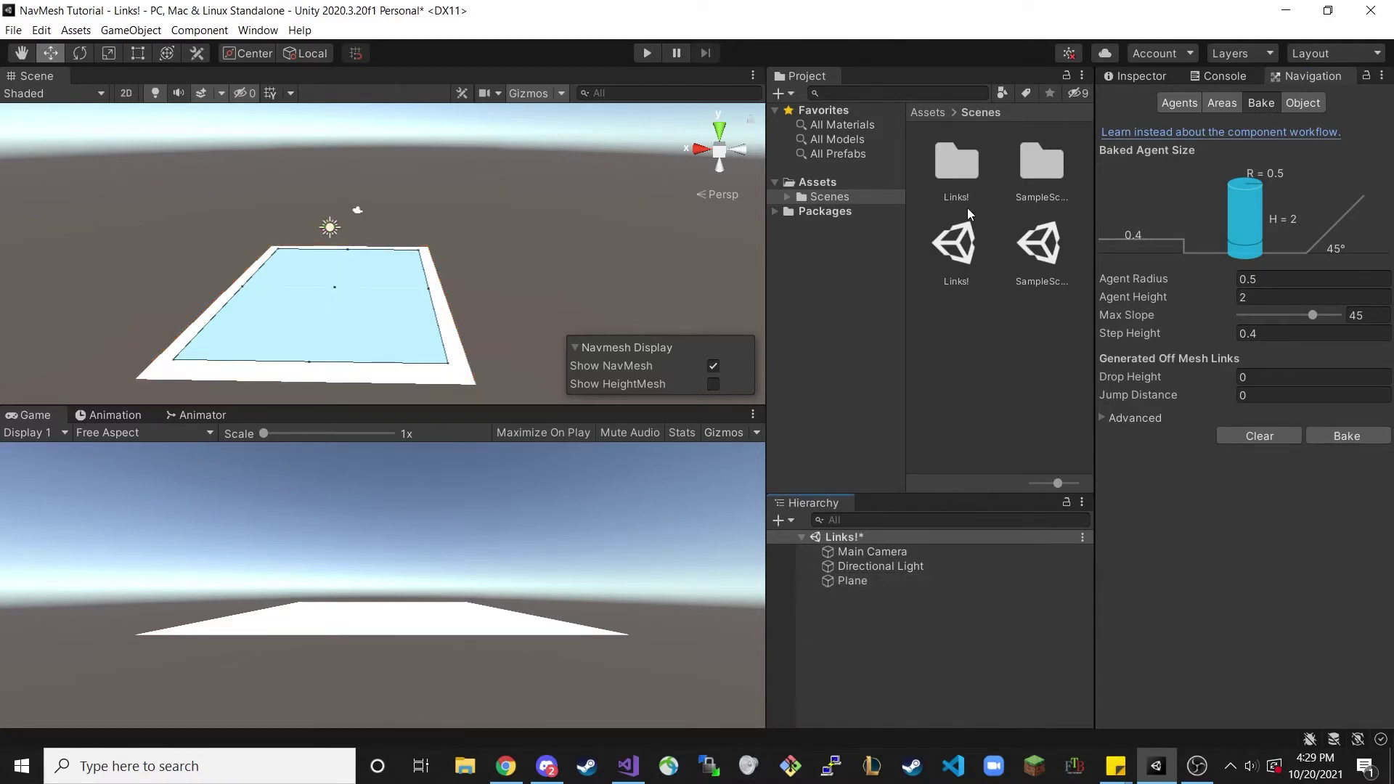
click(821, 181)
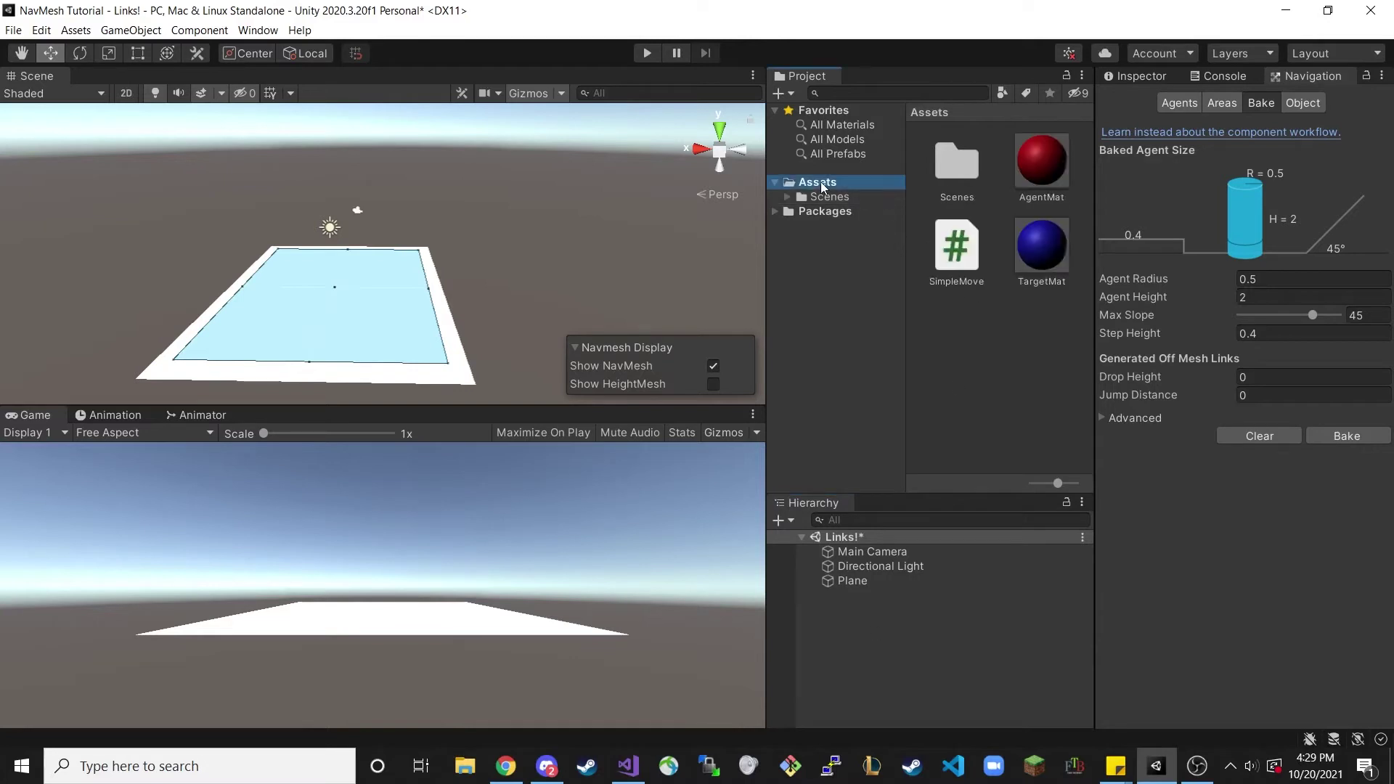
right_click(862, 618)
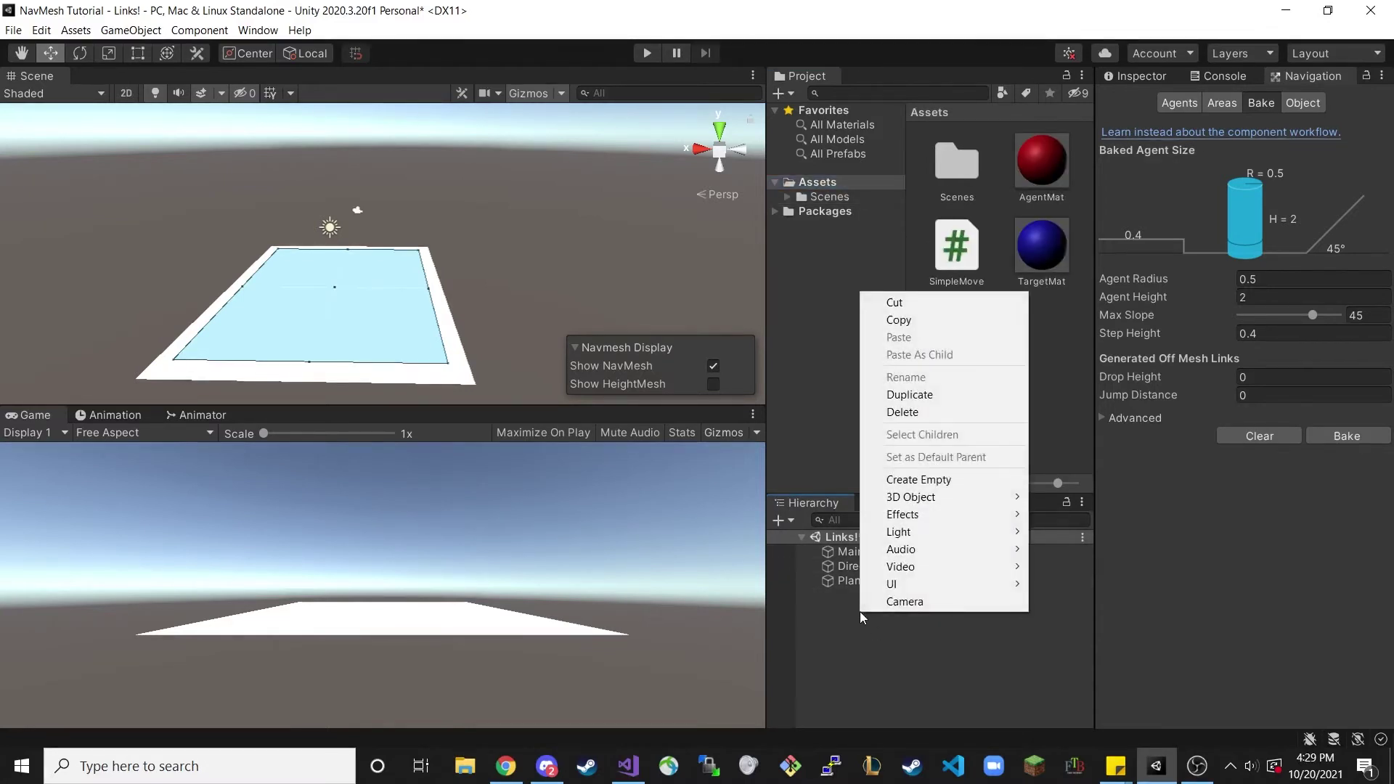
mouse_move(918, 498)
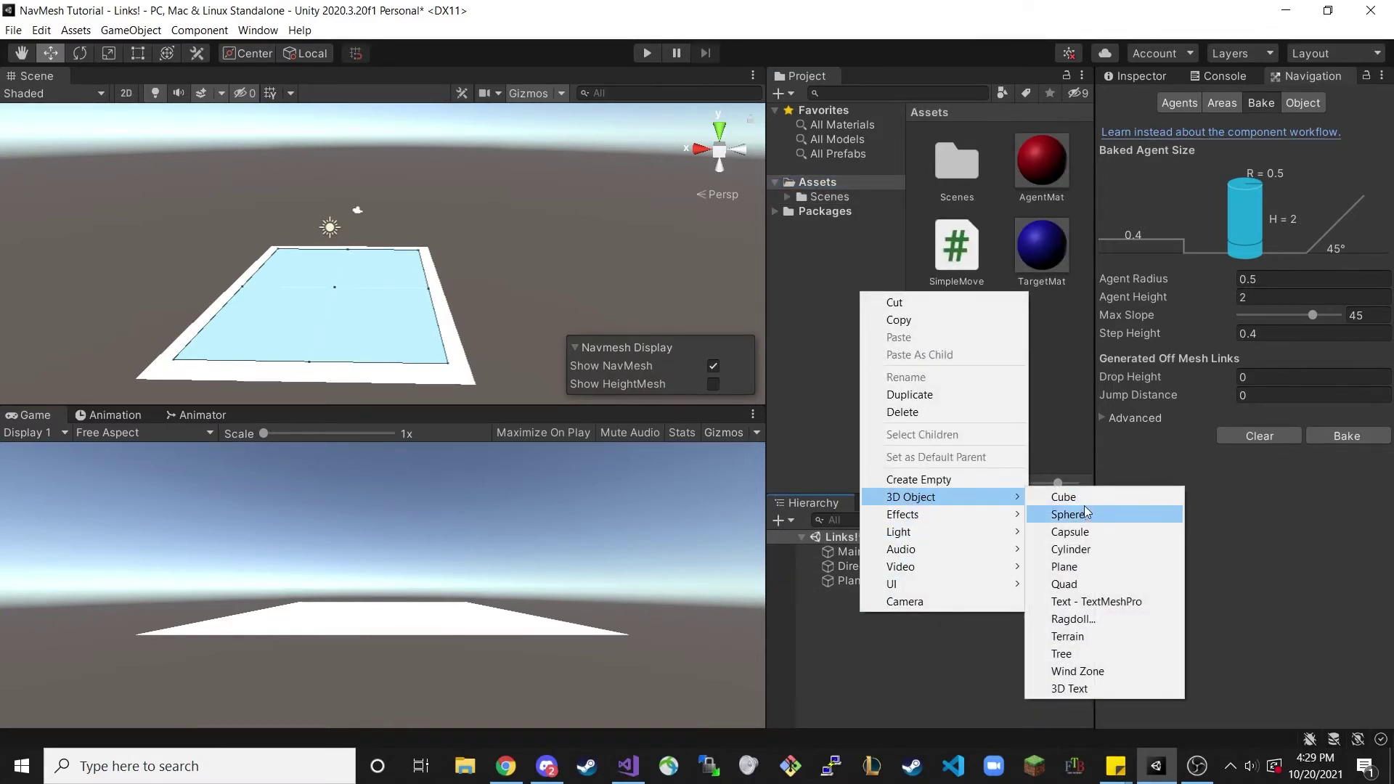
click(1062, 499)
text(Agent)
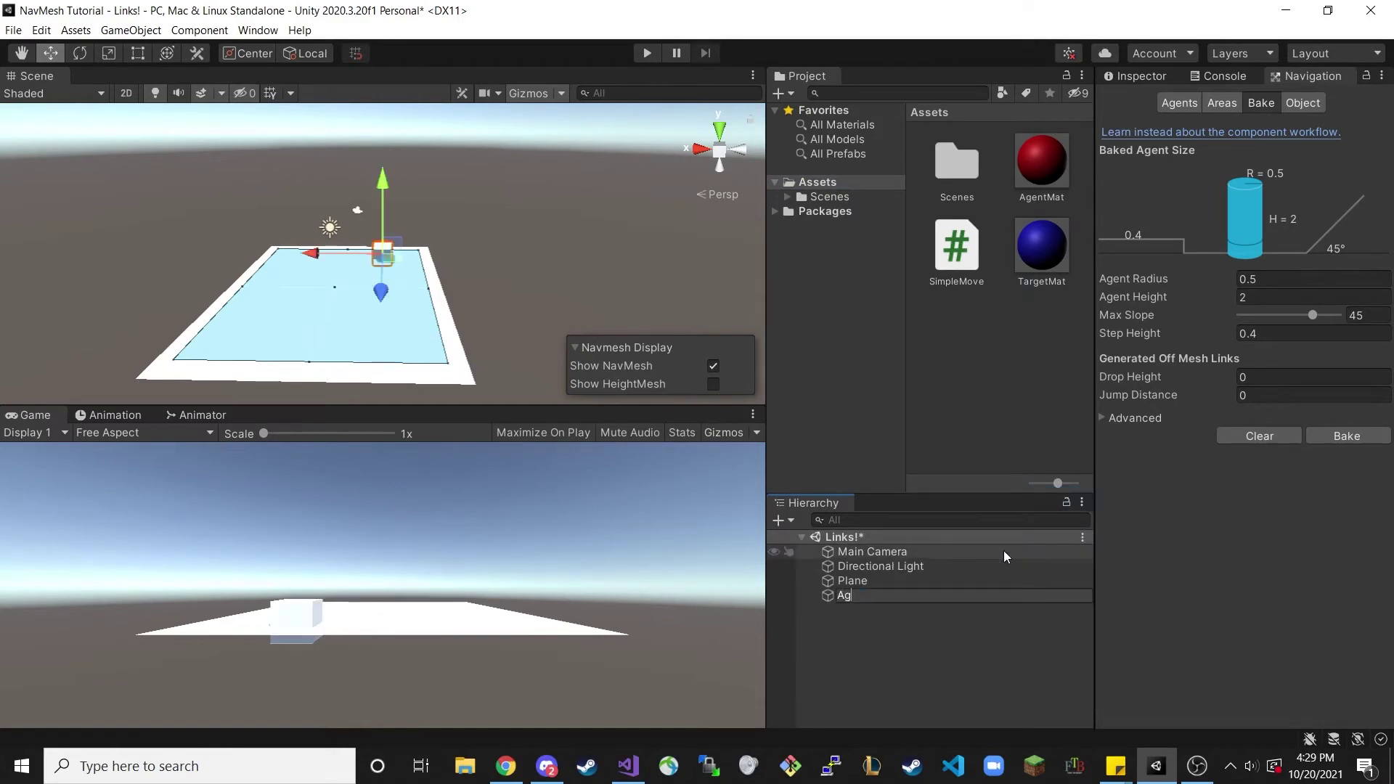
key(Return)
click(1134, 75)
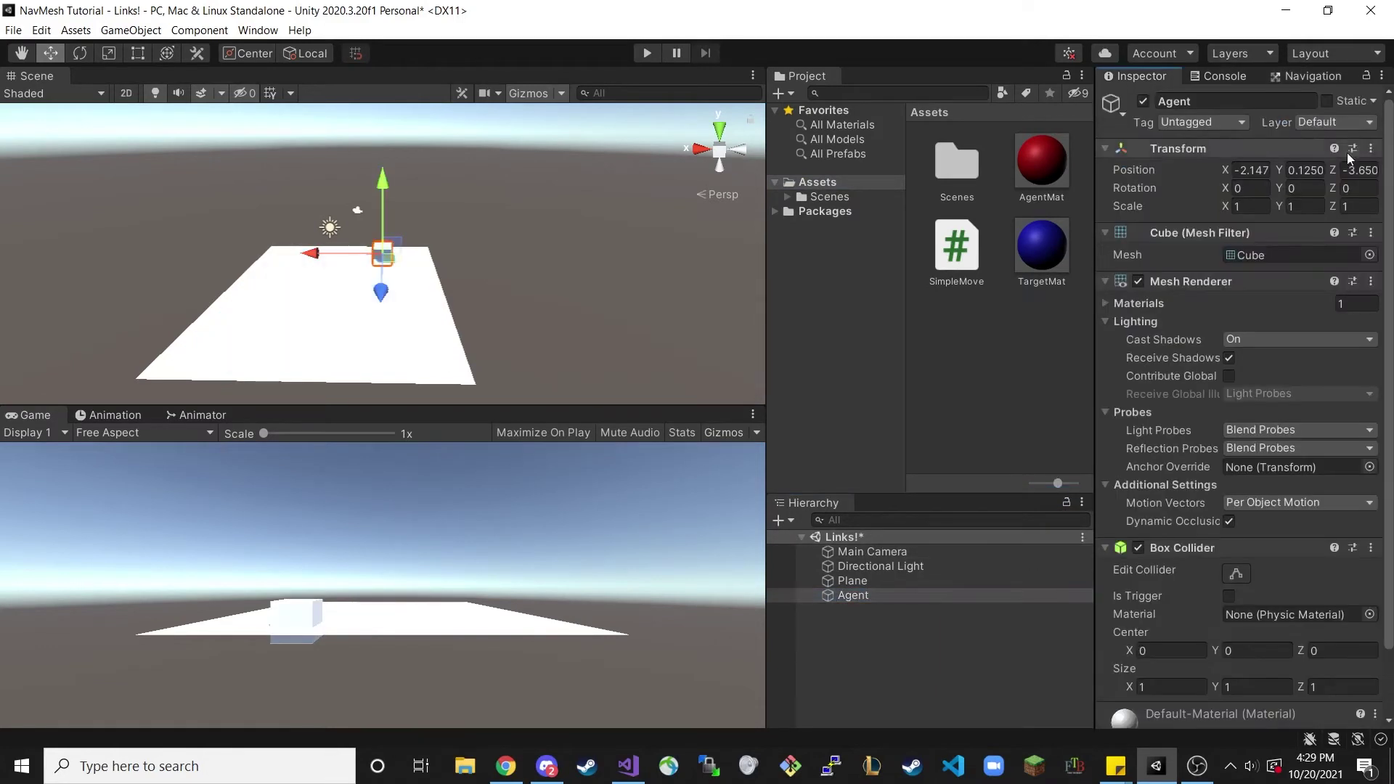
click(1371, 149)
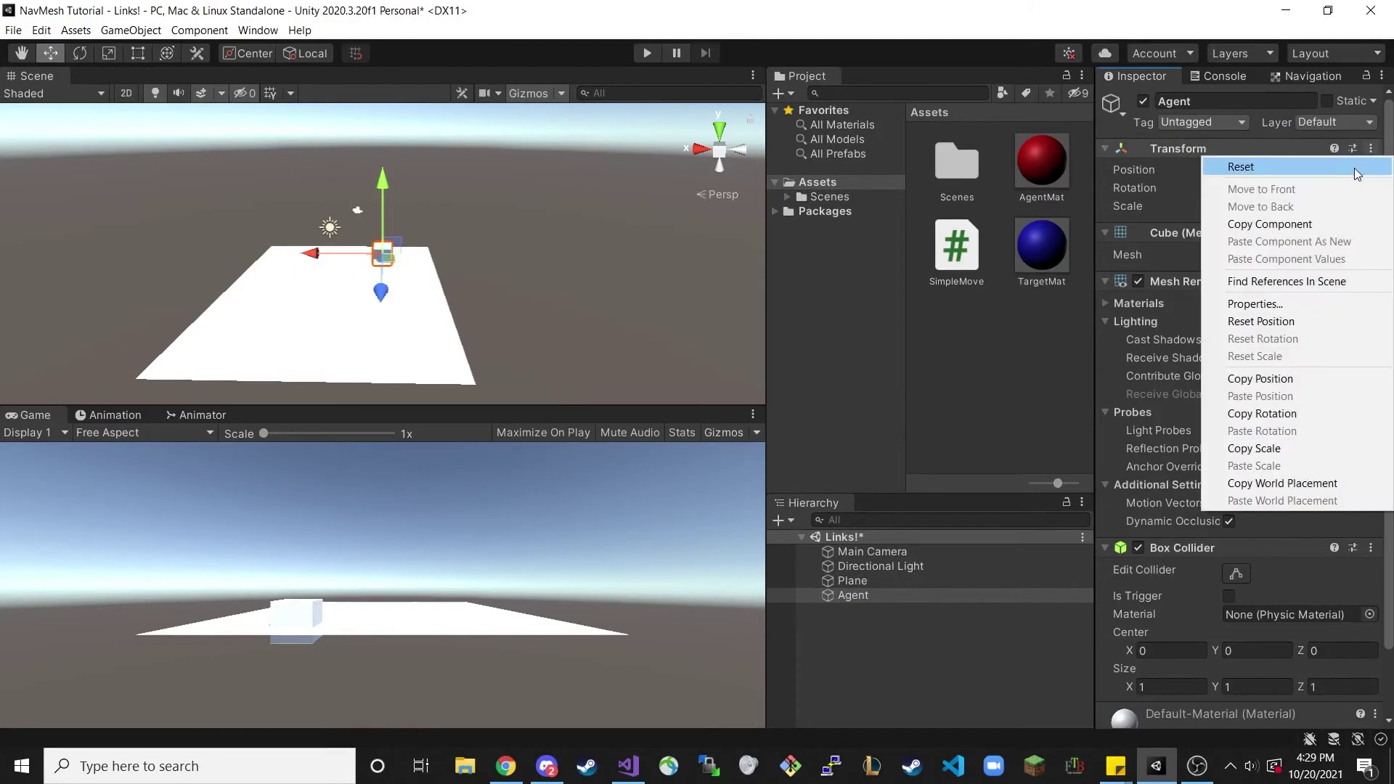
click(1155, 165)
- Raise the Agent above the Plane to about Y 0.69 and apply the AgentMat material to it
drag(331, 220, 329, 207)
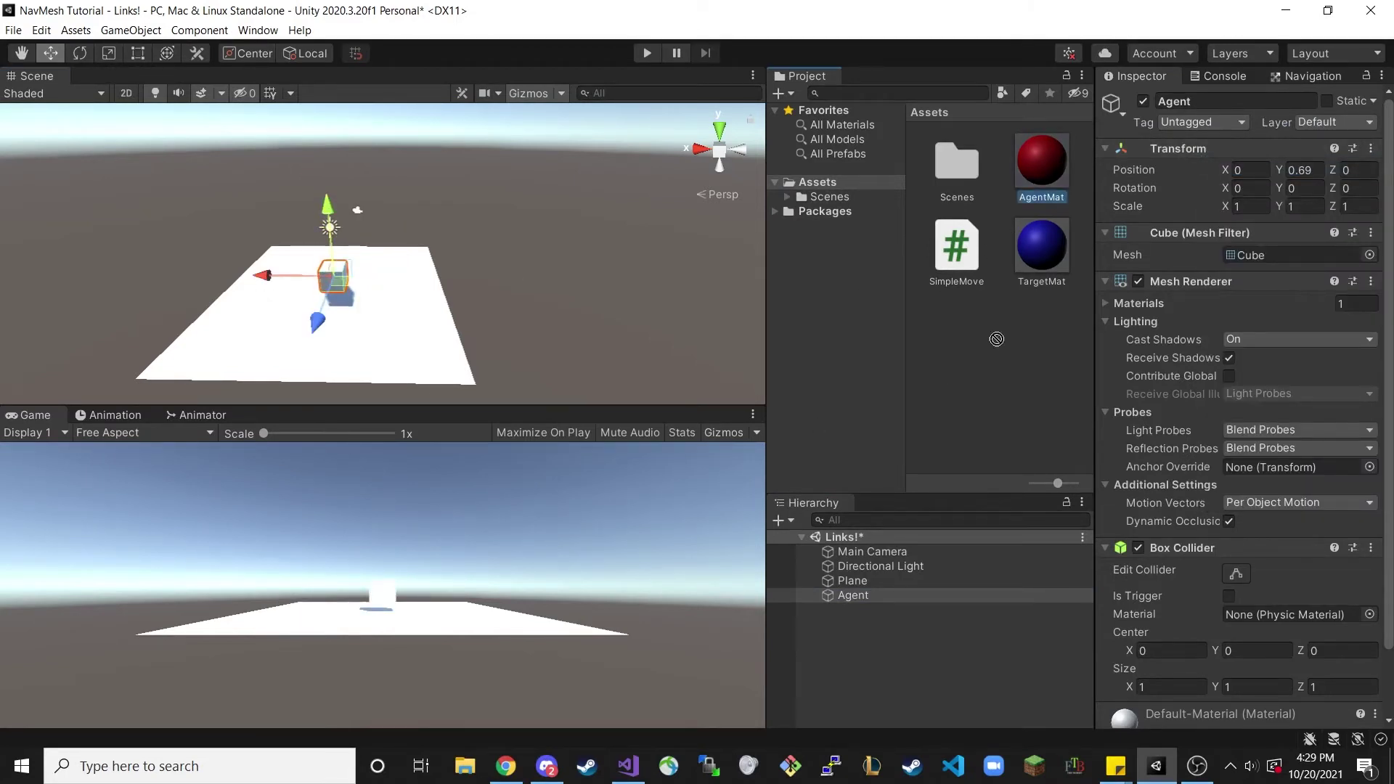
click(869, 593)
drag(1039, 163, 851, 597)
- Add a Sphere to the scene and reset its Transform
right_click(855, 606)
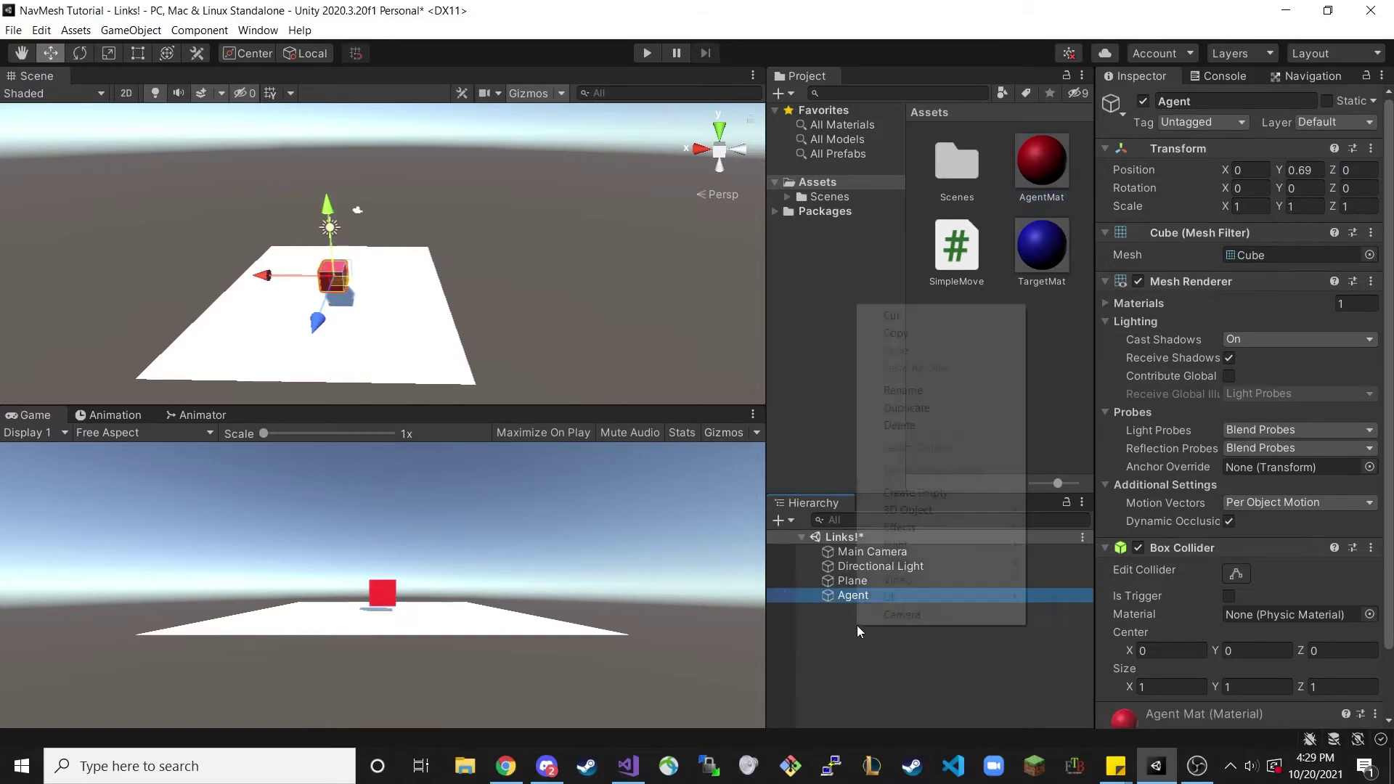
mouse_move(934, 509)
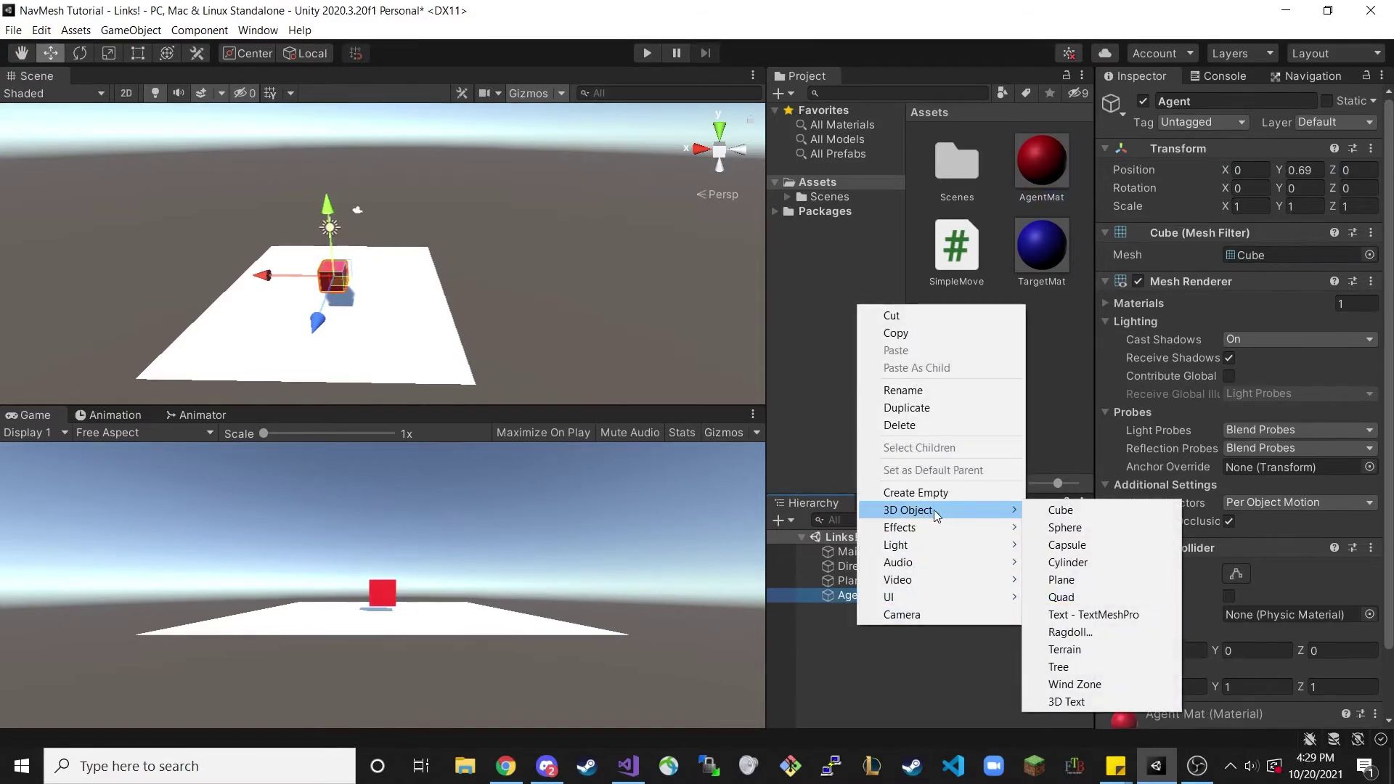
click(1067, 528)
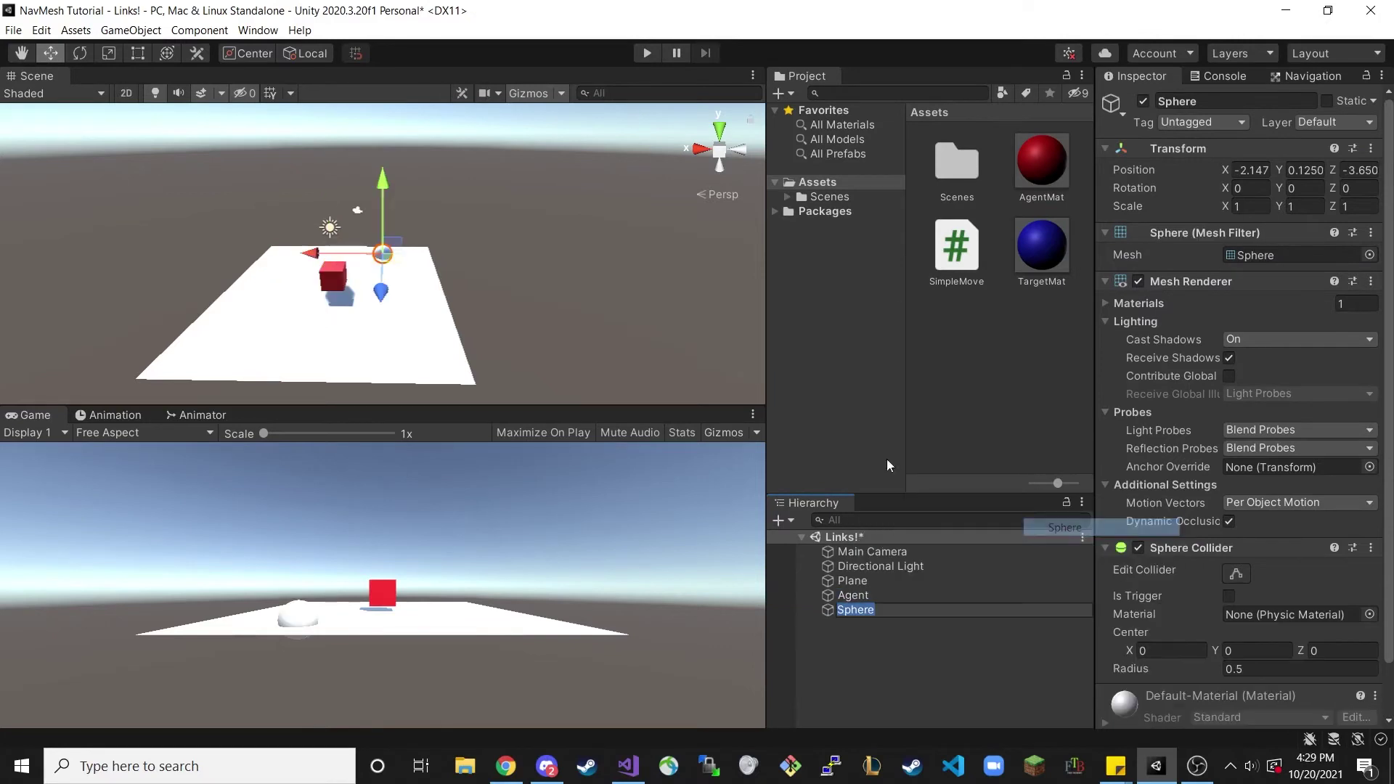
click(1371, 148)
click(1240, 166)
- Move the Sphere off the Plane to about X -10.66, Y 0.53 and apply the TargetMat material to it
drag(318, 228, 321, 217)
drag(267, 285, 507, 295)
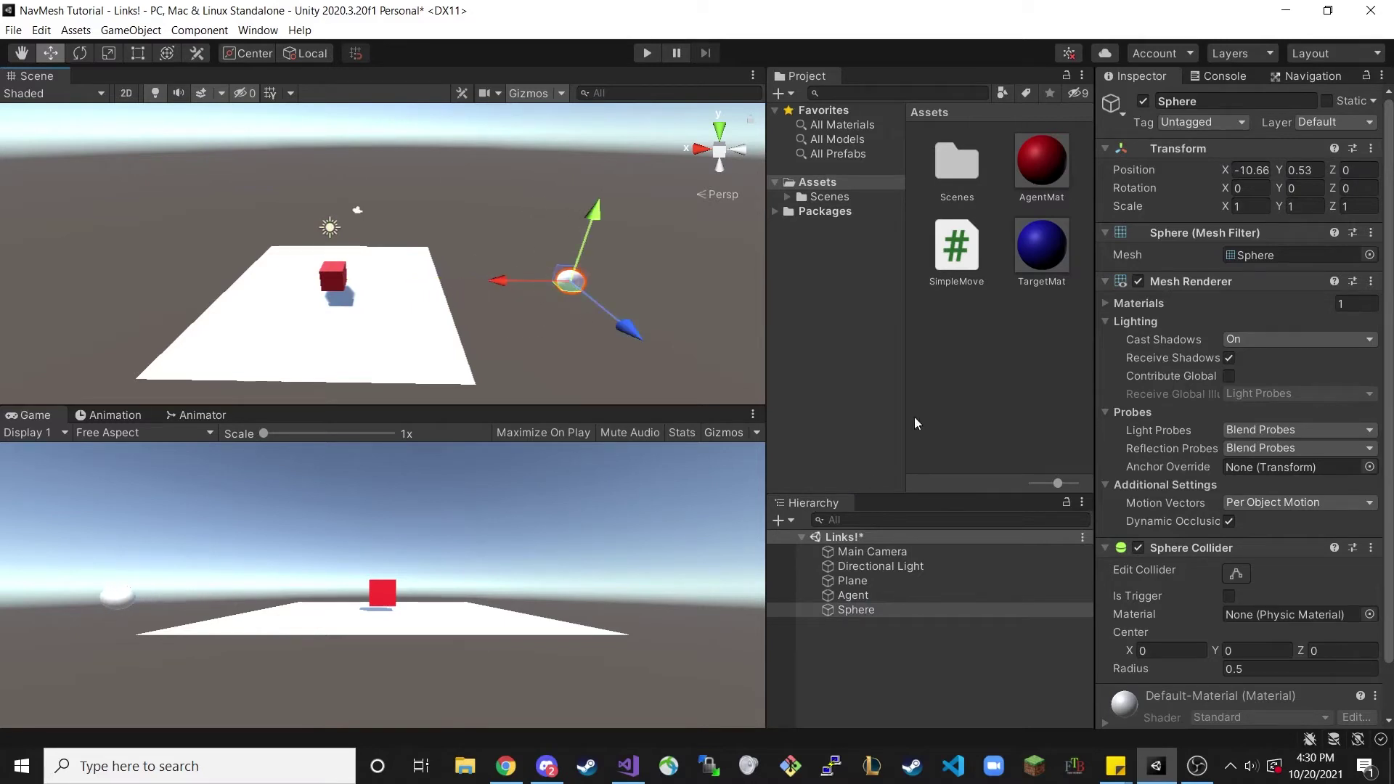
drag(1048, 244, 851, 612)
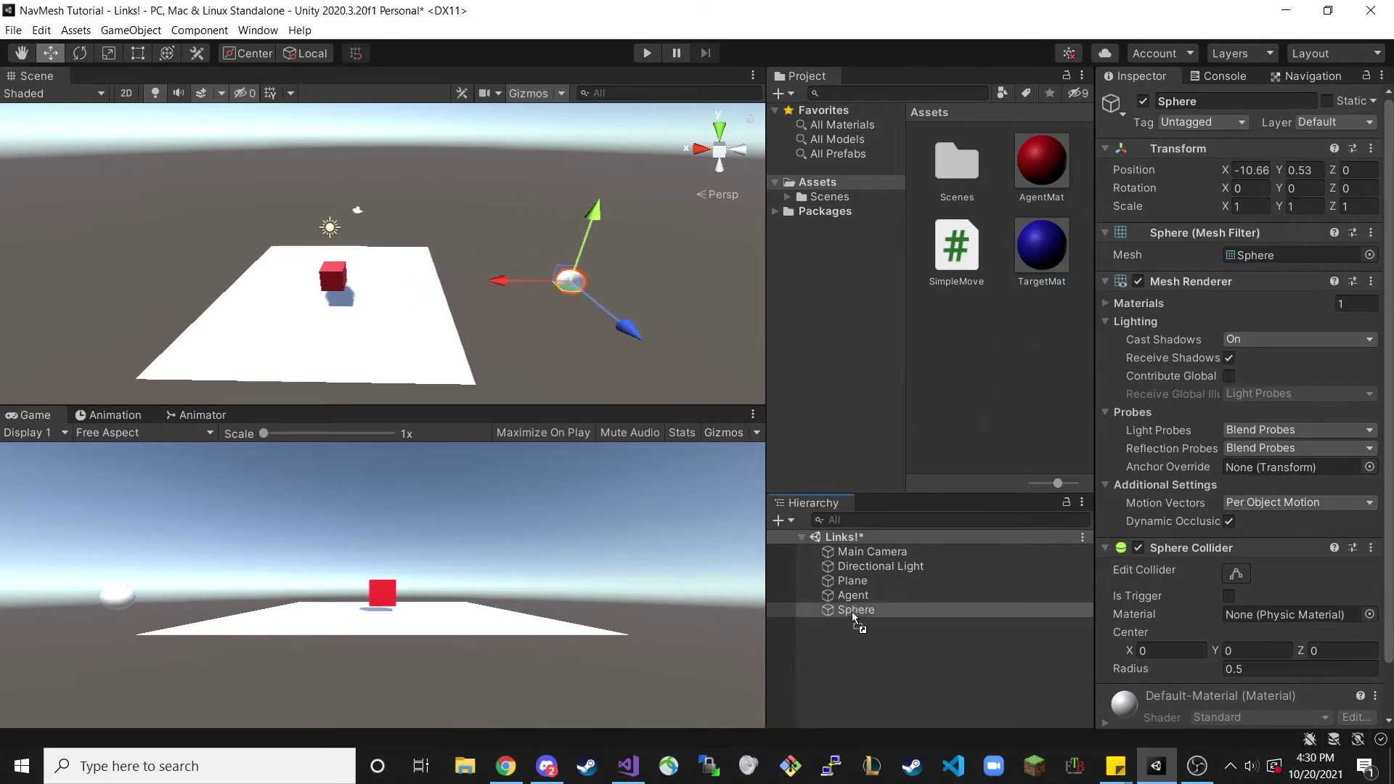
- Add a Nav Mesh Agent component to the Agent
click(871, 595)
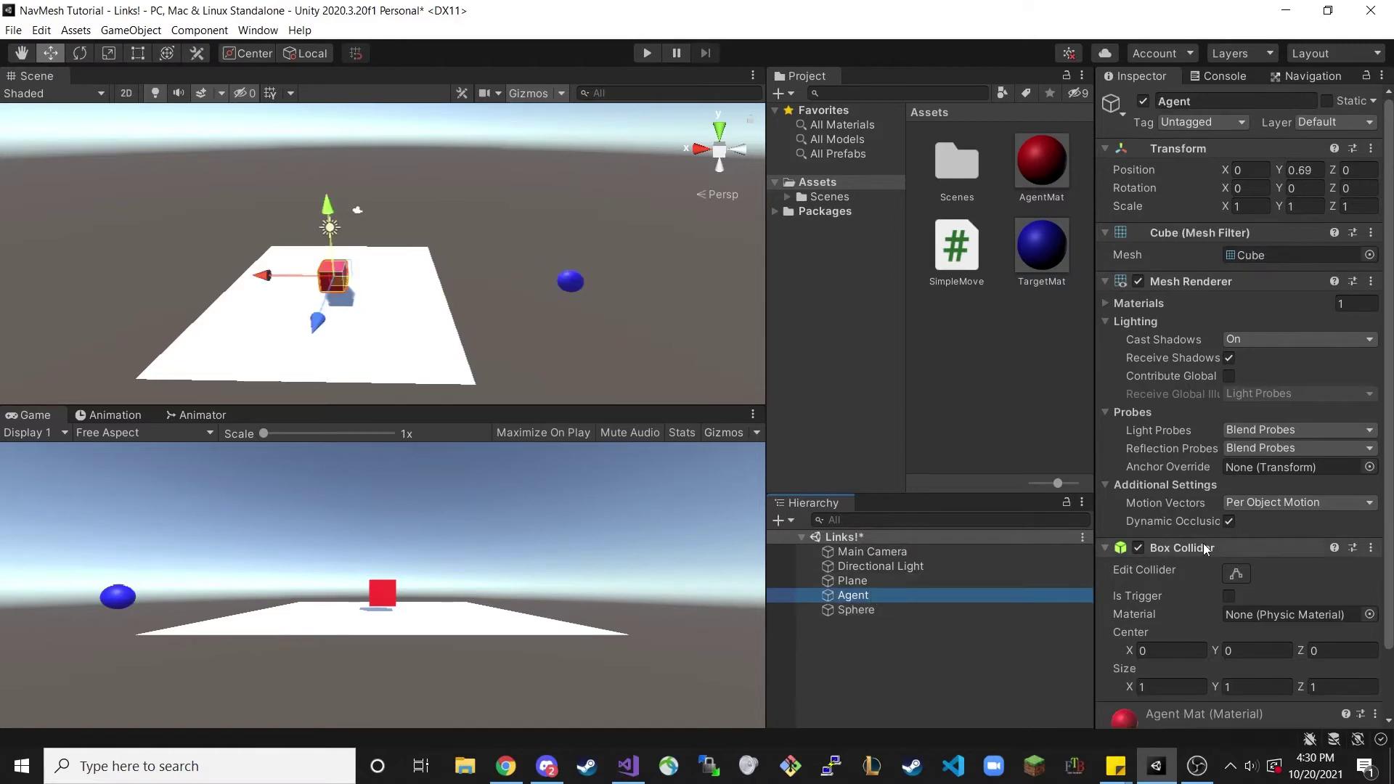
scroll(1204, 543, down, 2)
click(1263, 707)
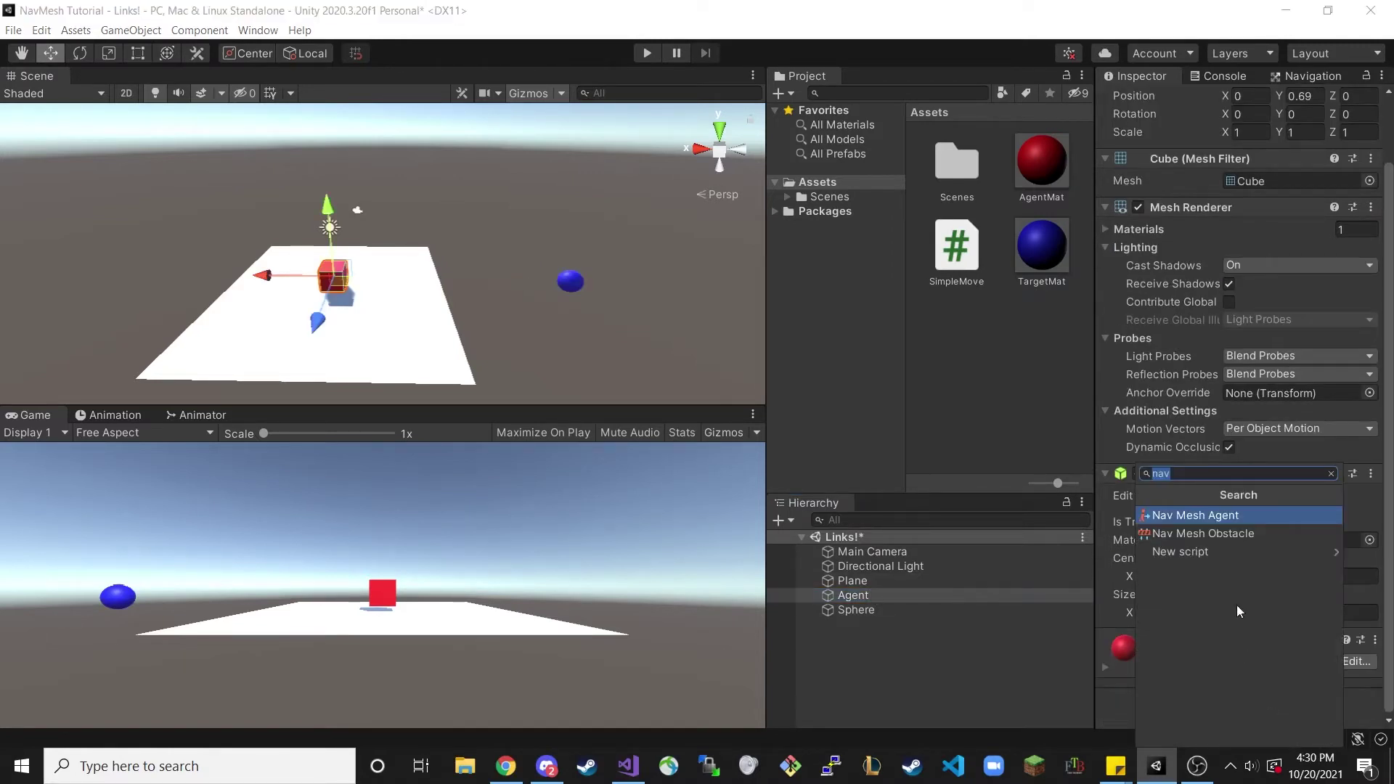
click(1223, 515)
- Attach the SimpleMove script to the Agent and assign the Sphere as its Dest
scroll(1221, 523, down, 5)
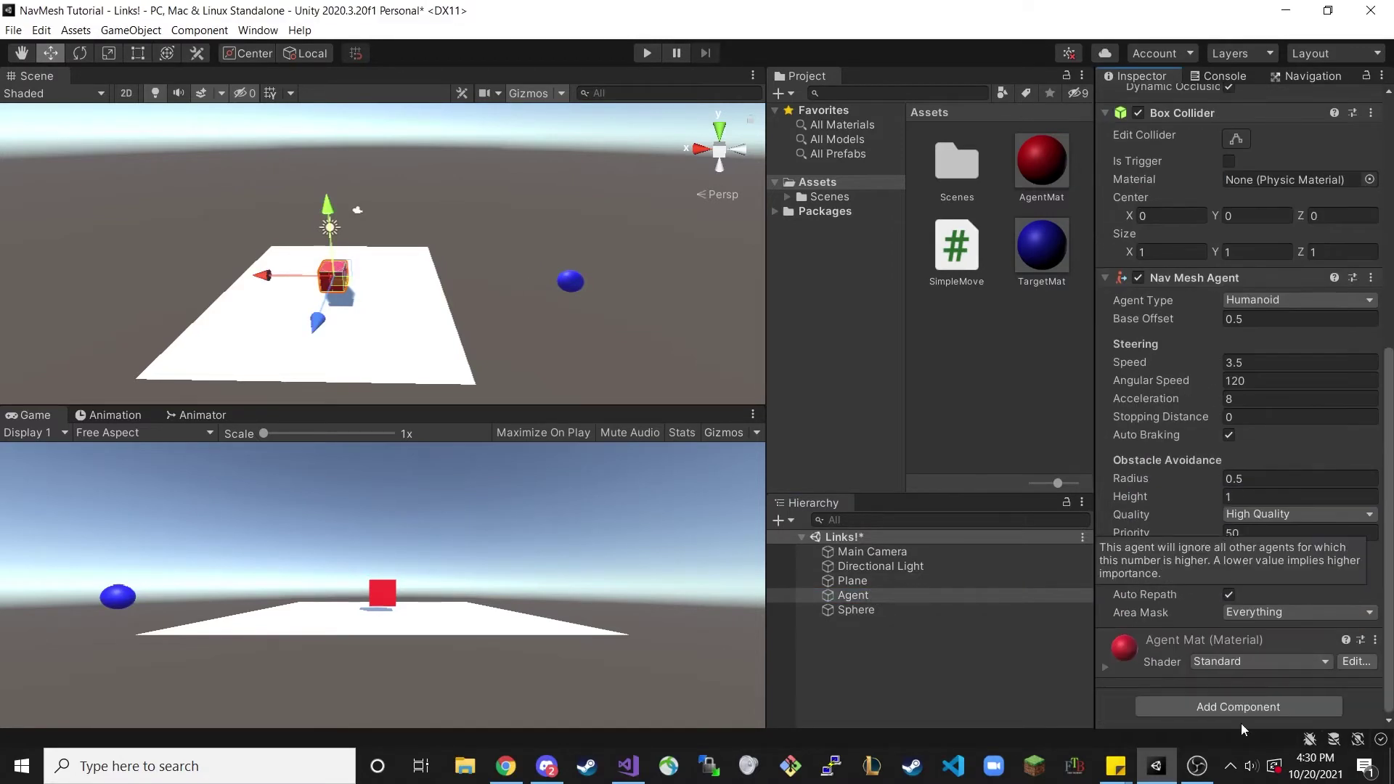
drag(944, 241, 1253, 614)
scroll(1118, 581, down, 2)
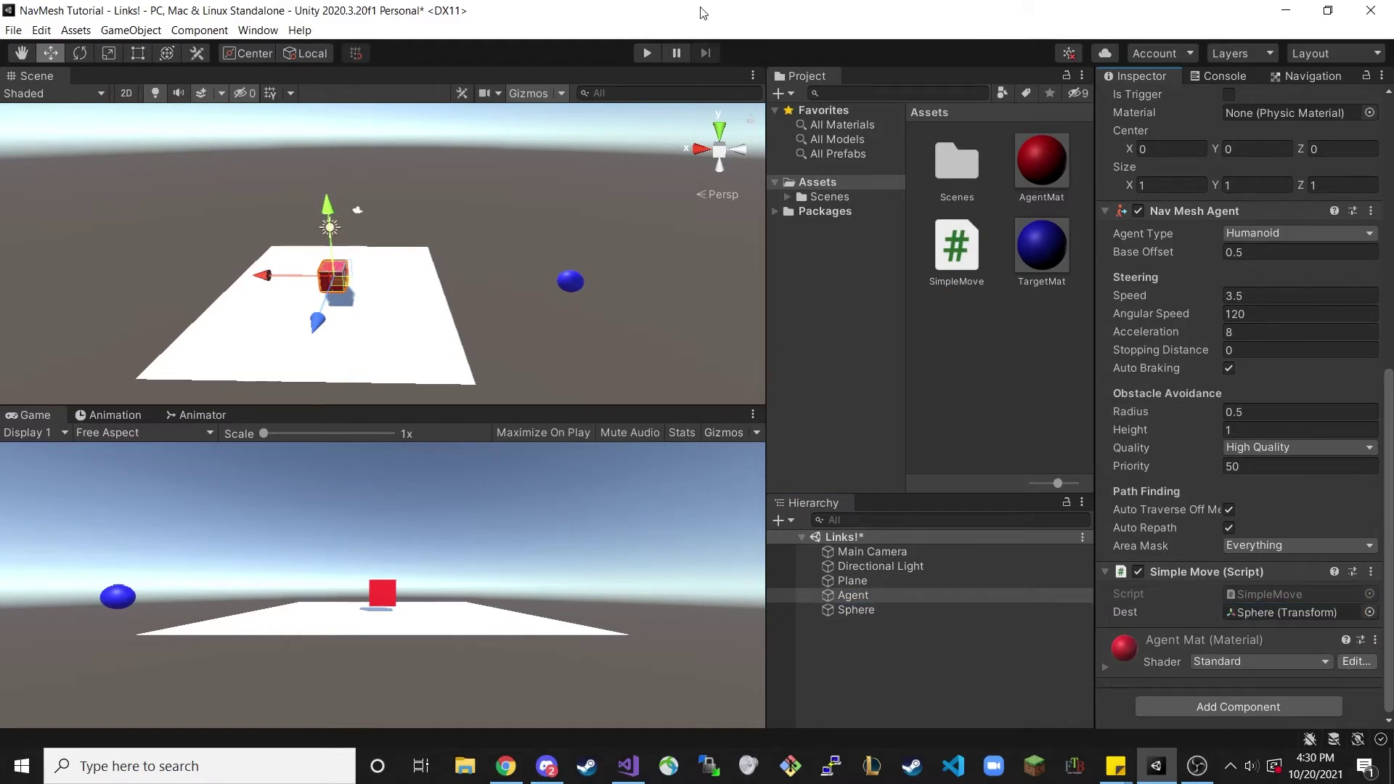
- Run the scene to test how the Agent moves toward the Sphere off the Plane, and stop play mode
click(643, 54)
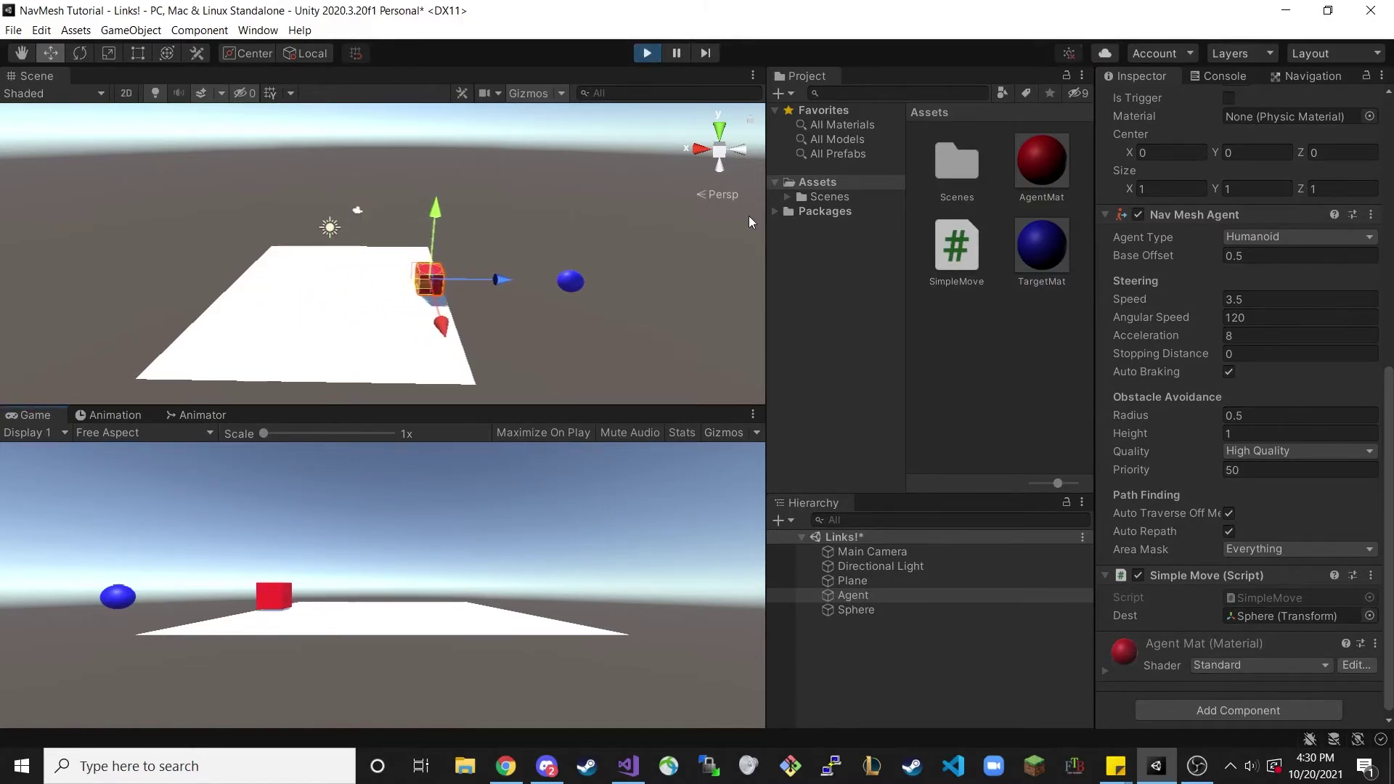
click(646, 53)
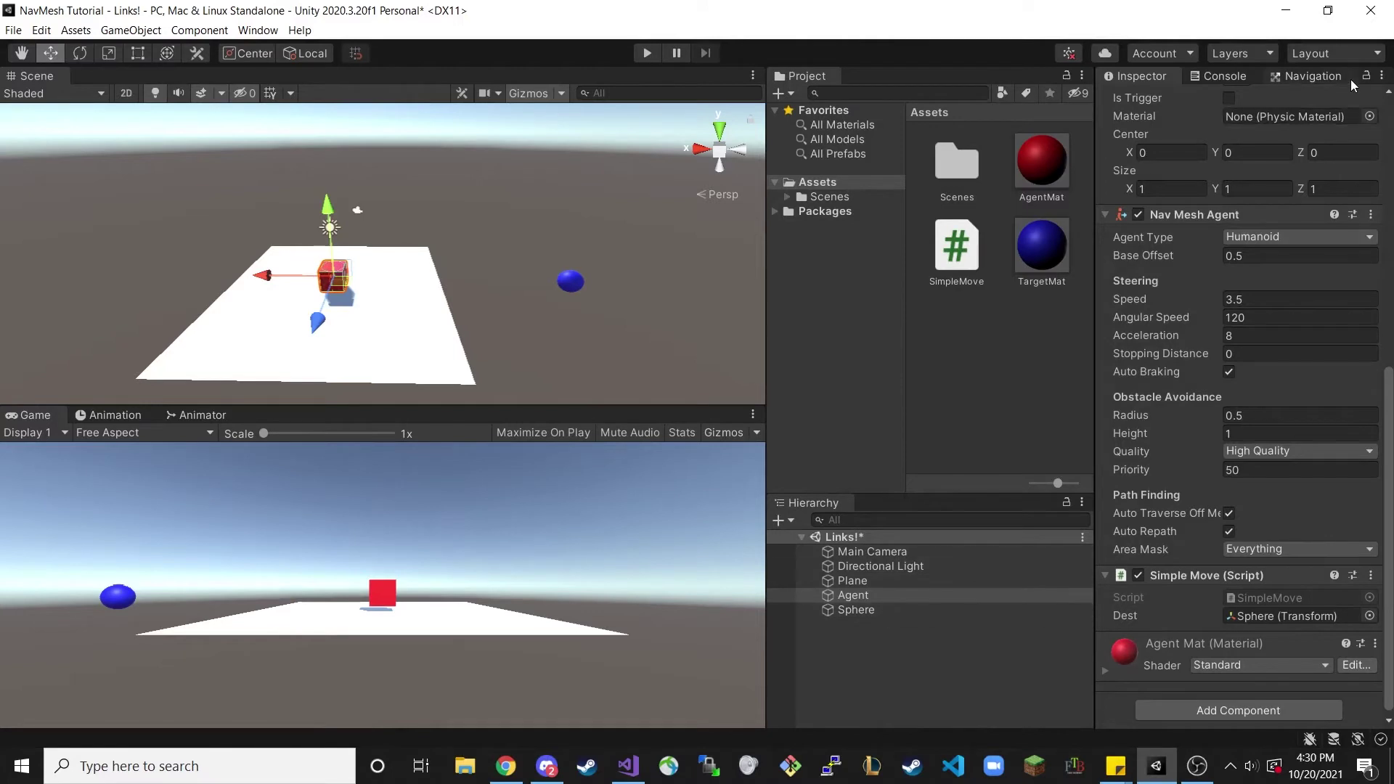
- Duplicate the Plane and slide the copy along X until it sits edge to edge with the original beneath the Sphere
click(1319, 77)
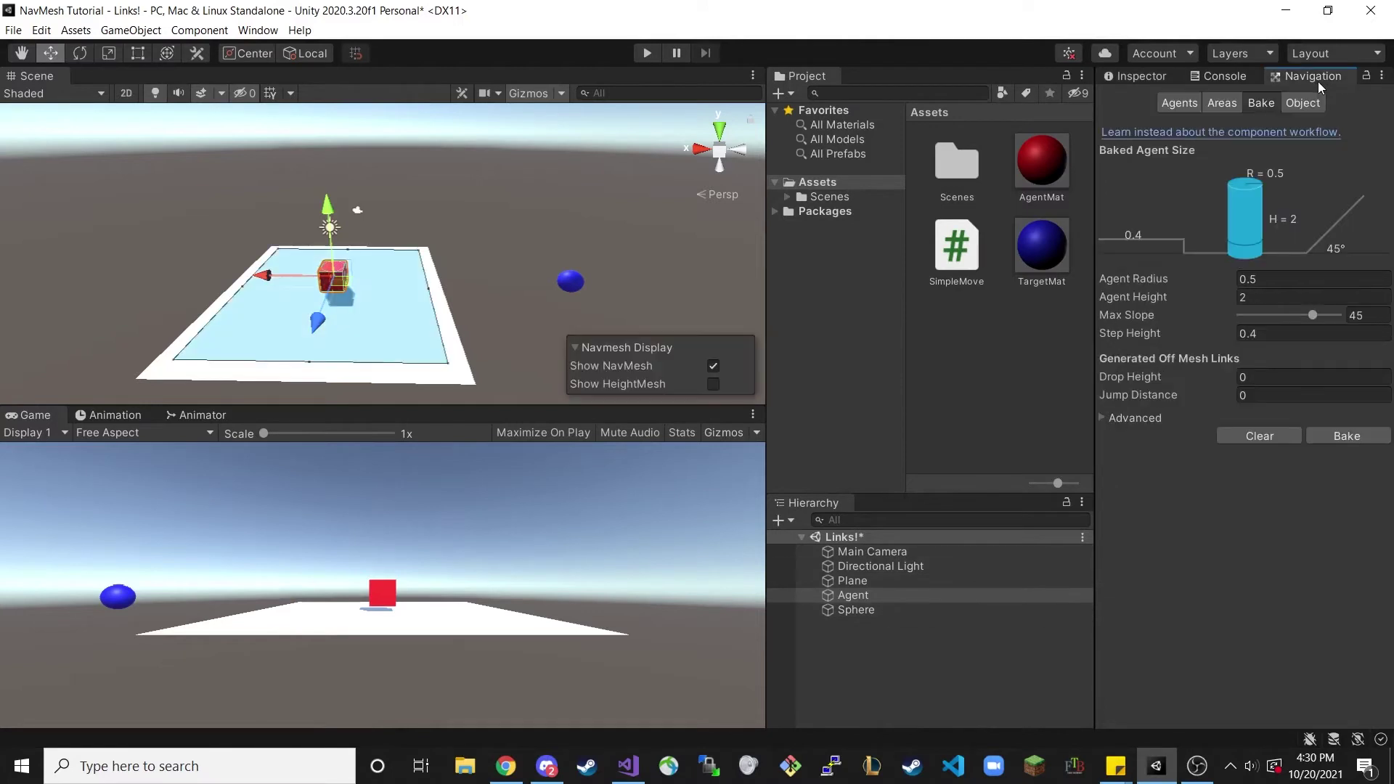
click(869, 580)
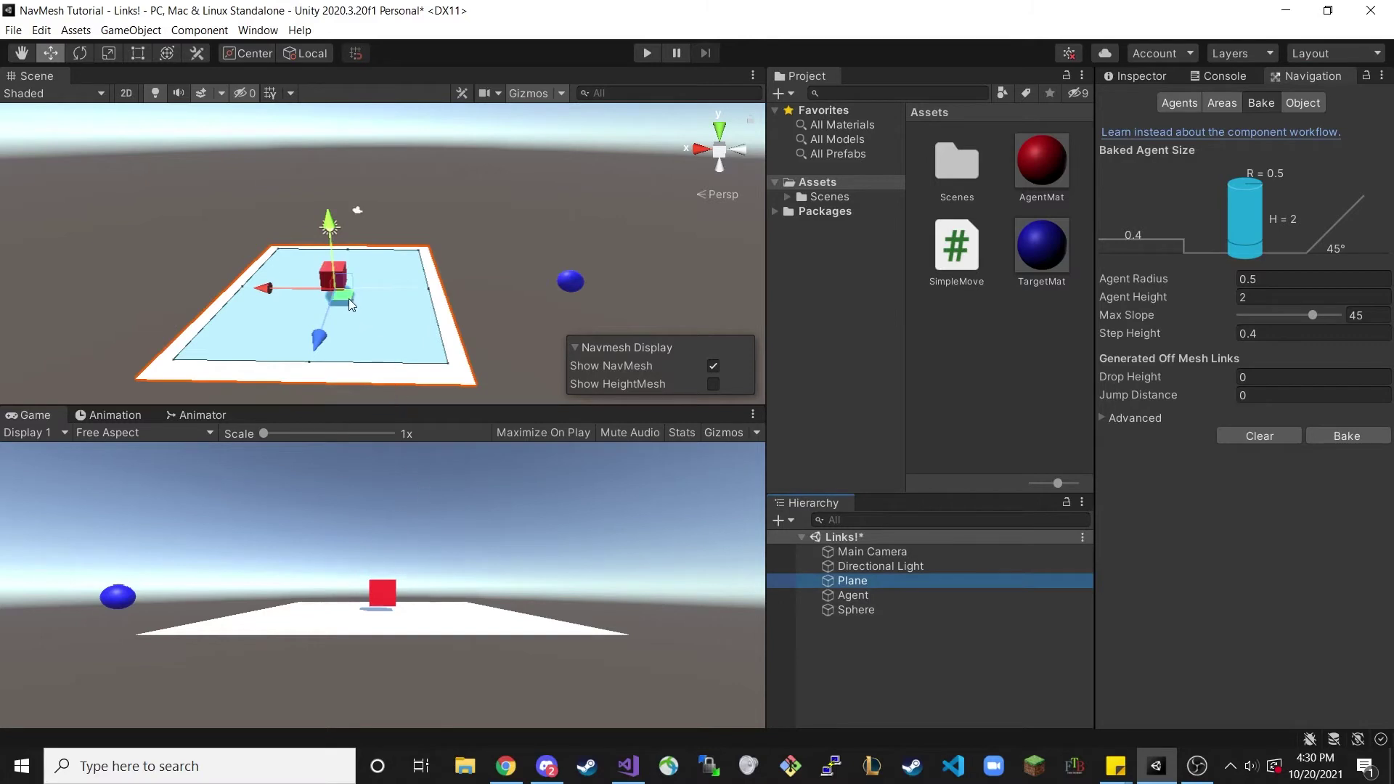
key(ctrl+d)
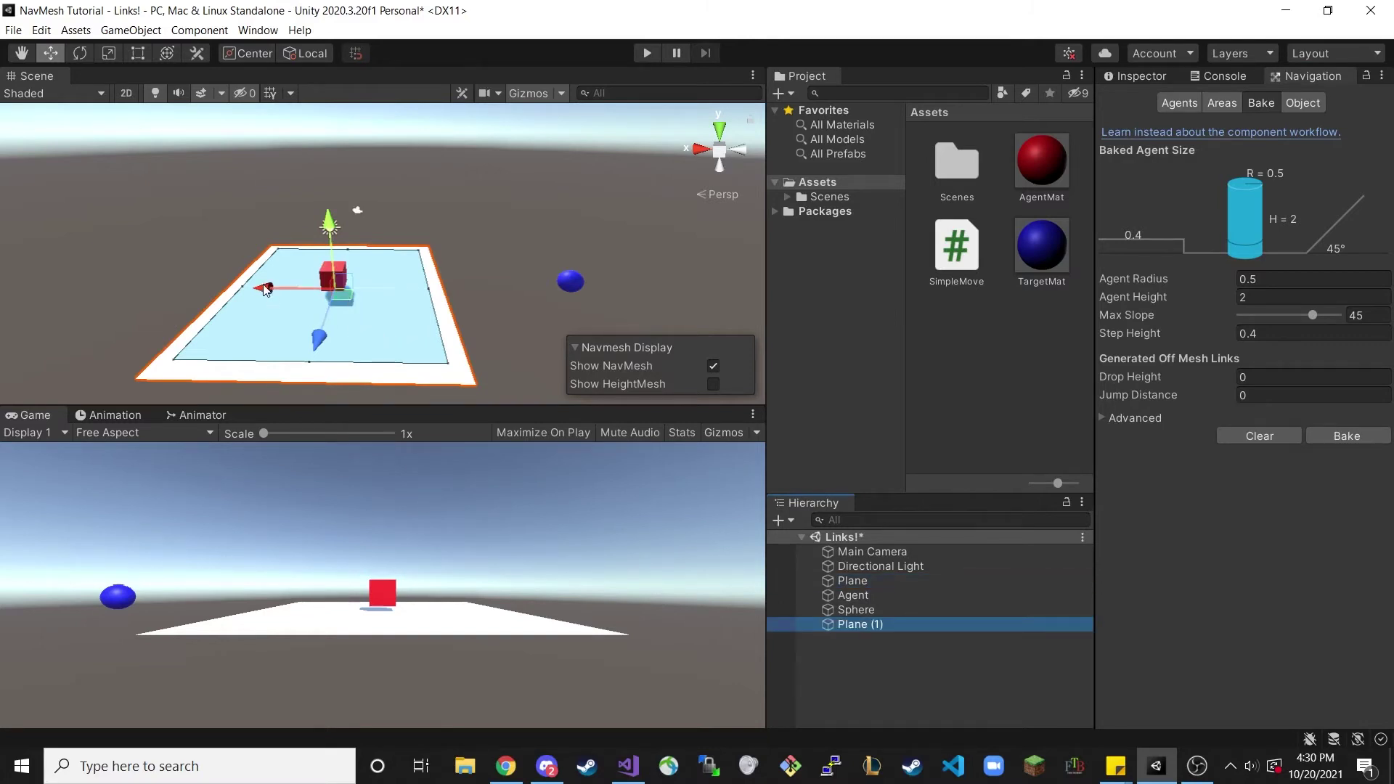
drag(267, 297, 480, 308)
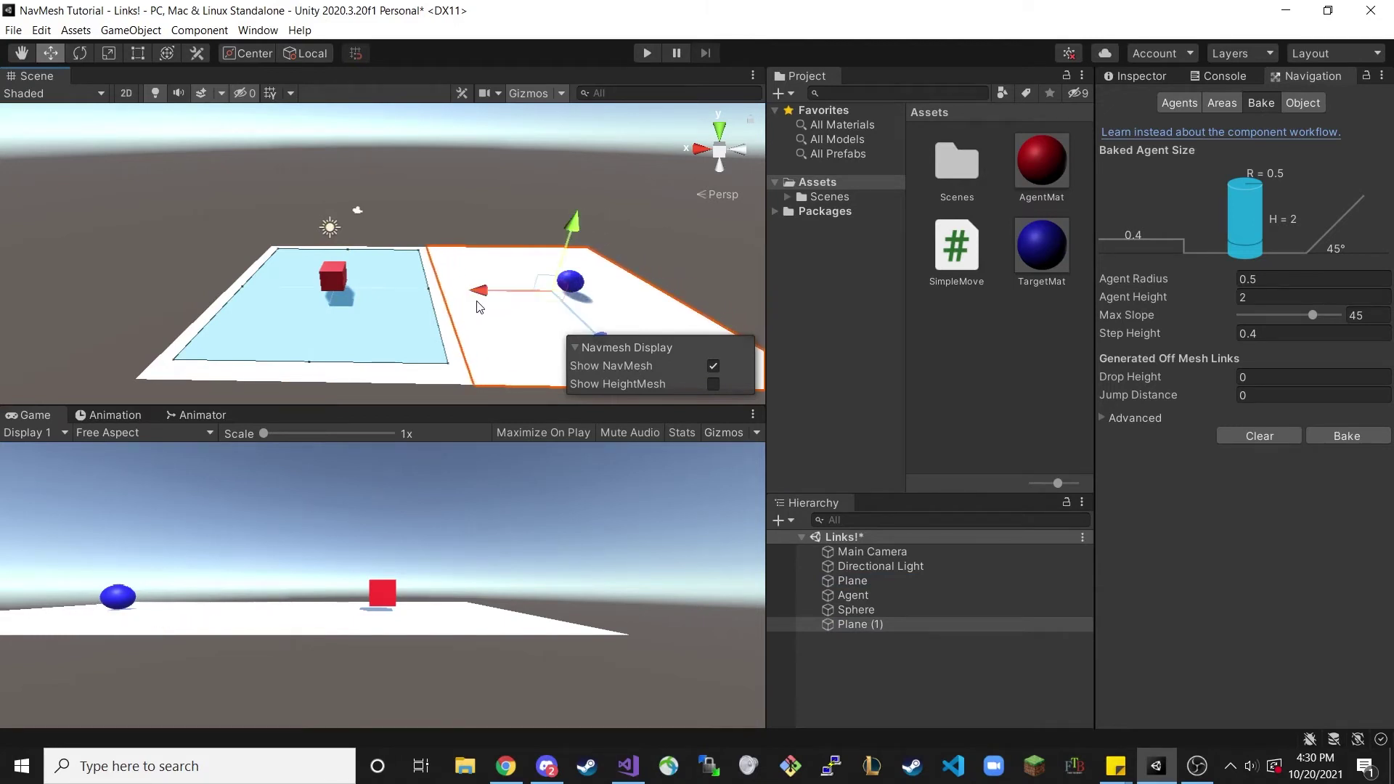
- Bake the NavMesh across both adjoining planes and run the scene to test the Agent's path to the Sphere, ending play mode
click(1347, 436)
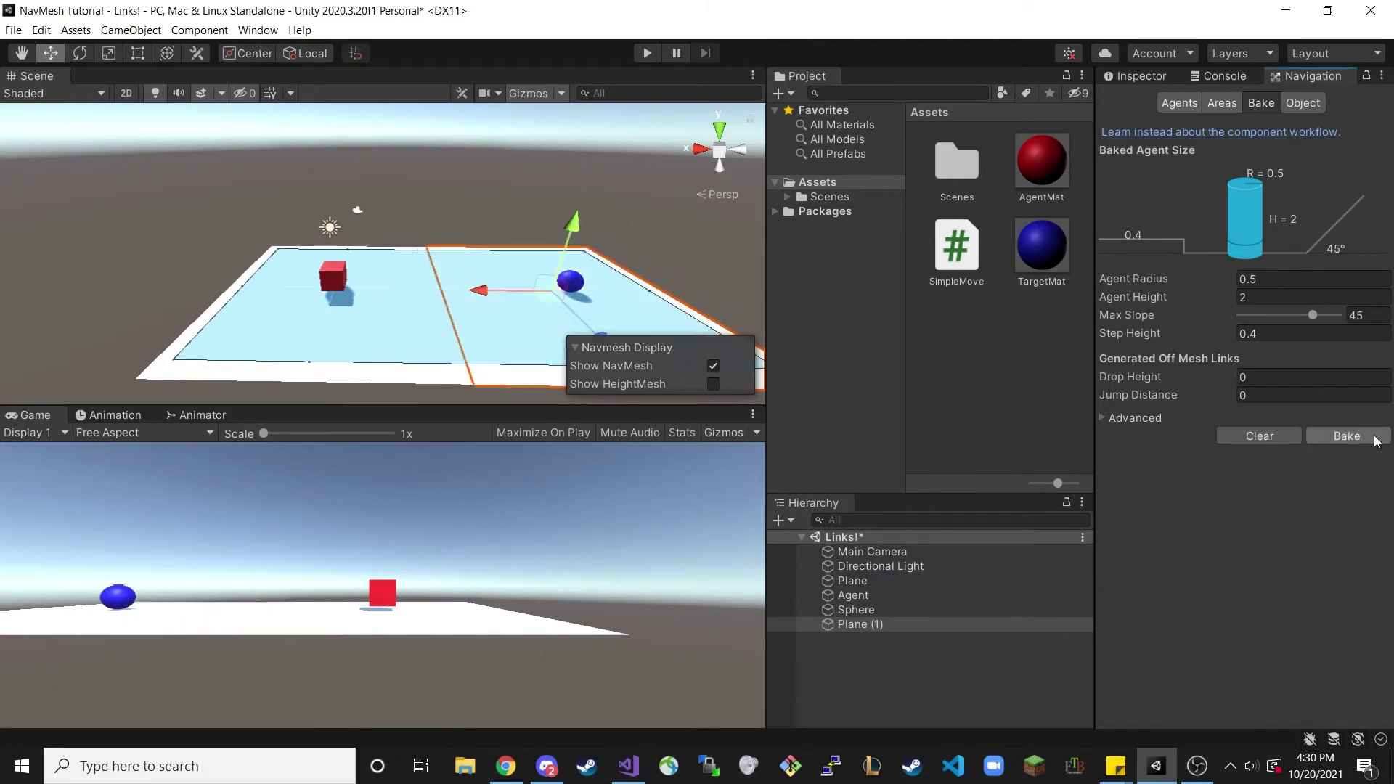
click(644, 53)
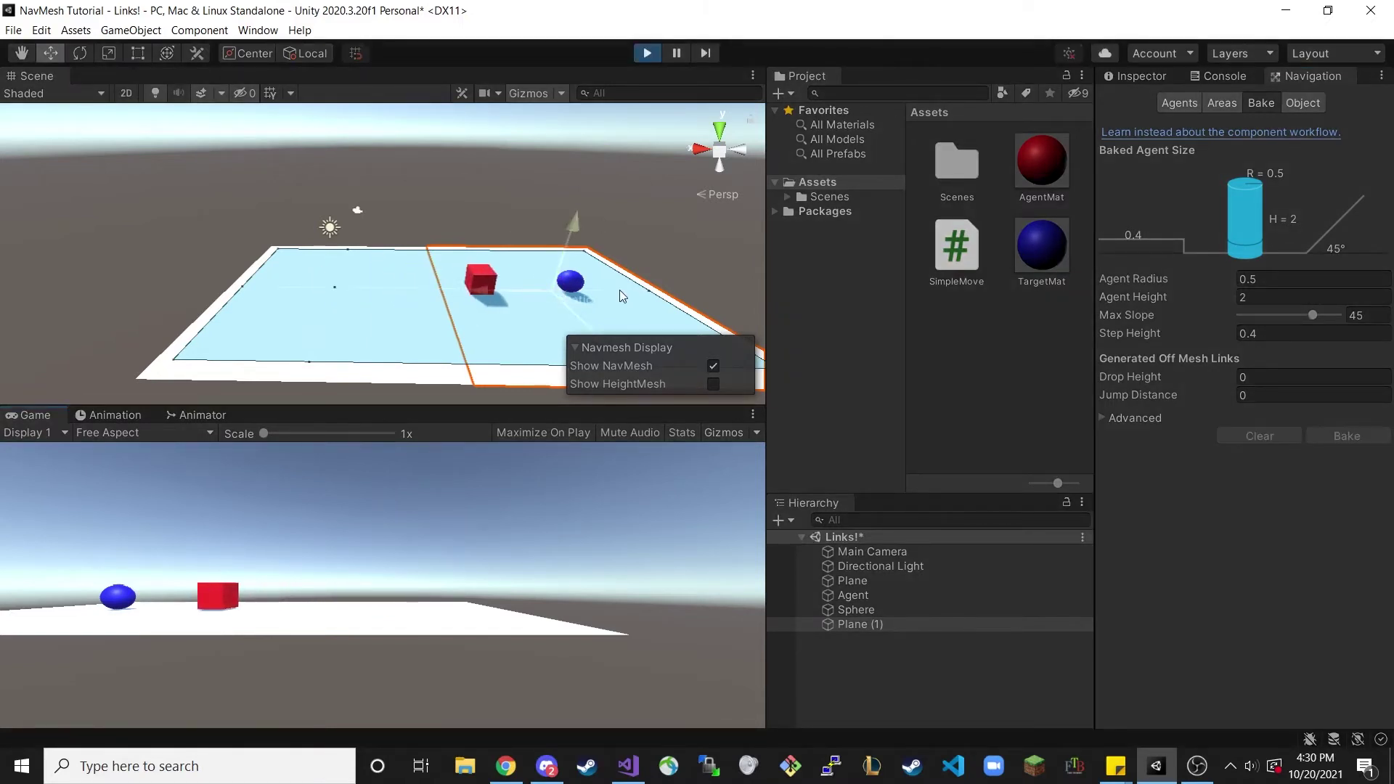
click(655, 53)
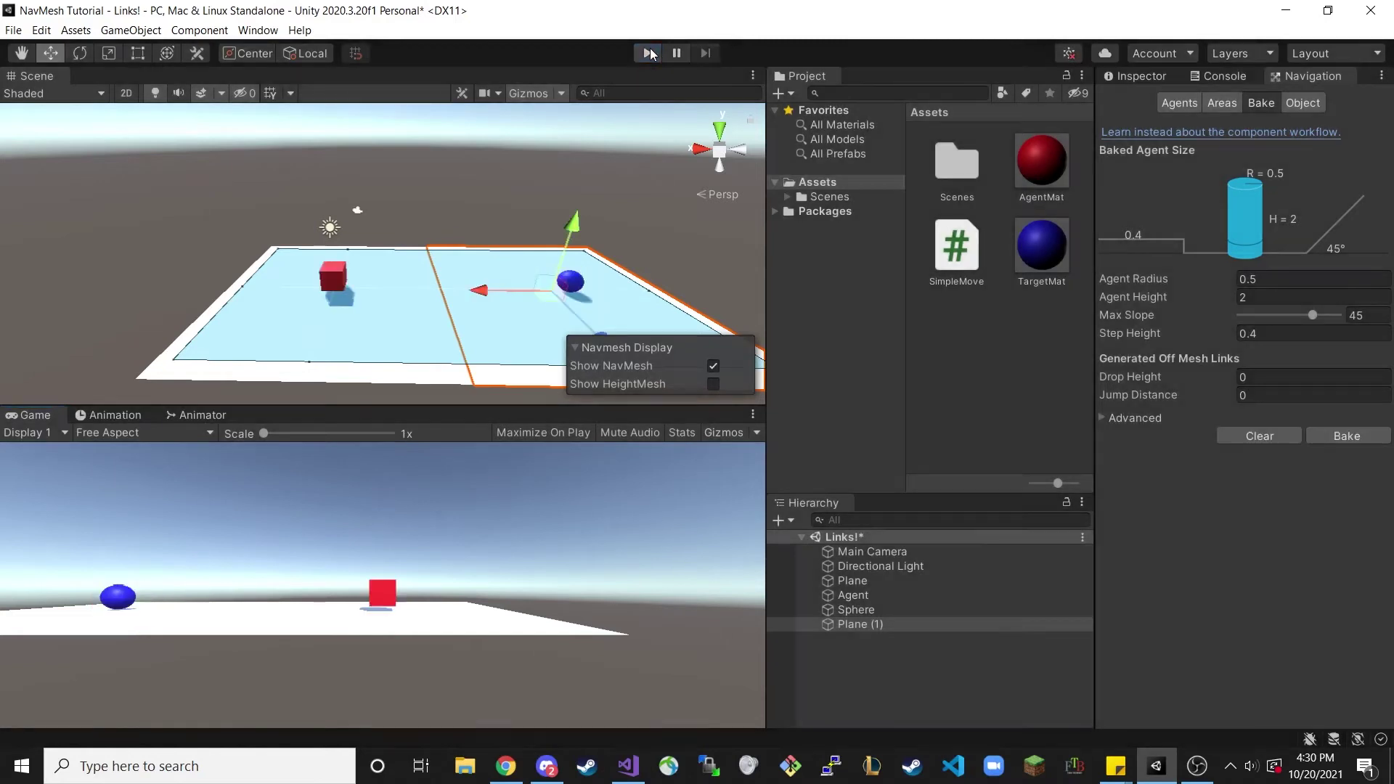
- Move Plane (1) along X to leave a narrow gap beside Plane and rebake the NavMesh
drag(490, 292, 512, 292)
click(1320, 434)
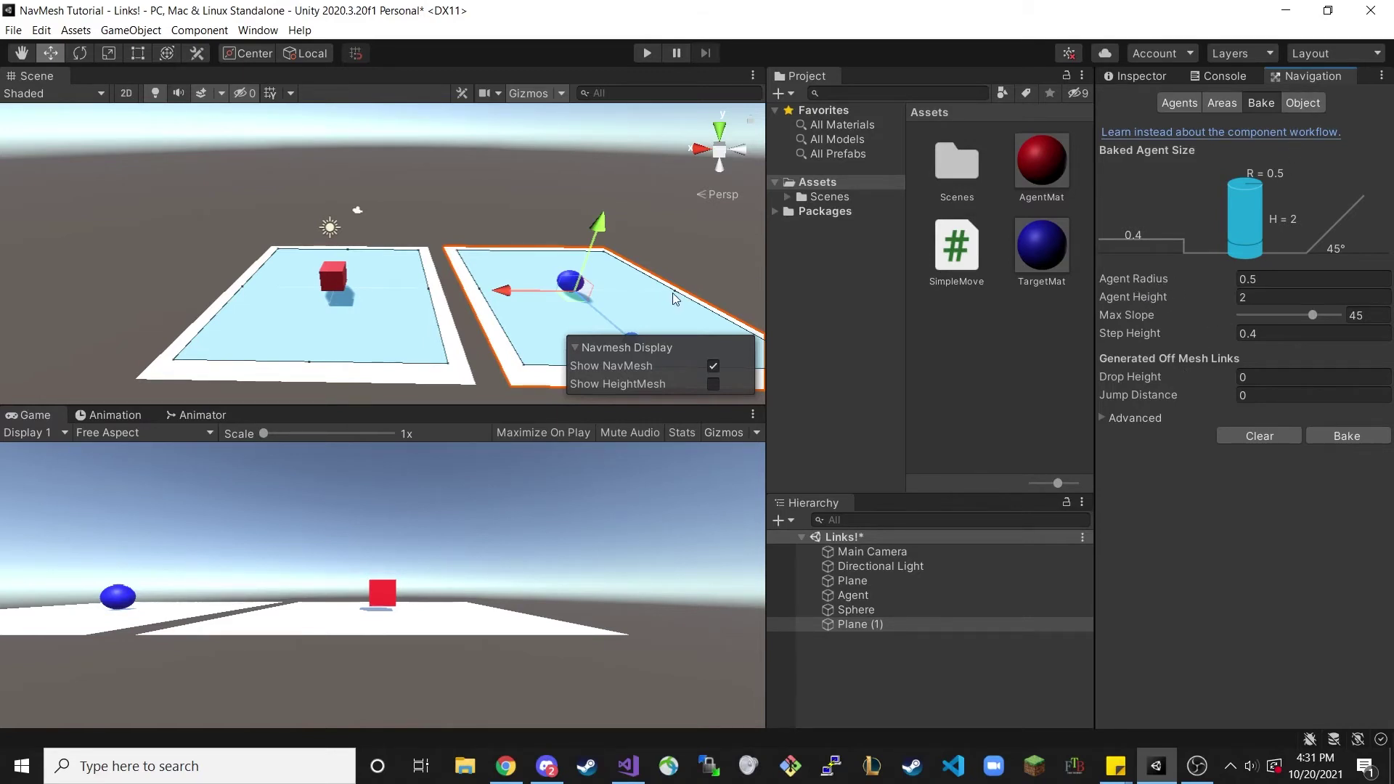
- Enable Generate OffMeshLinks on both Plane (1) and Plane, and rebake the NavMesh
click(1318, 101)
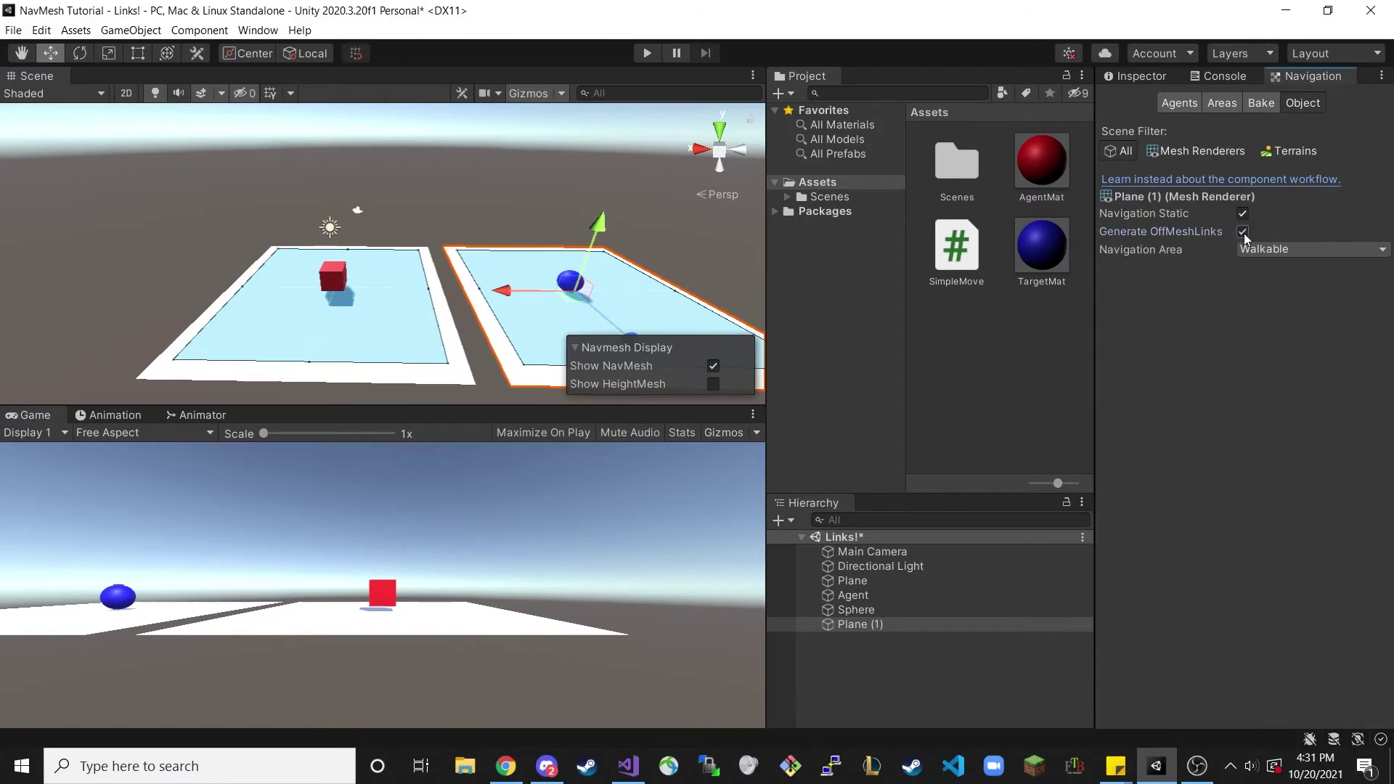
click(380, 325)
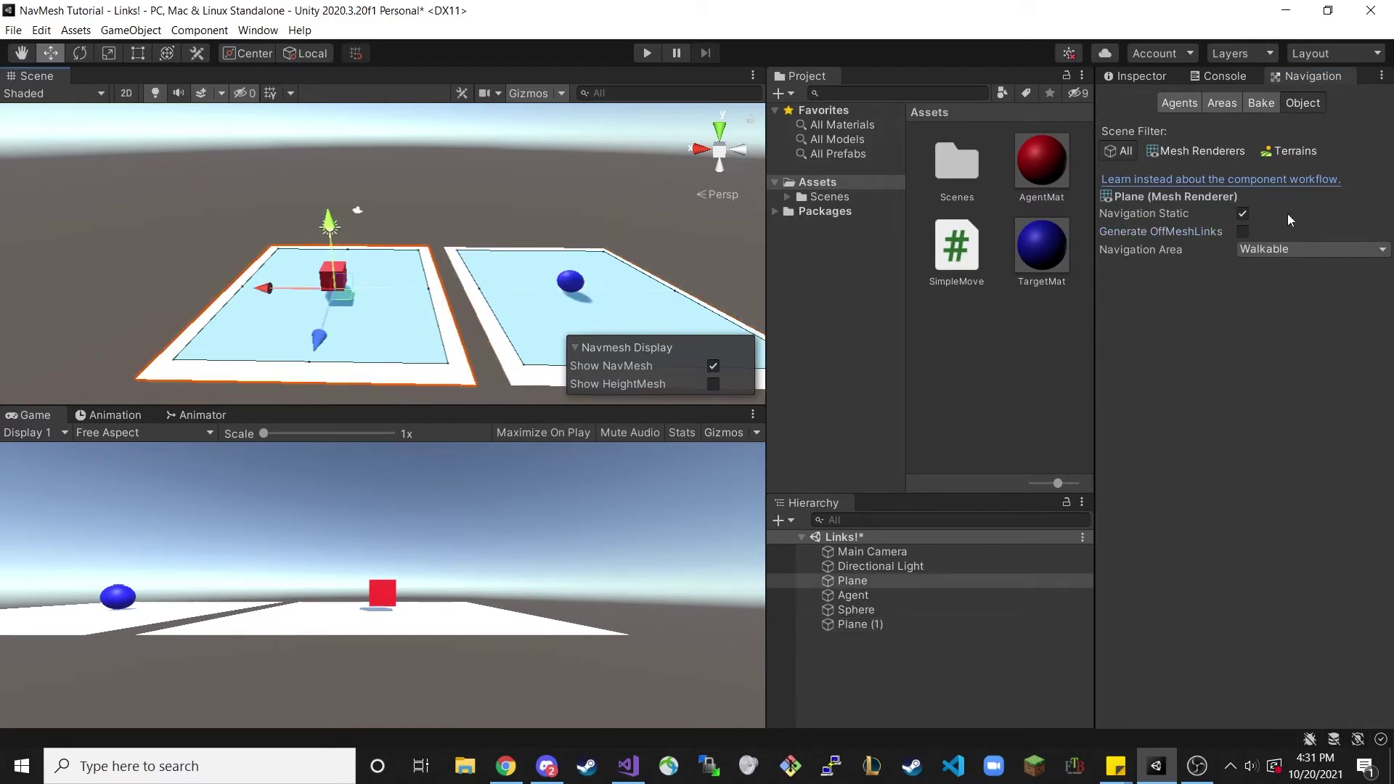
click(1243, 231)
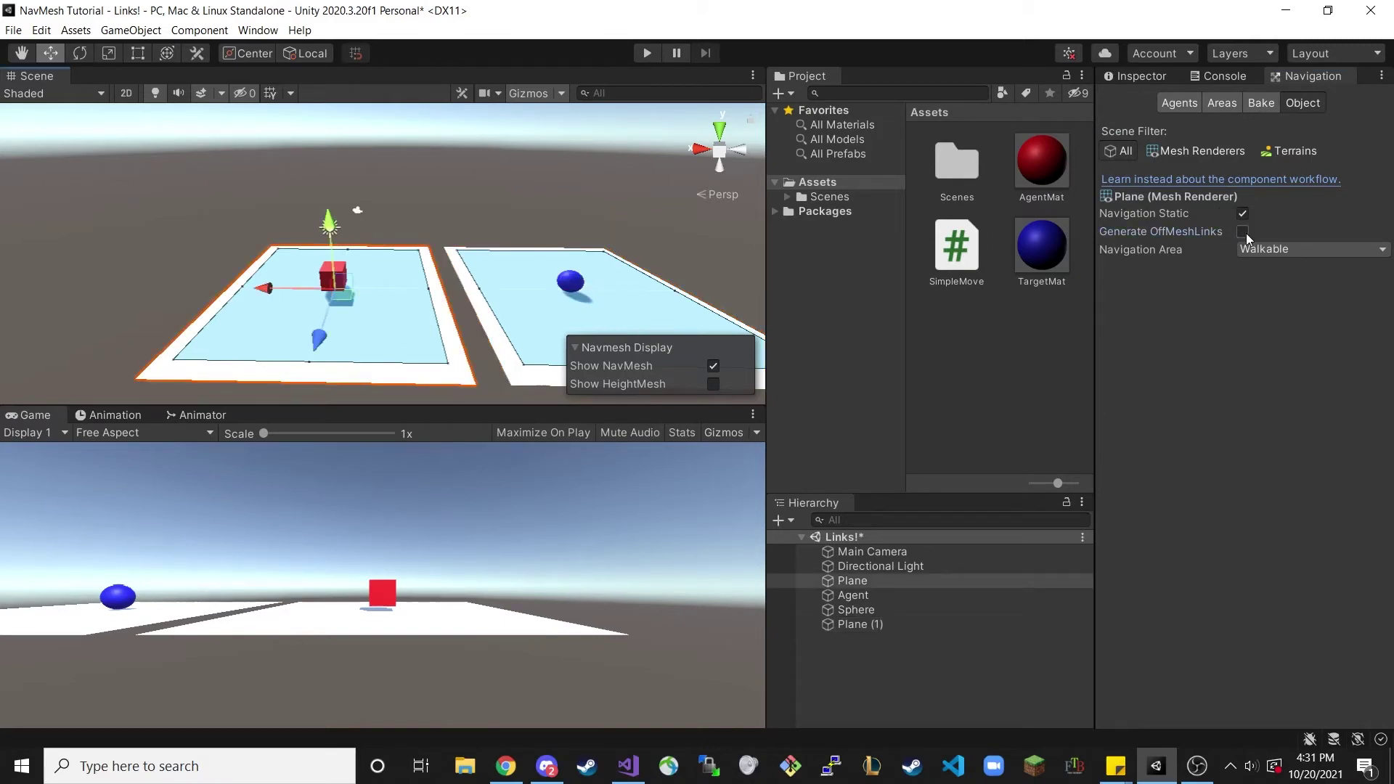
click(1261, 103)
click(1348, 437)
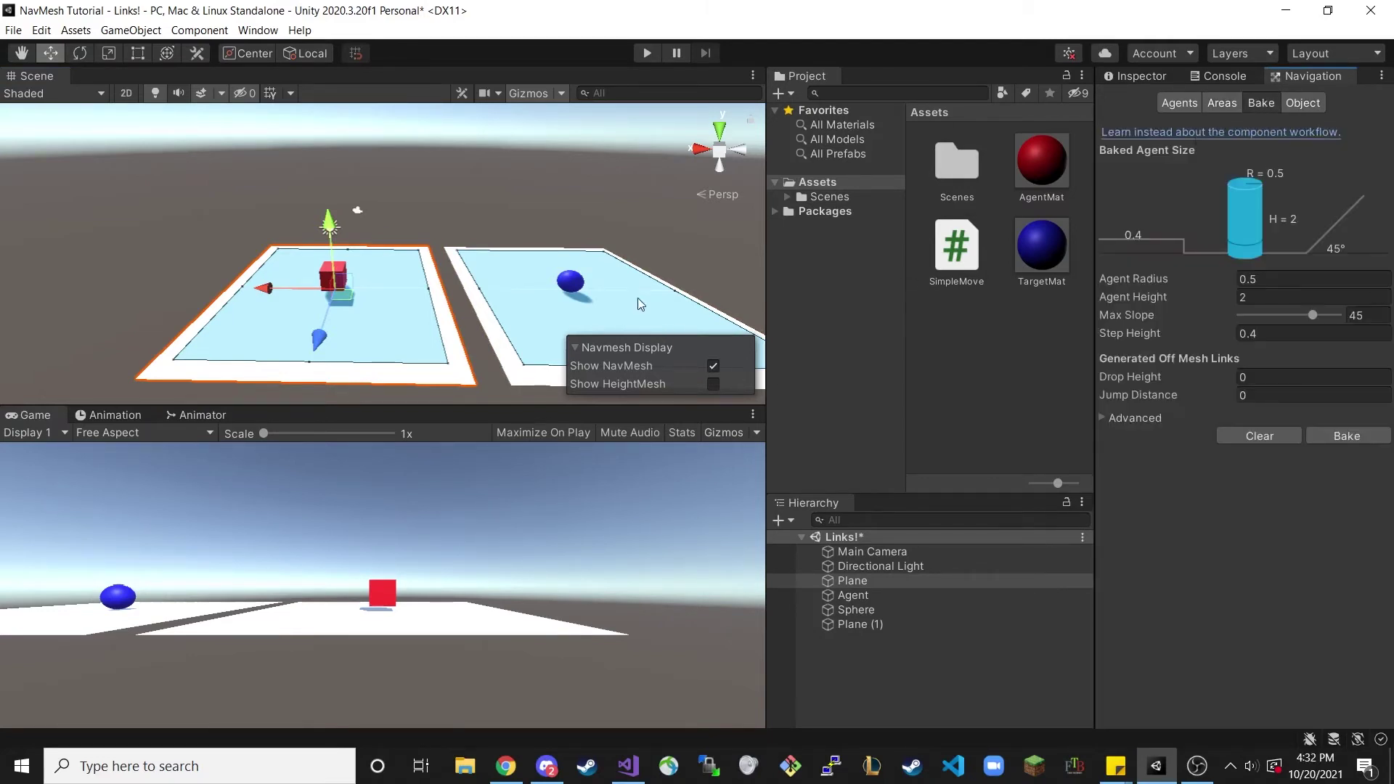
- Set the generated off-mesh links' Jump Distance and Drop Height to 2 and bake the NavMesh
click(1311, 103)
click(1257, 103)
click(1252, 378)
double_click(1259, 378)
double_click(1260, 395)
text(2)
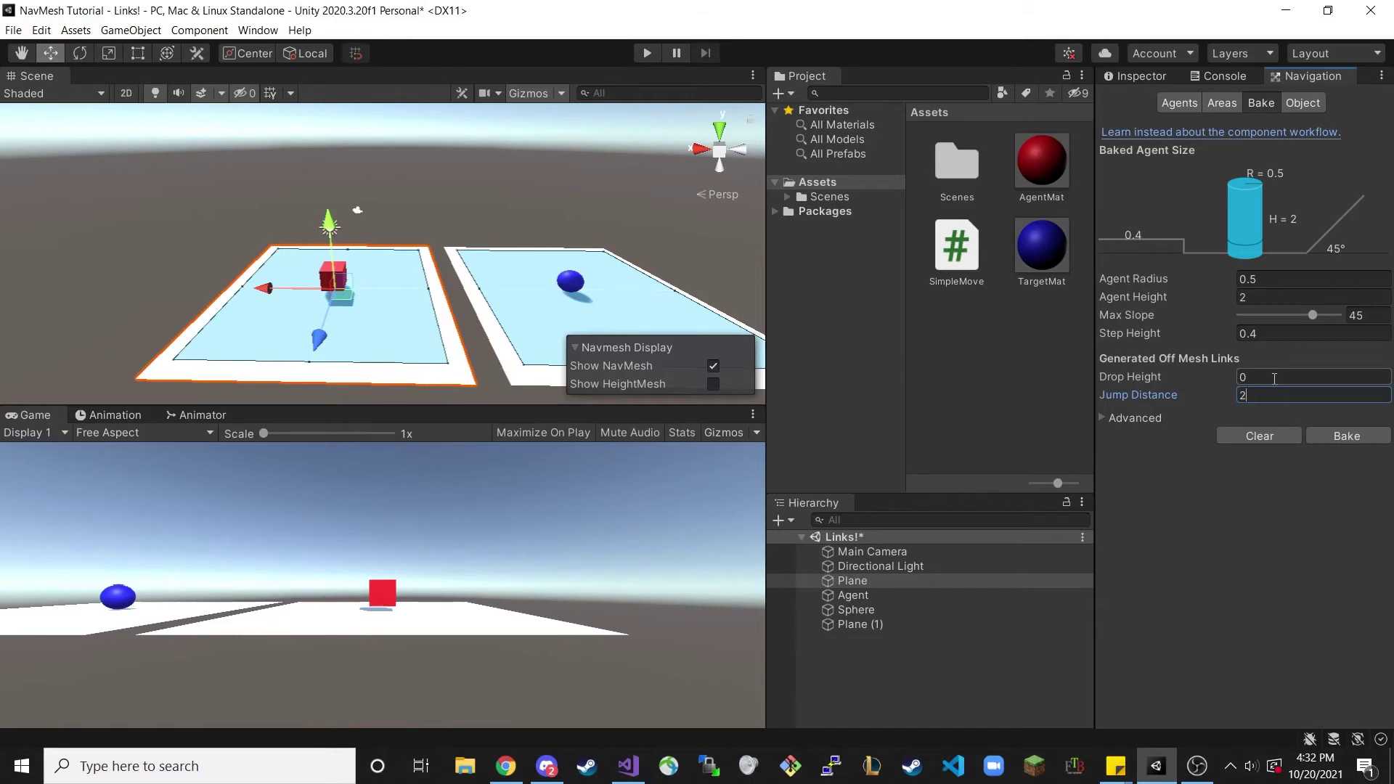
click(1274, 378)
click(1349, 436)
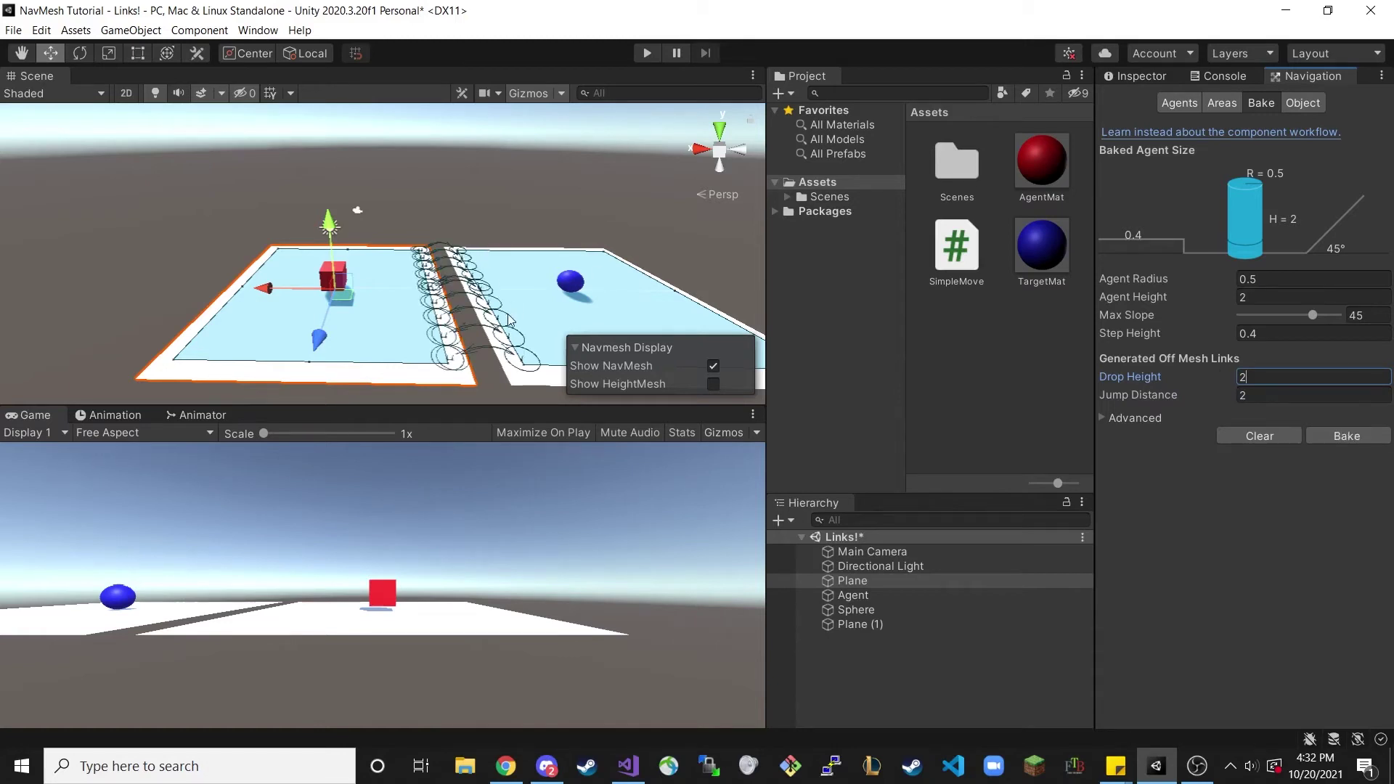
- Disable Generate OffMeshLinks on Plane (1) and rebake so that links run only from Plane to Plane (1)
scroll(483, 338, up, 1)
scroll(484, 338, up, 2)
scroll(508, 312, up, 1)
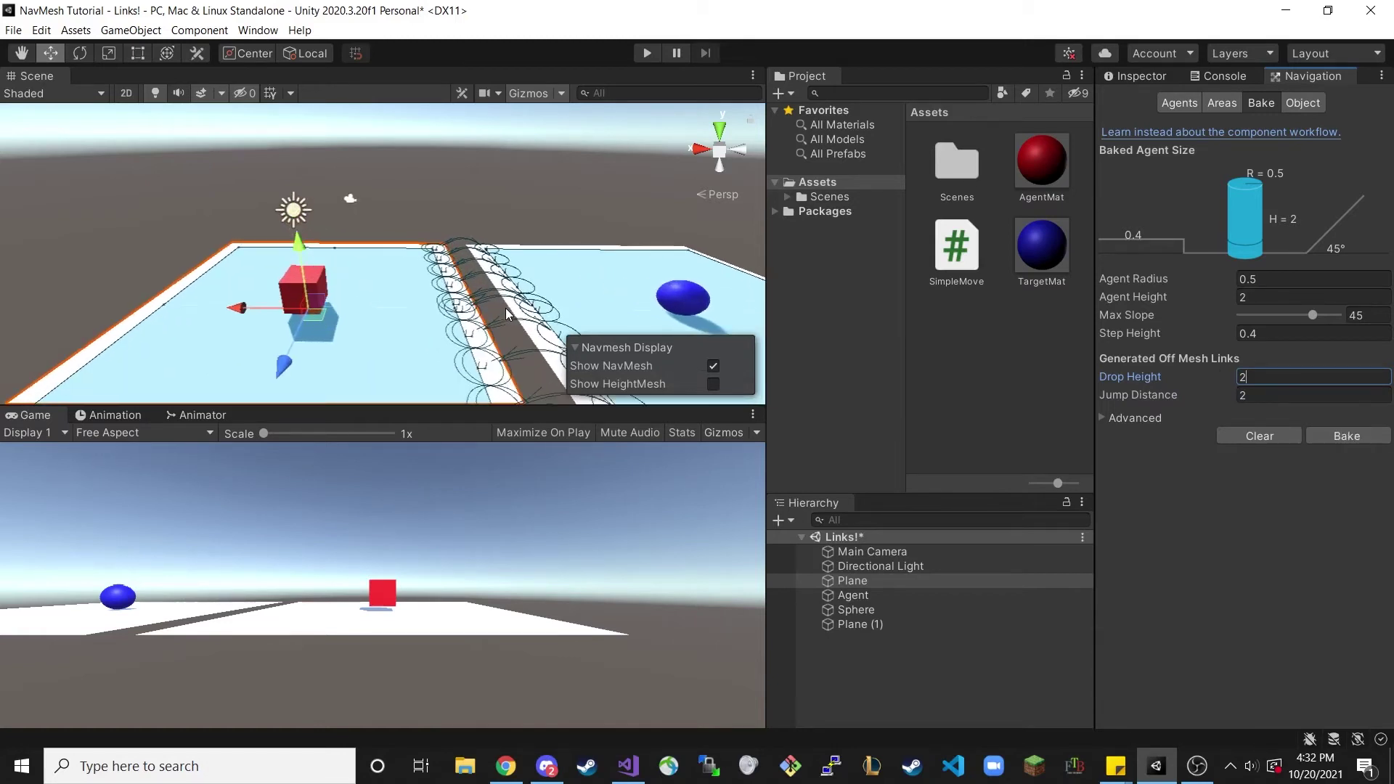
alt+drag(602, 275, 612, 338)
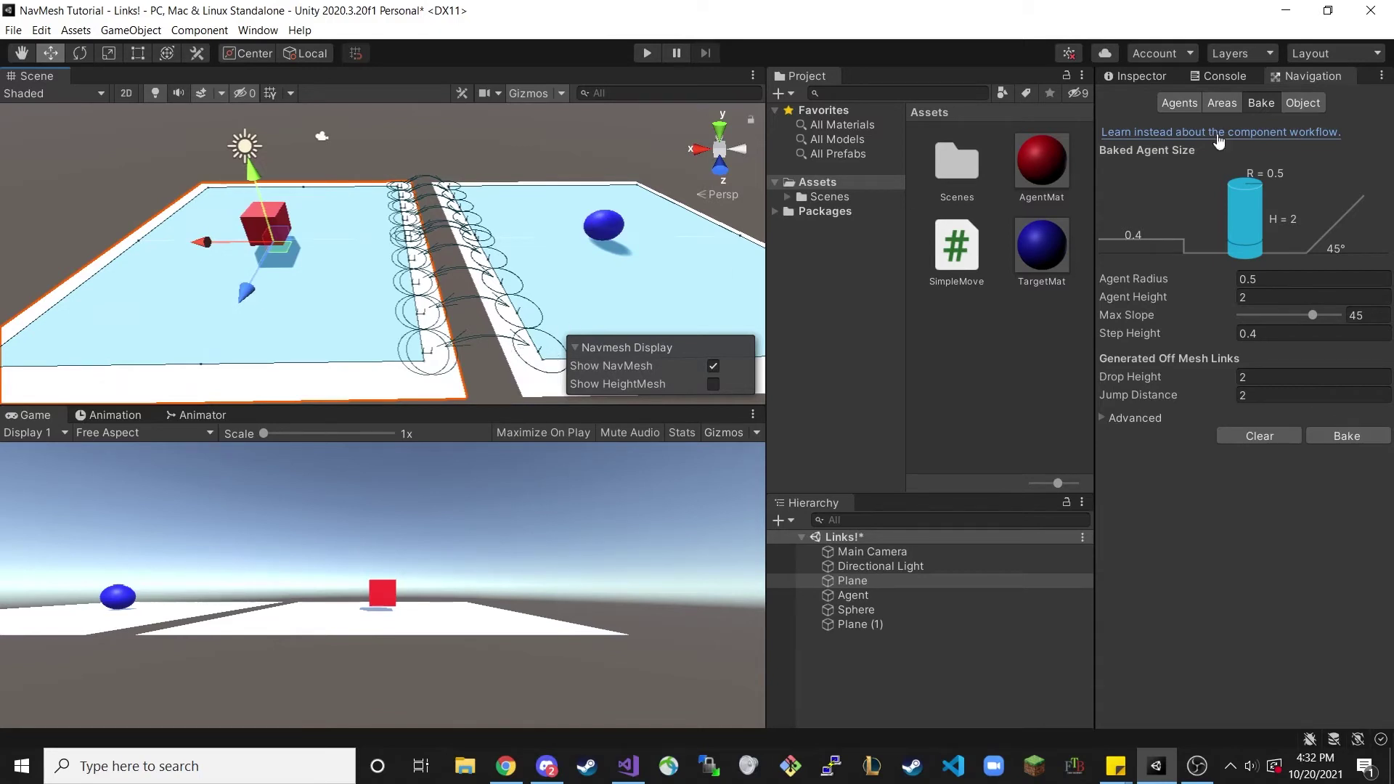
click(600, 276)
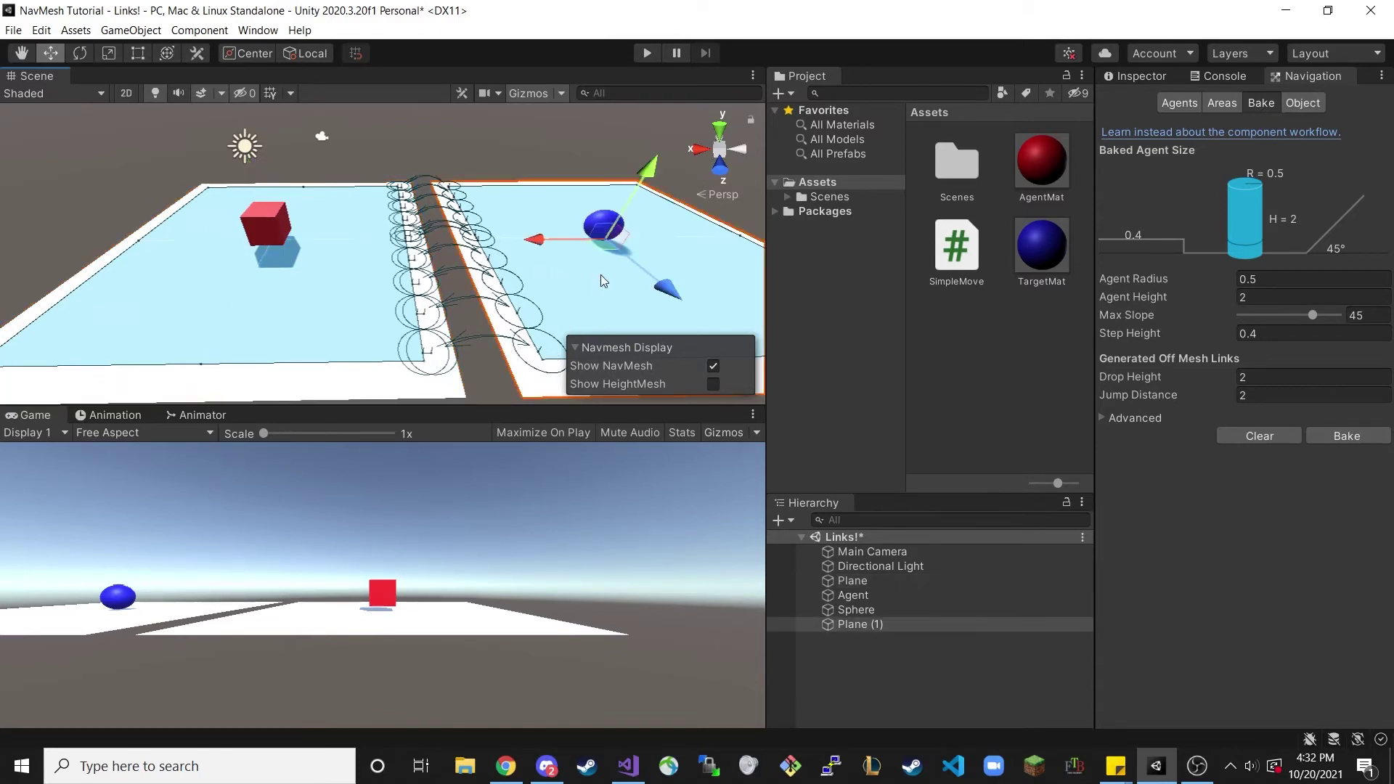
click(1305, 103)
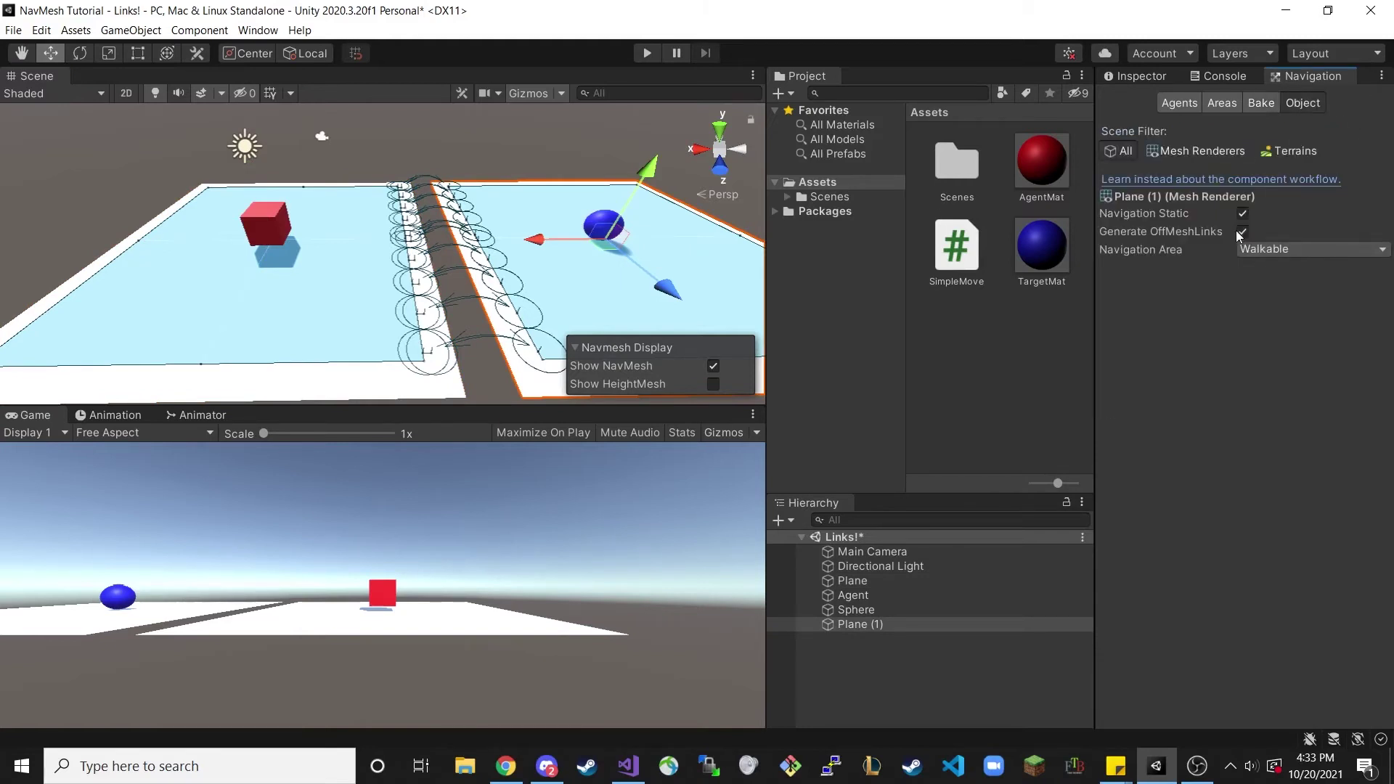
click(1261, 99)
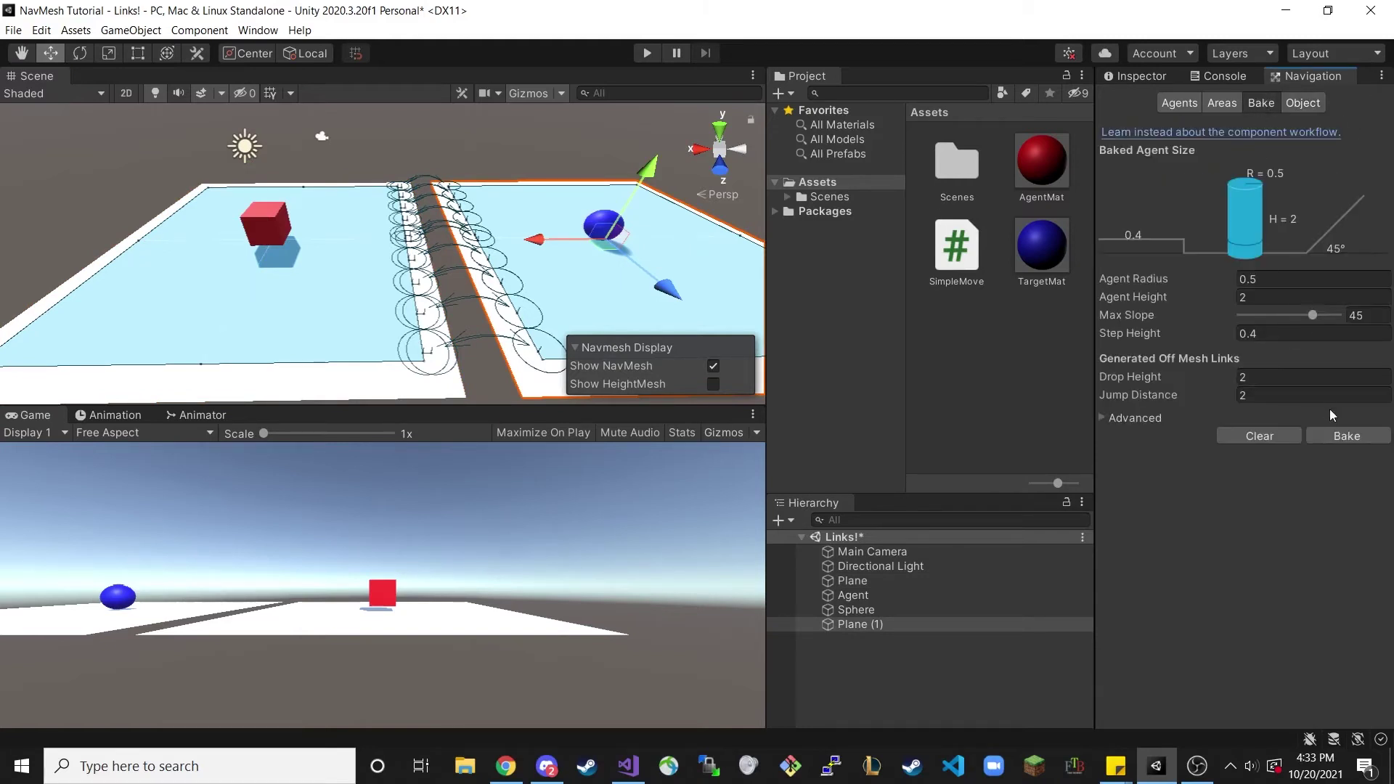
click(1339, 432)
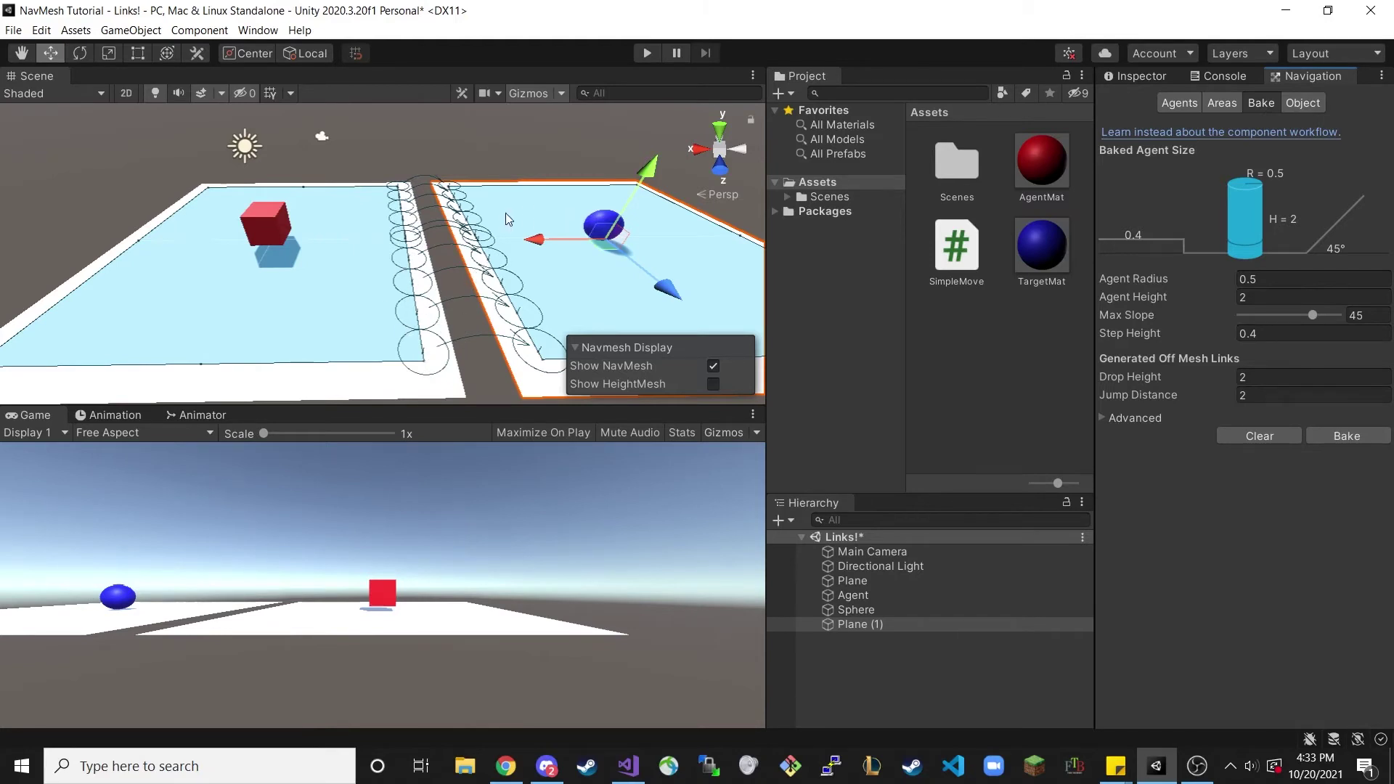
- Run the scene to test the Agent crossing the narrow gap to the Sphere, and stop play mode
click(647, 51)
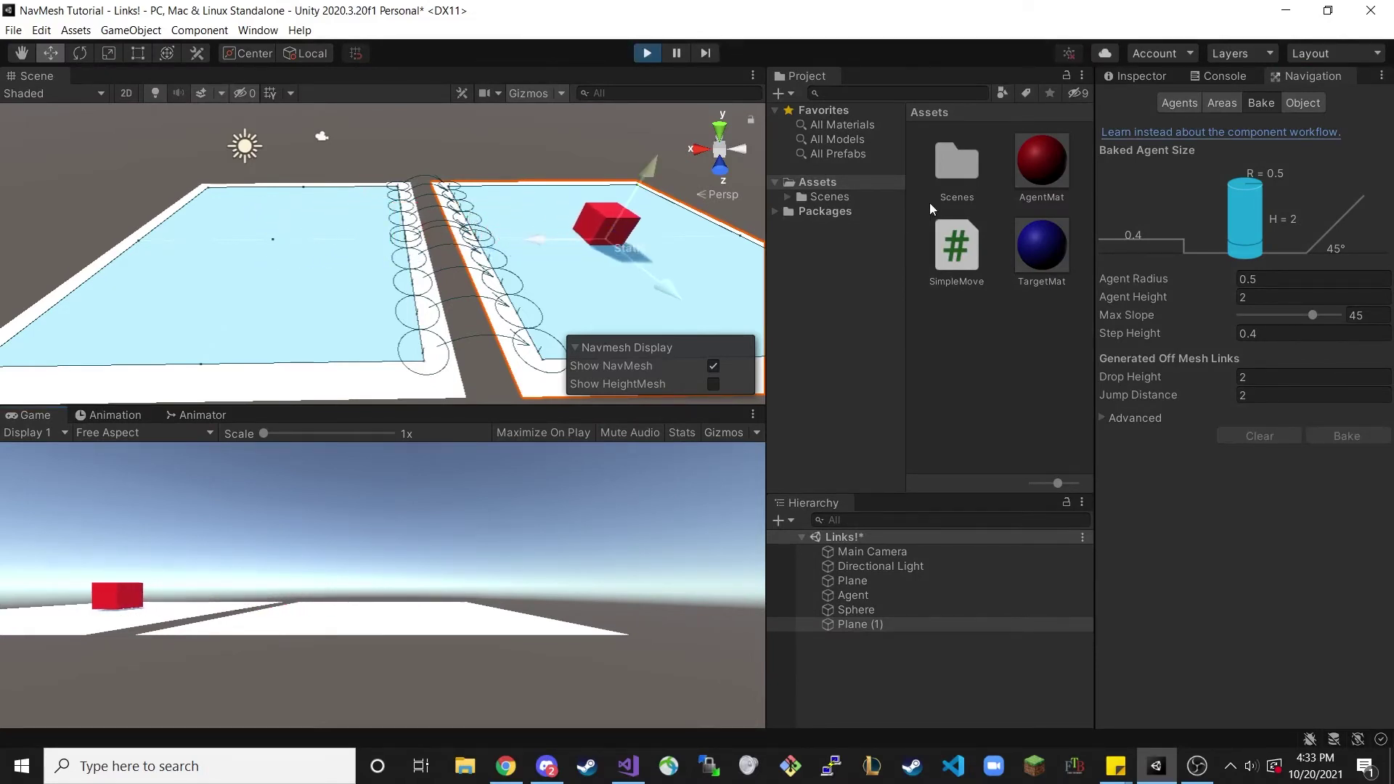
click(646, 54)
- Widen the gap by moving Plane (1) and the Sphere farther from Plane along X, and rebake the NavMesh
scroll(616, 249, down, 3)
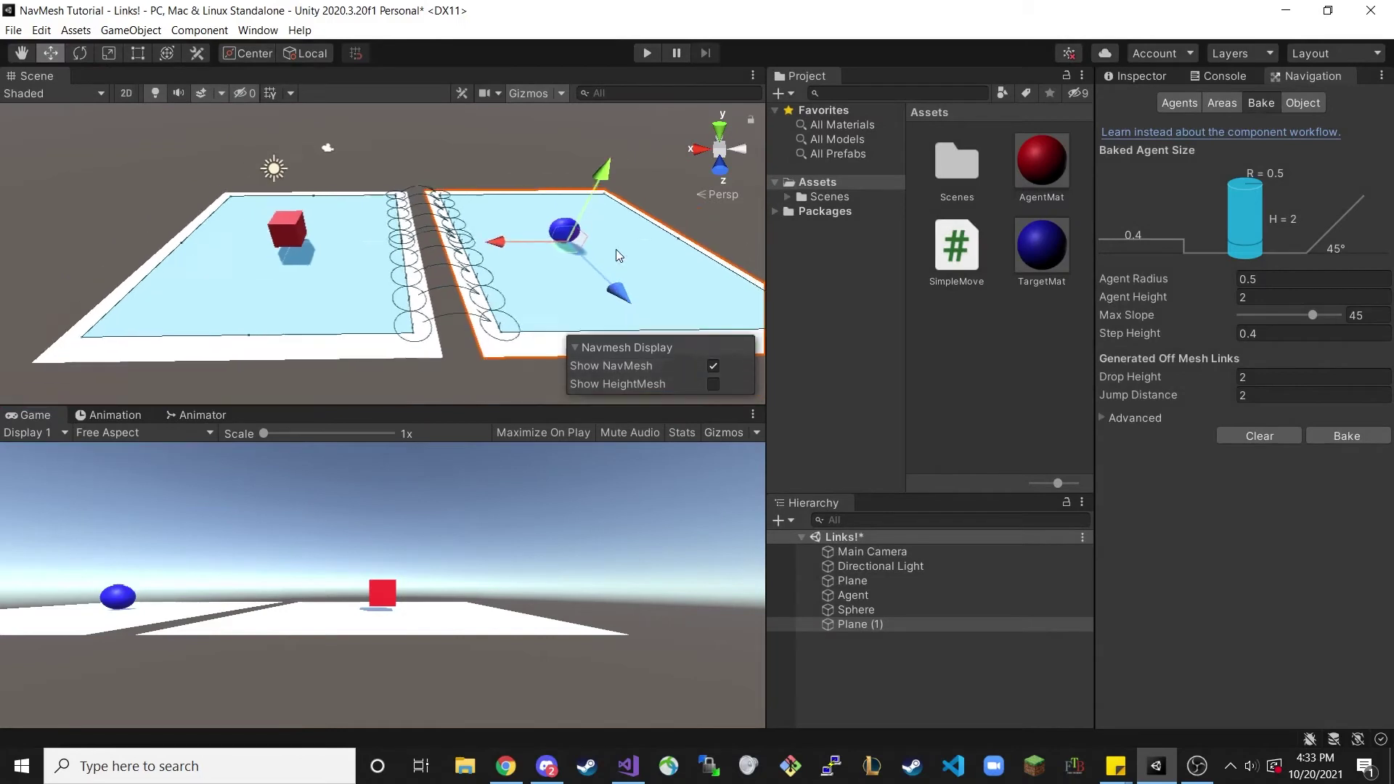
drag(558, 247, 673, 259)
click(550, 240)
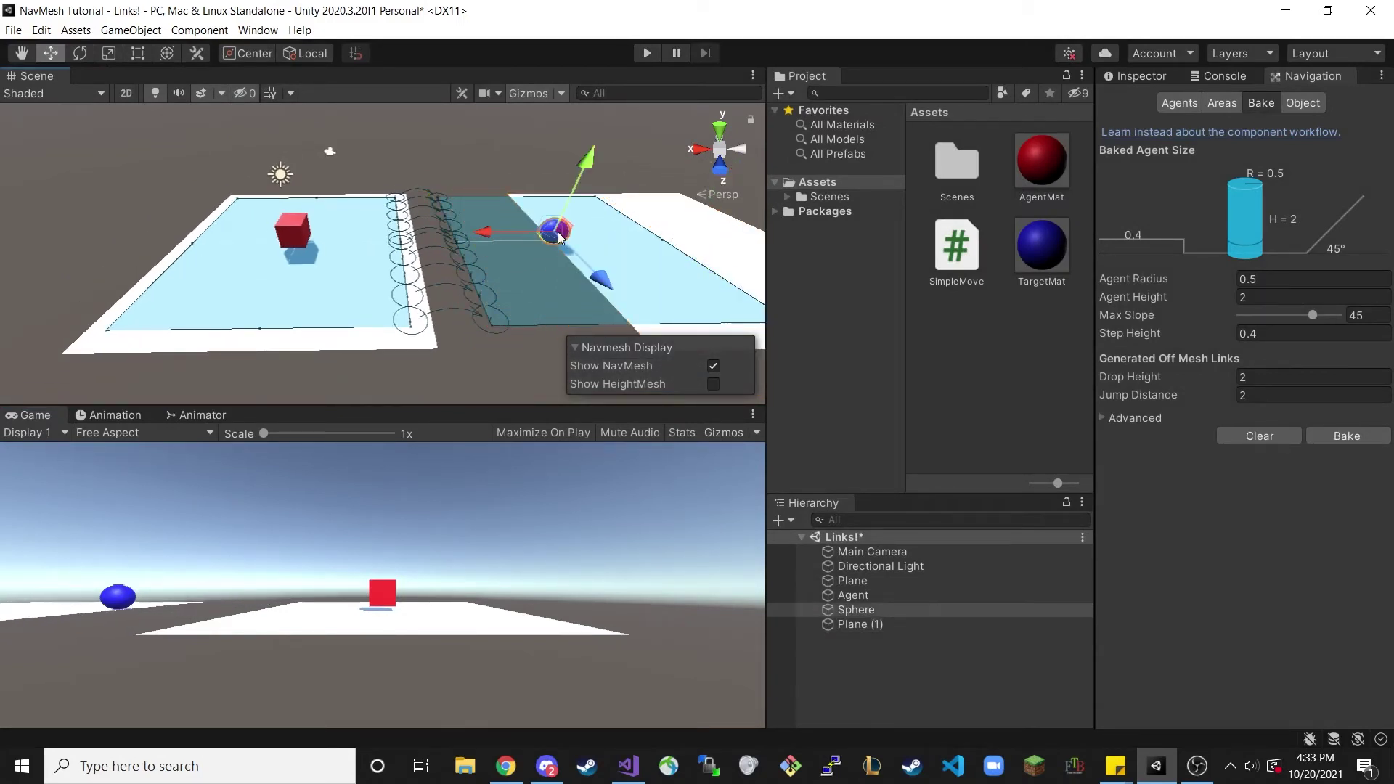
drag(549, 244, 651, 244)
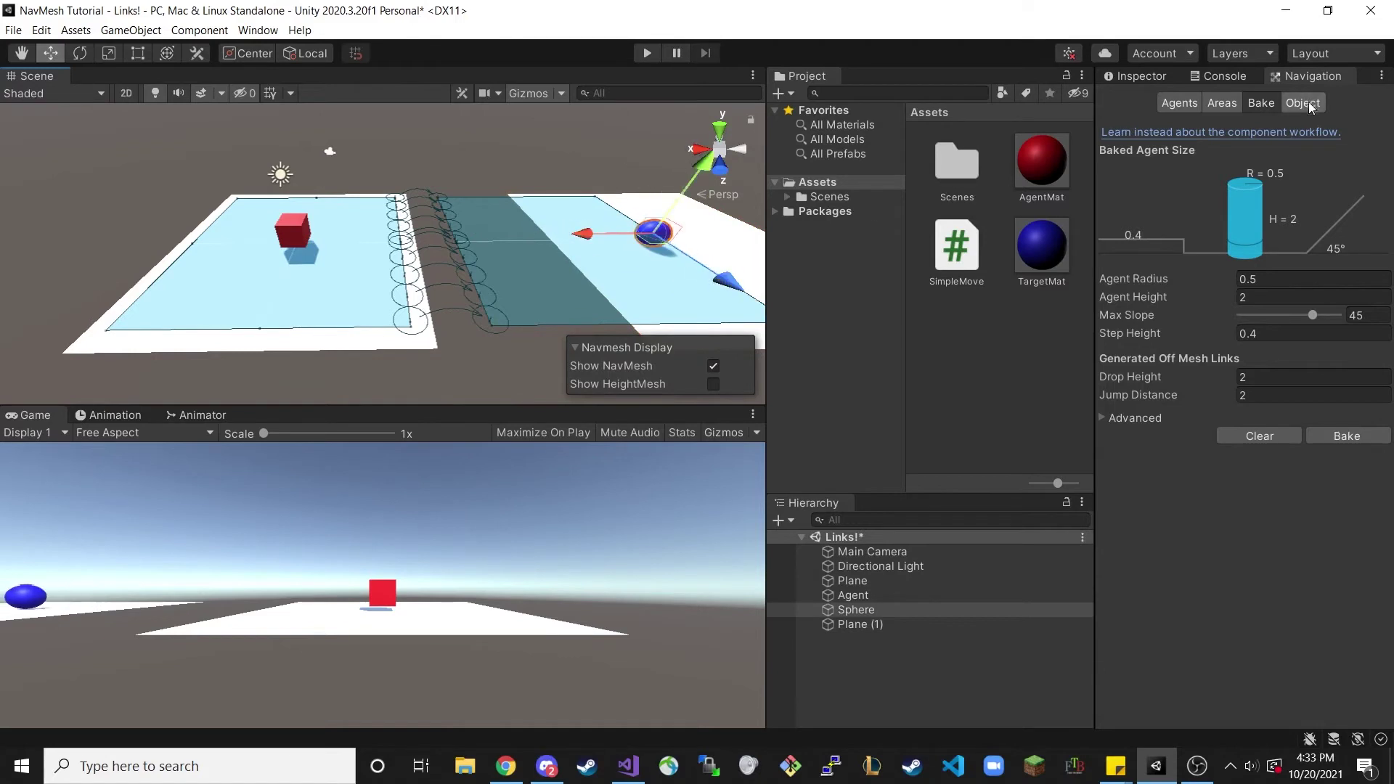
click(1347, 436)
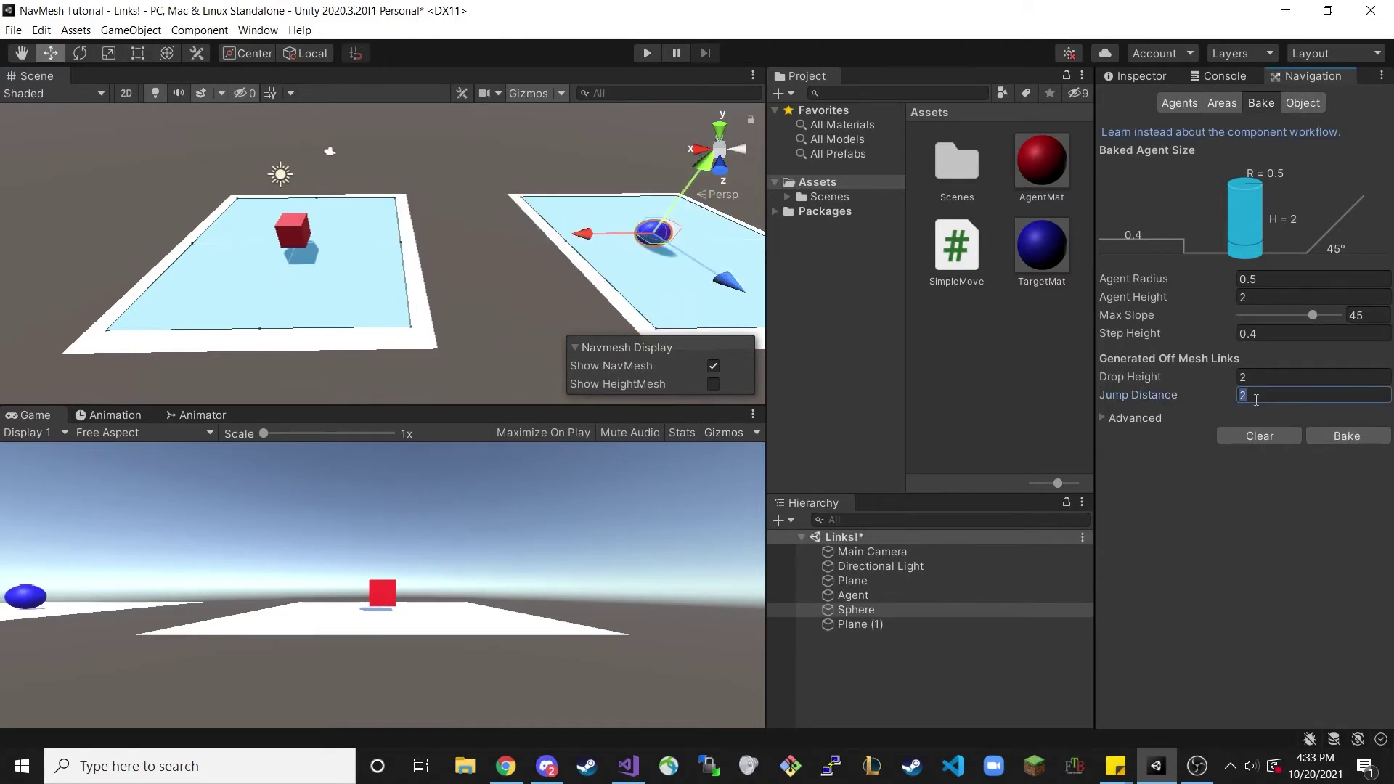
- Rebake the NavMesh with a Jump Distance of 10 and run the scene to test the Agent crossing the wide gap
text(10)
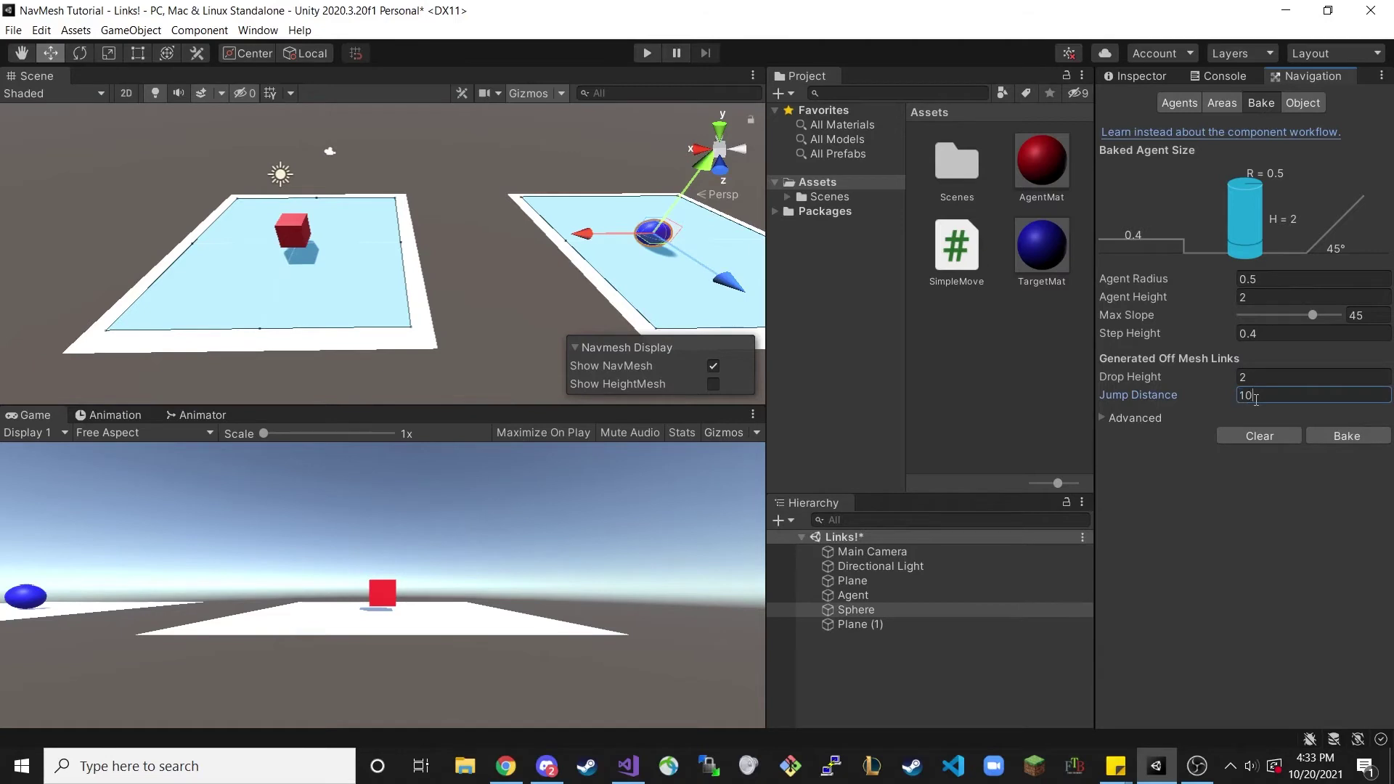
click(1324, 434)
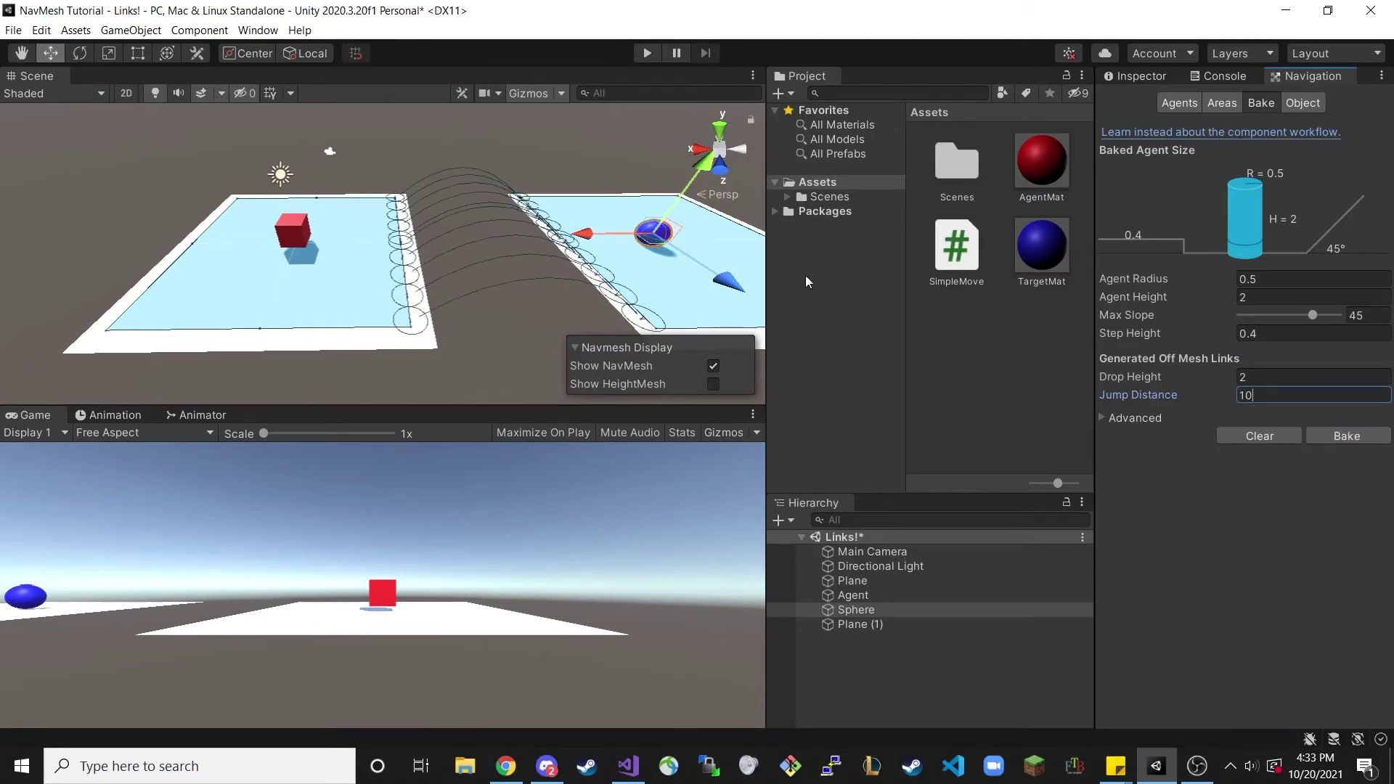
click(646, 53)
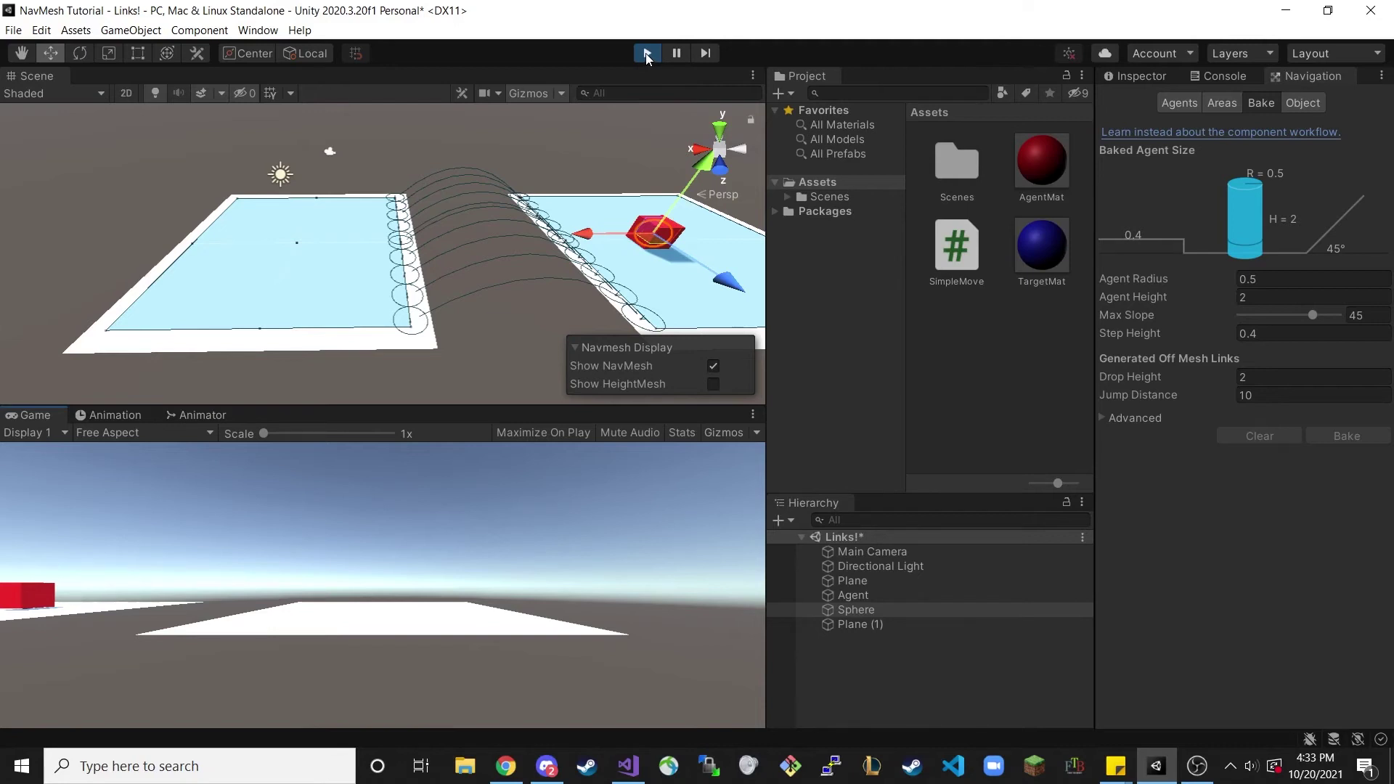
click(647, 54)
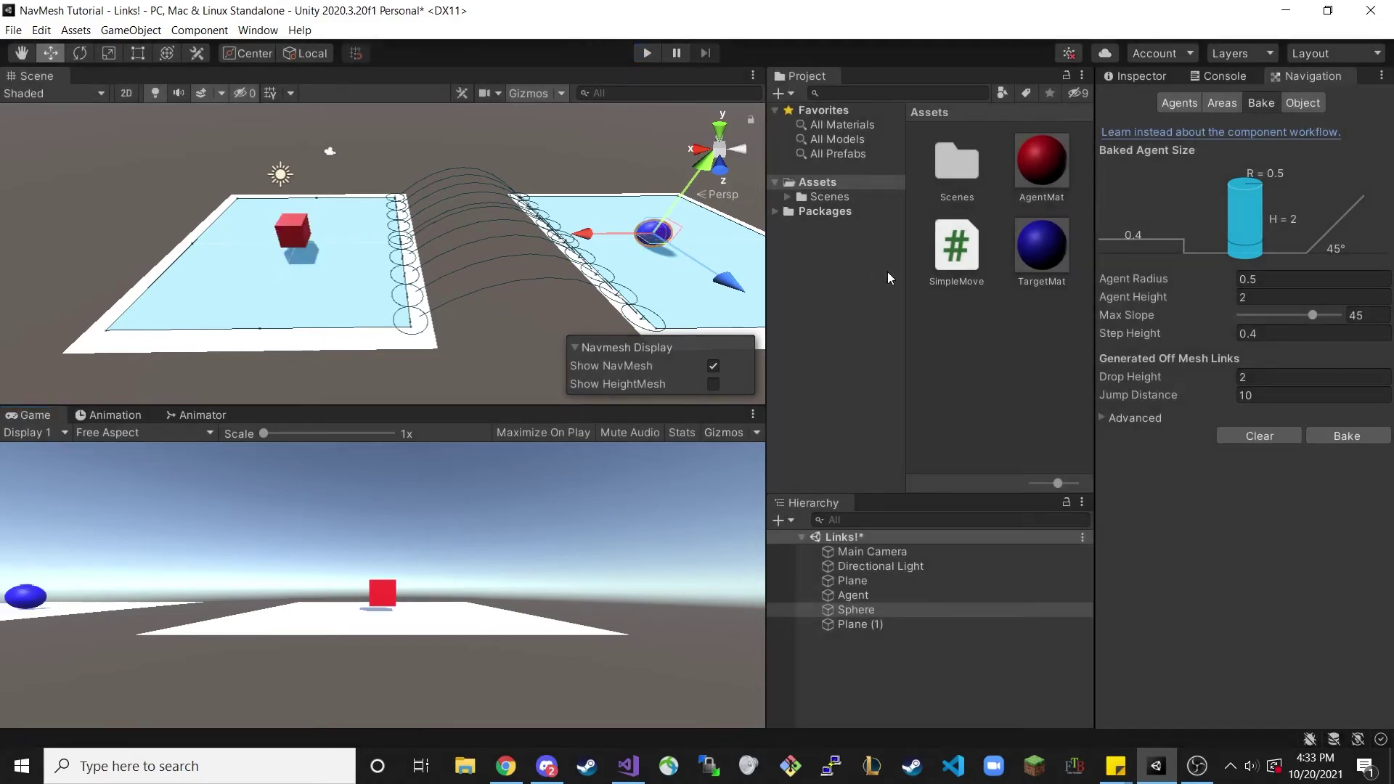
- Disable Generate OffMeshLinks on Plane and rebake the NavMesh to remove the generated links
click(323, 312)
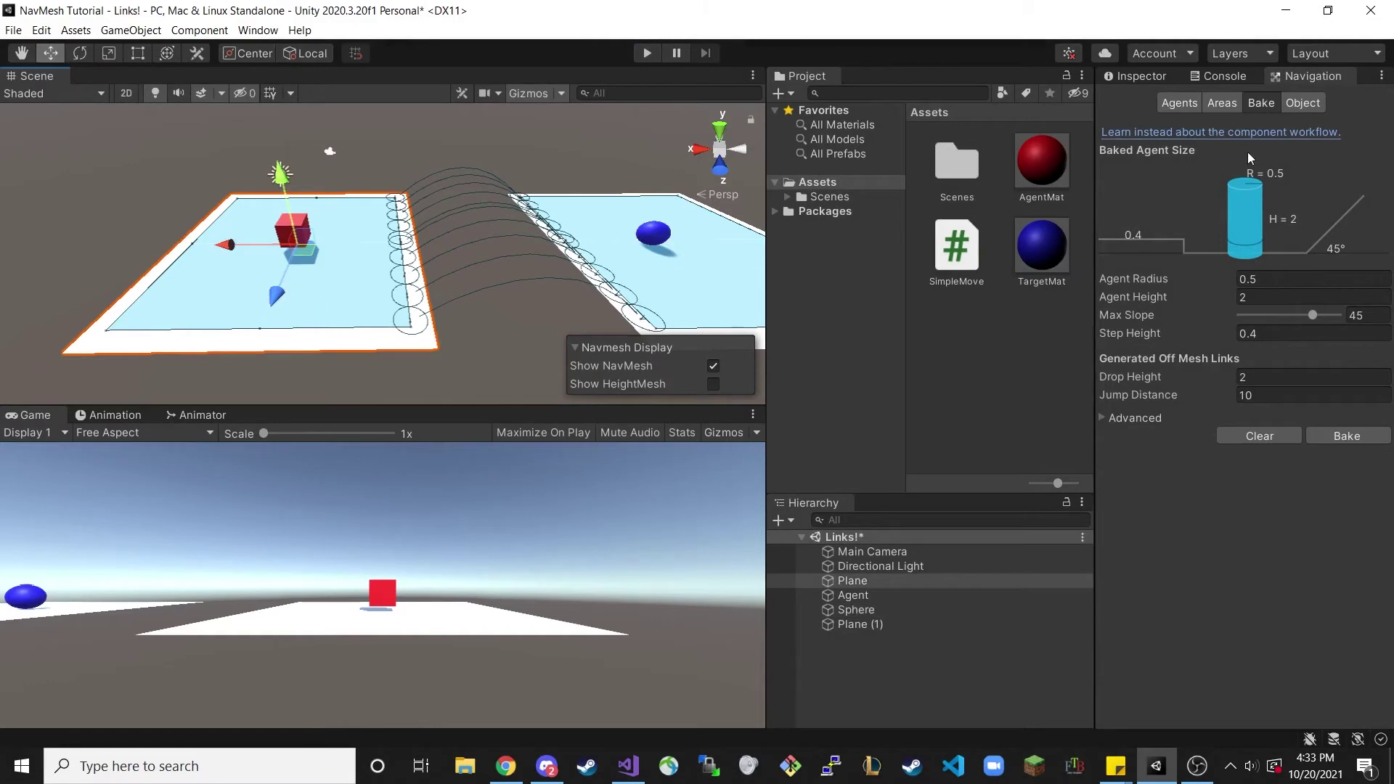
click(1320, 103)
click(1242, 232)
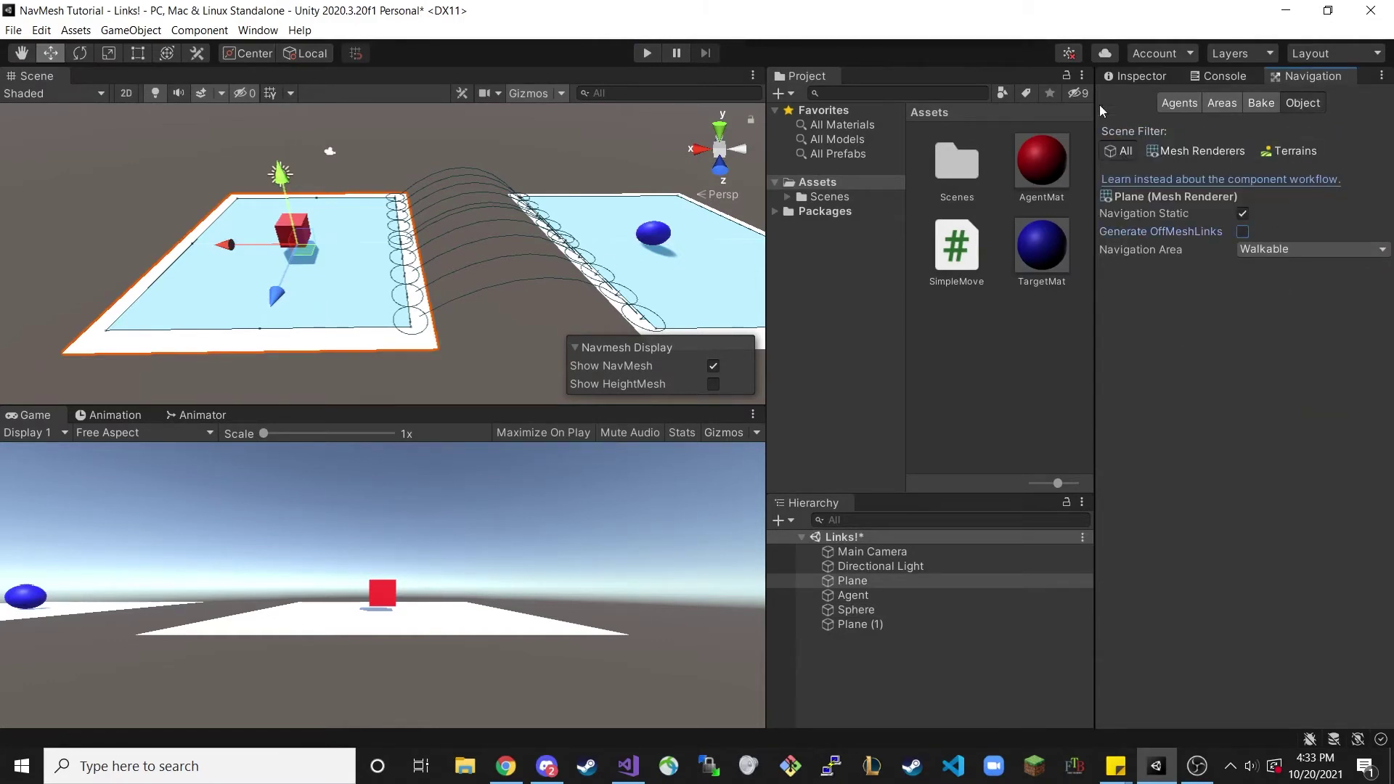
click(1261, 103)
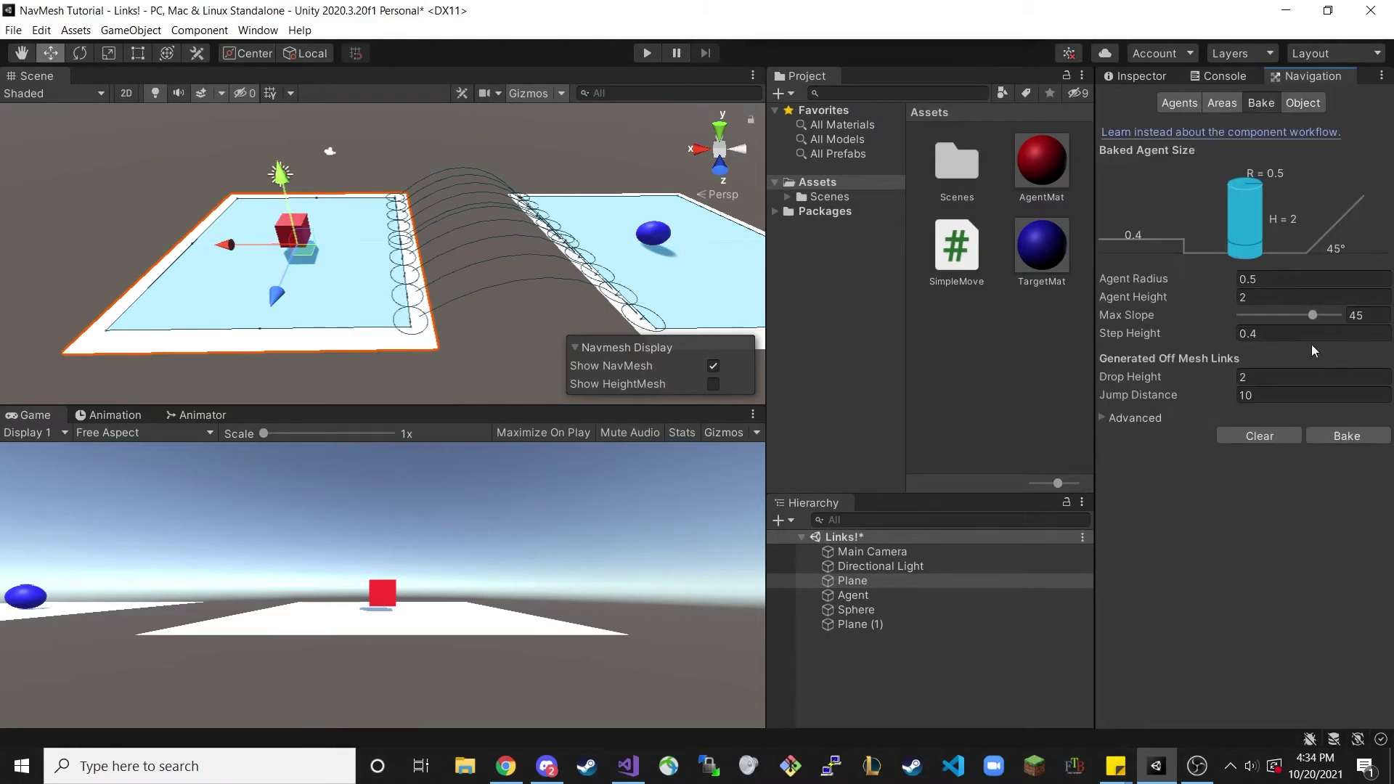
click(1339, 436)
- Create an empty child object under Plane in the scene hierarchy
key(d)
right_drag(651, 181, 651, 164)
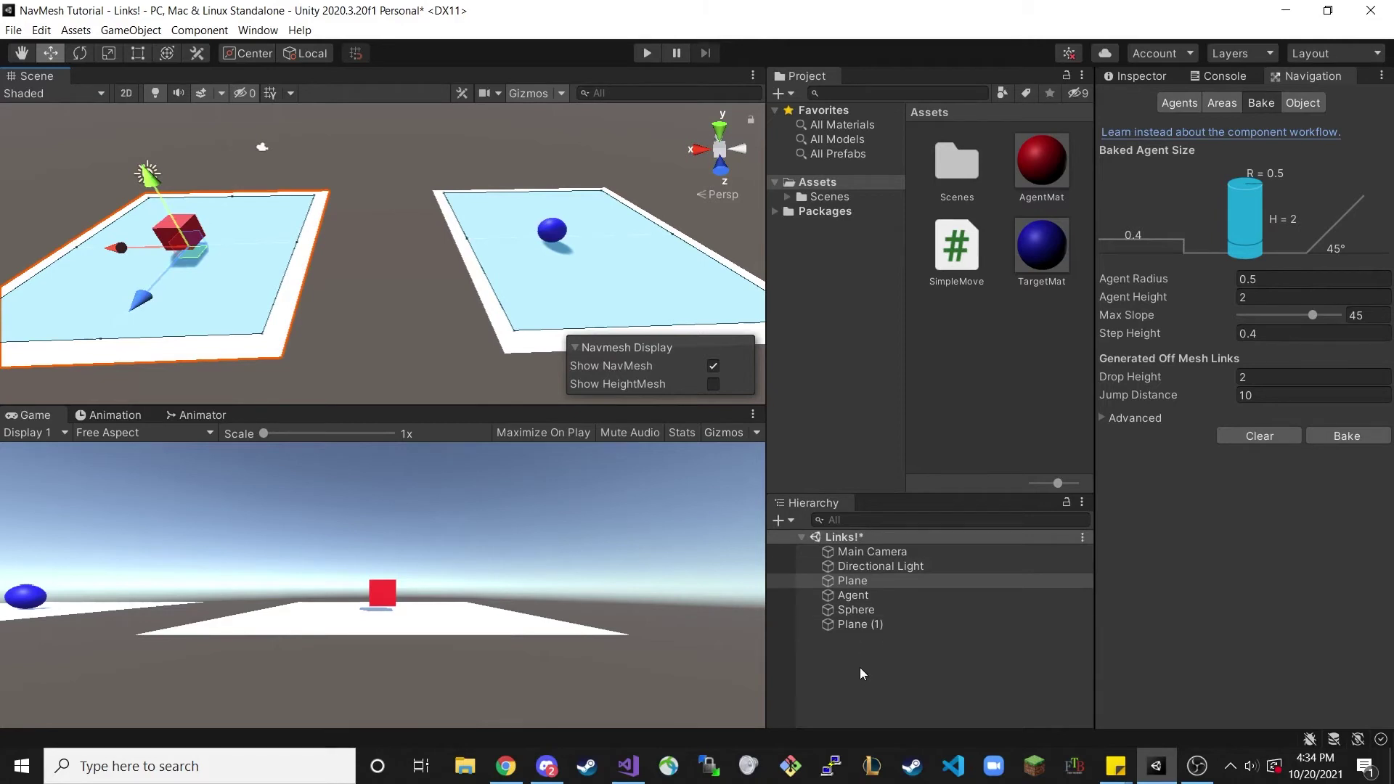
click(860, 581)
right_click(862, 586)
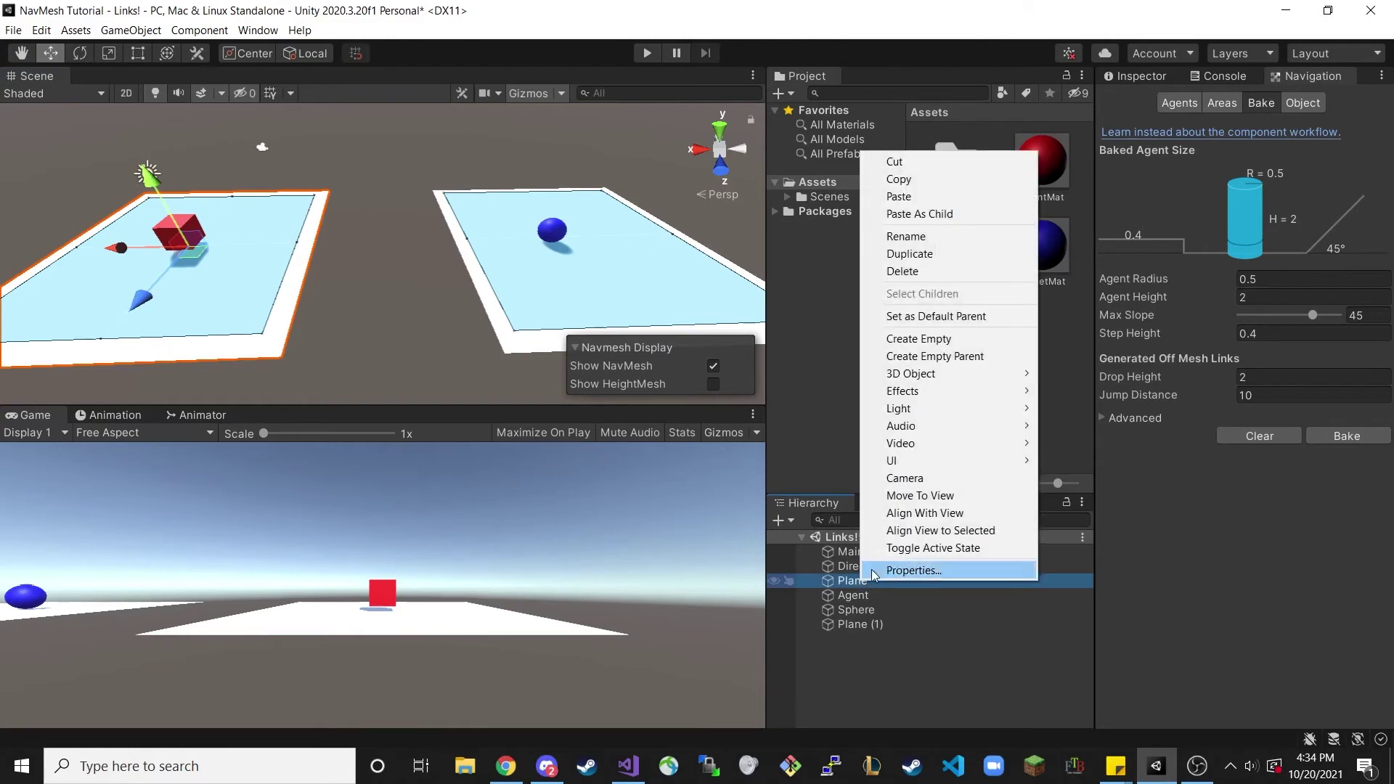
click(922, 339)
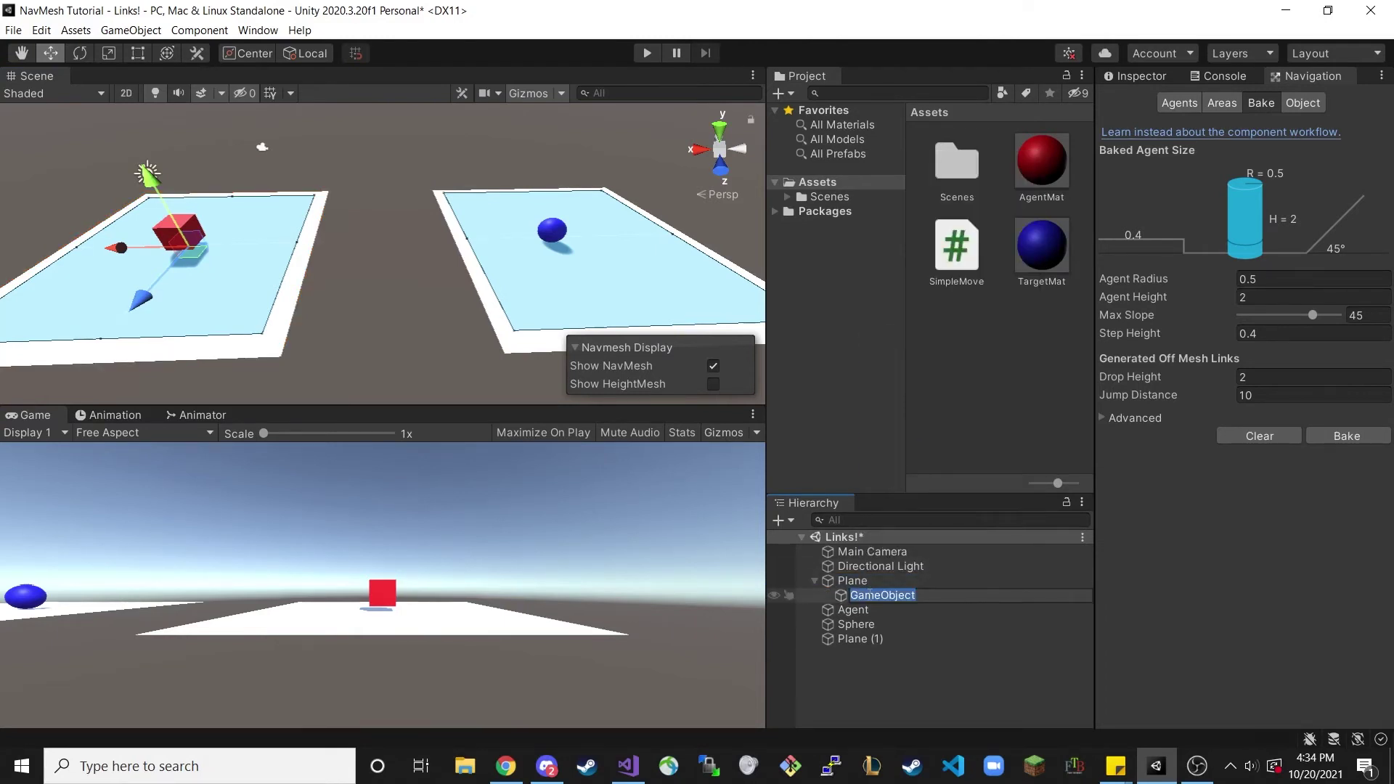
- Name Plane's empty child Start, and create an empty child named End under Plane (1)
text(Start)
key(Return)
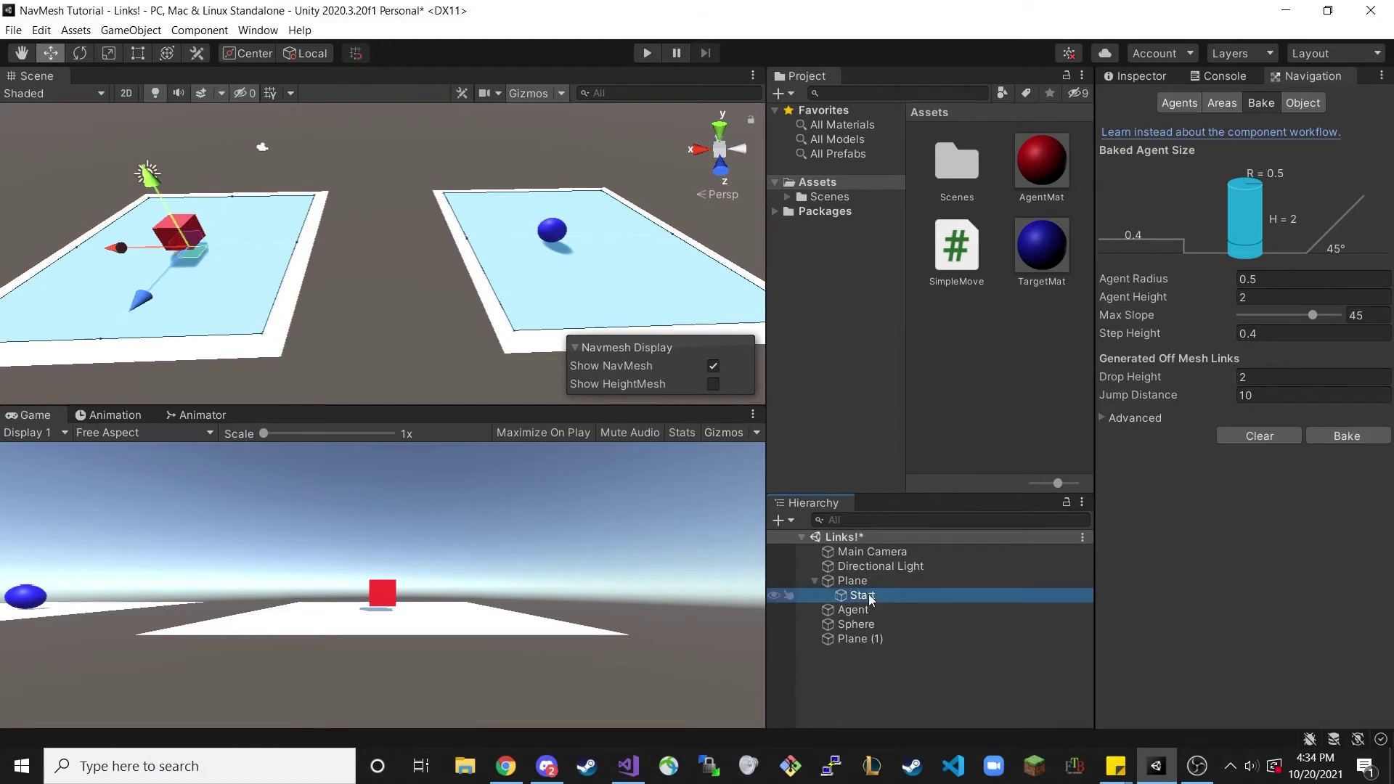
right_click(862, 638)
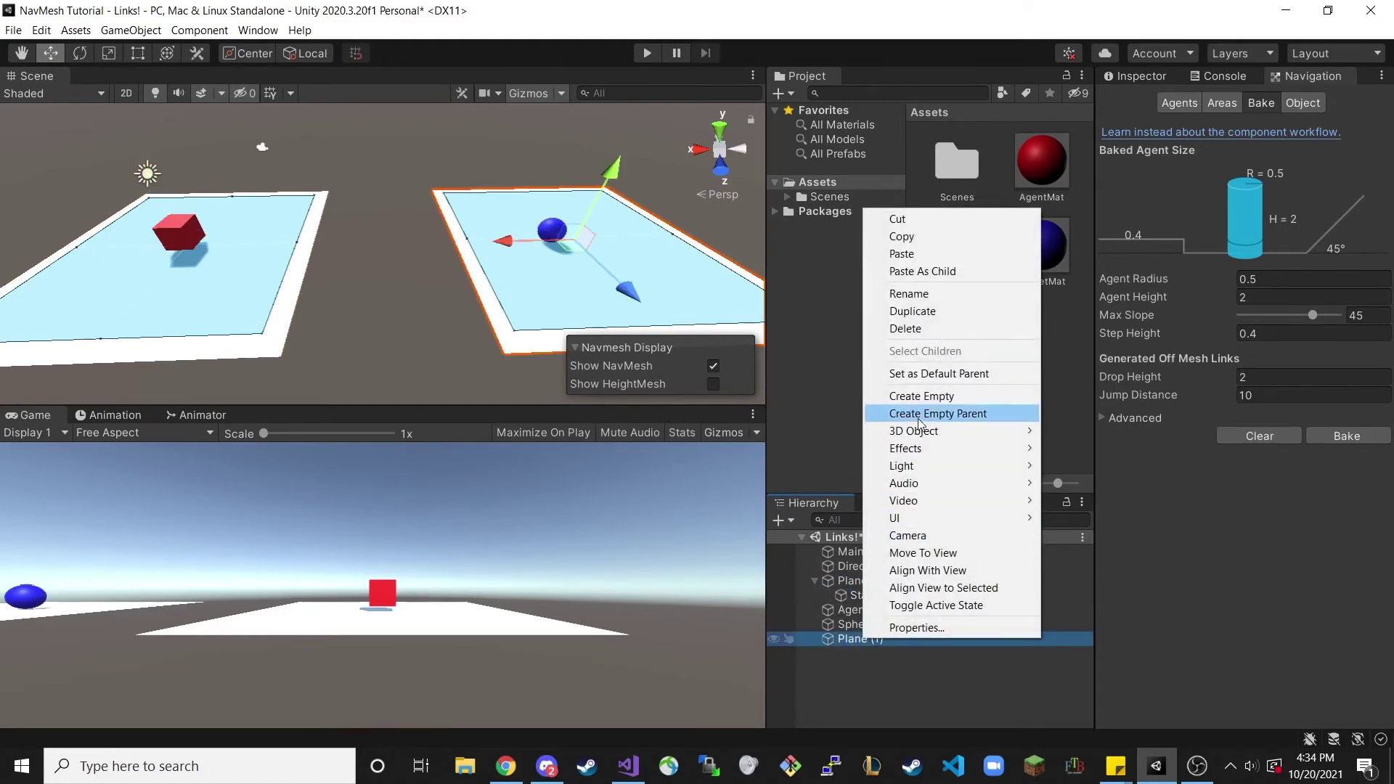
click(930, 397)
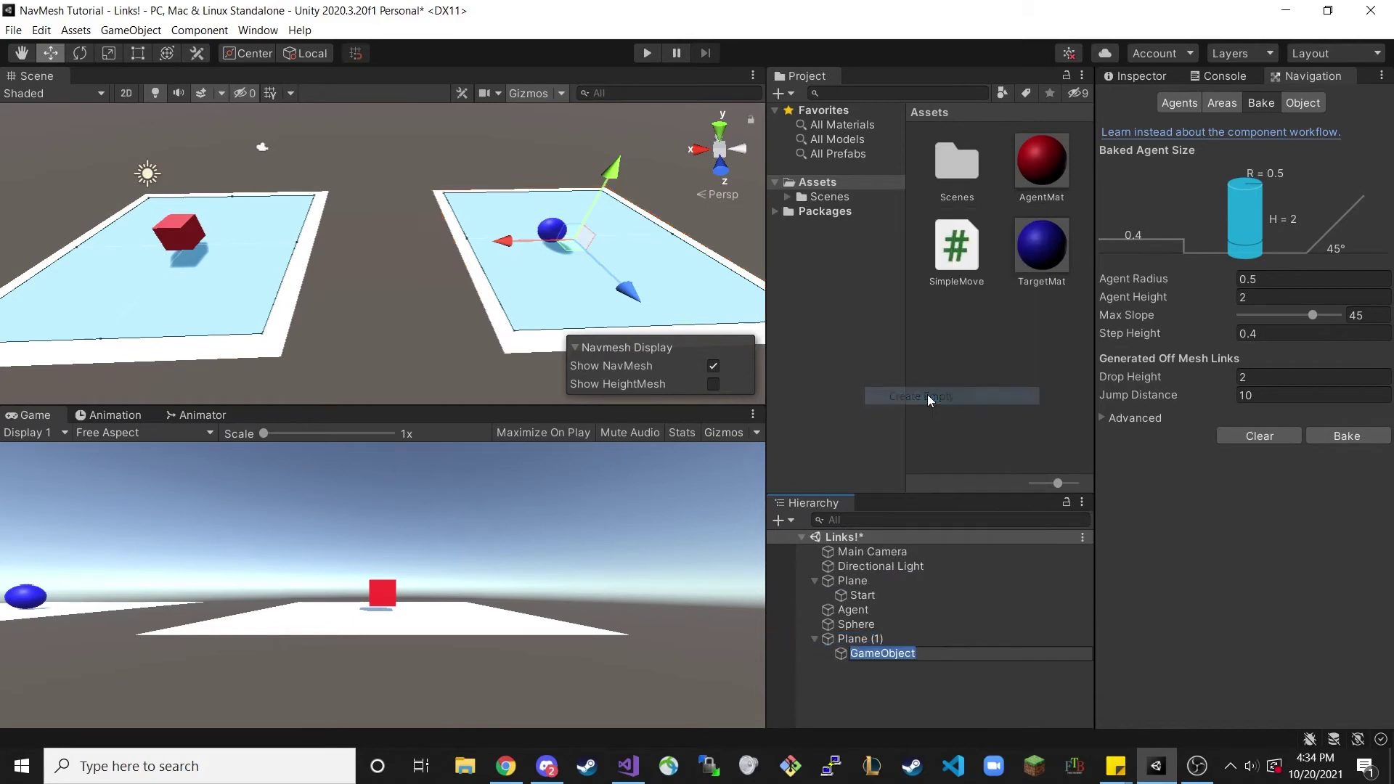
text(End)
key(Return)
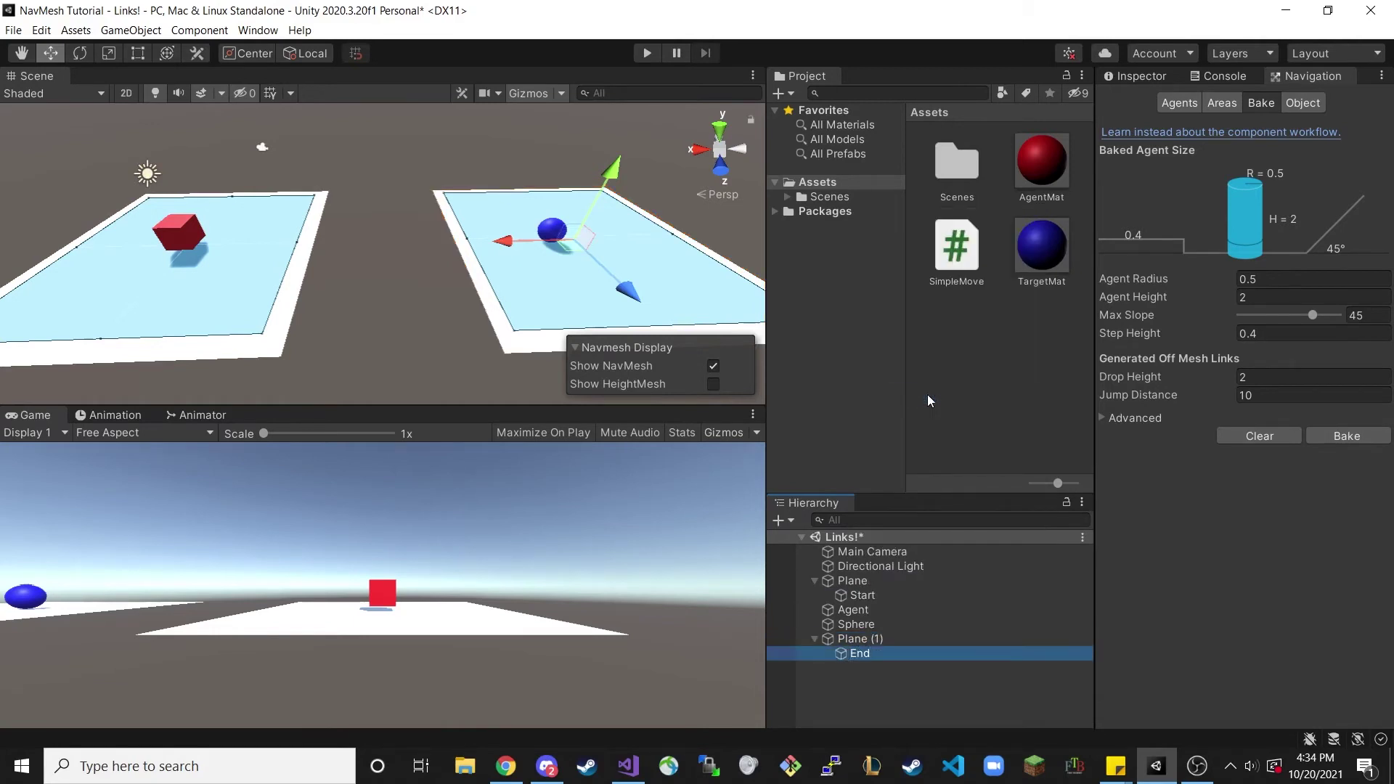
- Add an Off Mesh Link component to the Start object
click(875, 595)
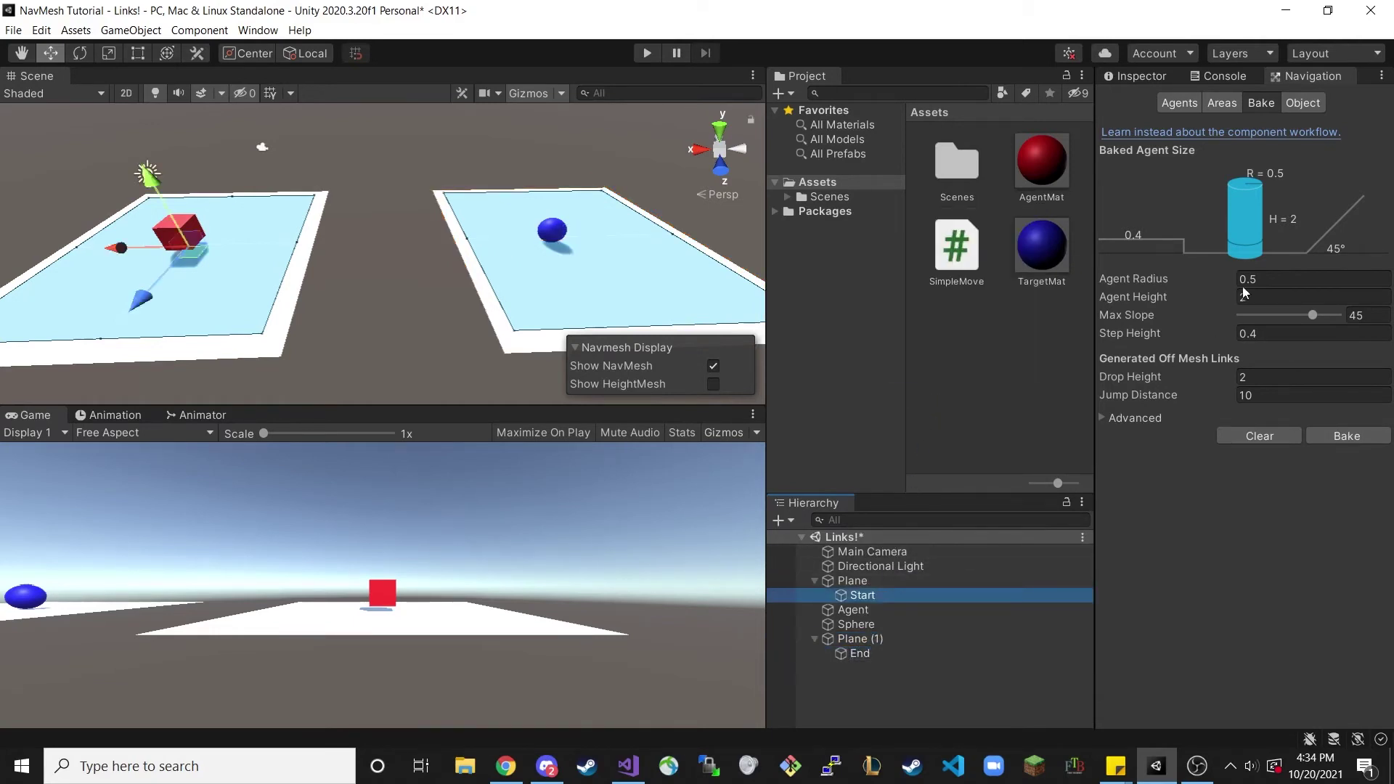
click(1147, 76)
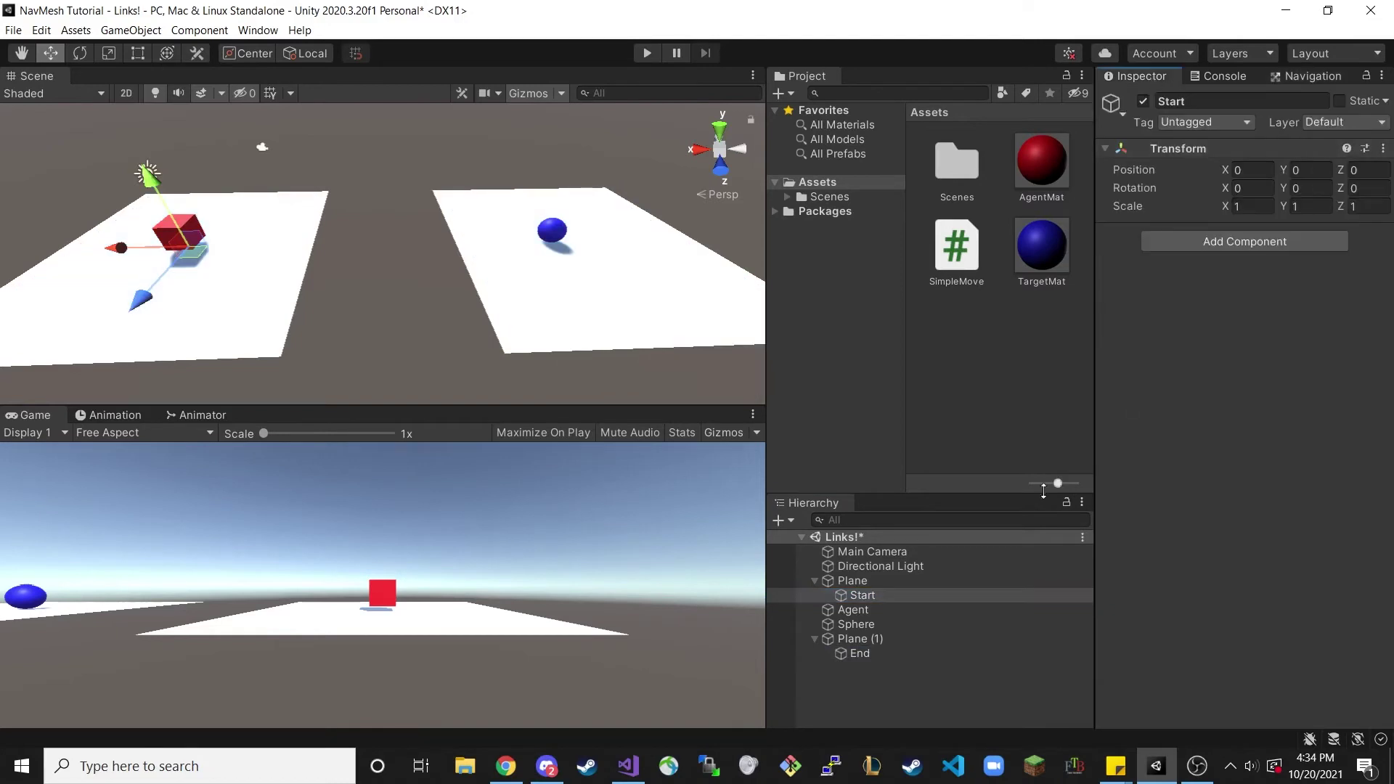
click(895, 653)
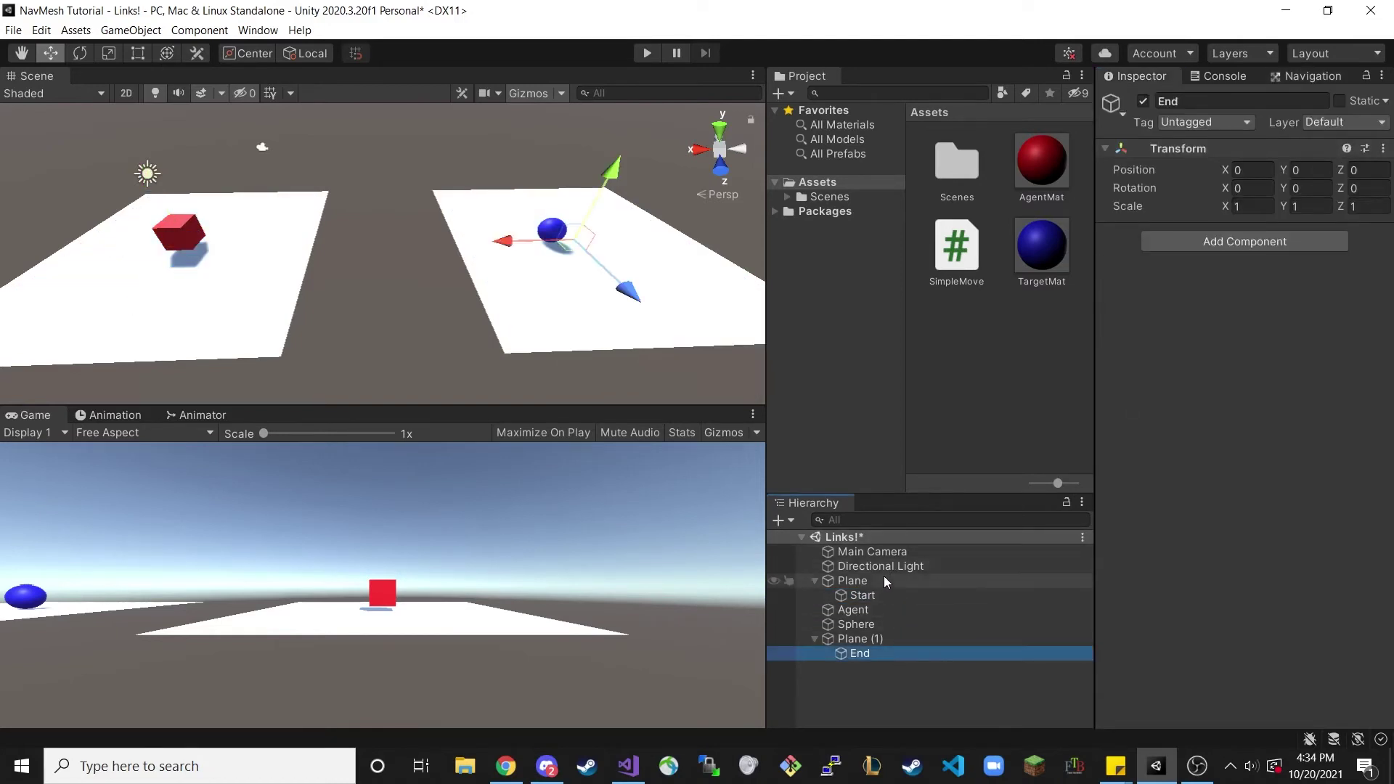
click(873, 595)
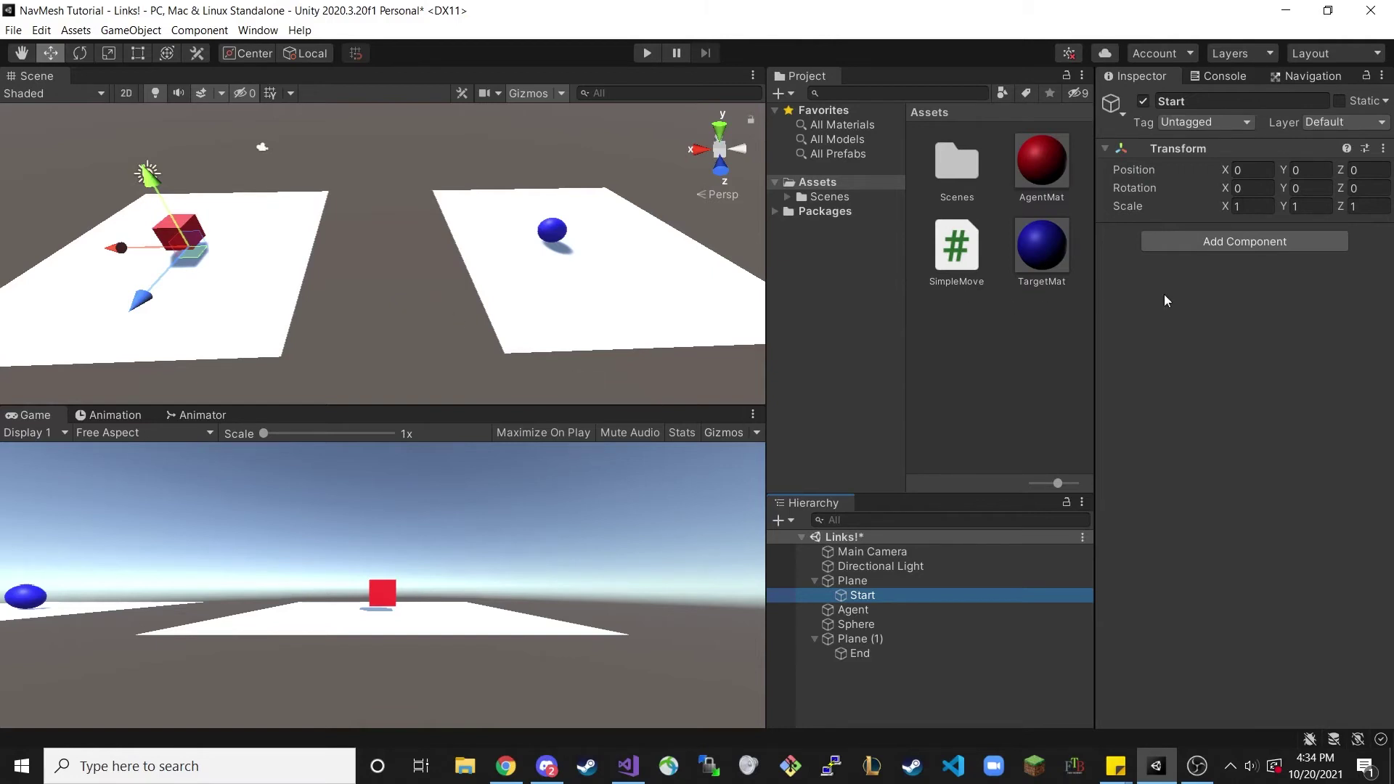
click(1240, 246)
text(of)
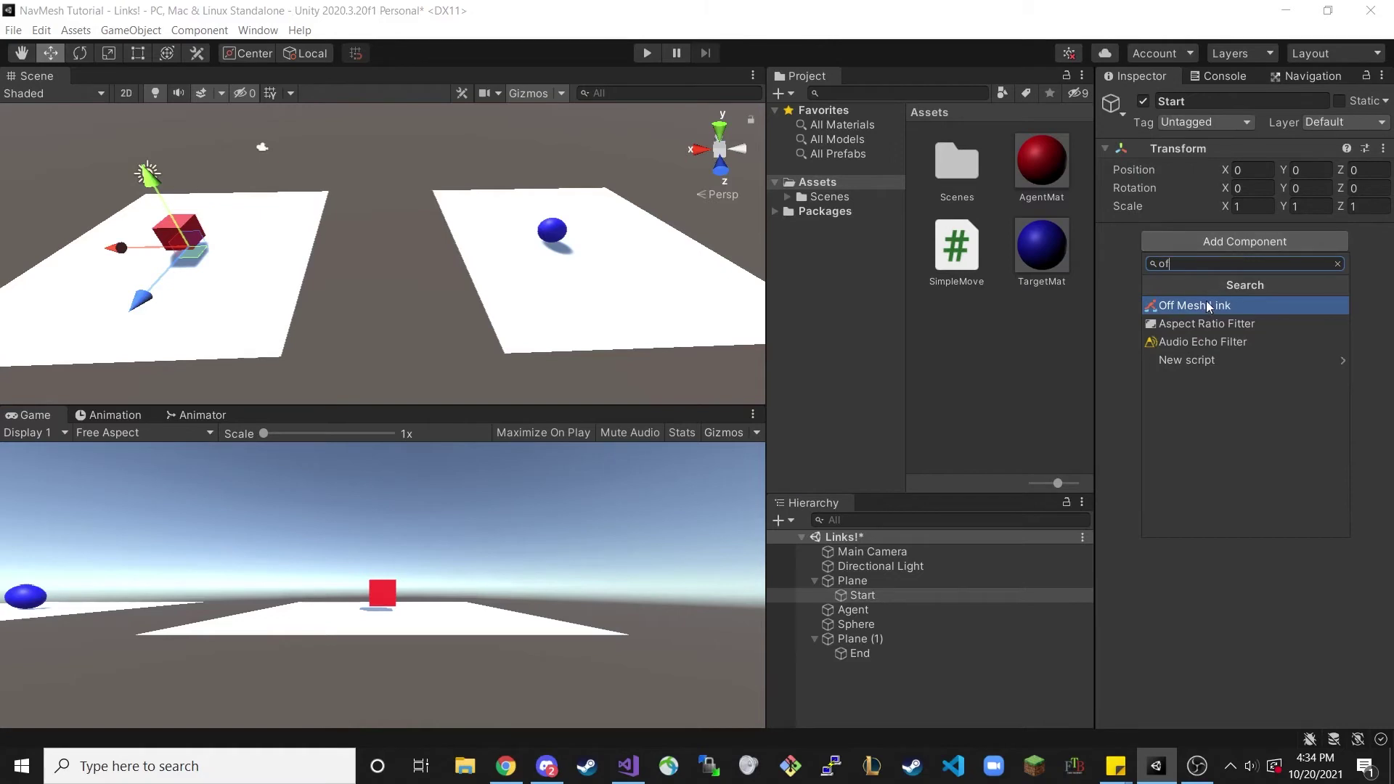
click(1208, 307)
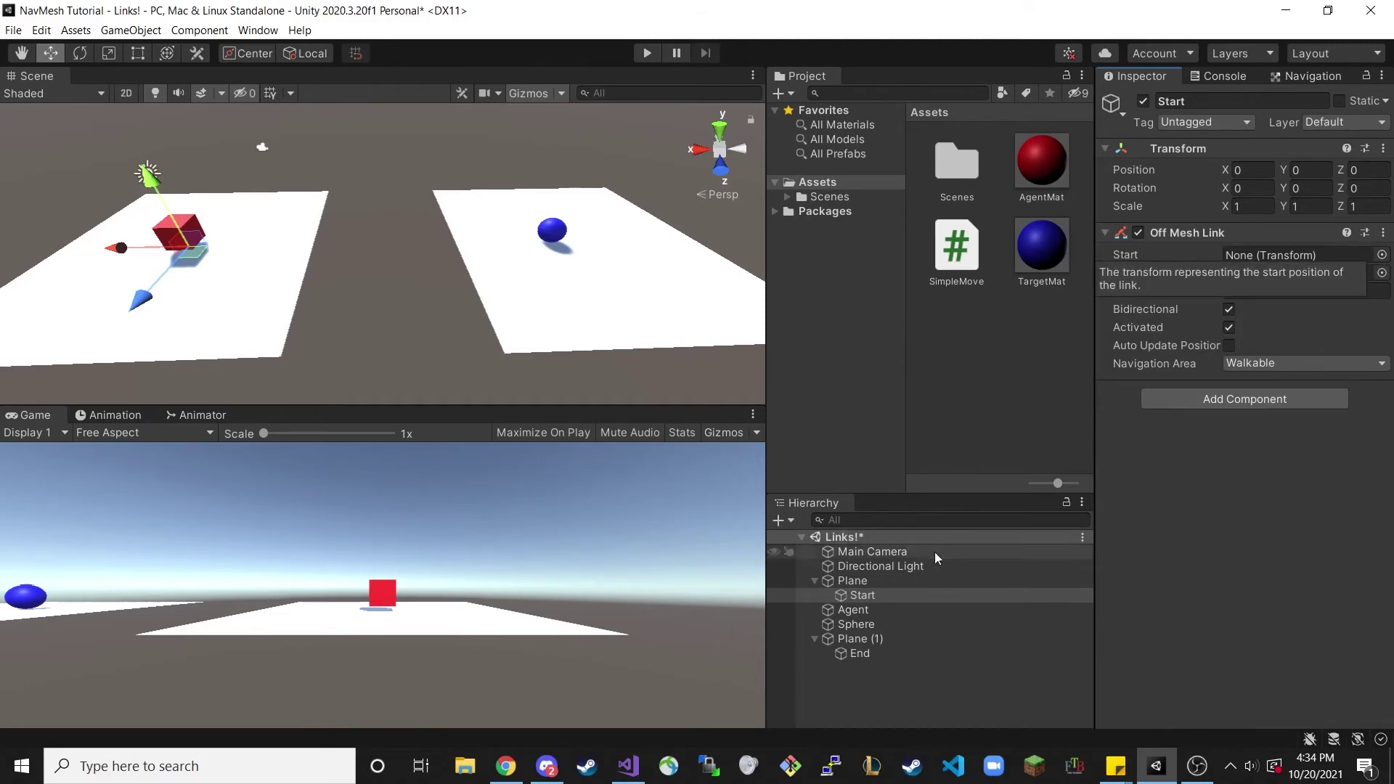
- Assign the Start and End objects to the Off Mesh Link's matching endpoints, and review its Navigation Area options
drag(864, 597, 1260, 254)
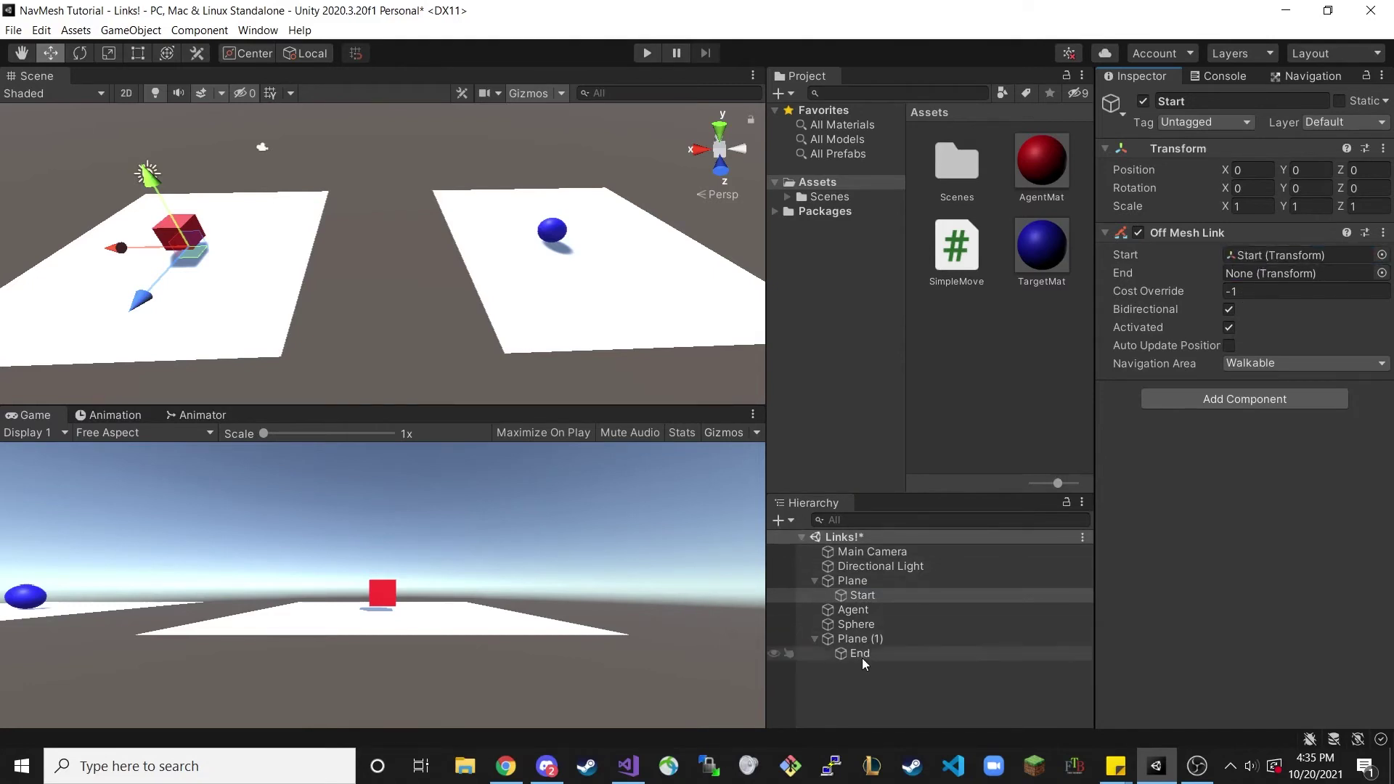
drag(861, 655, 1274, 273)
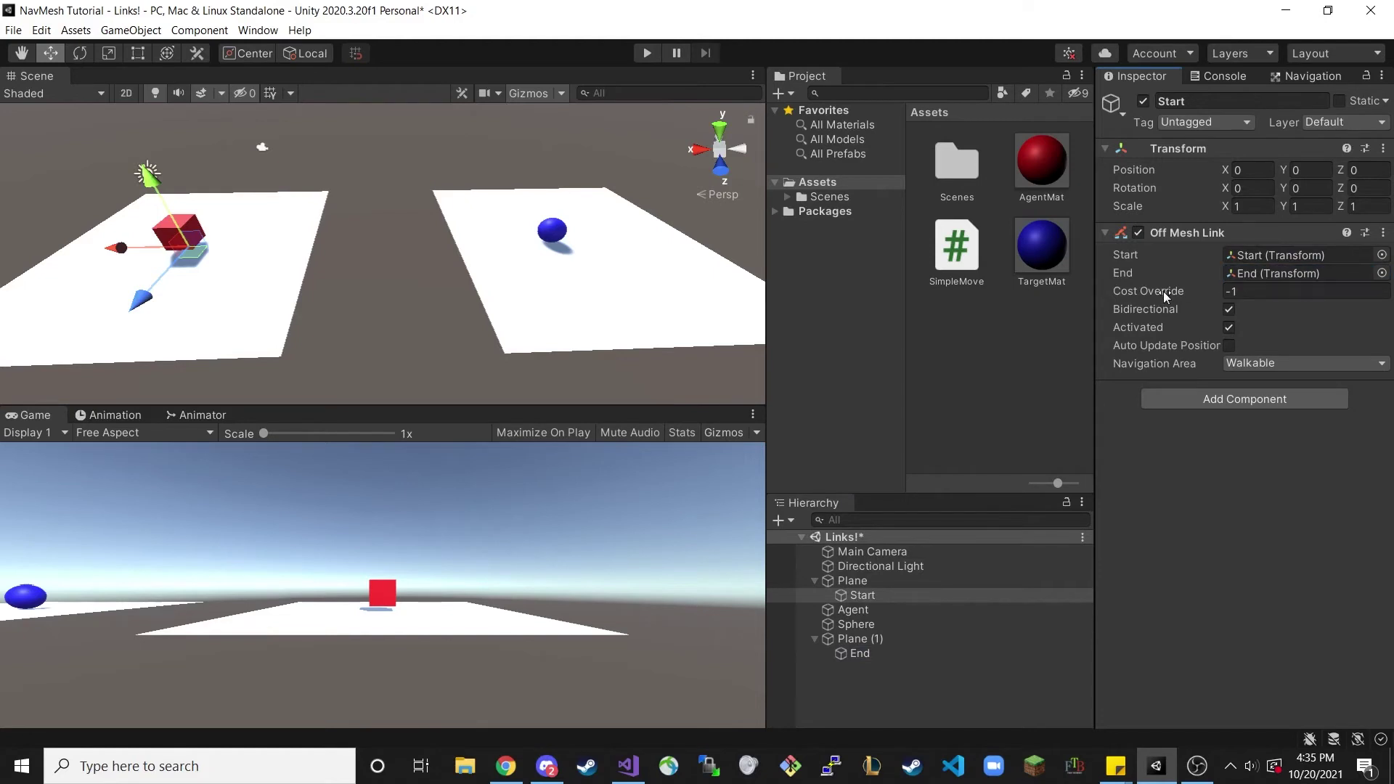
mouse_move(1164, 290)
click(1278, 361)
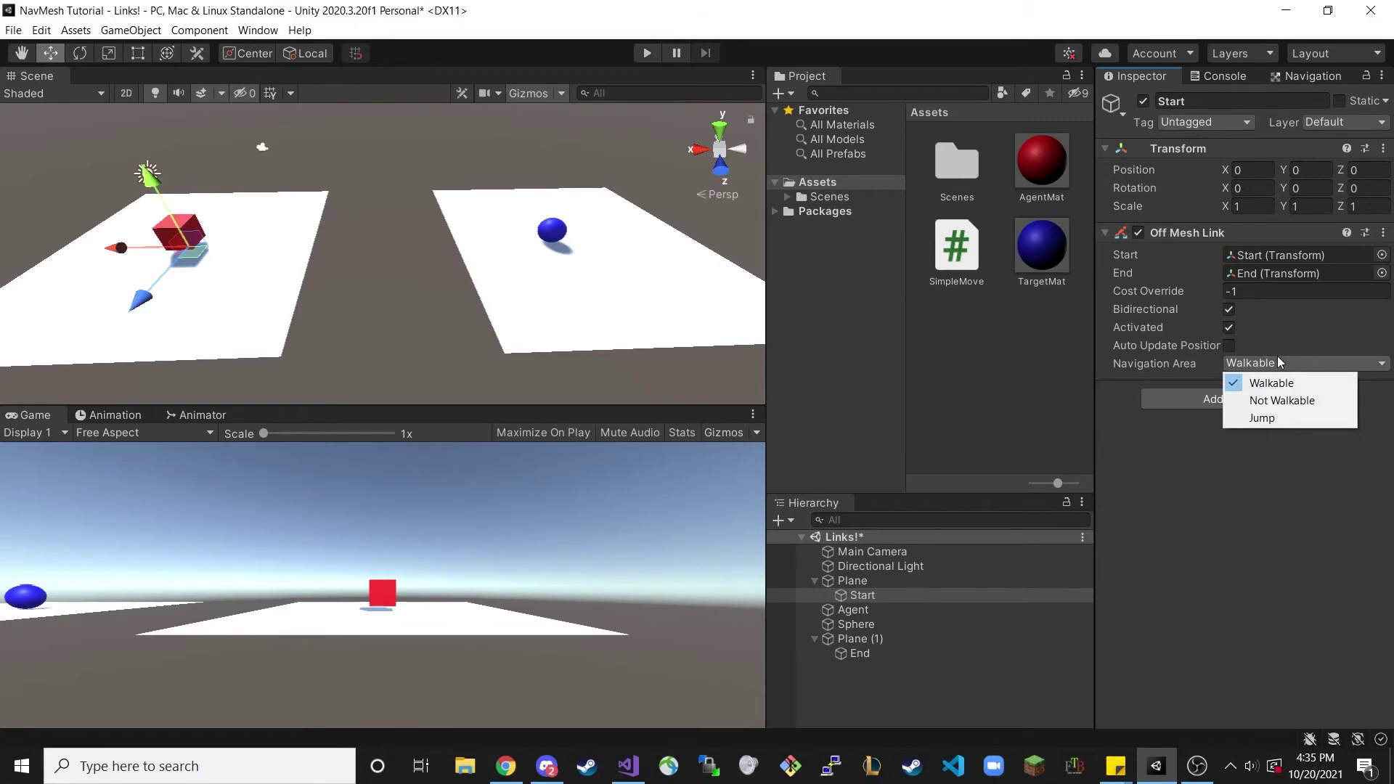
click(1276, 339)
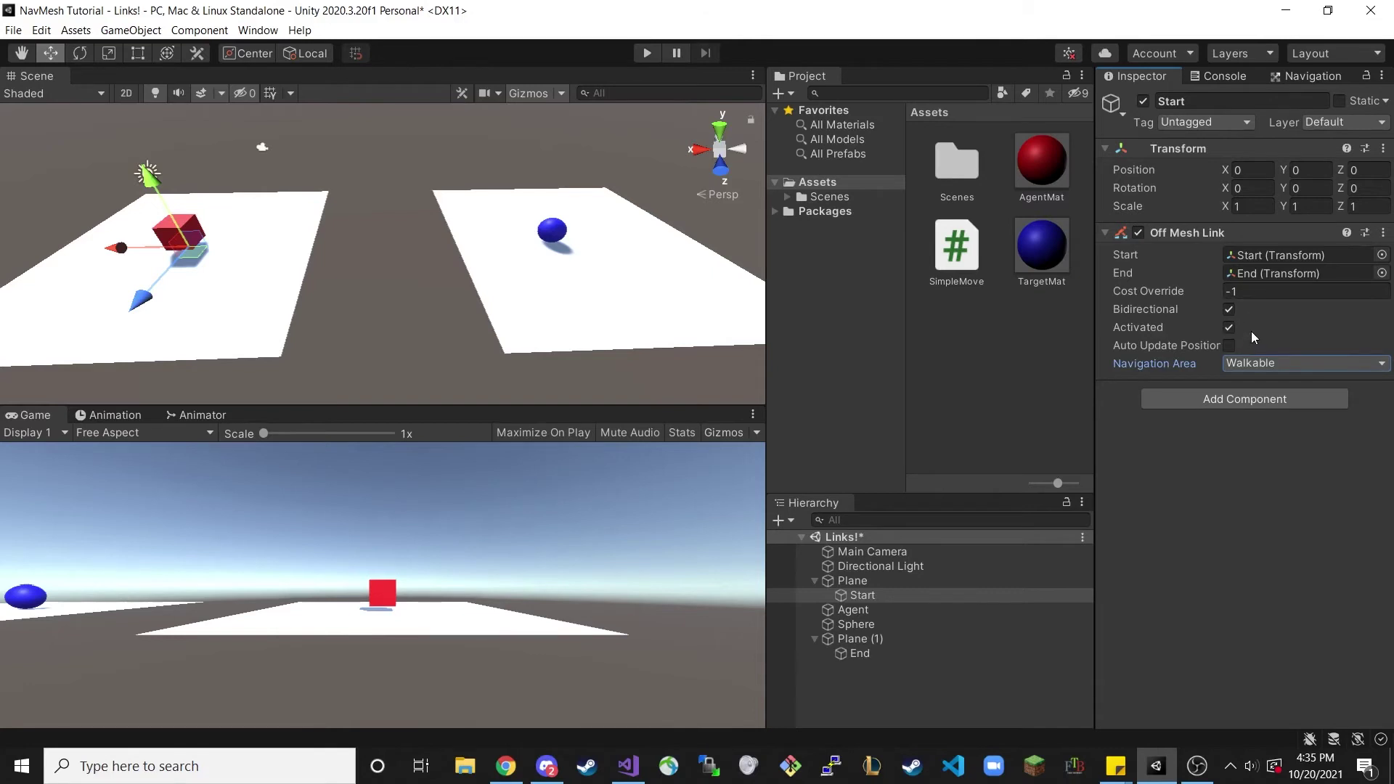
- Move Start toward the gap side of Plane, to about X -2.92, Z -0.11, and move End to the far edge of Plane (1)
click(1311, 75)
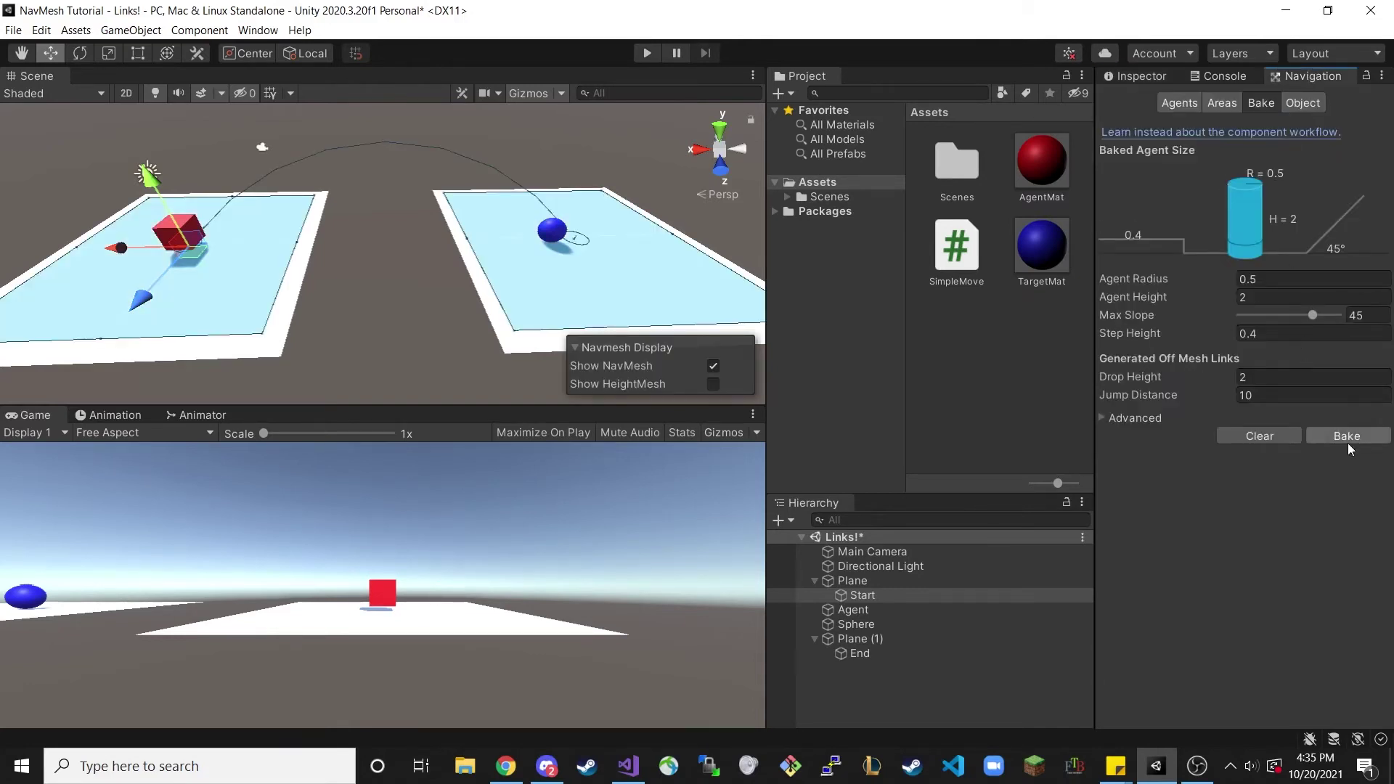
right_drag(706, 268, 342, 266)
drag(327, 269, 404, 259)
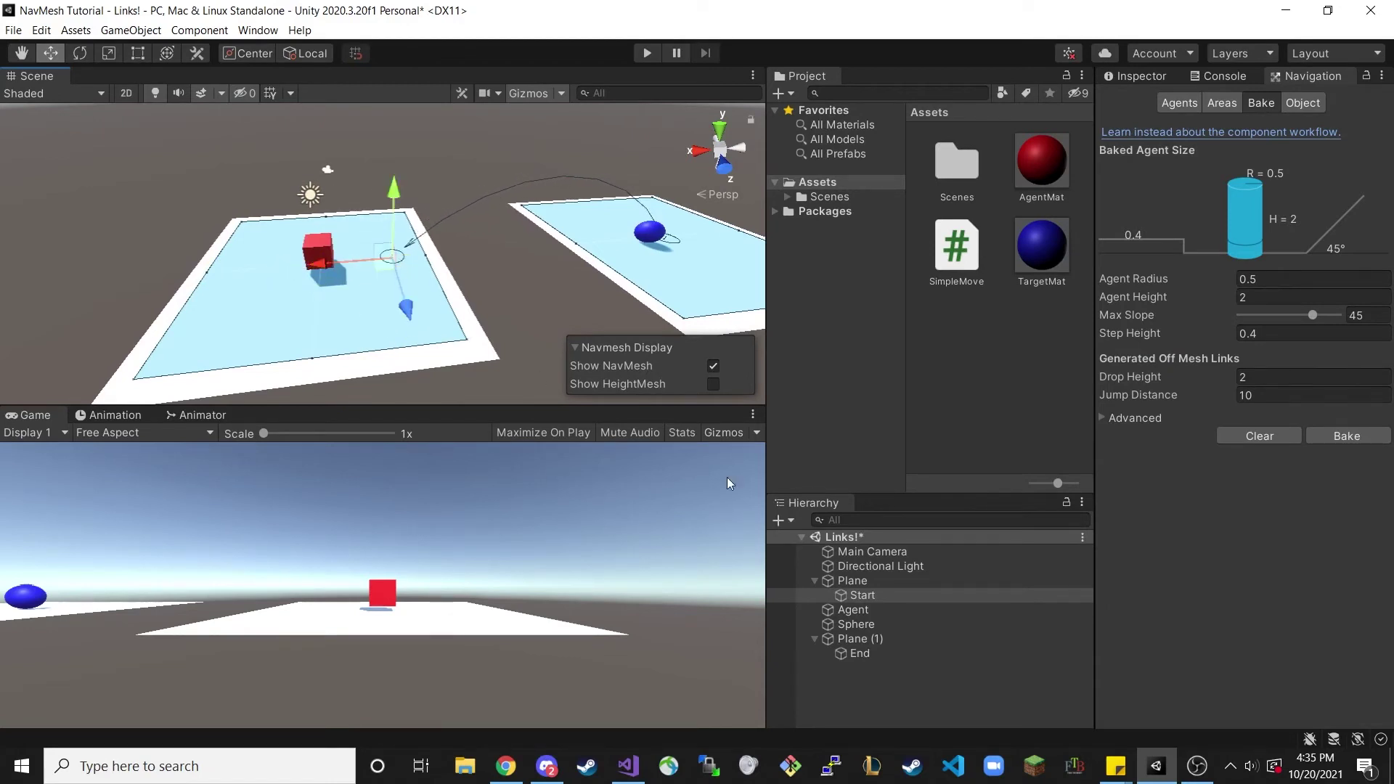
click(860, 653)
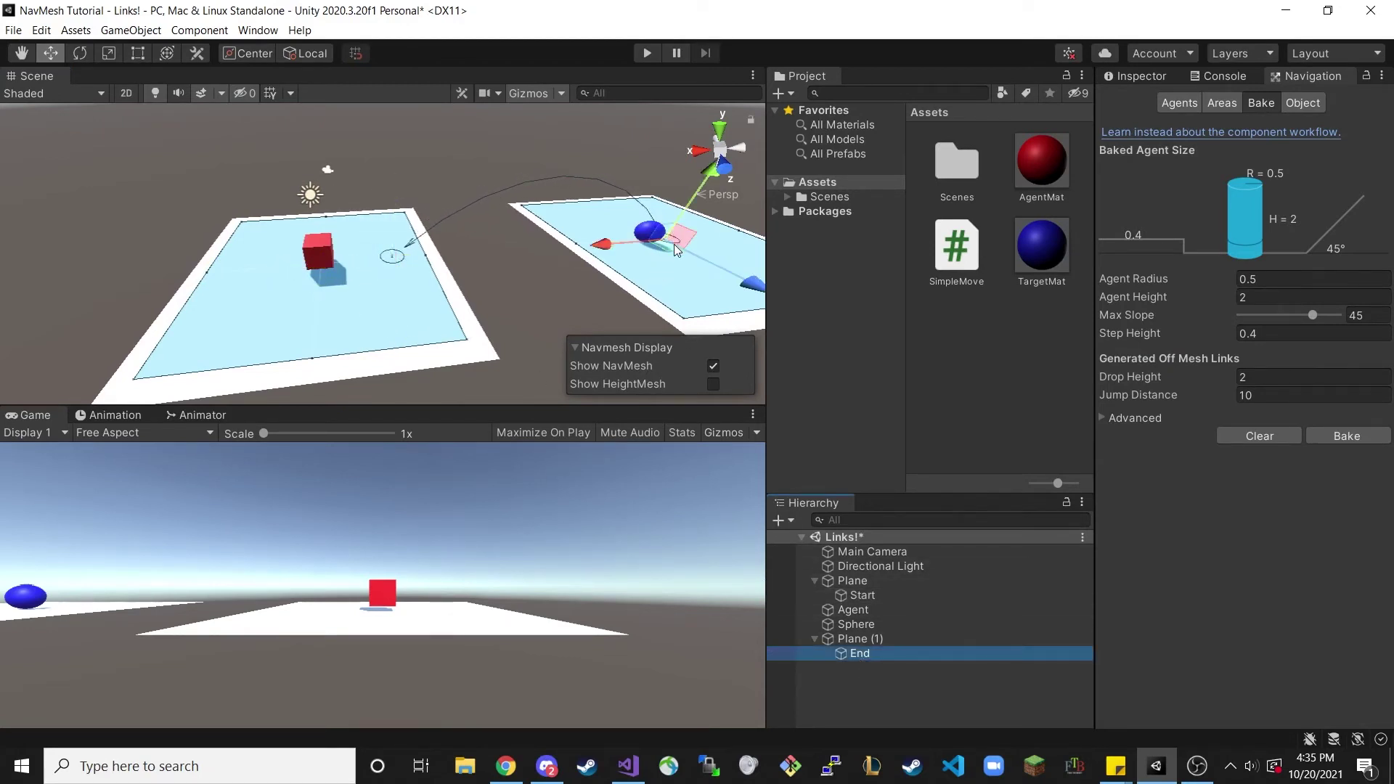
drag(669, 246, 655, 215)
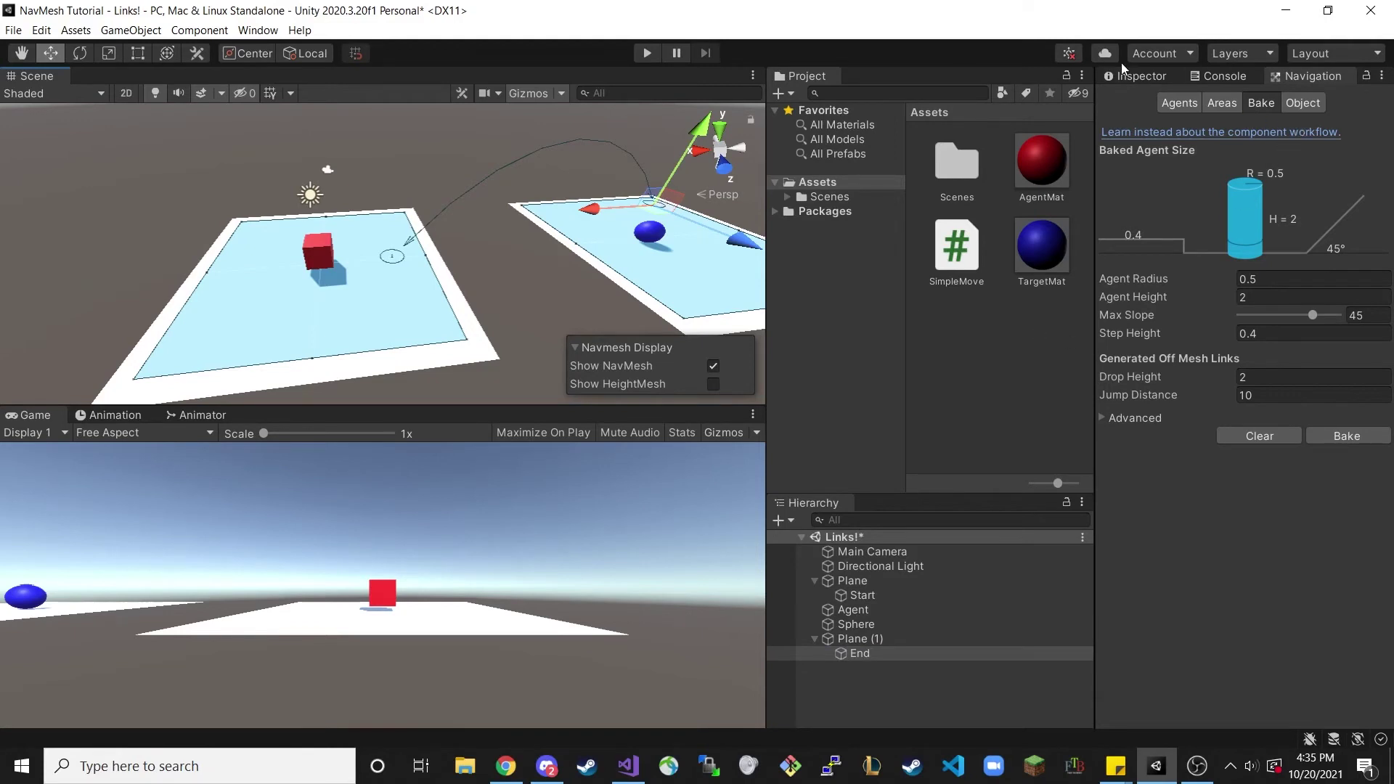
- Toggle Bidirectional on Start's Off Mesh Link and compare the link's direction in the scene
click(921, 598)
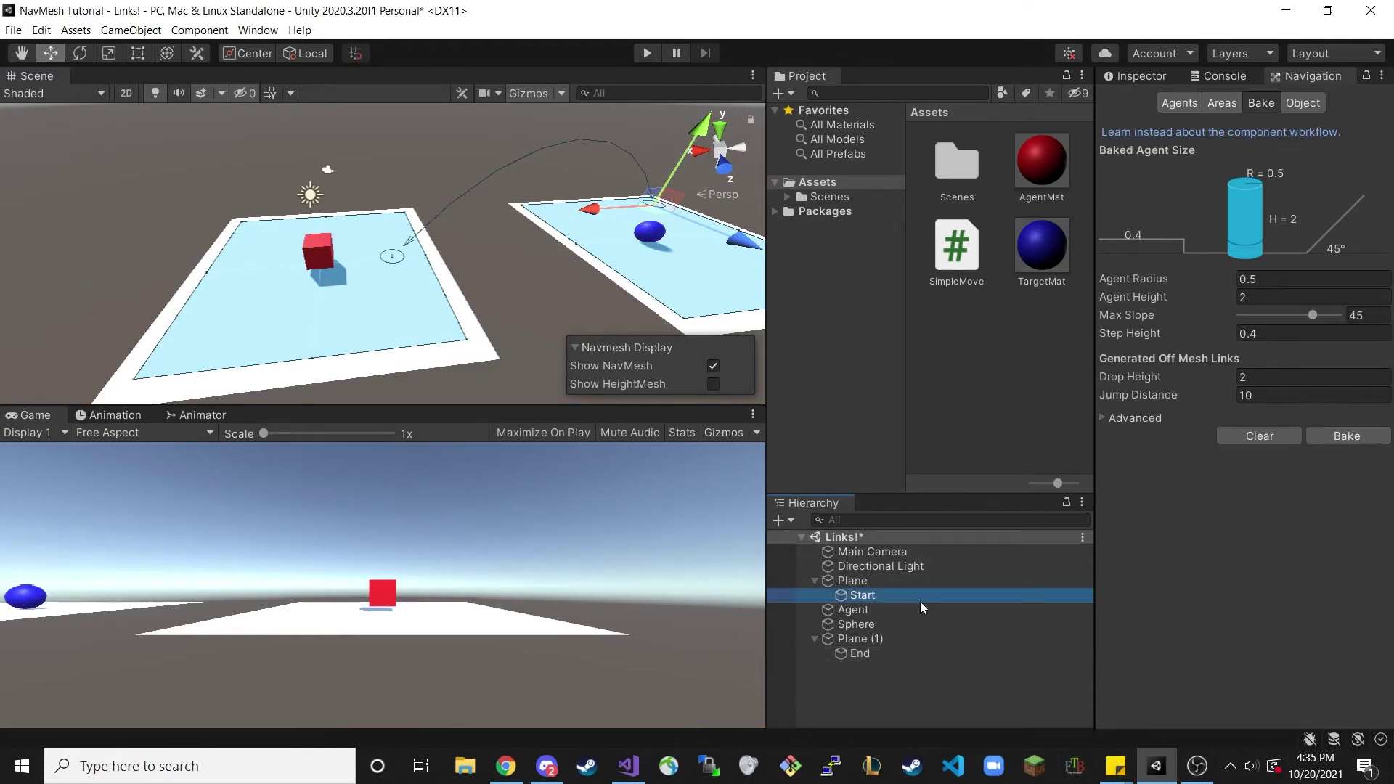
click(1144, 76)
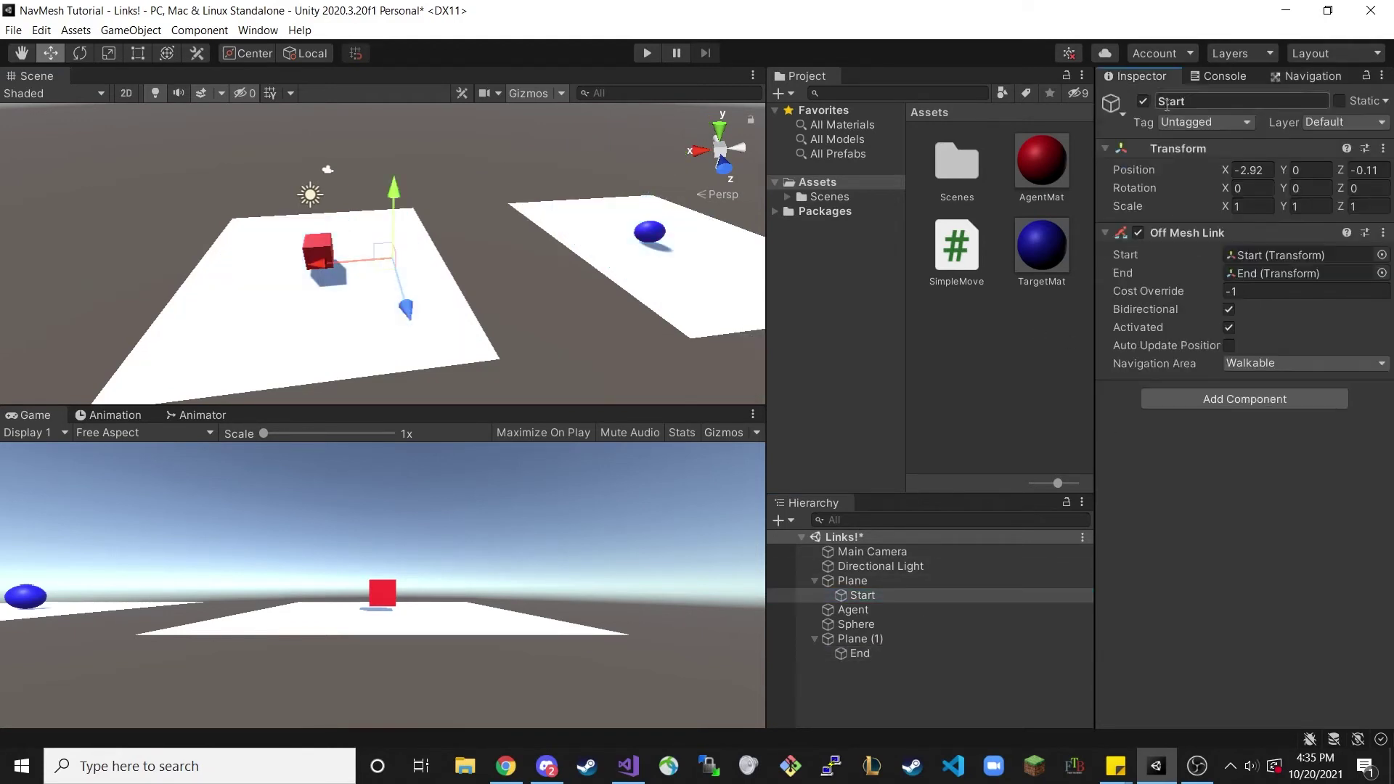
click(1228, 310)
click(1312, 77)
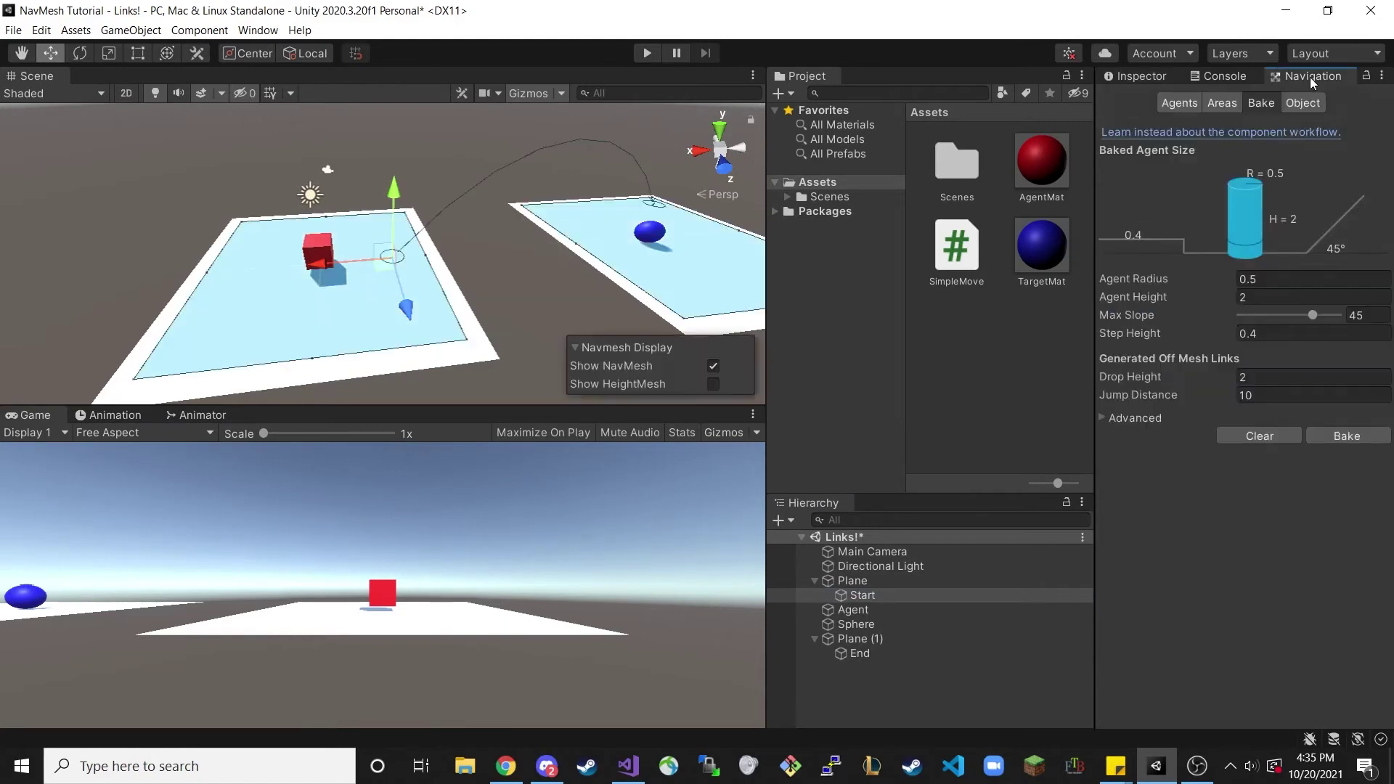
right_drag(683, 190, 564, 225)
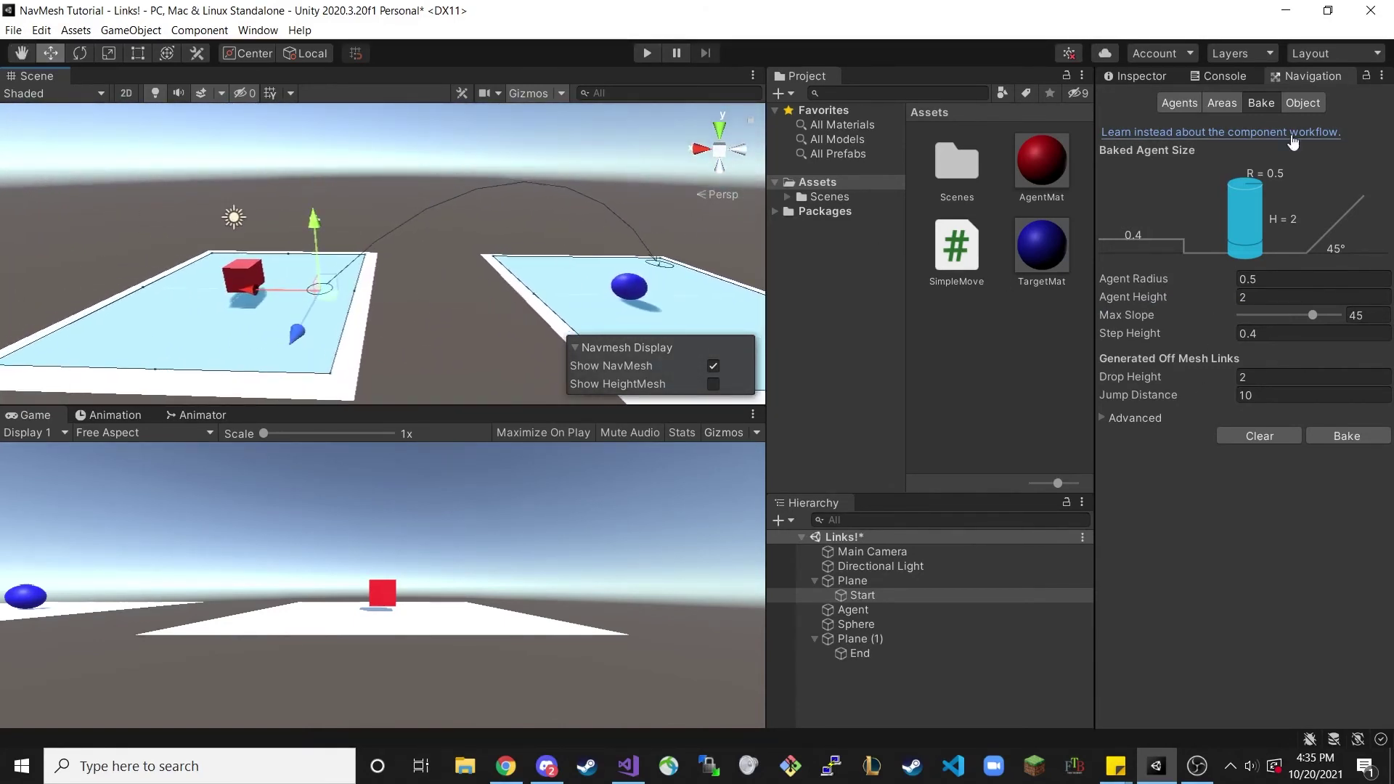
click(1121, 75)
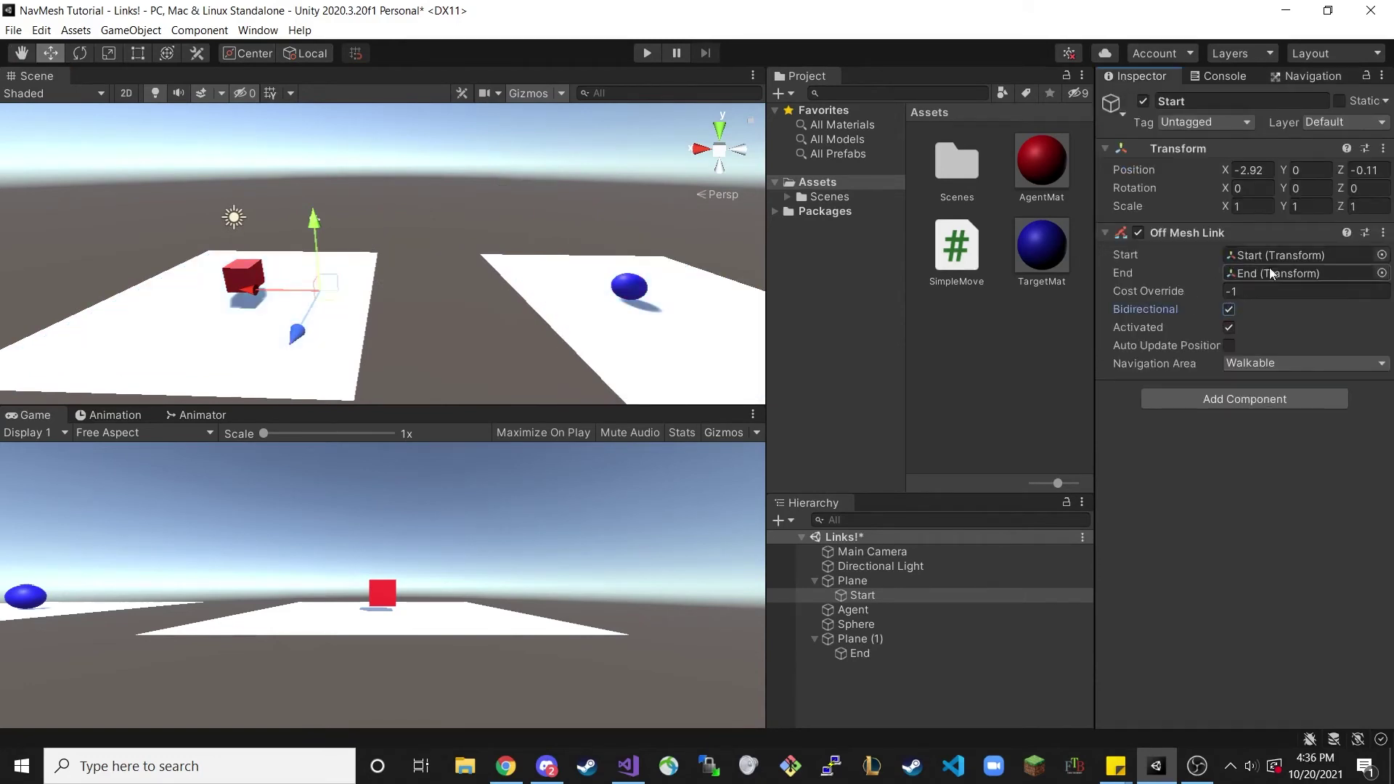
click(1308, 75)
- Run the scene to test the Agent crossing the manual link to the Sphere, and stop it
scroll(617, 203, up, 3)
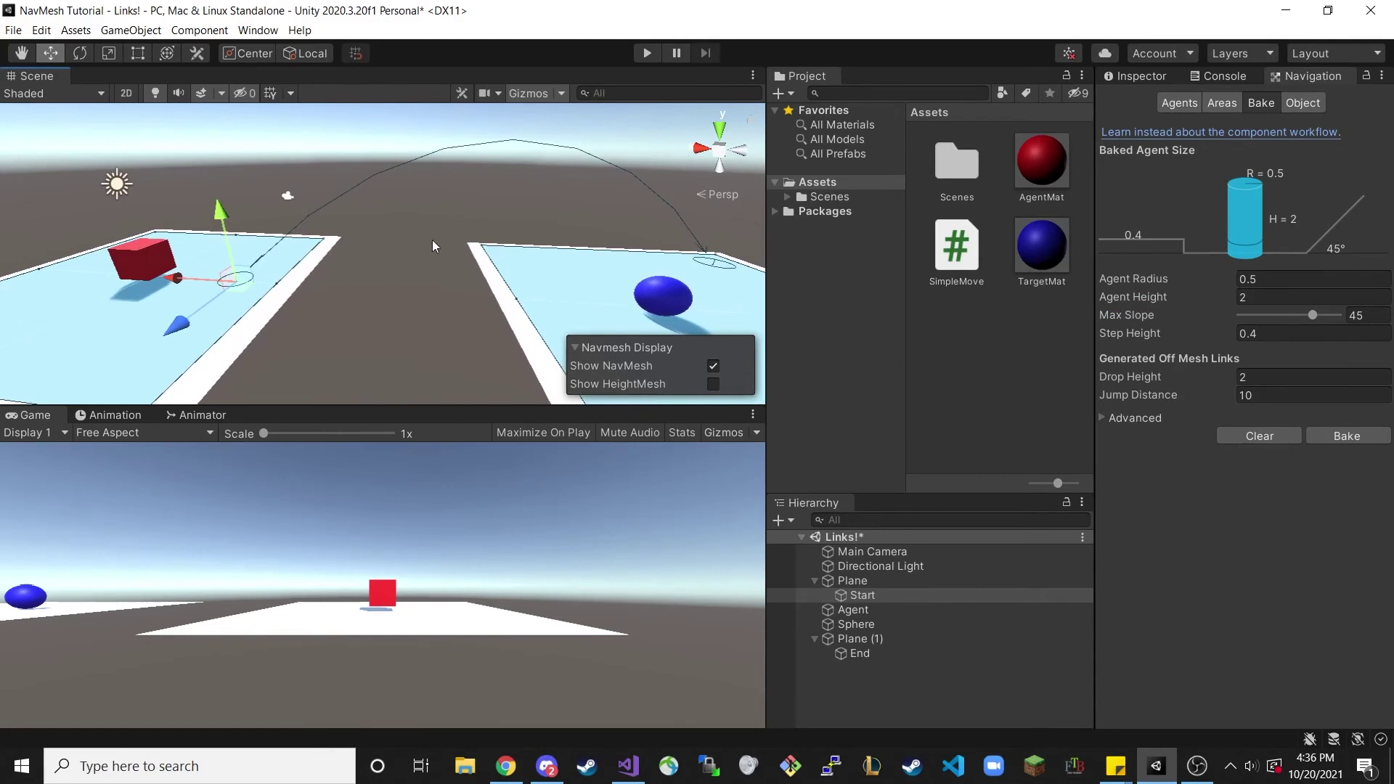
scroll(546, 231, down, 4)
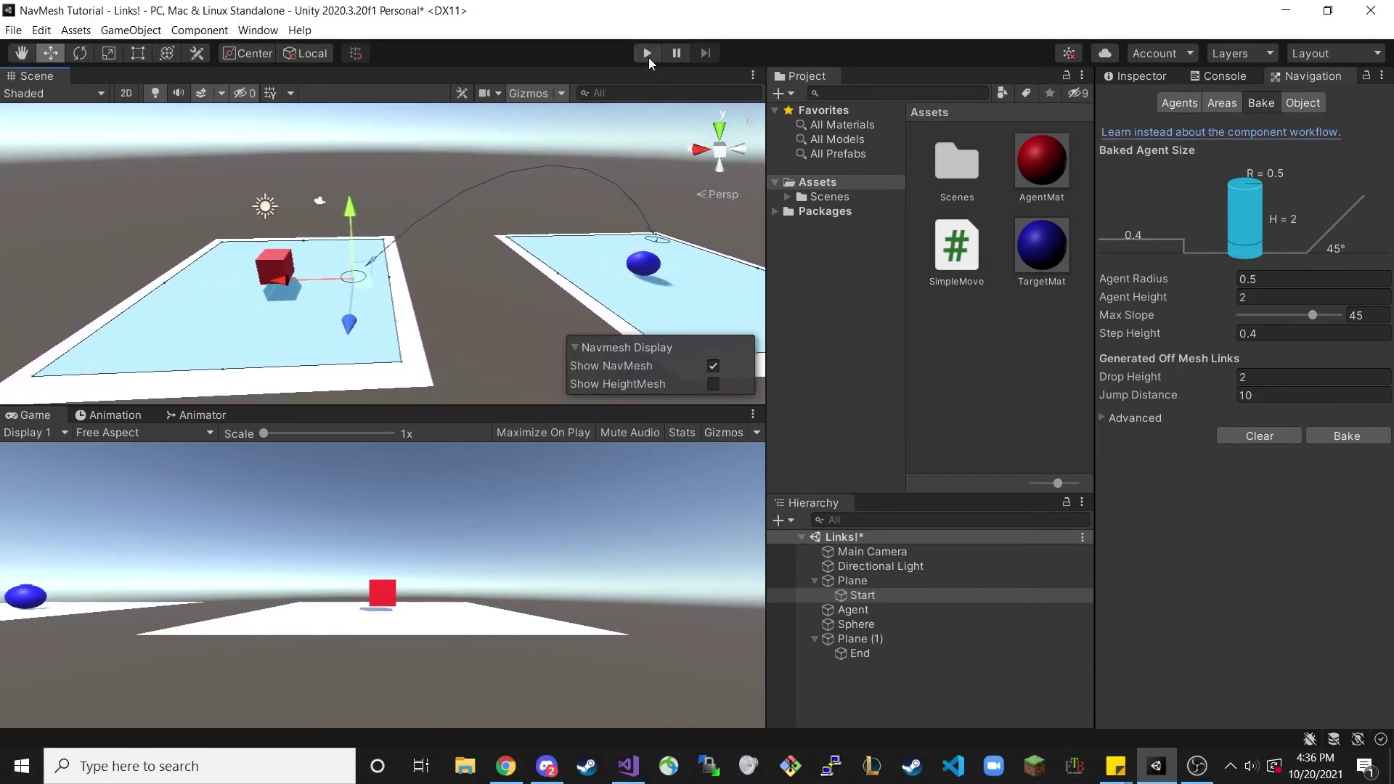
click(647, 55)
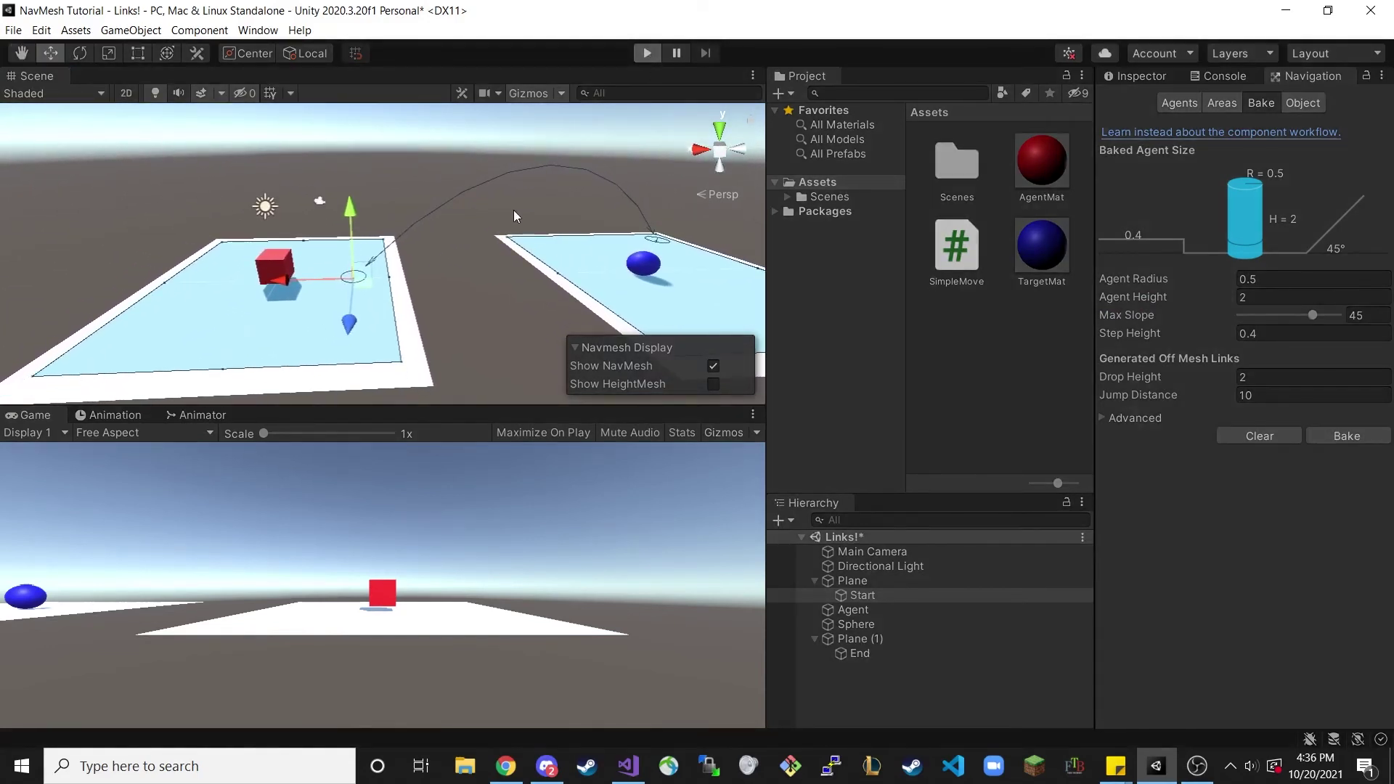
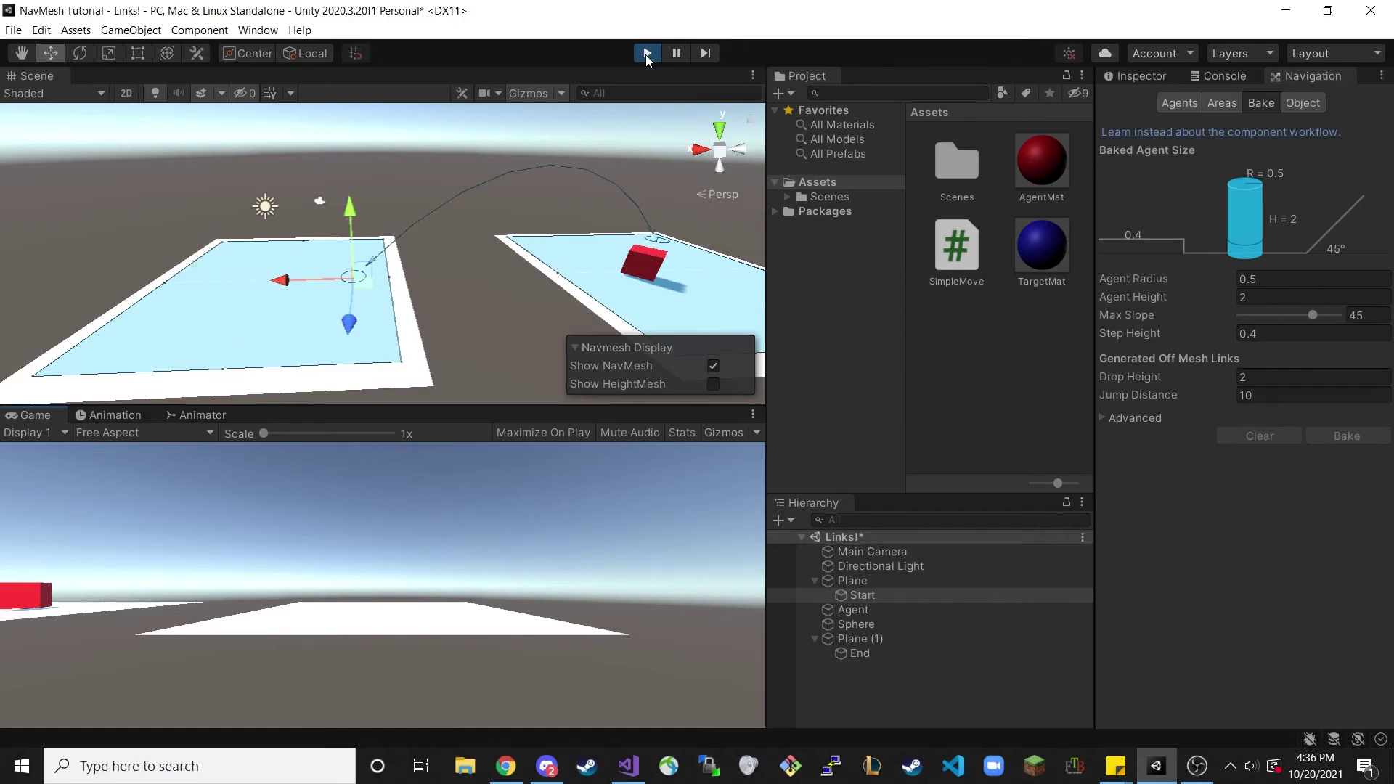
click(646, 53)
- Duplicate Plane and move the copy behind the original, leaving a gap between them
scroll(520, 229, down, 2)
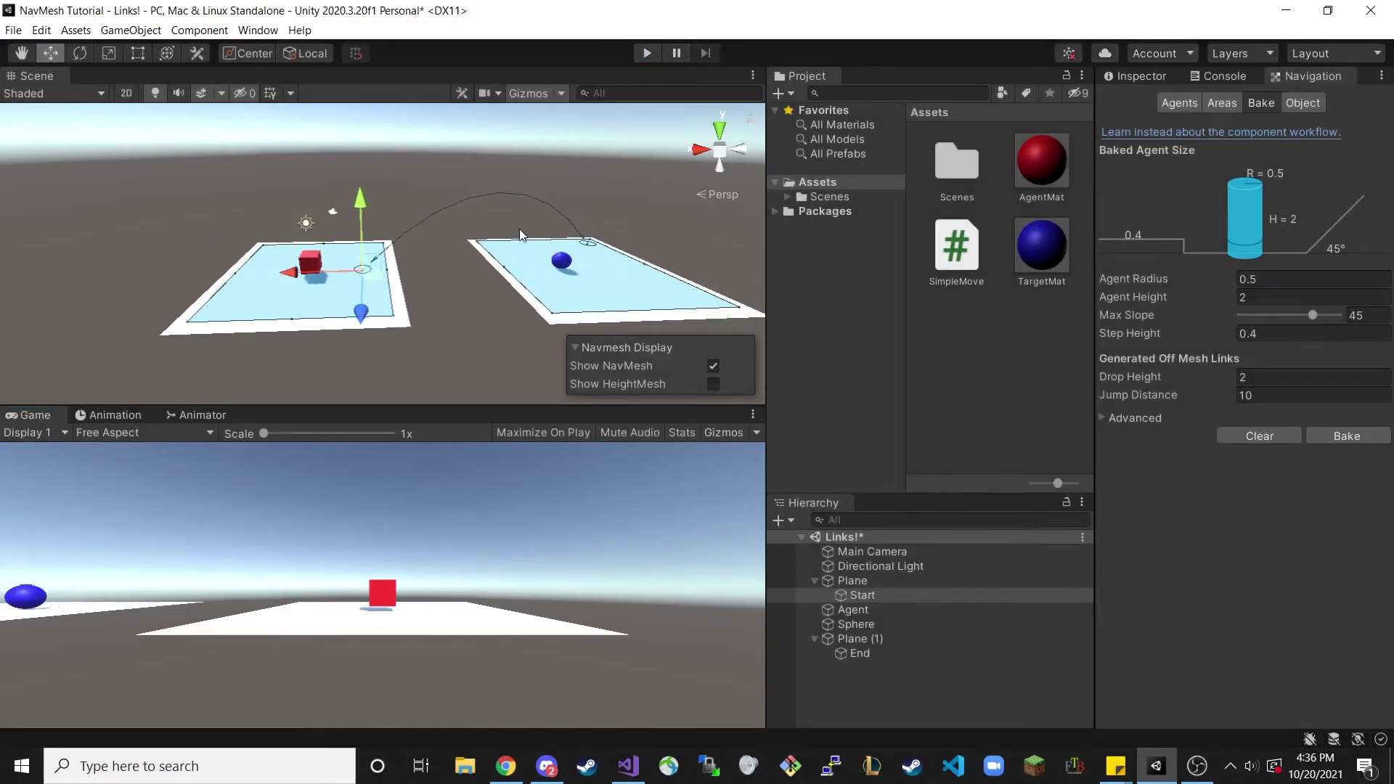
scroll(519, 228, down, 1)
click(276, 293)
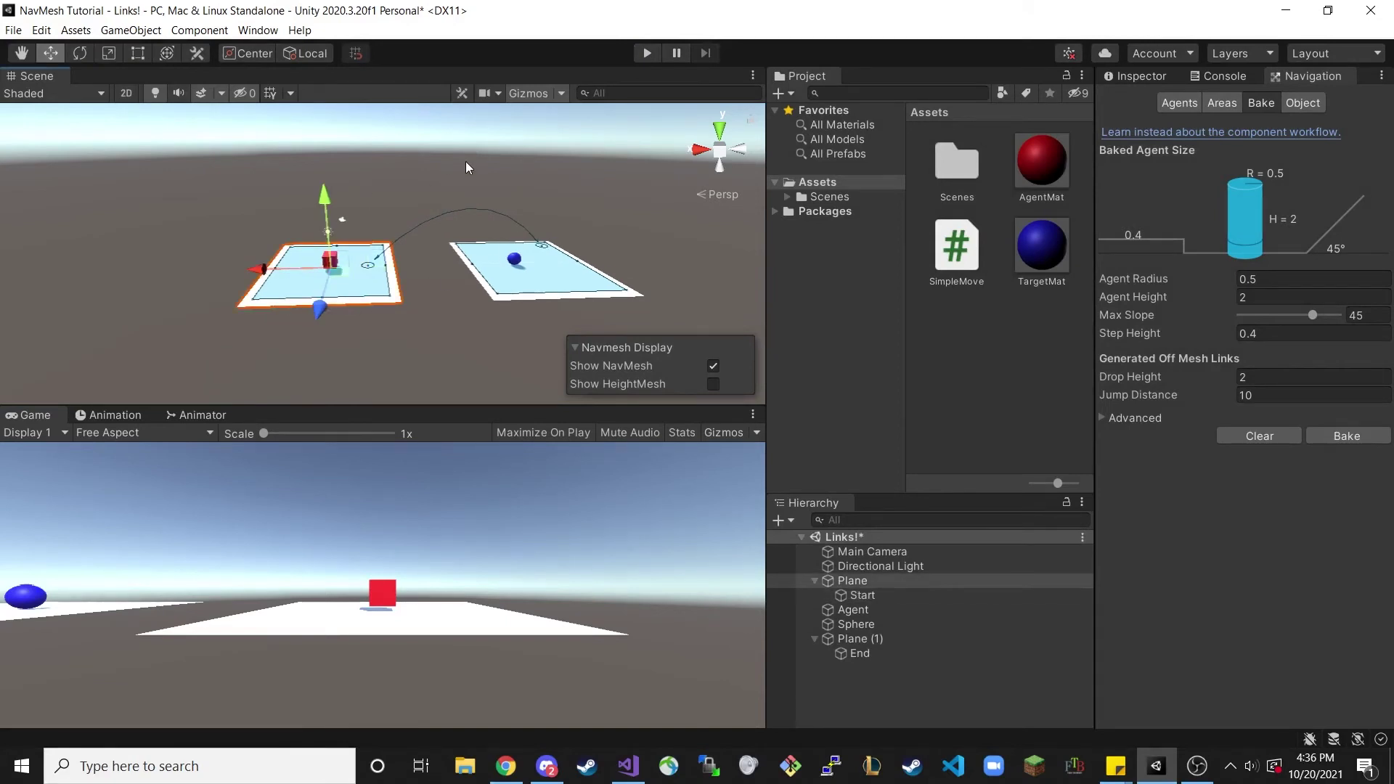
click(852, 582)
key(ctrl+d)
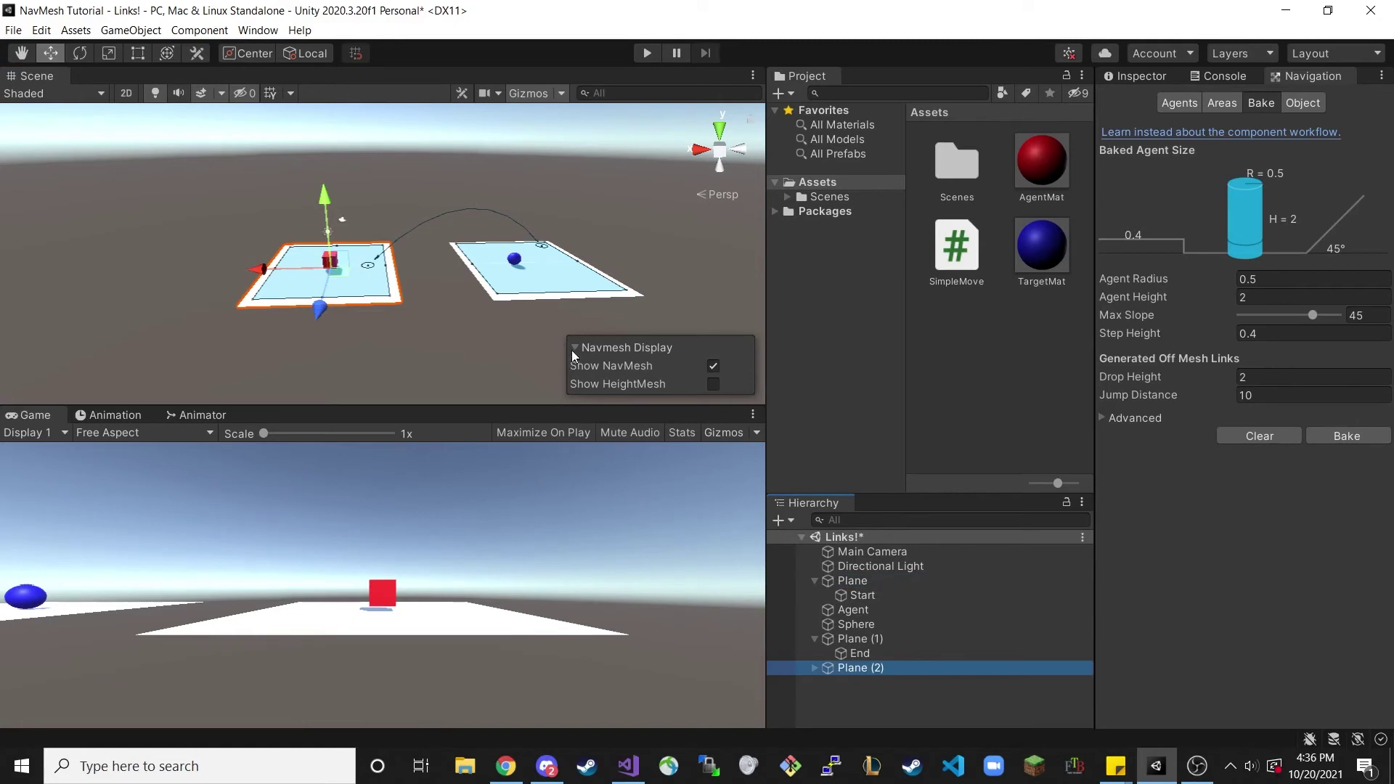
drag(333, 278, 344, 218)
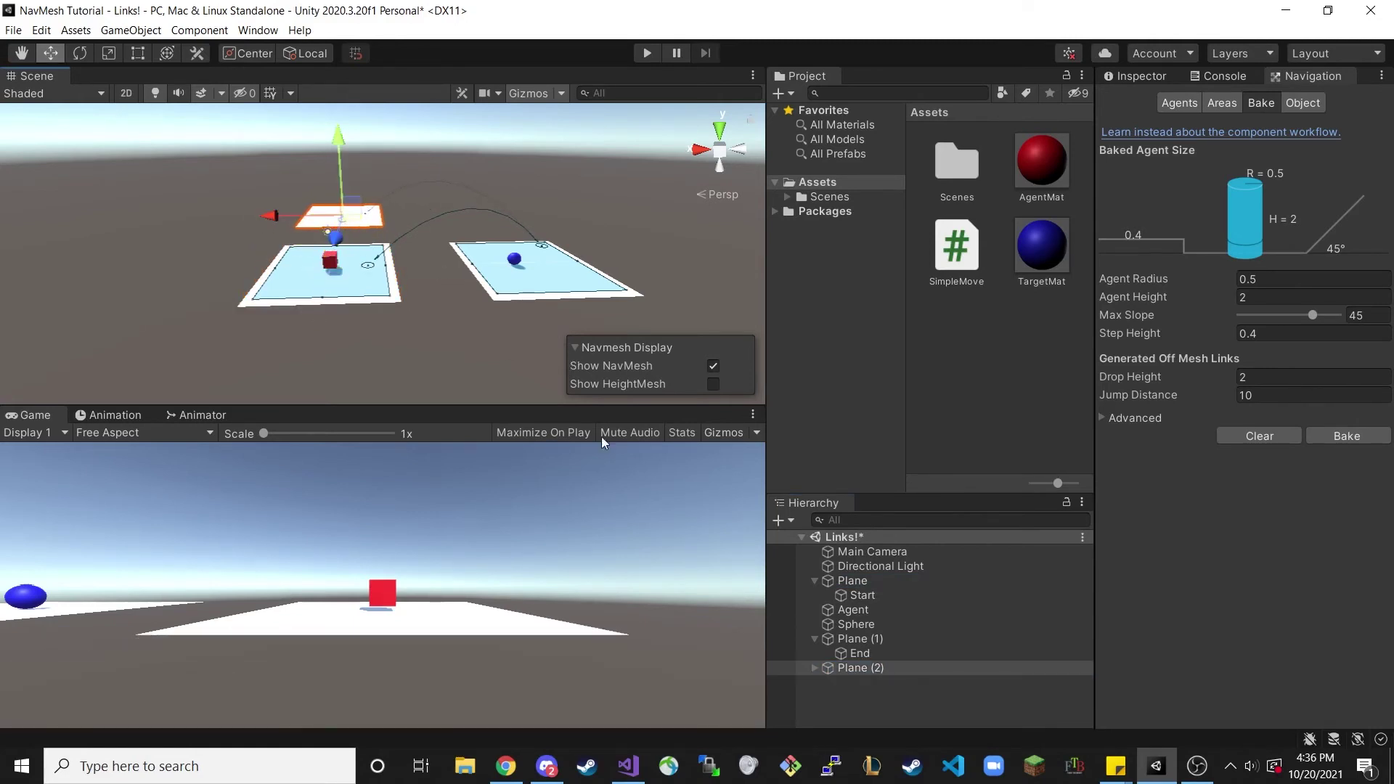
- Delete the duplicated Start child from Plane (2)
click(814, 666)
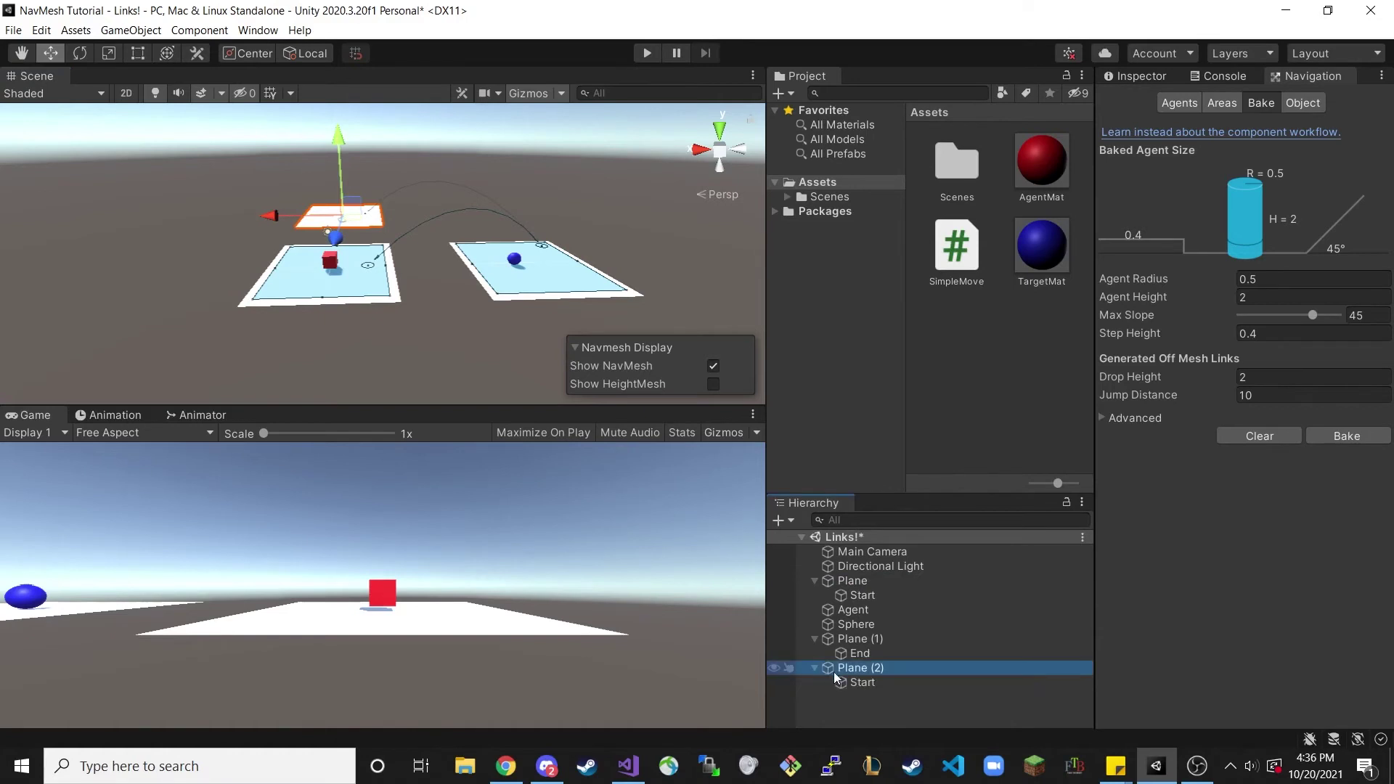
right_click(874, 683)
click(930, 356)
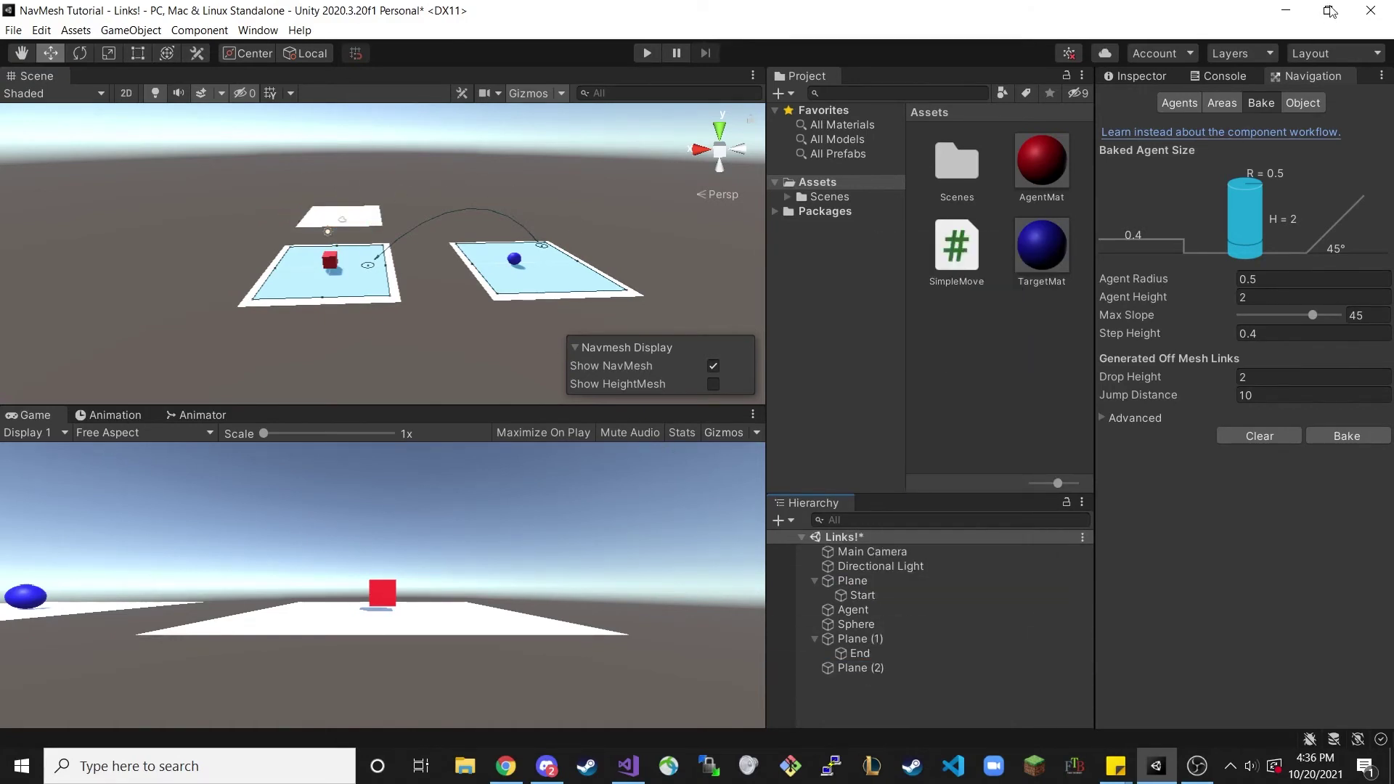
- Rebake the NavMesh to include Plane (2), and enable Generate OffMeshLinks for that plane
click(1341, 438)
click(357, 217)
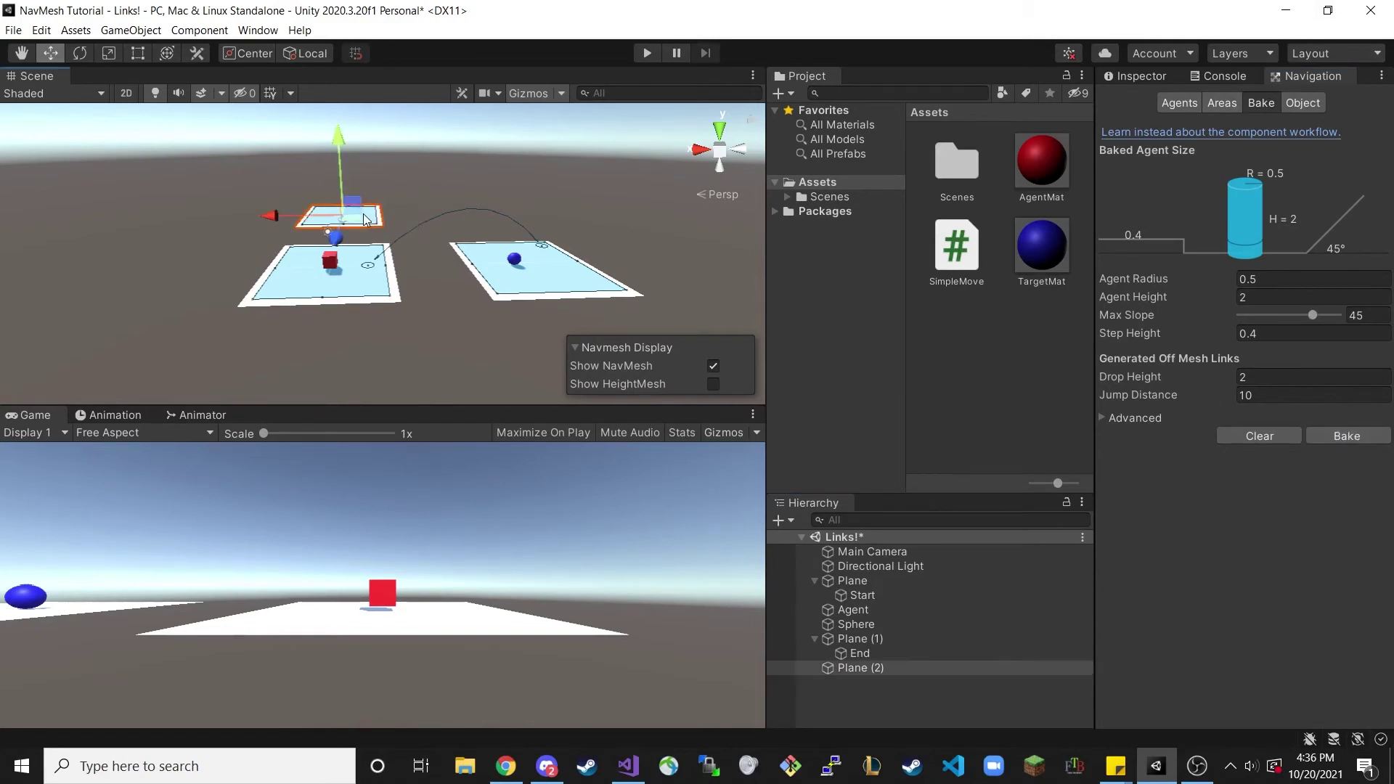
click(1318, 105)
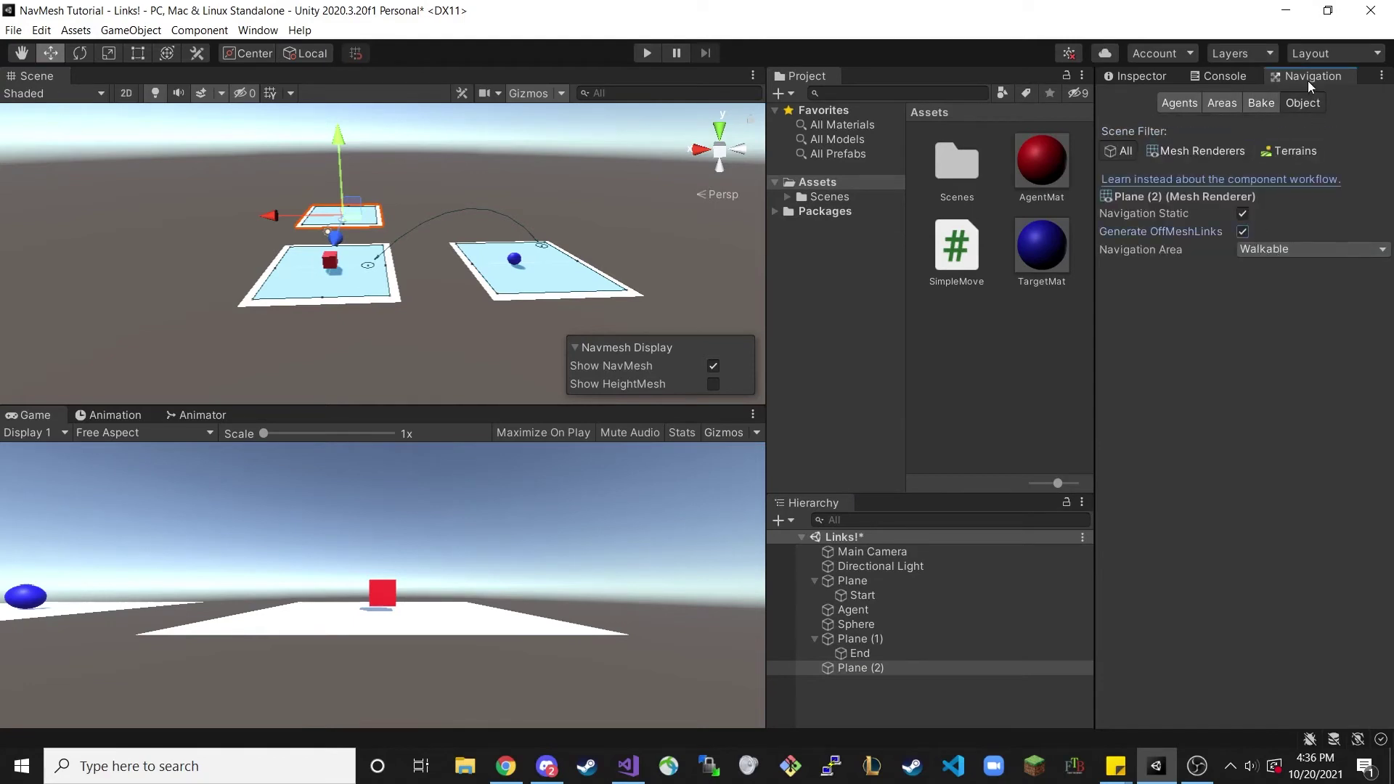
- Rebake the NavMesh to generate off-mesh links between Plane (2) and Plane
click(1247, 102)
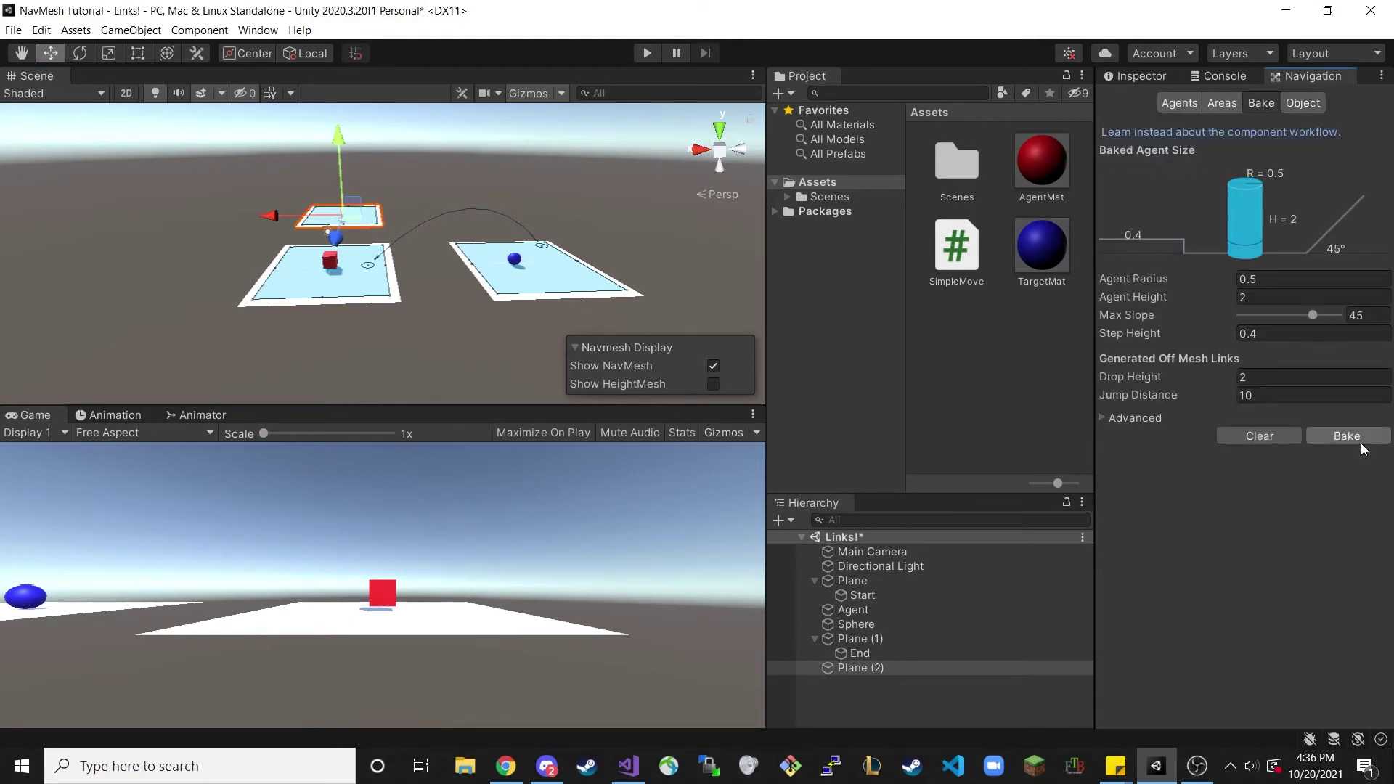
click(1359, 439)
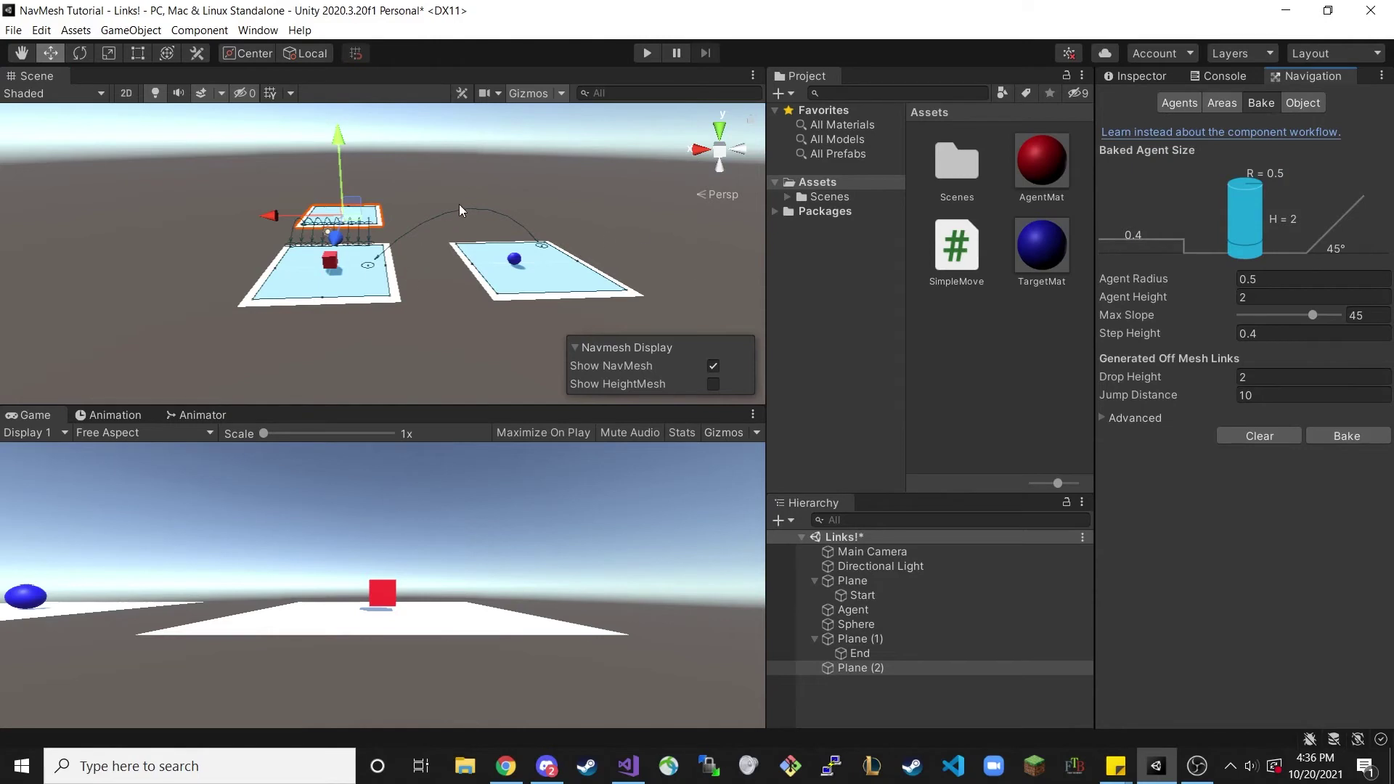
scroll(459, 210, up, 5)
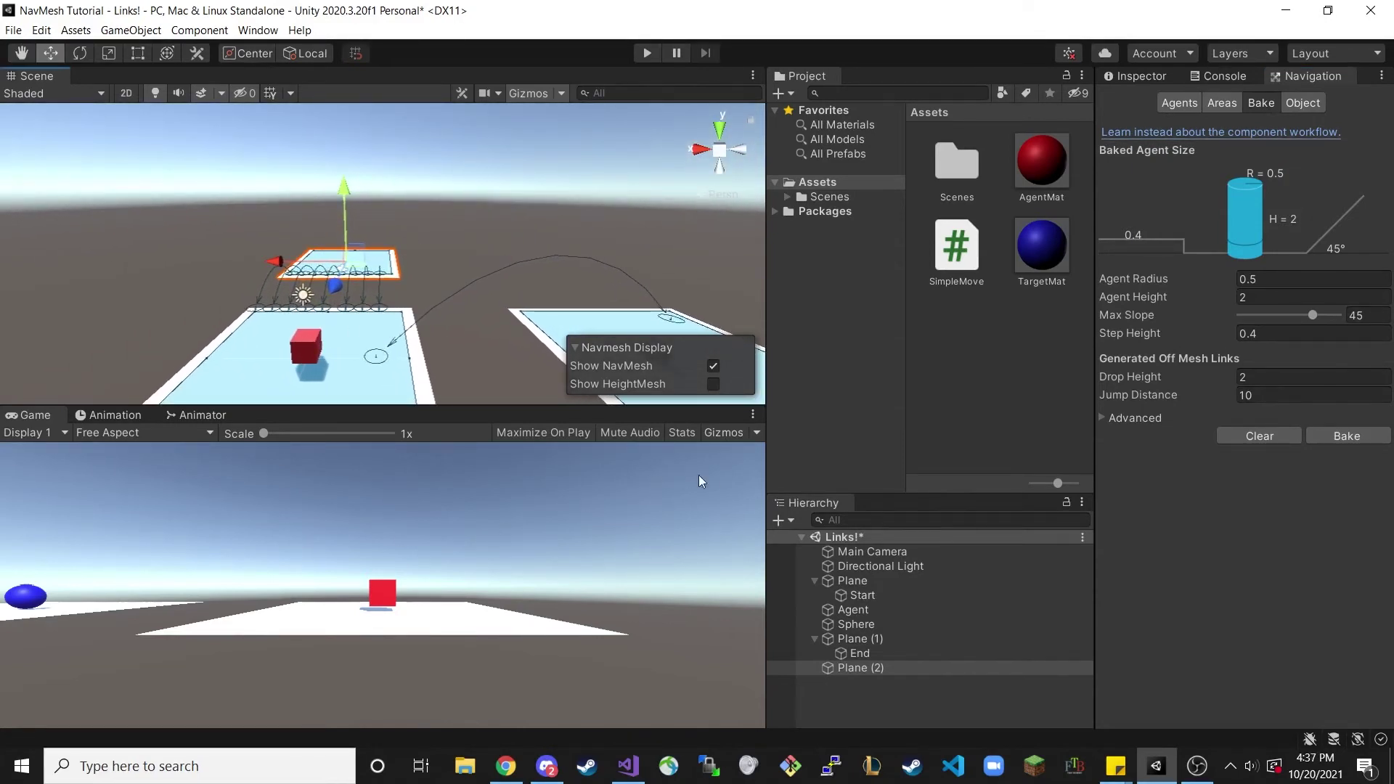
- Move the Agent onto Plane (2), run the scene to test its route across both gaps to the Sphere, and stop it
click(864, 612)
drag(311, 360, 323, 254)
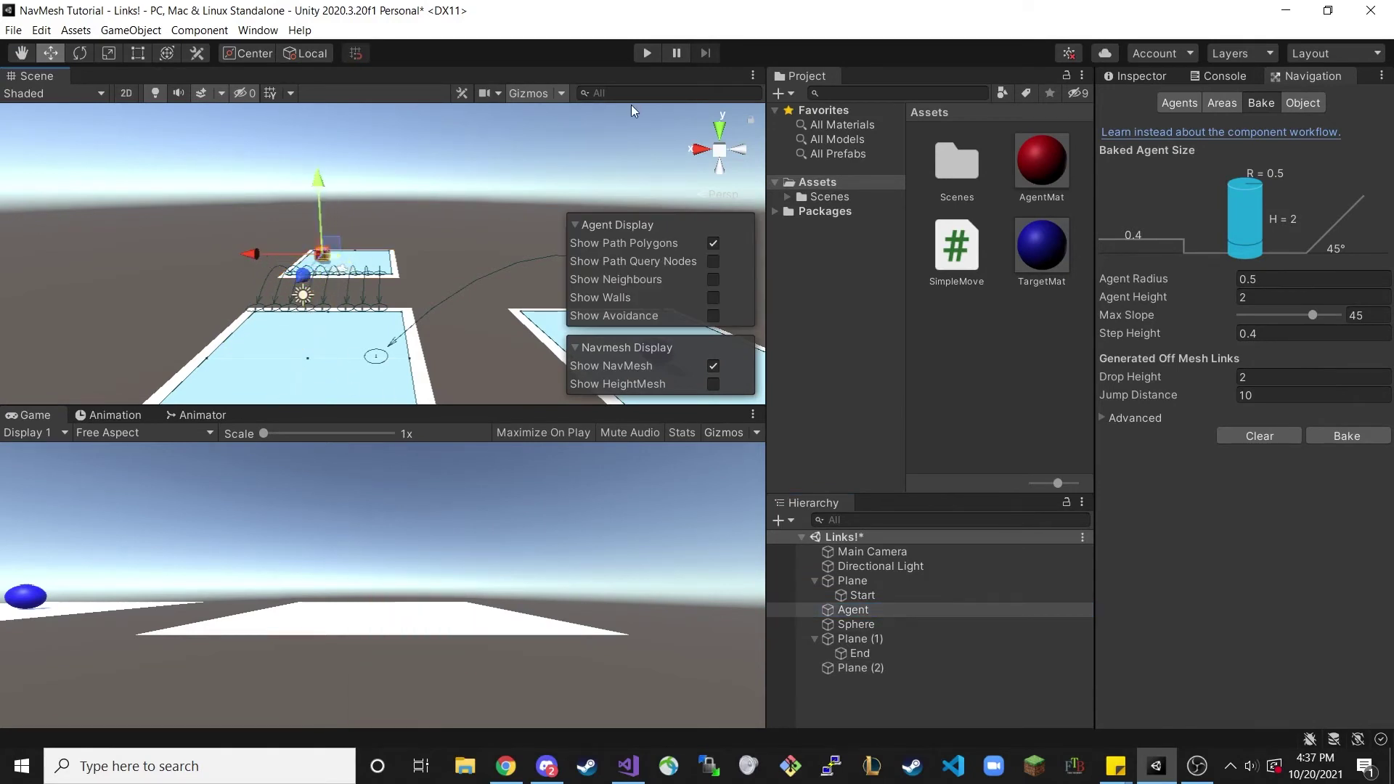
click(654, 52)
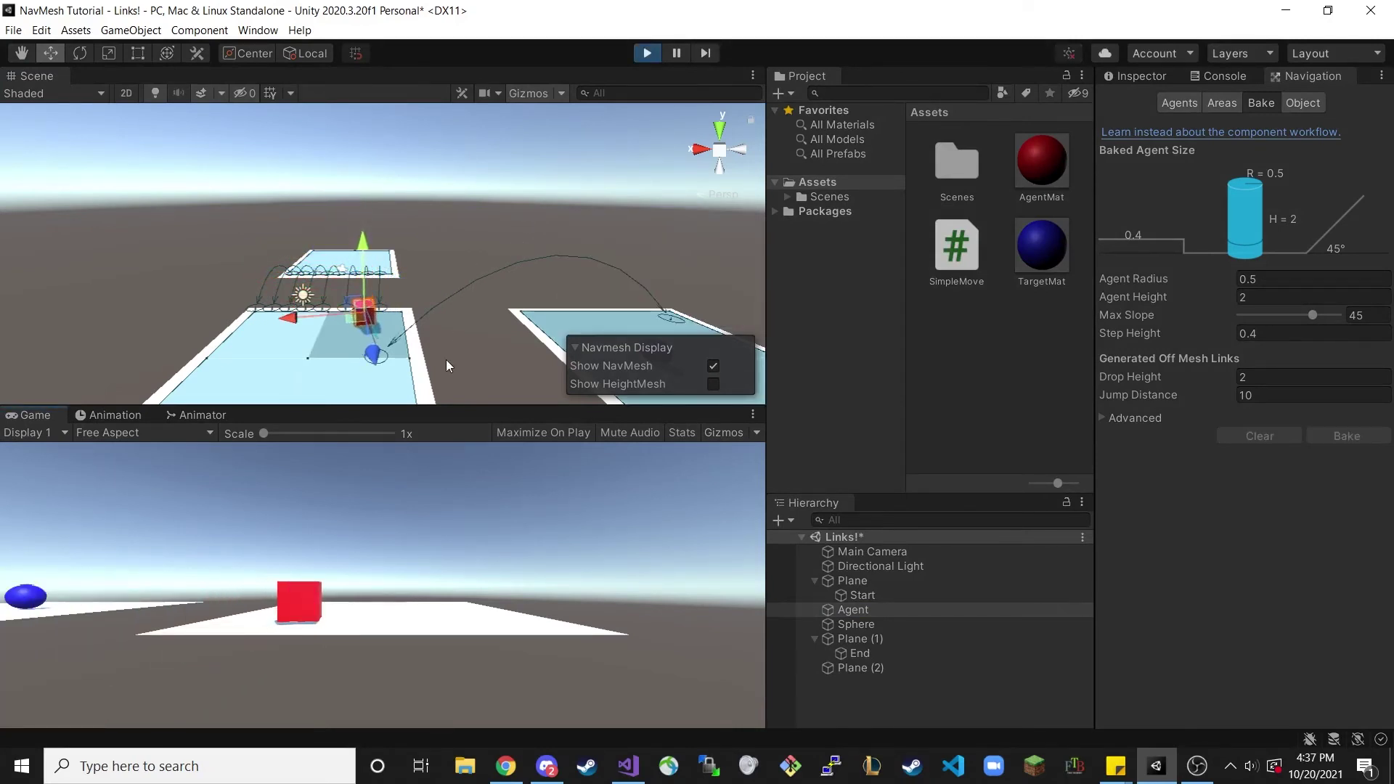
right_drag(406, 374, 679, 250)
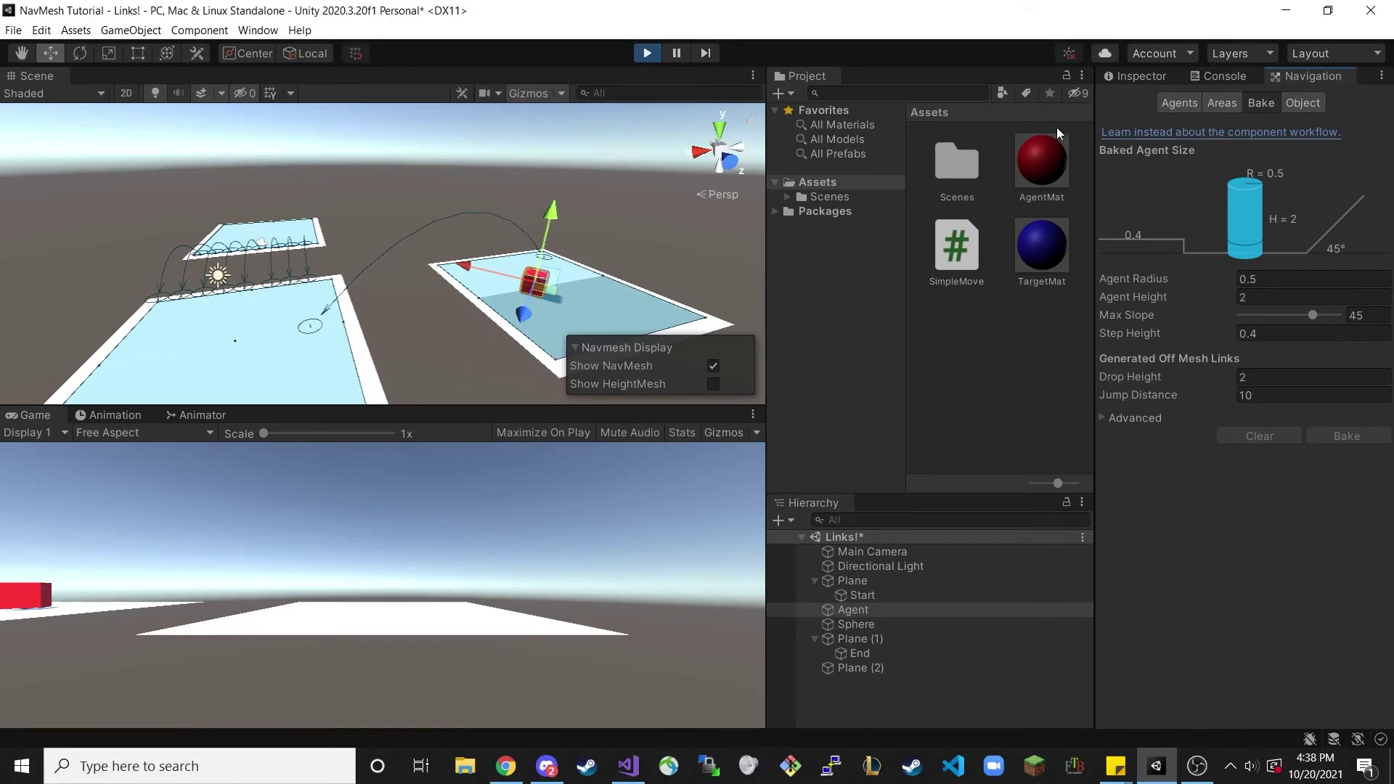
click(1213, 103)
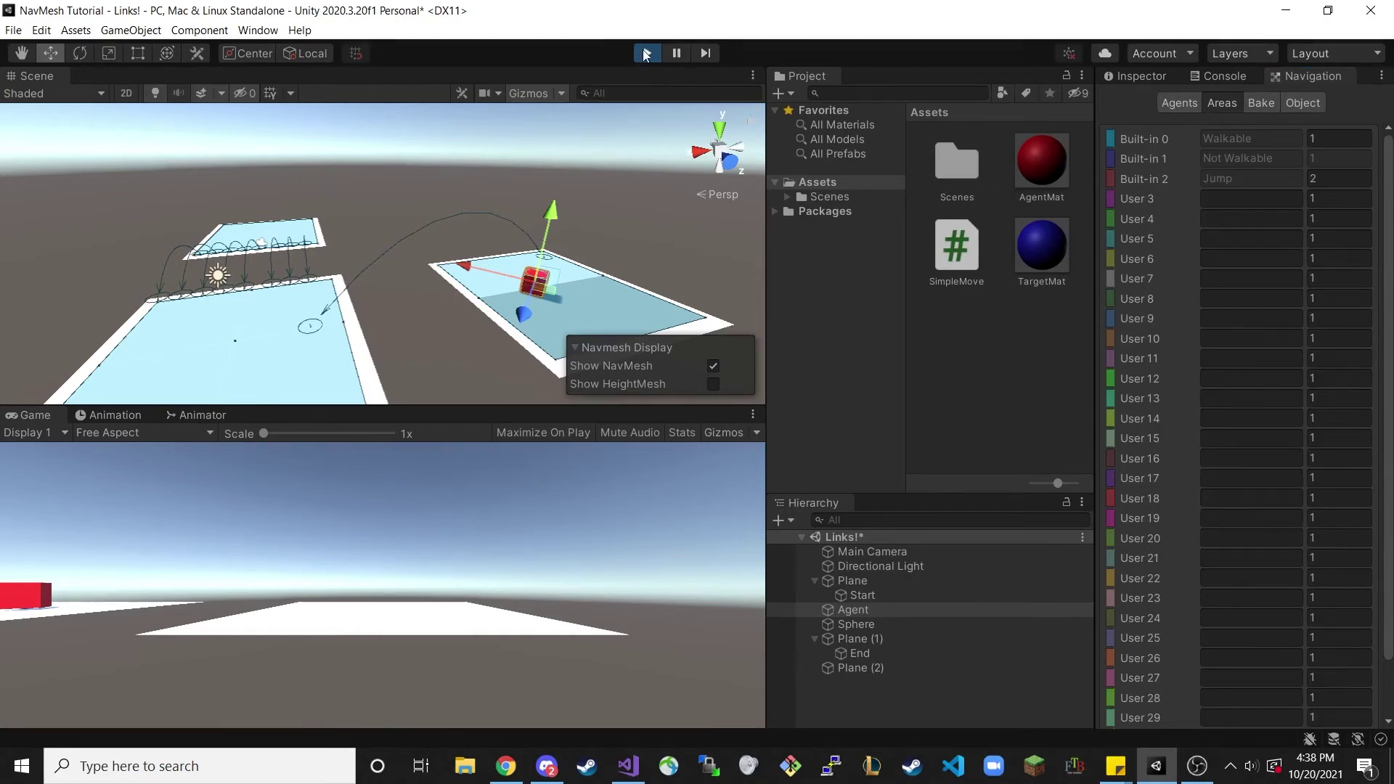
key(ctrl+p)
- Create a scene named Areas! in the Scenes folder and open it, saving the changes to Links!
click(958, 168)
double_click(957, 168)
right_click(960, 331)
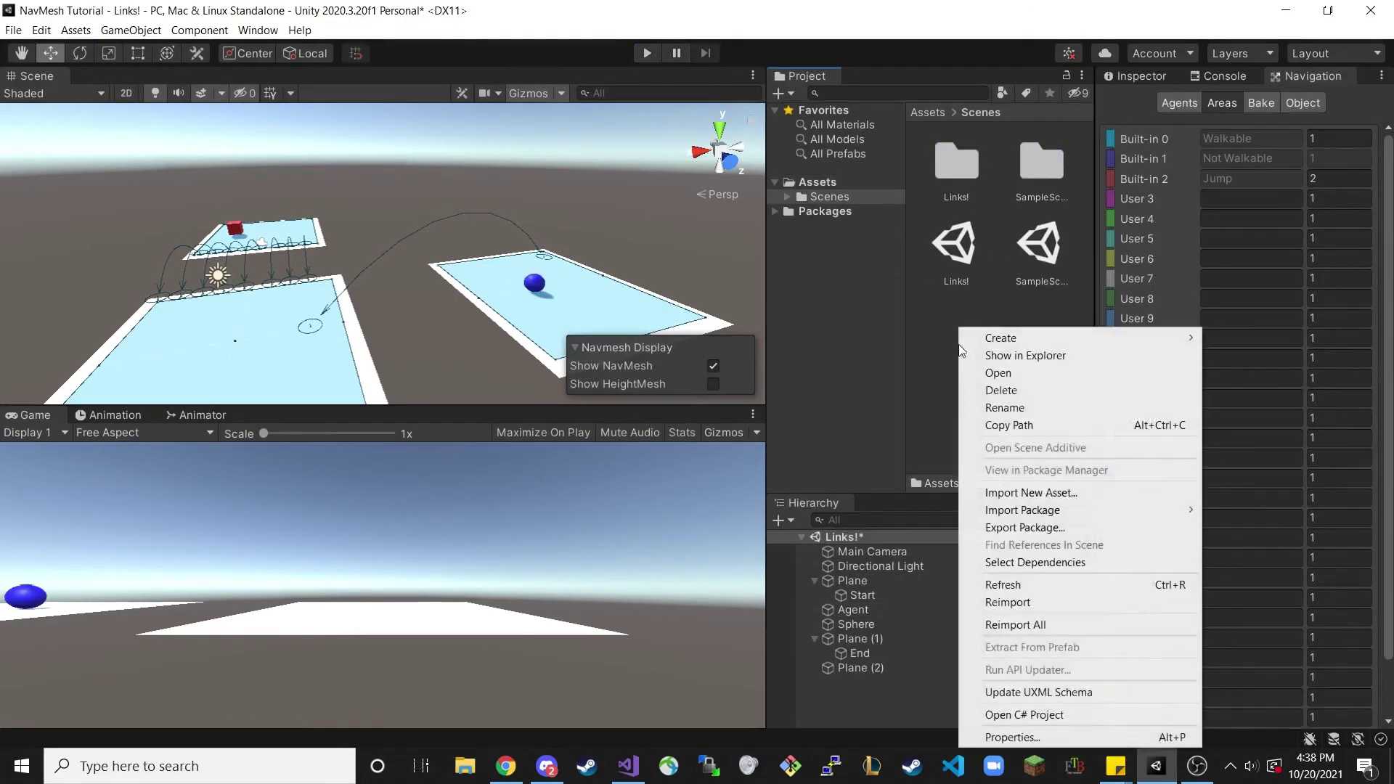
mouse_move(1018, 339)
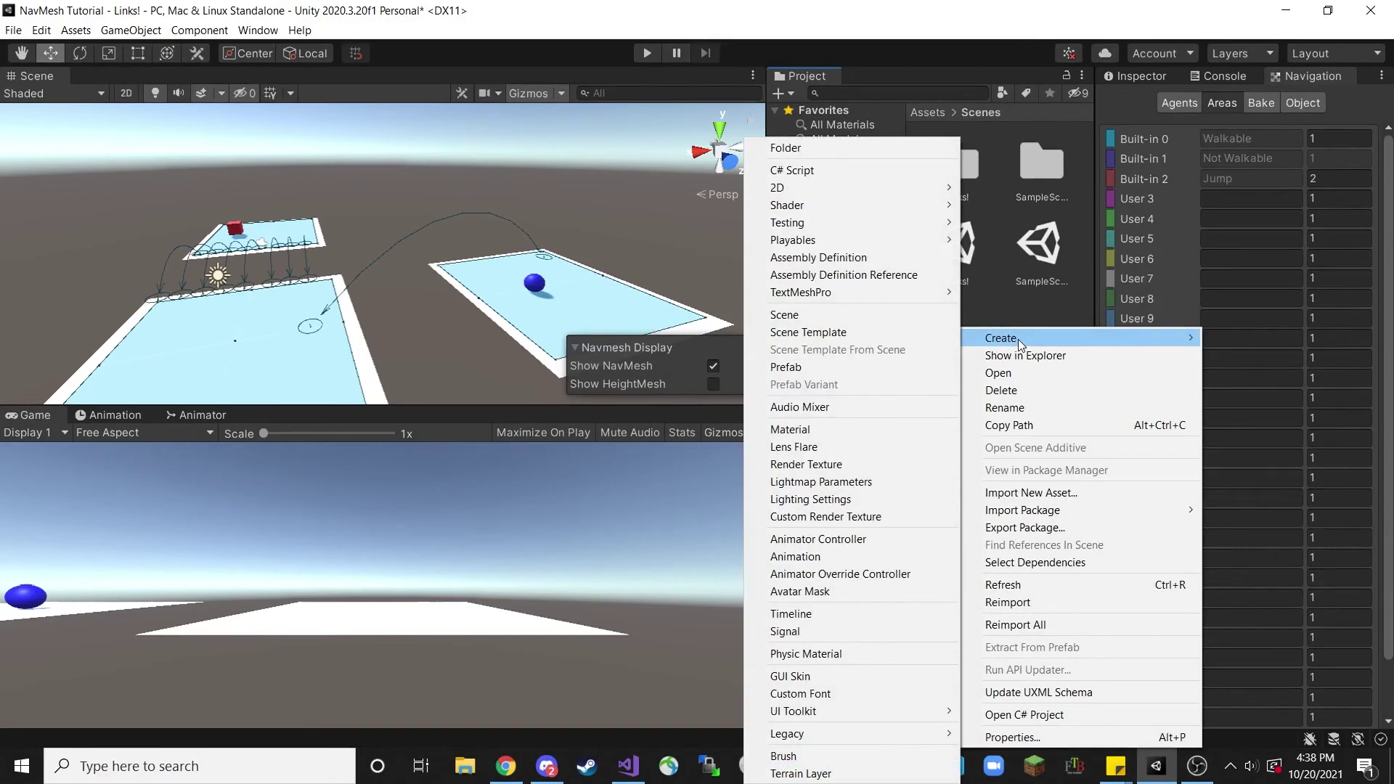
click(796, 316)
text(Areas!)
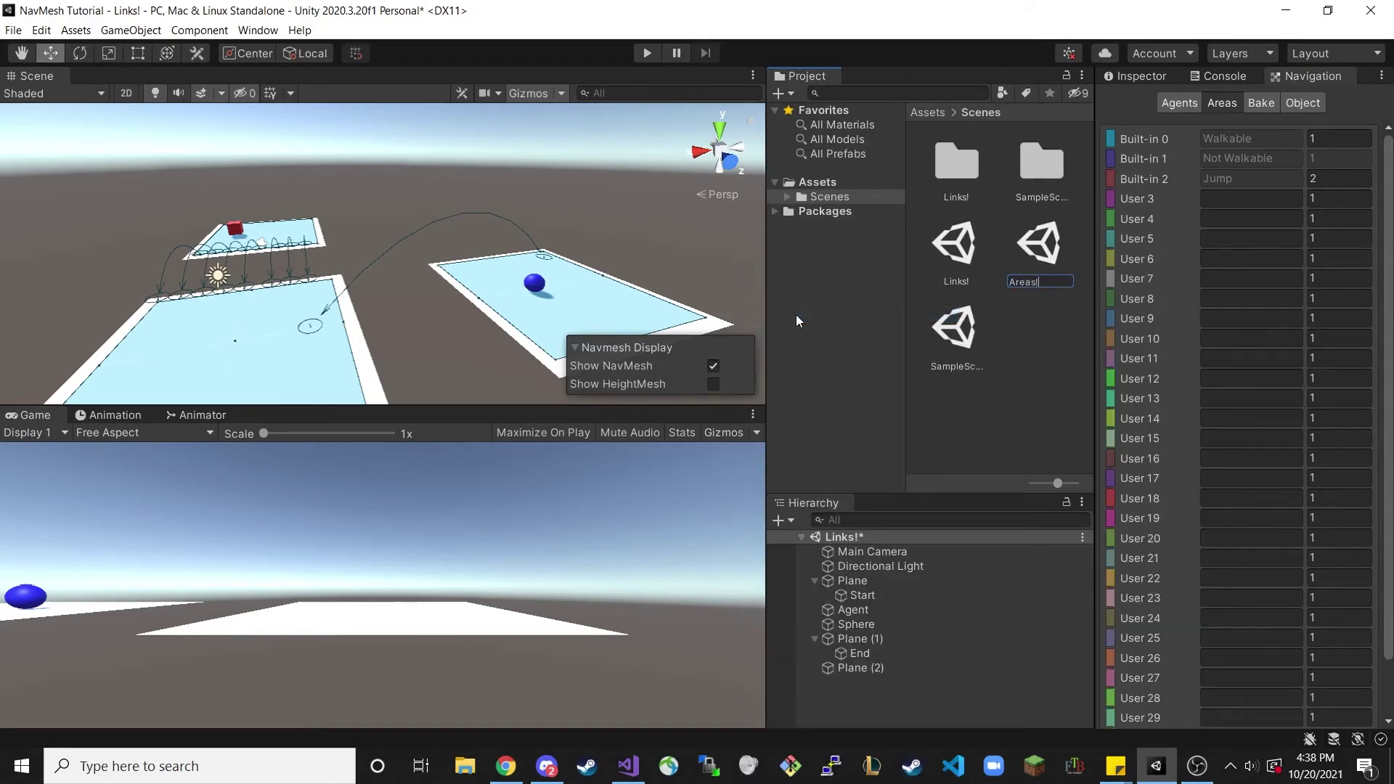
key(Return)
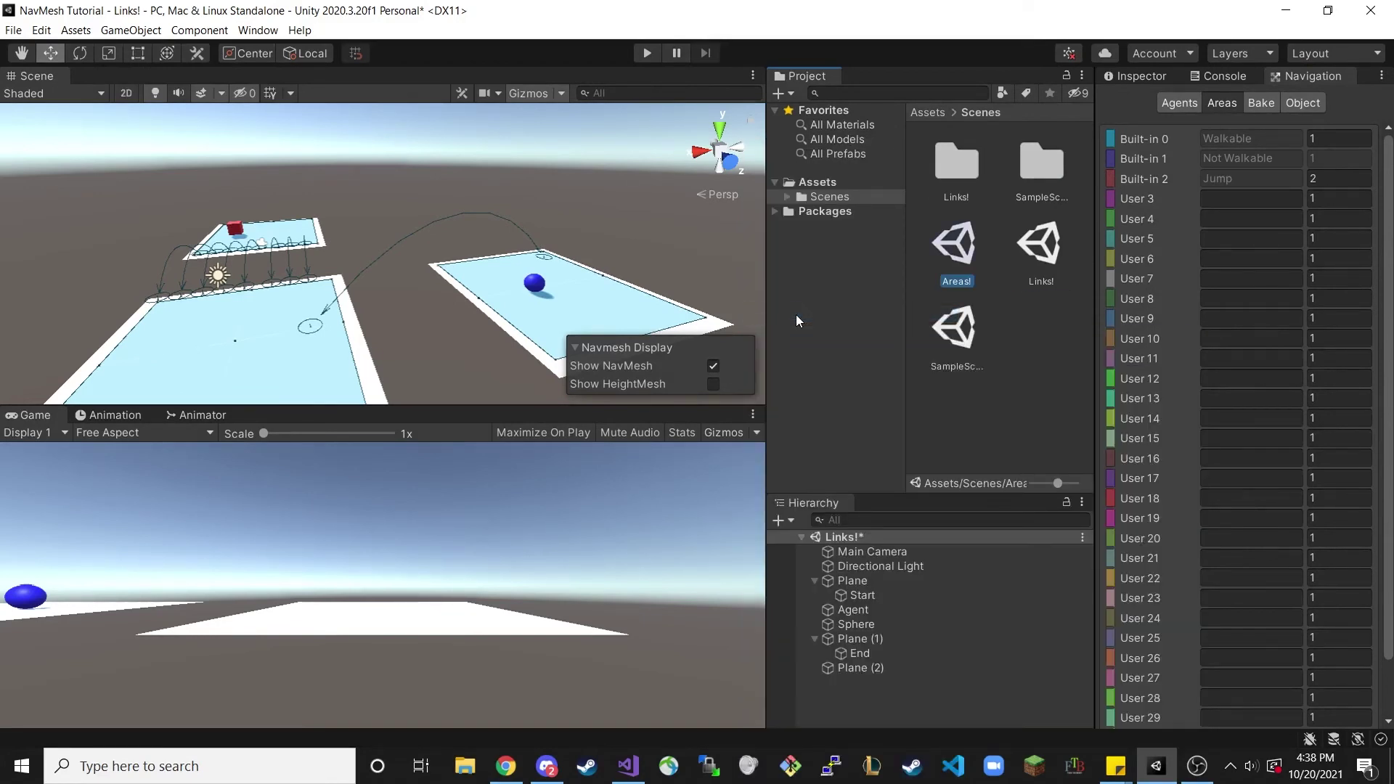
double_click(946, 242)
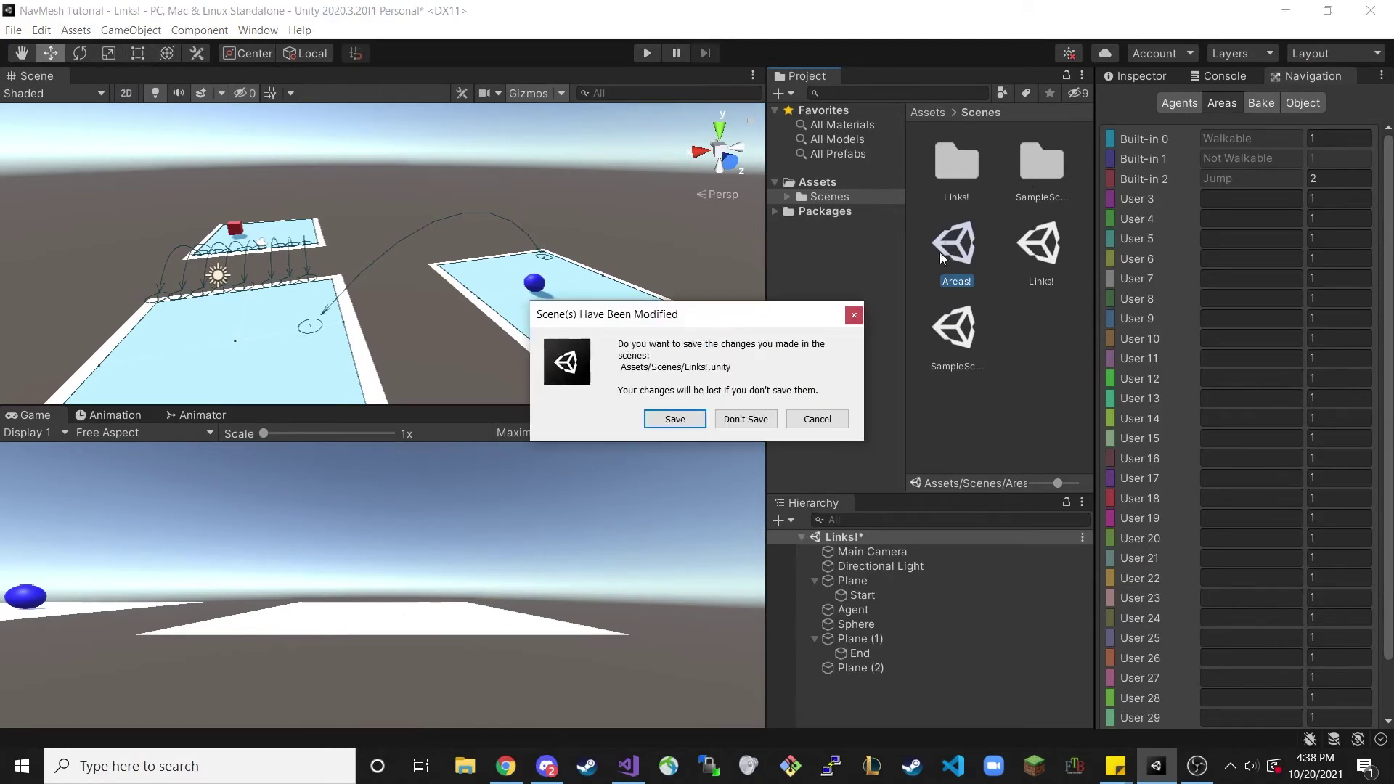
click(674, 419)
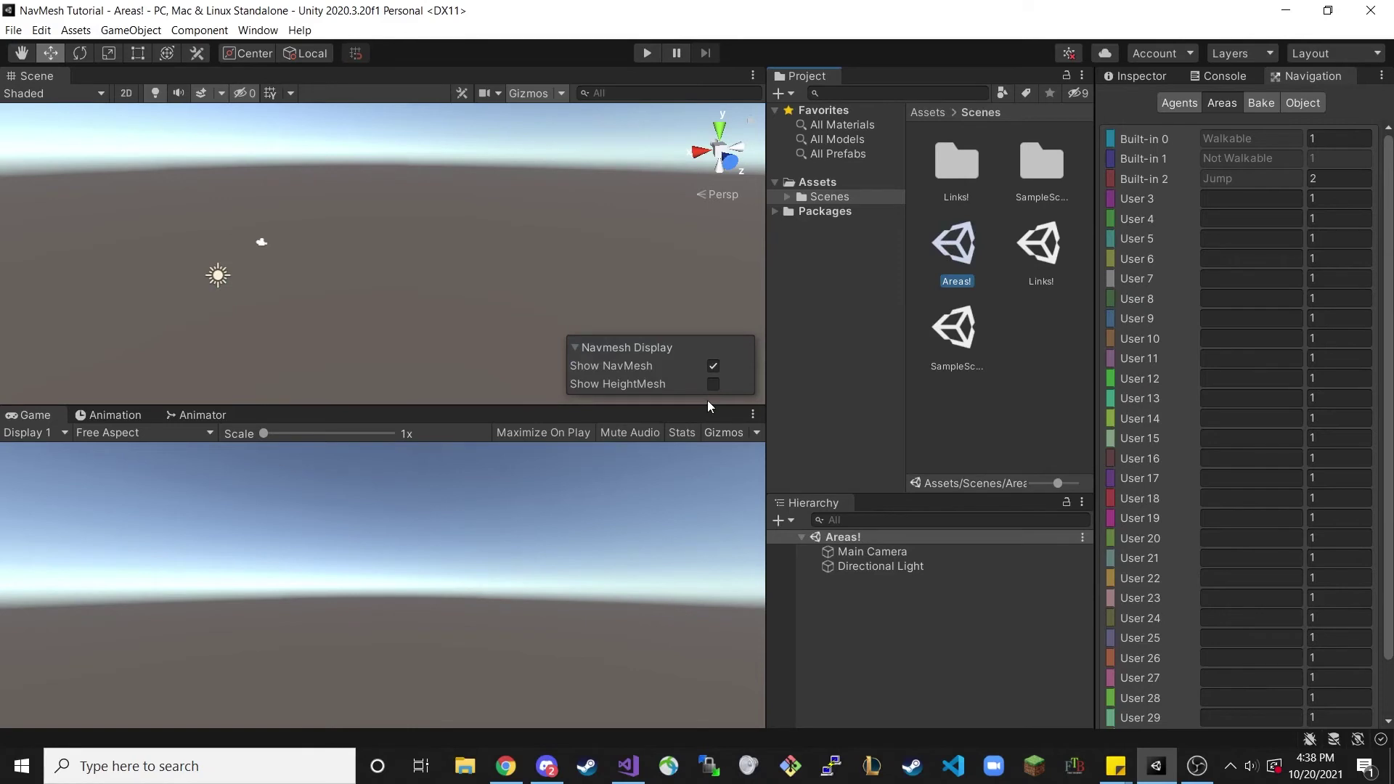
- Add a plane to the Areas! scene and name it Floor
right_click(854, 591)
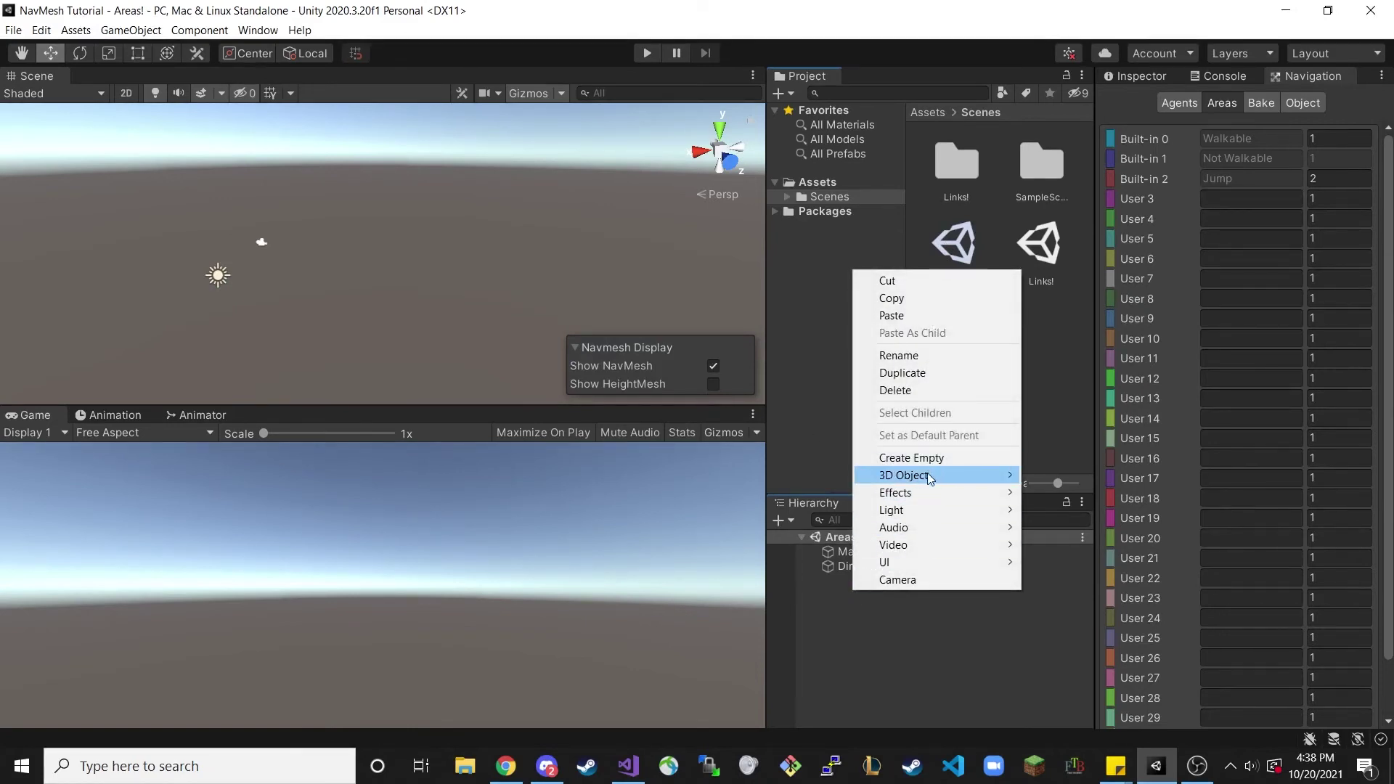
mouse_move(927, 480)
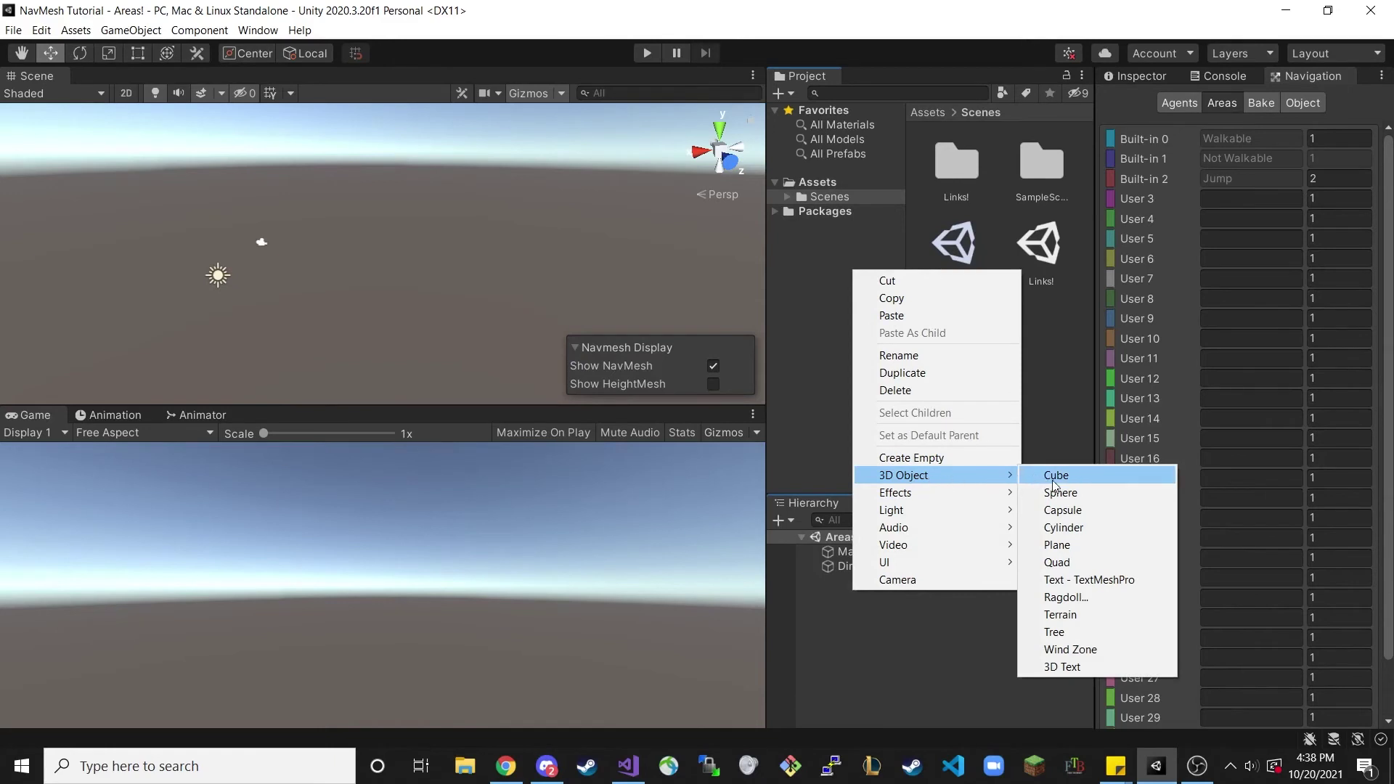
drag(1082, 548, 939, 612)
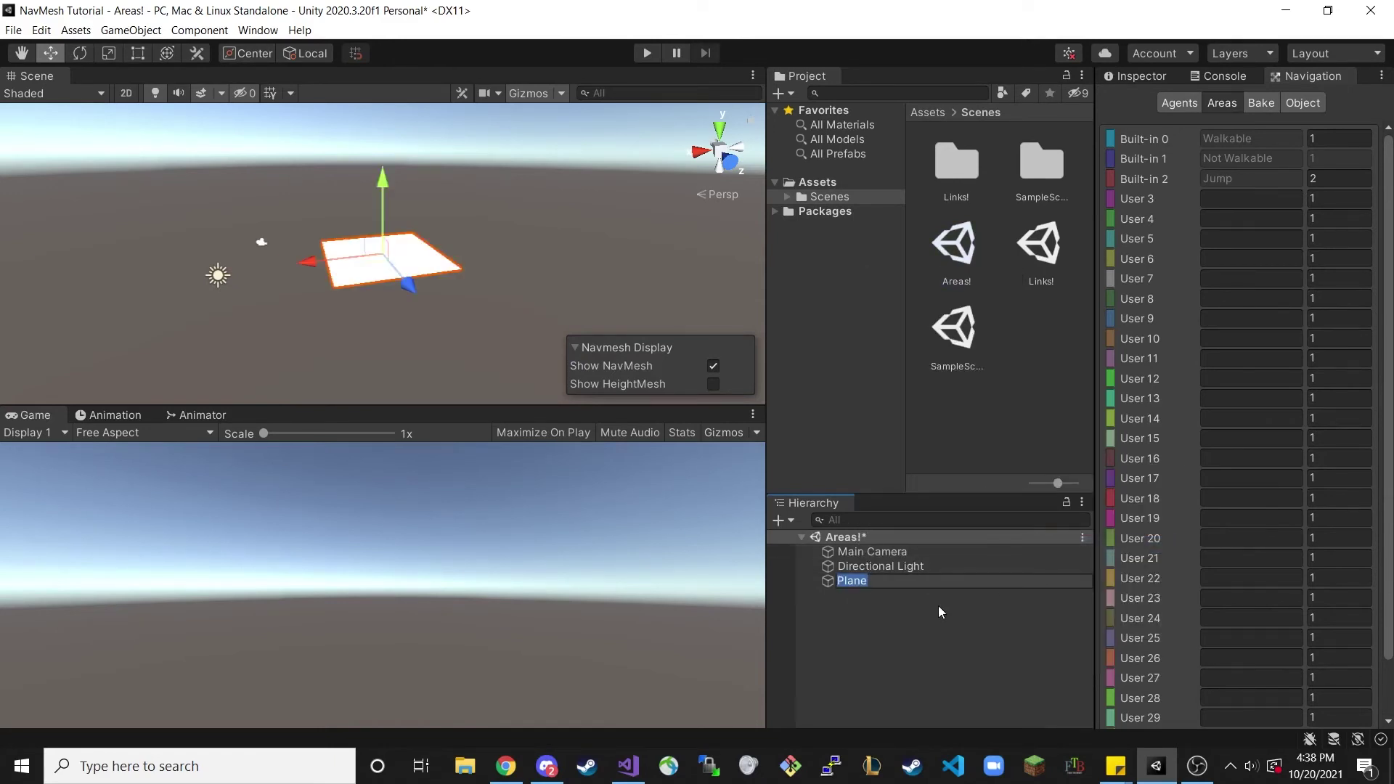
text(Flo)
key(BackSpace)
text(oor)
key(Return)
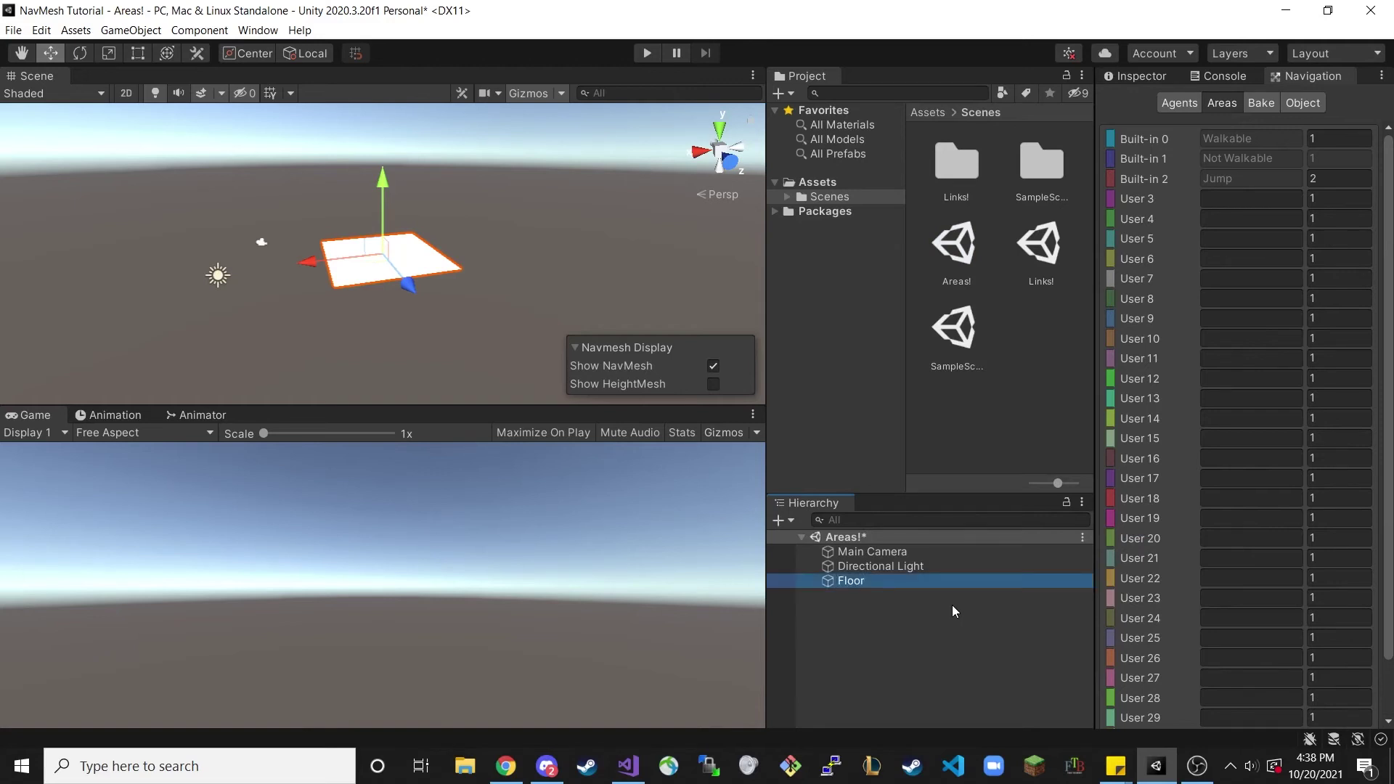
- Reset the Floor plane's transform to the world origin
click(1161, 81)
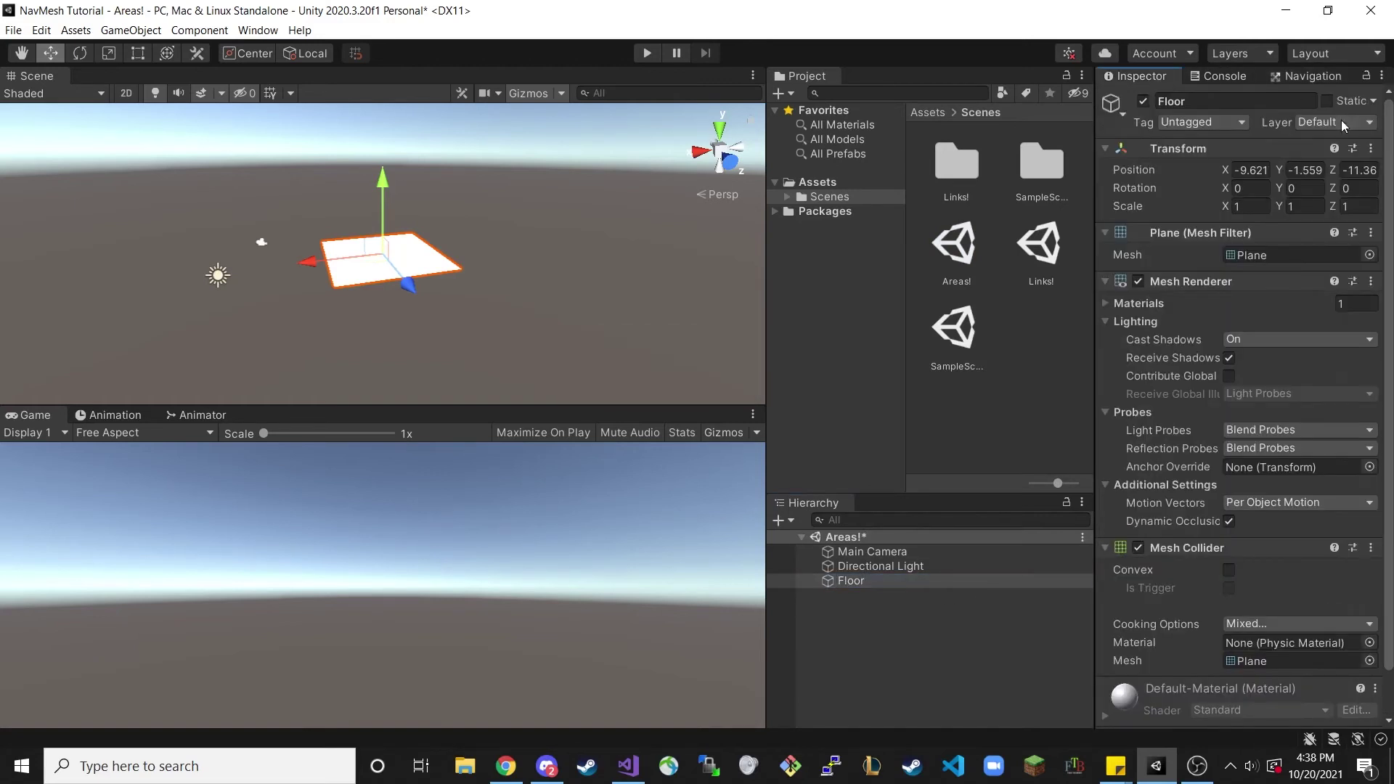
click(1371, 148)
click(1303, 166)
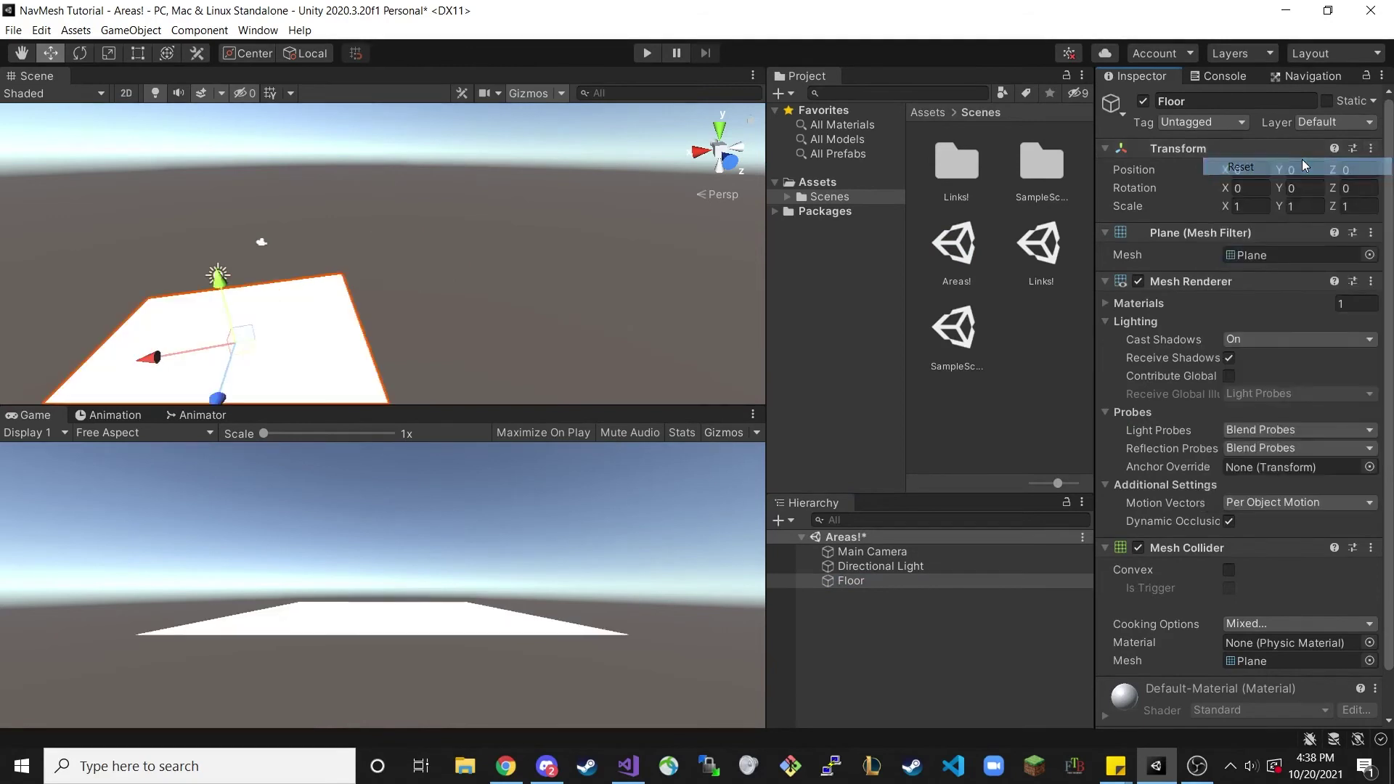
scroll(412, 263, down, 6)
alt+drag(417, 258, 548, 336)
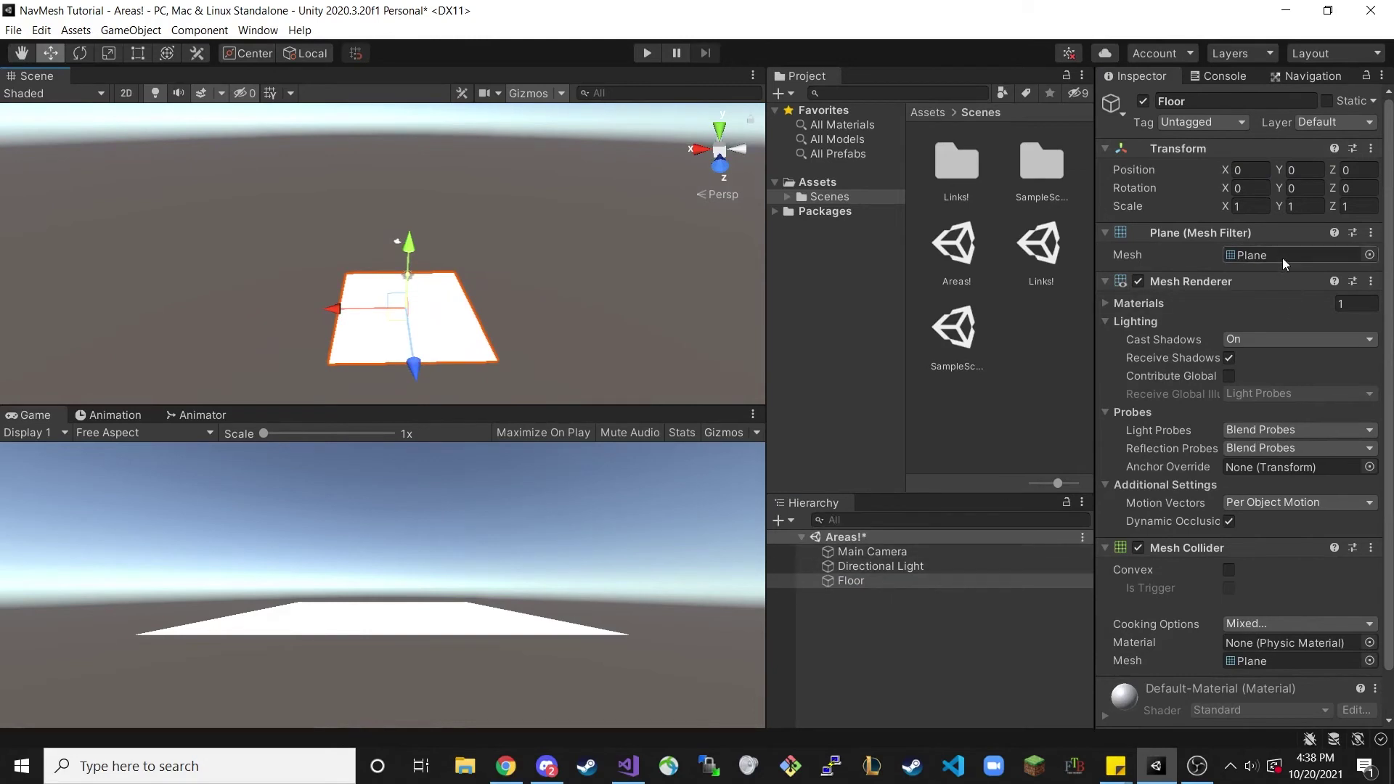
- Mark Floor as Navigation Static with the Walkable area and bake the NavMesh
click(1297, 75)
click(1310, 103)
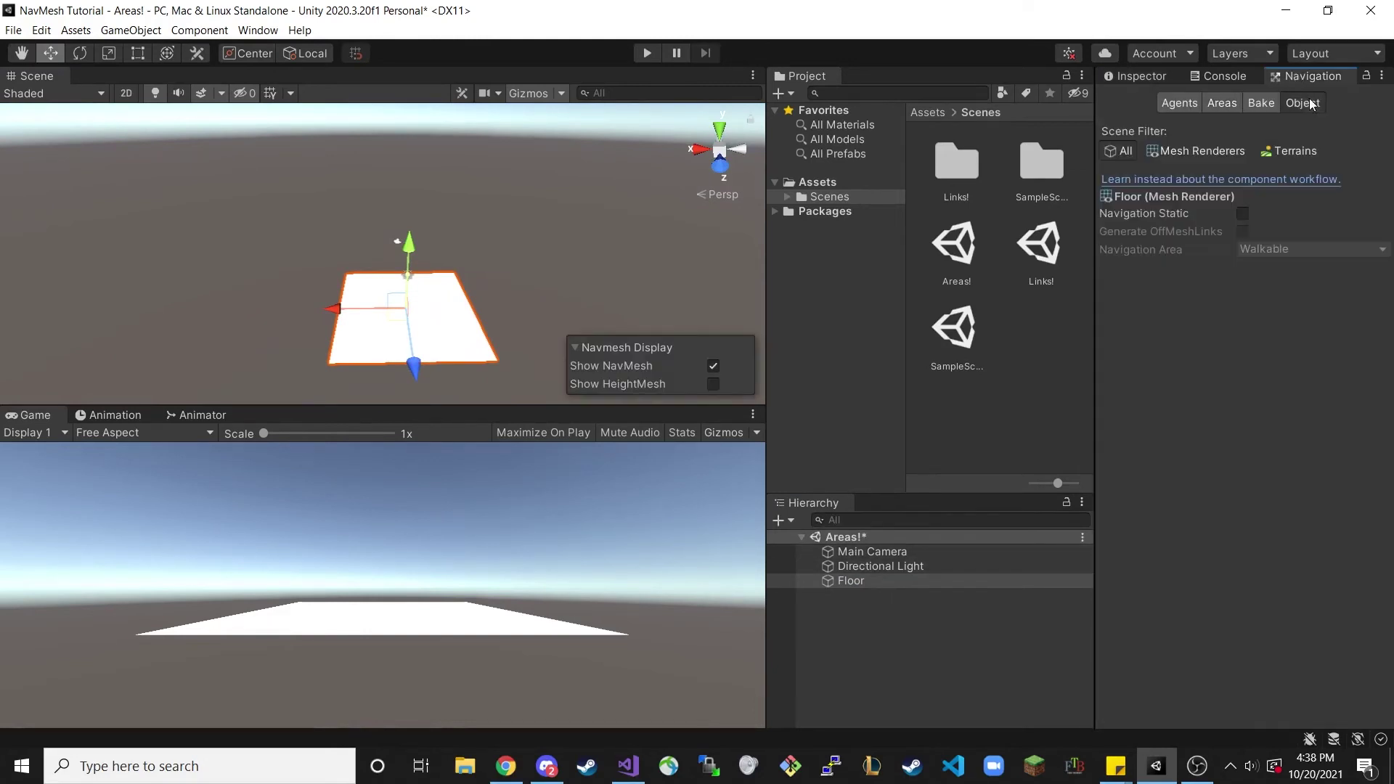
click(1243, 215)
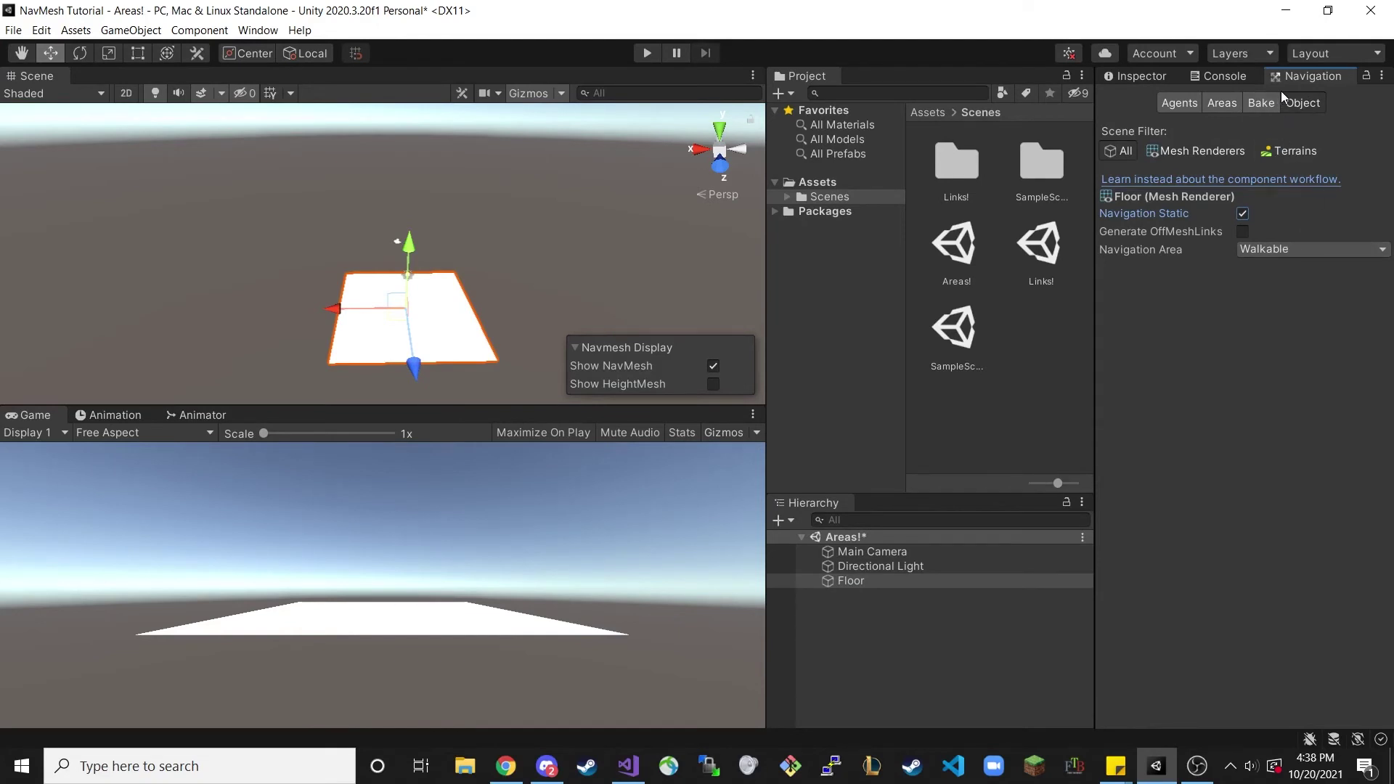
click(1260, 105)
click(1364, 439)
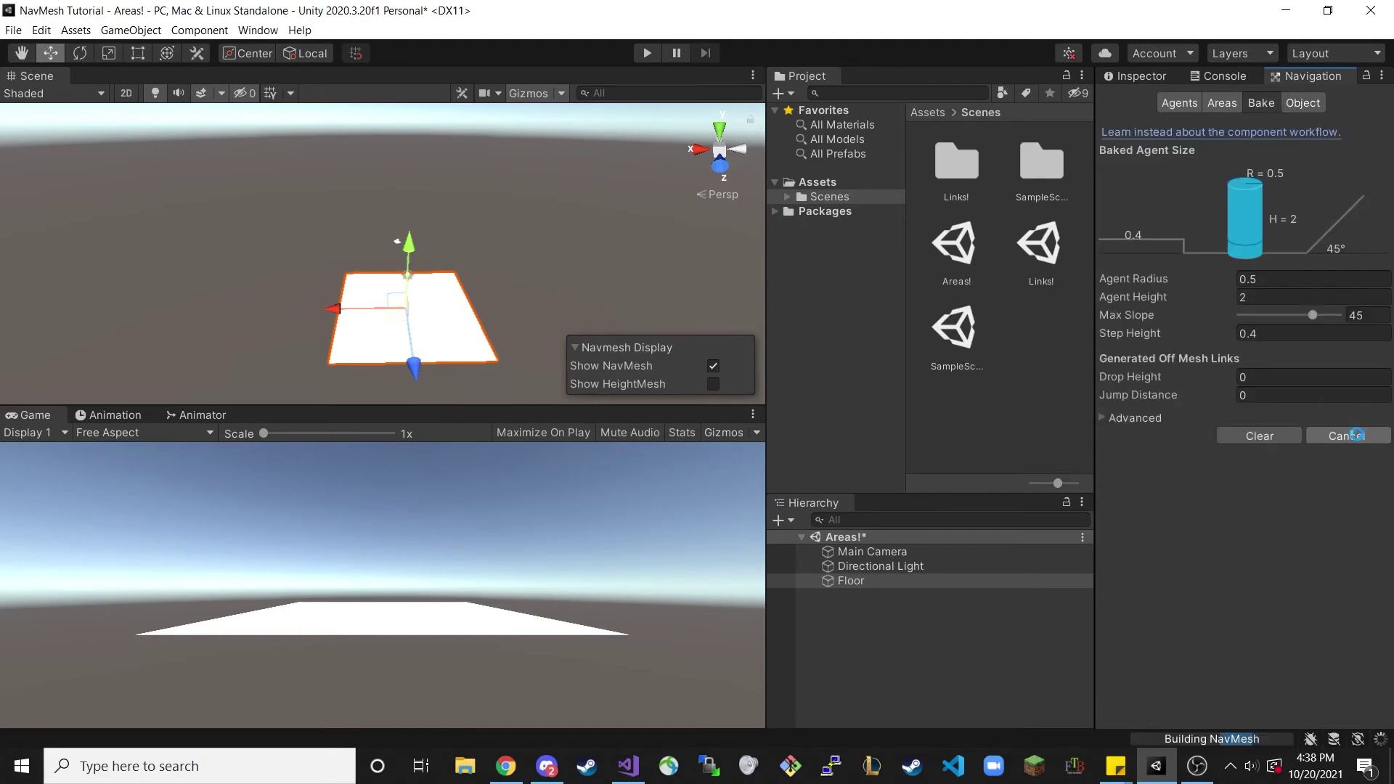
scroll(519, 212, down, 2)
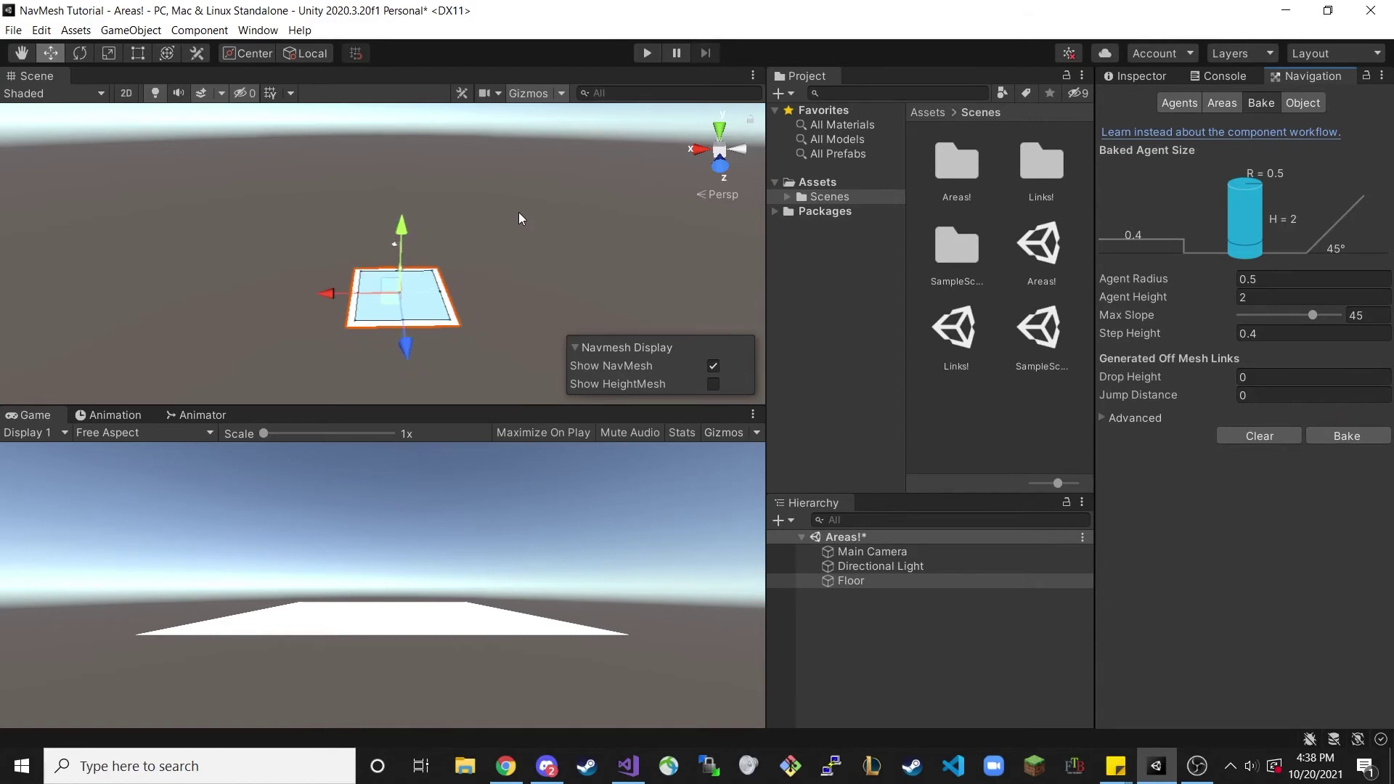
- Duplicate Floor into nine copies and place them edge to edge to form a P-shaped path around a square opening
alt+drag(510, 198, 512, 111)
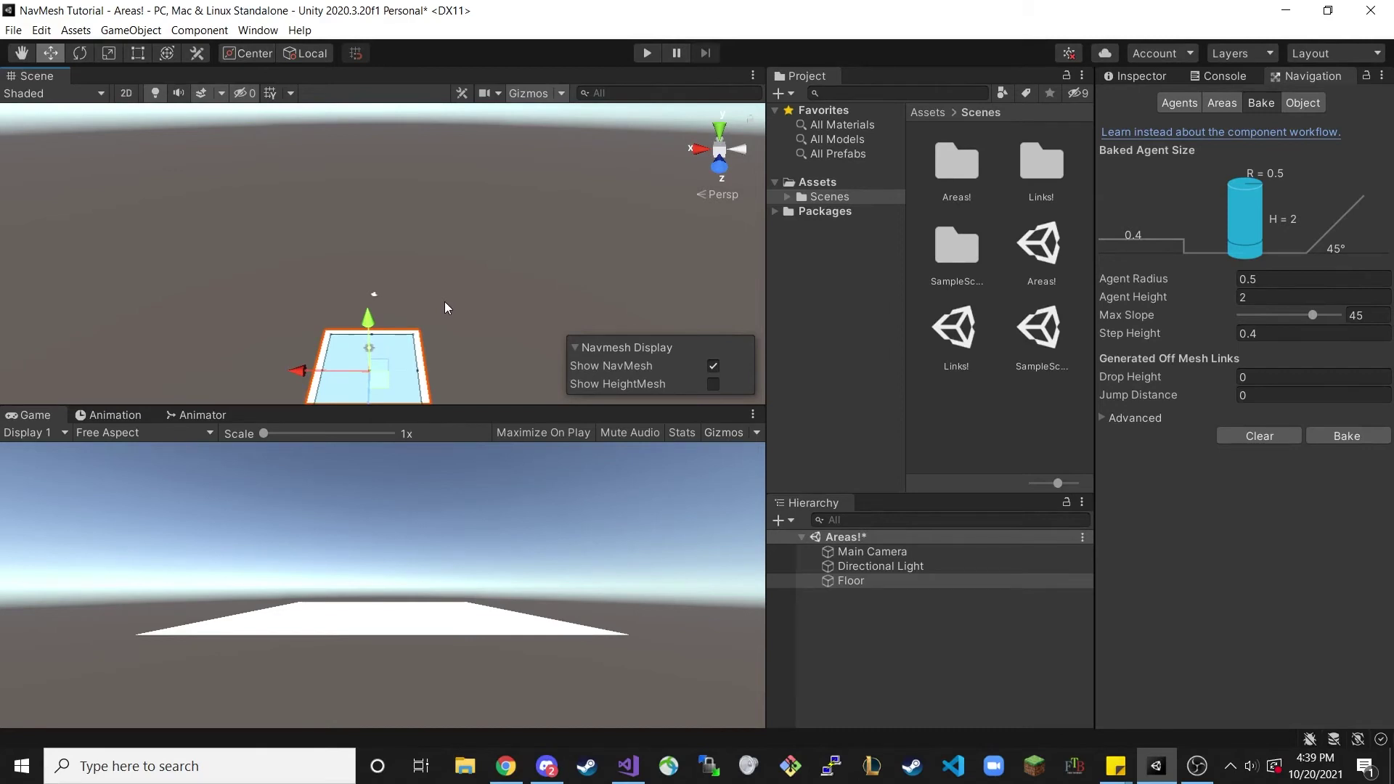
alt+drag(482, 267, 503, 263)
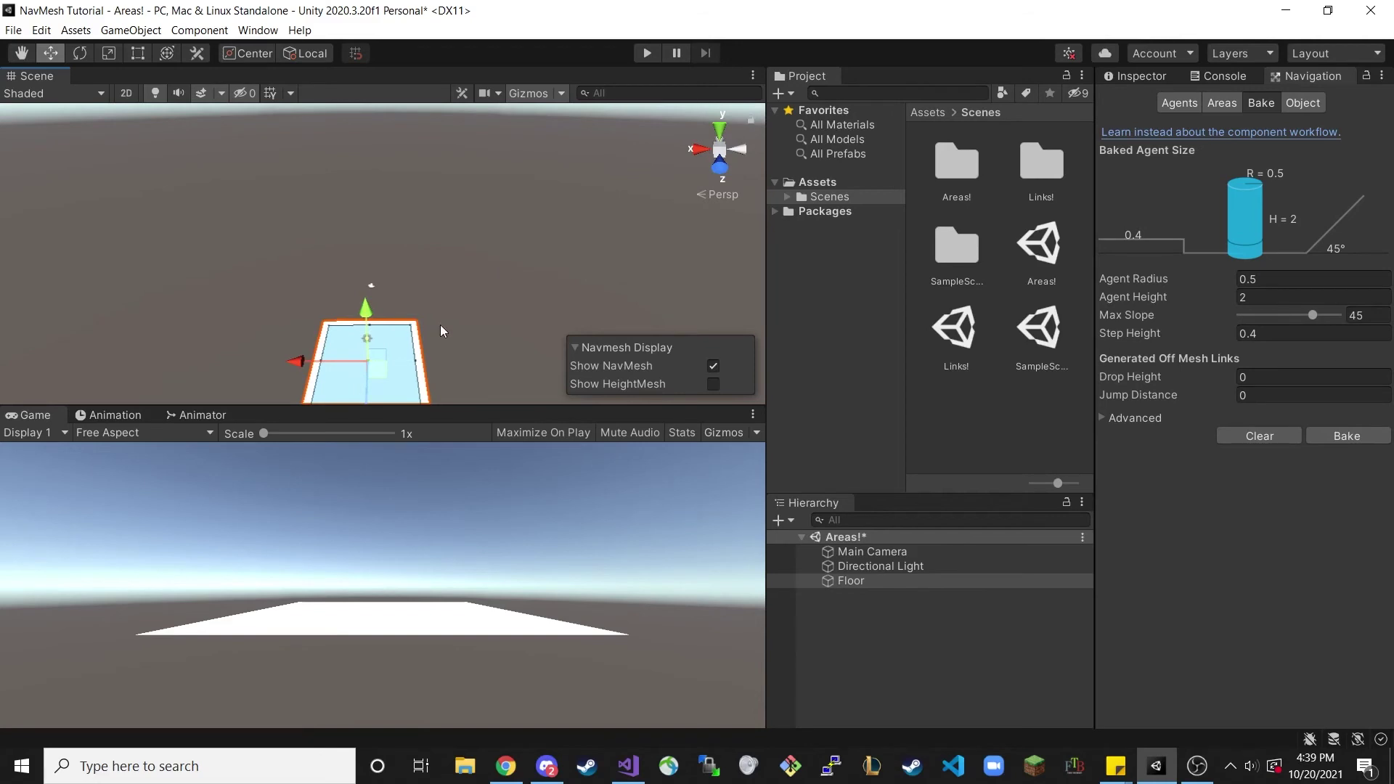
key(ctrl+d)
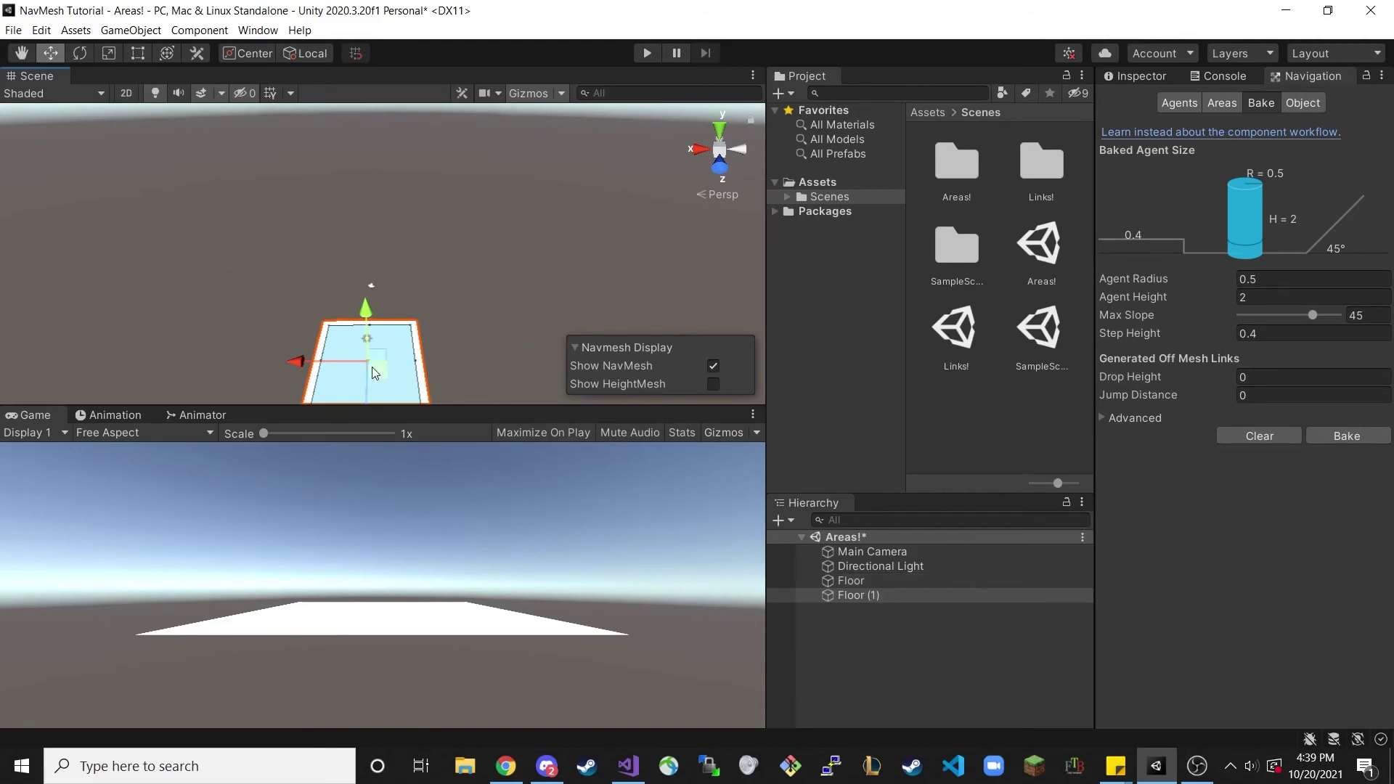
drag(372, 367, 506, 263)
key(ctrl+d)
key(ctrl+d)
key(ctrl+d)
key(ctrl+d)
key(ctrl+d)
right_drag(506, 263, 443, 210)
key(ctrl+d)
drag(443, 210, 294, 189)
key(ctrl+d)
key(ctrl+z)
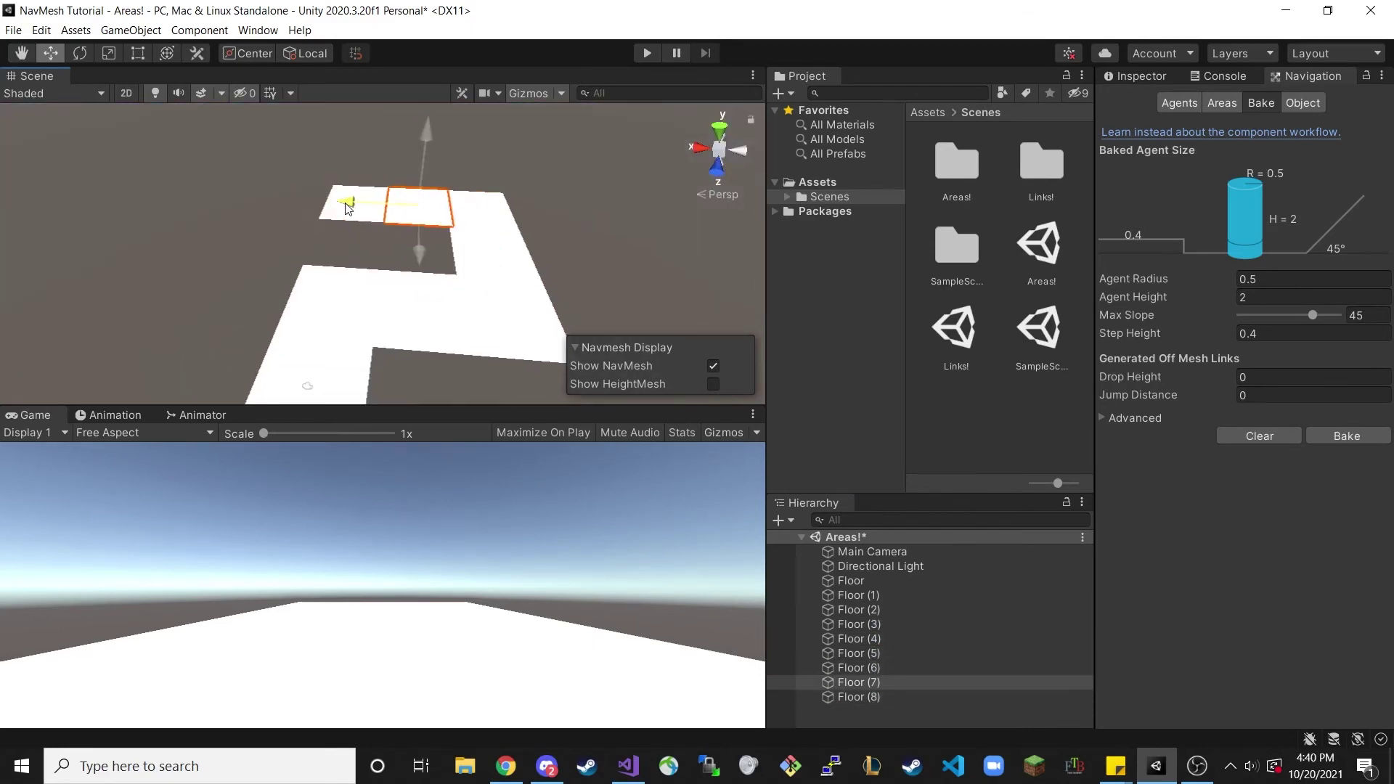
key(ctrl+d)
drag(378, 212, 340, 301)
key(ctrl+d)
click(649, 210)
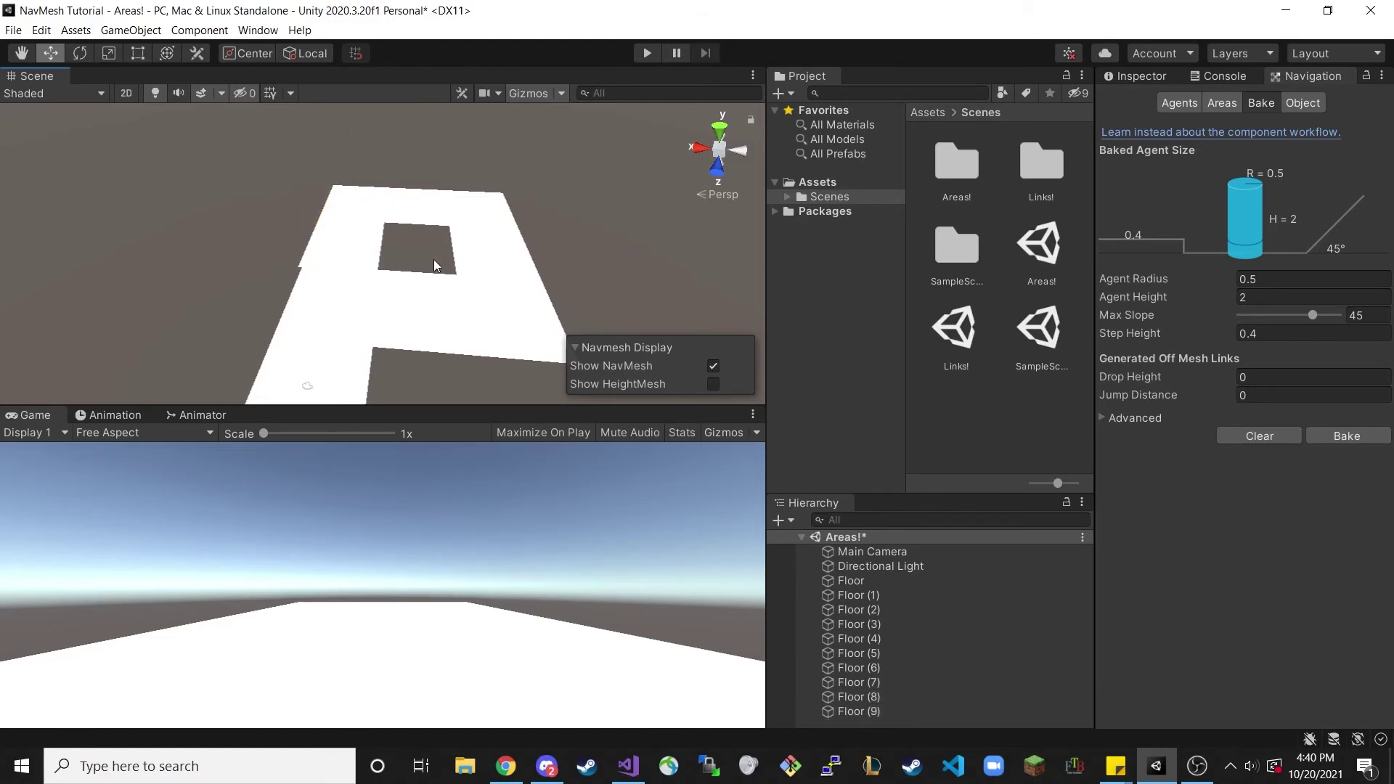
- Rebake the NavMesh to cover all of the Floor tiles
scroll(560, 228, down, 2)
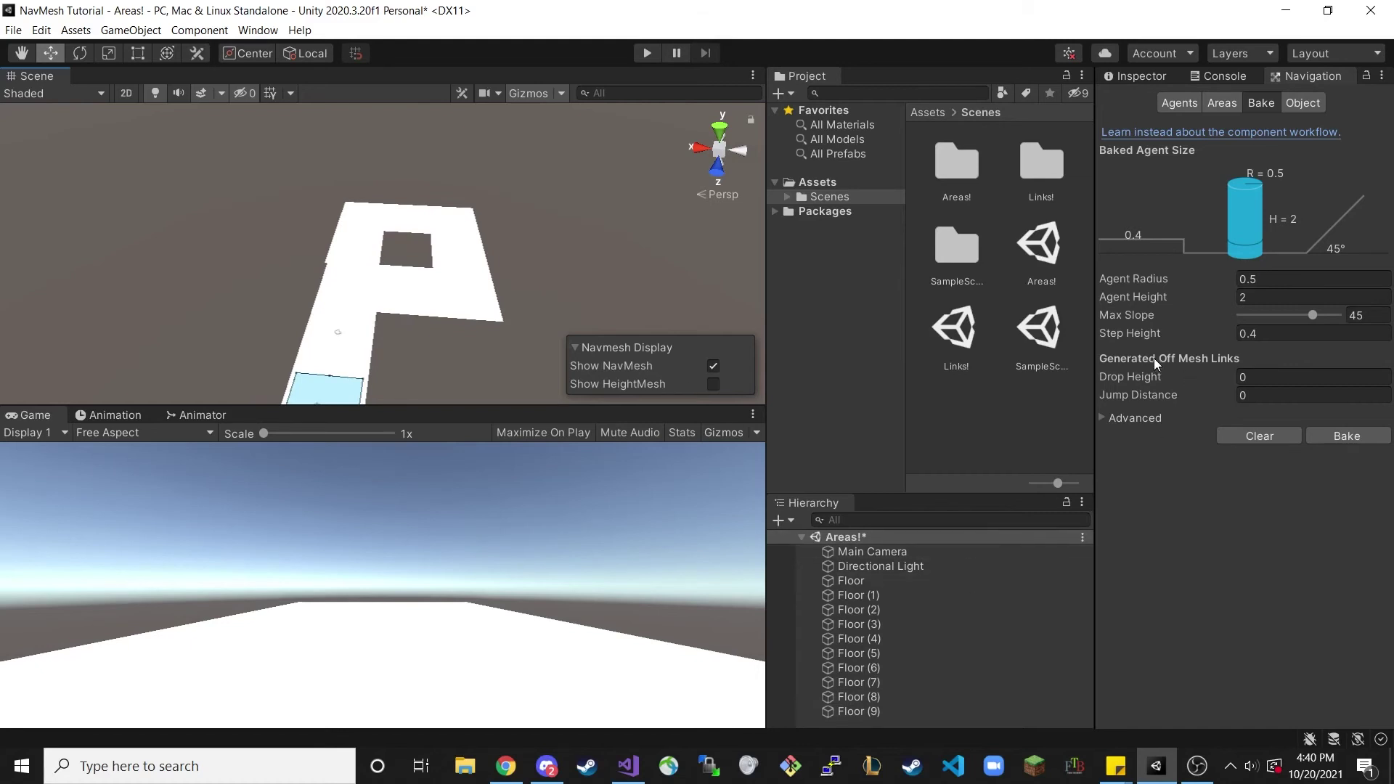
click(1345, 440)
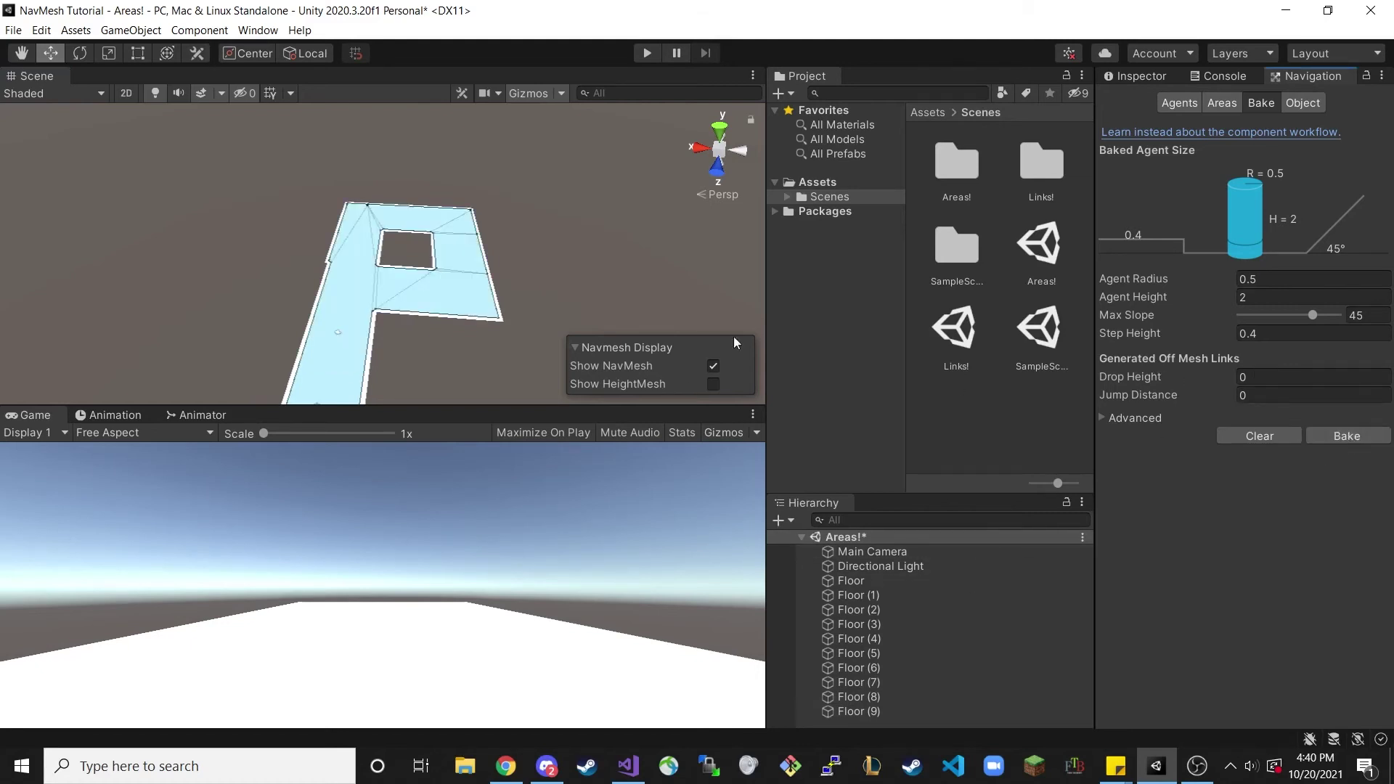
scroll(436, 286, up, 3)
scroll(435, 286, down, 2)
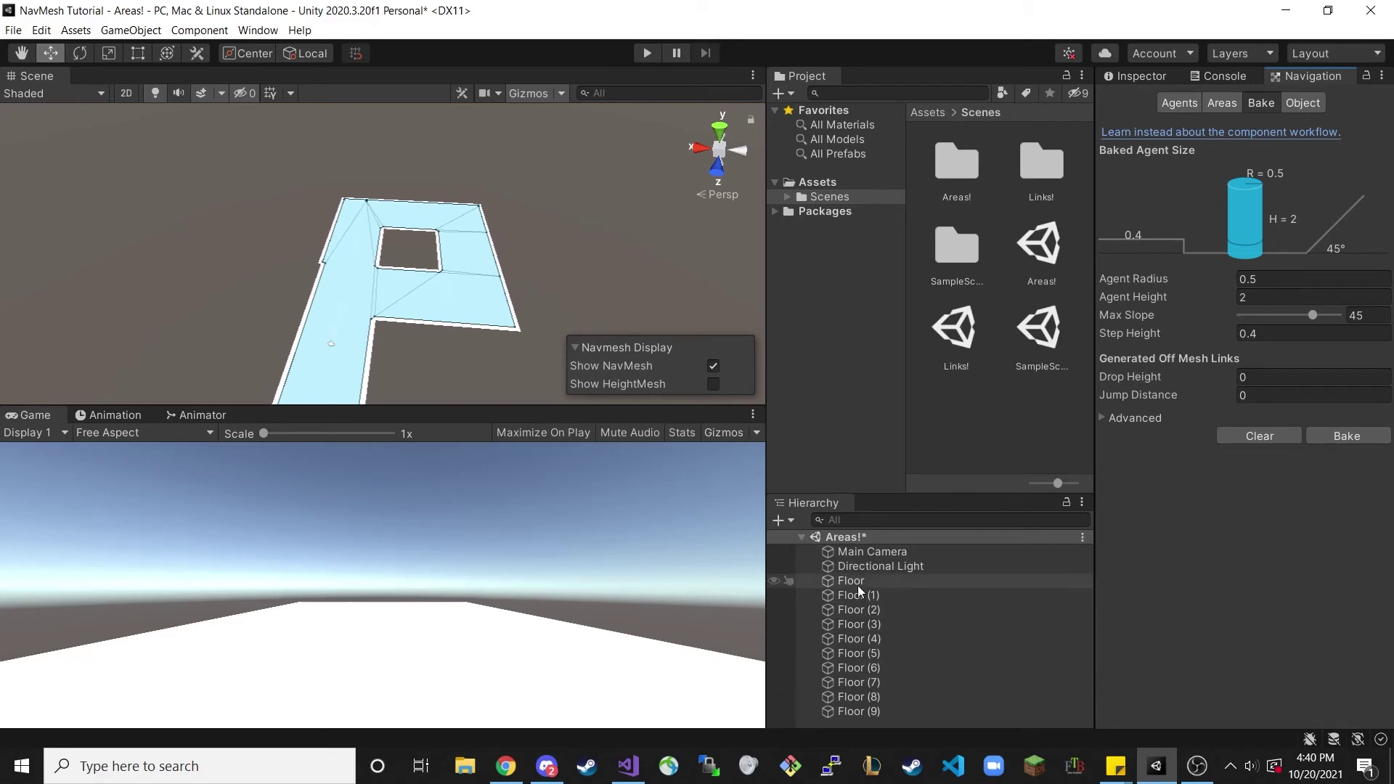
- Group all ten Floor tiles under a new empty parent object and collapse the group in the hierarchy
click(805, 596)
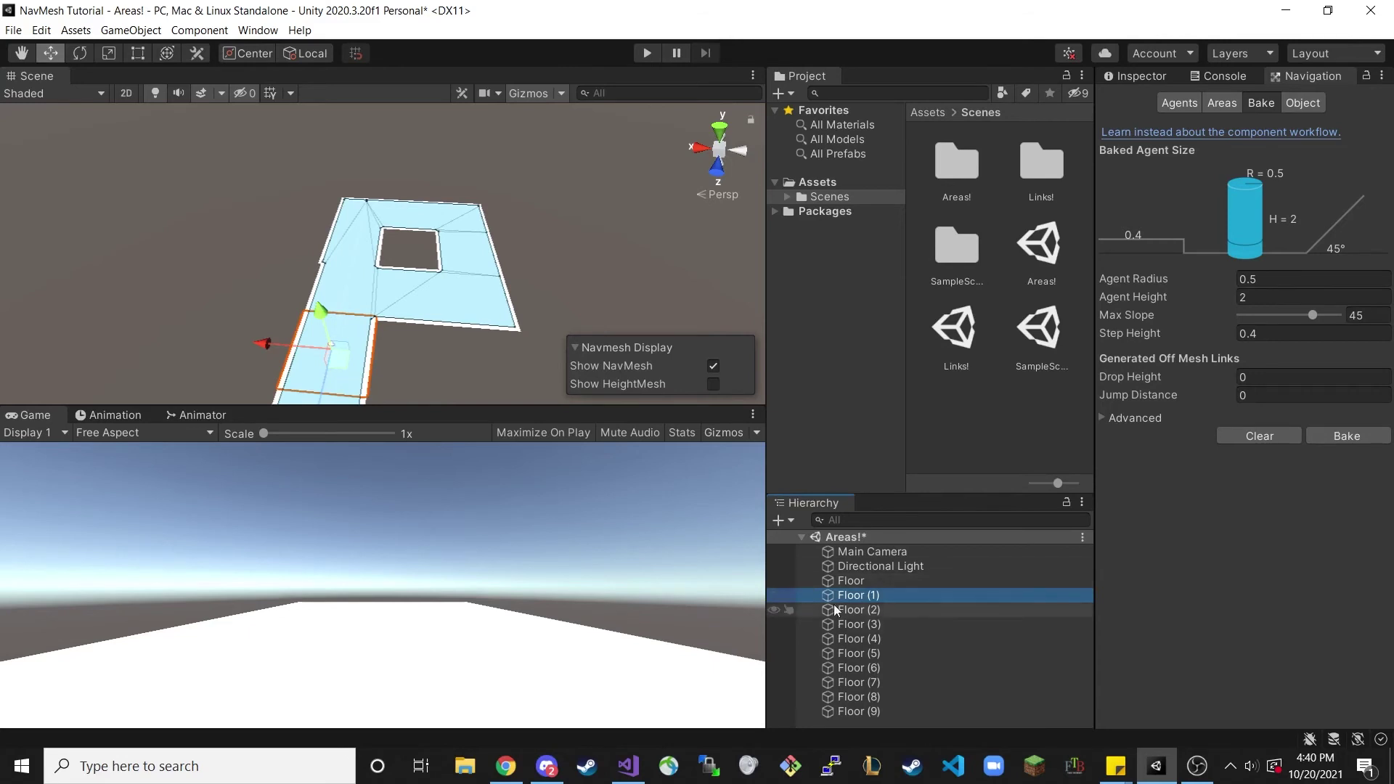
right_click(875, 722)
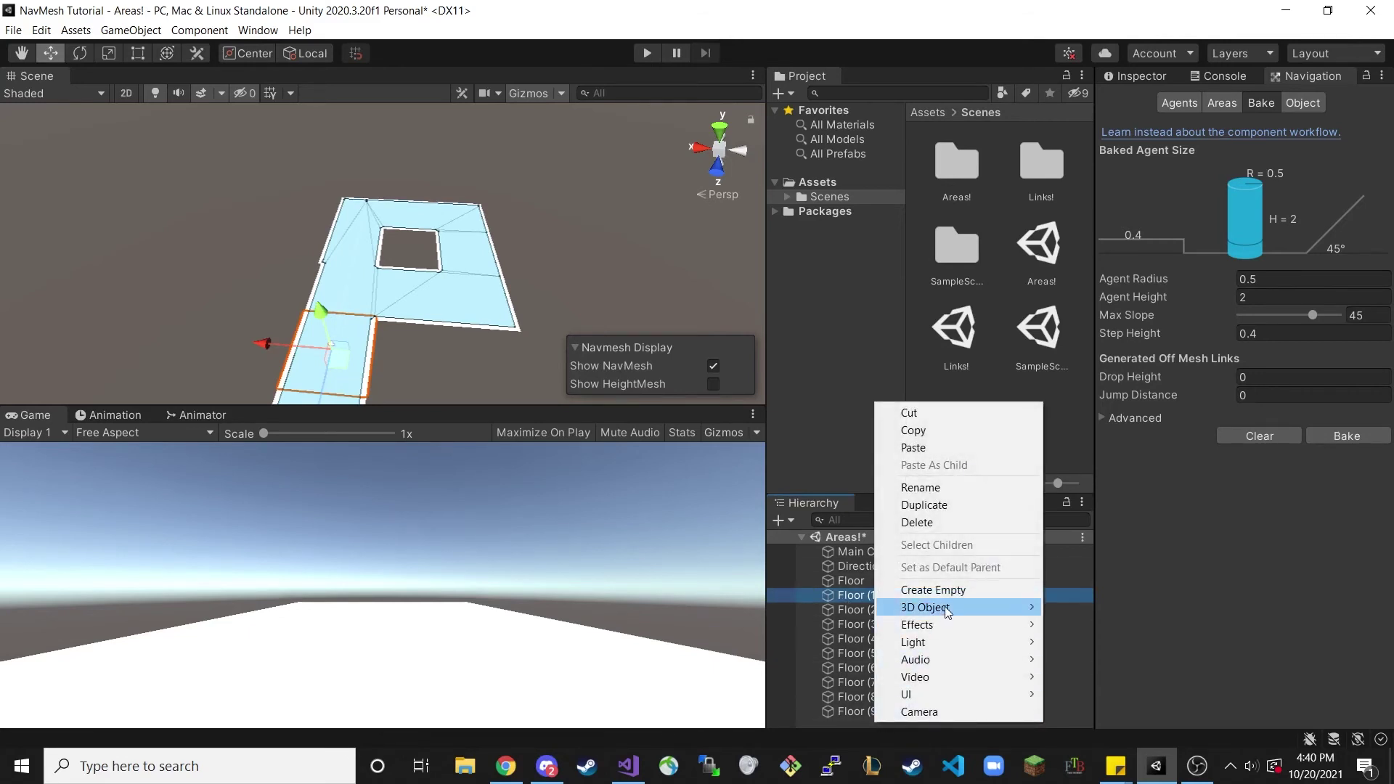
click(863, 588)
ctrl+click(868, 589)
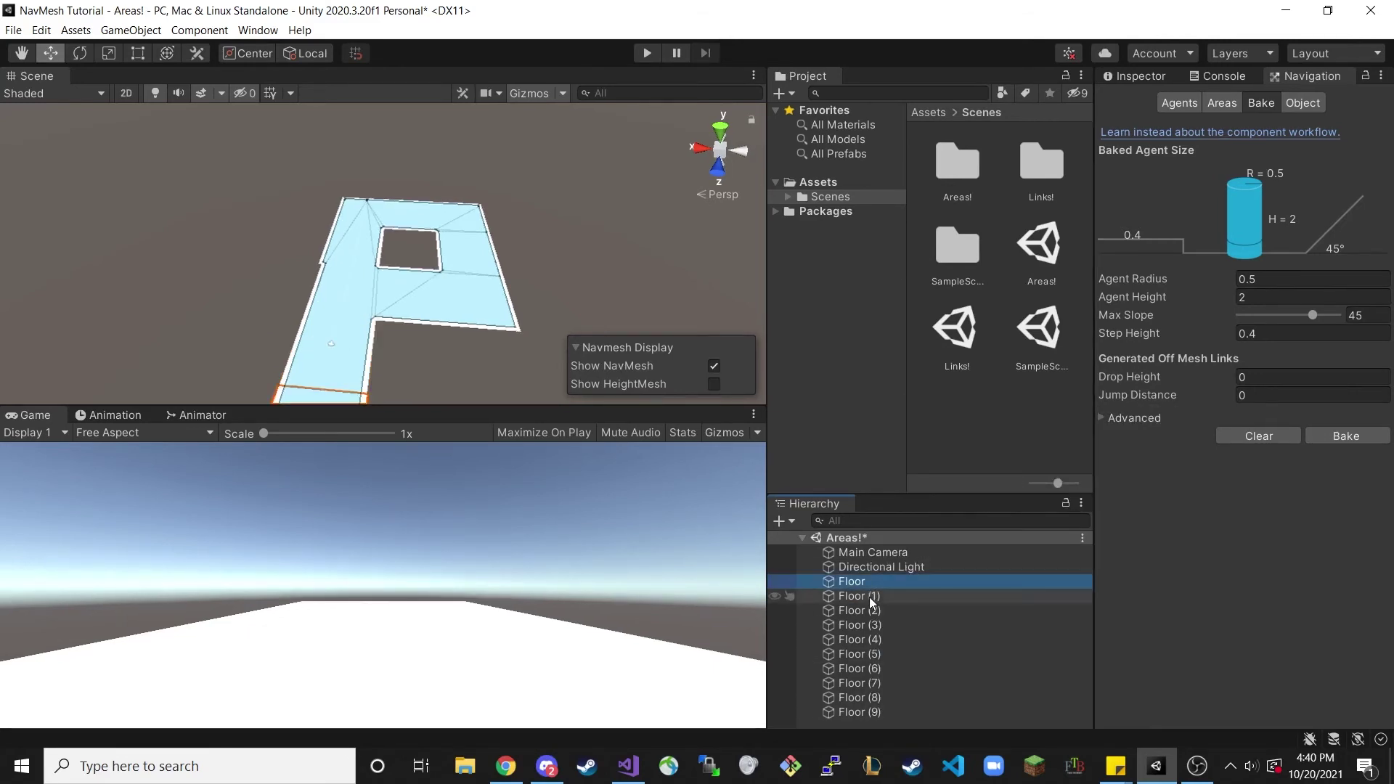
shift+click(874, 616)
drag(874, 615, 874, 712)
right_click(865, 635)
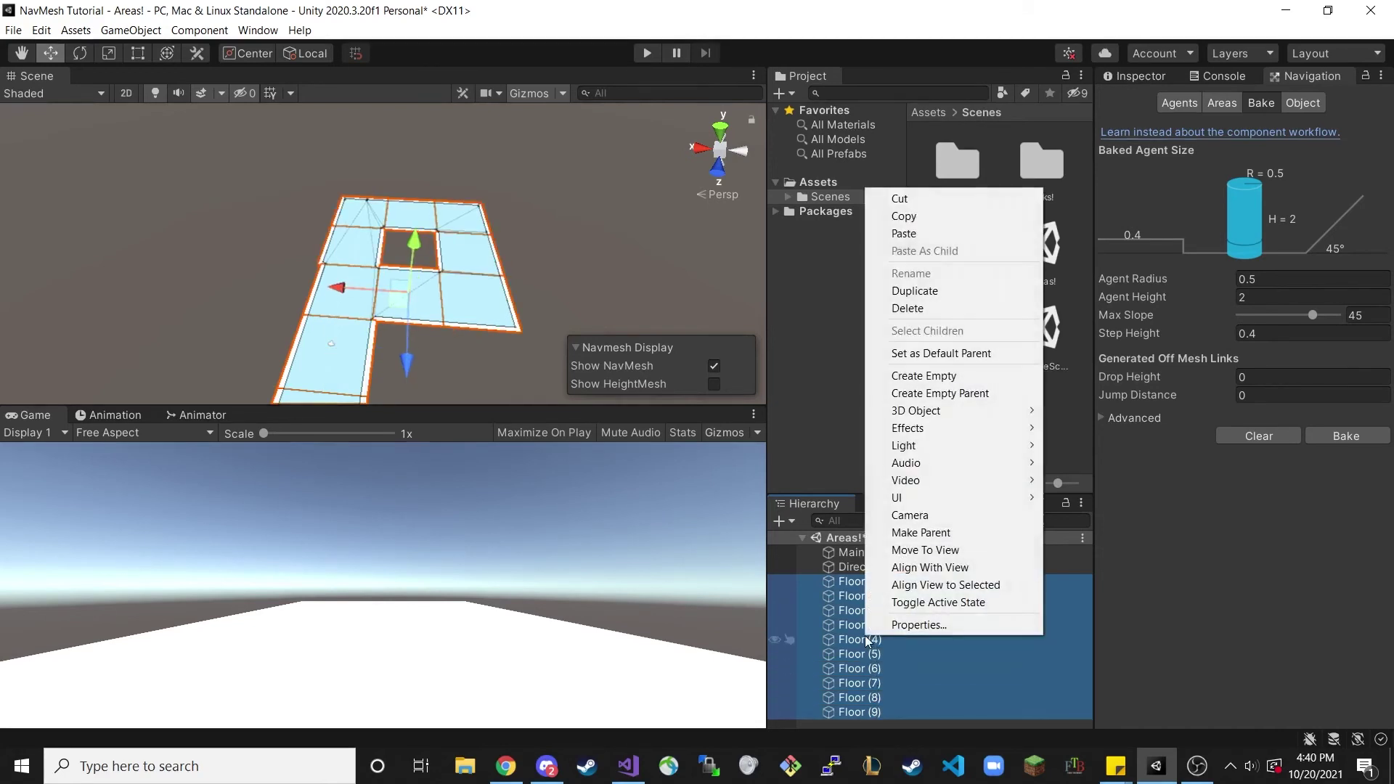
click(987, 394)
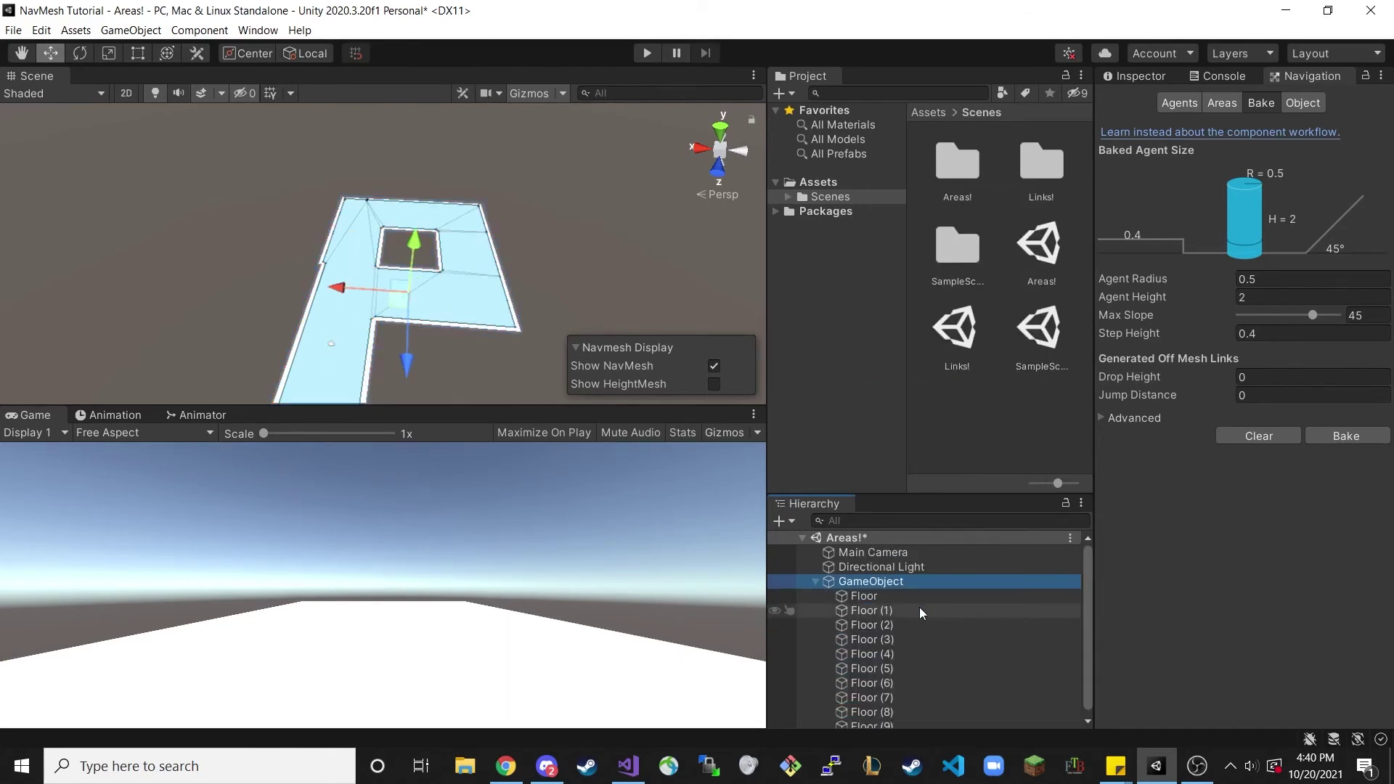
click(816, 582)
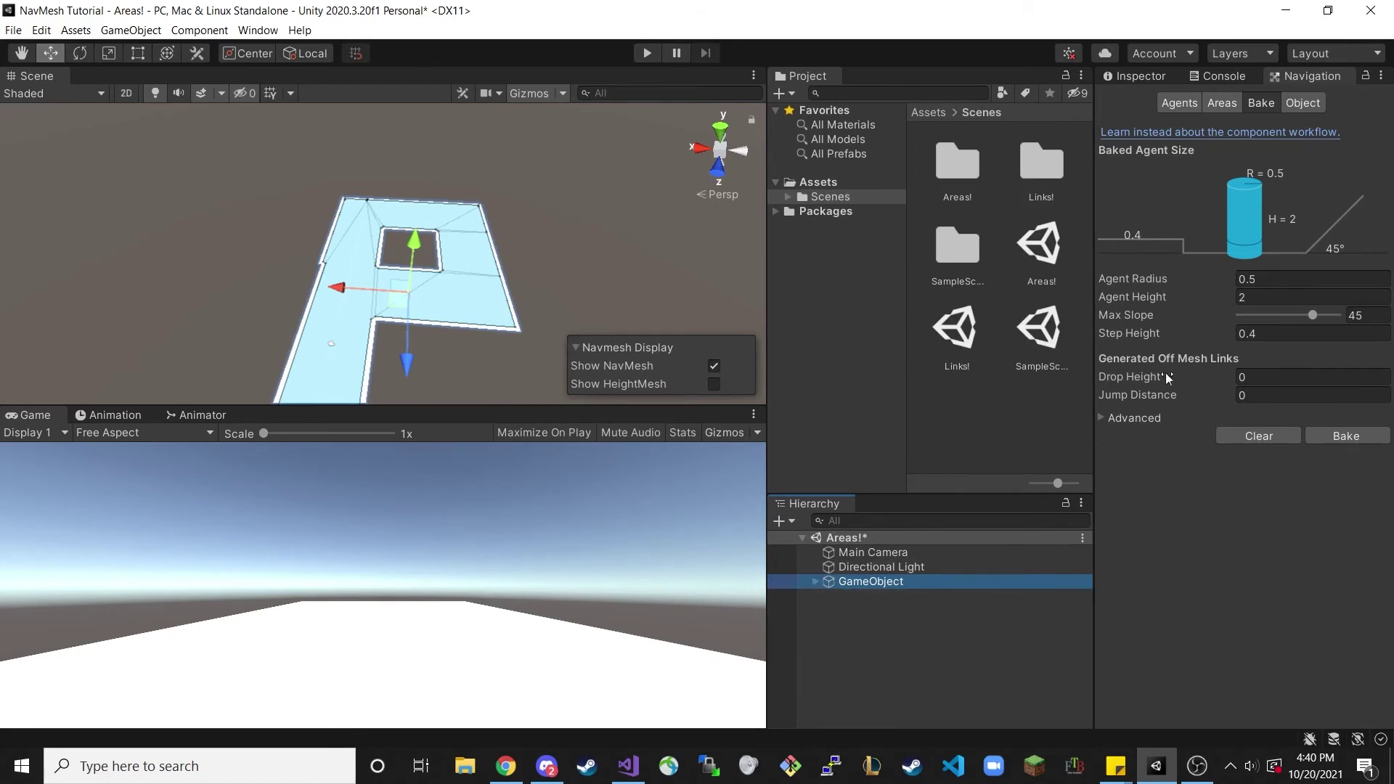
- Rename the tiles' new parent object as Floors
click(1139, 75)
click(1213, 100)
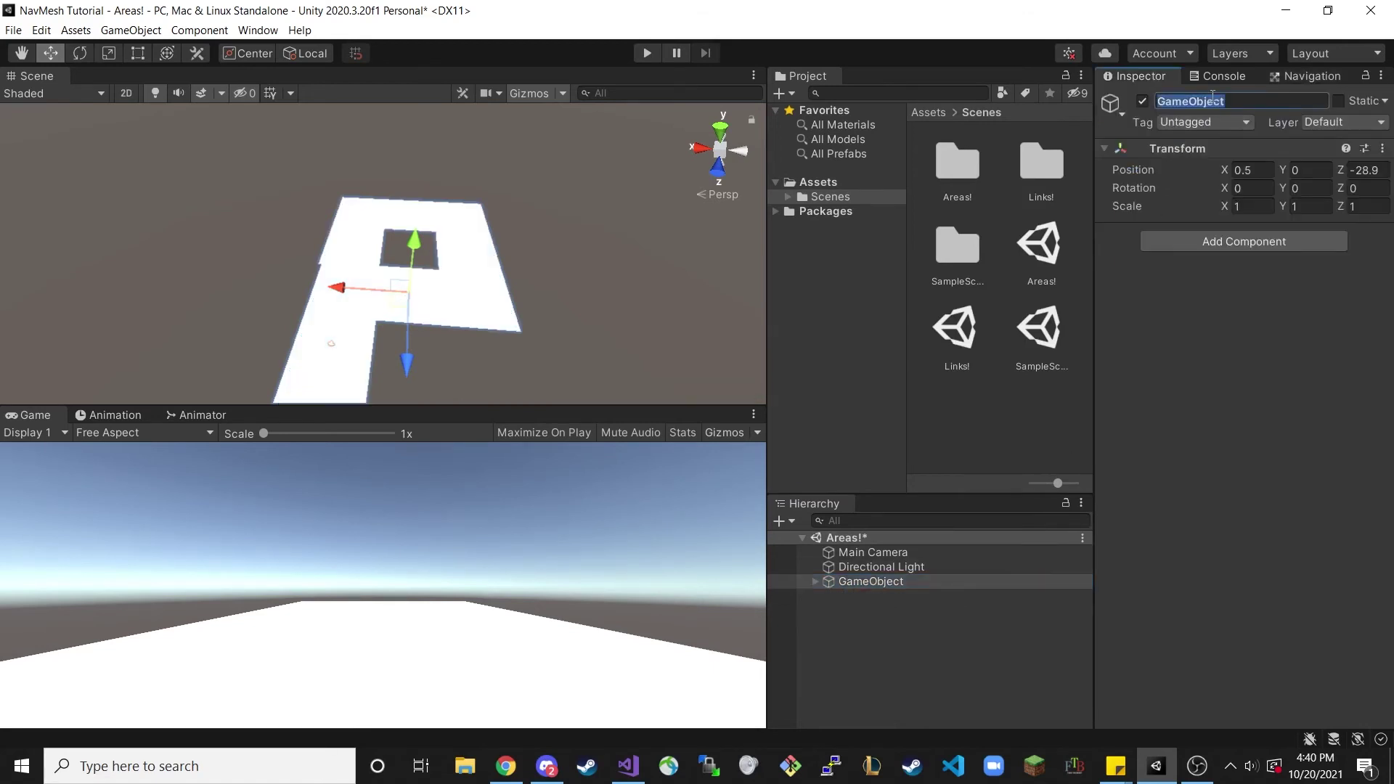
text(Floors)
key(Return)
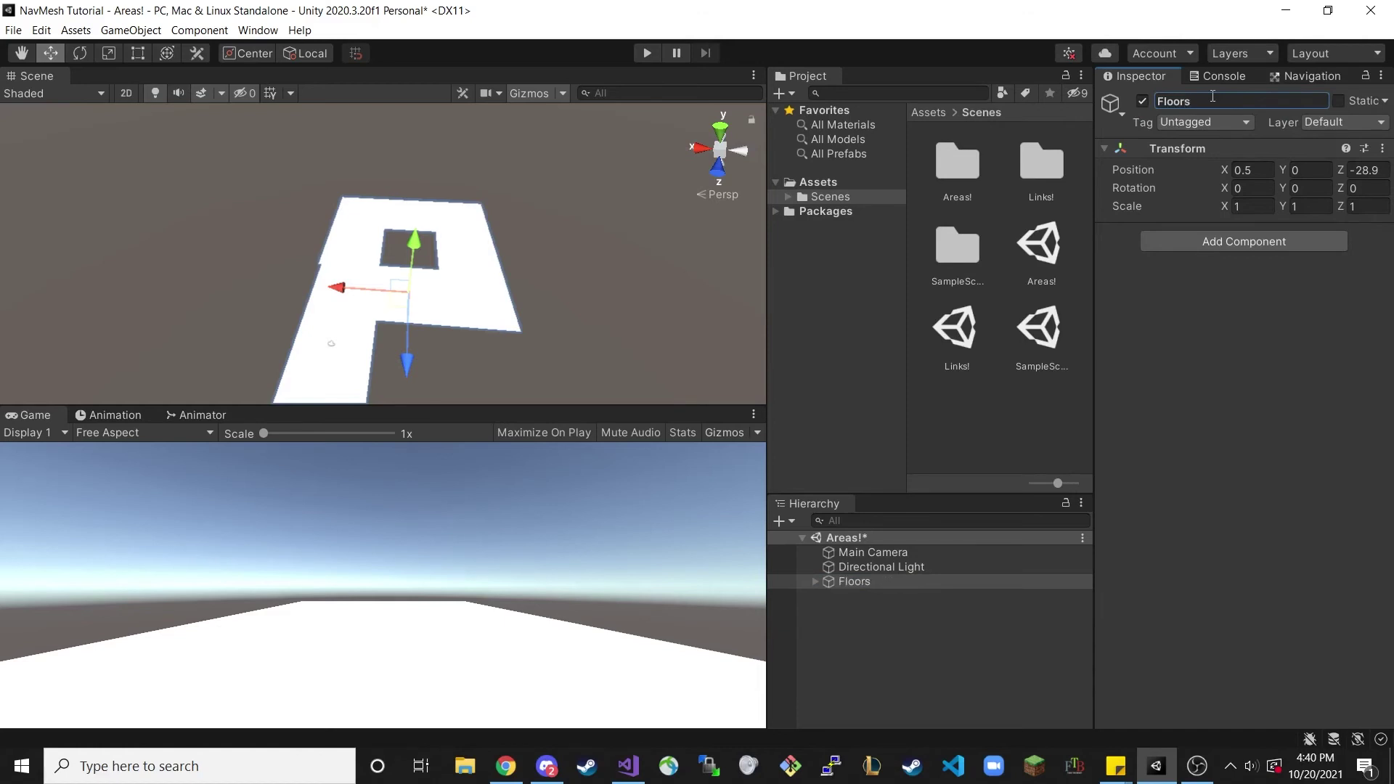
- Add a cube at the root of the scene and name it Agent
click(569, 245)
right_drag(569, 246, 607, 305)
right_click(856, 619)
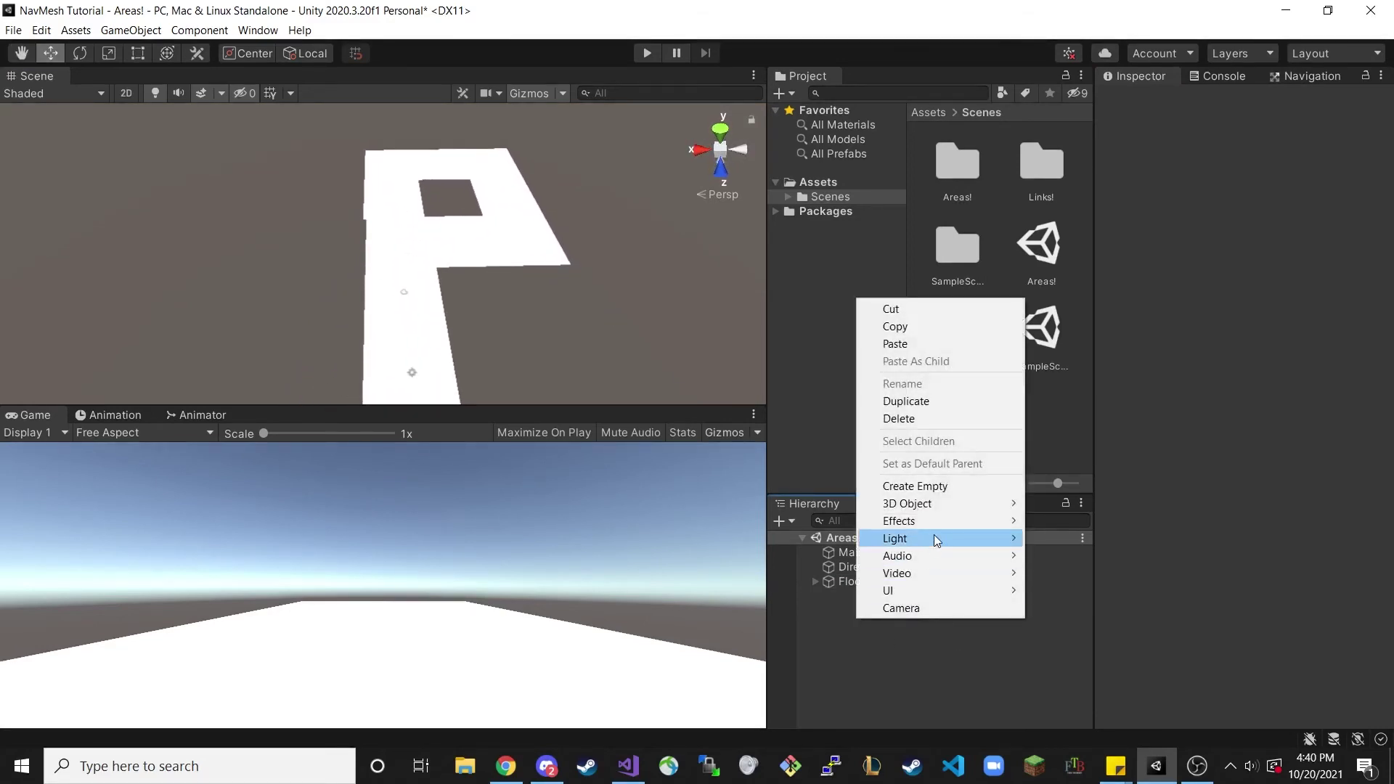
mouse_move(935, 504)
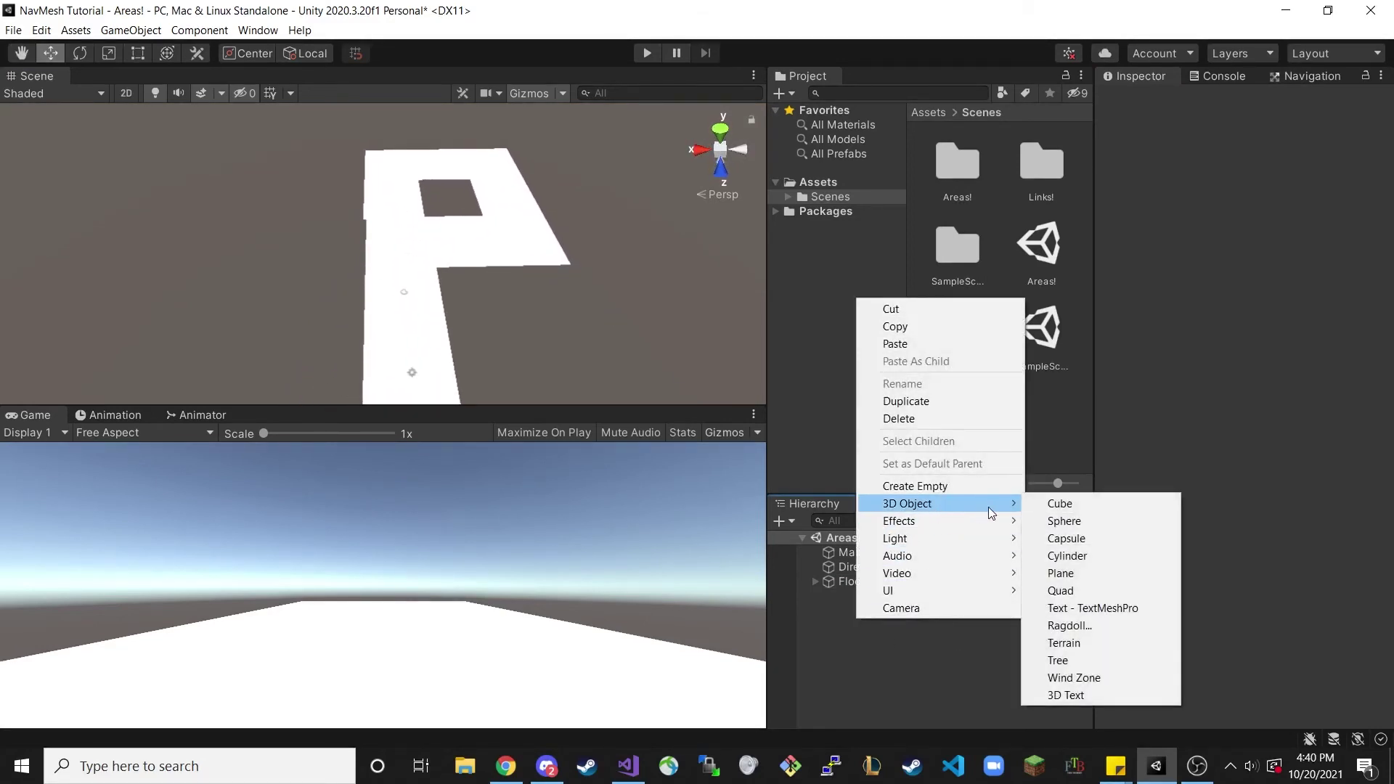
click(1071, 505)
text(Agent)
key(Return)
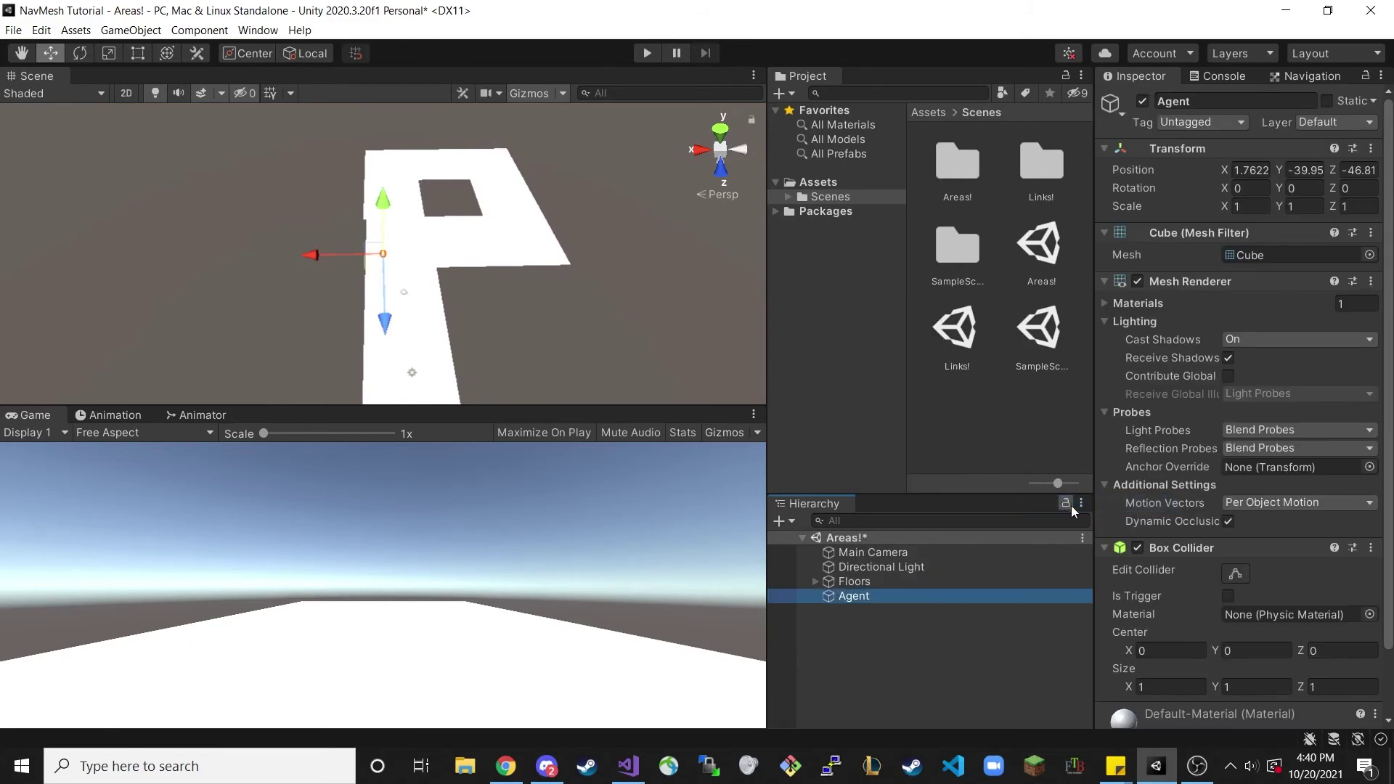
- Add a Nav Mesh Agent component to the Agent cube
scroll(1177, 596, down, 2)
click(1243, 707)
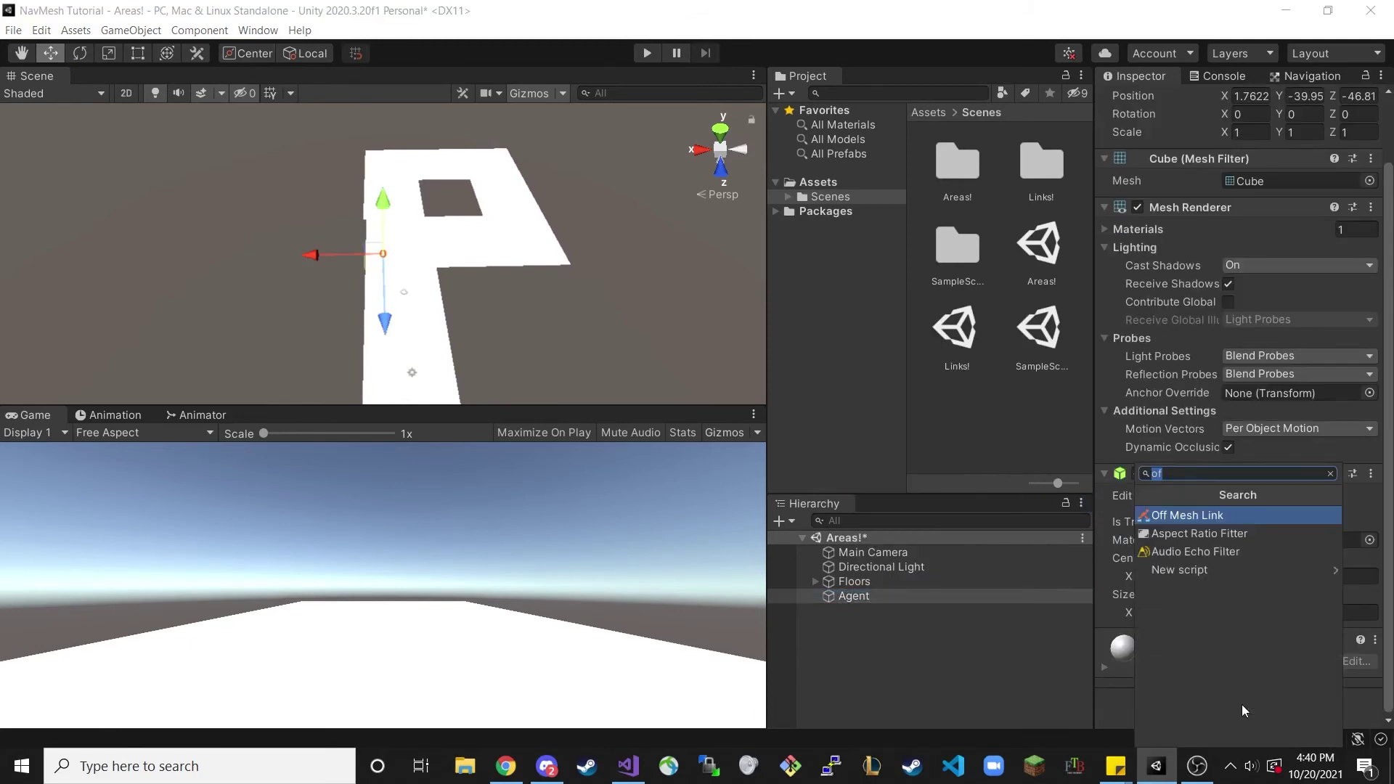
text(nav)
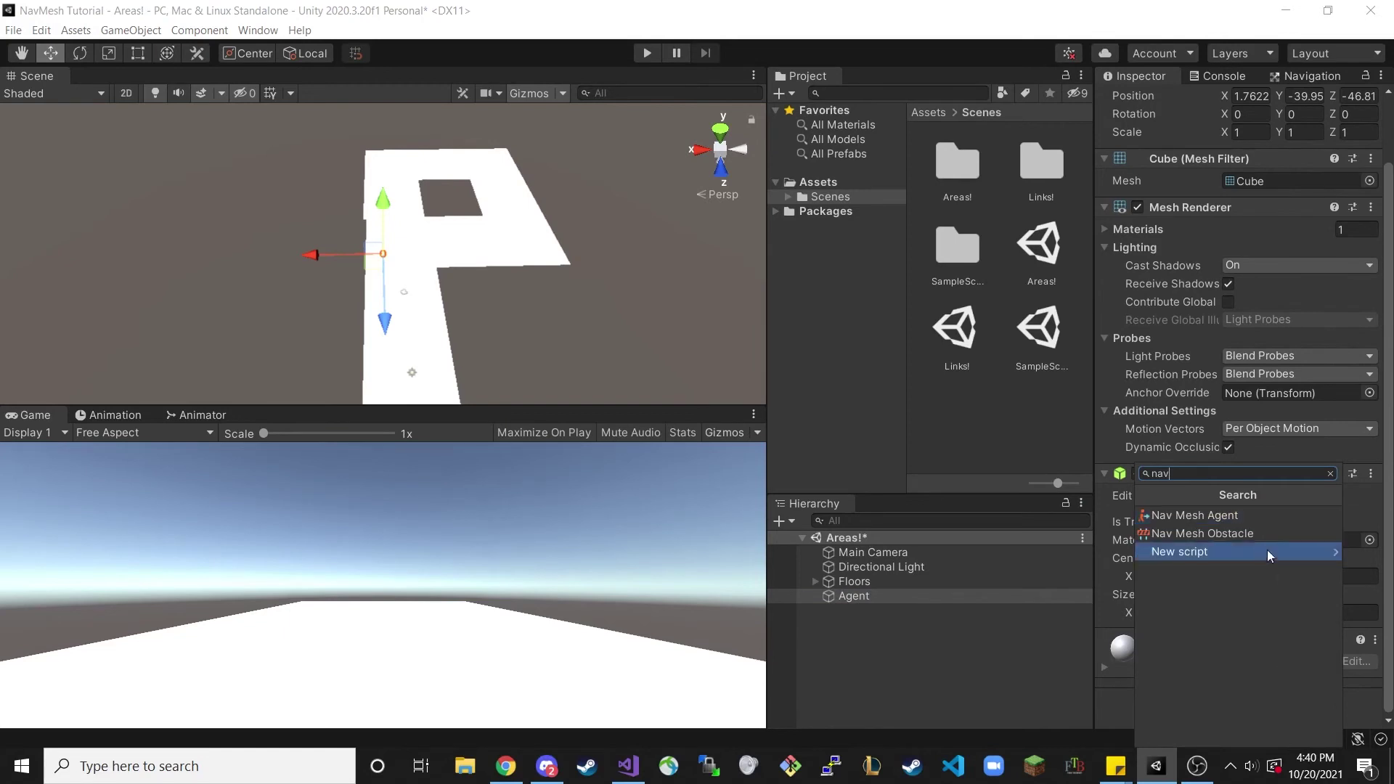
click(1235, 515)
scroll(1246, 501, down, 5)
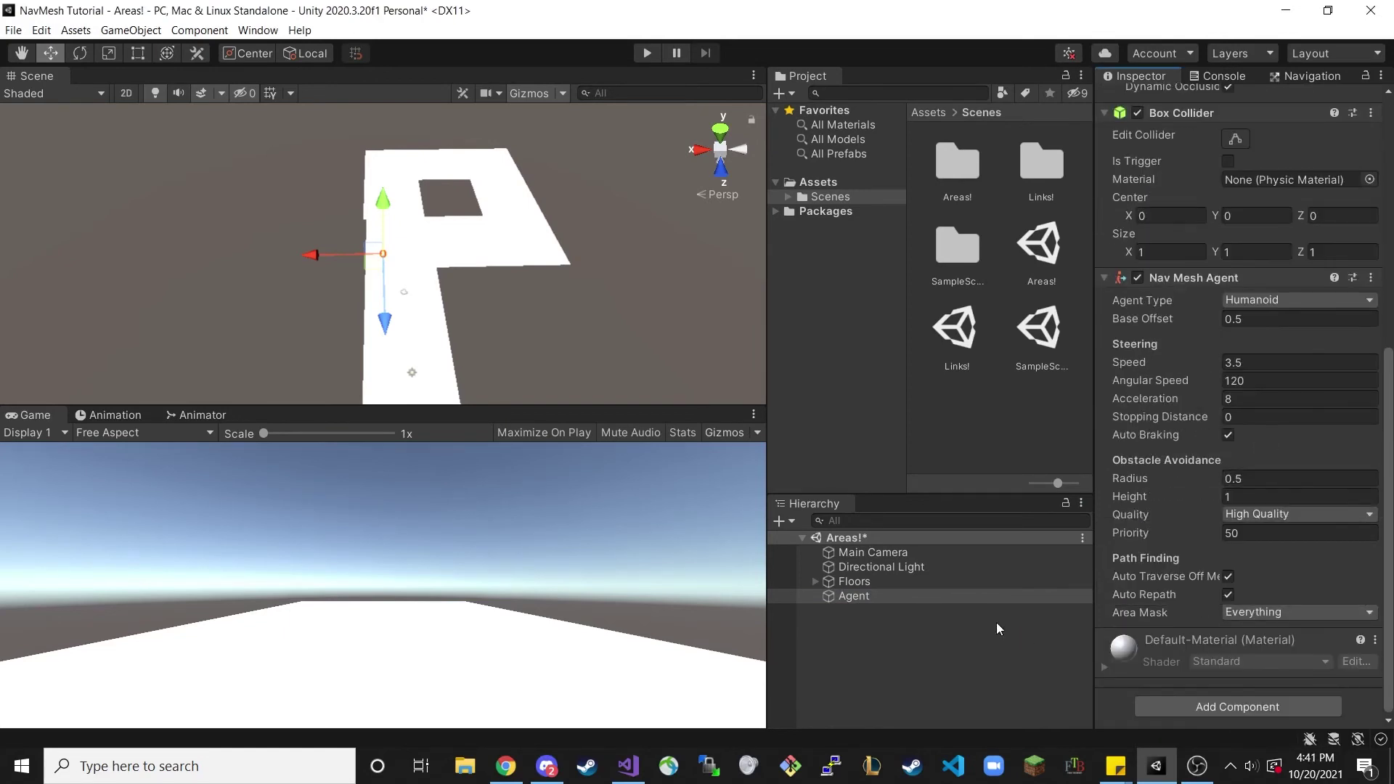
- Attach the SimpleMove script to Agent and apply the AgentMat material to it
click(820, 182)
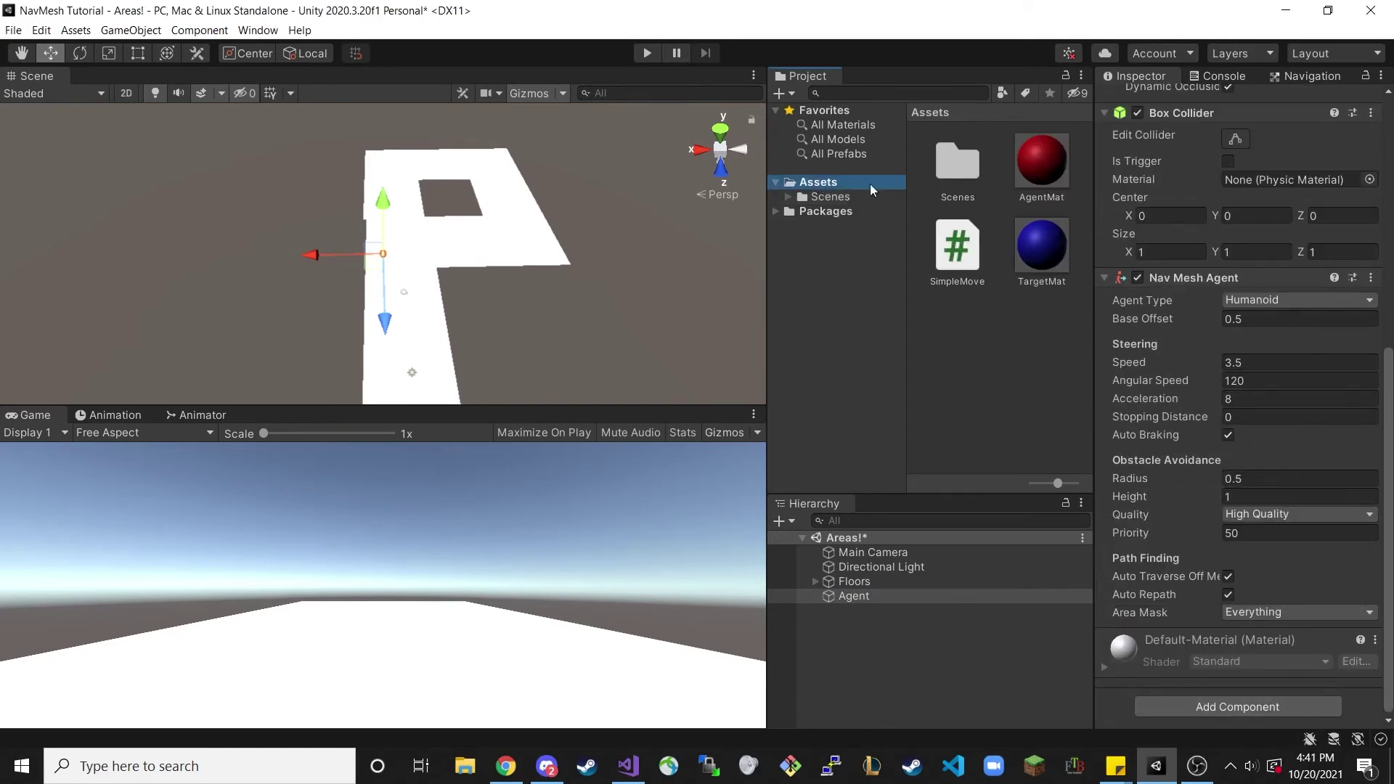
drag(964, 263, 865, 602)
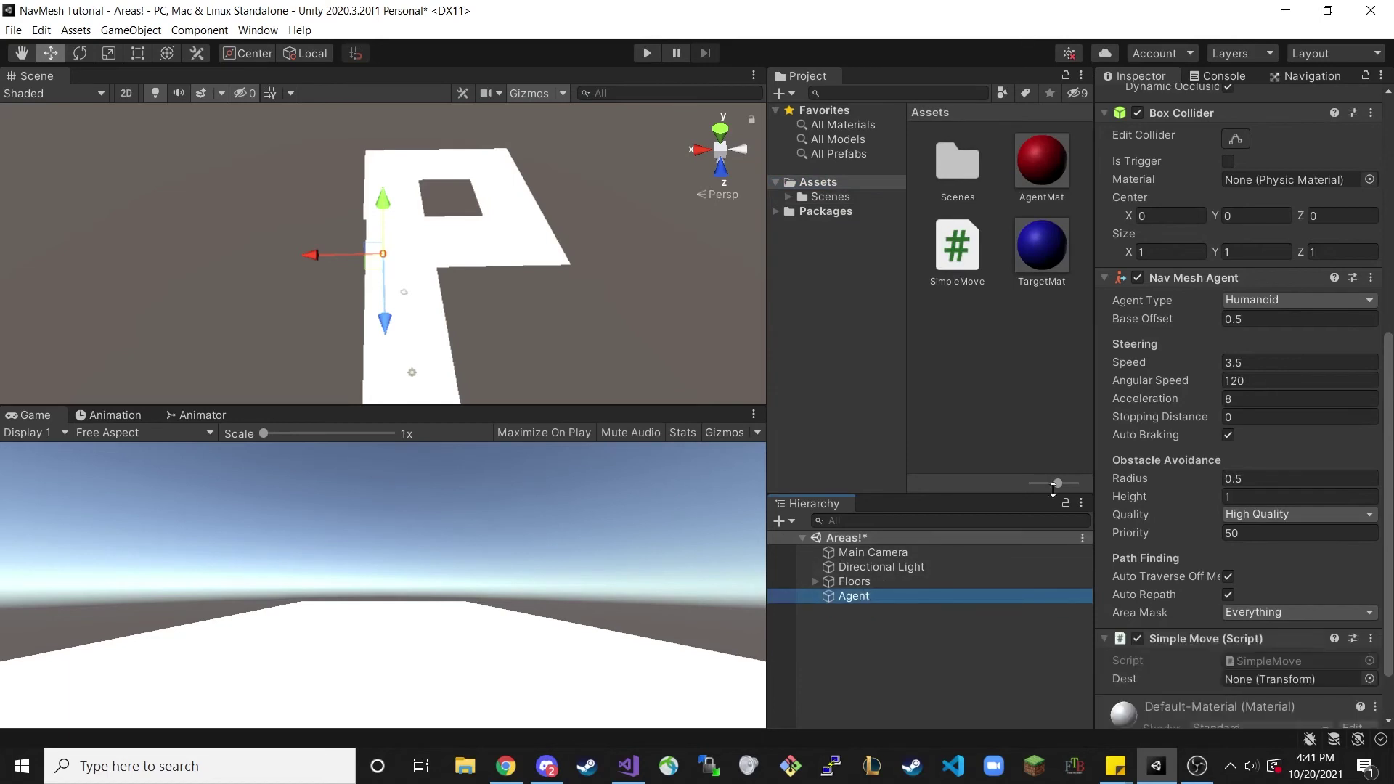
drag(1052, 151, 865, 601)
- Reset Agent's transform to the origin and raise it above the floor to a Y position of about 0.86
click(1133, 73)
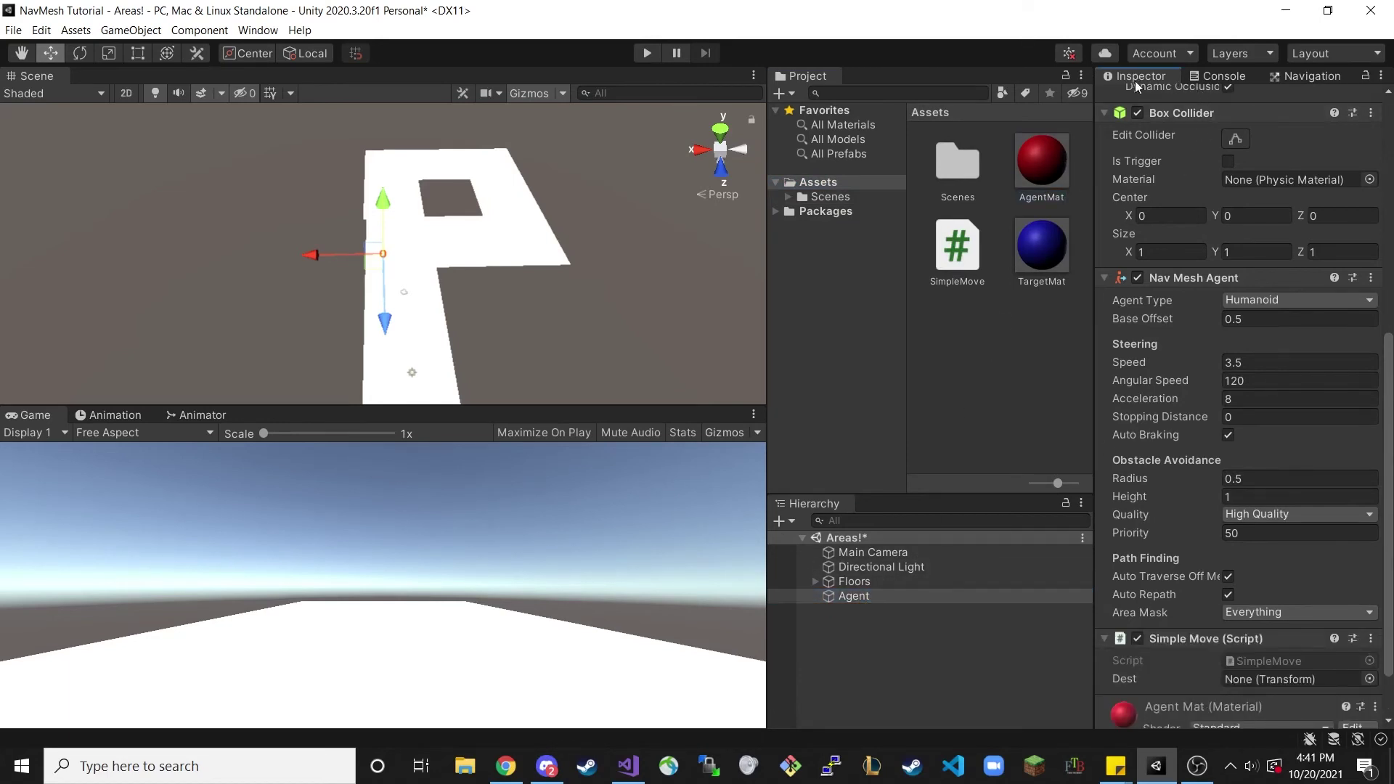
scroll(1183, 152, up, 10)
click(1371, 148)
click(1241, 166)
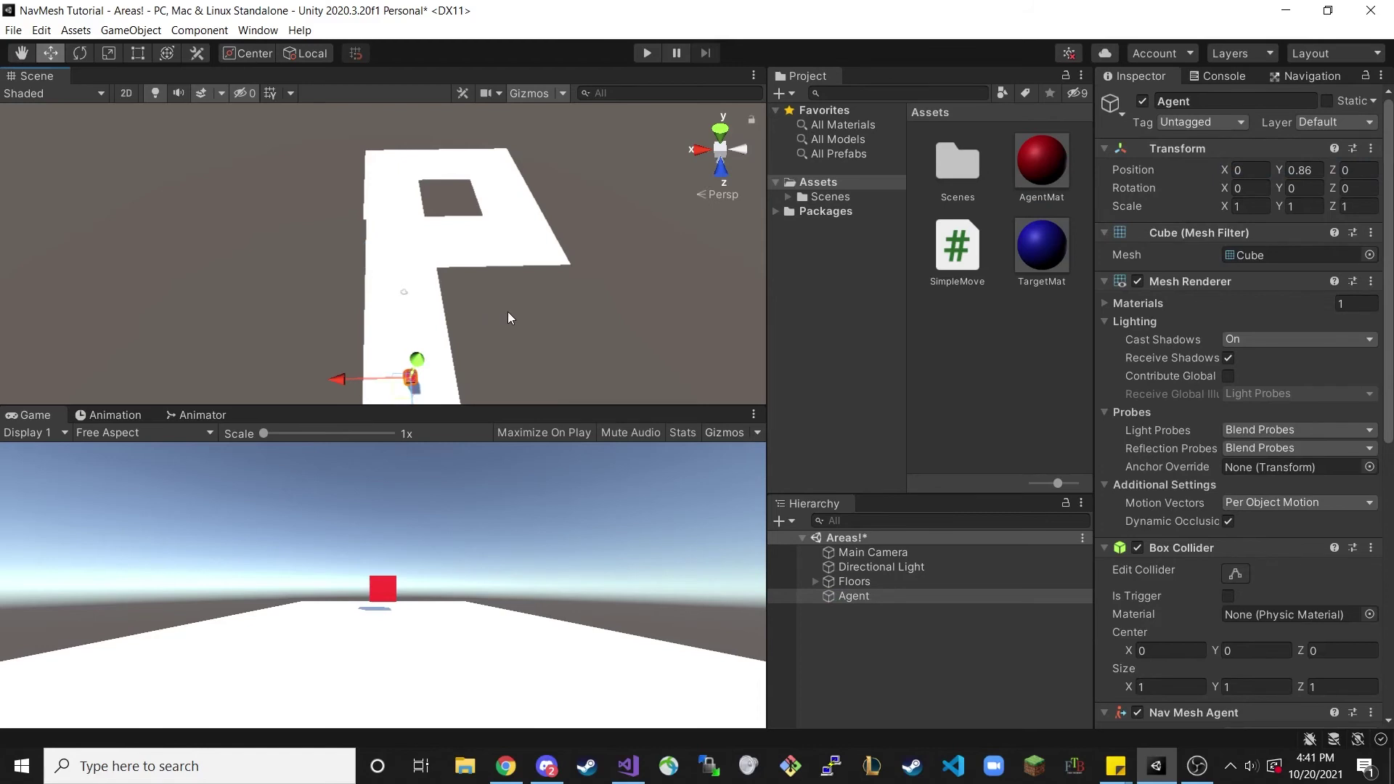
- Add a sphere to the scene and name it Target
click(881, 631)
right_click(882, 631)
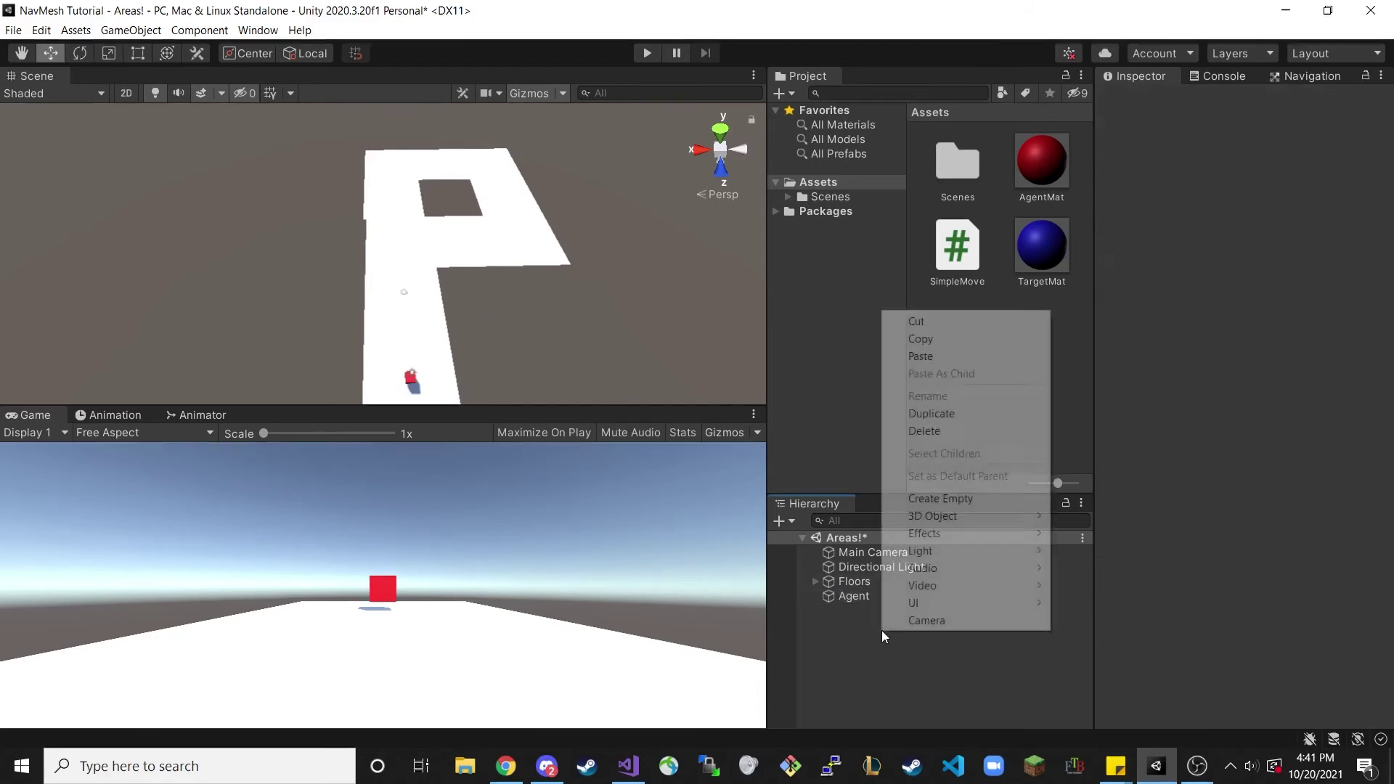
mouse_move(955, 517)
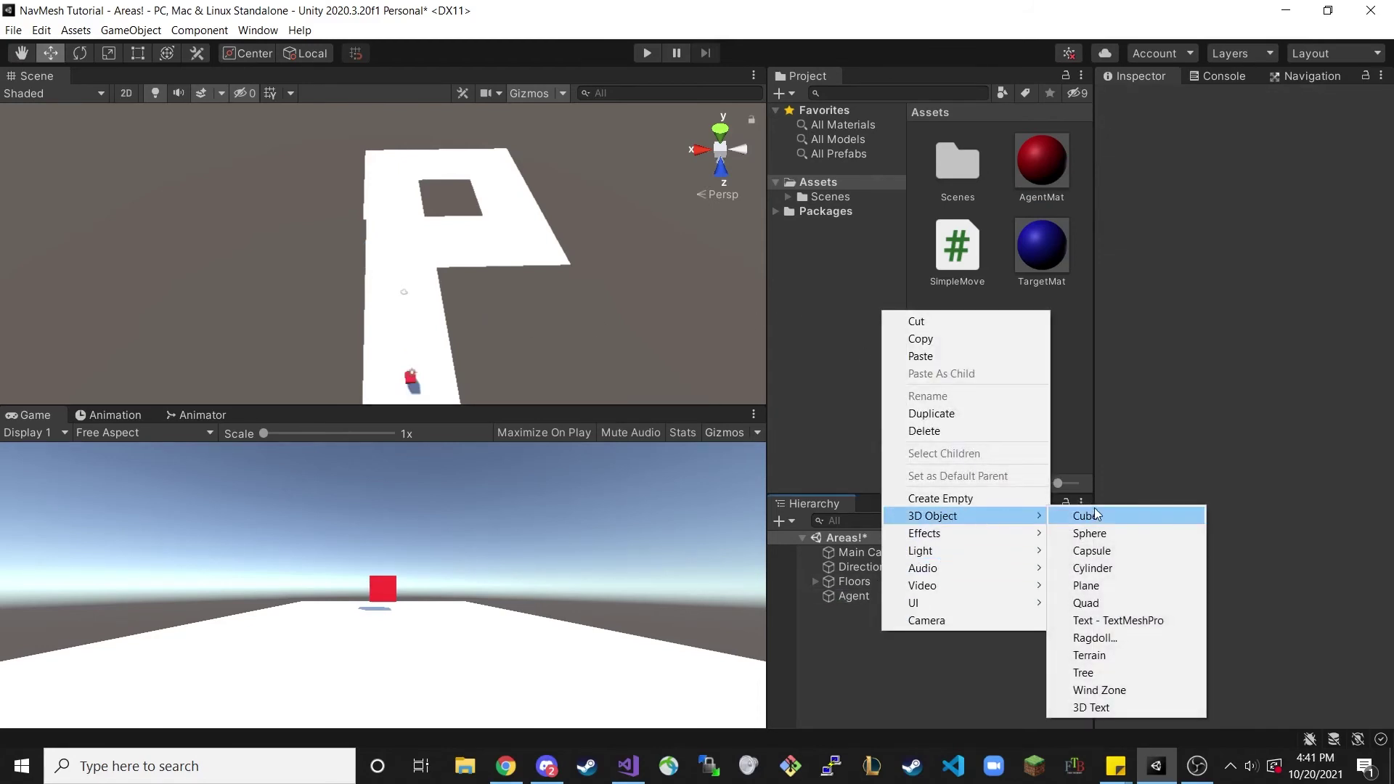
click(1098, 533)
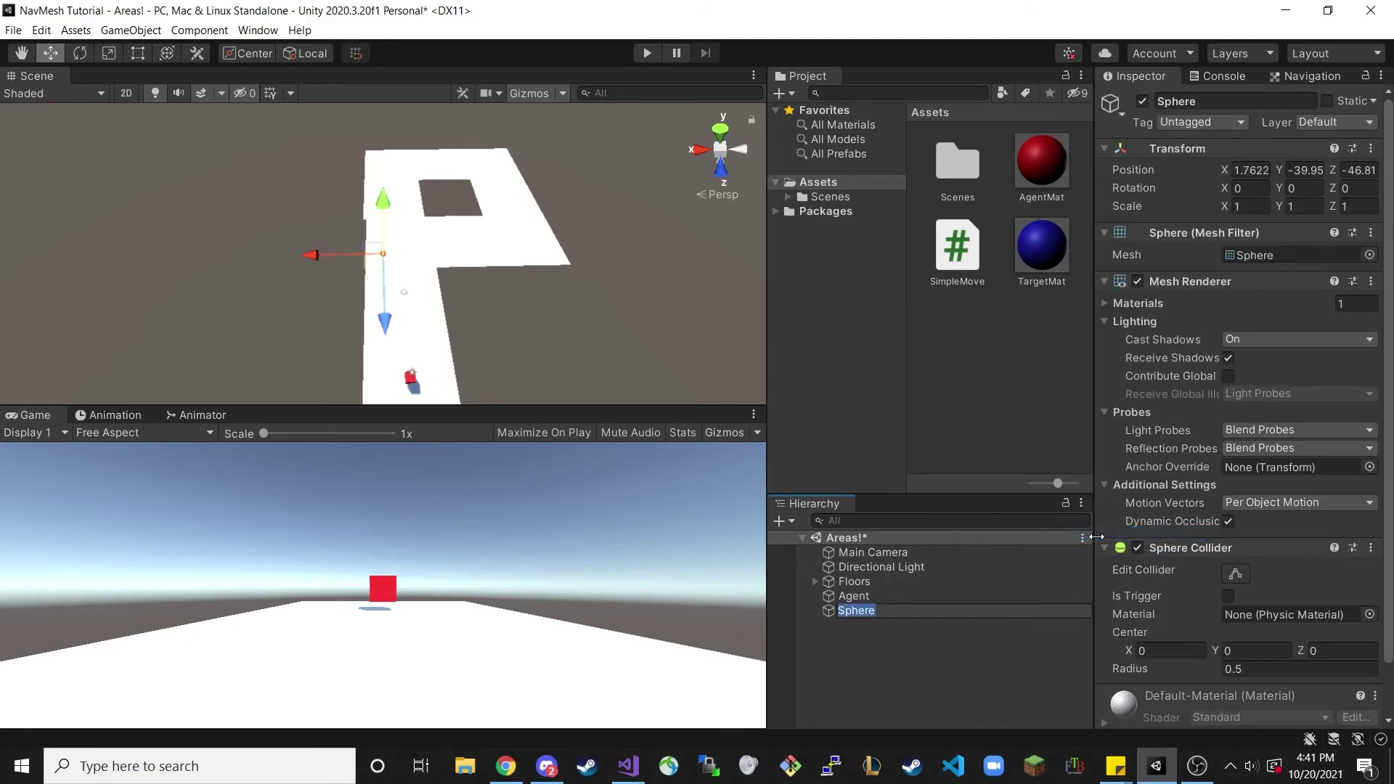
key(BackSpace)
text(Target)
key(Return)
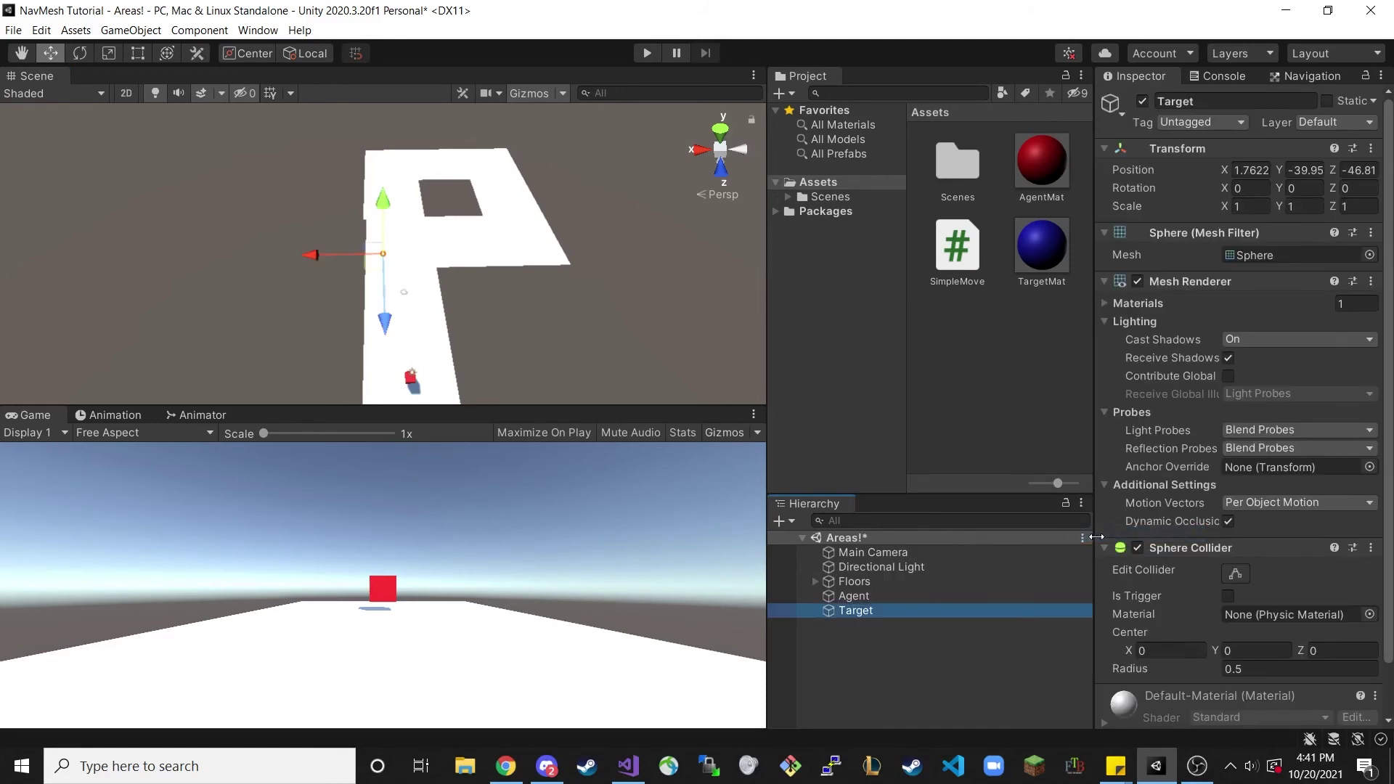
- Reset Target's transform and place it beyond the square opening at about X -21.5, Y 0.91, Z -29.97
click(1371, 148)
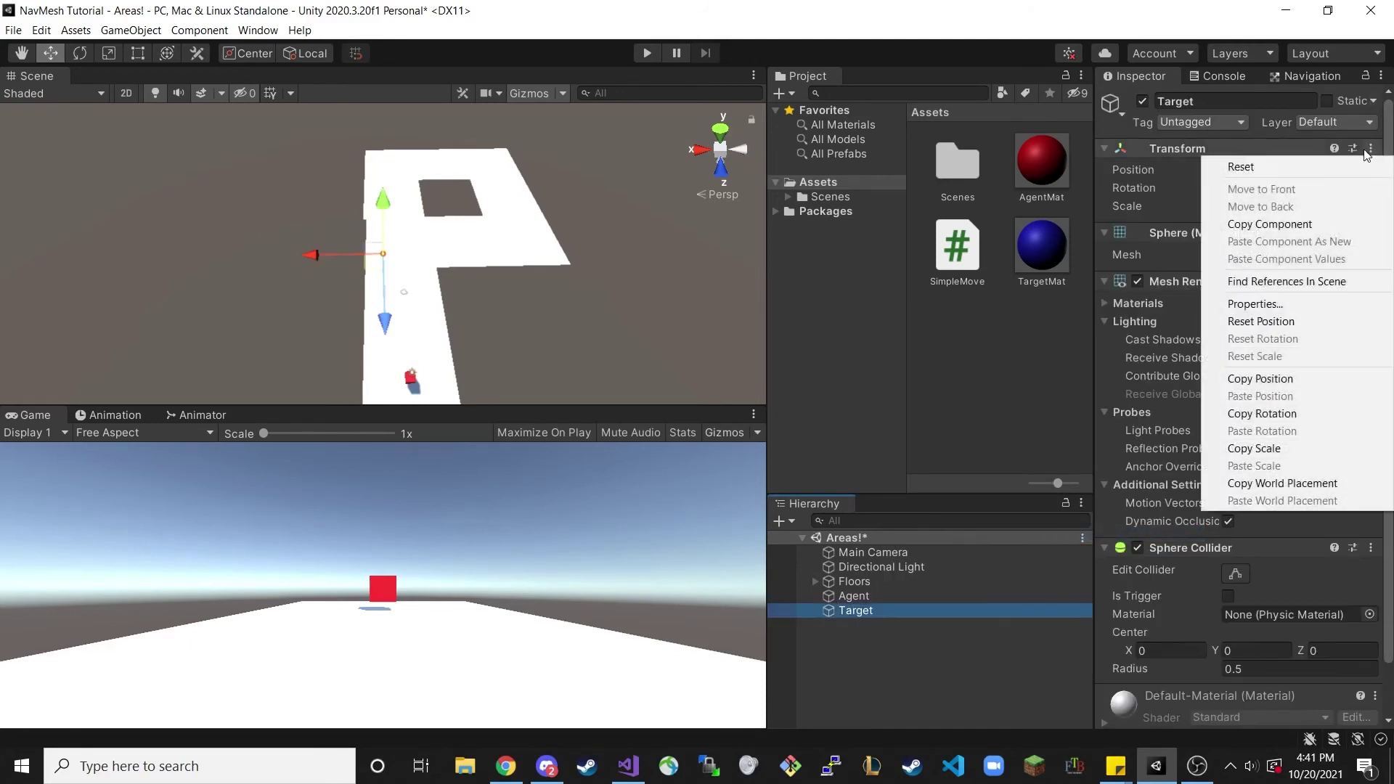
click(1249, 165)
drag(412, 392, 504, 180)
right_drag(525, 134, 612, 115)
scroll(601, 138, down, 5)
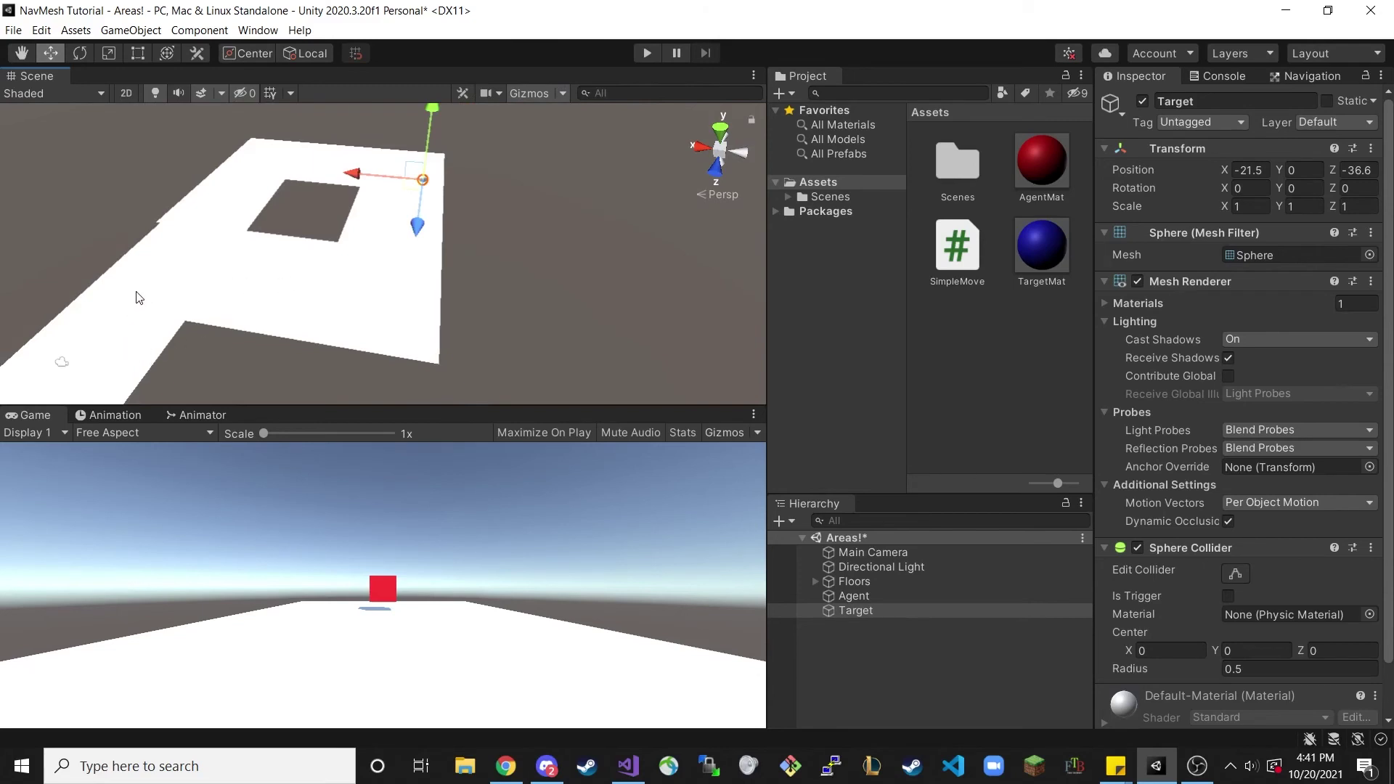
drag(416, 224, 414, 271)
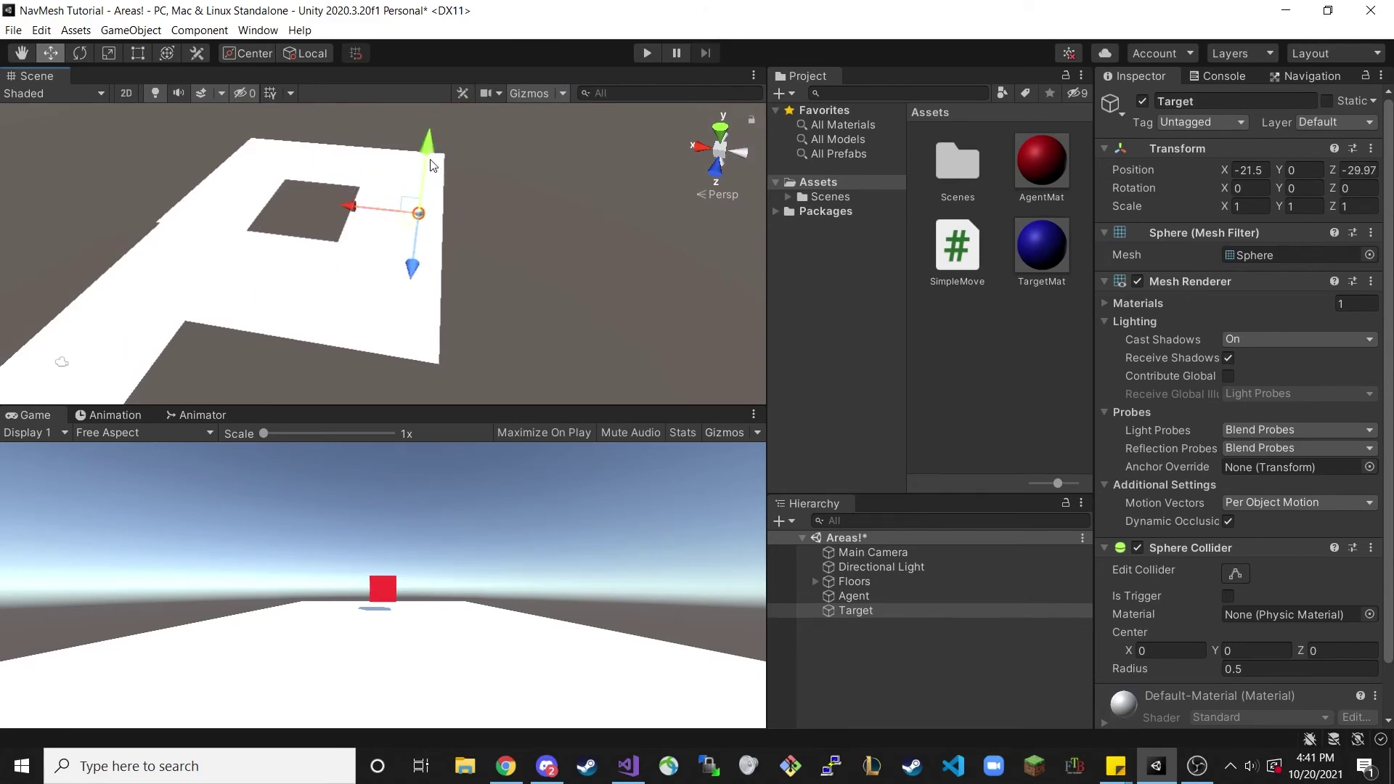
drag(427, 174, 433, 151)
- Apply the TargetMat material to Target and assign Target as the Dest of Agent's Simple Move script
drag(1071, 238, 863, 613)
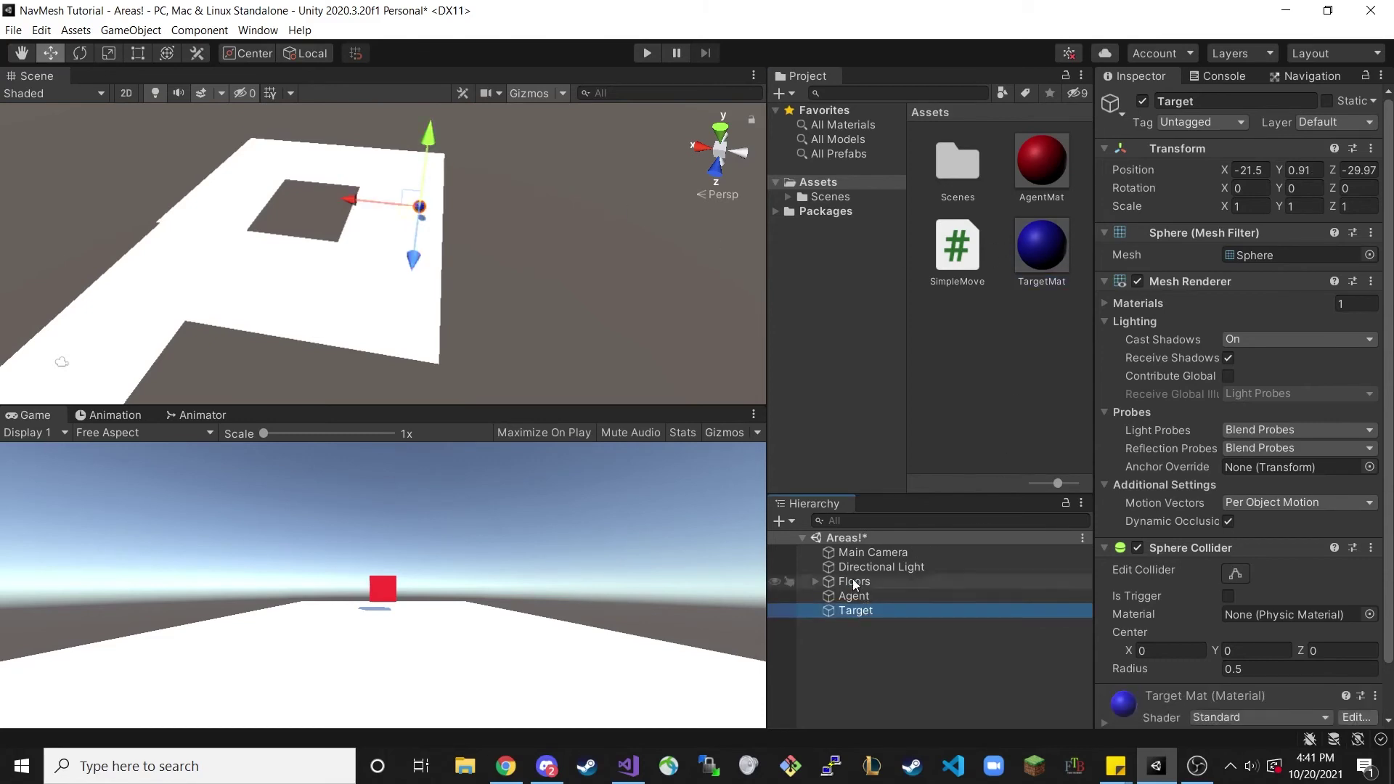
click(609, 298)
alt+drag(609, 298, 644, 170)
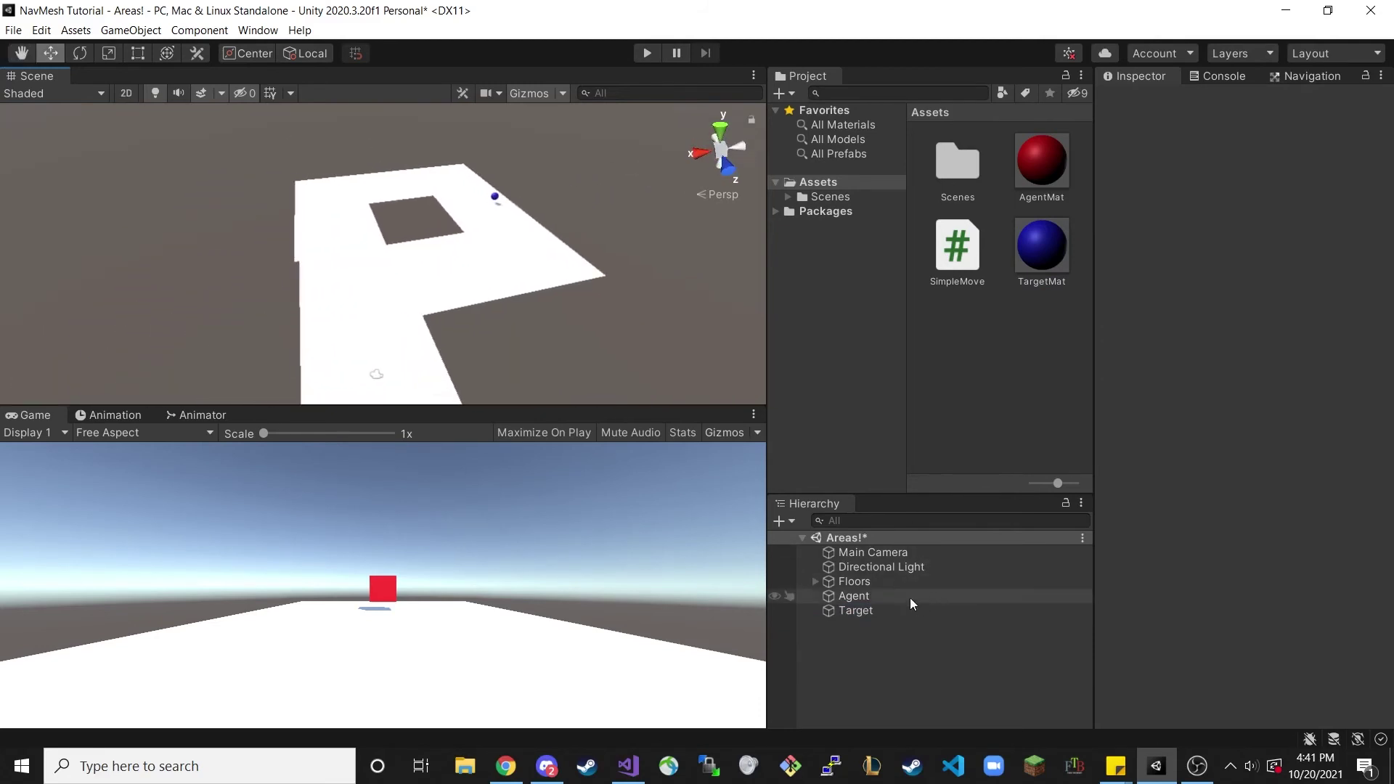
click(860, 596)
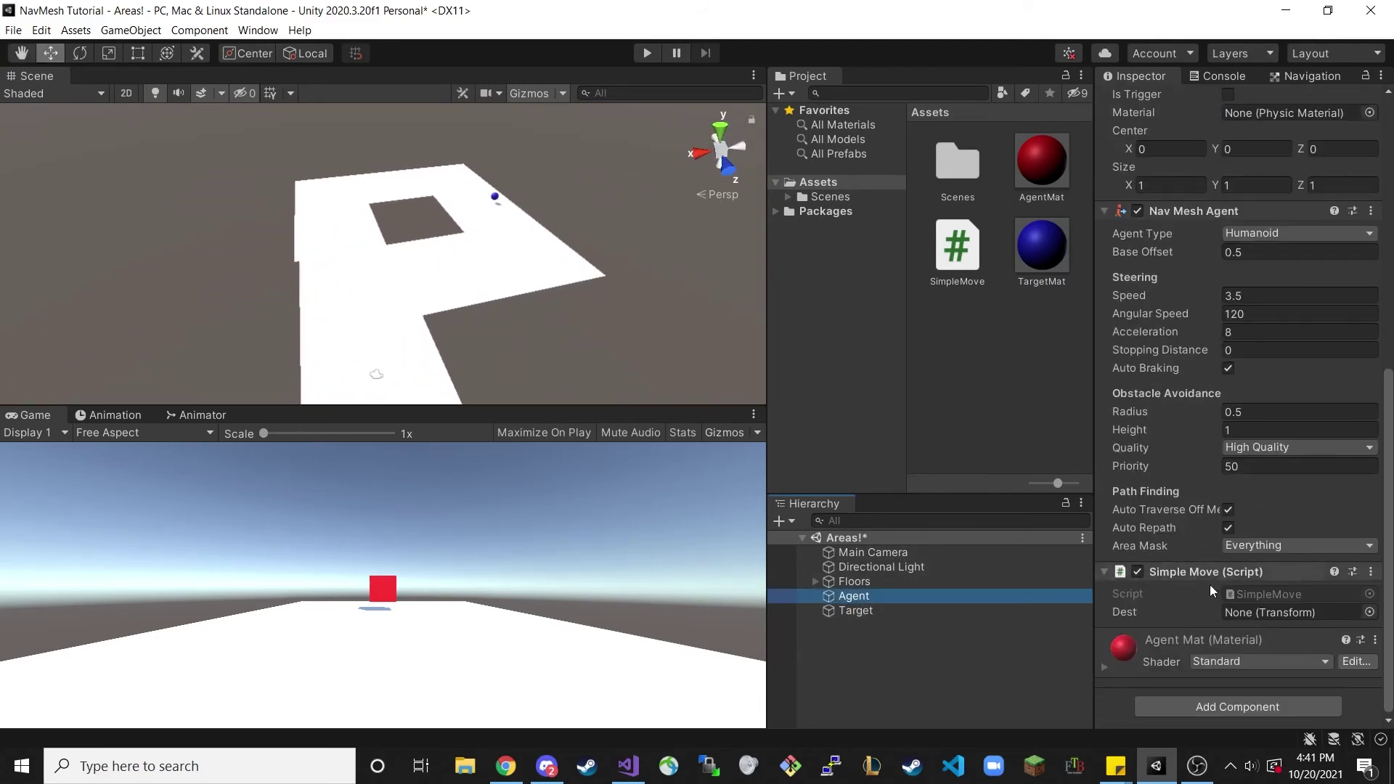
drag(862, 613, 1245, 614)
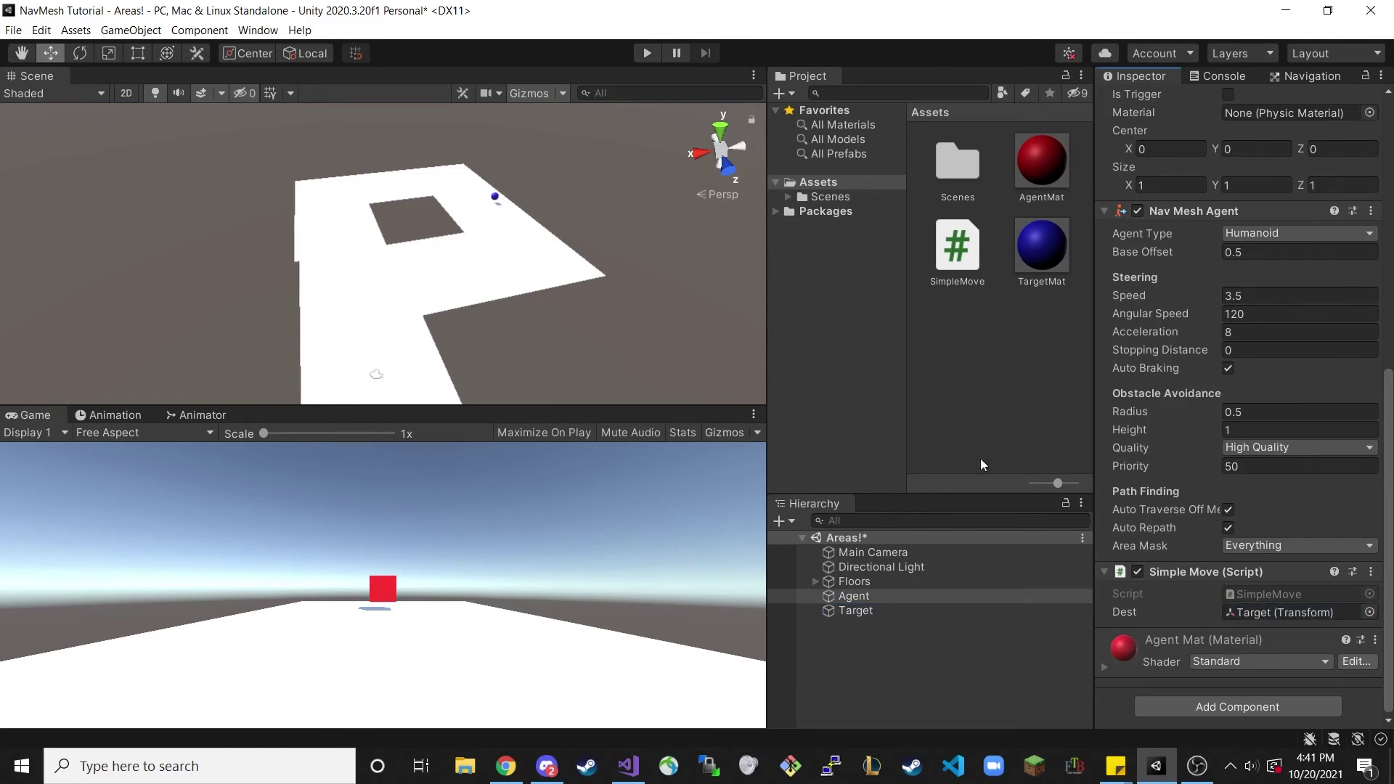
- Play the scene to watch which route Agent takes to Target, and stop the playback
alt+drag(634, 365, 469, 427)
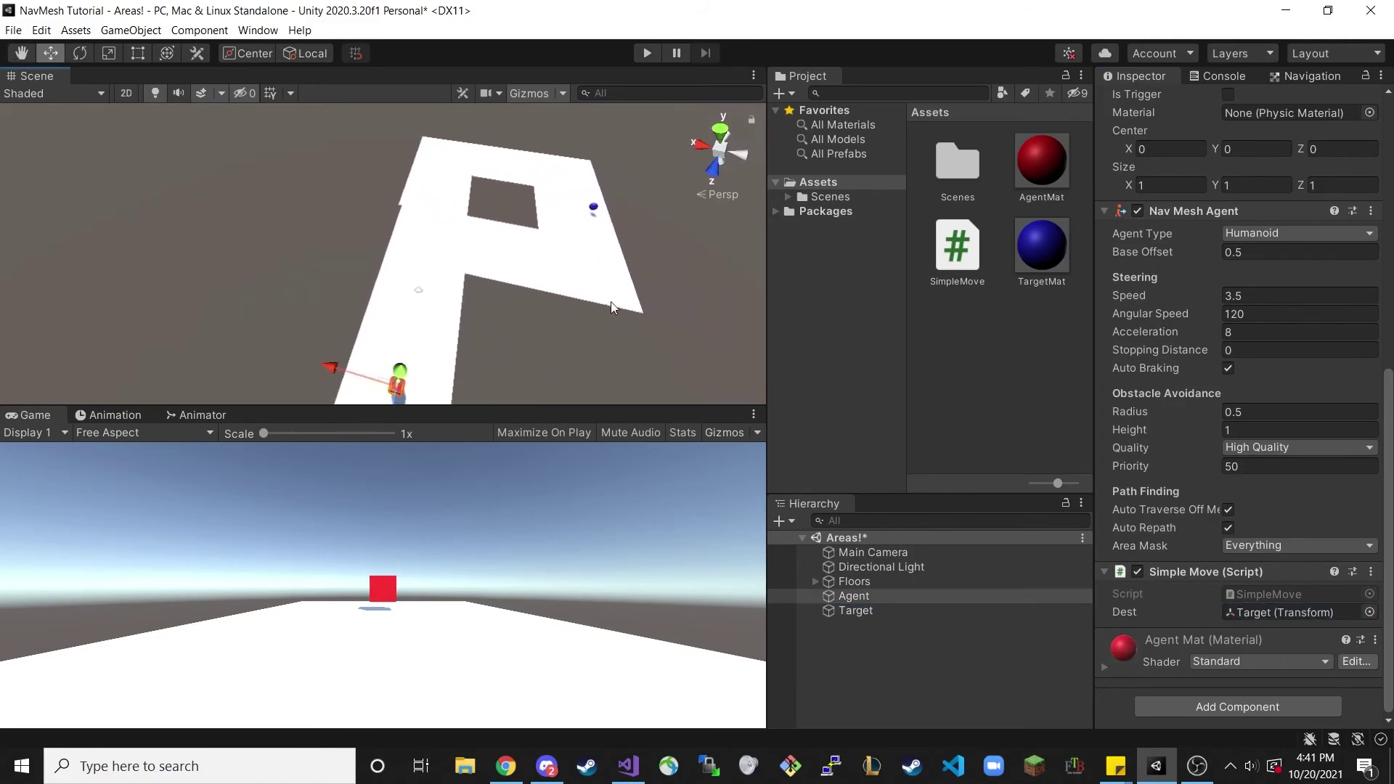
click(647, 53)
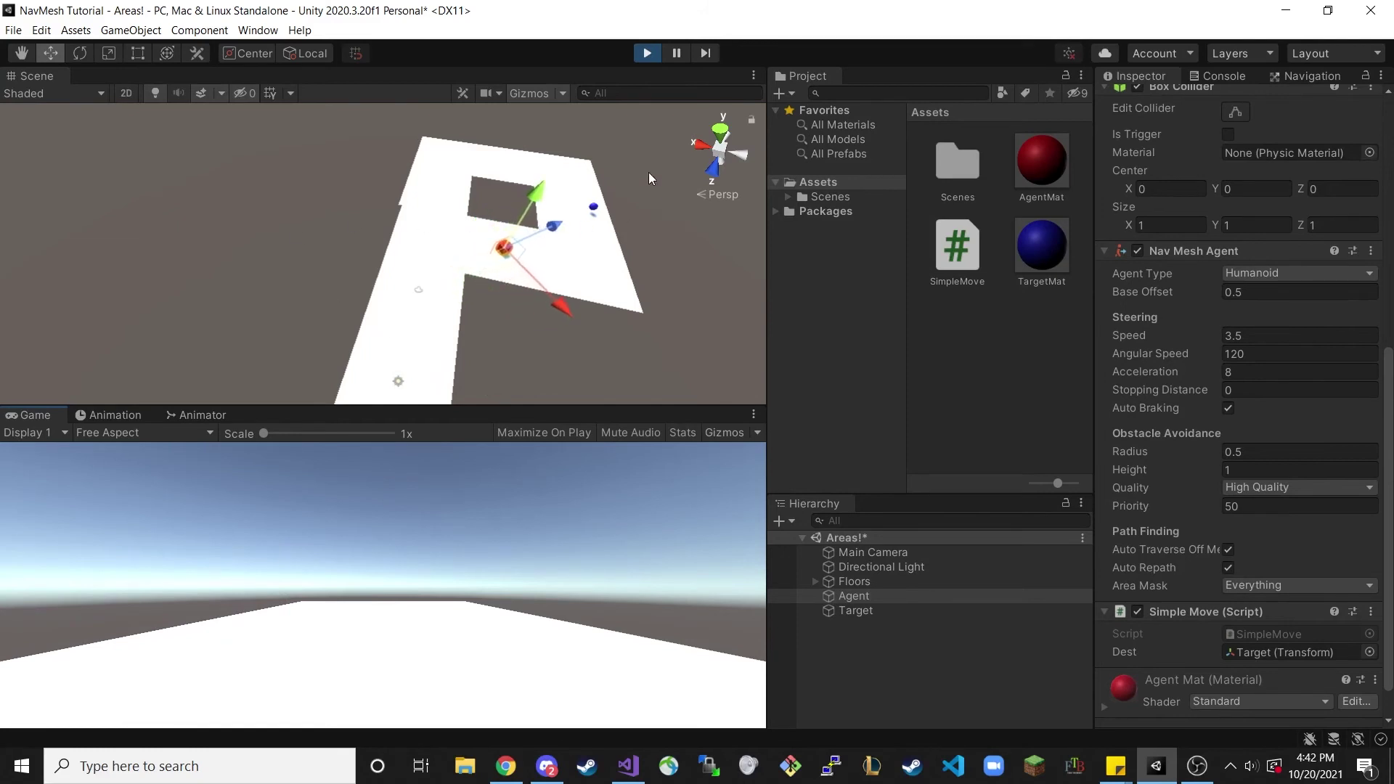
click(647, 53)
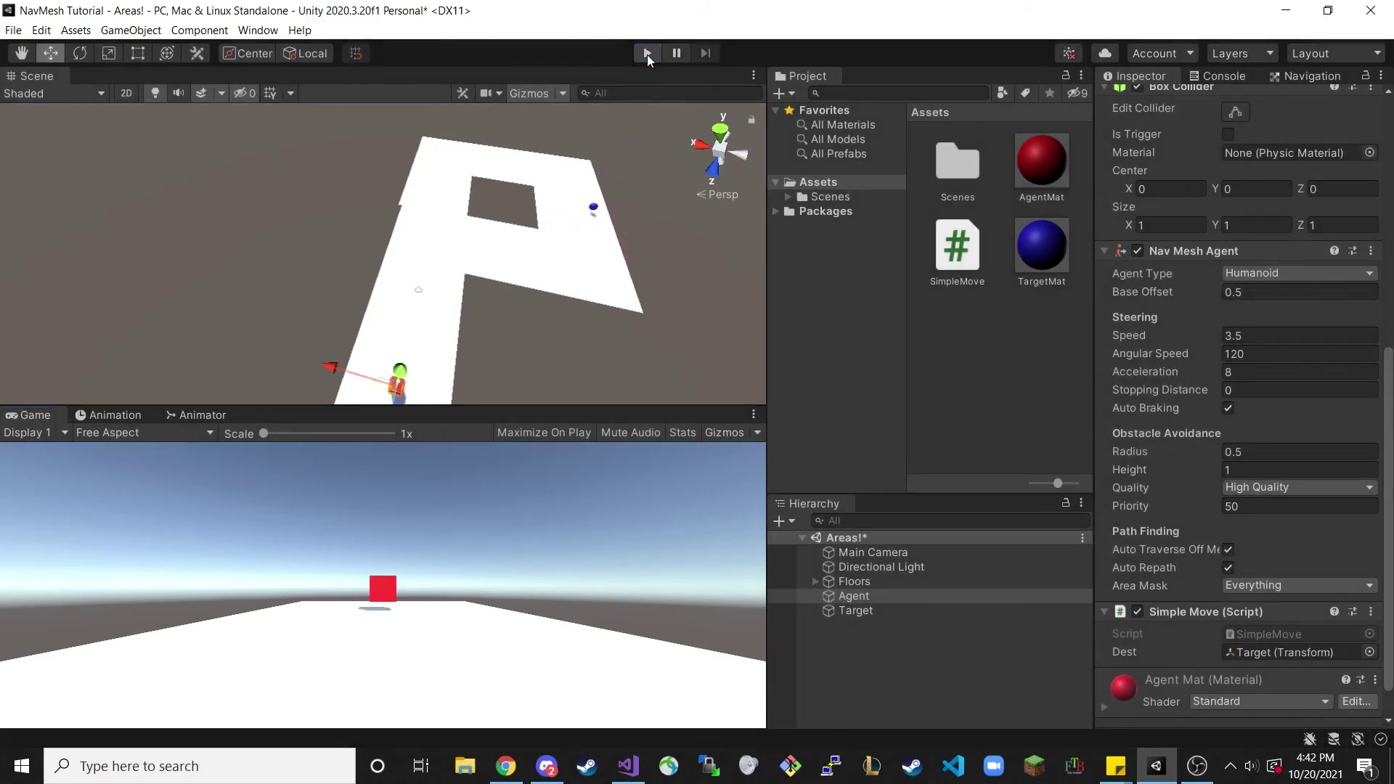
- Set the navigation area of Floor (3), the floor piece between the square opening and the inner corner, to Not Walkable
click(1314, 75)
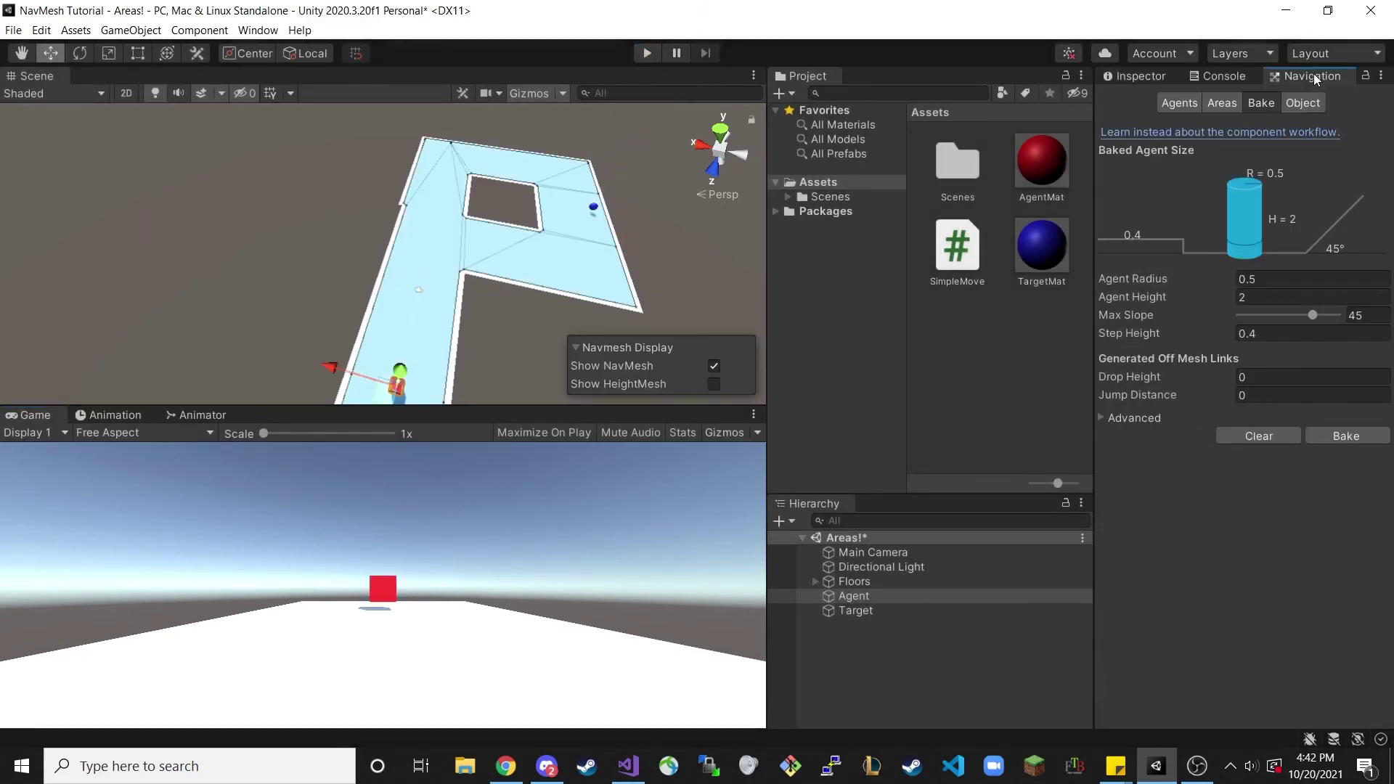
click(1209, 103)
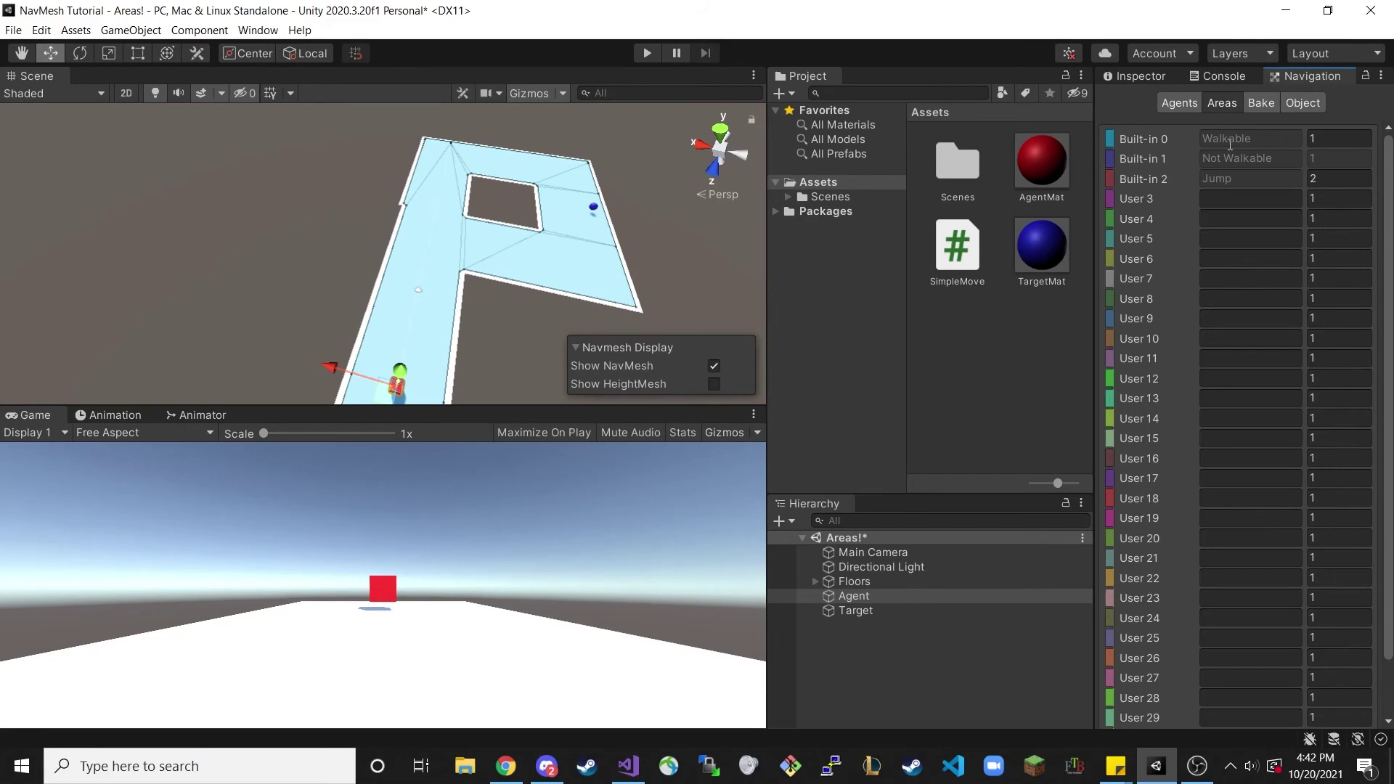
click(519, 251)
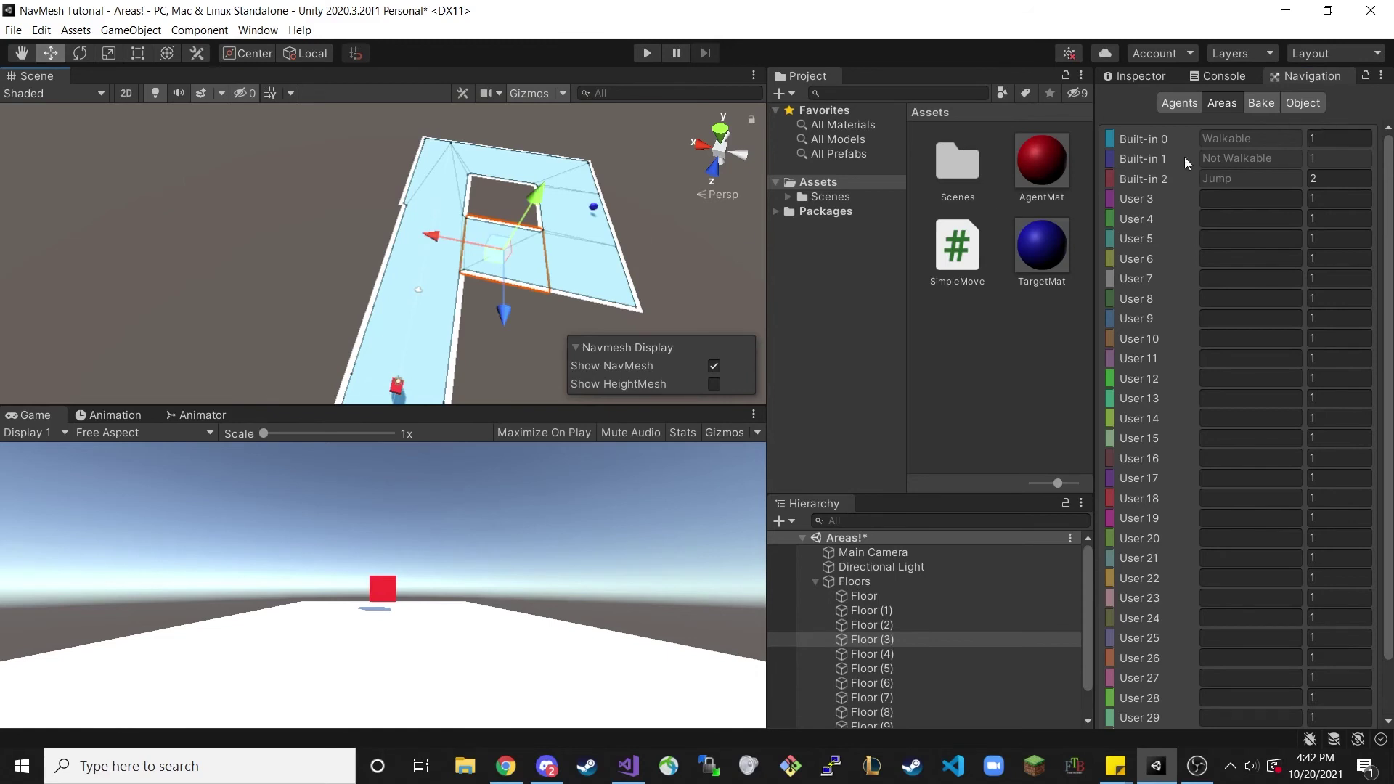
click(1305, 103)
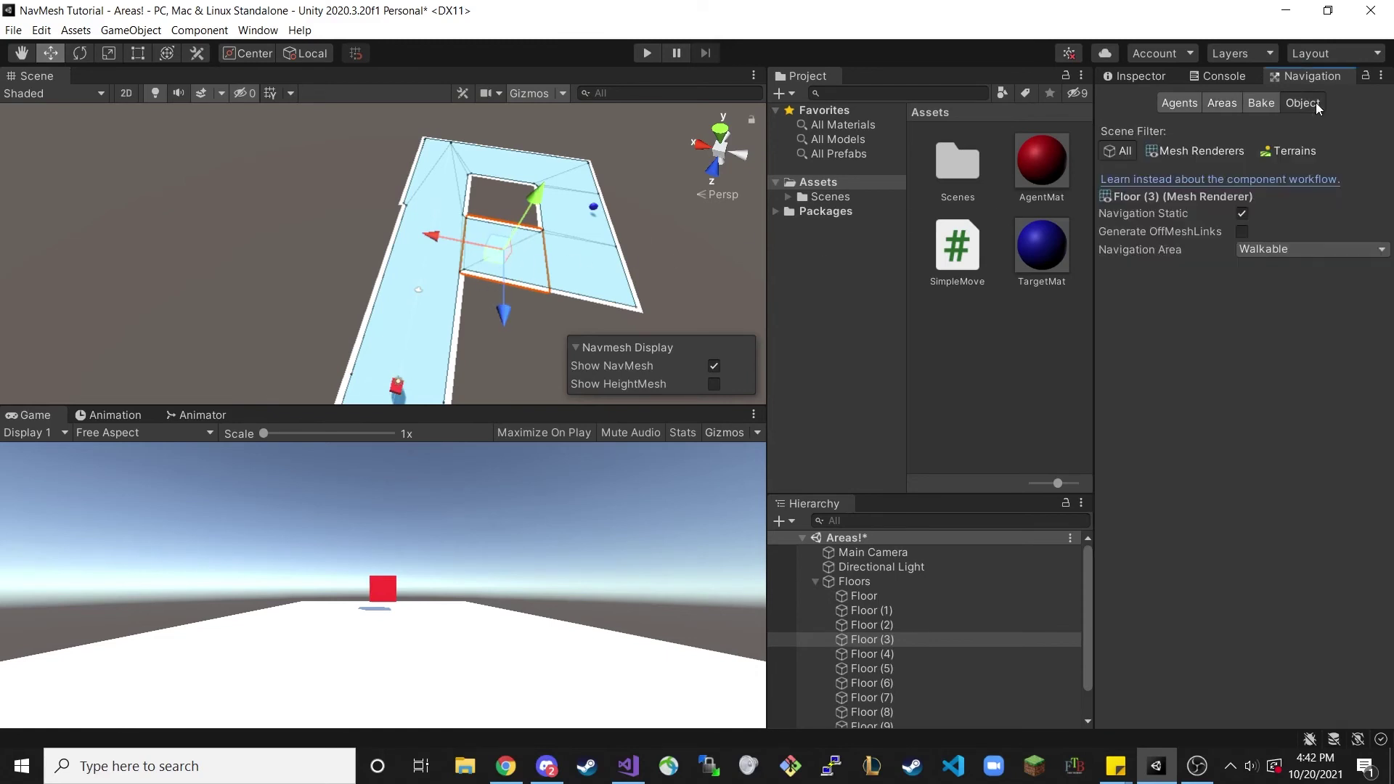
click(1280, 262)
click(1283, 284)
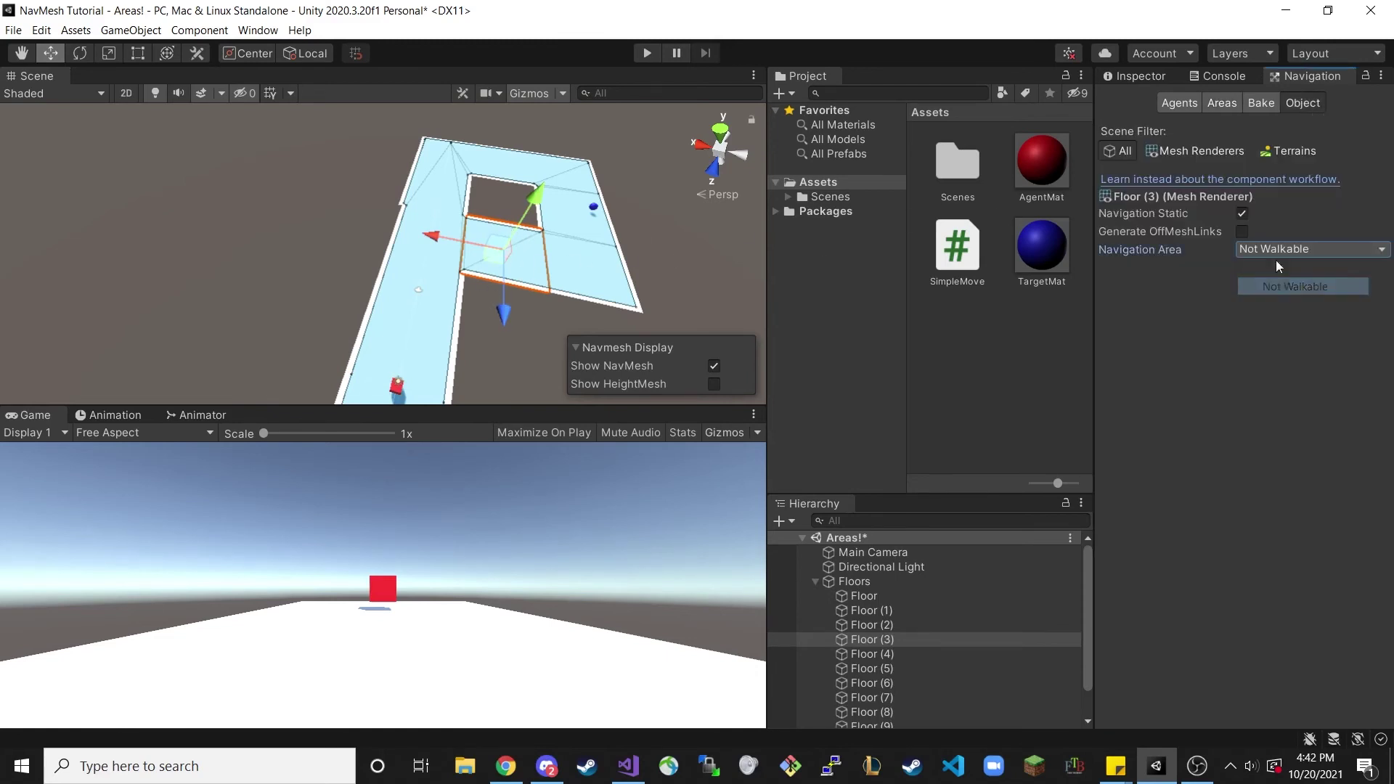
- Rebake the NavMesh with Floor (3) as Not Walkable, and play the scene to watch Agent's route before stopping
click(1260, 106)
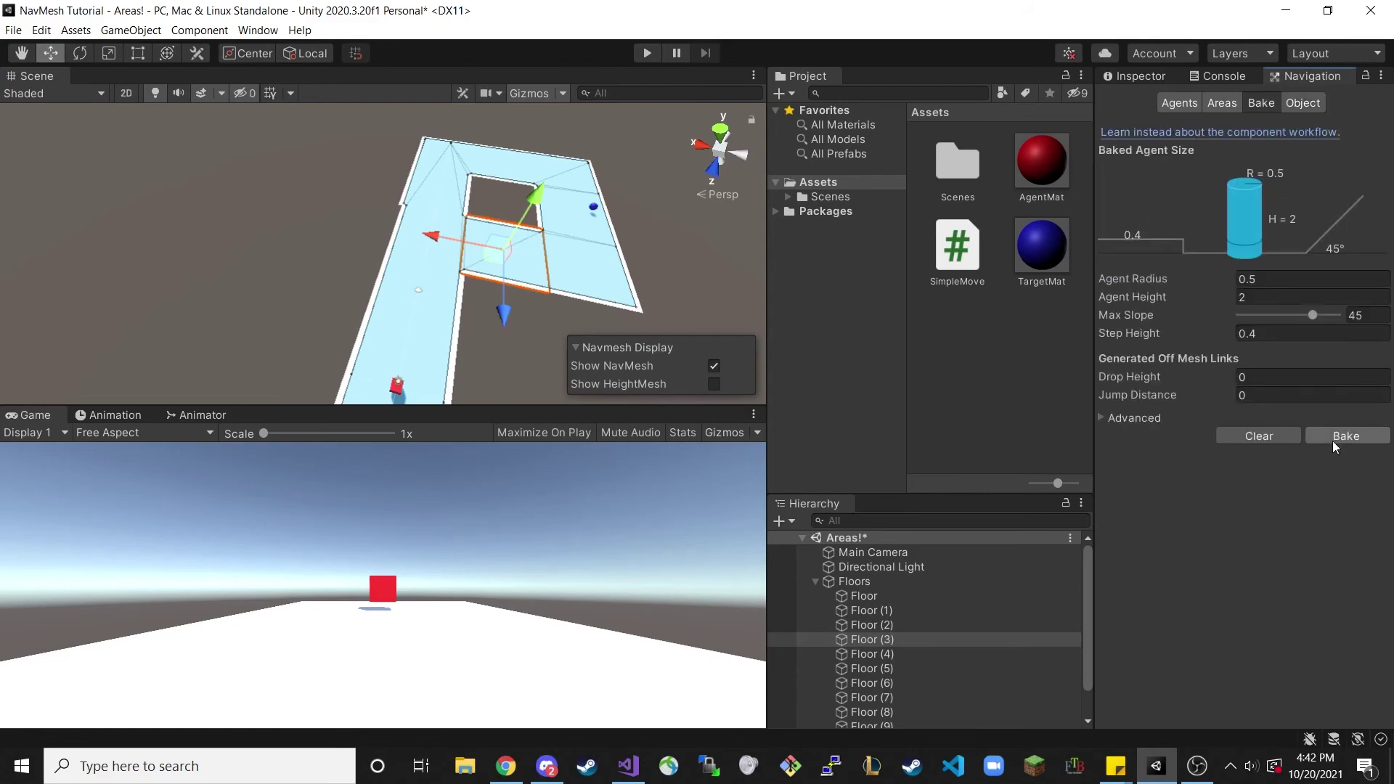
click(1332, 438)
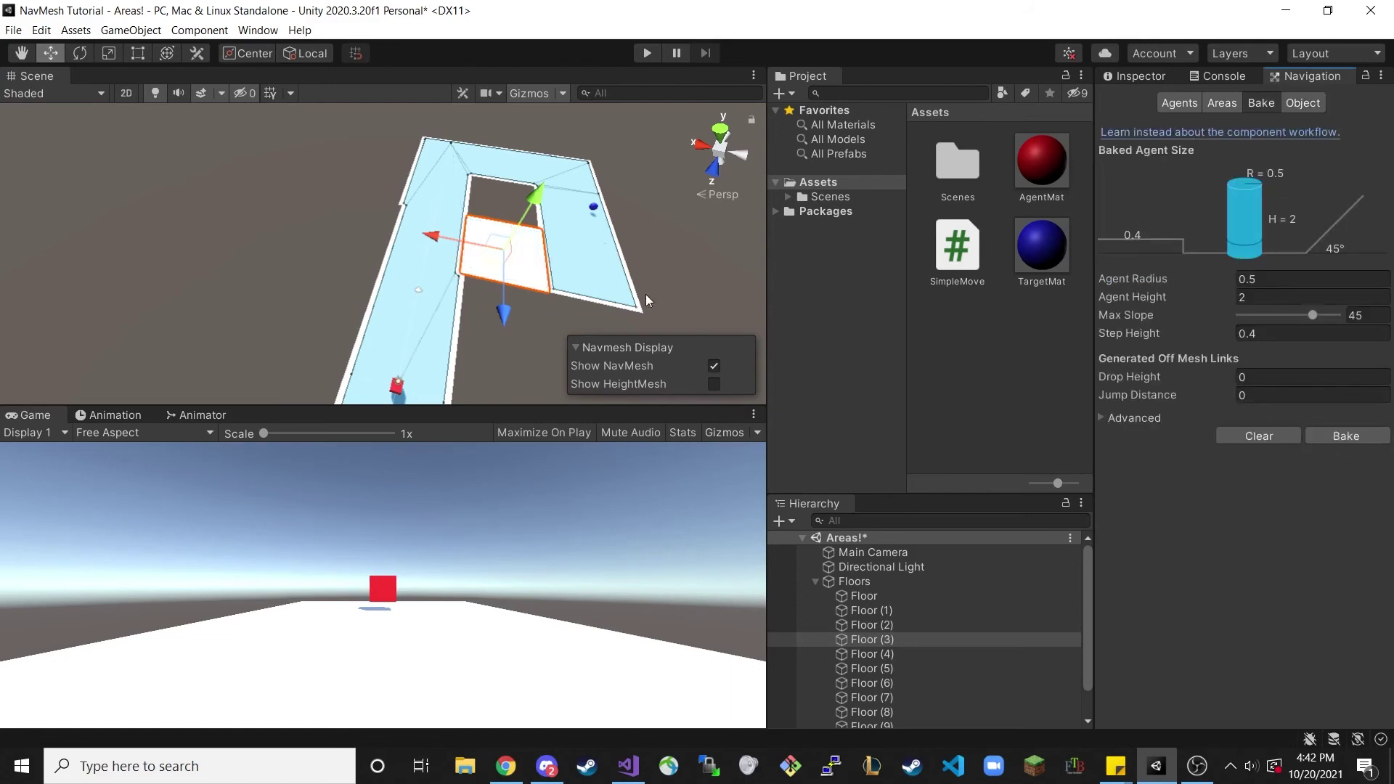
click(648, 54)
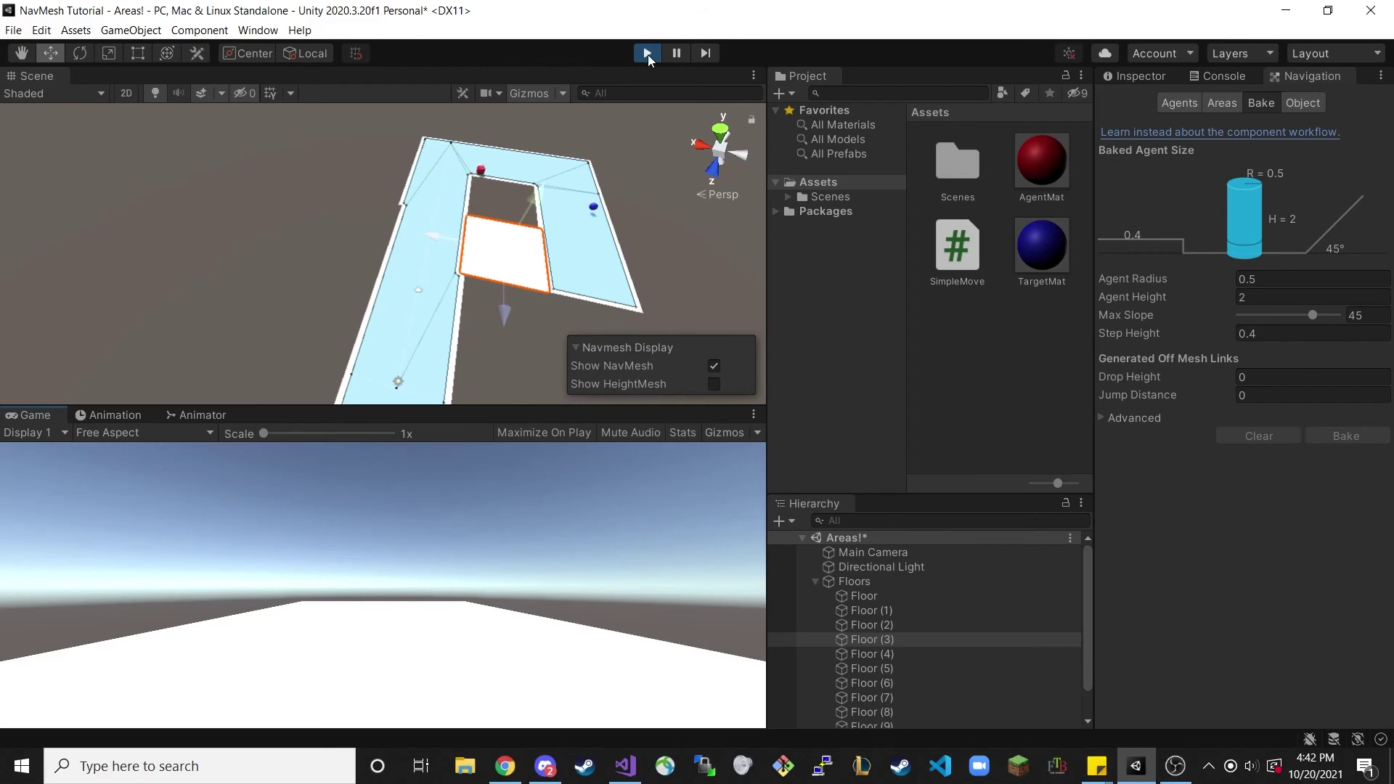
click(647, 54)
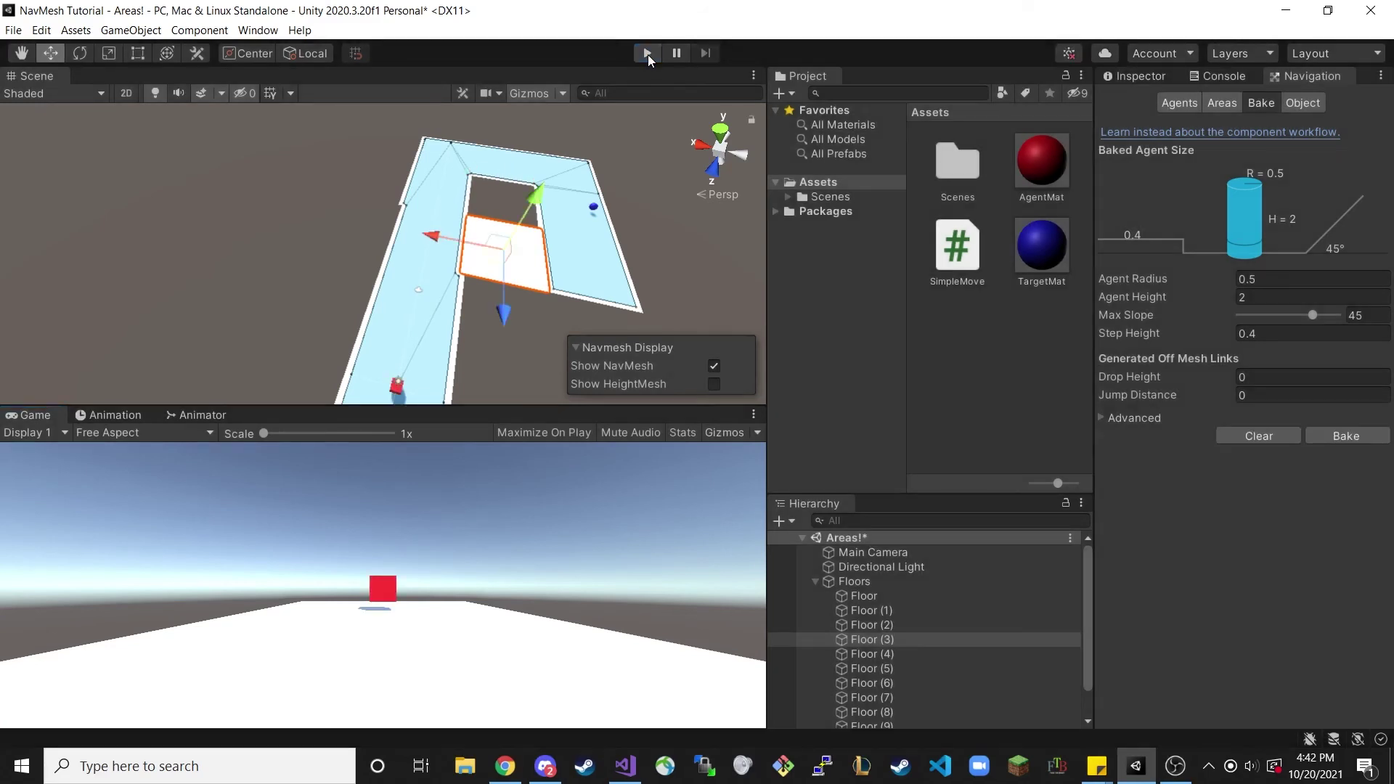
- Define the User 3 navigation area as Swamp with a cost of 3
click(1222, 105)
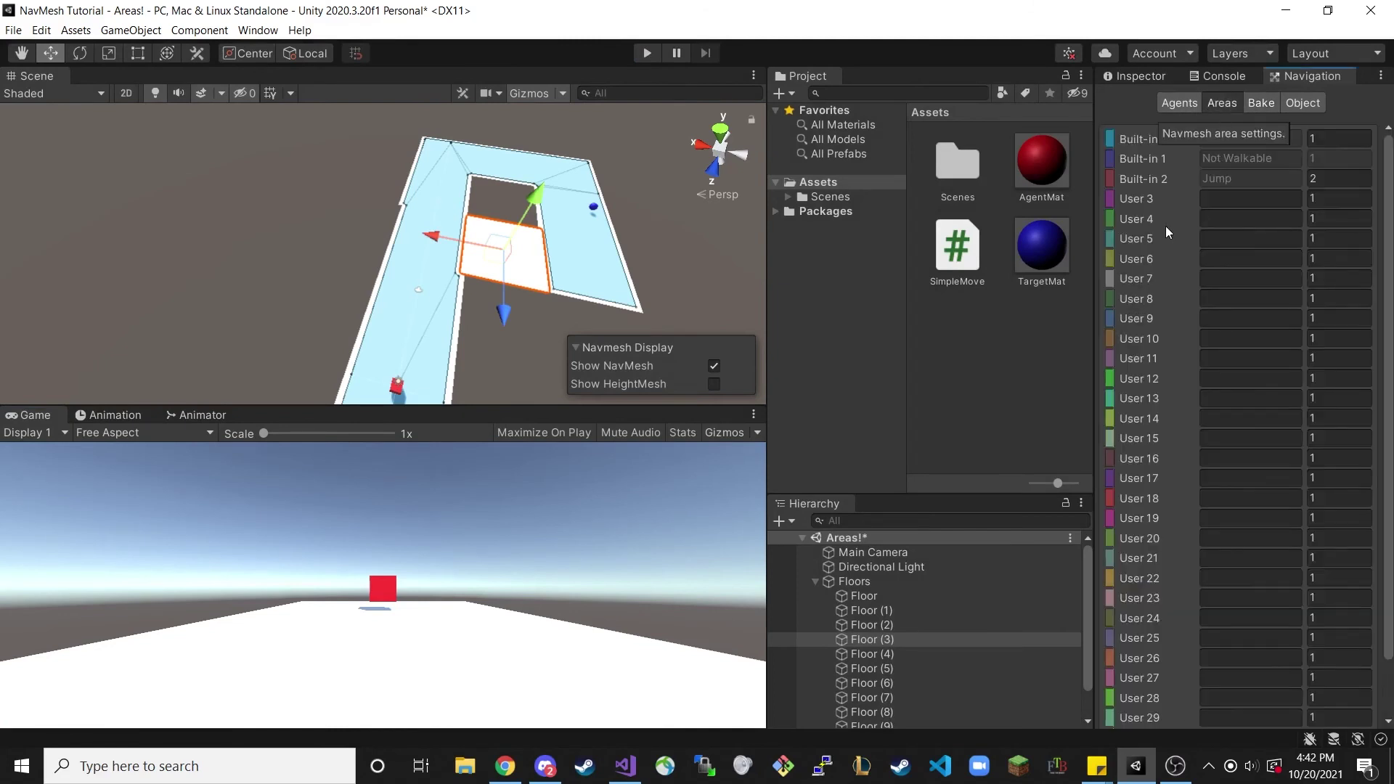
click(1218, 199)
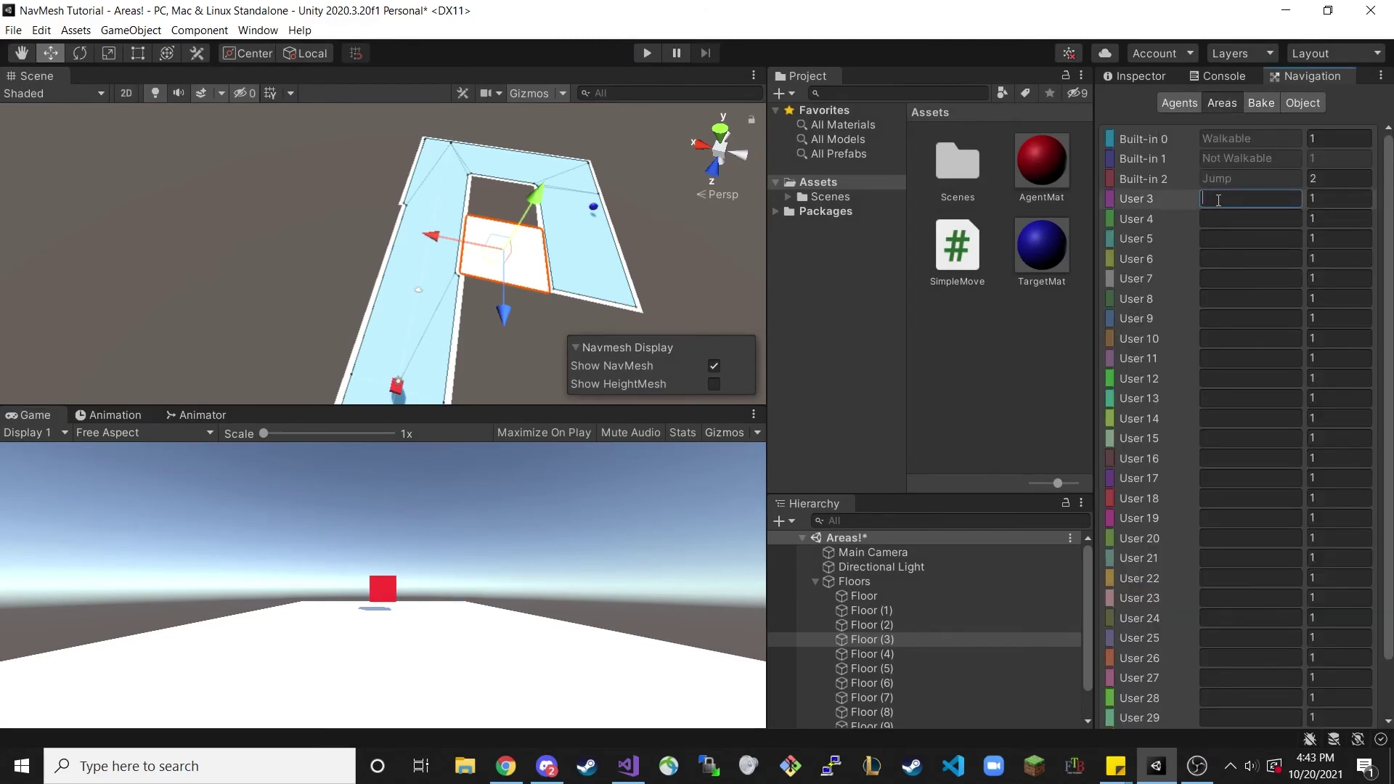
text(Swamp)
click(1343, 200)
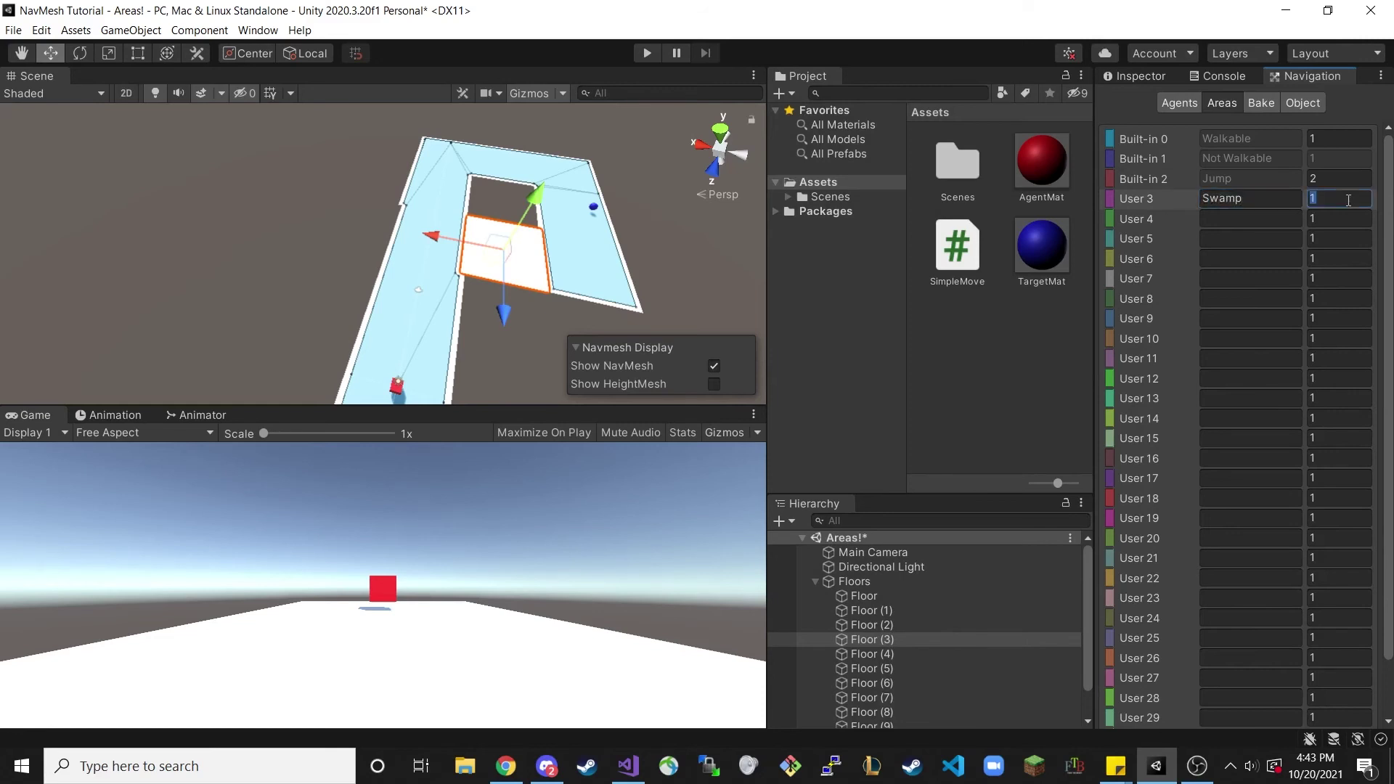
text(3)
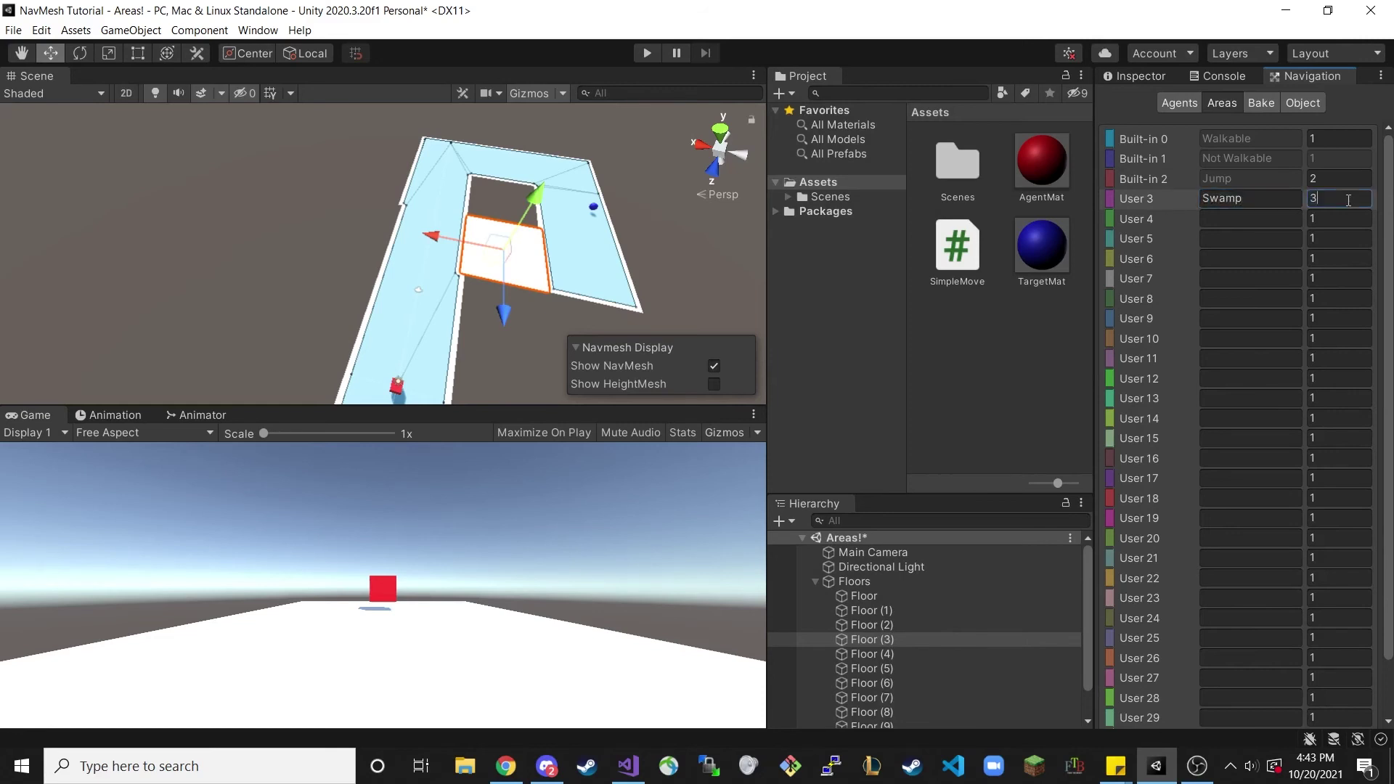
- Assign Floor (3) to the Swamp navigation area
click(1312, 106)
click(1305, 248)
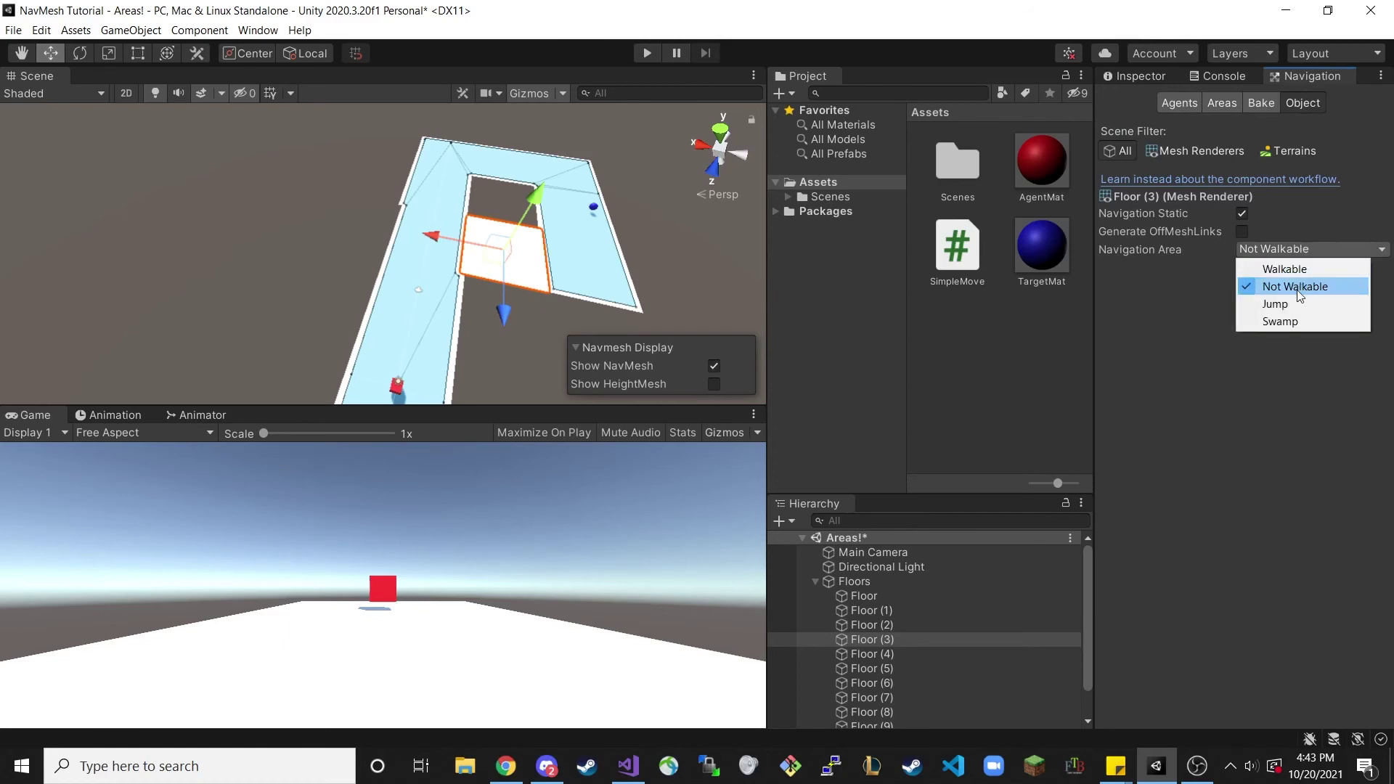
click(1295, 327)
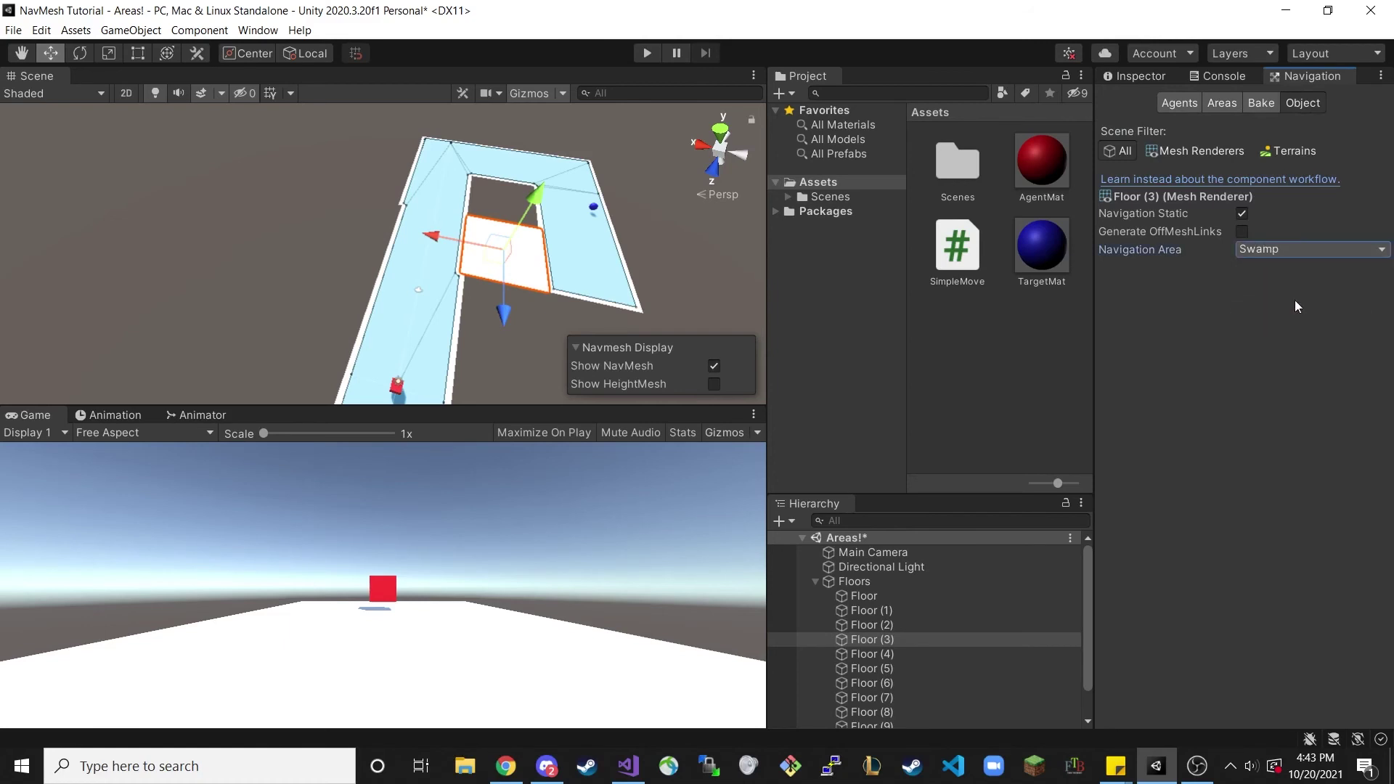
- Rebake the NavMesh with the Swamp patch and play the scene to watch which way Agent goes, stopping playback at the end
click(1263, 103)
click(1343, 437)
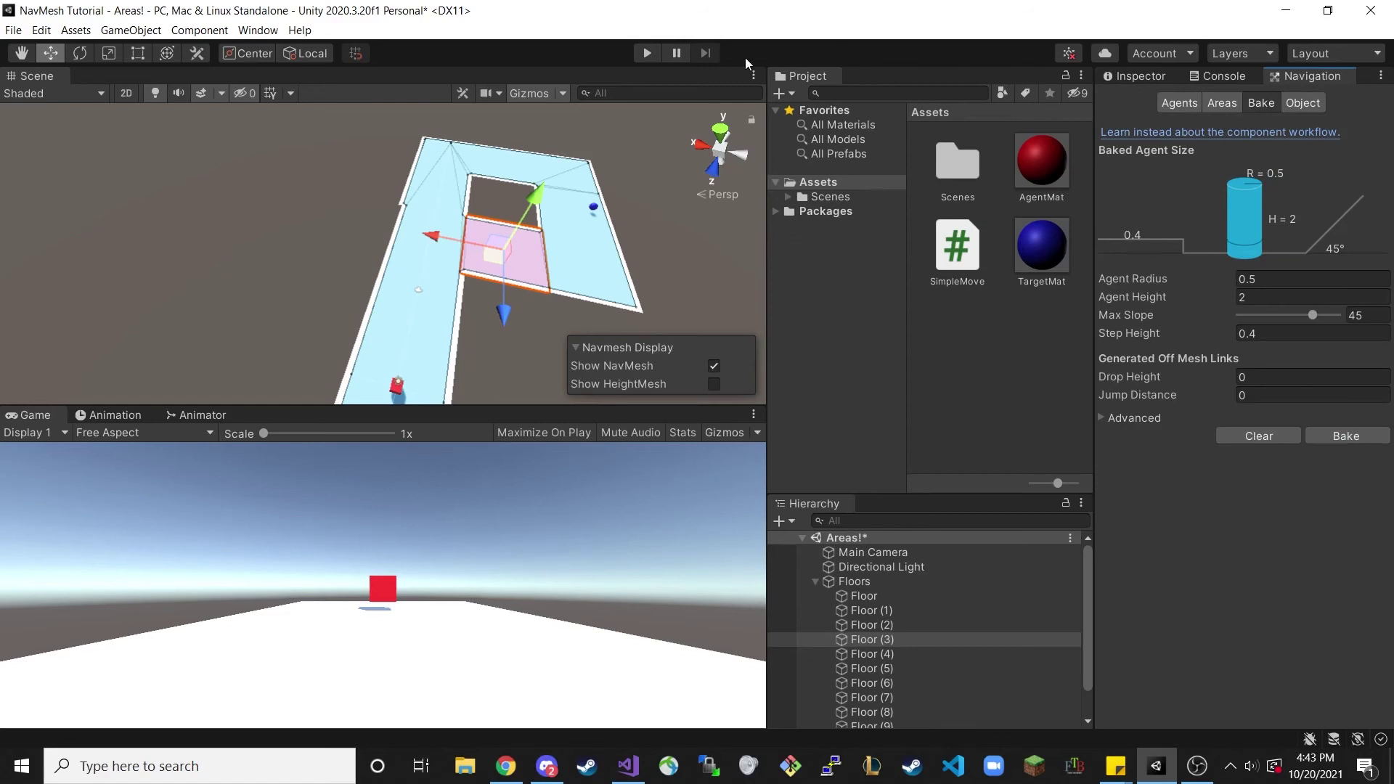
click(646, 54)
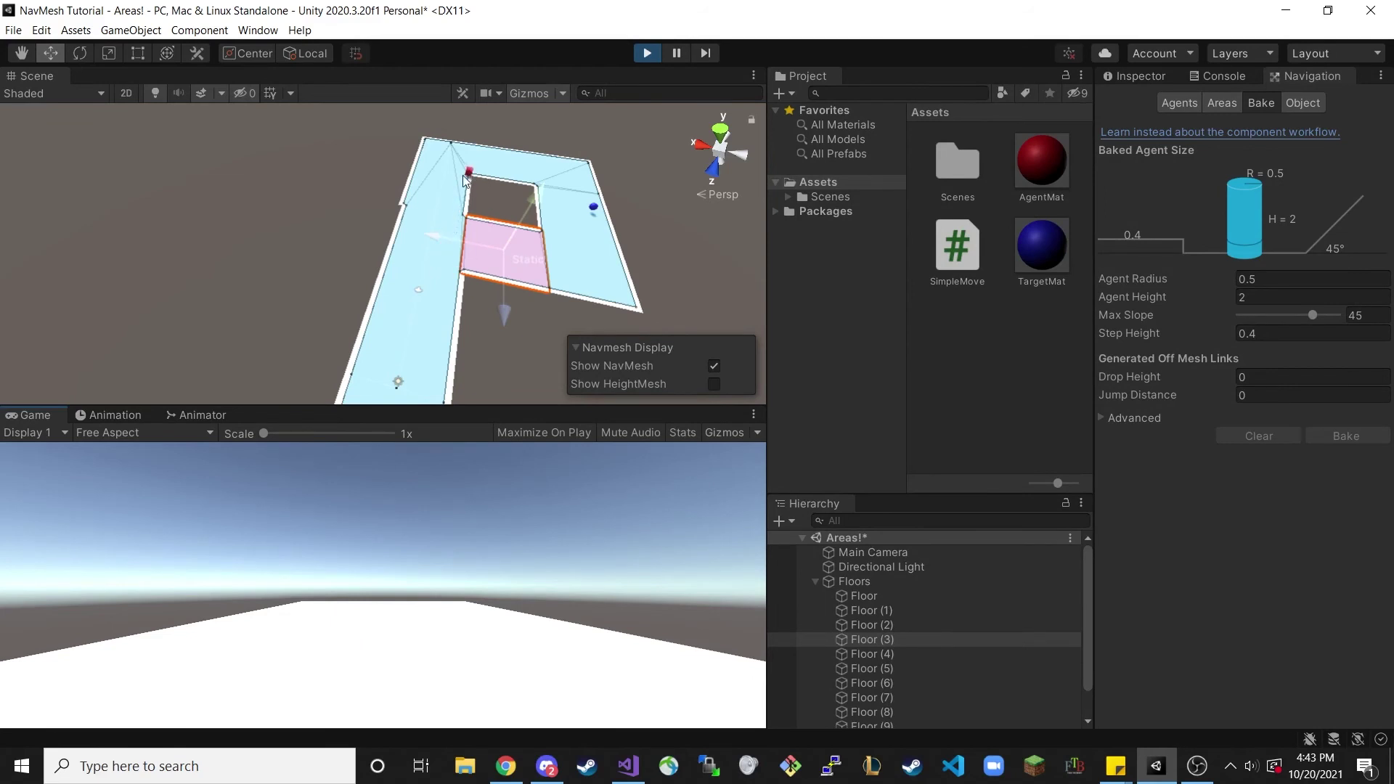
click(643, 55)
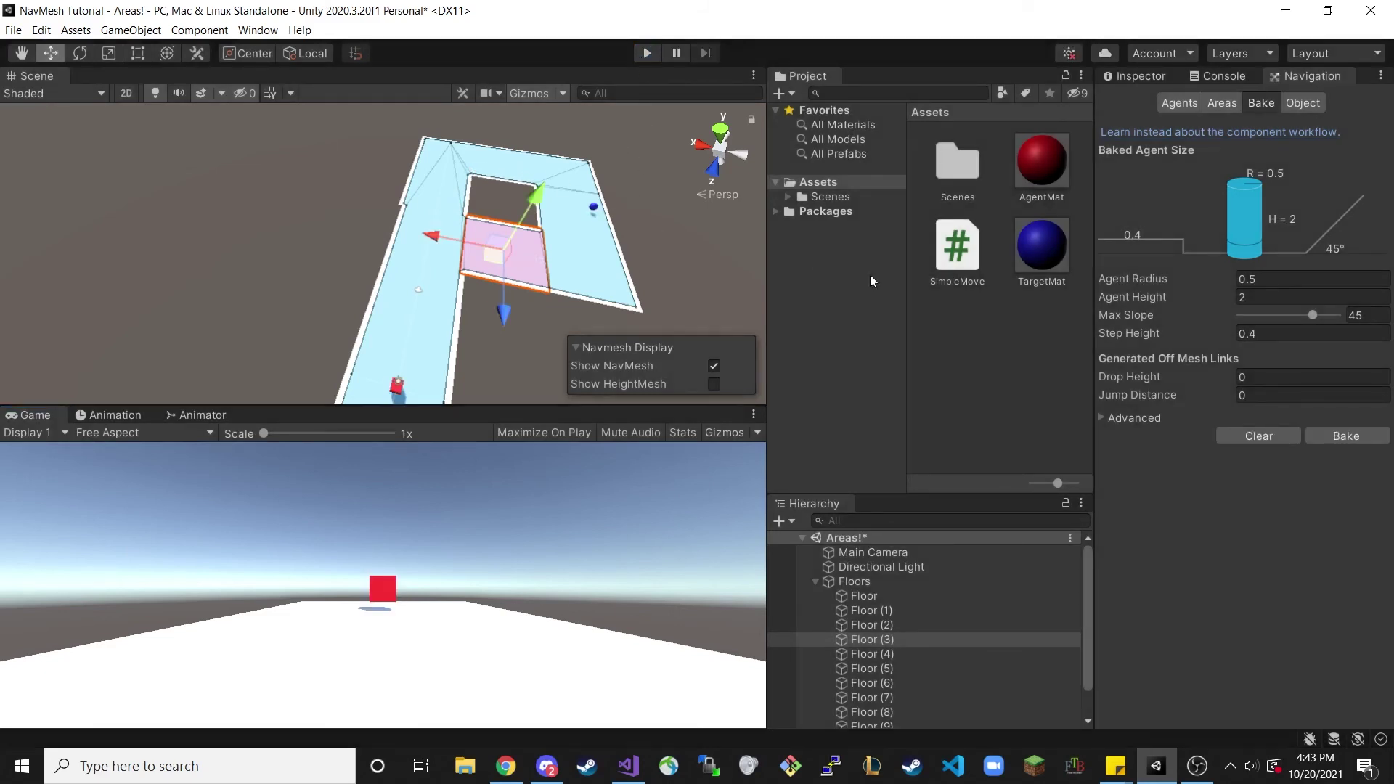
- Move Target right beside the Swamp patch on its far side, and play the scene briefly to check Agent's route
click(815, 581)
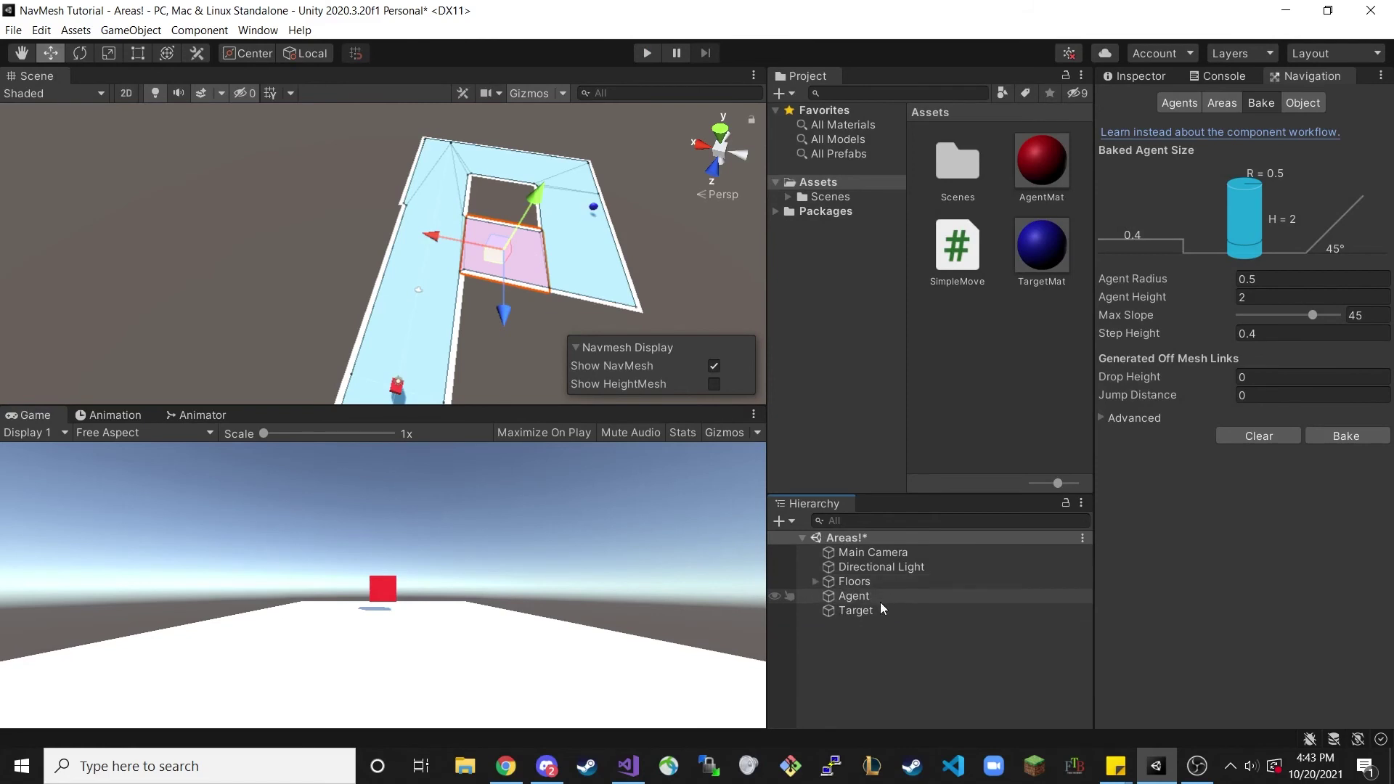
click(861, 610)
drag(585, 217, 550, 267)
click(651, 54)
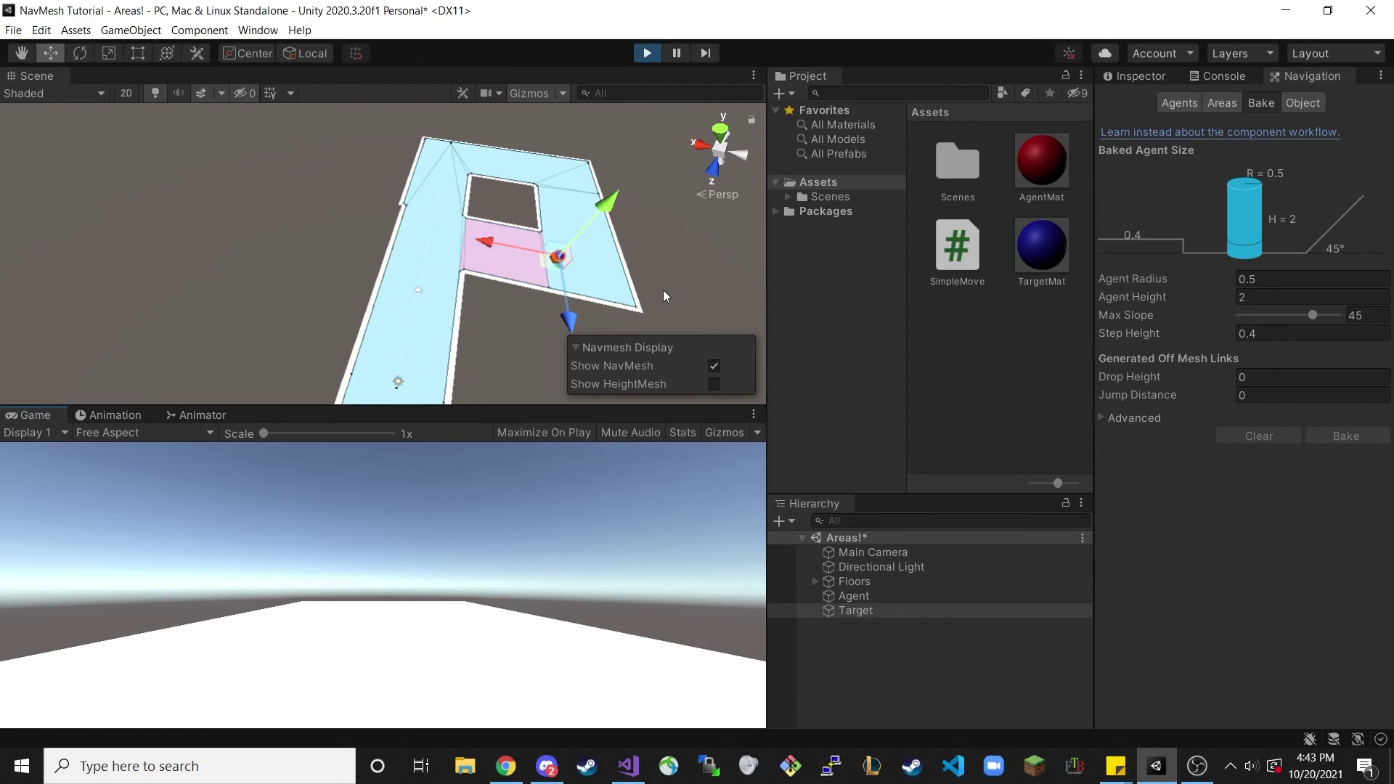
click(647, 54)
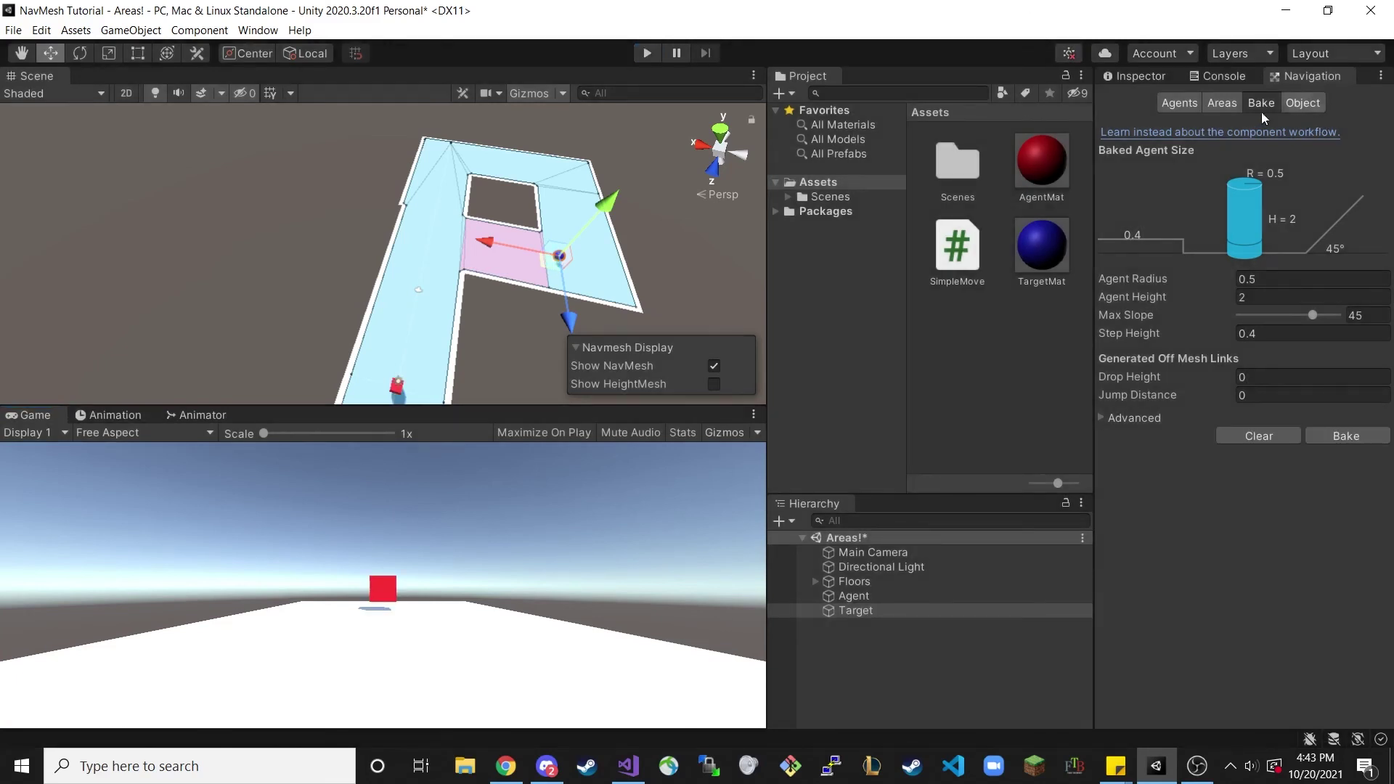
- Define the User 4 navigation area as Fire with a cost of 99
click(1226, 104)
click(1244, 219)
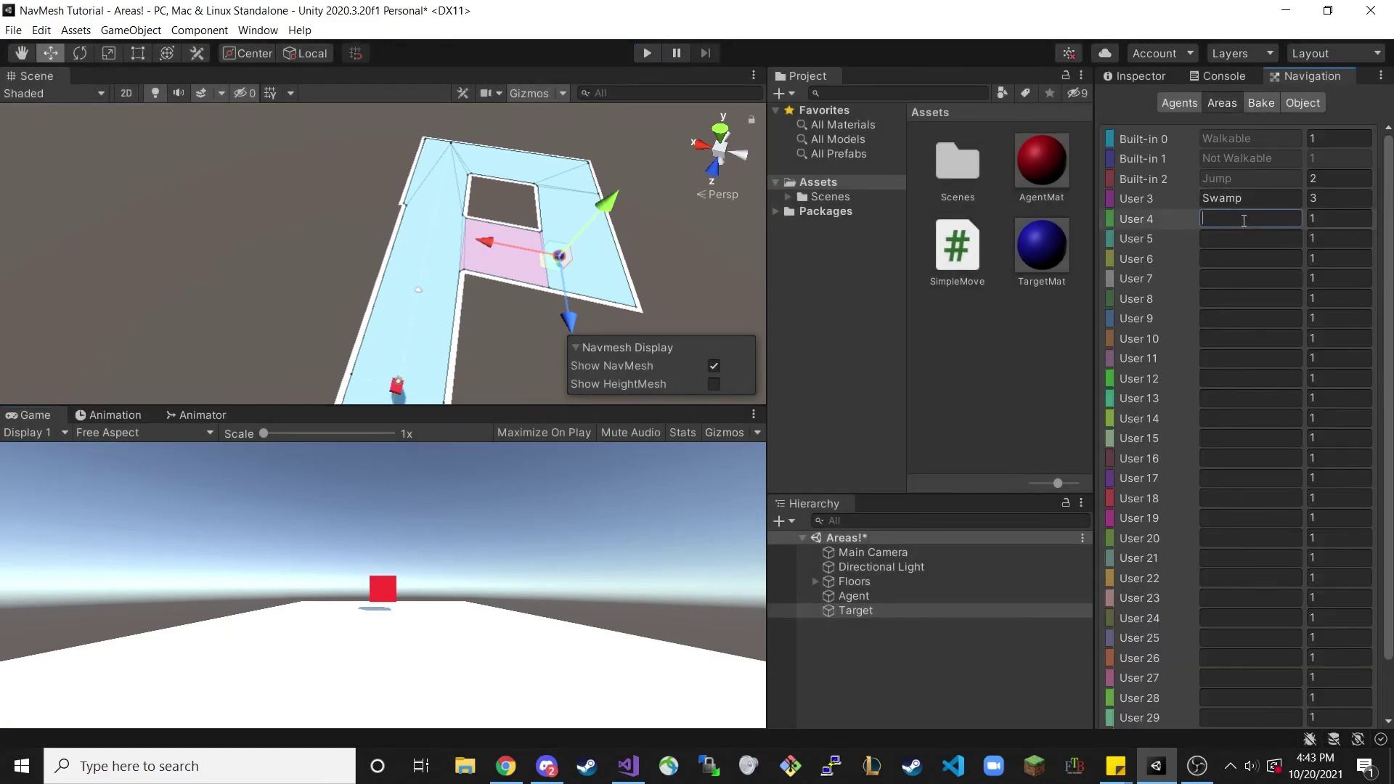
text(Fire)
click(1325, 221)
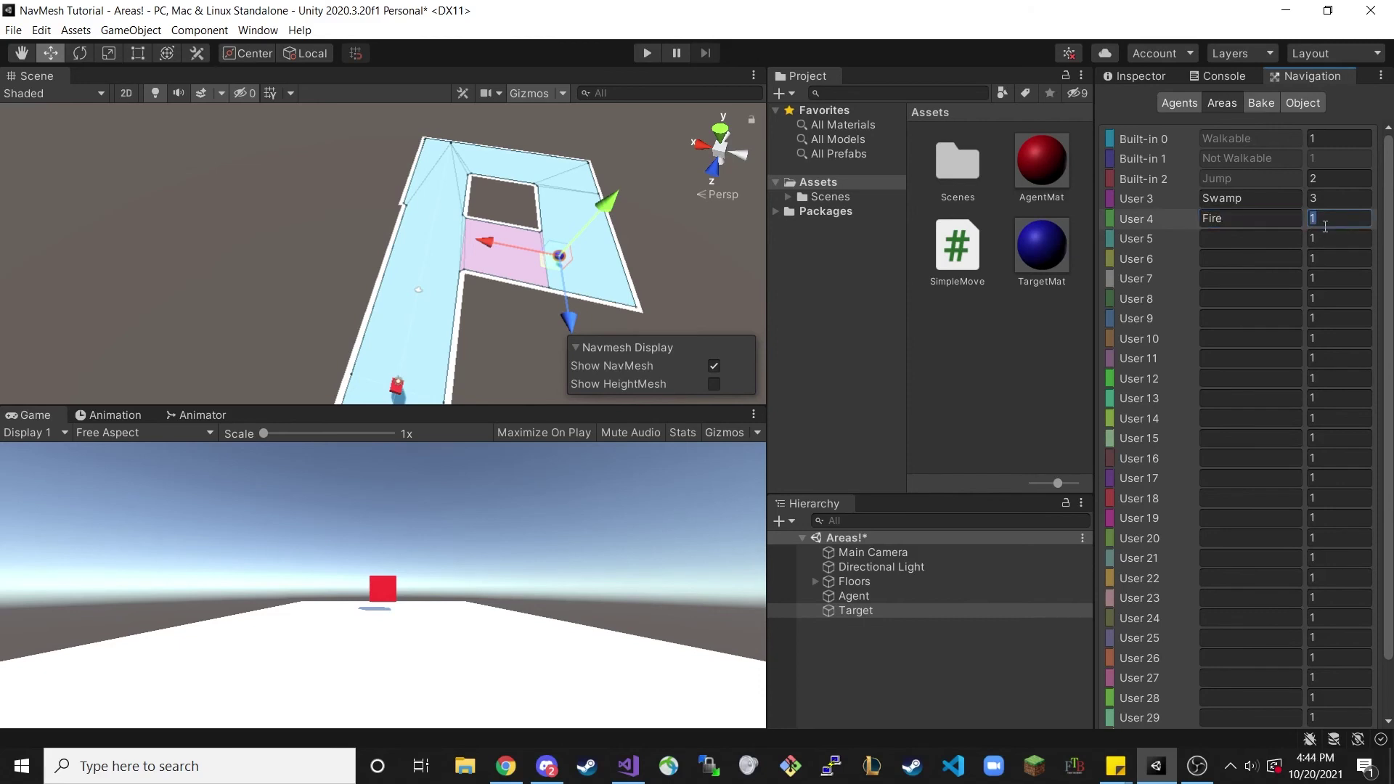
text(99)
- Change the navigation area of Floor (3) to Fire
click(1303, 103)
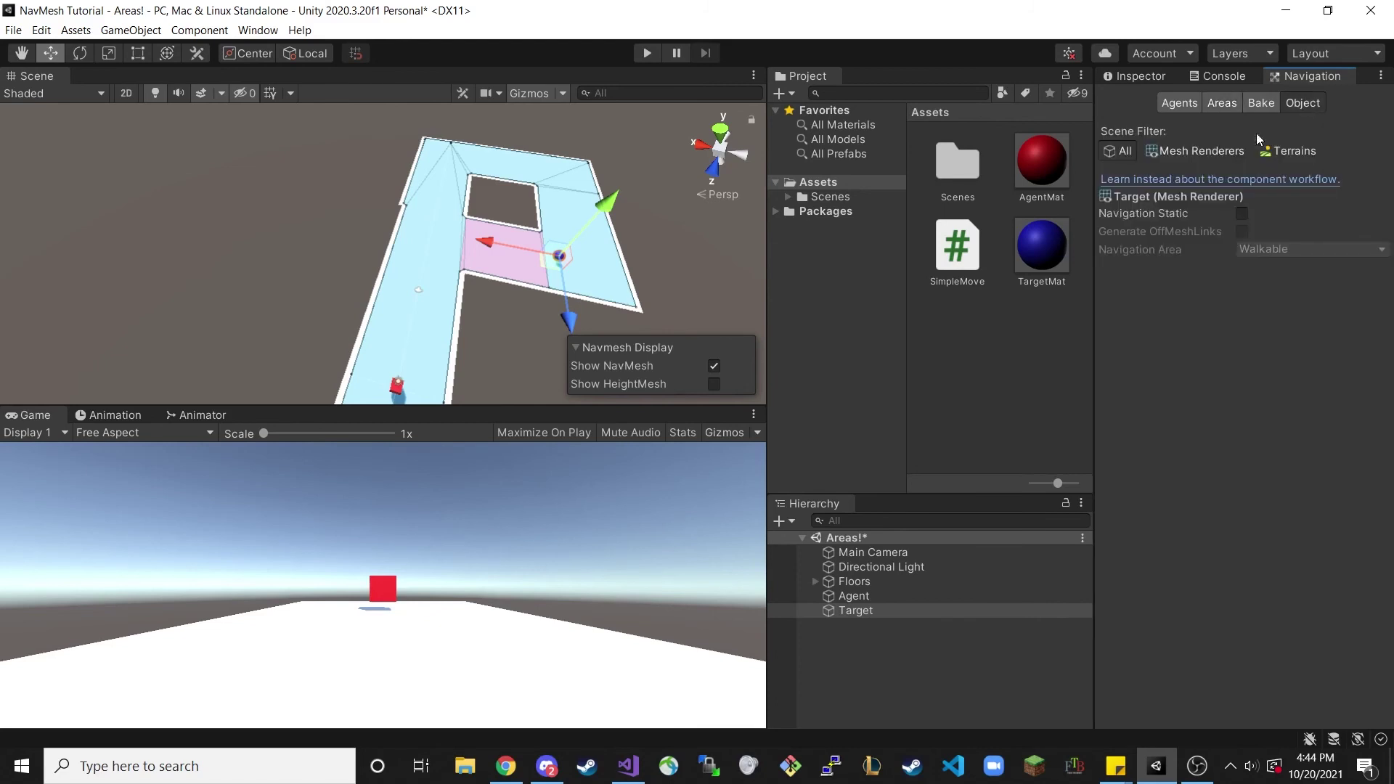
click(472, 276)
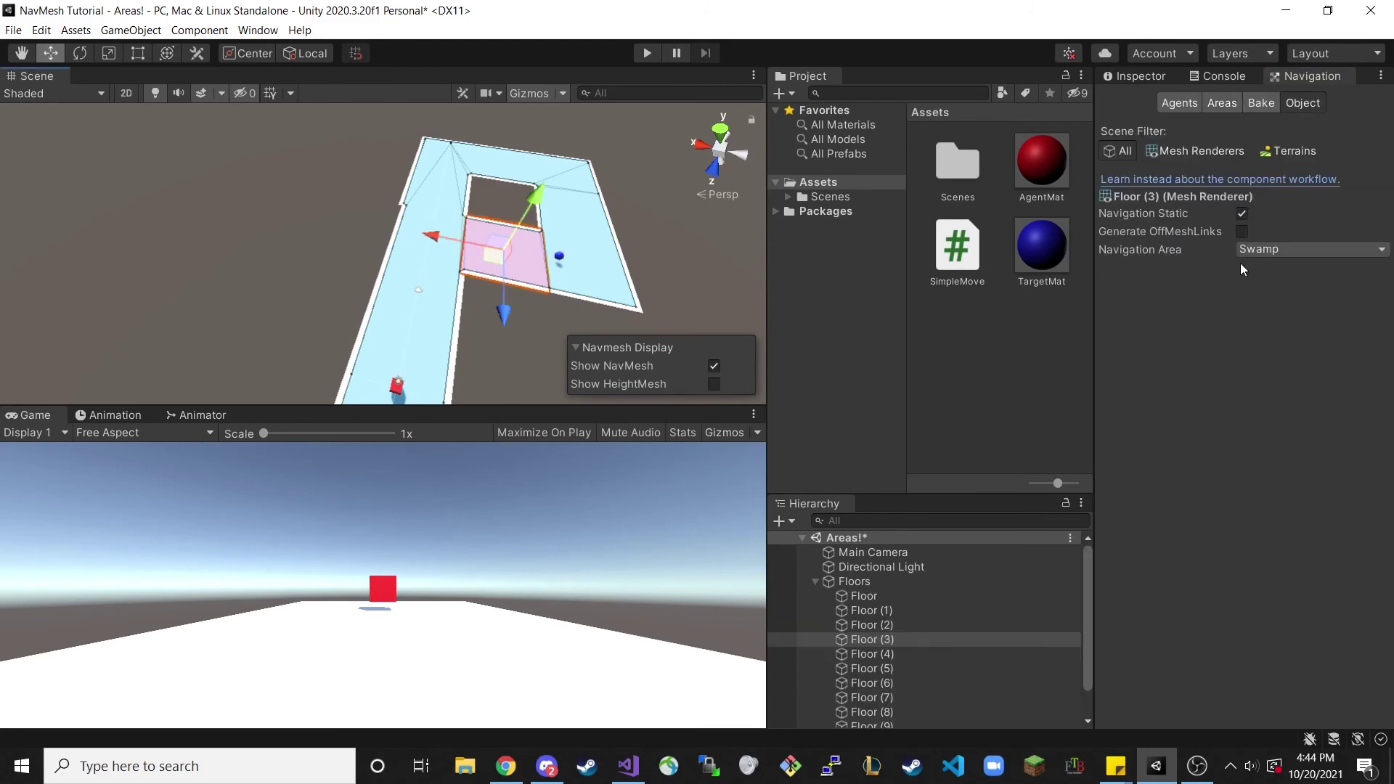
click(1255, 254)
click(1279, 339)
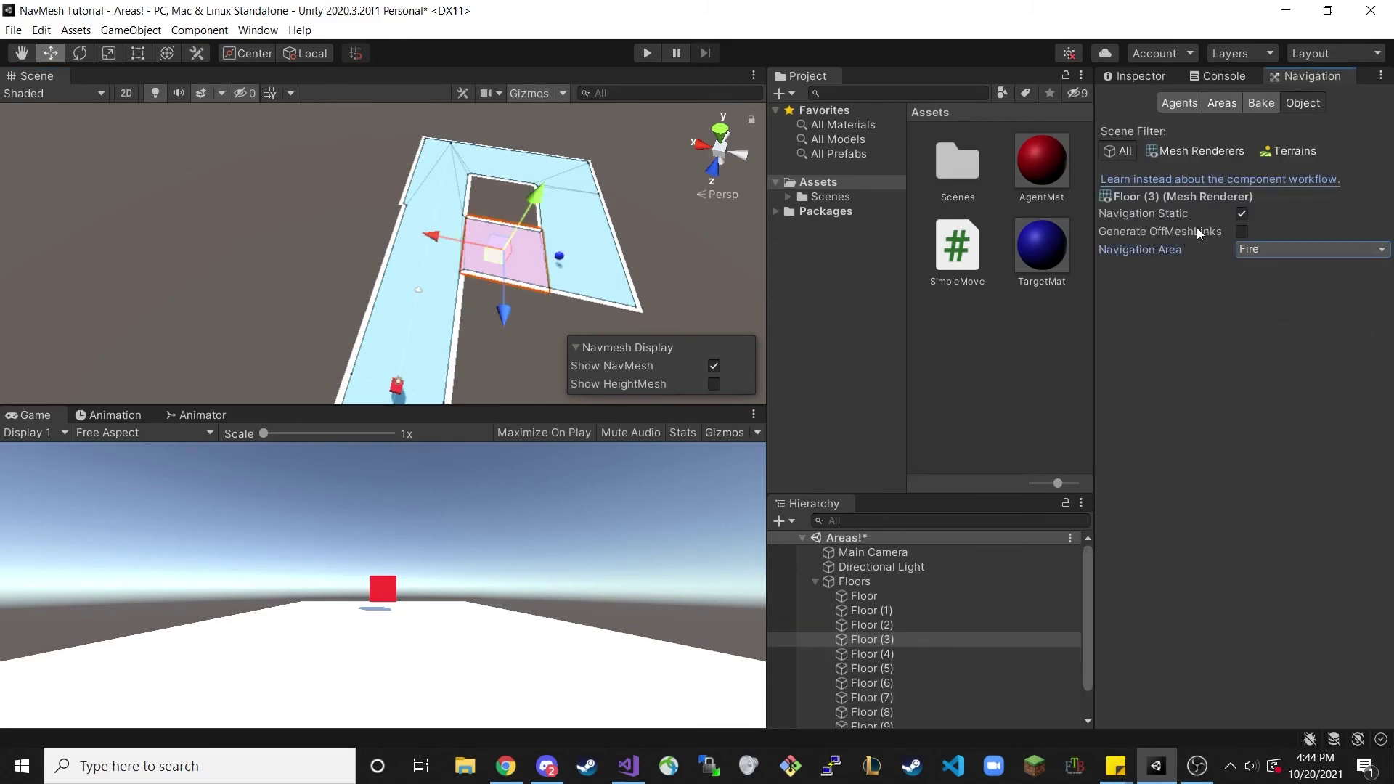
- Rebake the NavMesh with the Fire patch, and play the scene to see whether Agent avoids it before stopping
click(1262, 103)
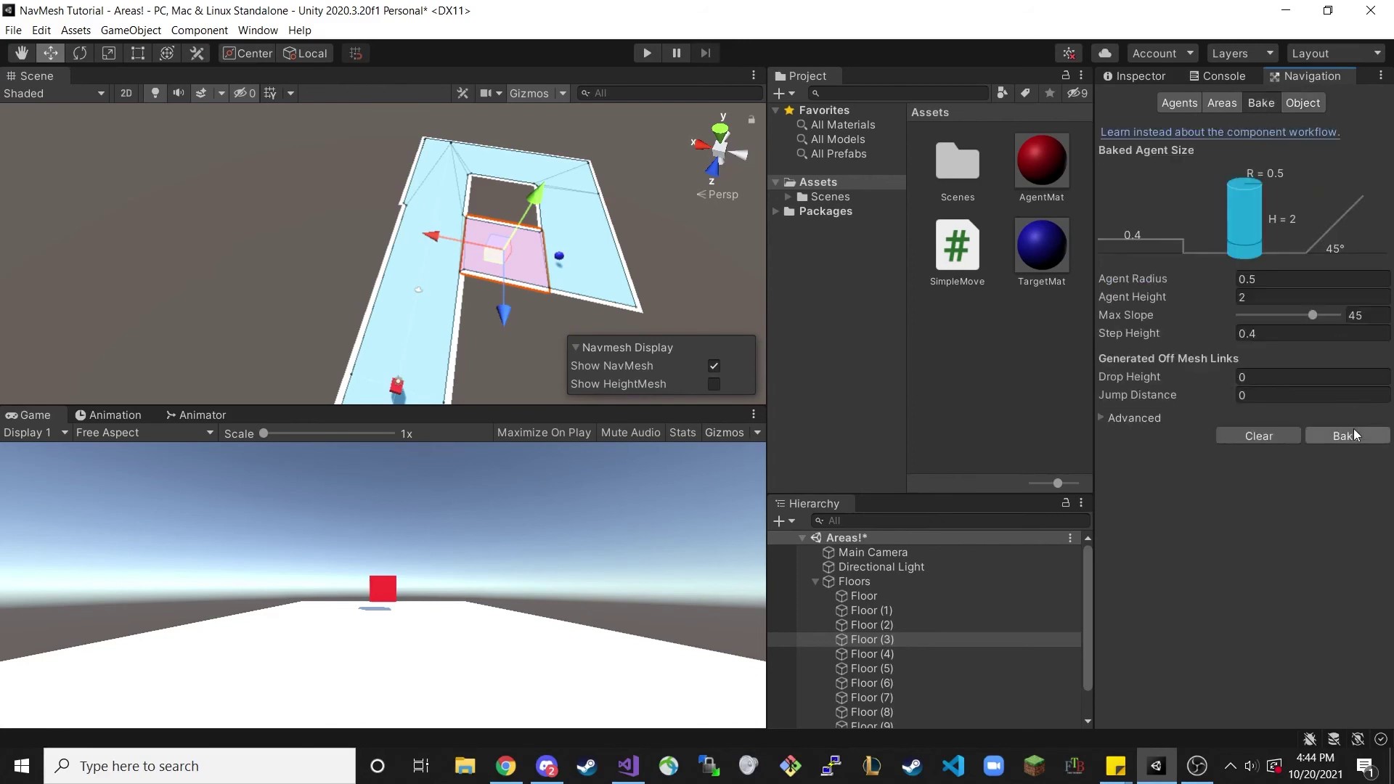
click(1355, 435)
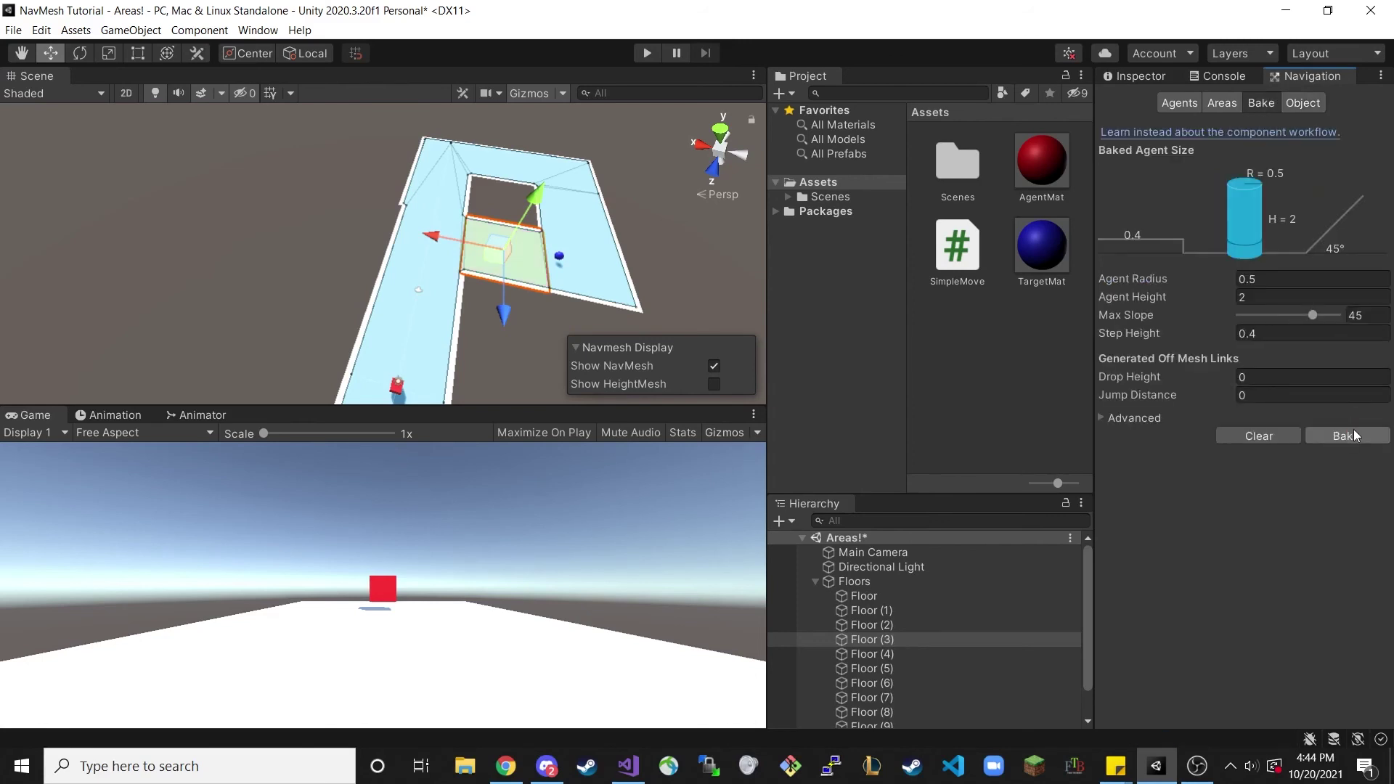
click(647, 52)
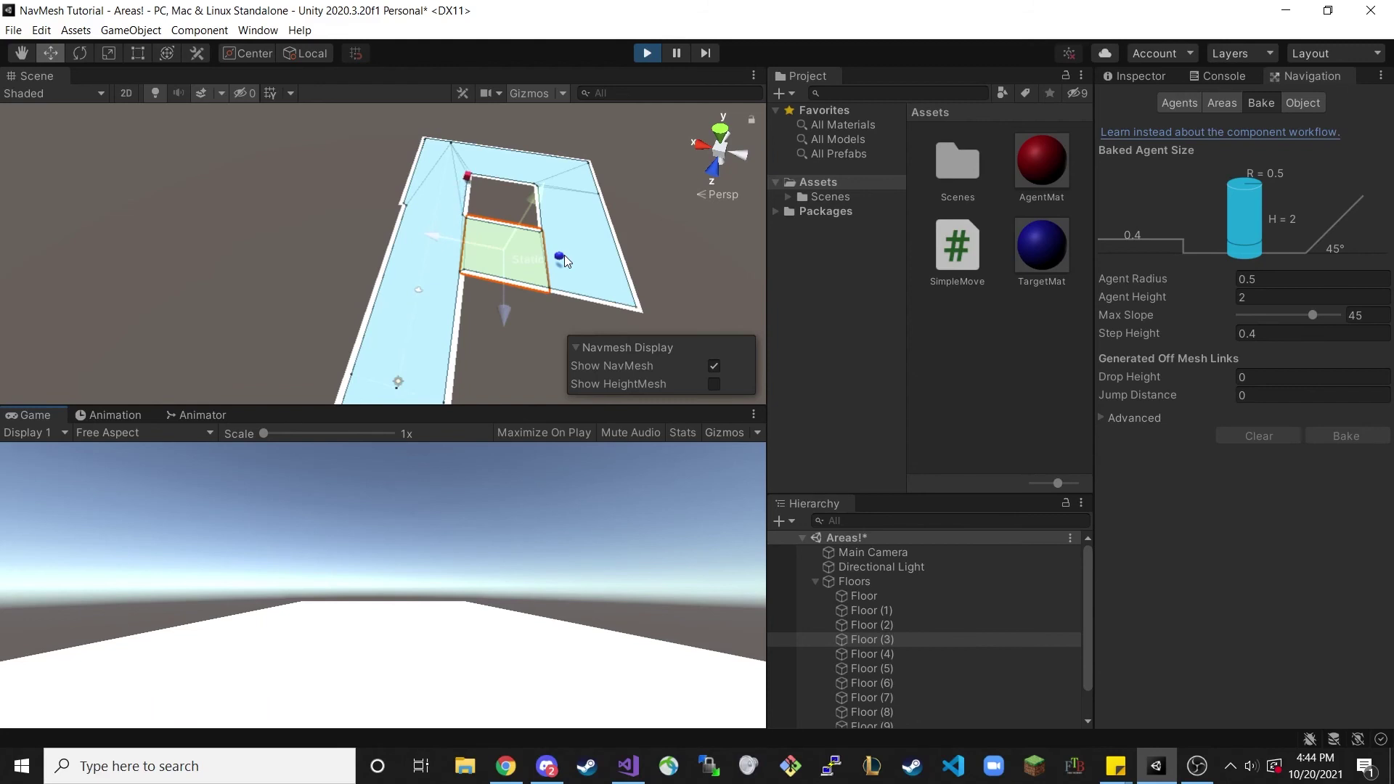
click(647, 55)
- Assign the four floor pieces of the longer route, Floor (6) through Floor (9), to the Swamp navigation area
click(435, 194)
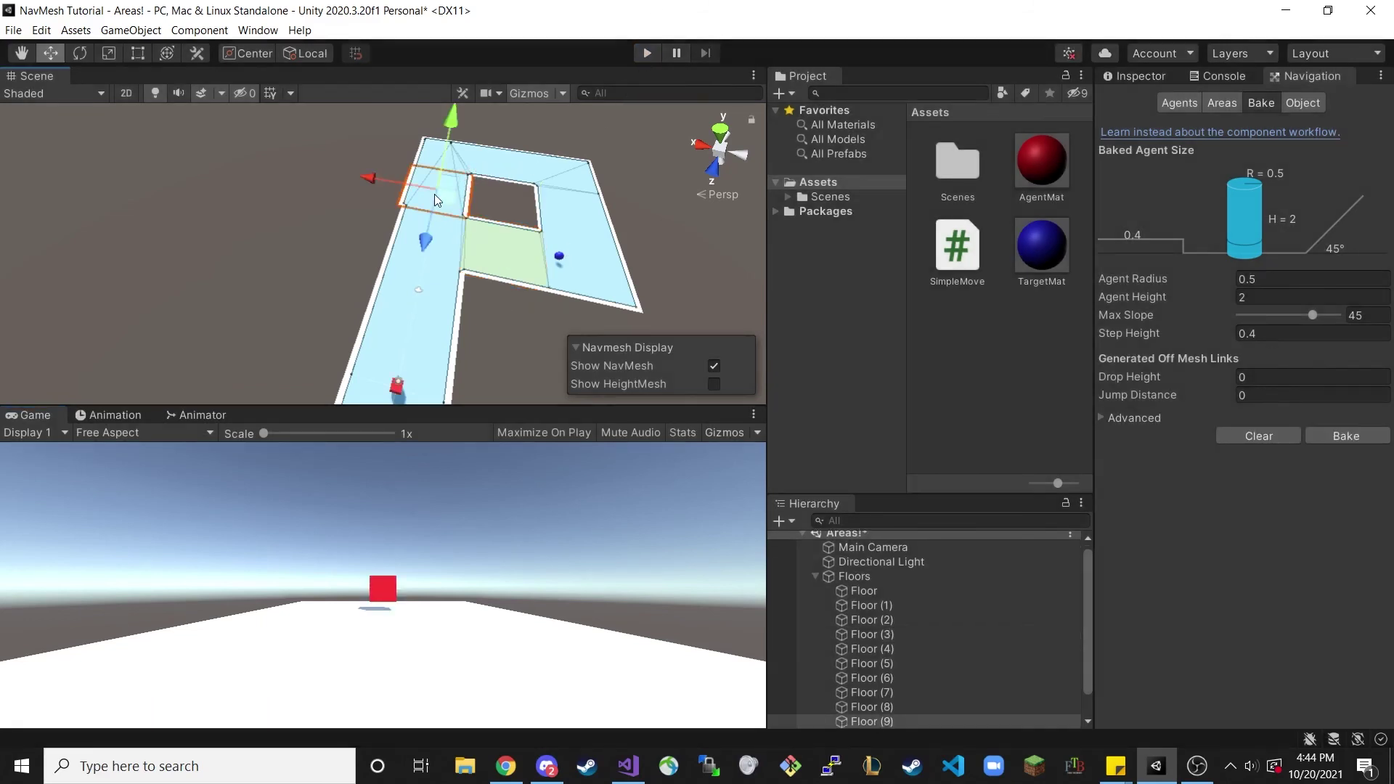
shift+click(451, 158)
shift+click(500, 164)
shift+click(575, 169)
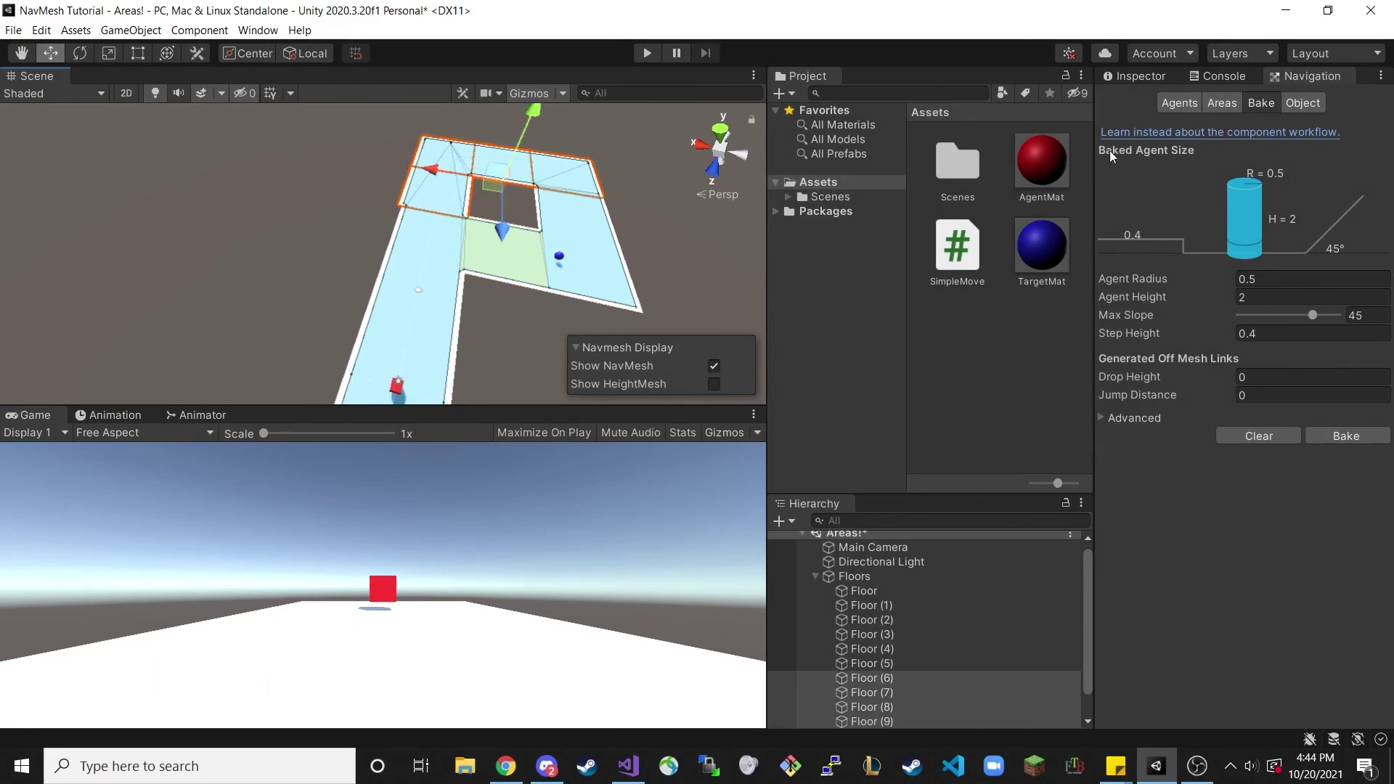
click(1317, 104)
click(1282, 249)
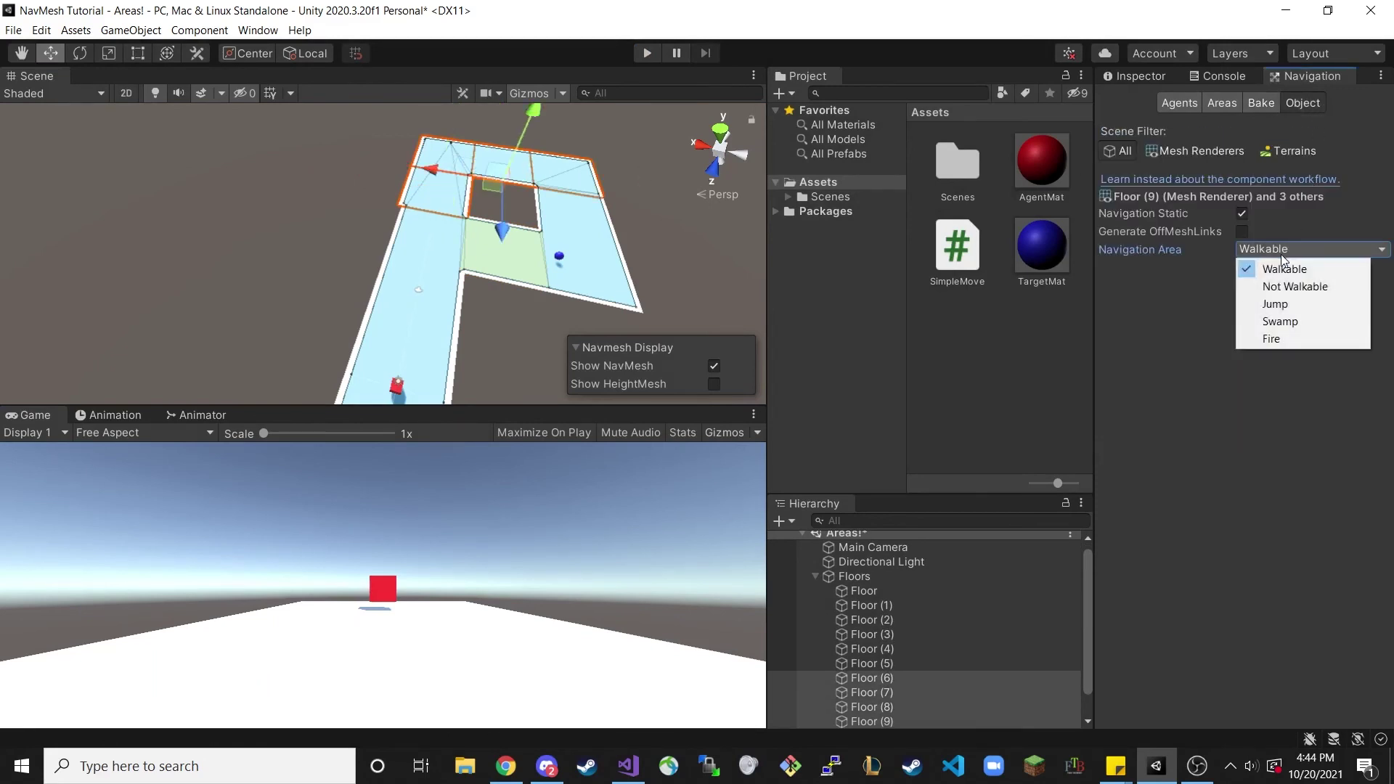
click(1280, 322)
- Rebake the NavMesh with the Swamp detour and play the scene to watch Agent choose between Swamp and Fire
click(1263, 102)
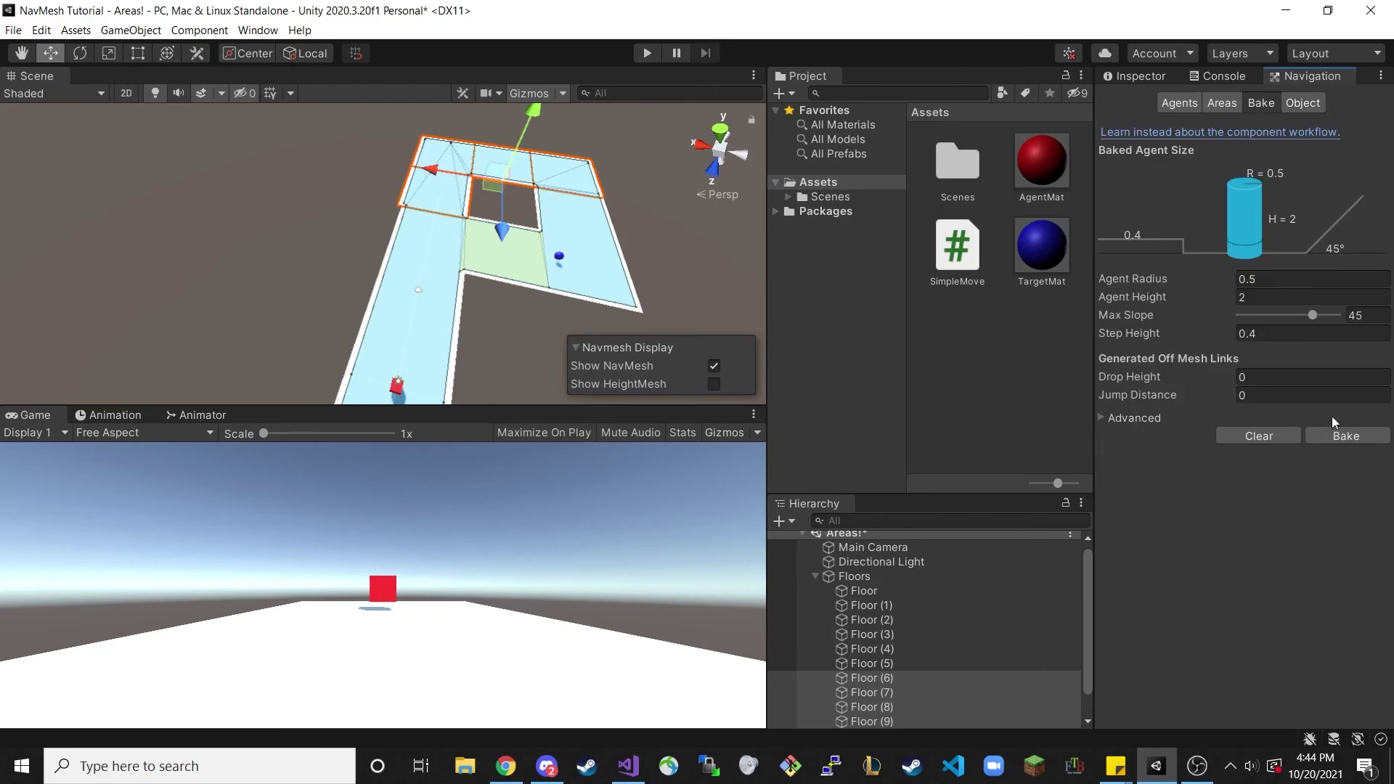
click(1340, 434)
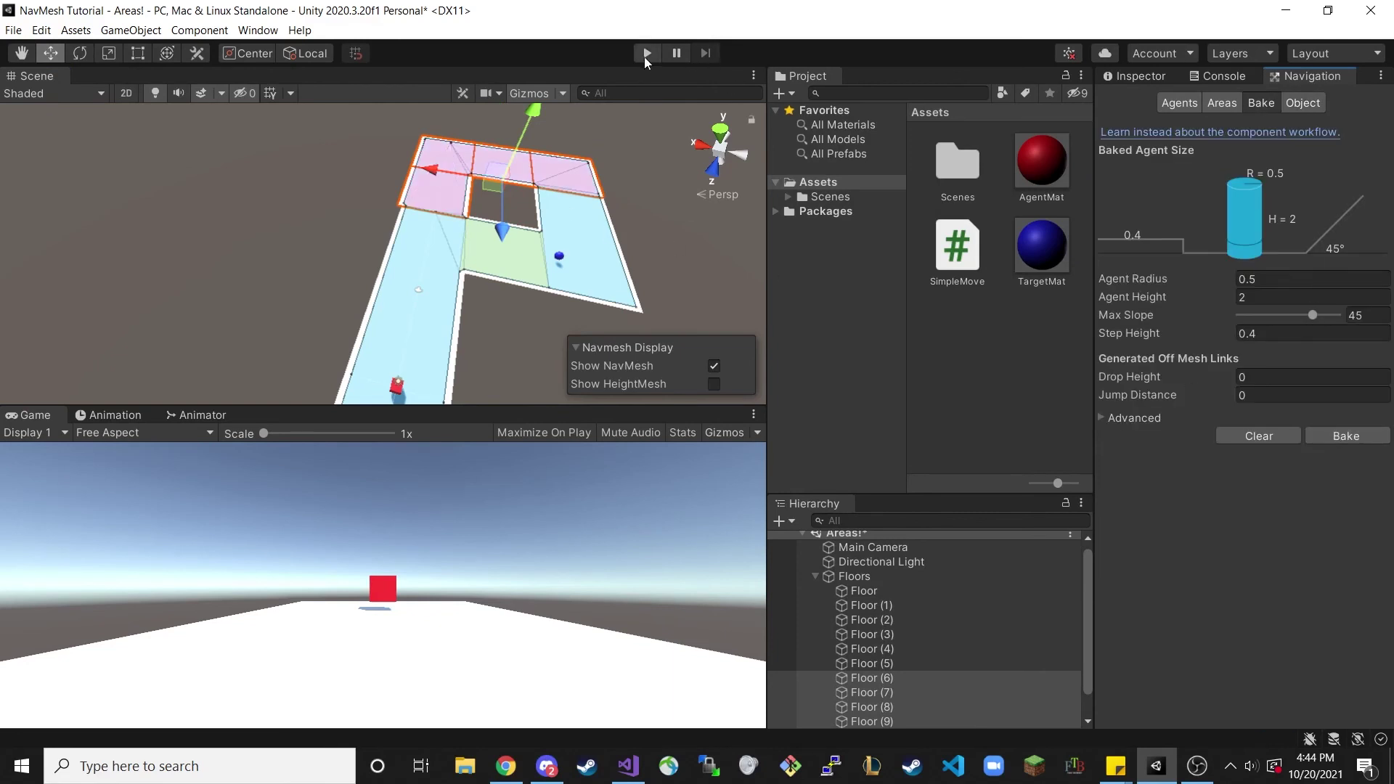
click(645, 55)
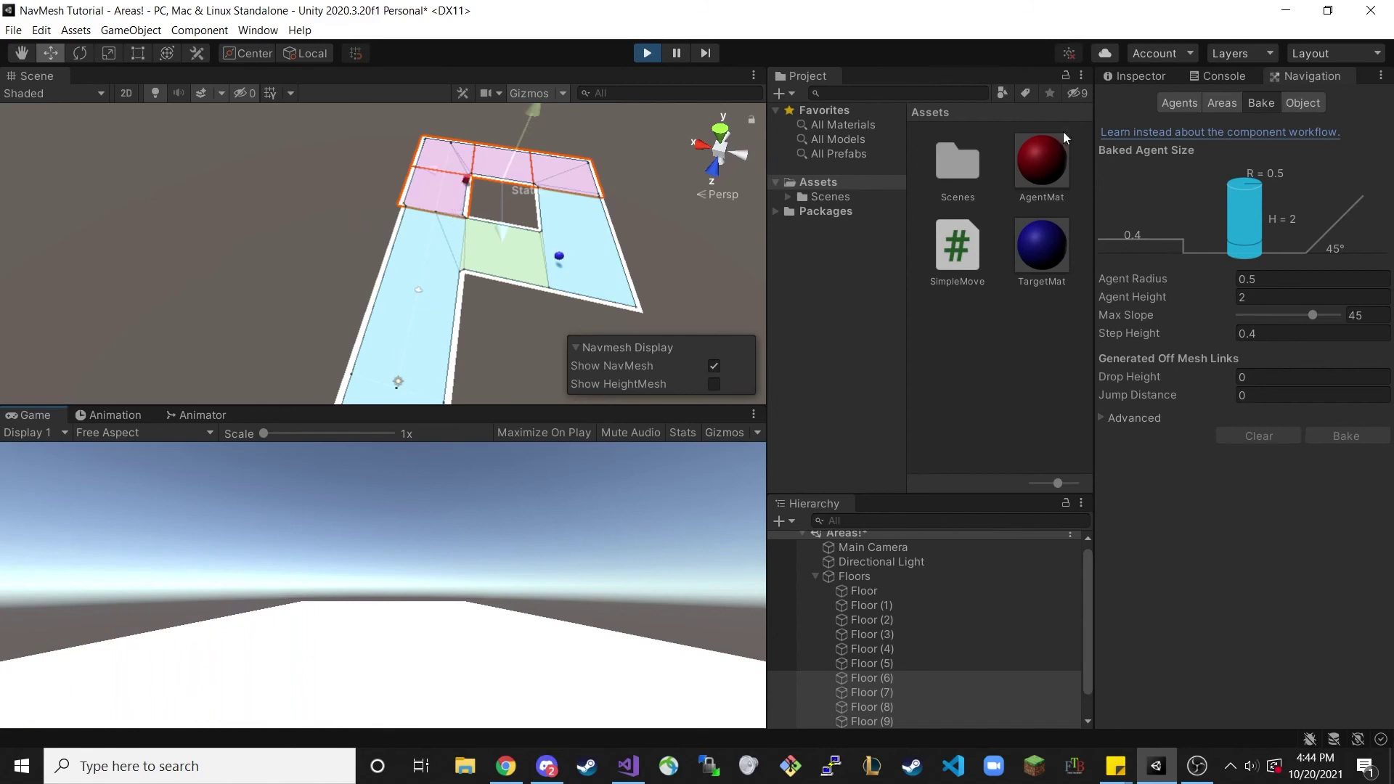
- Stop the running scene and review the navigation area list, including the Swamp and Fire costs
click(644, 54)
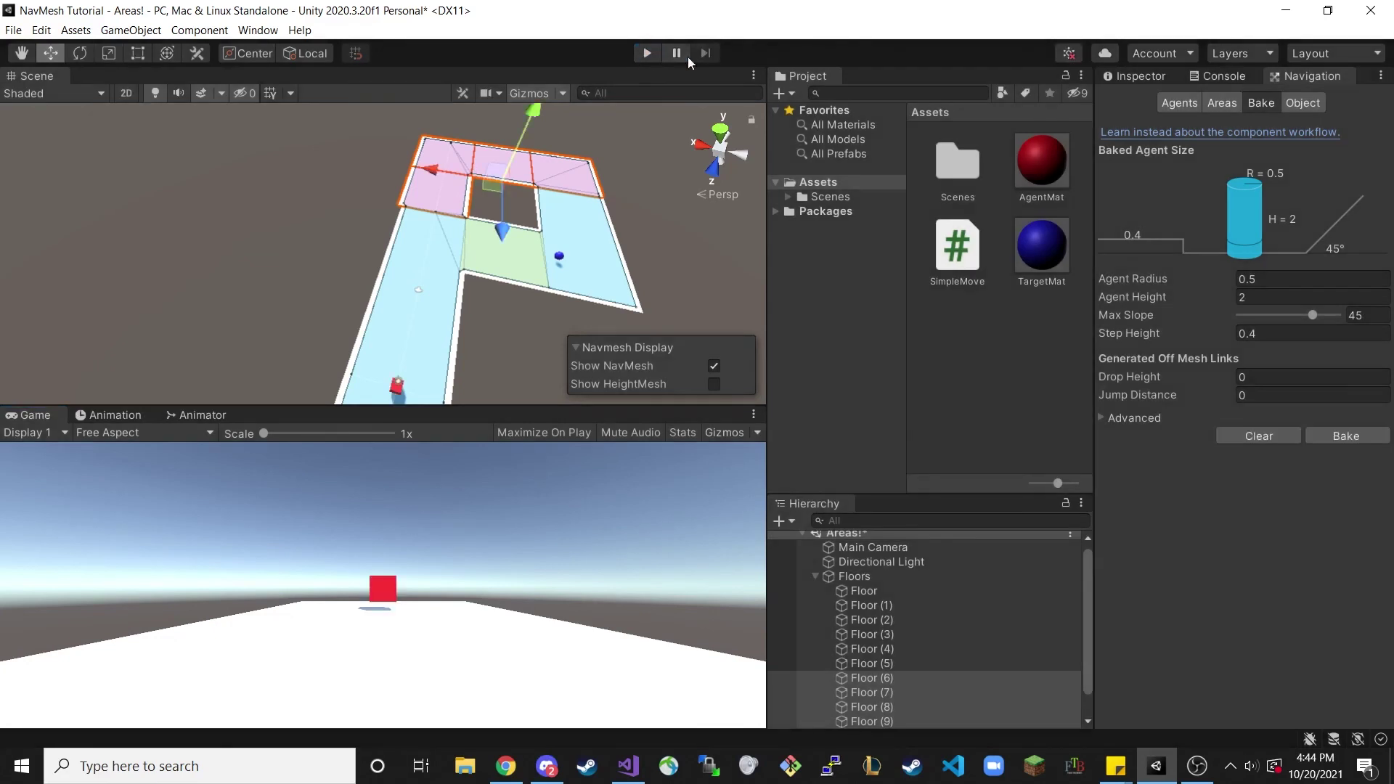
click(1223, 109)
scroll(1235, 327, down, 2)
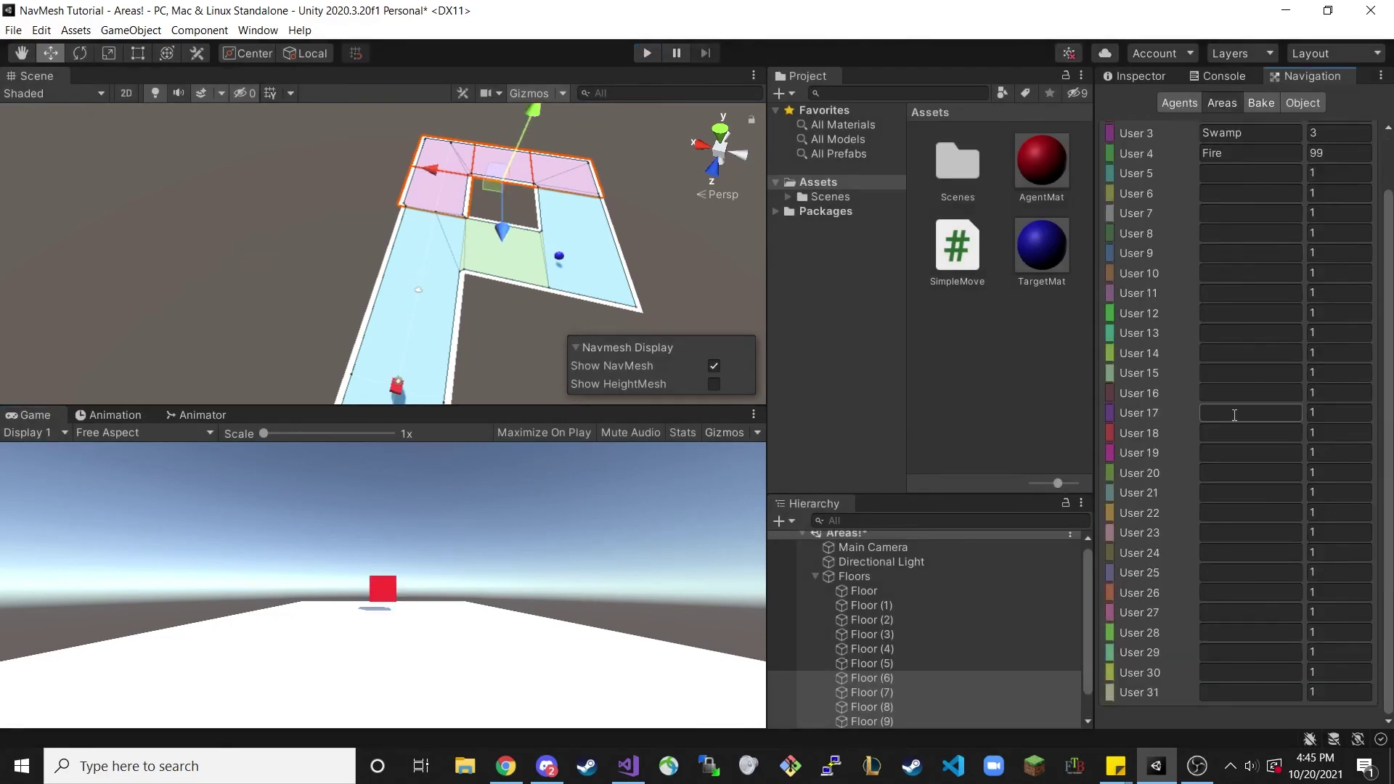
scroll(1155, 624, up, 2)
scroll(1155, 624, down, 2)
scroll(1157, 643, up, 2)
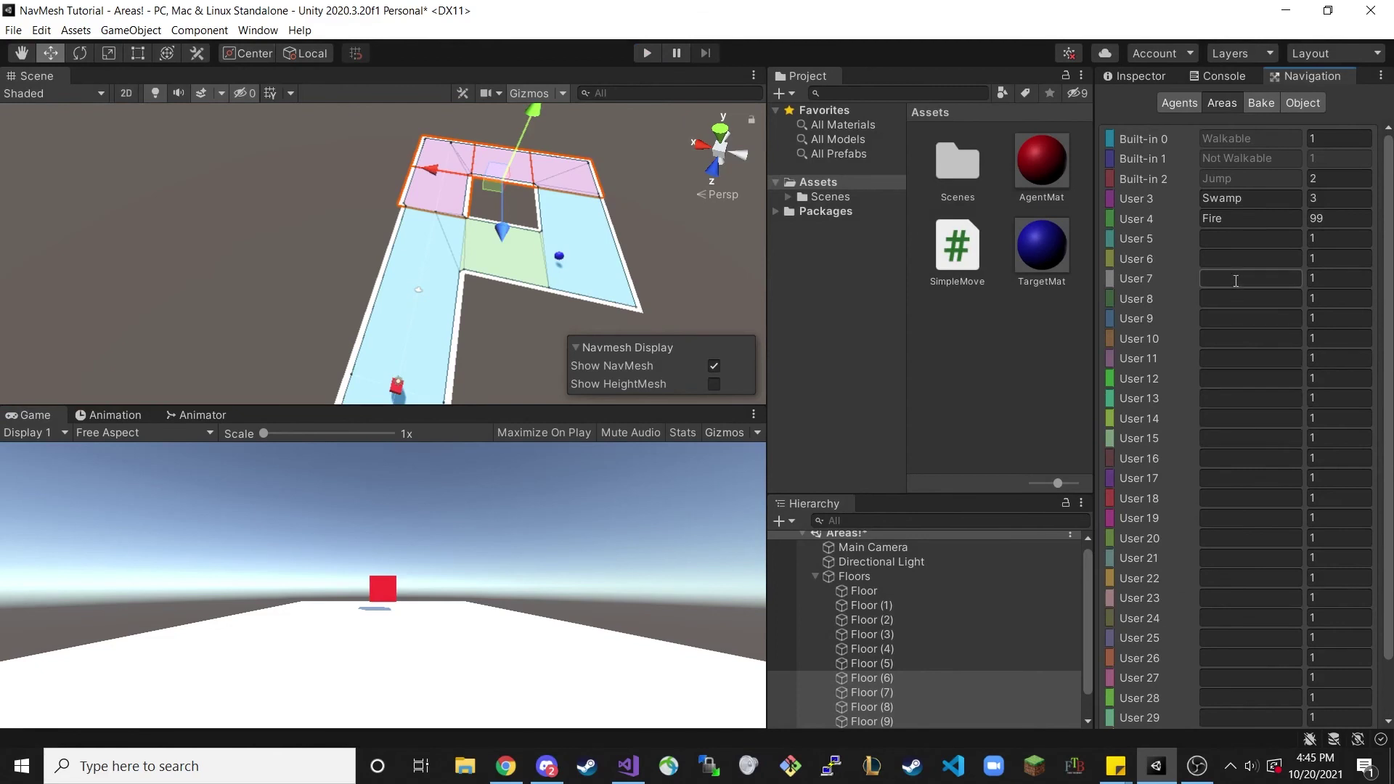
click(1324, 198)
click(812, 578)
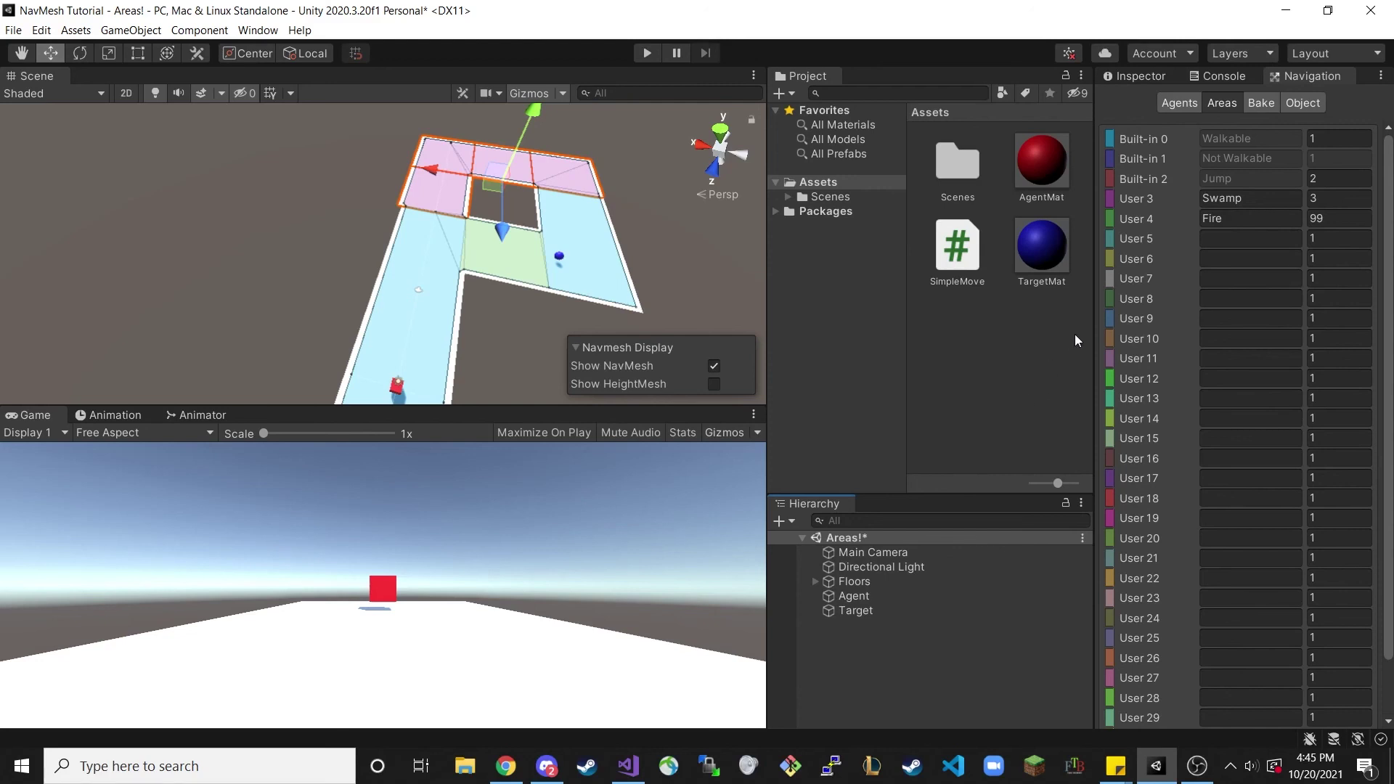
- Check the Humanoid agent type settings and the built-in Jump area in the navigation settings
click(575, 255)
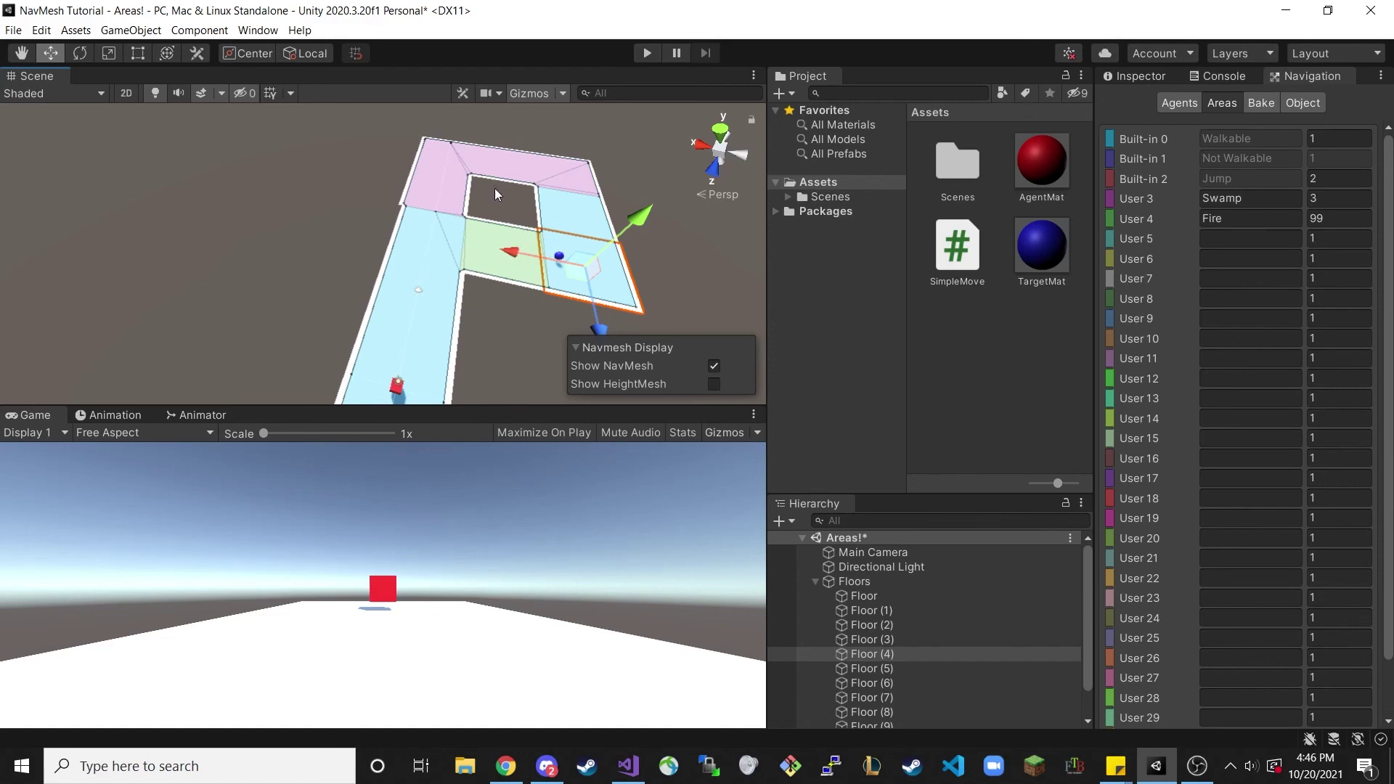
click(1179, 104)
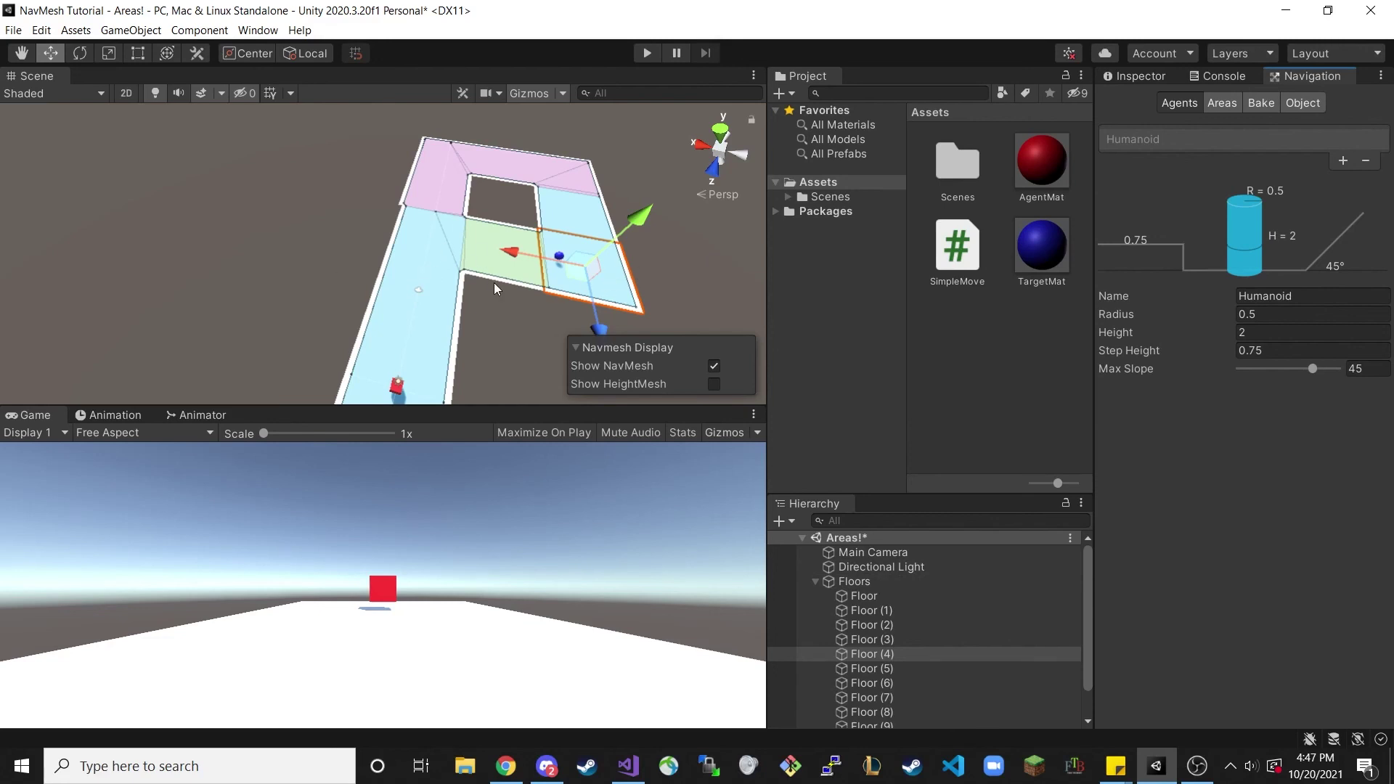
click(1224, 109)
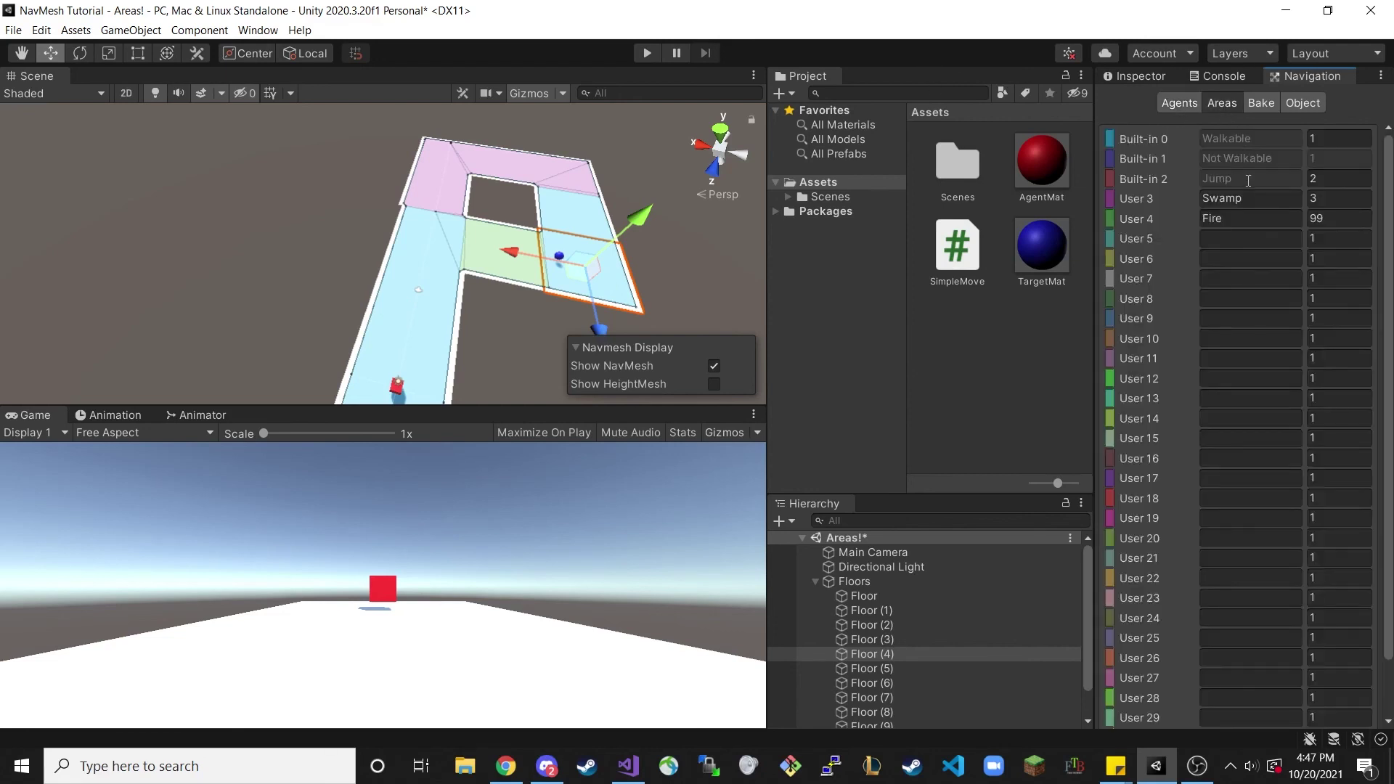
click(1242, 175)
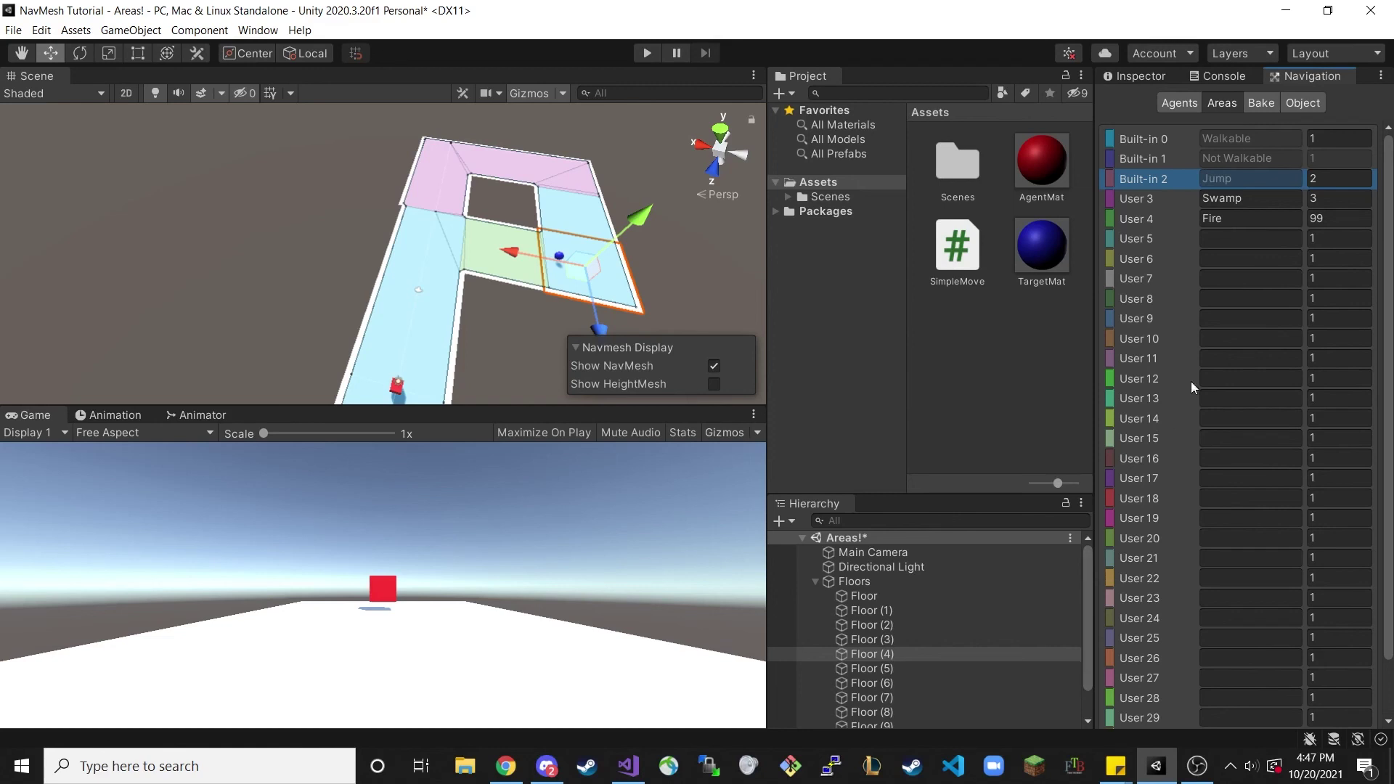
- Collapse the Floors group and inspect Agent's Nav Mesh Agent path finding settings and Simple Move script before clearing the selection
click(1153, 80)
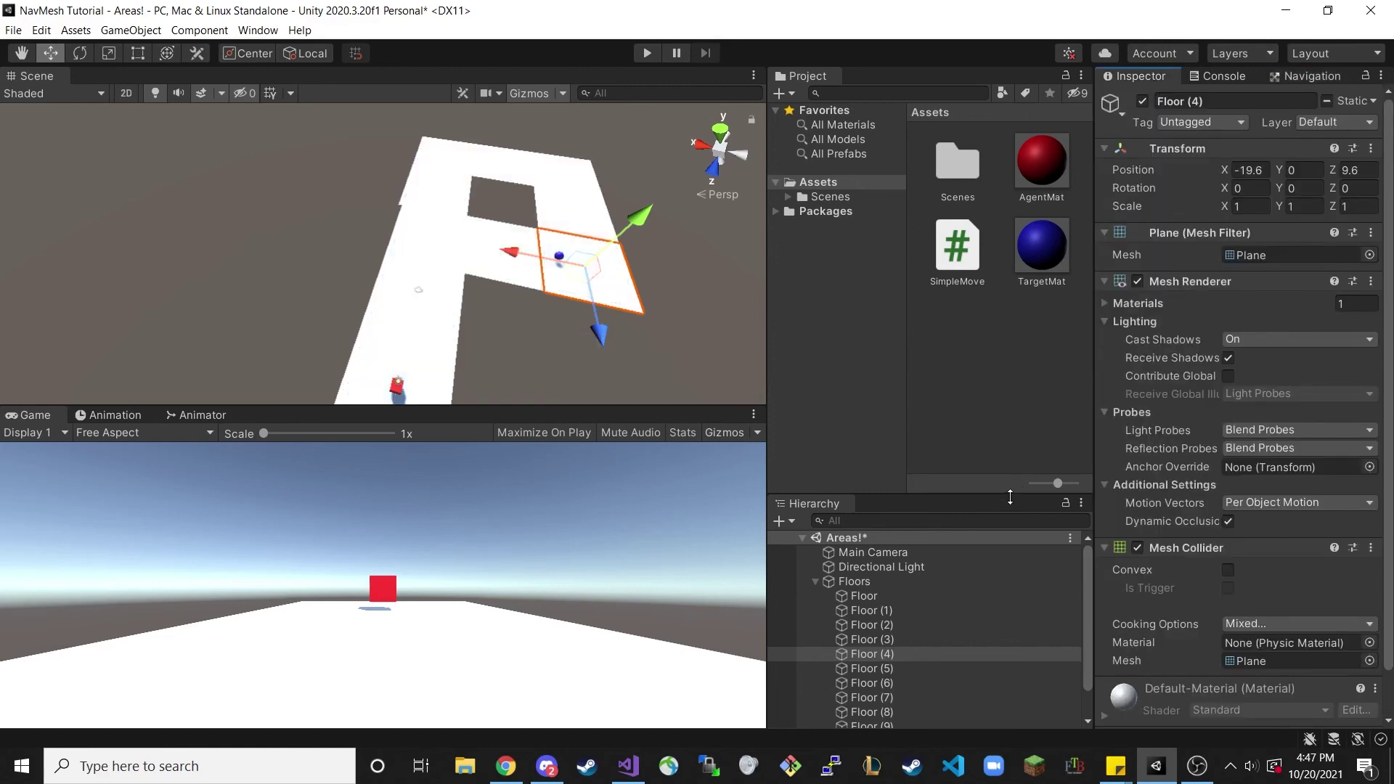
click(814, 582)
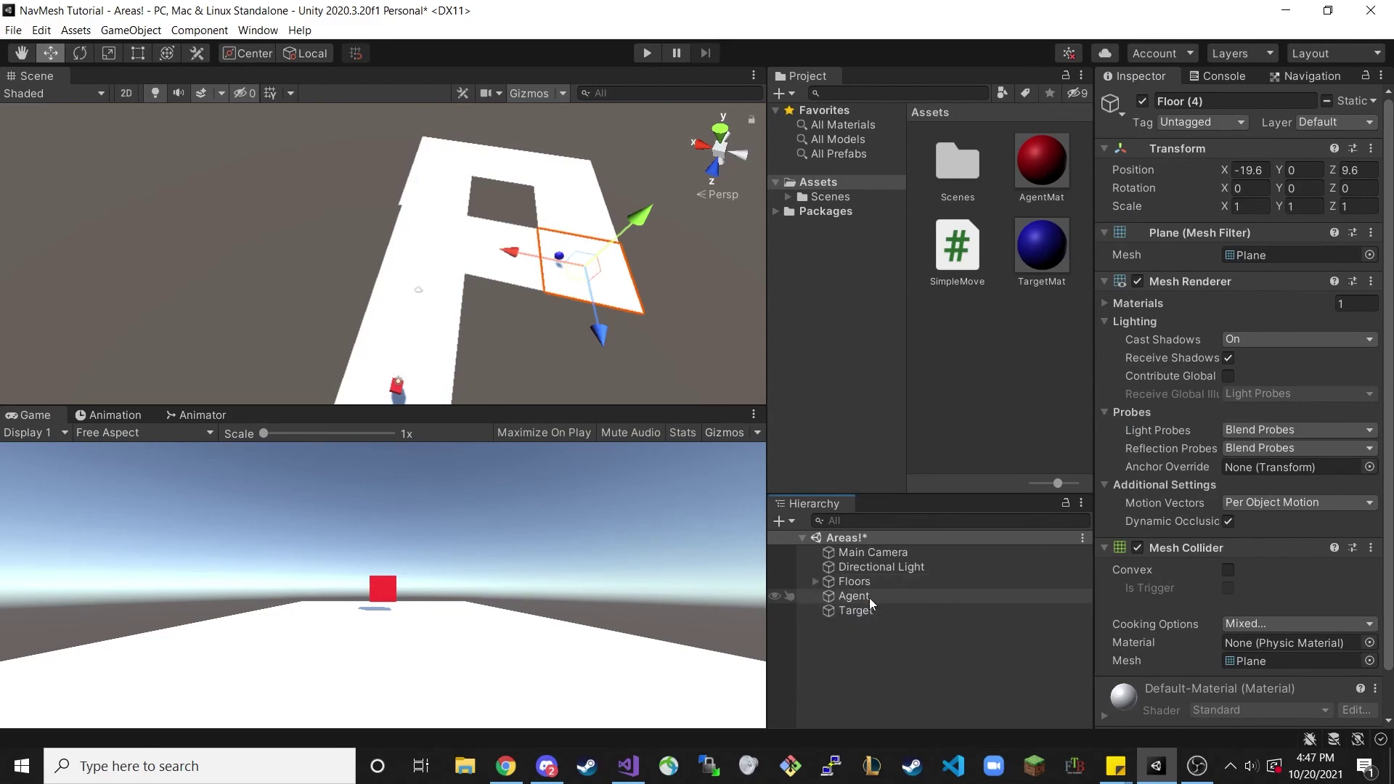
click(866, 596)
scroll(1201, 472, down, 10)
scroll(1201, 472, down, 1)
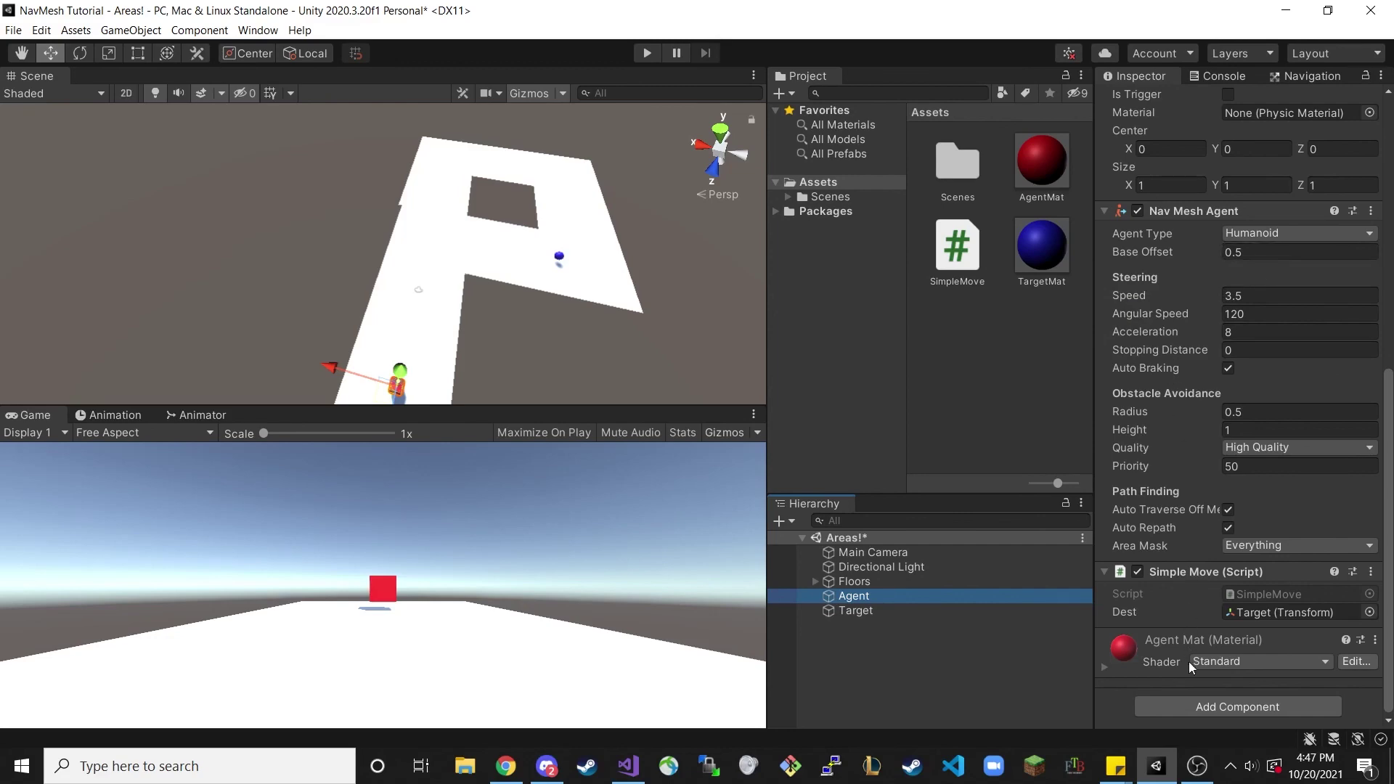
mouse_move(1200, 777)
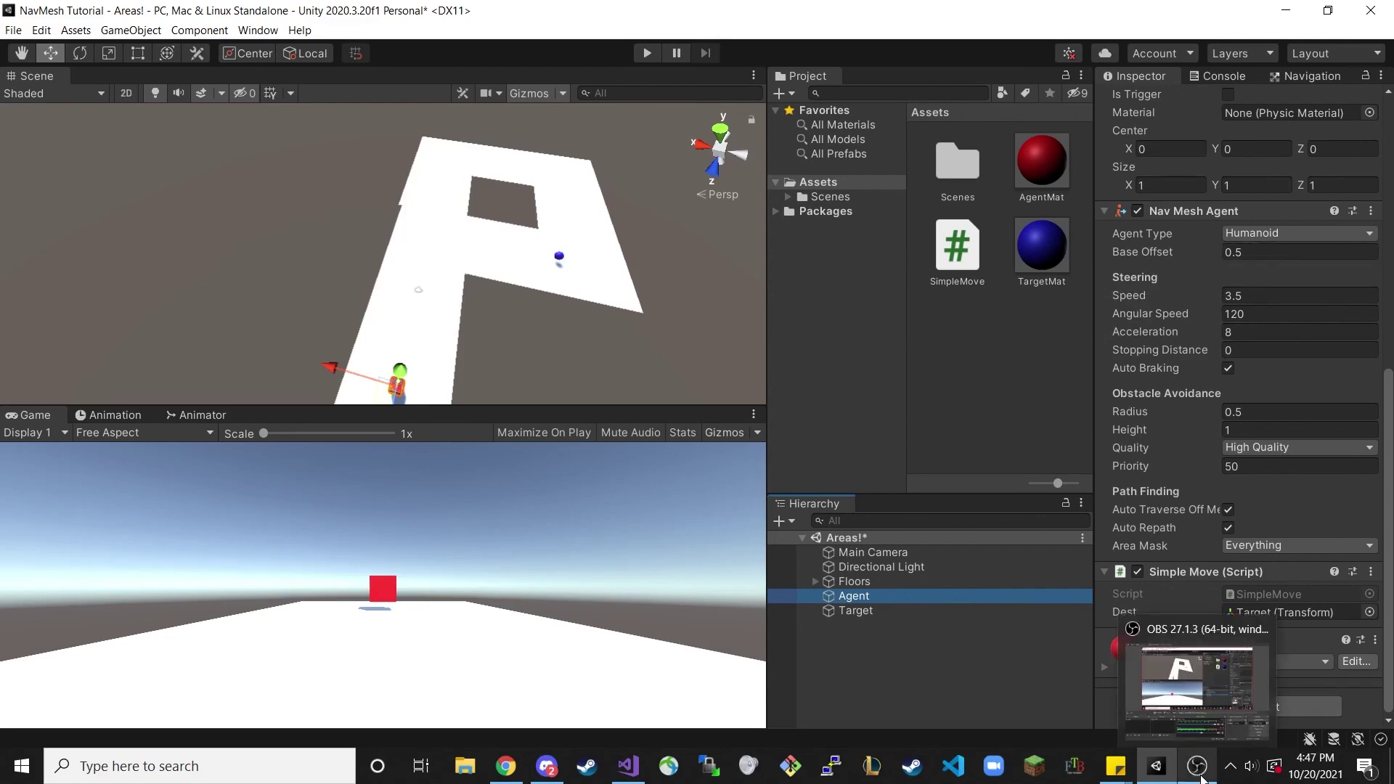
mouse_move(1211, 713)
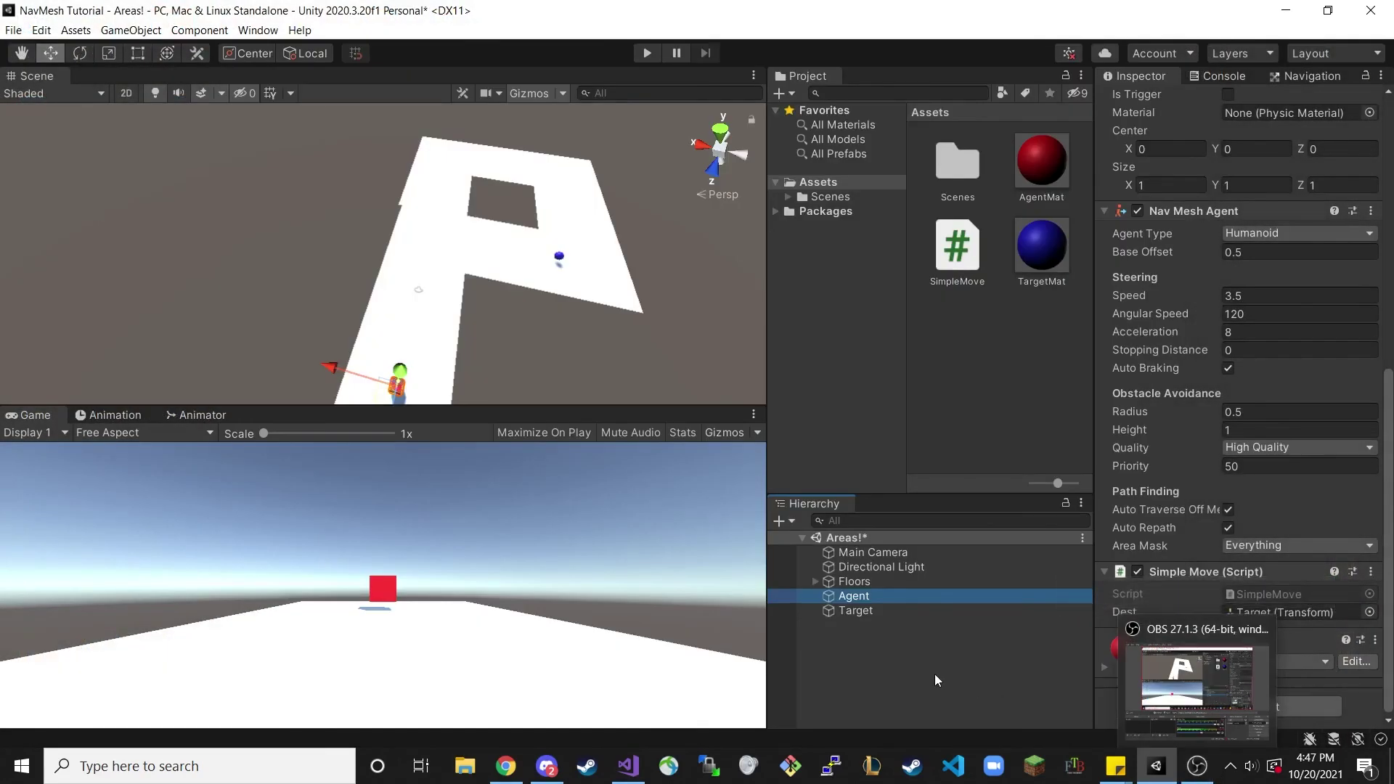
click(934, 673)
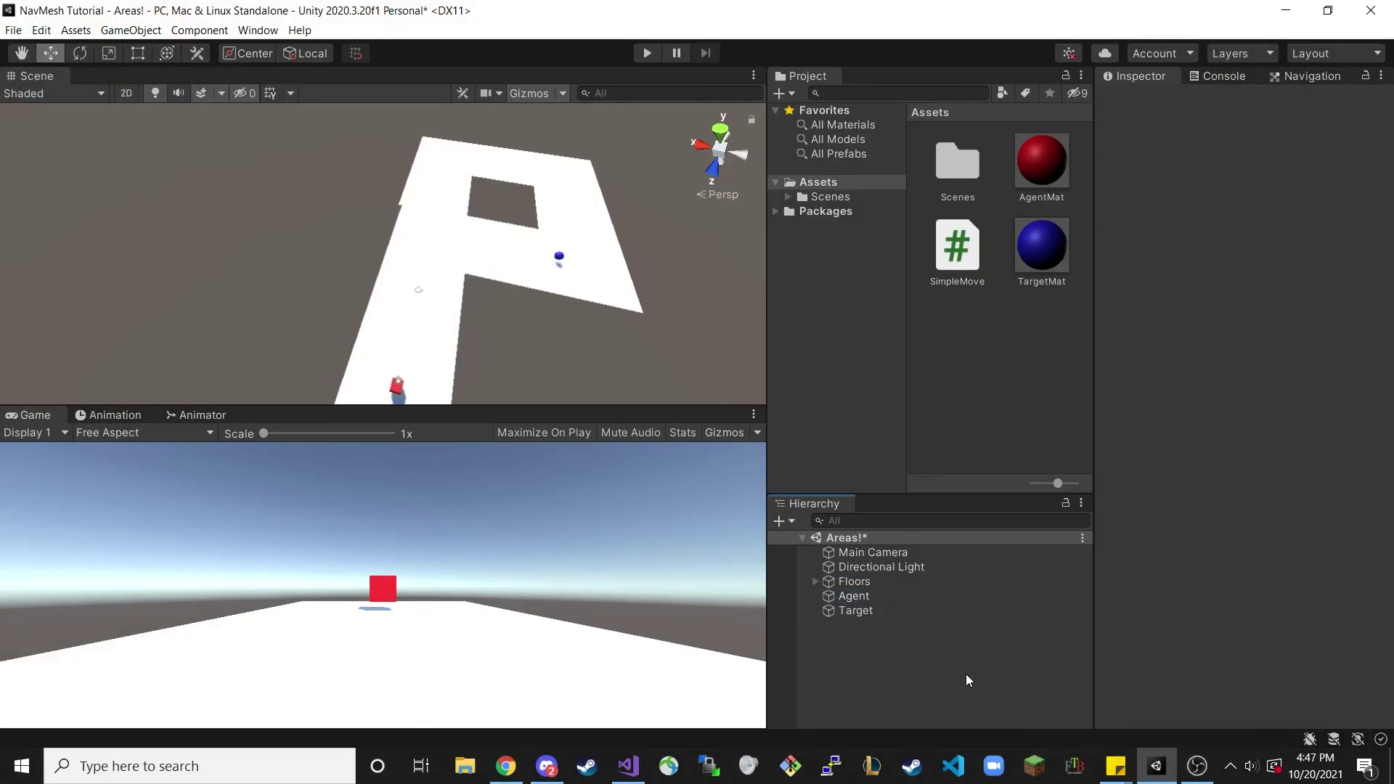